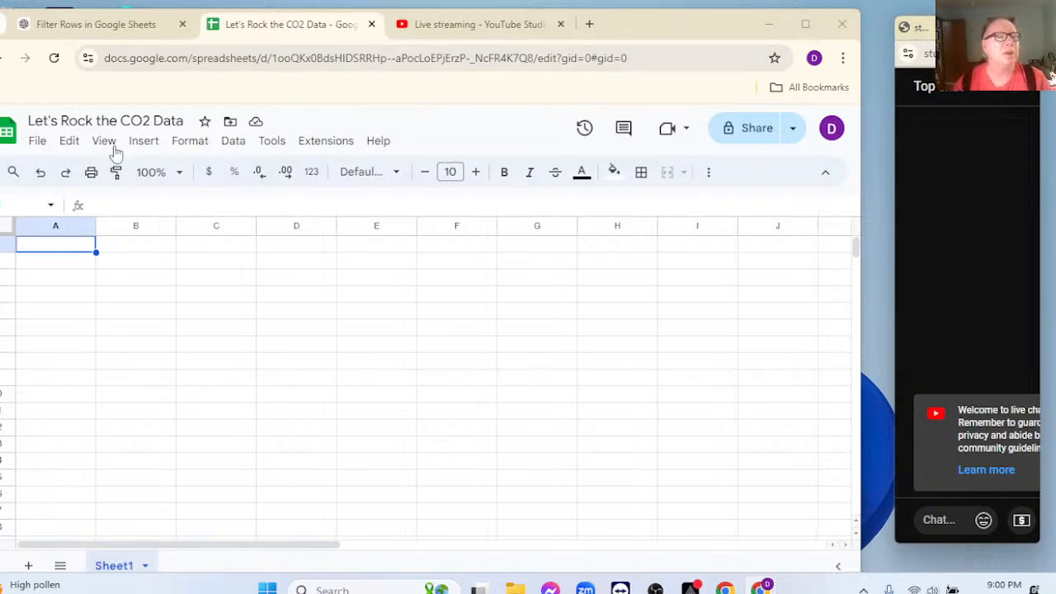
Upload owid-co2-codebook.csv from the ow_co2_data folder for import into the spreadsheet
click(39, 142)
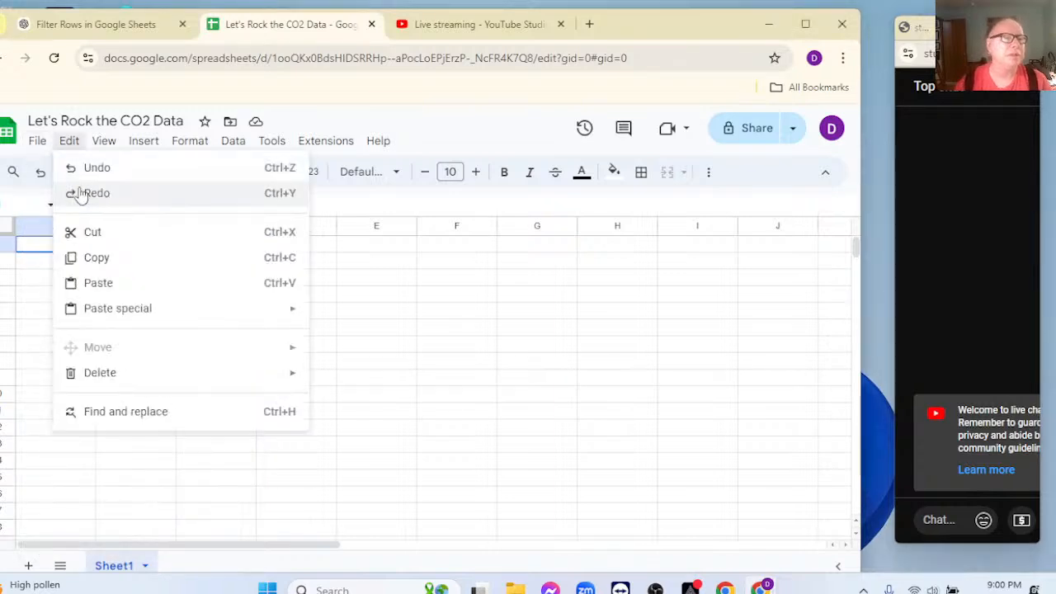
click(89, 219)
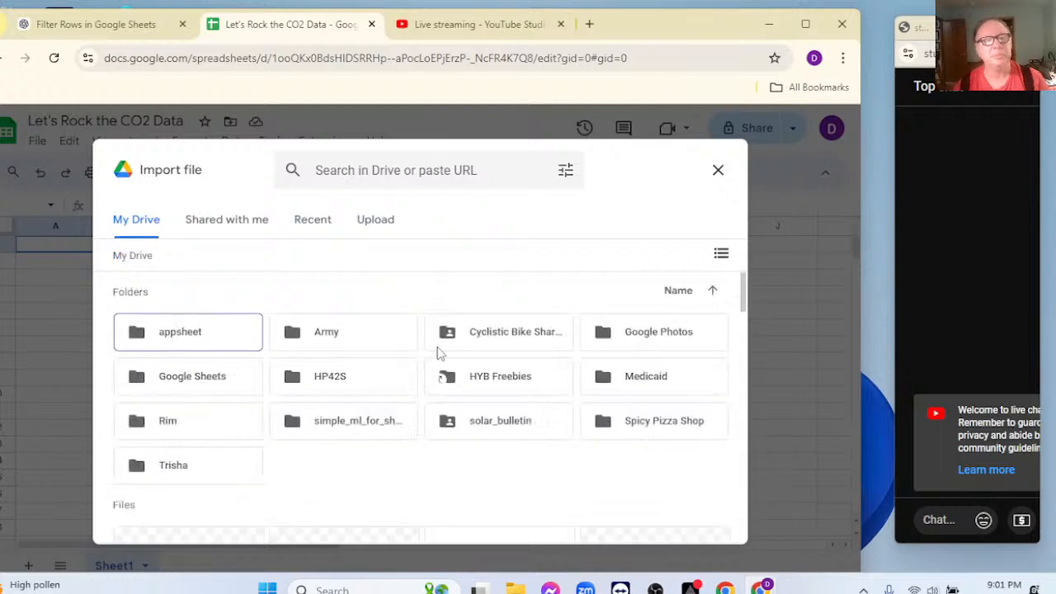
click(376, 223)
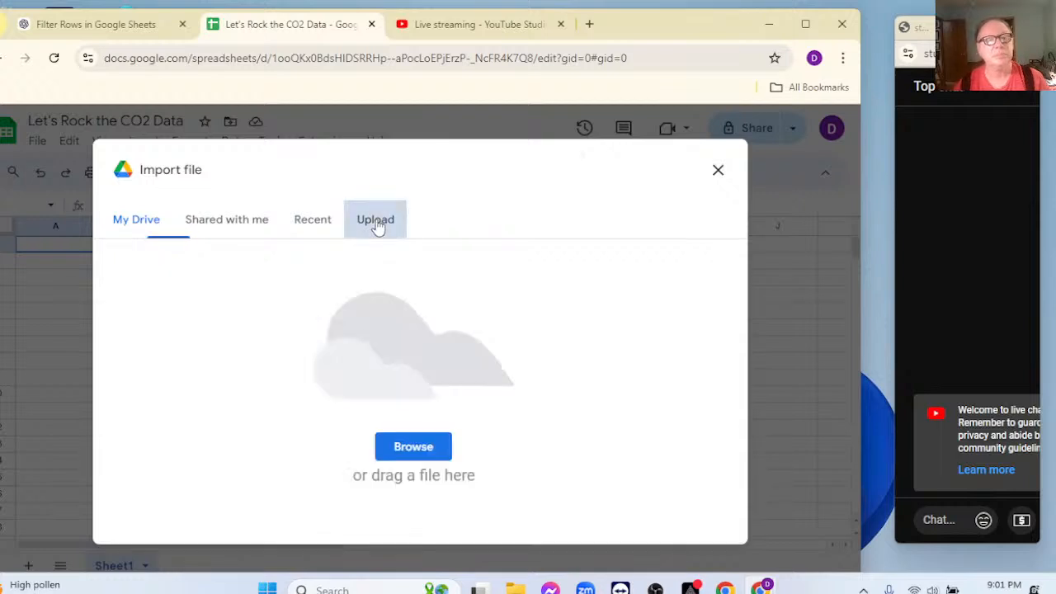
click(413, 445)
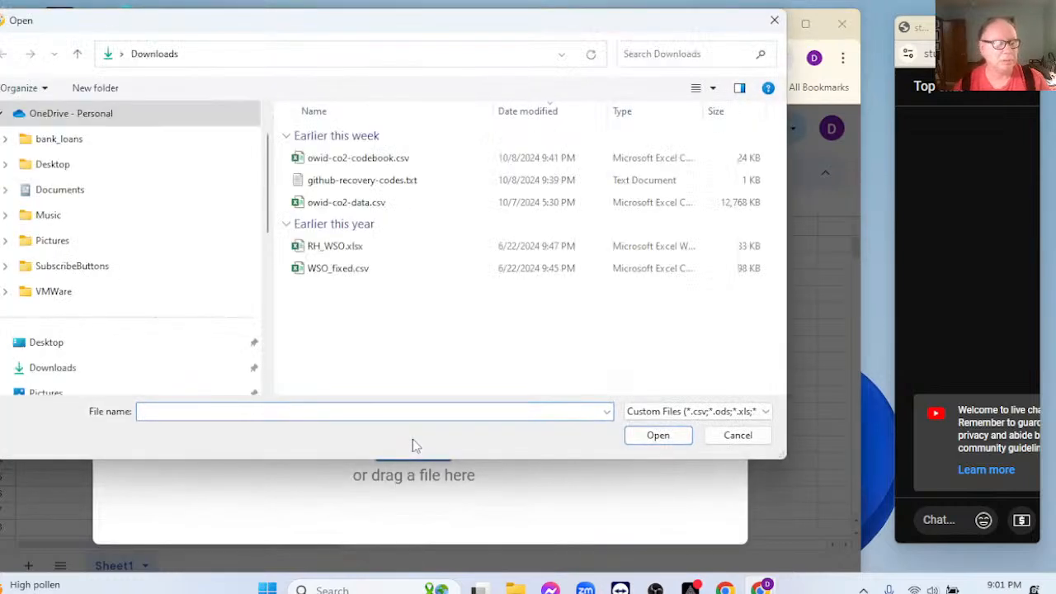
scroll(188, 343, down, 2)
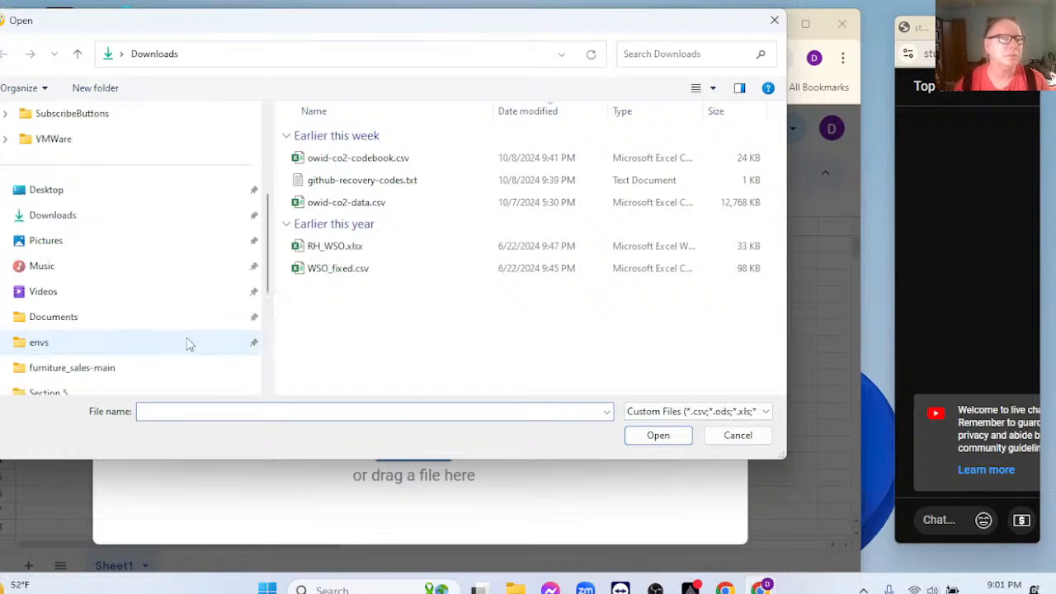
scroll(188, 343, down, 1)
scroll(188, 343, down, 1)
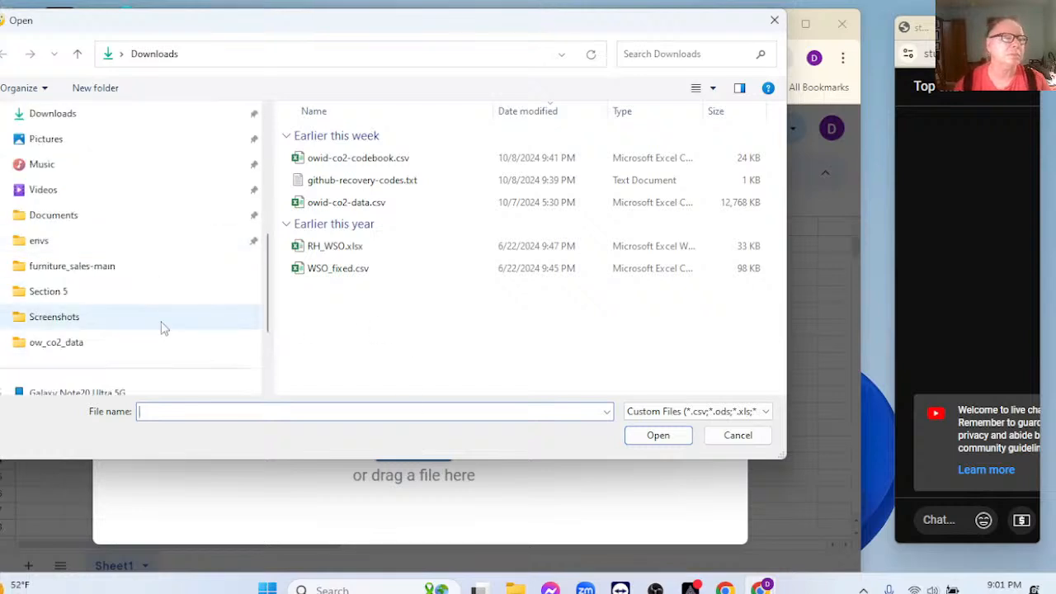
click(73, 344)
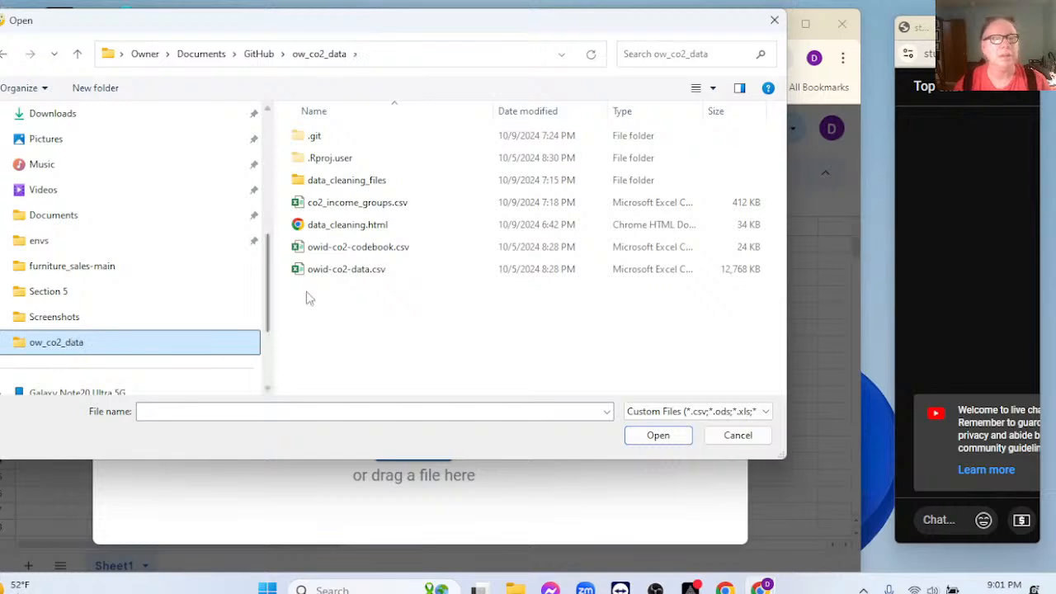
click(336, 251)
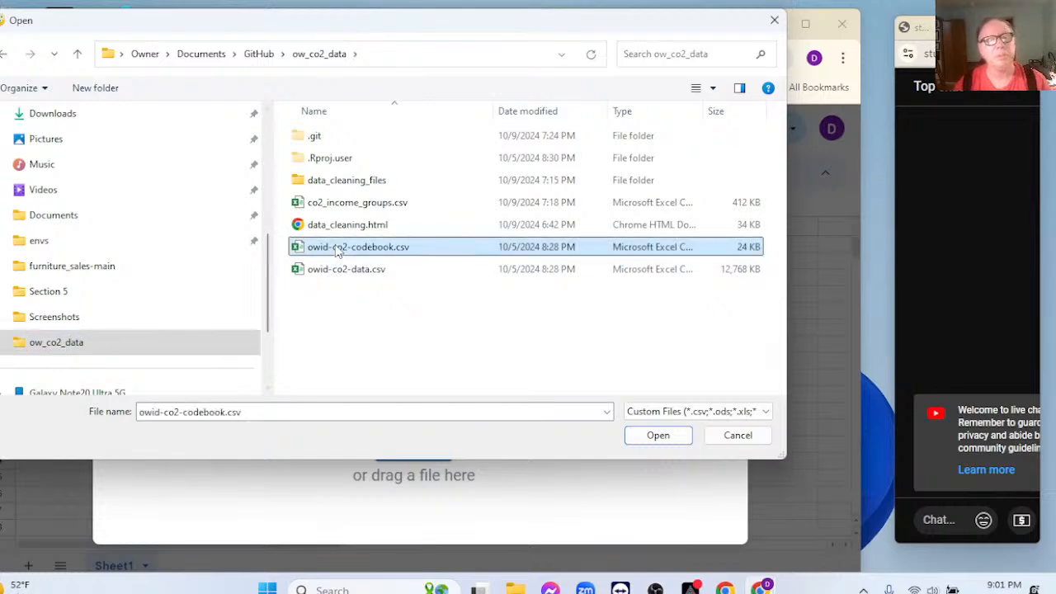
click(644, 434)
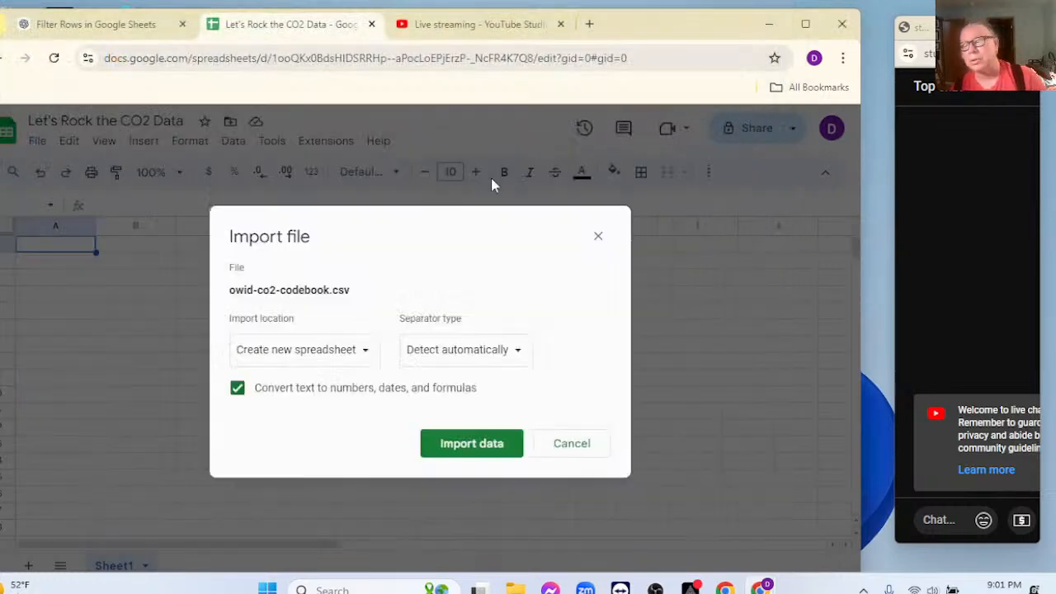
Import the codebook CSV with the import location set to Insert new sheet(s)
click(350, 350)
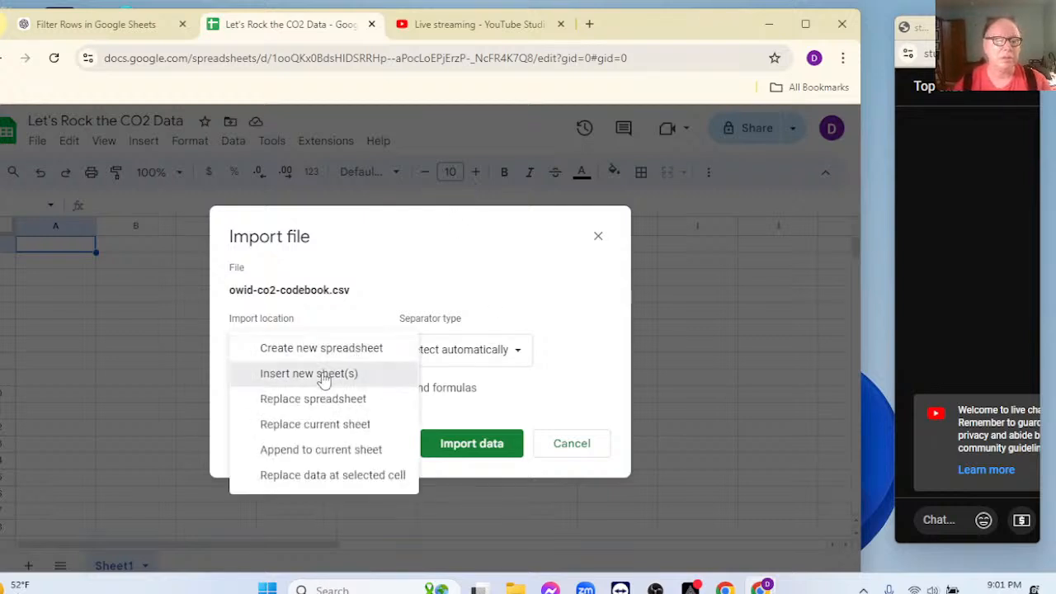
click(322, 375)
click(459, 447)
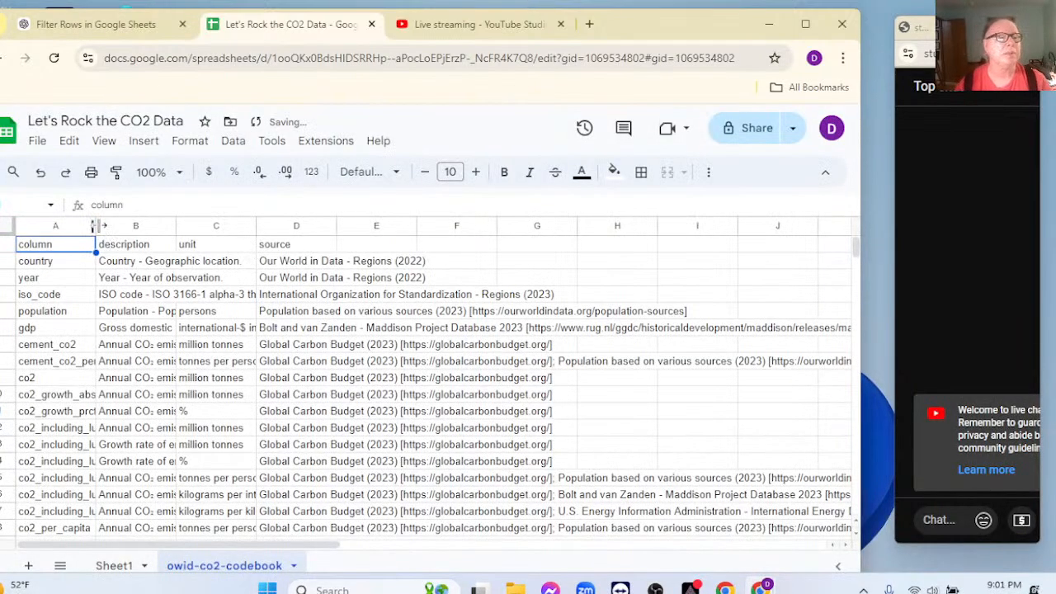
Fit columns A and B of the codebook sheet to their contents and convert the data to a table
double_click(96, 225)
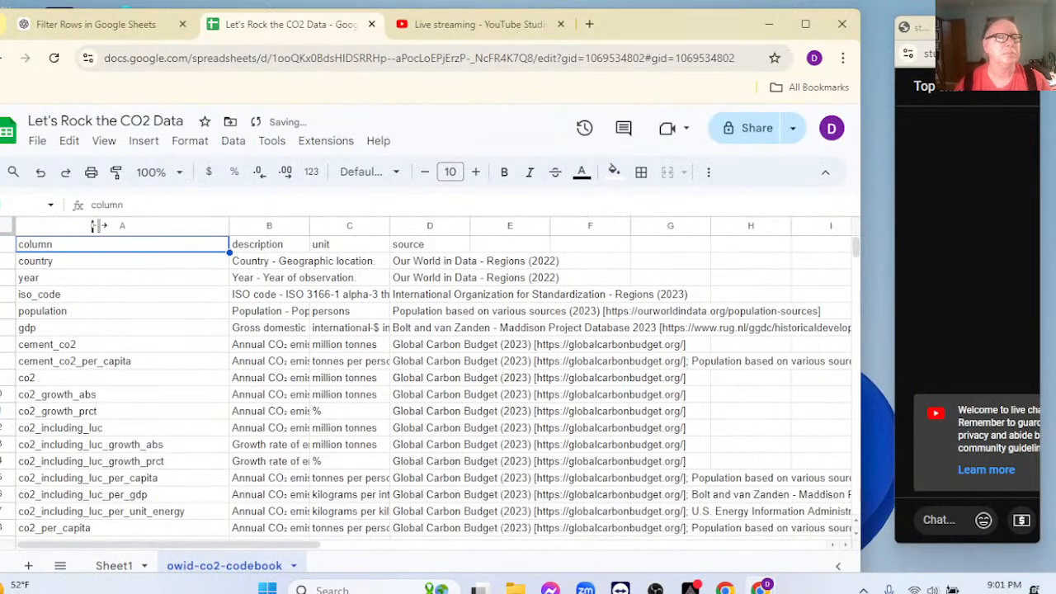
double_click(309, 225)
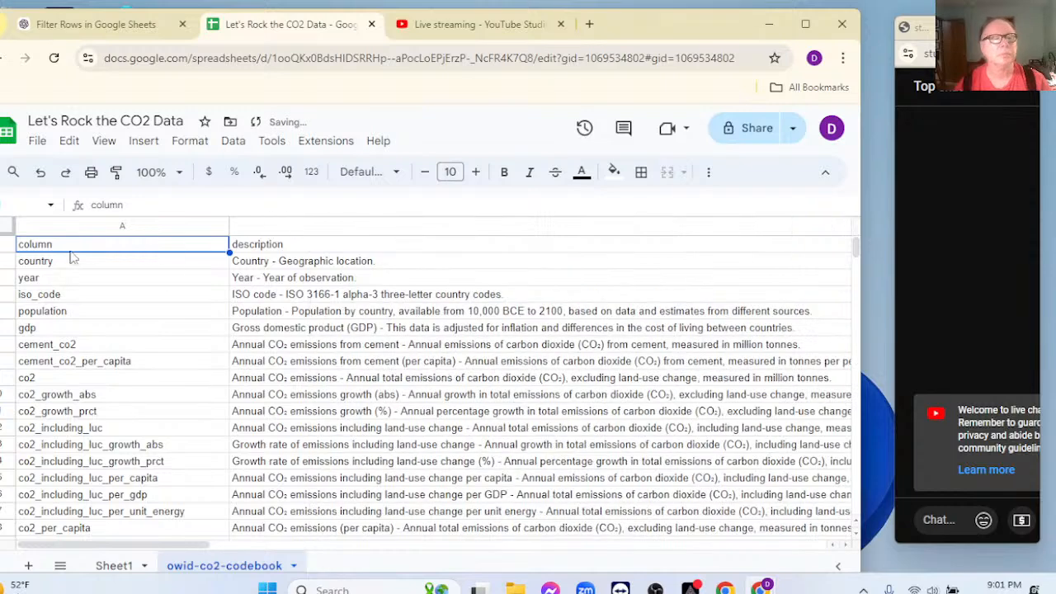
click(189, 142)
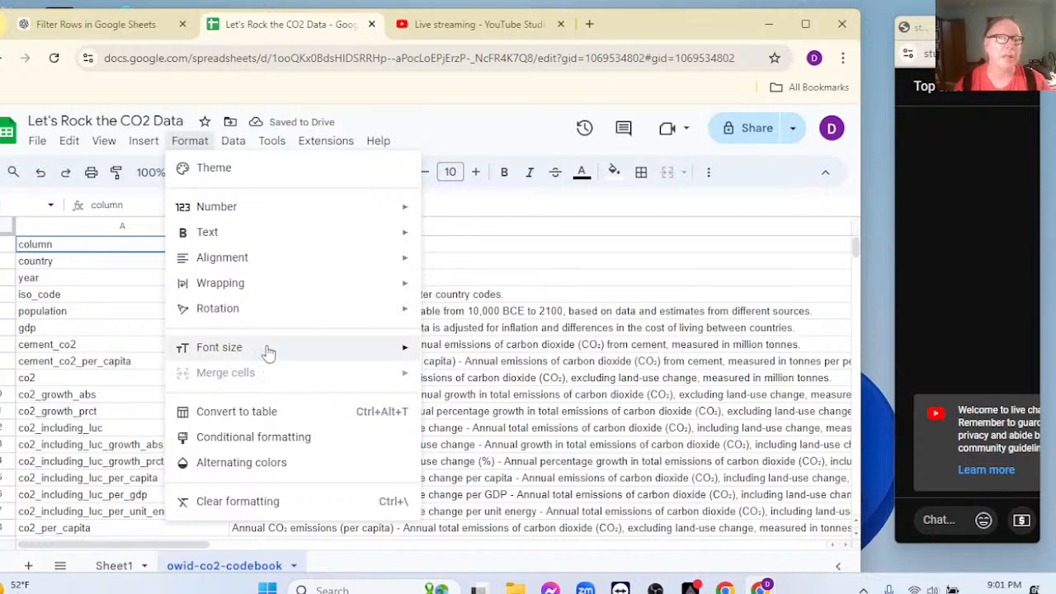
mouse_move(260, 319)
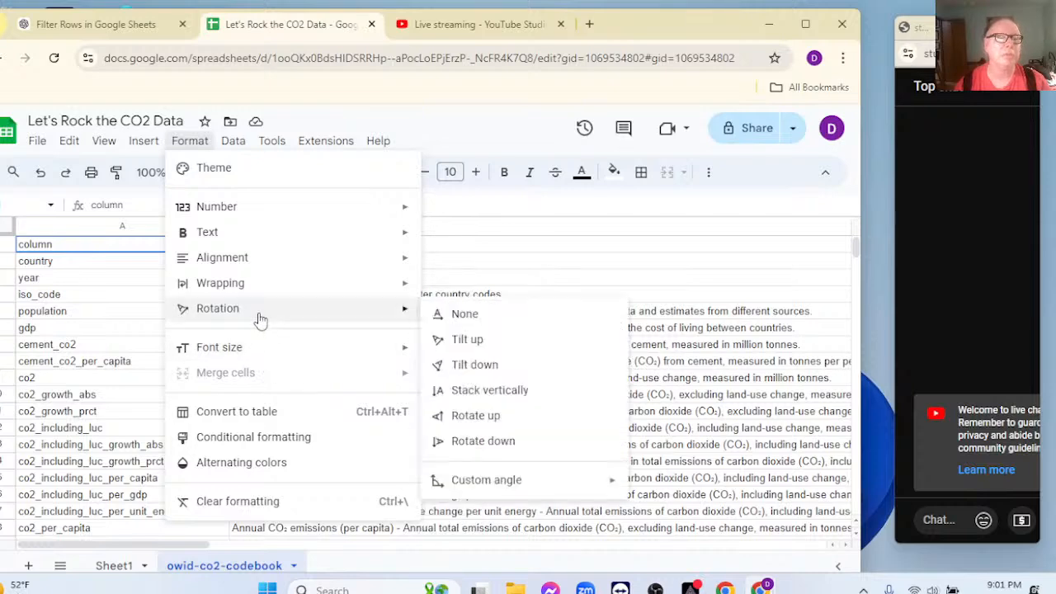
mouse_move(231, 142)
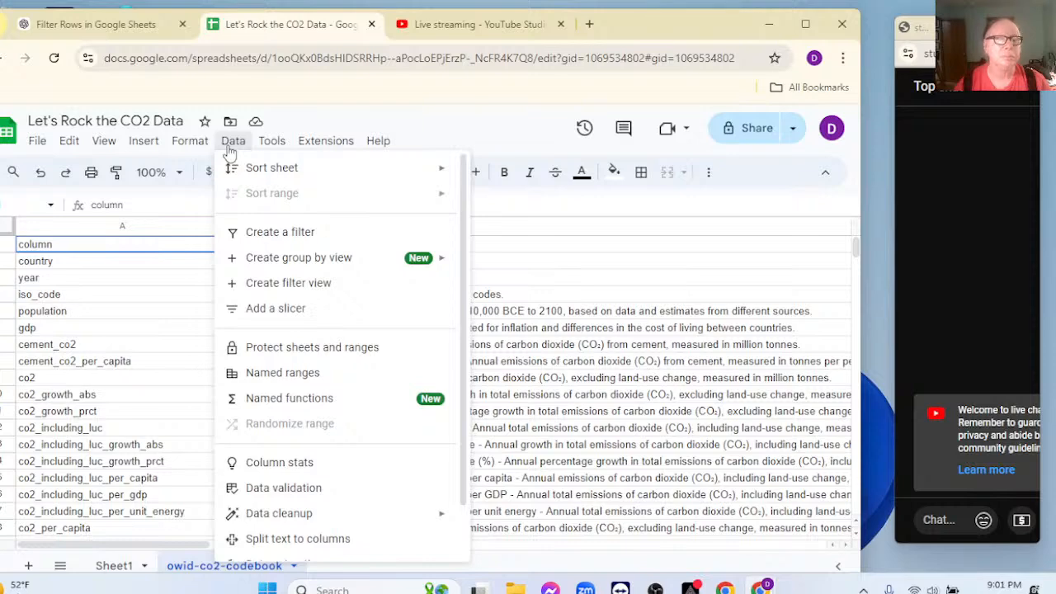
mouse_move(148, 145)
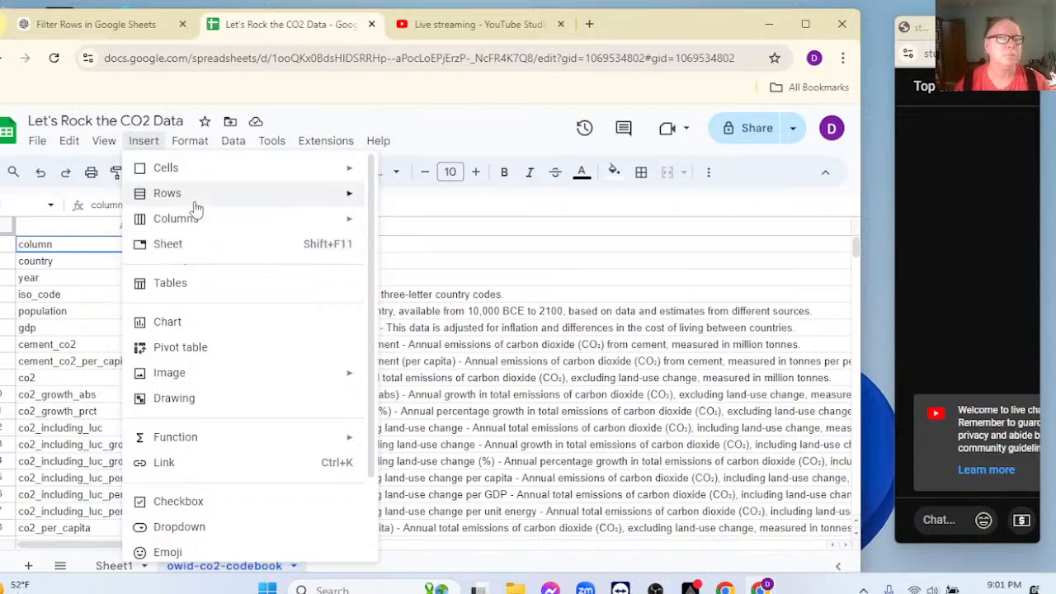
mouse_move(196, 206)
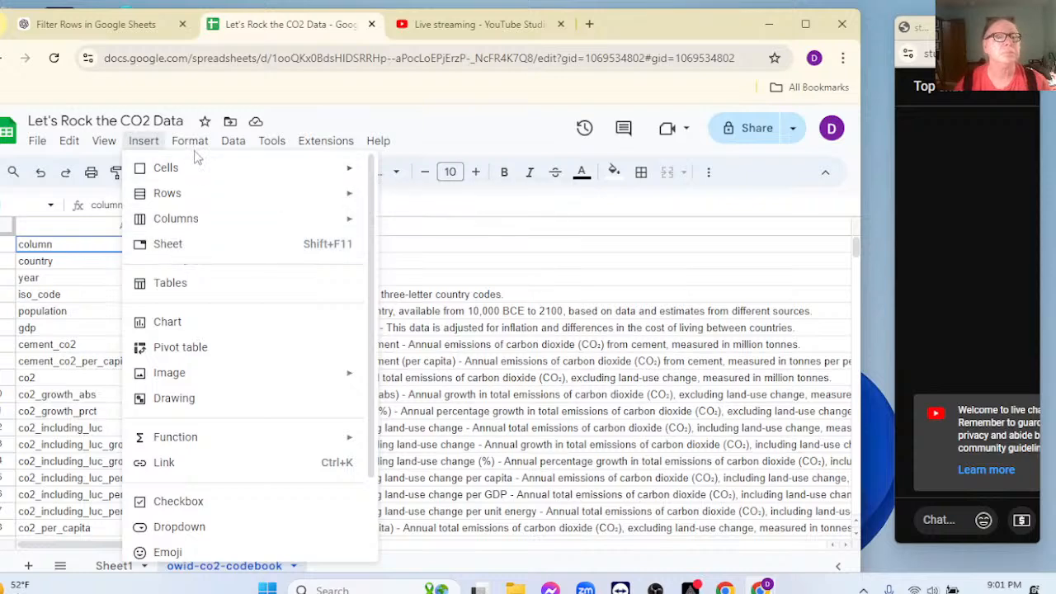
mouse_move(196, 150)
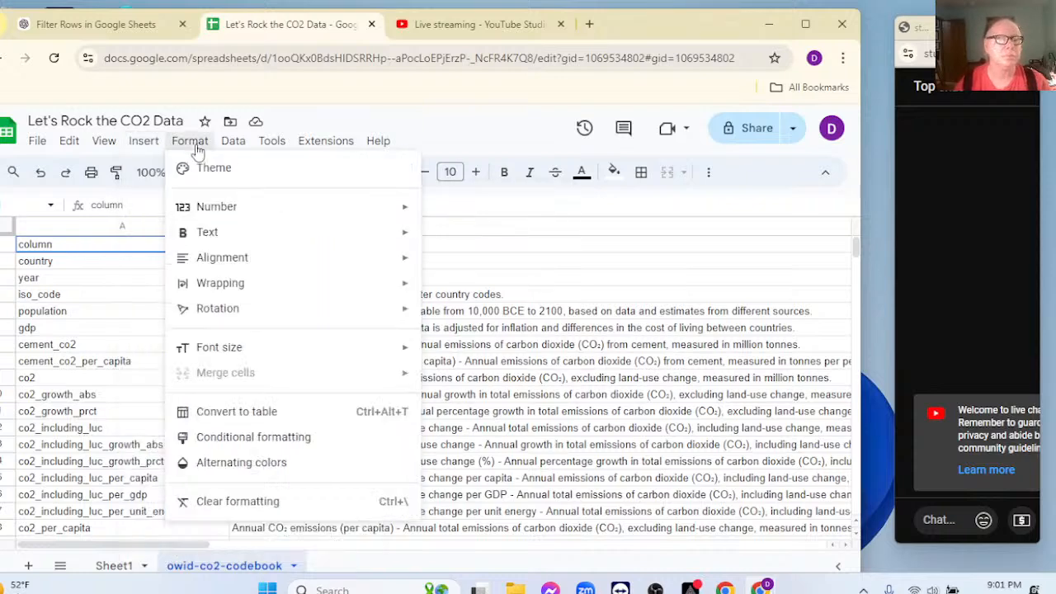
click(307, 415)
scroll(193, 297, down, 1)
scroll(188, 297, up, 1)
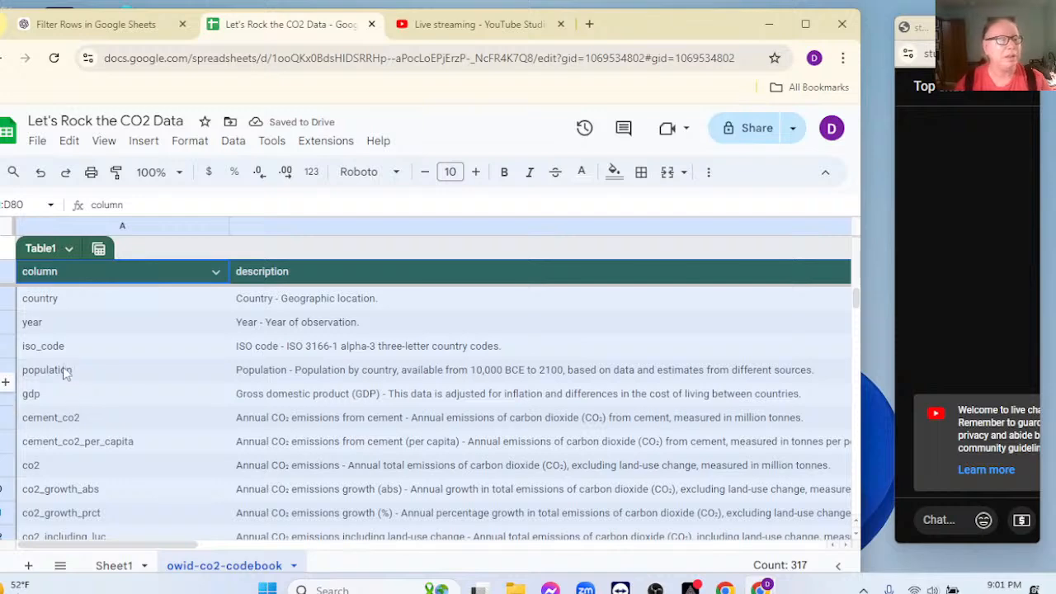
Read the codebook descriptions of the basic fields such as country, year, population and gdp
click(274, 307)
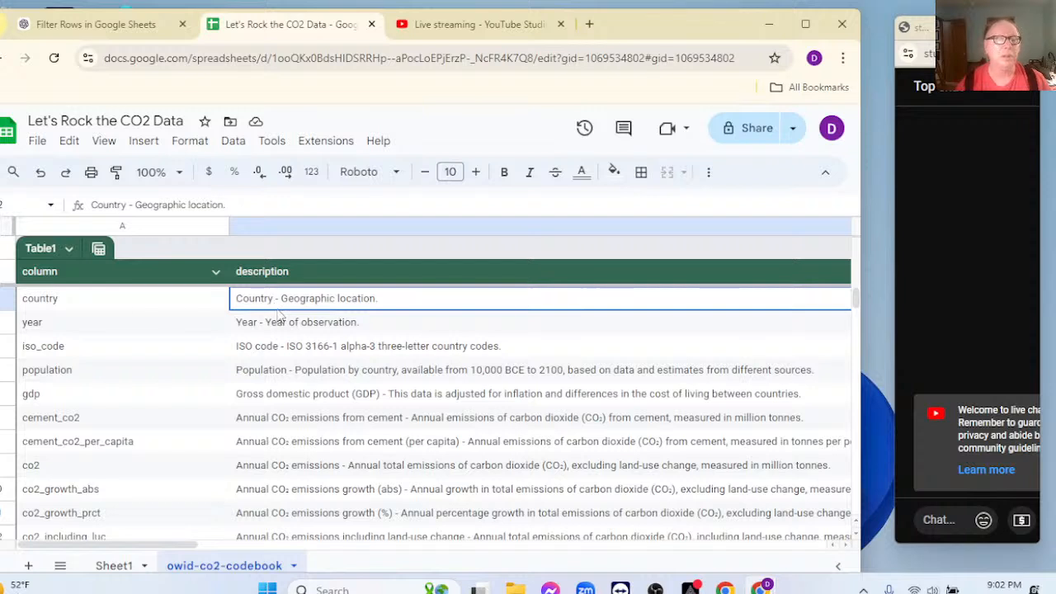
click(285, 328)
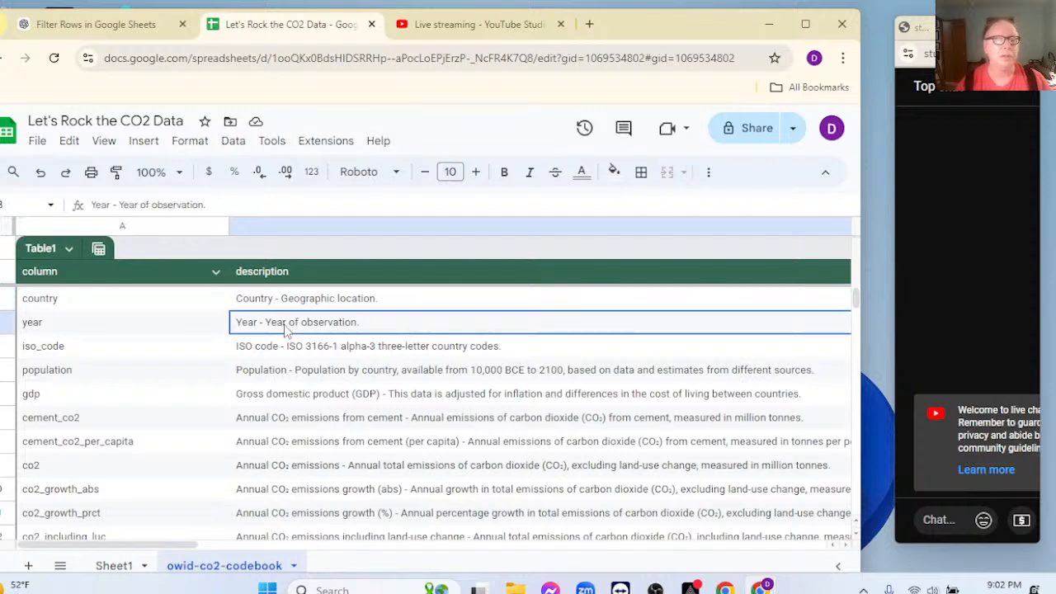
click(256, 376)
click(257, 400)
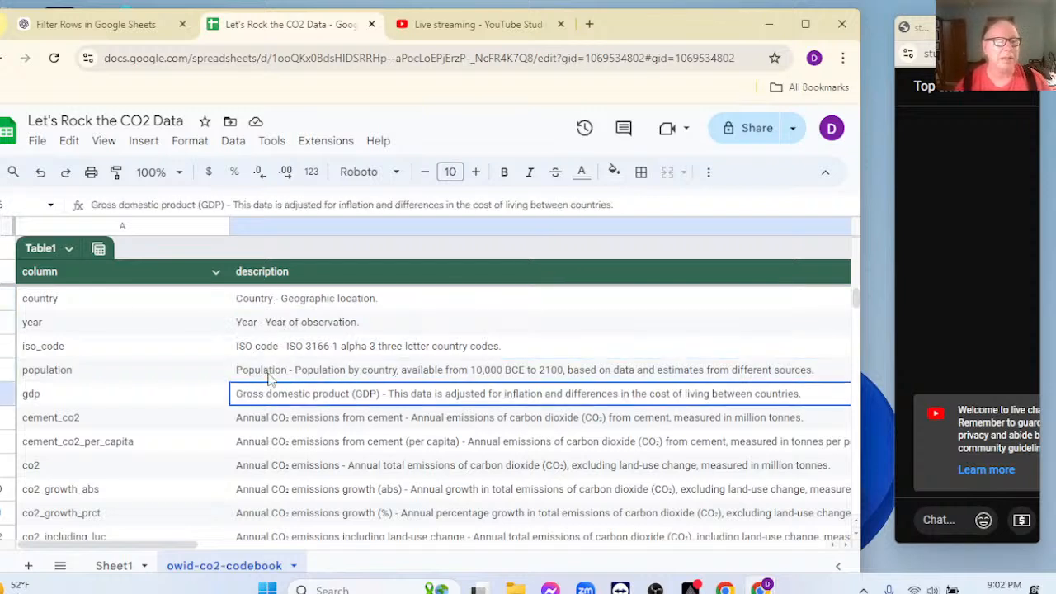
click(267, 376)
click(279, 402)
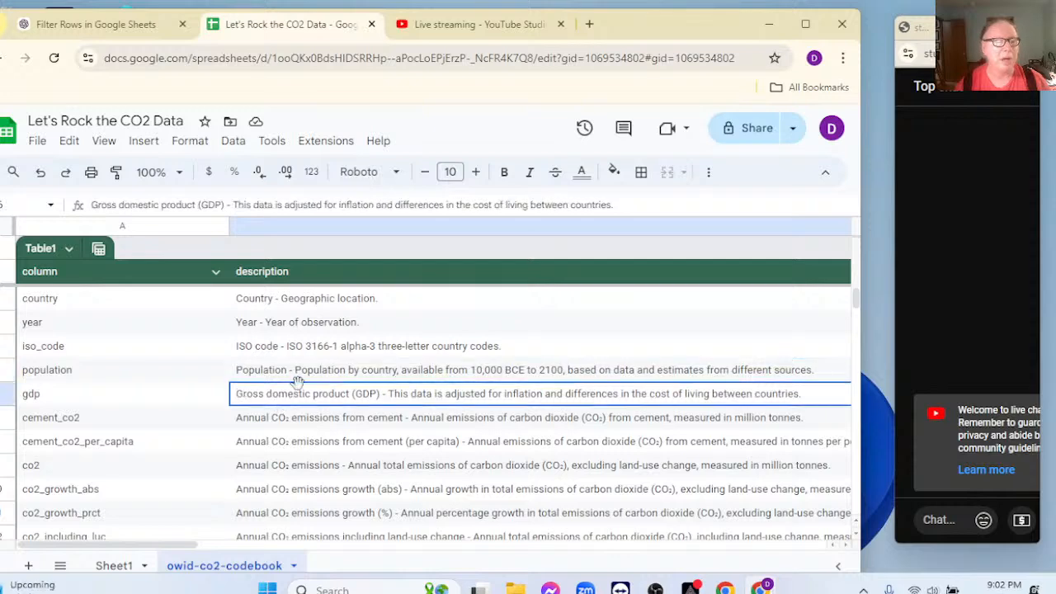
scroll(285, 396, down, 2)
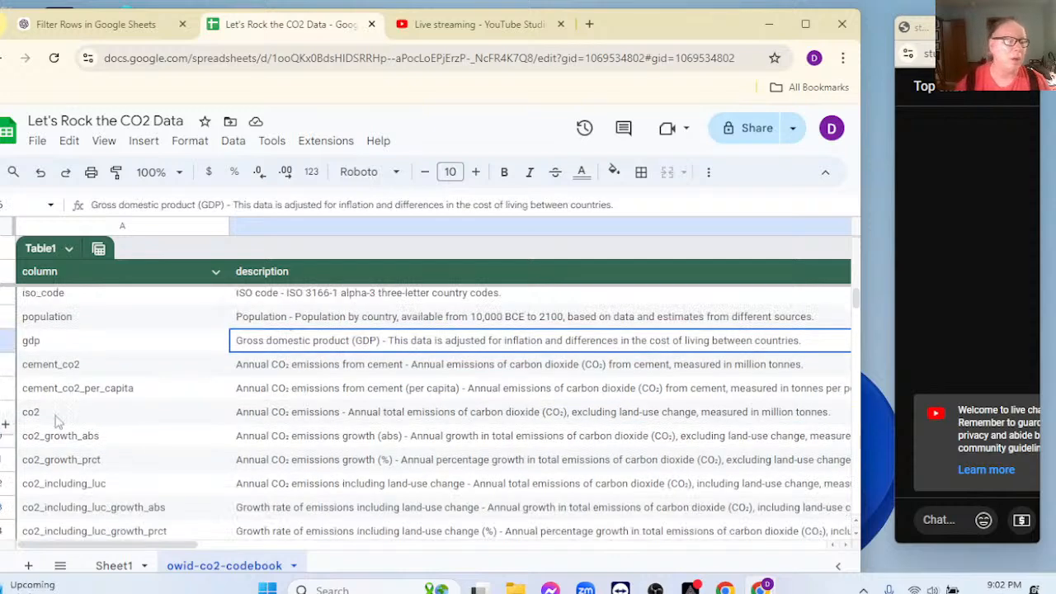
Examine the cement and CO2 variable names in the codebook's column field, from cement_co2 through the coal and consumption entries
click(58, 372)
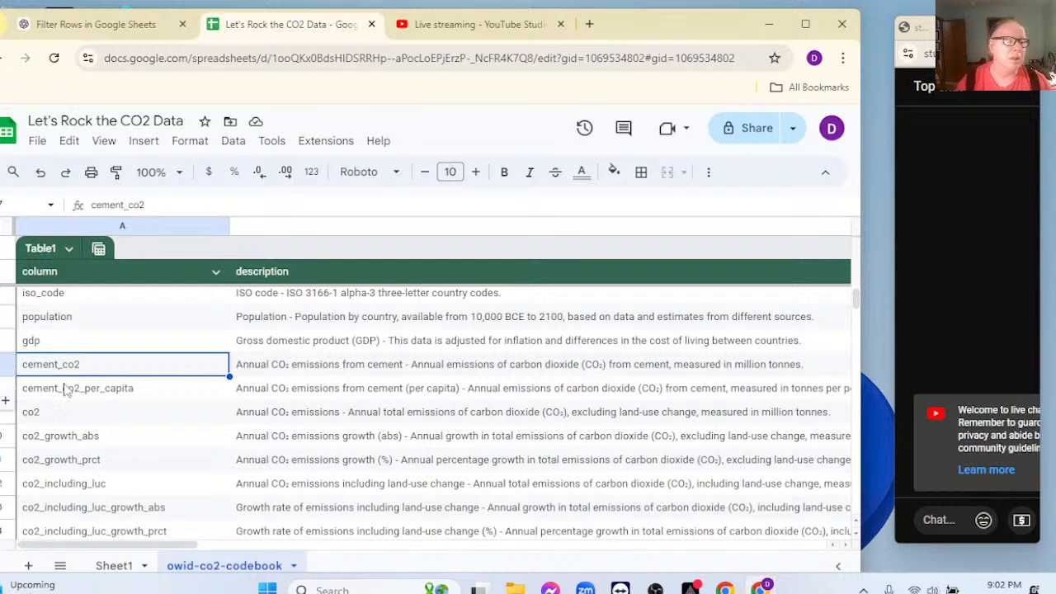
click(63, 380)
click(66, 367)
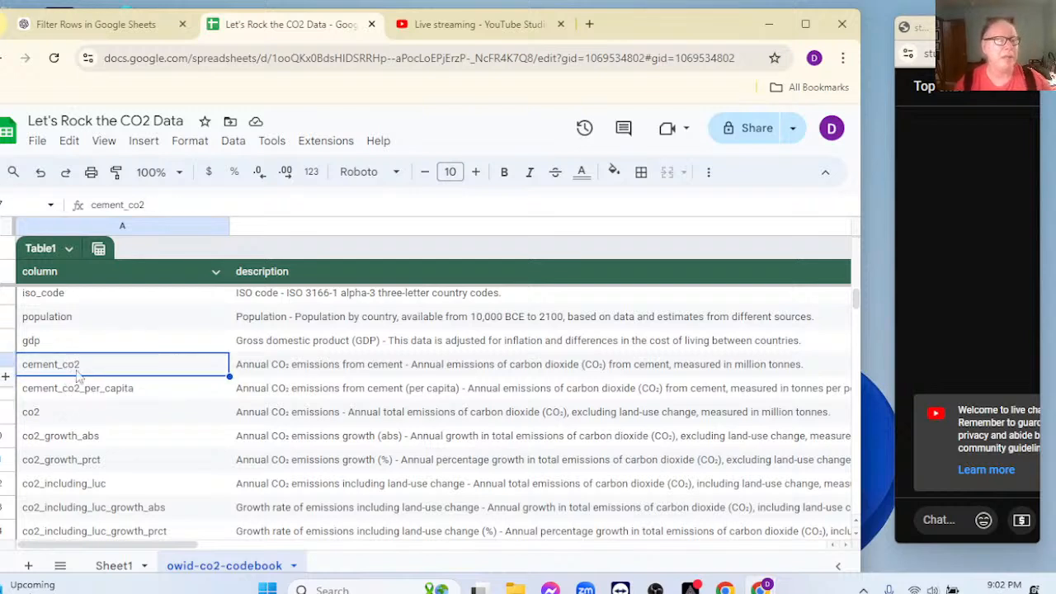
click(97, 389)
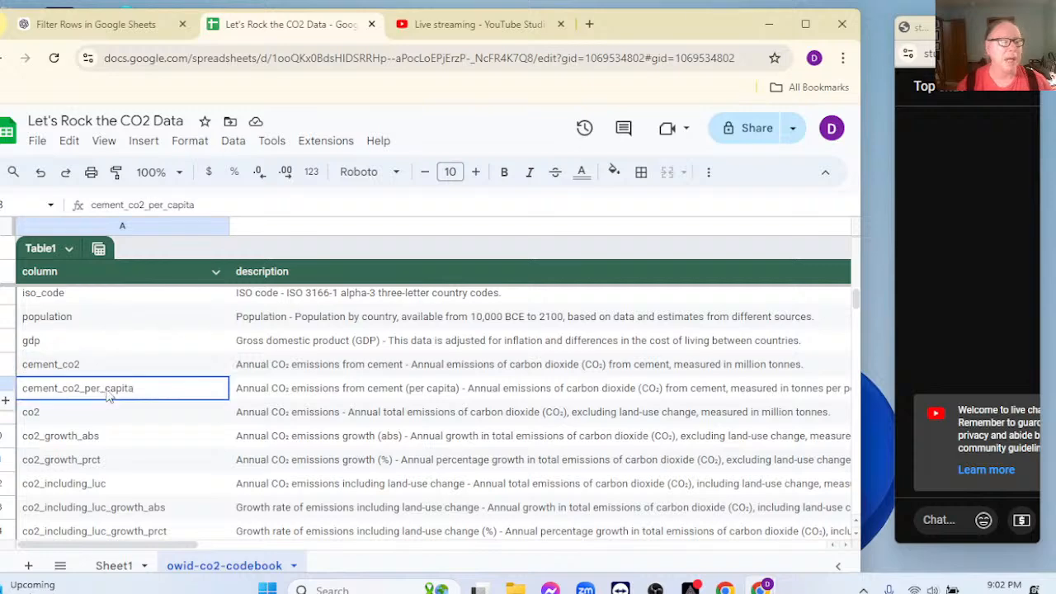
click(49, 414)
click(67, 439)
click(76, 460)
click(87, 483)
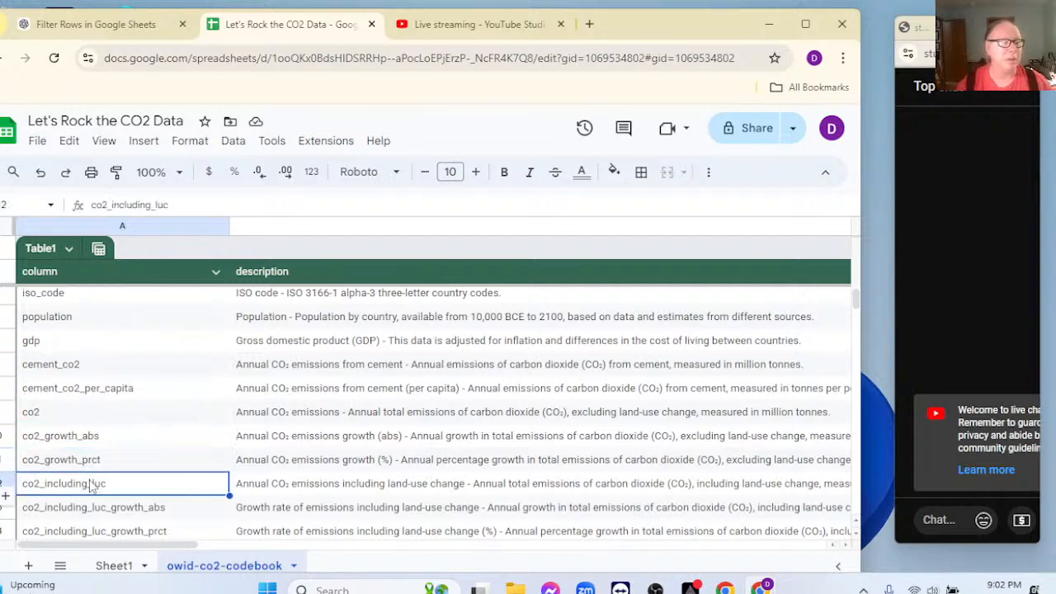
scroll(151, 388, down, 3)
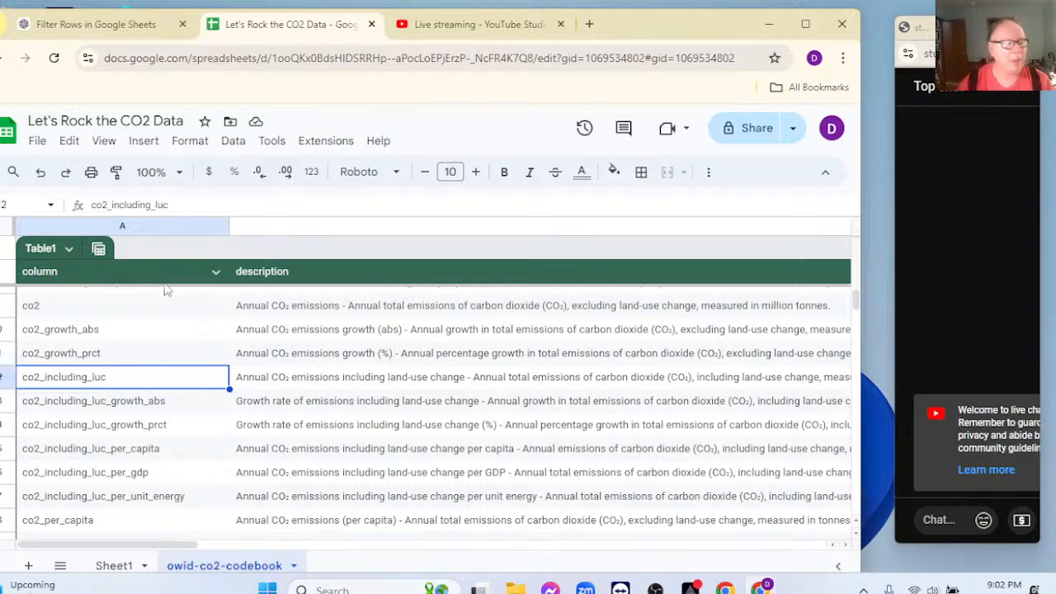
scroll(132, 460, down, 3)
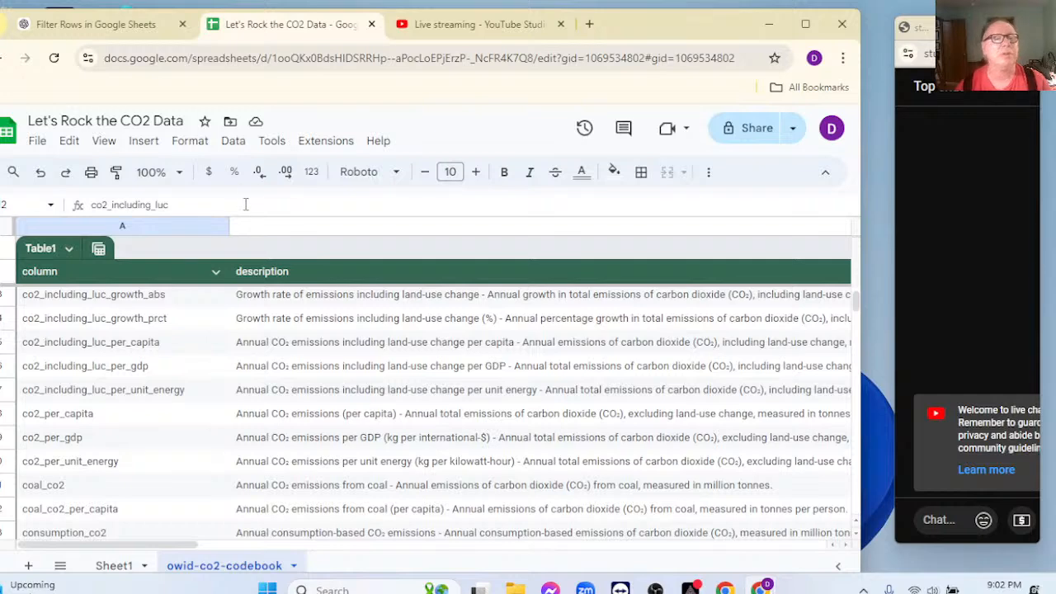
Import owid-co2-data.csv from the ow_co2_data folder with the import location set to Insert new sheet(s)
click(38, 142)
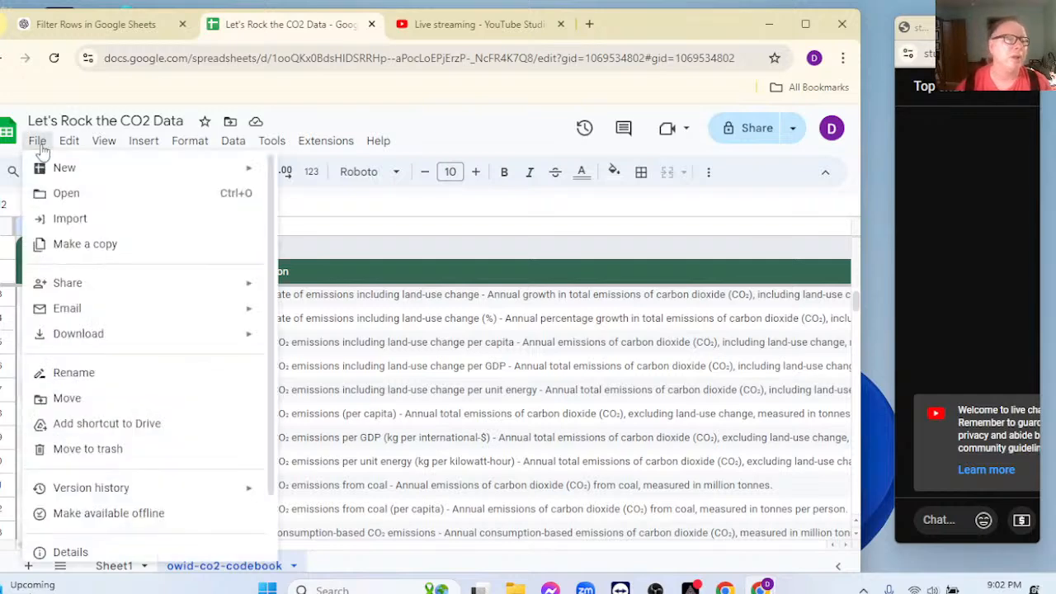
click(116, 219)
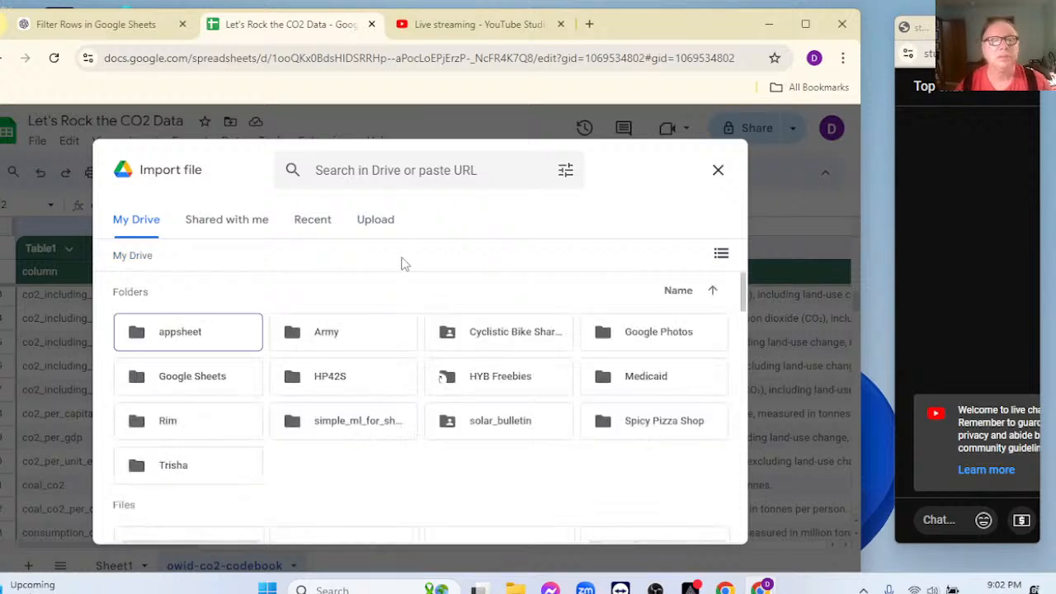
click(382, 227)
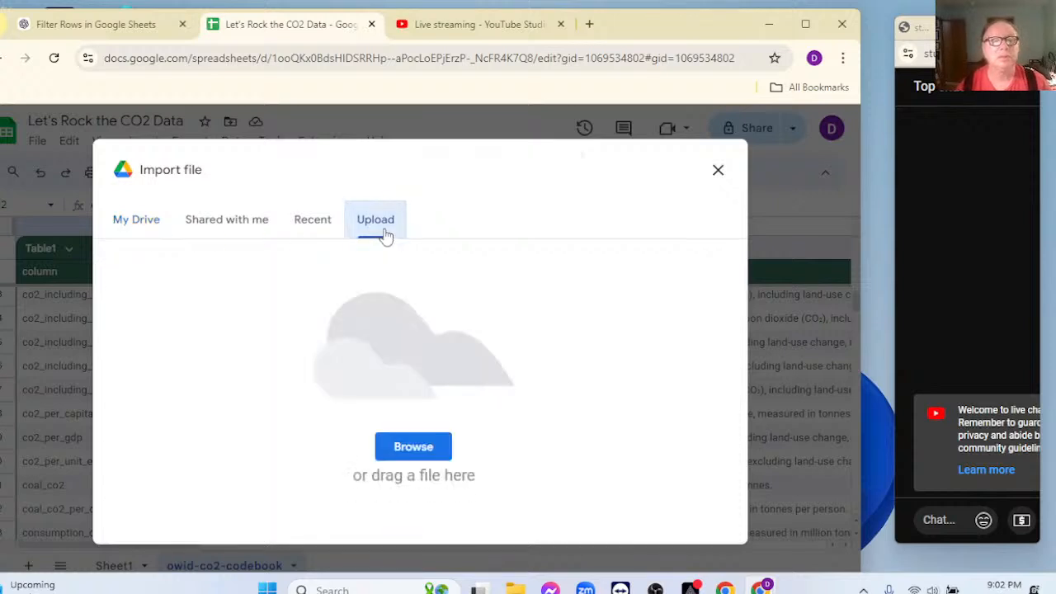
click(414, 447)
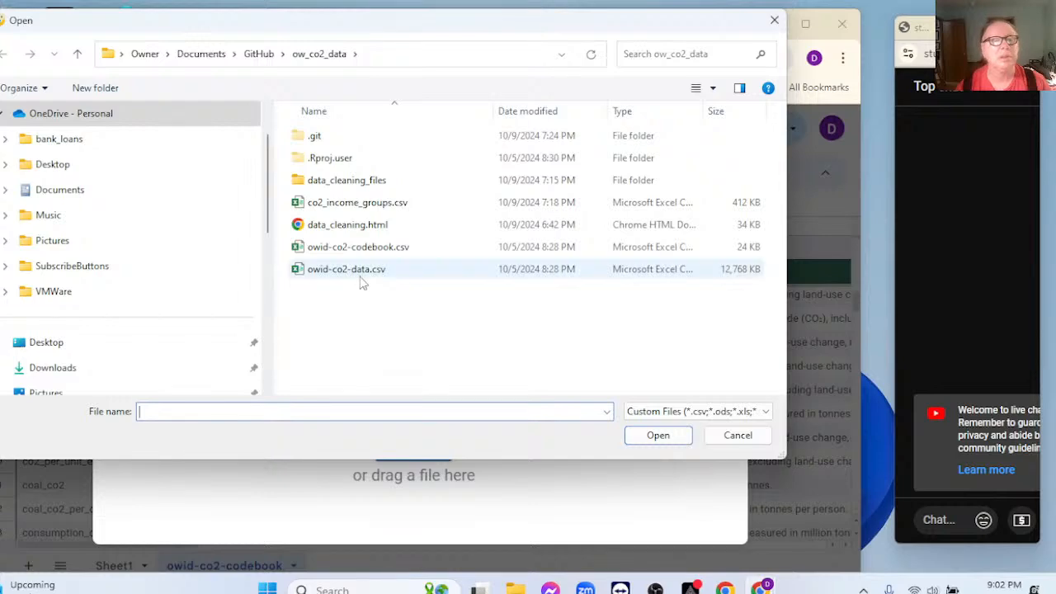
click(361, 272)
click(637, 435)
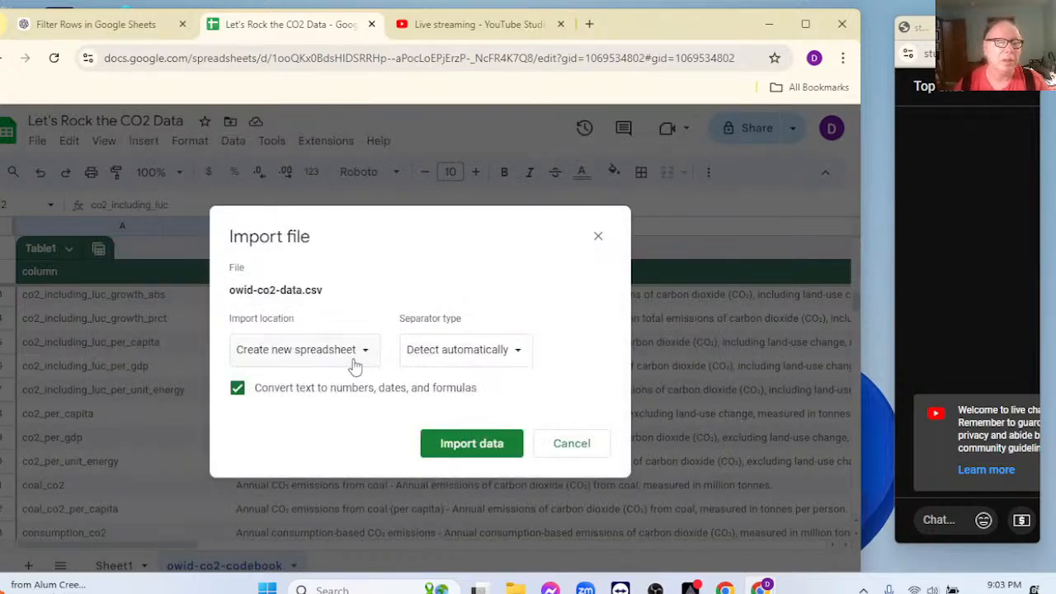
click(353, 361)
click(341, 372)
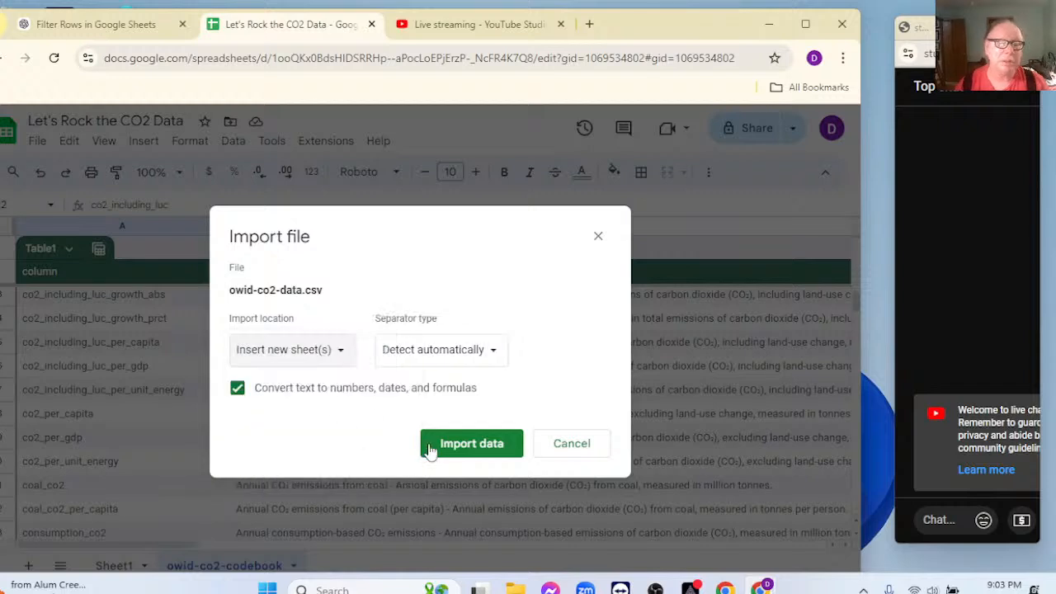
click(468, 453)
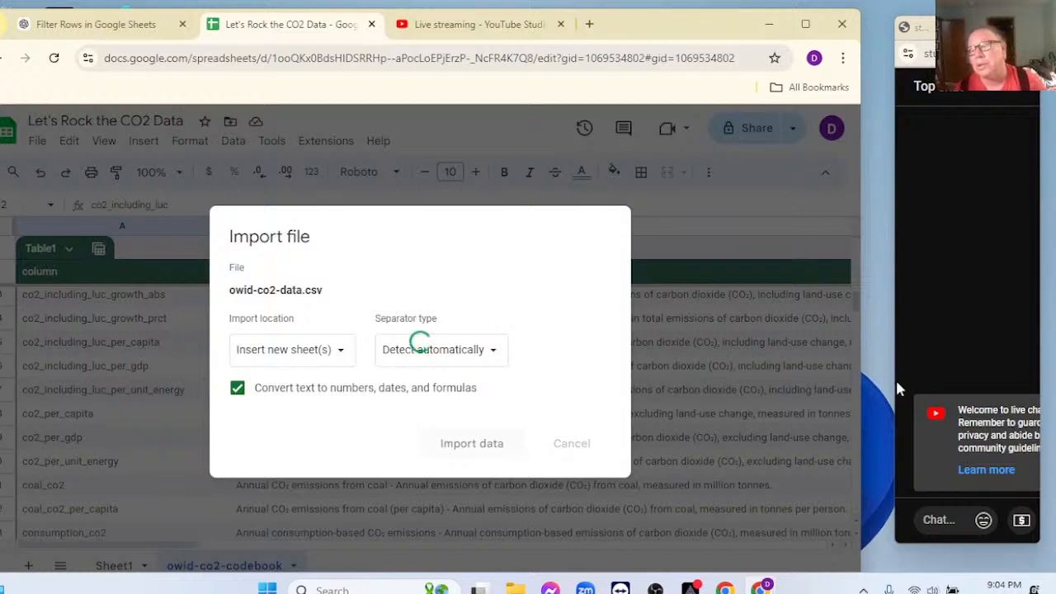
drag(893, 394, 879, 400)
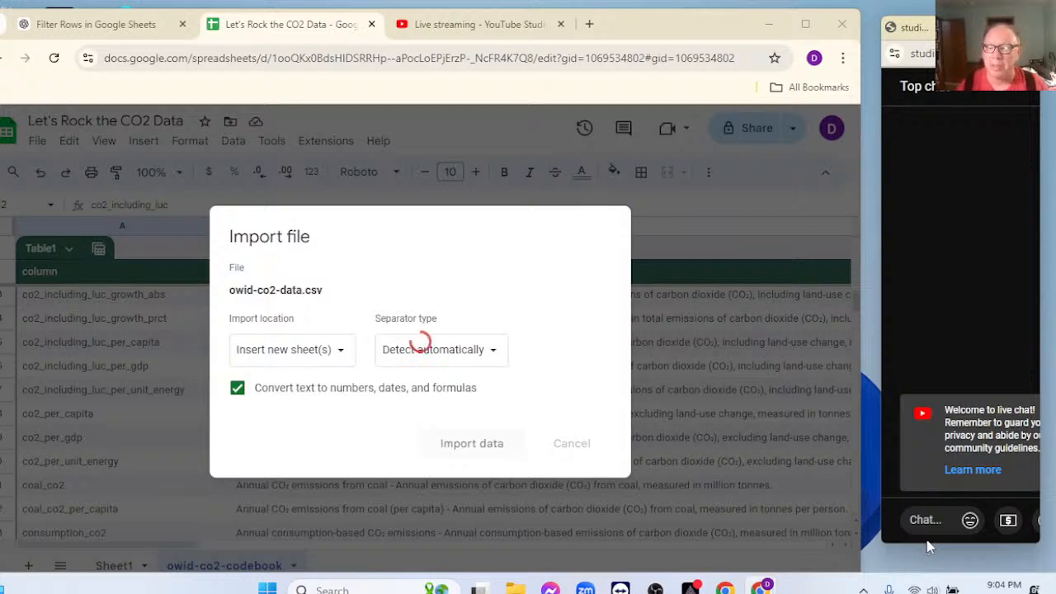
drag(923, 544, 923, 575)
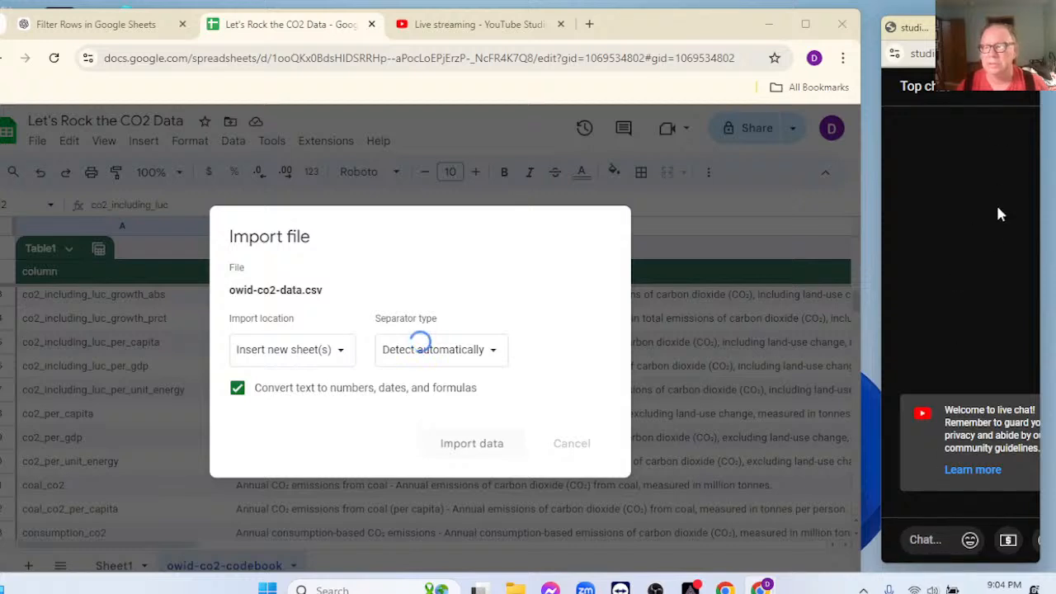
drag(922, 39, 935, 33)
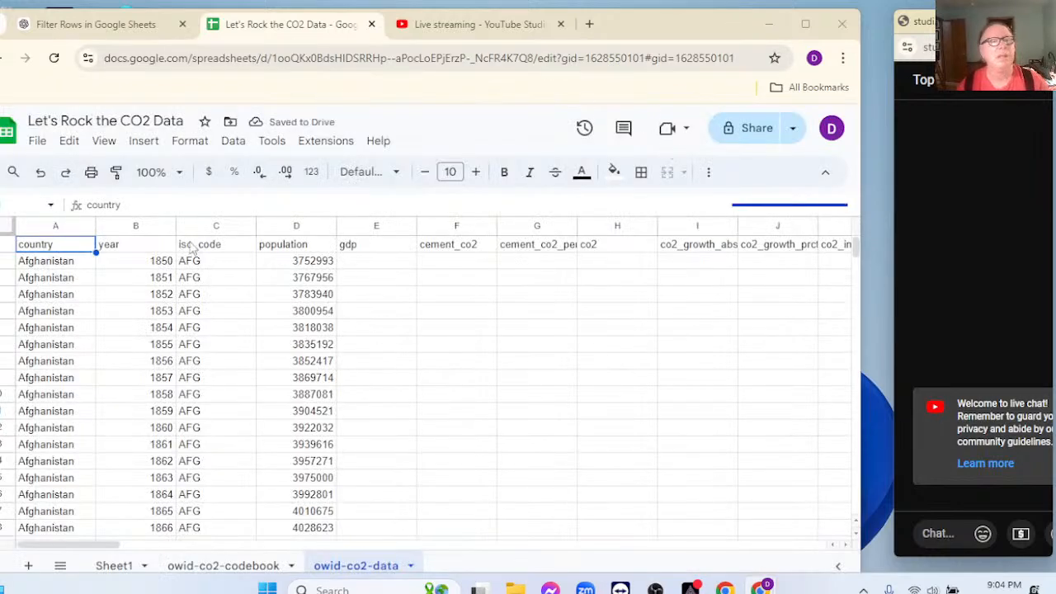
Convert the imported CO2 data on the owid-co2-data sheet to a table
click(143, 145)
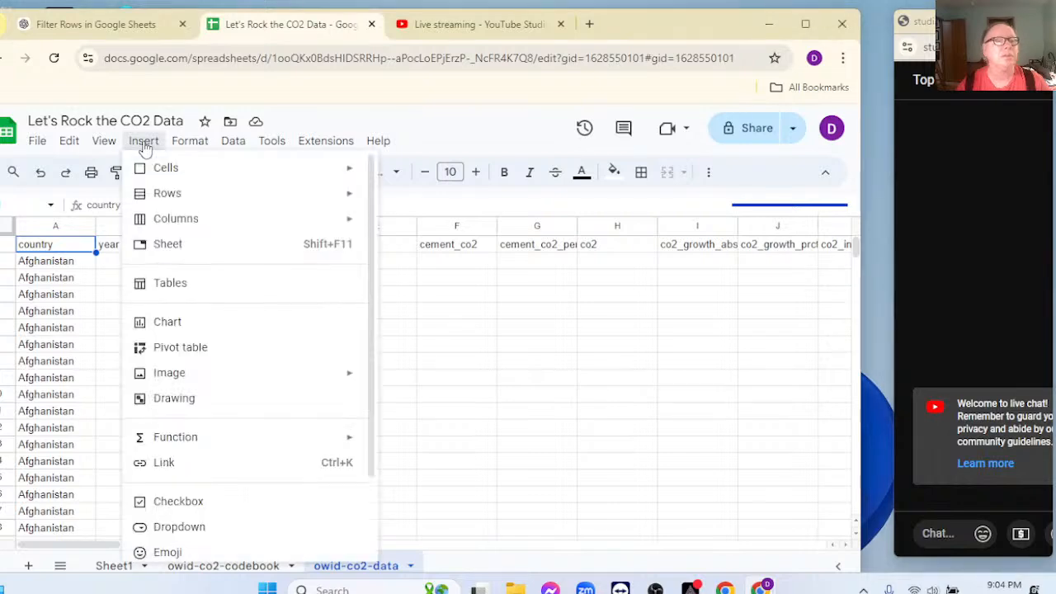
mouse_move(186, 144)
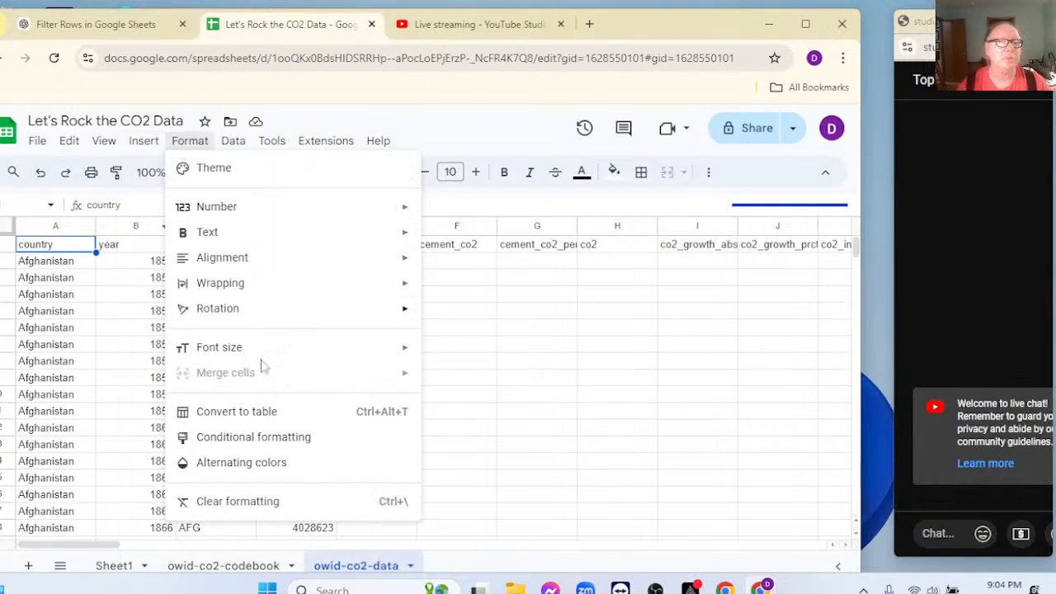
click(258, 415)
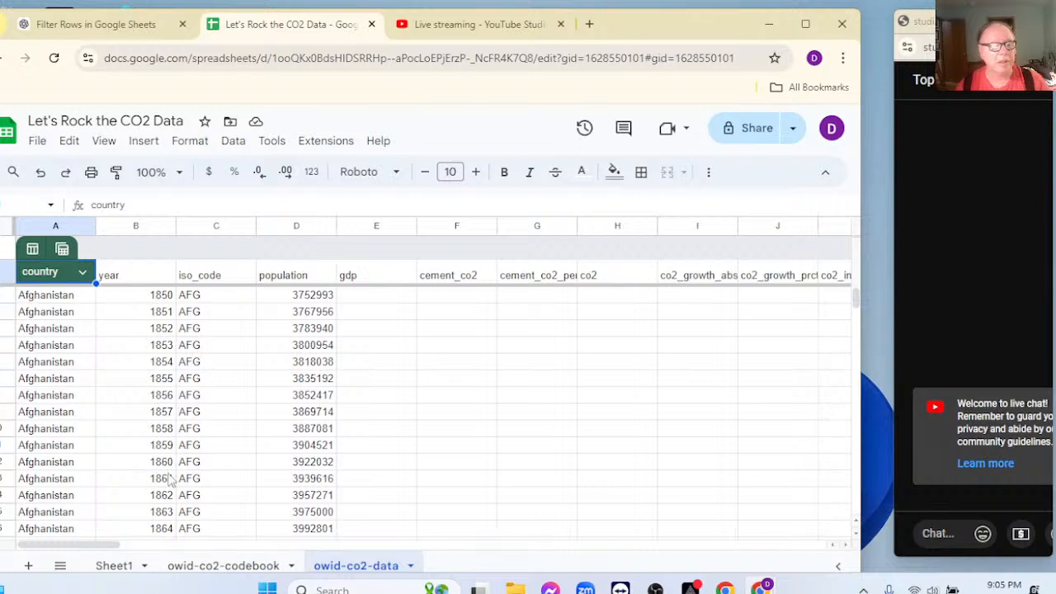
Rename Sheet1 as US/World
click(107, 566)
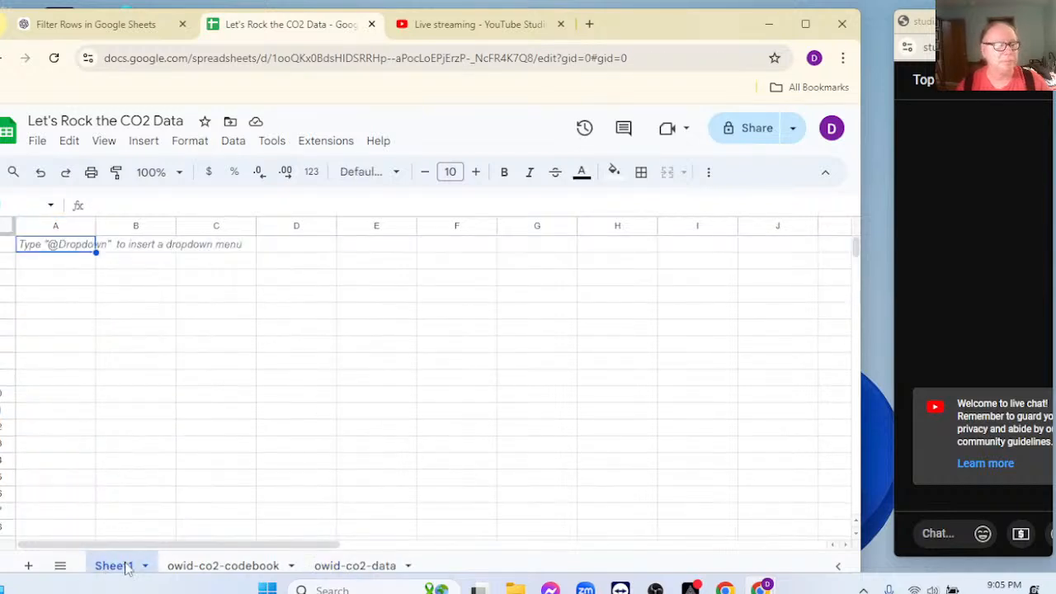
double_click(125, 566)
text(US/)
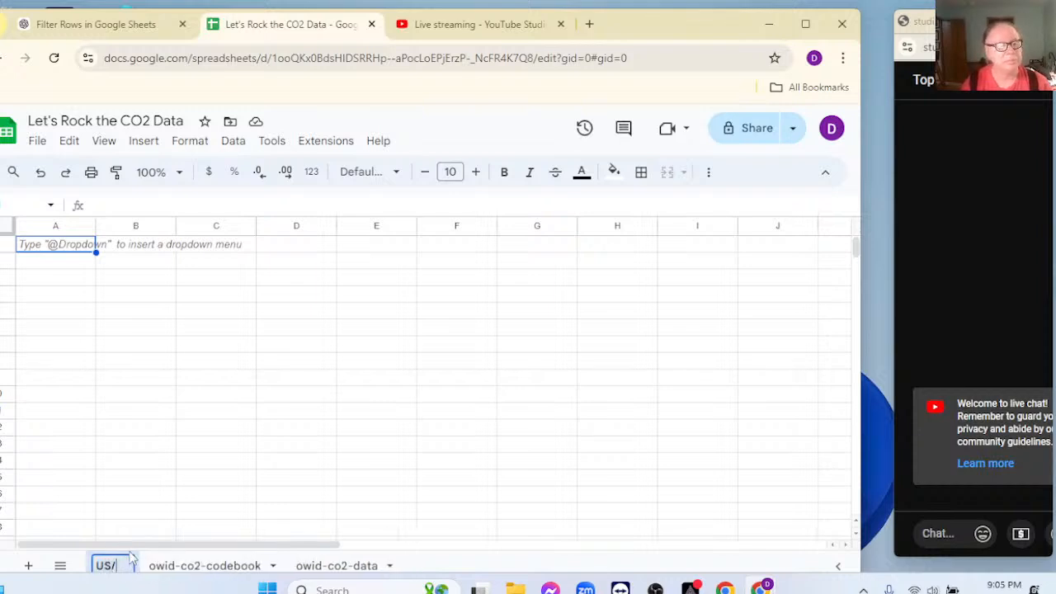
text(World)
key(Return)
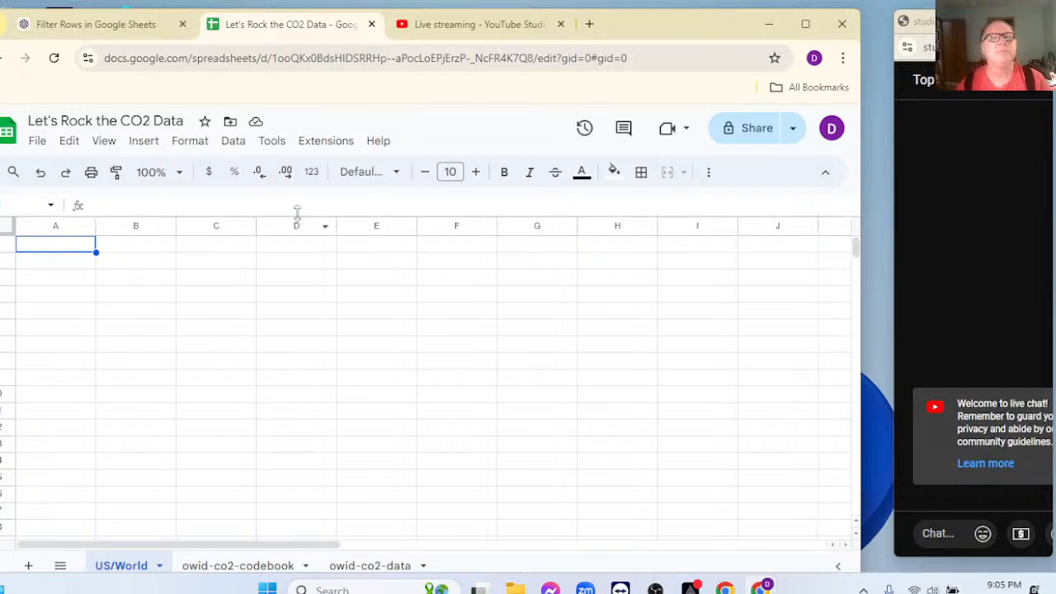
Copy the FILTER formula matching "income|United States" from the ChatGPT conversation and return to the Google Sheets spreadsheet
click(95, 24)
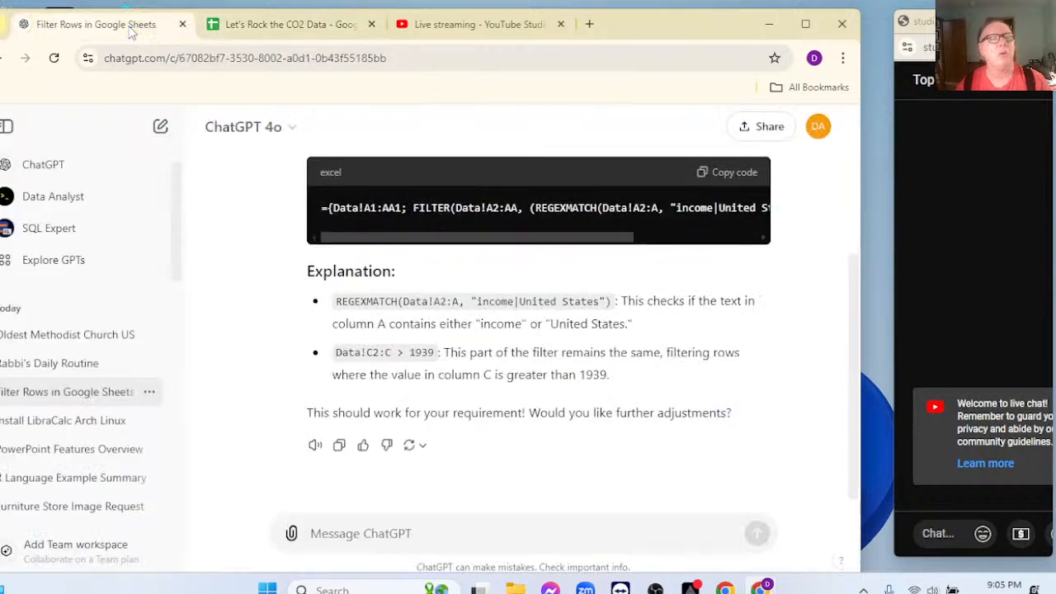
click(730, 175)
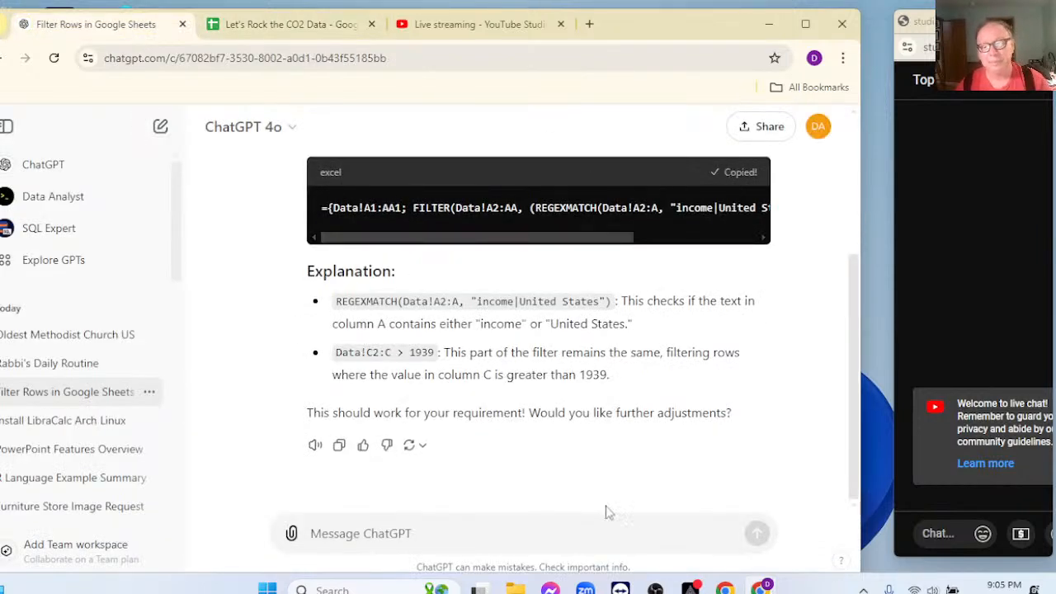
click(292, 29)
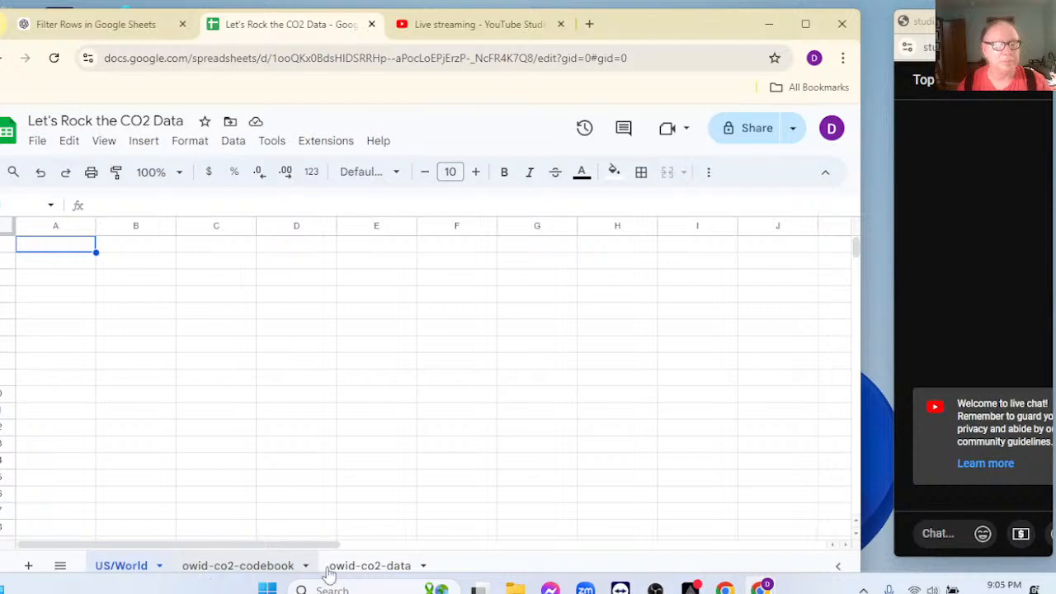
Move the owid-co2-codebook sheet ahead of US/World and view the owid-co2-data sheet
drag(289, 569, 146, 575)
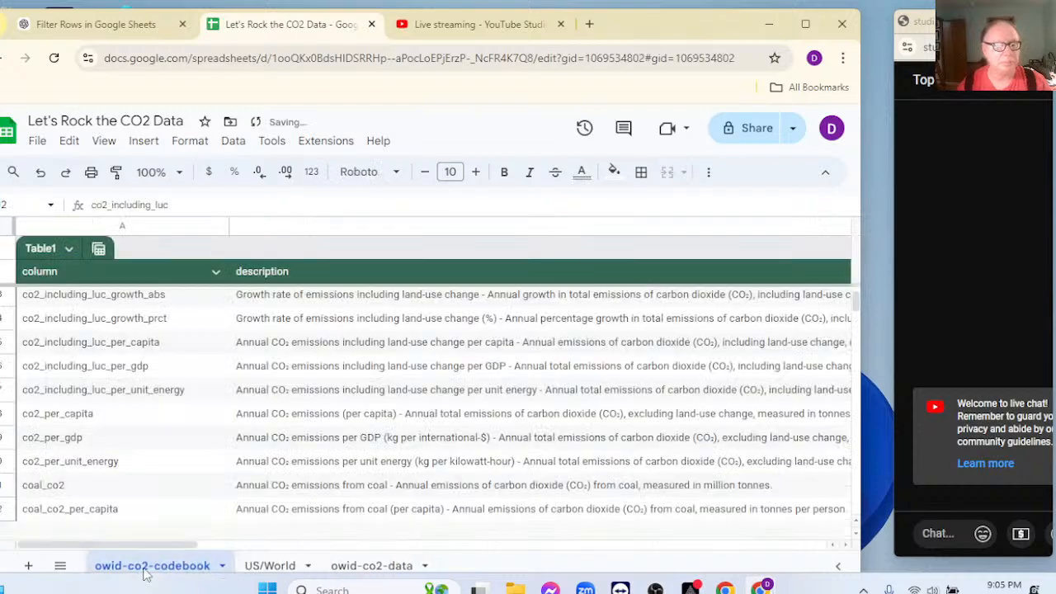
click(376, 568)
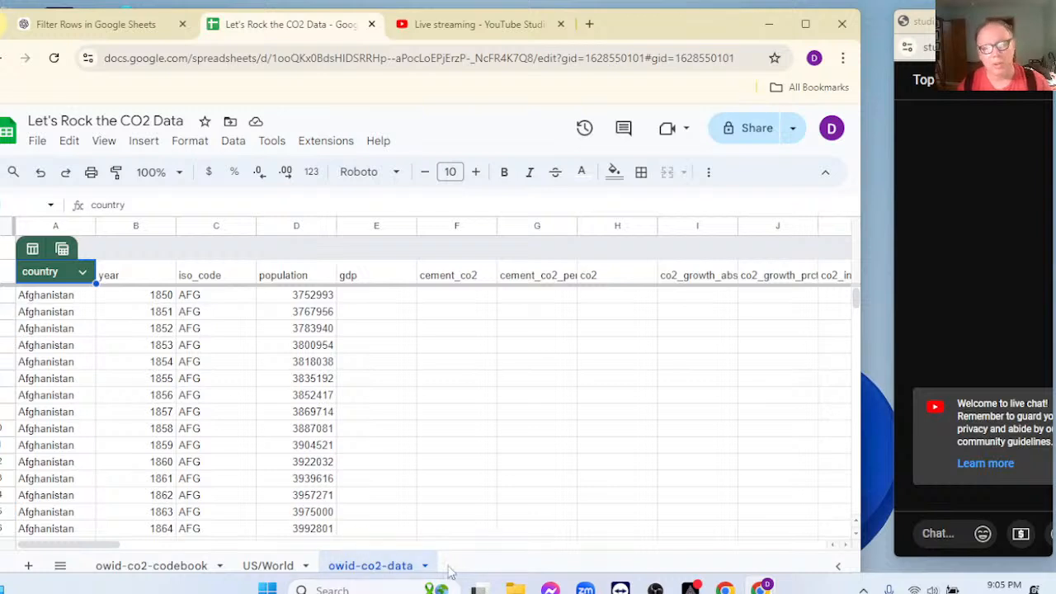
Paste the copied formula into cell A1 of US/World and change its first reference to Data!A2
click(268, 566)
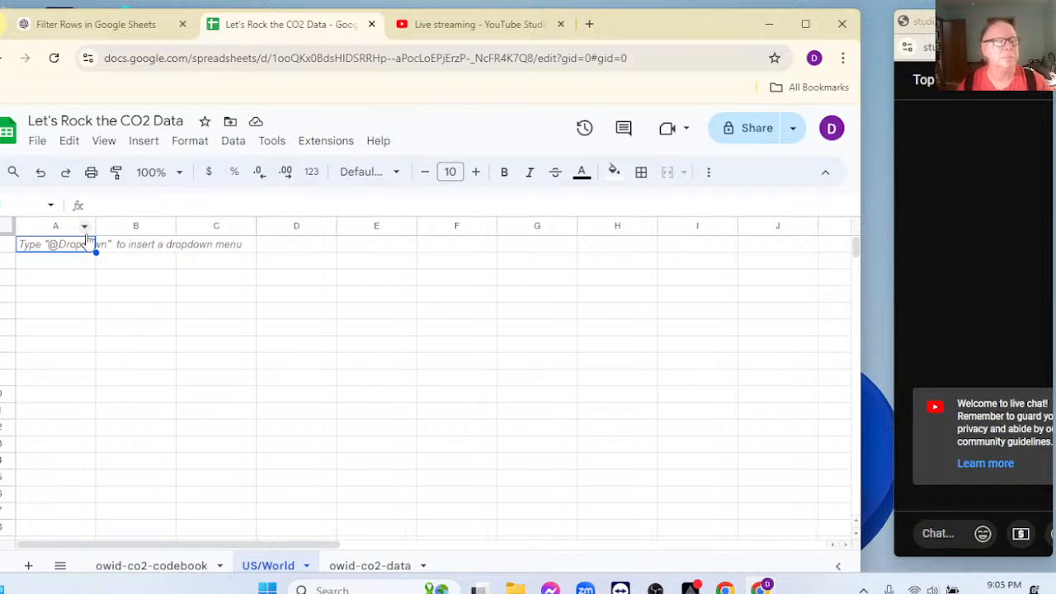
key(ctrl+v)
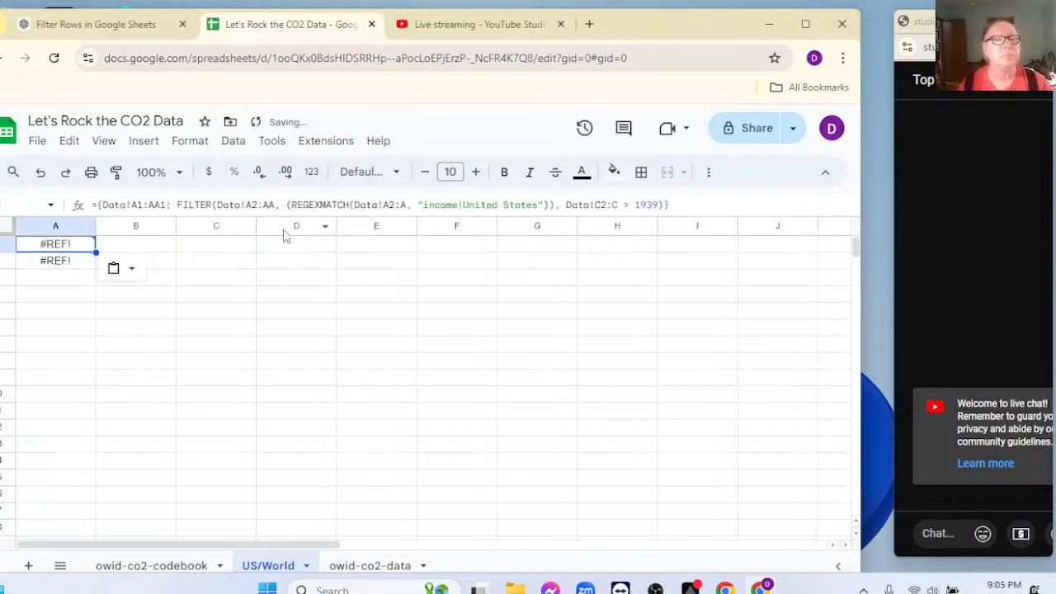
click(146, 205)
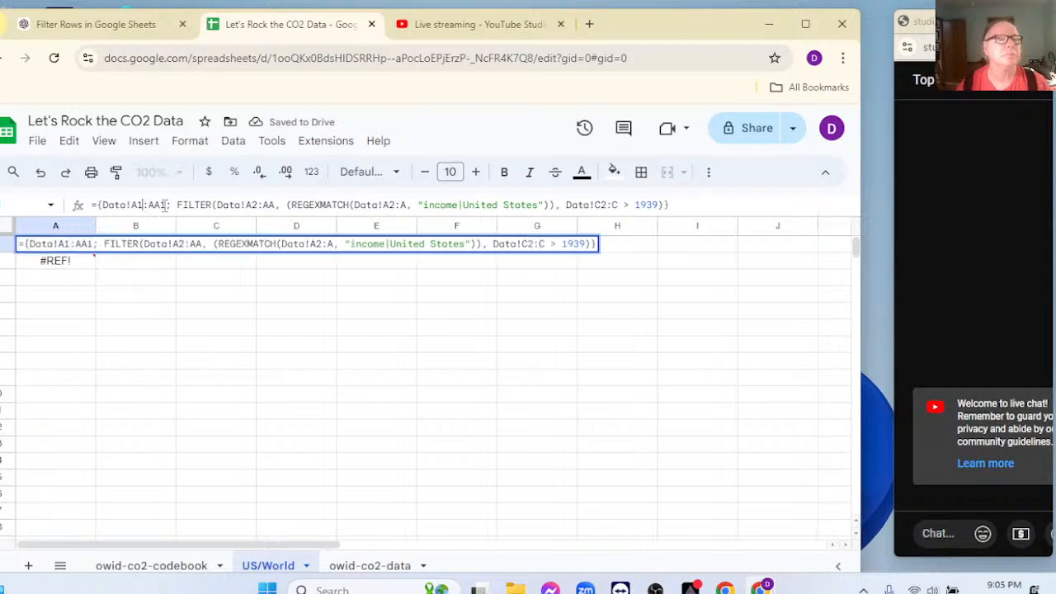
key(BackSpace)
text(2)
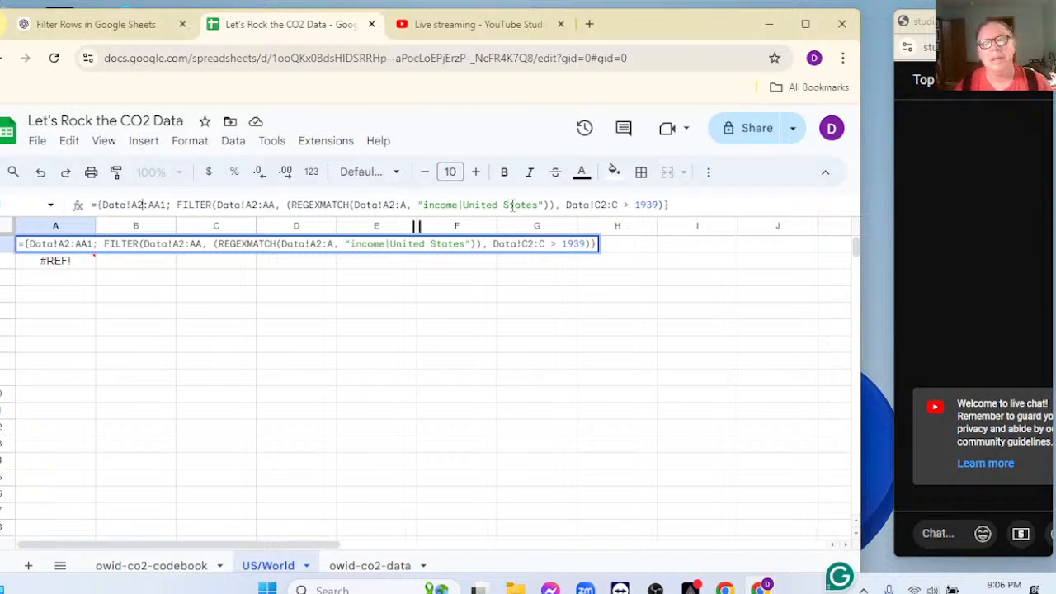
key(Return)
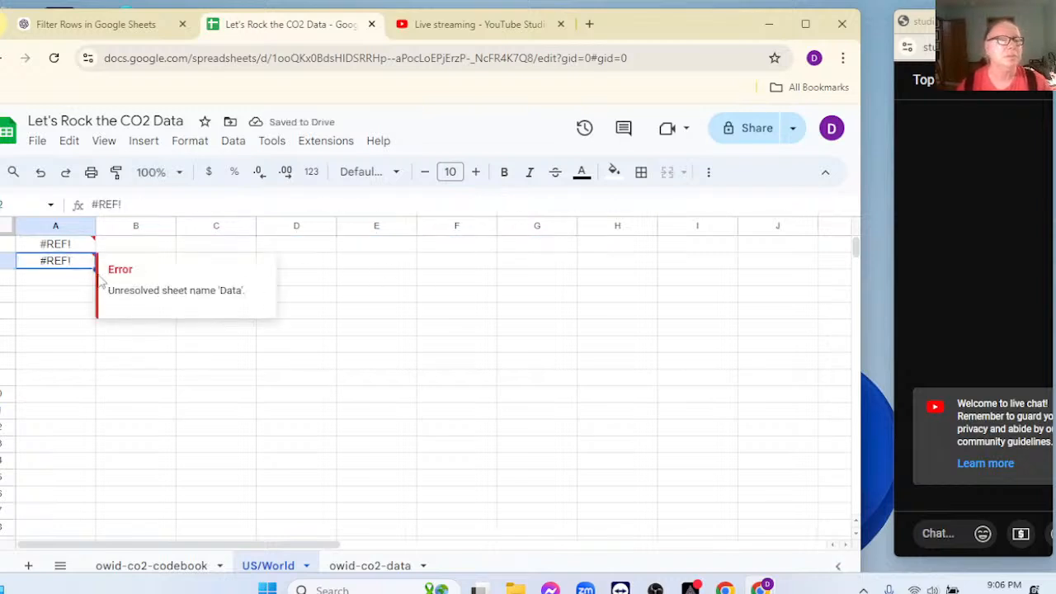
click(66, 248)
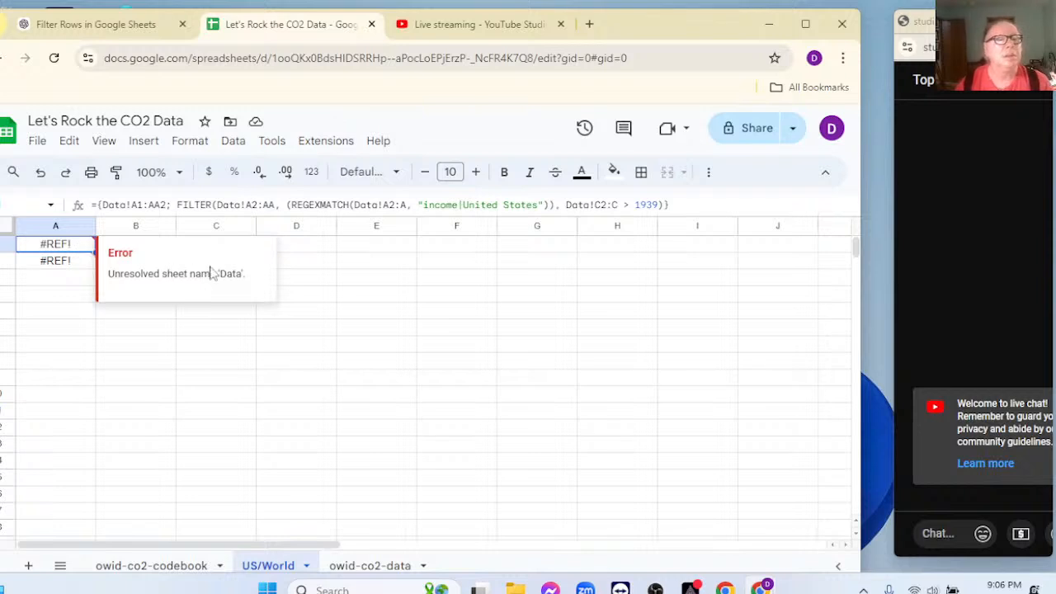
Rename the owid-co2-data sheet as Data and return to the US/World sheet
double_click(373, 566)
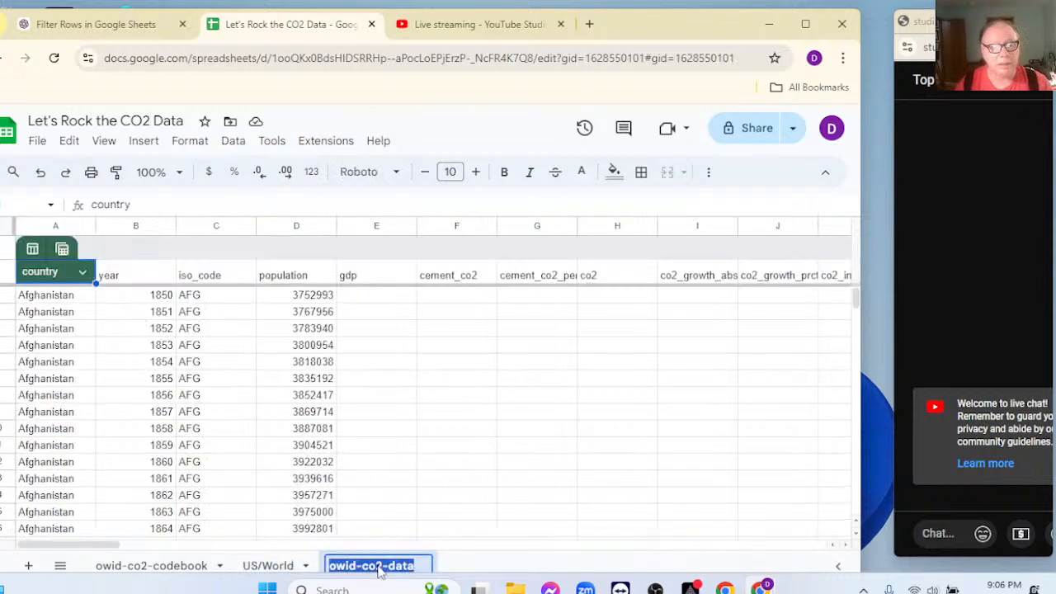
text(DAt)
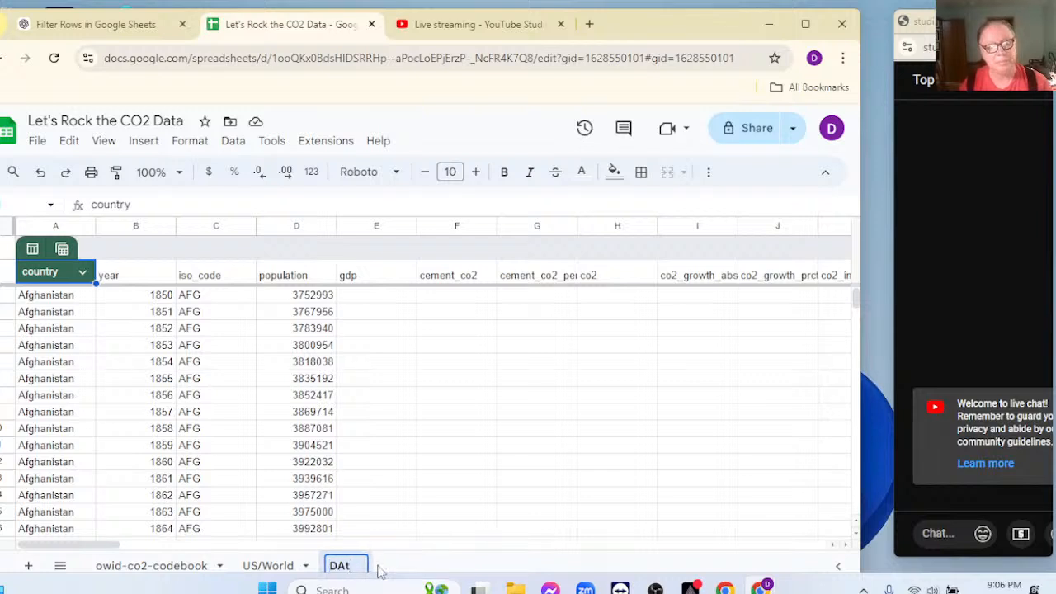
key(BackSpace)
key(BackSpace)
text(ata)
key(Return)
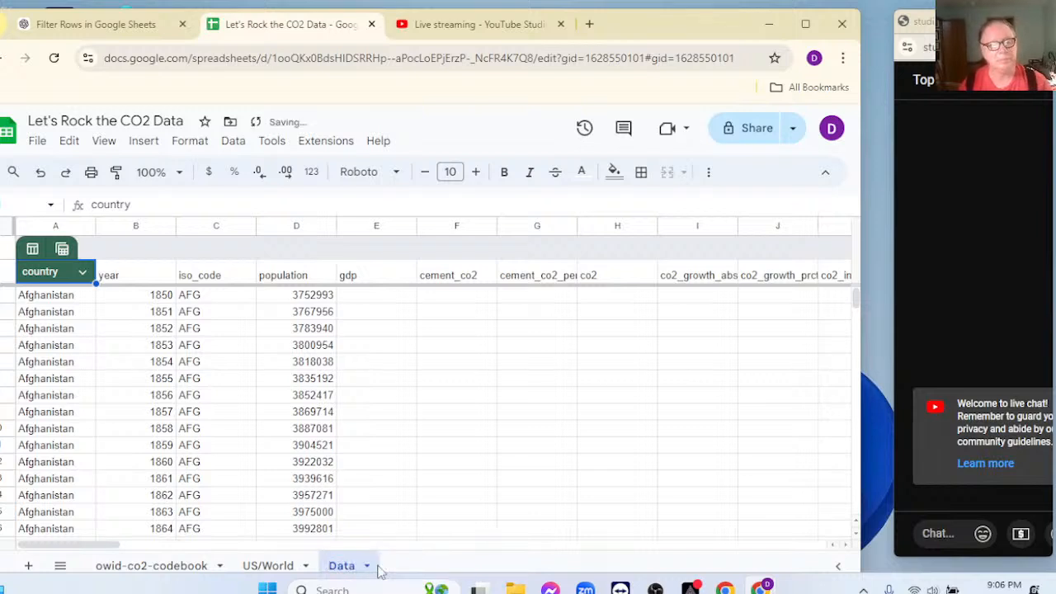
click(257, 565)
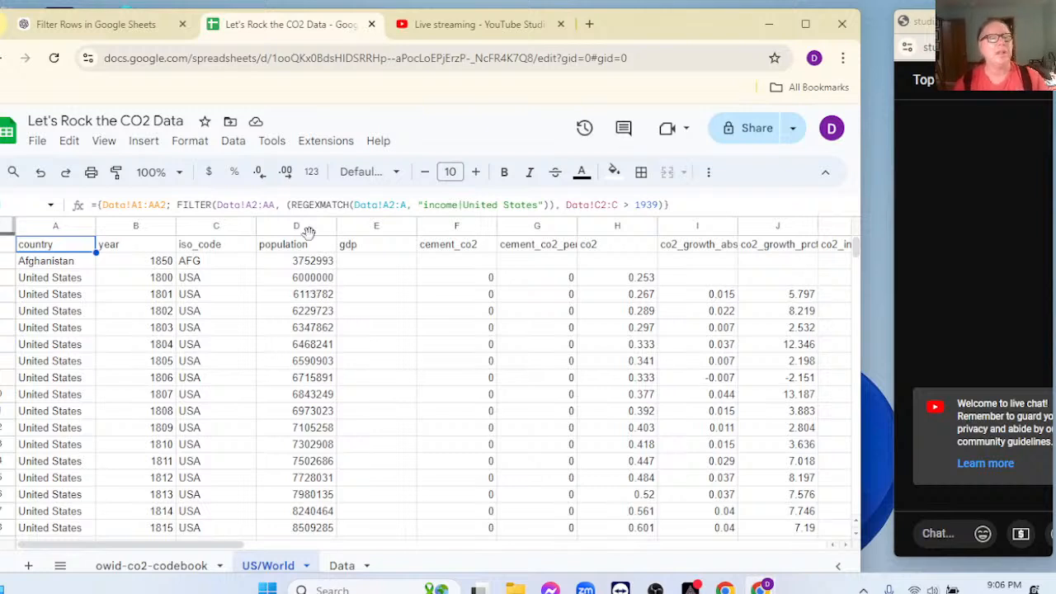
Try to convert the filtered US/World data to a table
click(190, 141)
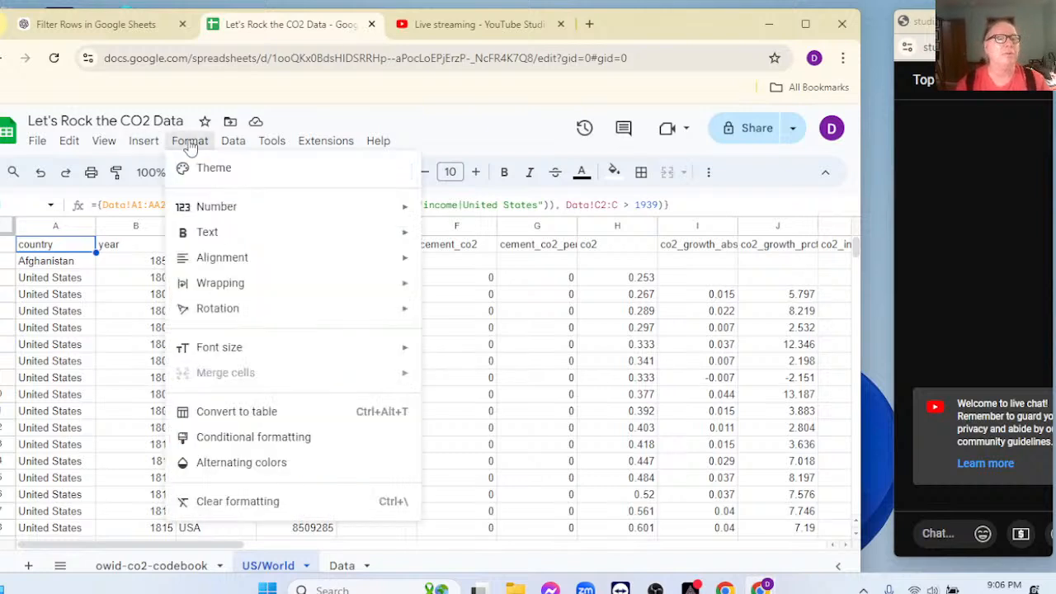
click(255, 413)
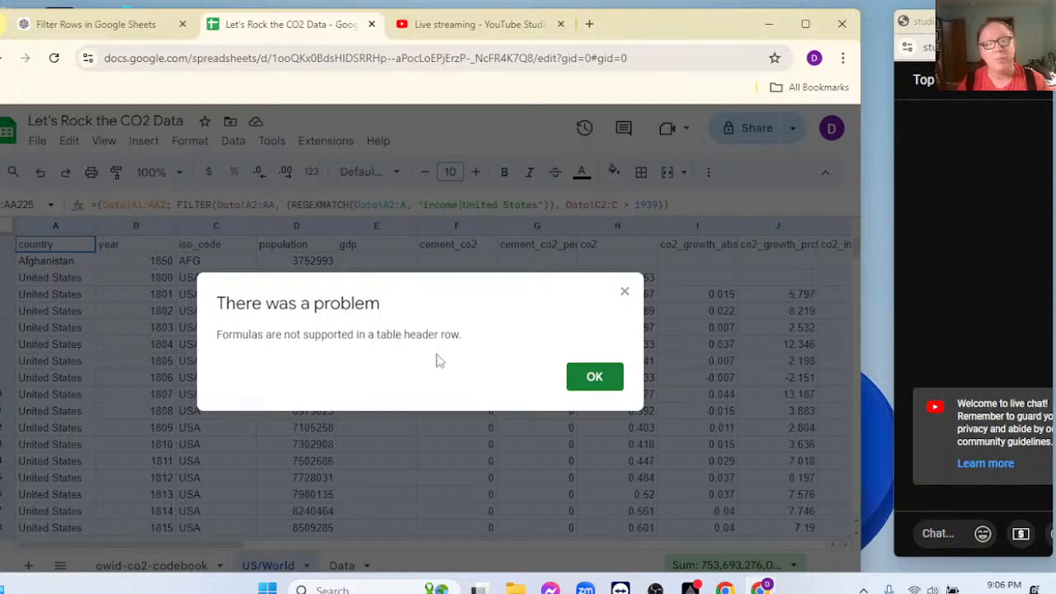
click(594, 376)
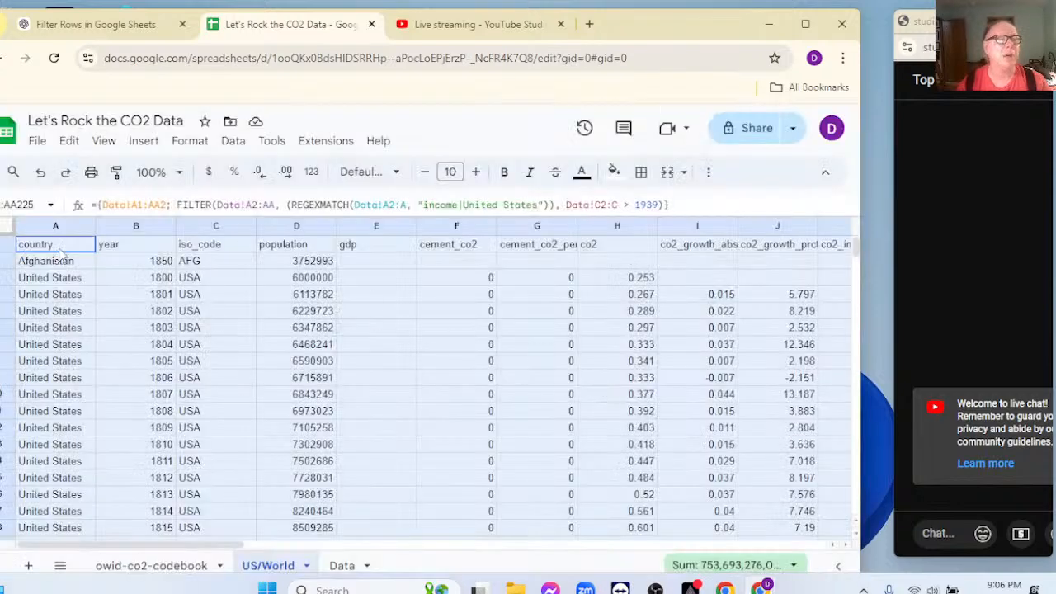
click(384, 290)
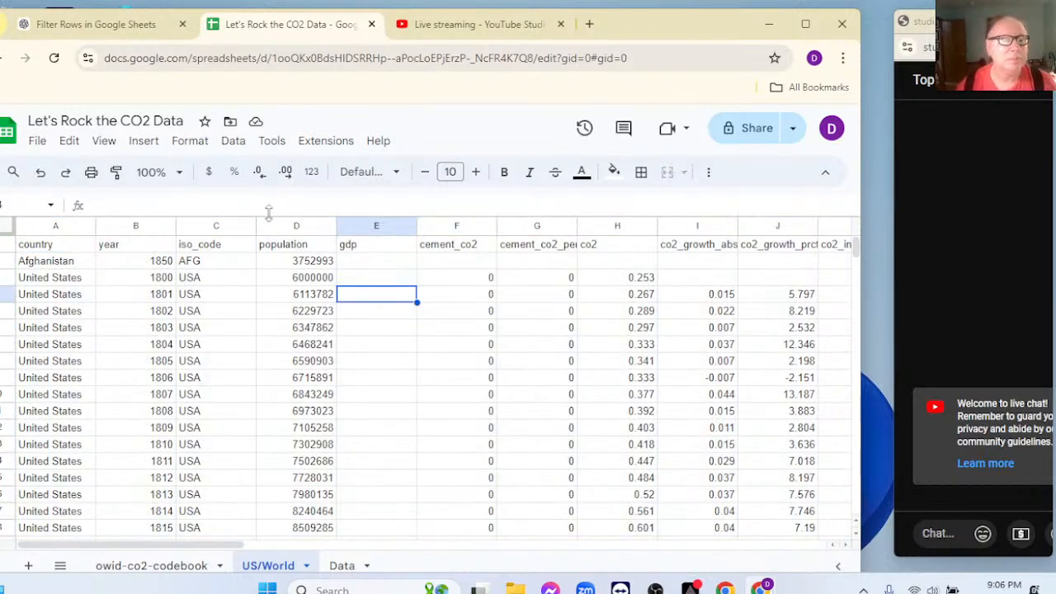
Change the year condition in the US/World cell A1 formula to Data!B2:B > 1939
click(32, 248)
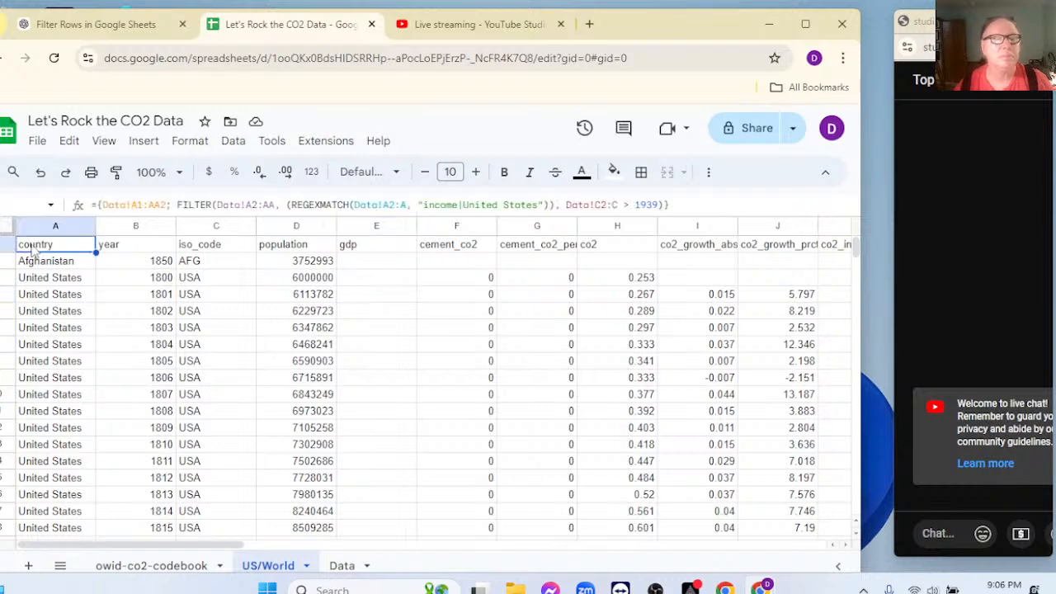
click(601, 204)
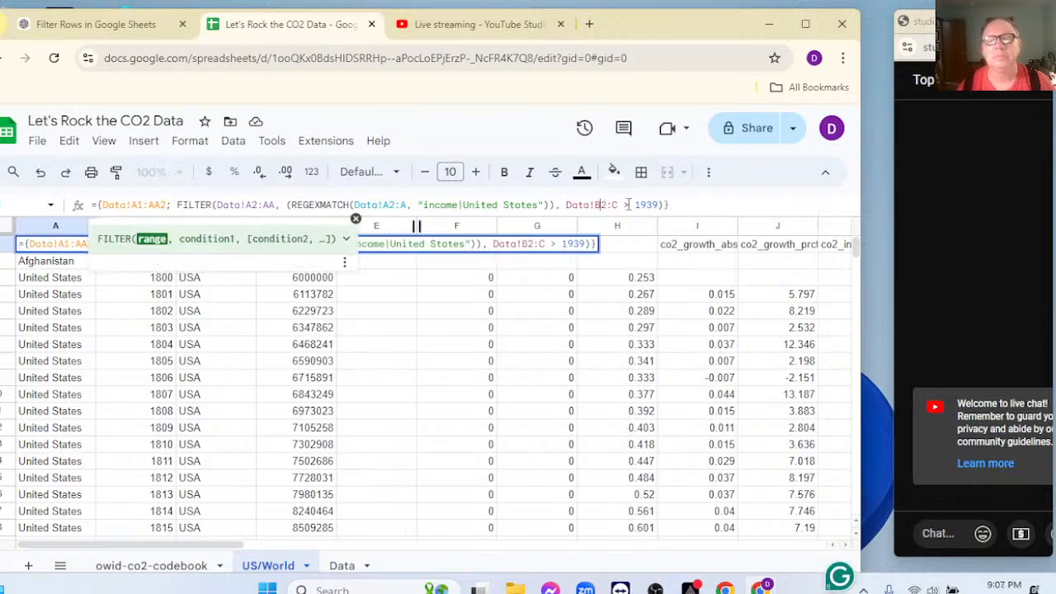
click(621, 205)
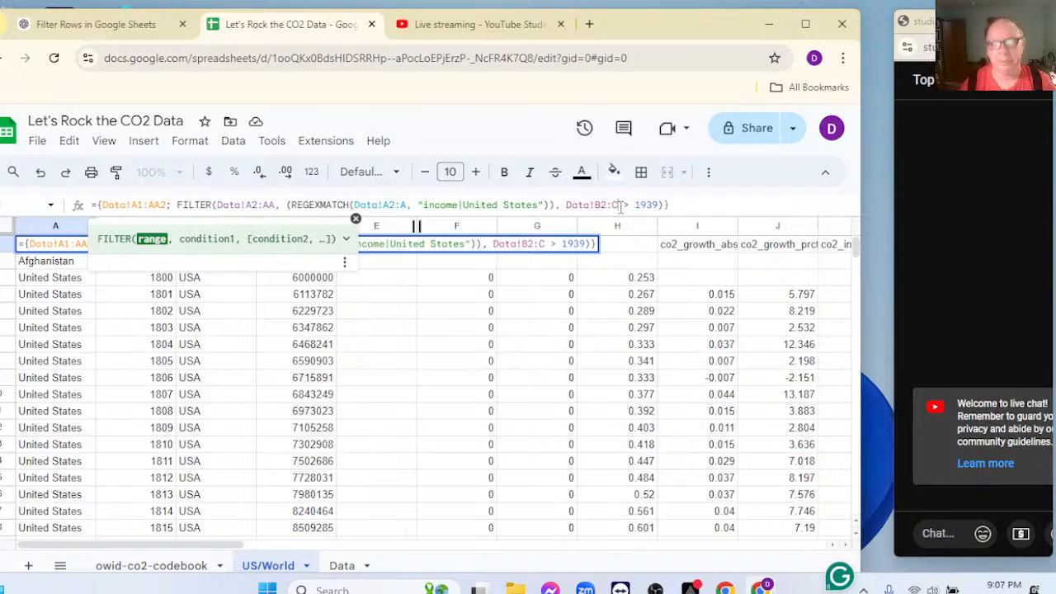
key(BackSpace)
text(B)
key(Return)
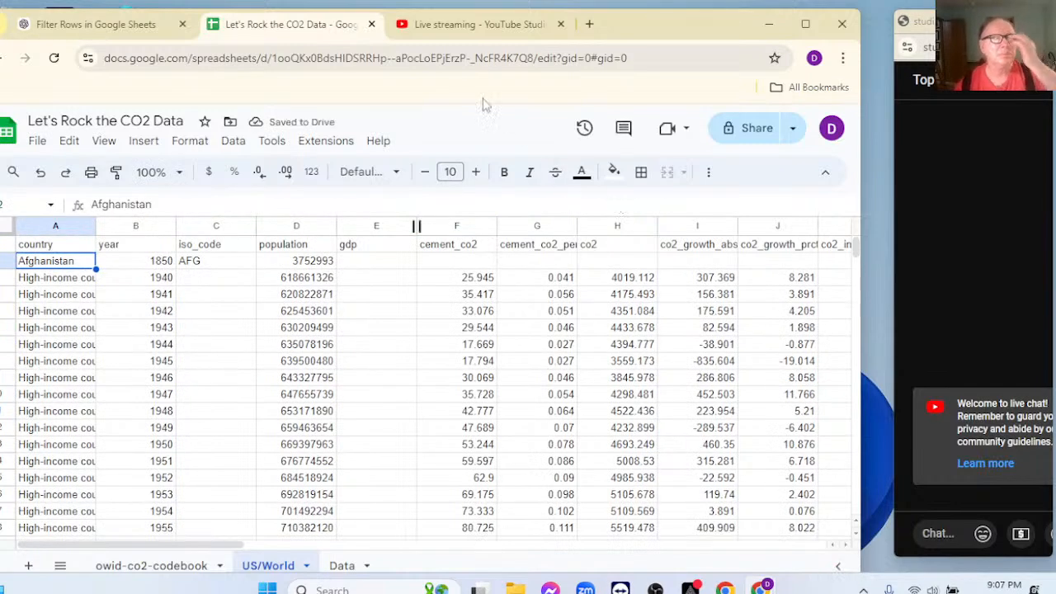
Fit column A's width to its contents and replace "income" with "World" in cell A1's REGEXMATCH pattern
click(60, 250)
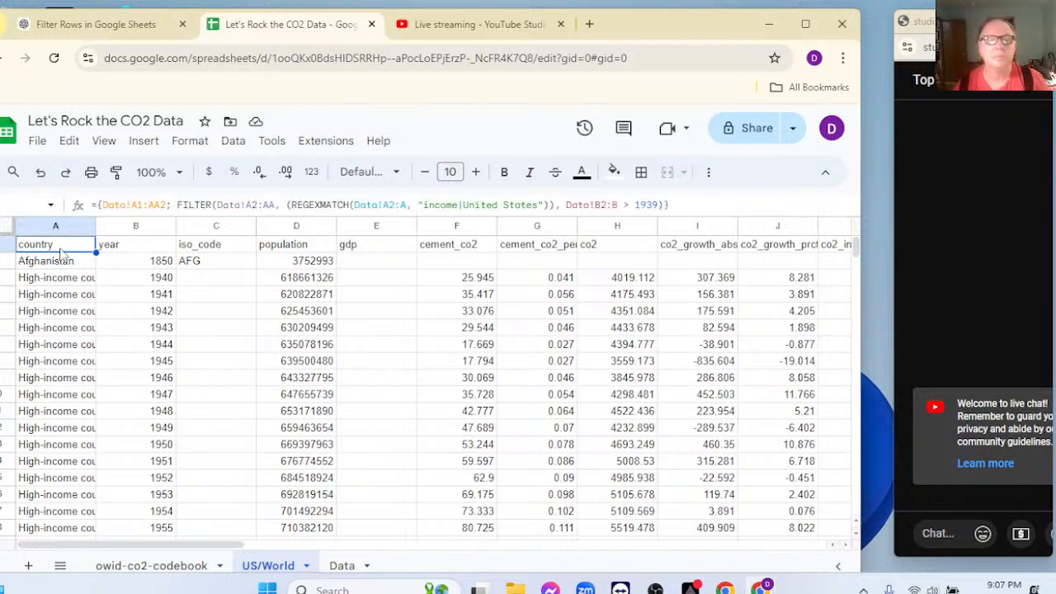
double_click(95, 225)
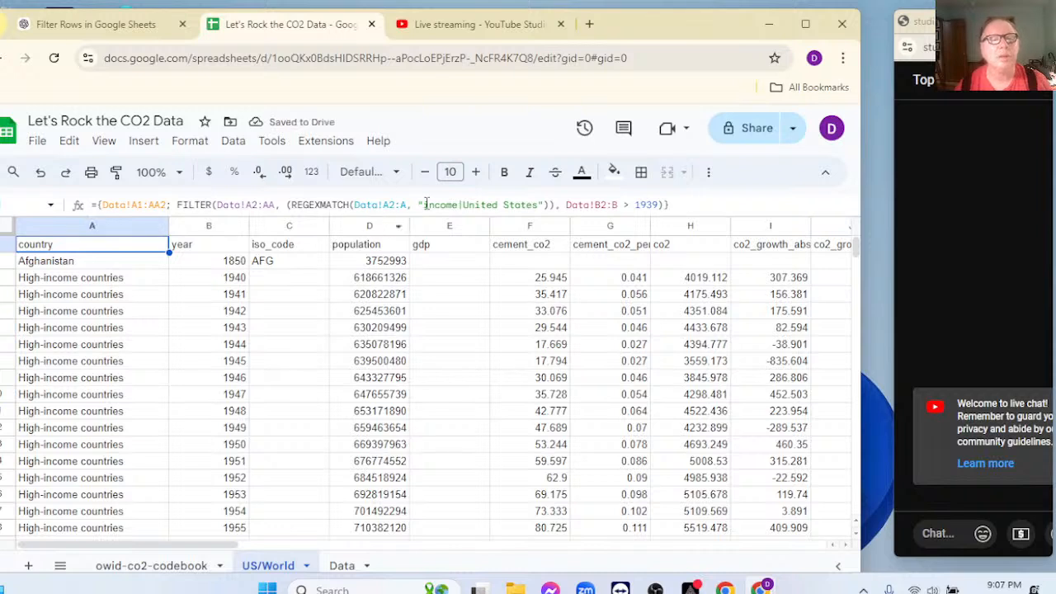
click(460, 205)
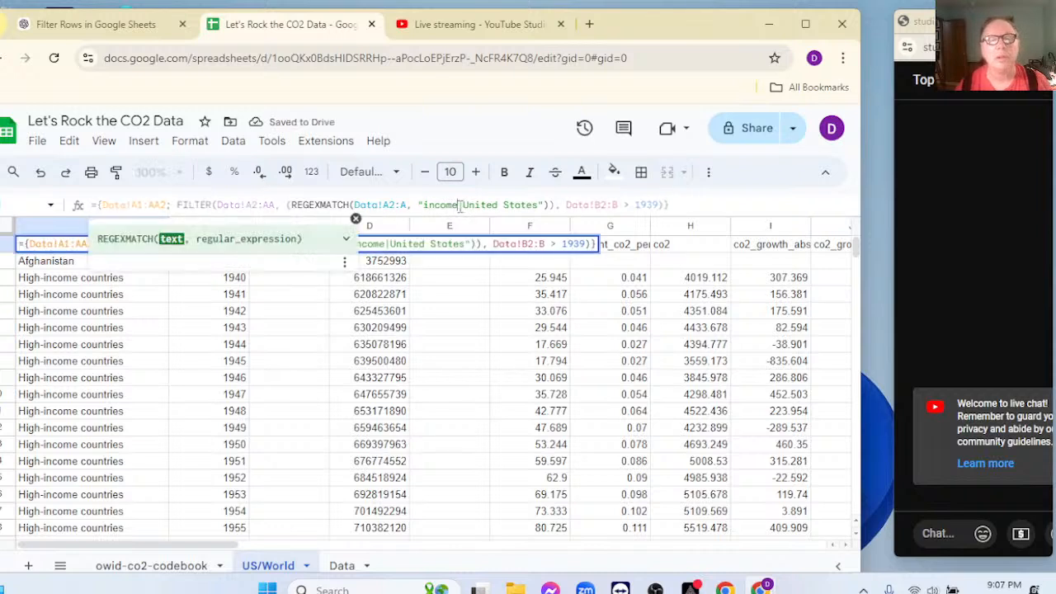
key(BackSpace)
key(BackSpace)
key(BackSpace)
key(BackSpace)
key(BackSpace)
key(BackSpace)
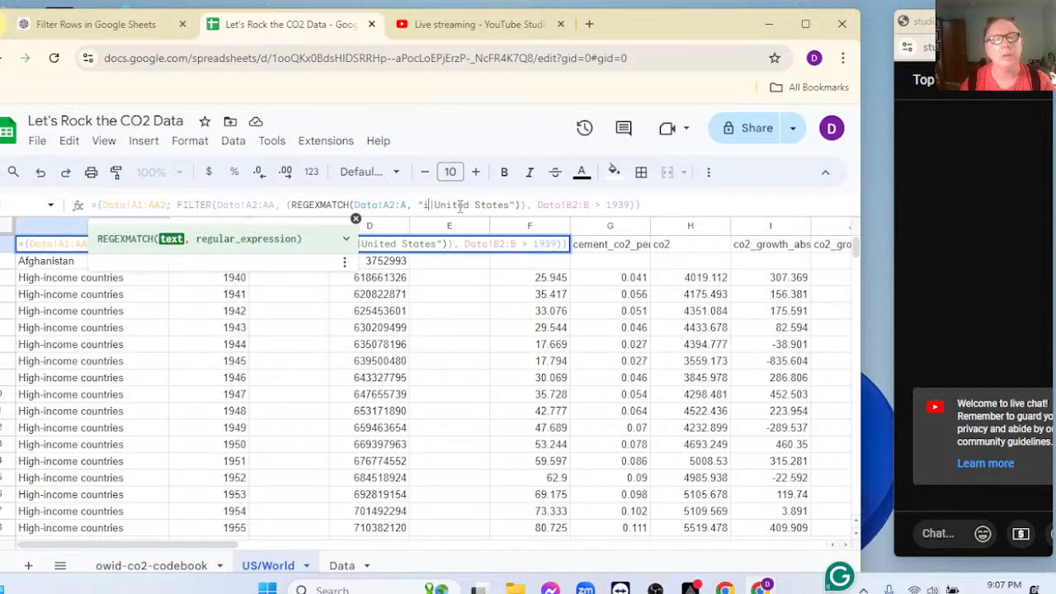
text(Wolrd)
key(BackSpace)
key(BackSpace)
key(BackSpace)
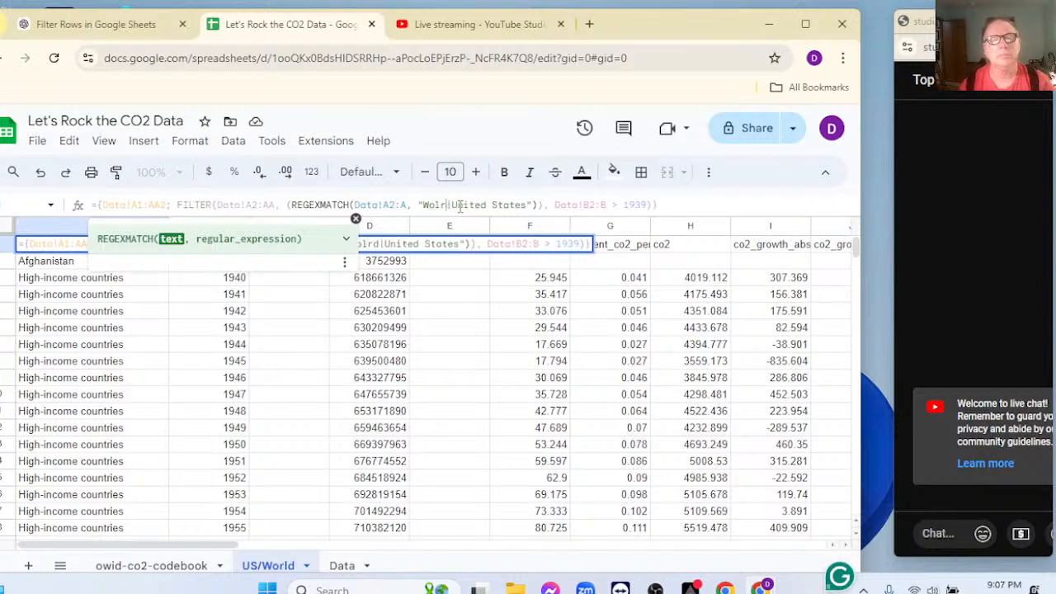
text(rld)
key(Return)
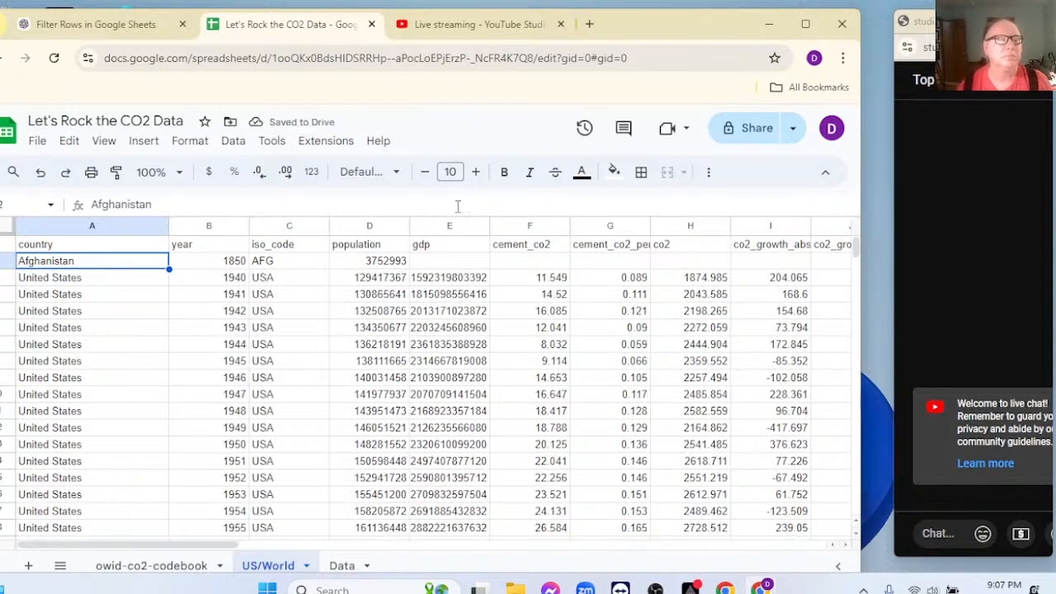
Try to delete the Afghanistan row below the headers, and undo the deletion
click(51, 246)
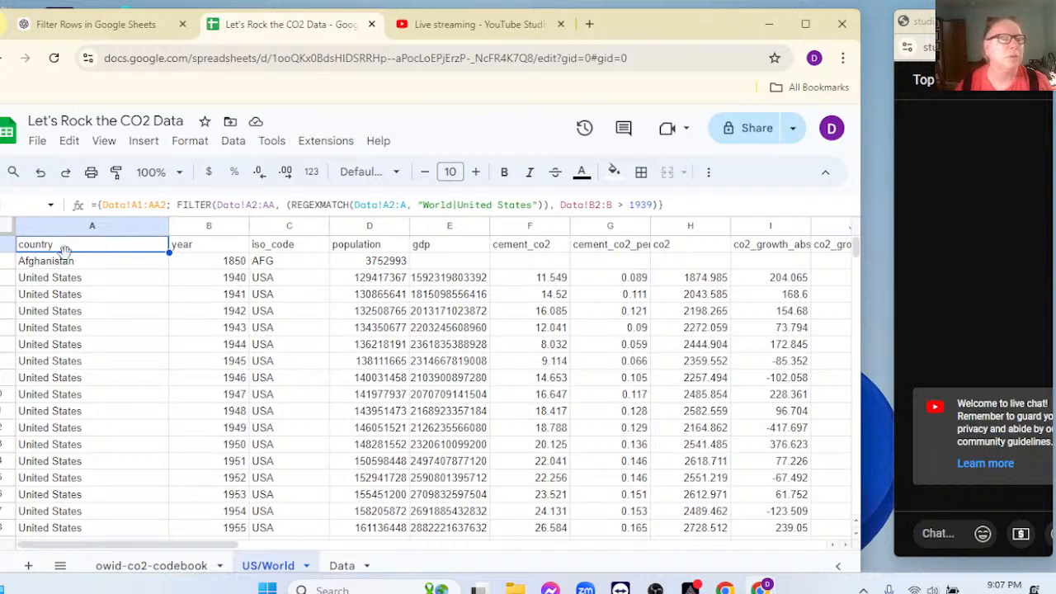
click(63, 268)
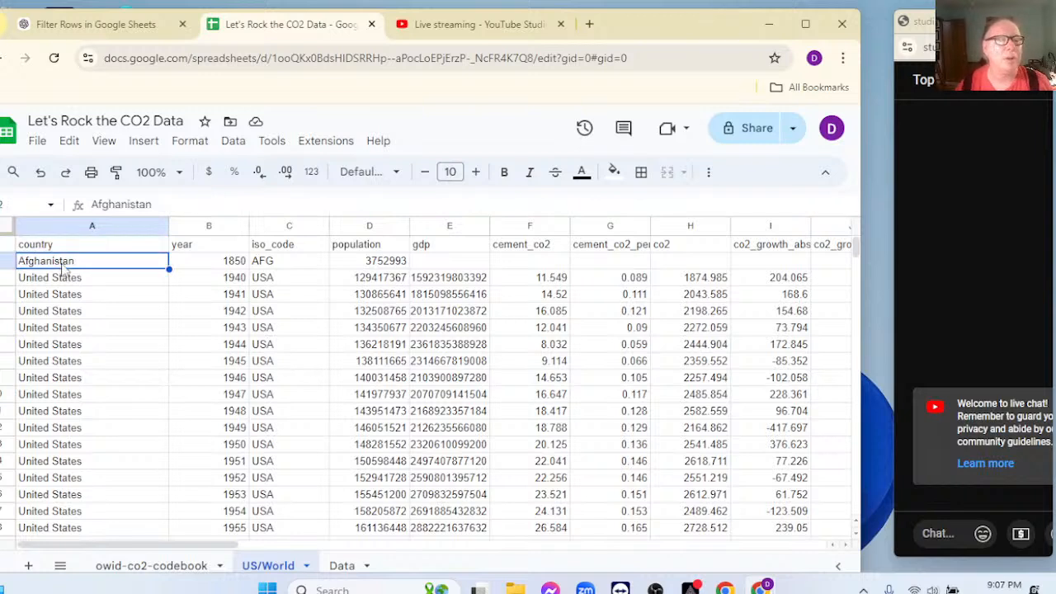
click(68, 247)
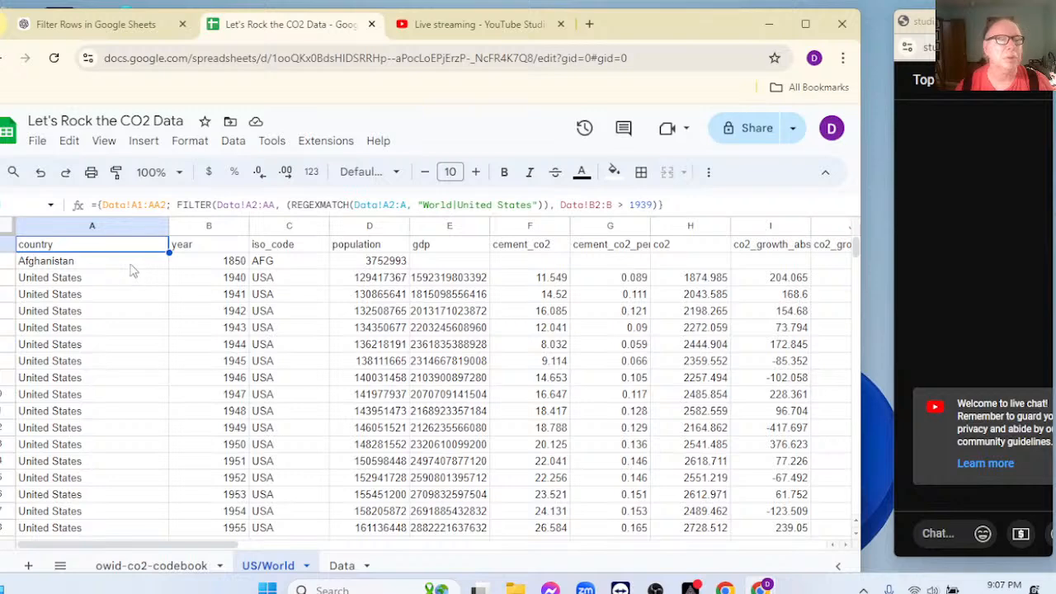
click(3, 261)
right_click(3, 261)
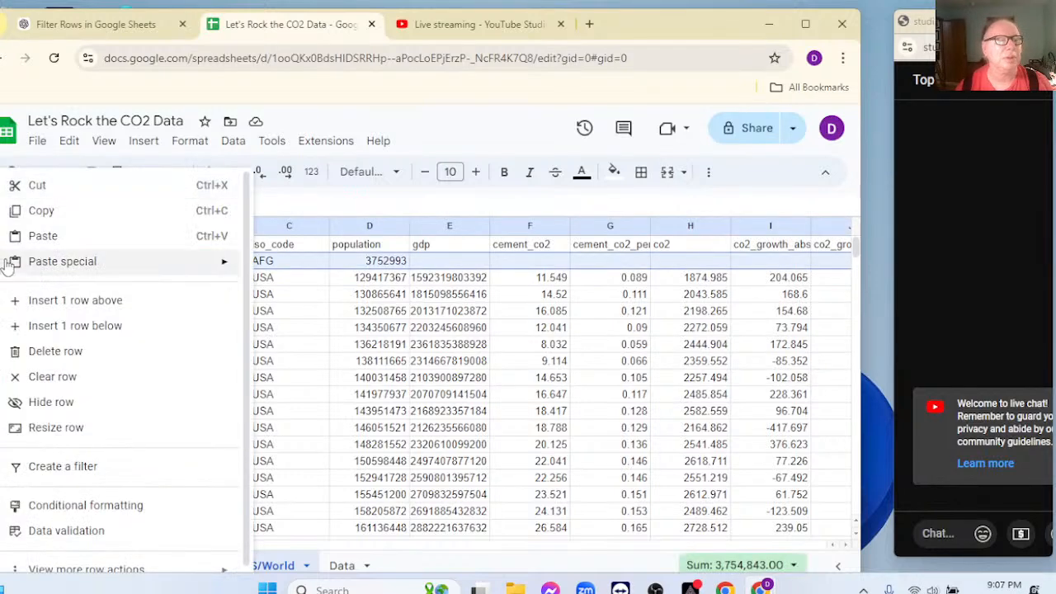
click(73, 350)
key(ctrl+z)
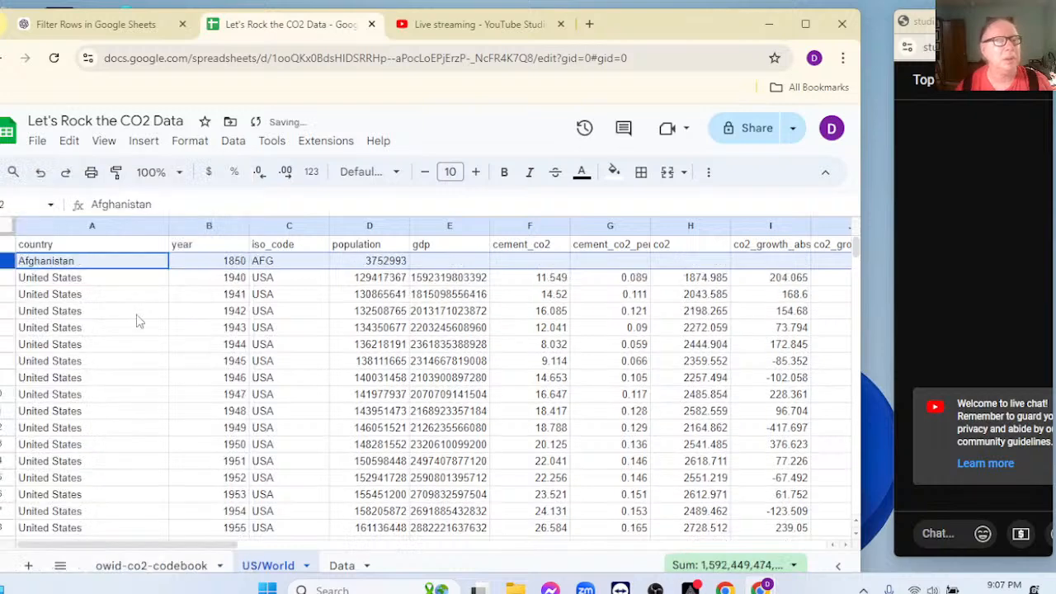
Create a filter on the US/World data and check the values offered in the country column's filter
click(46, 246)
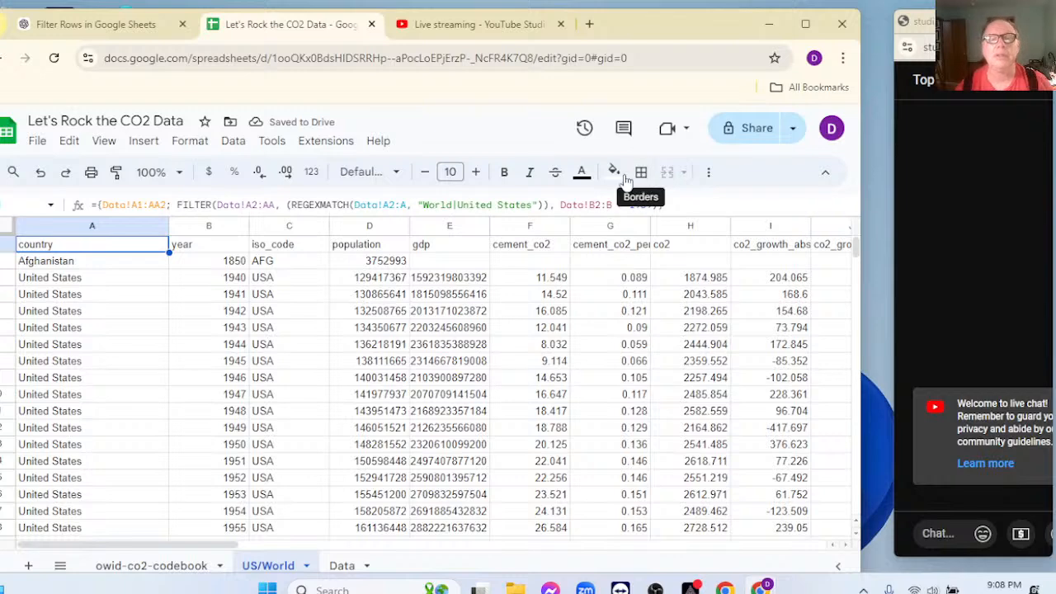
click(708, 172)
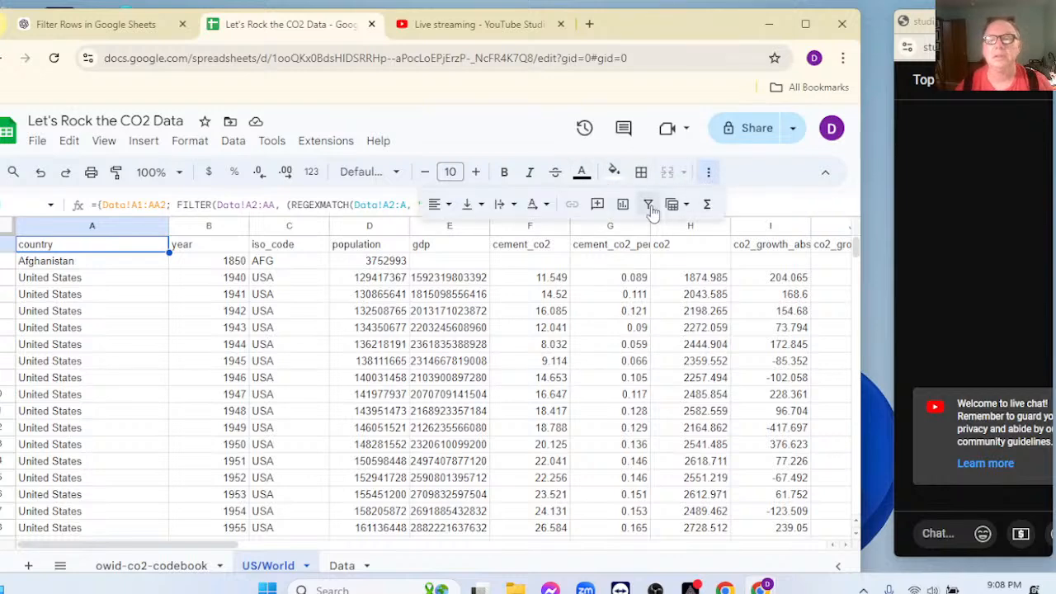
click(649, 204)
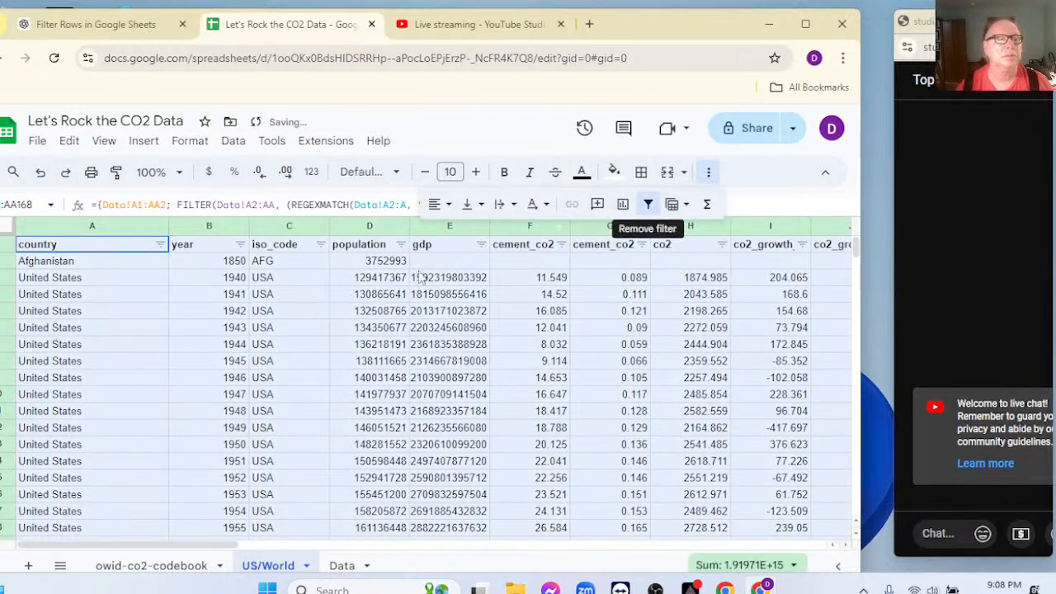
click(160, 245)
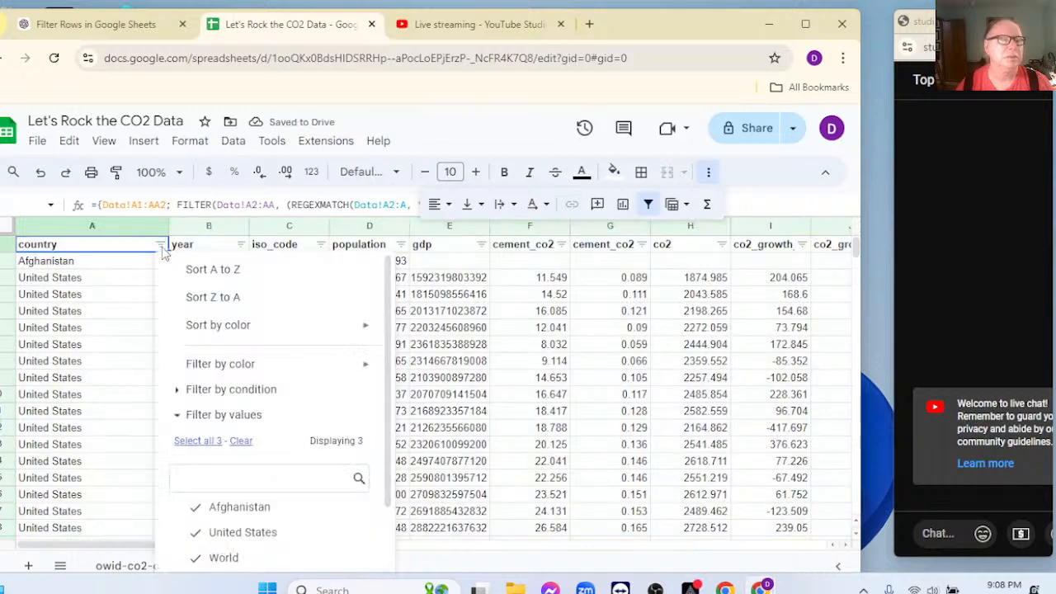
scroll(327, 358, down, 1)
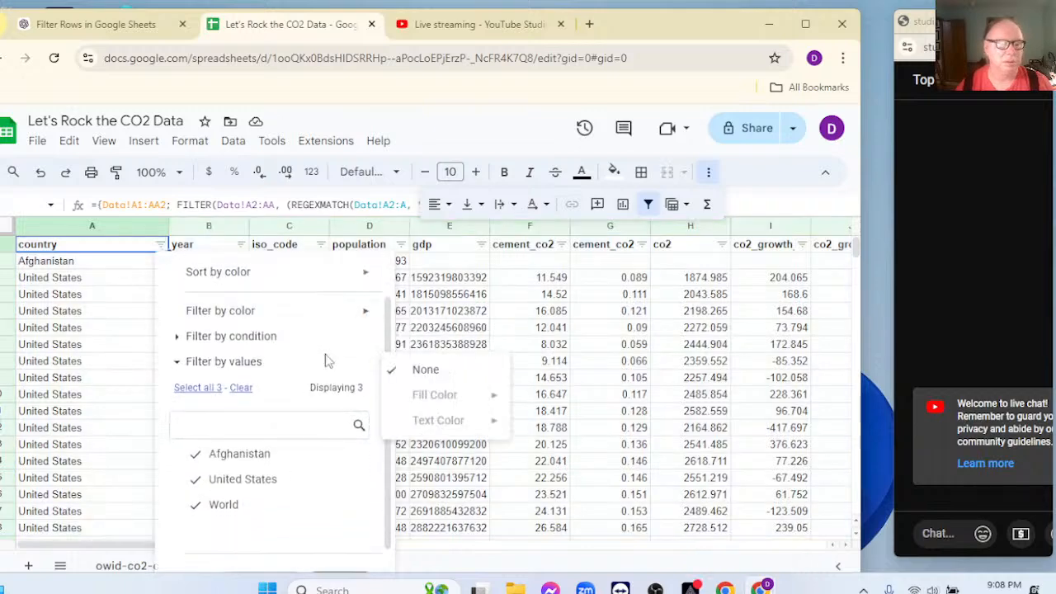
click(403, 124)
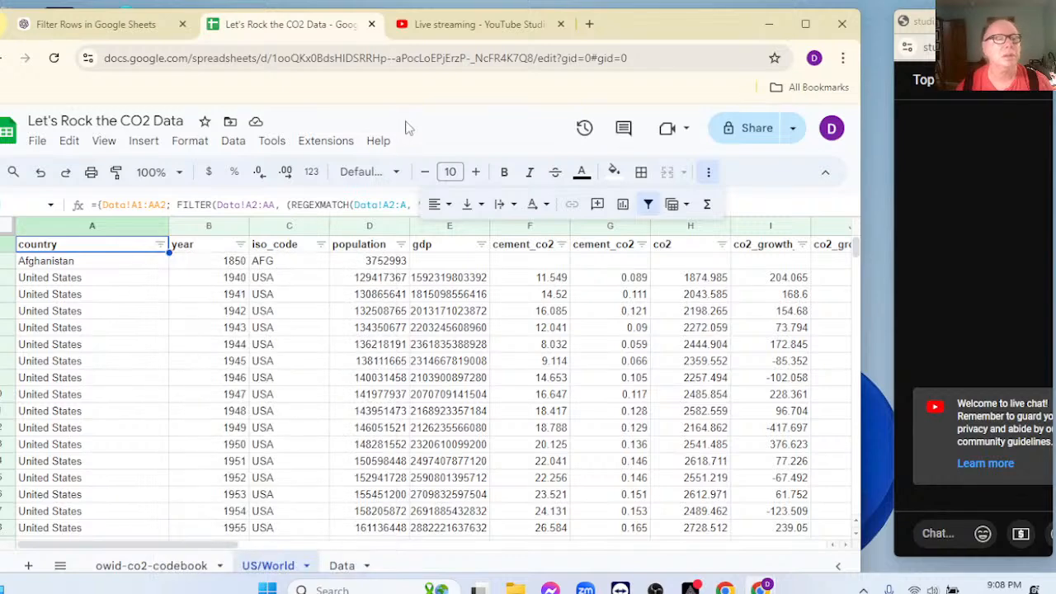
Try to delete the Afghanistan row again with the filter on, and undo the deletion
click(6, 261)
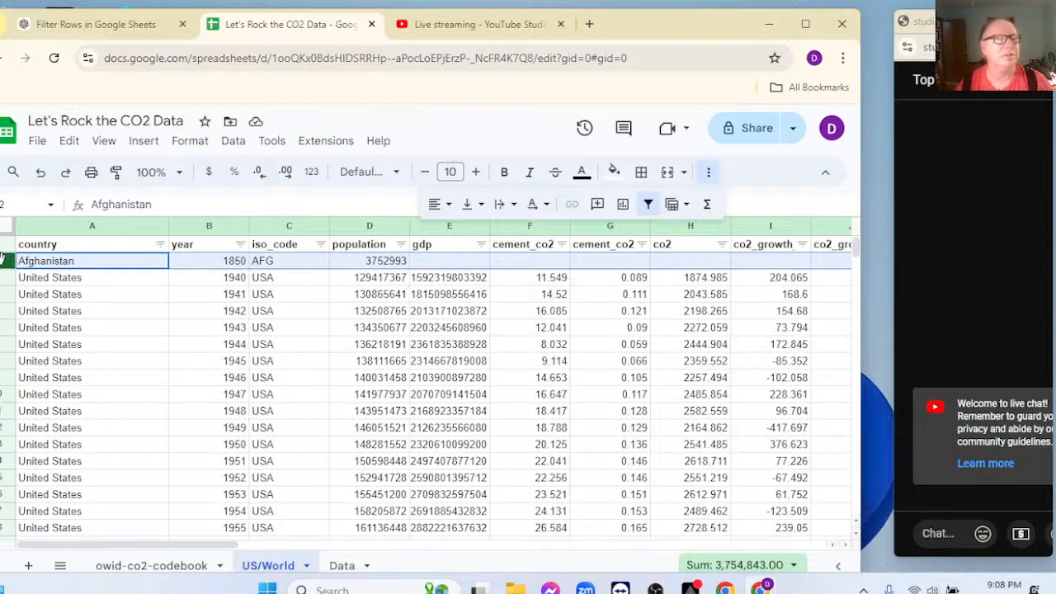
right_click(2, 260)
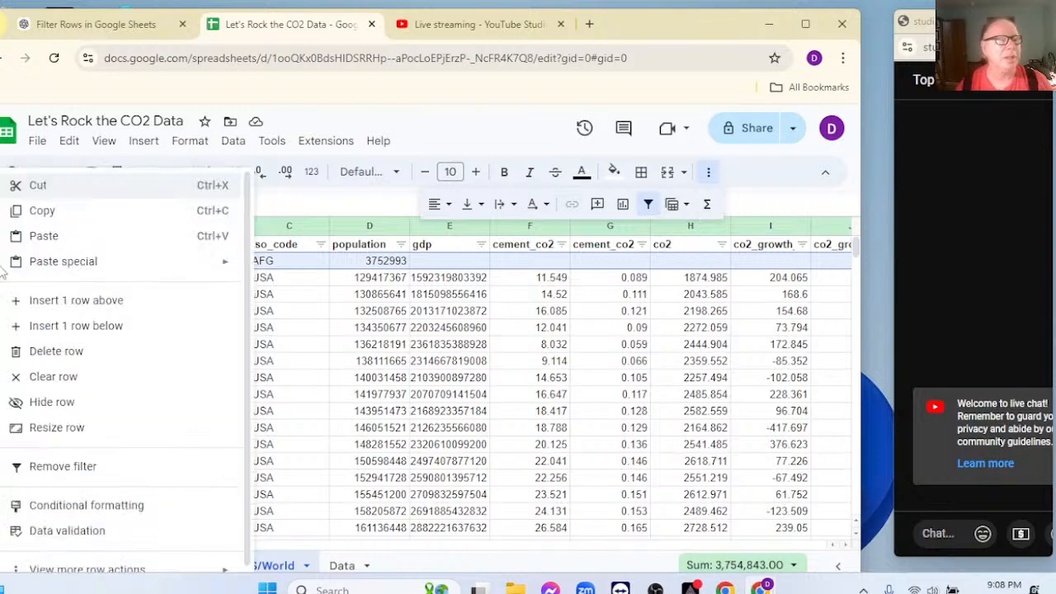
click(69, 351)
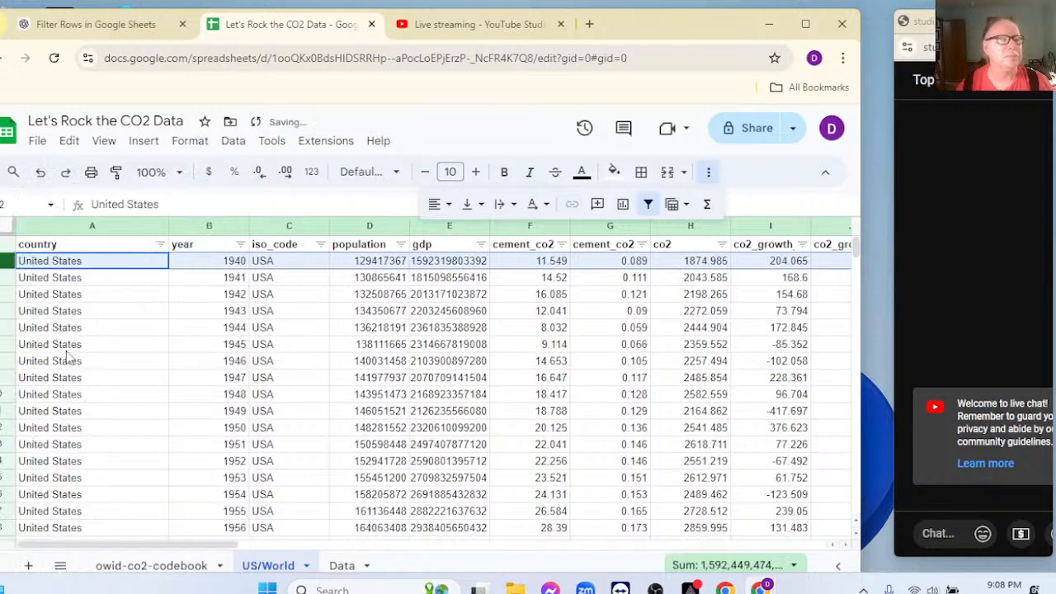
key(ctrl+z)
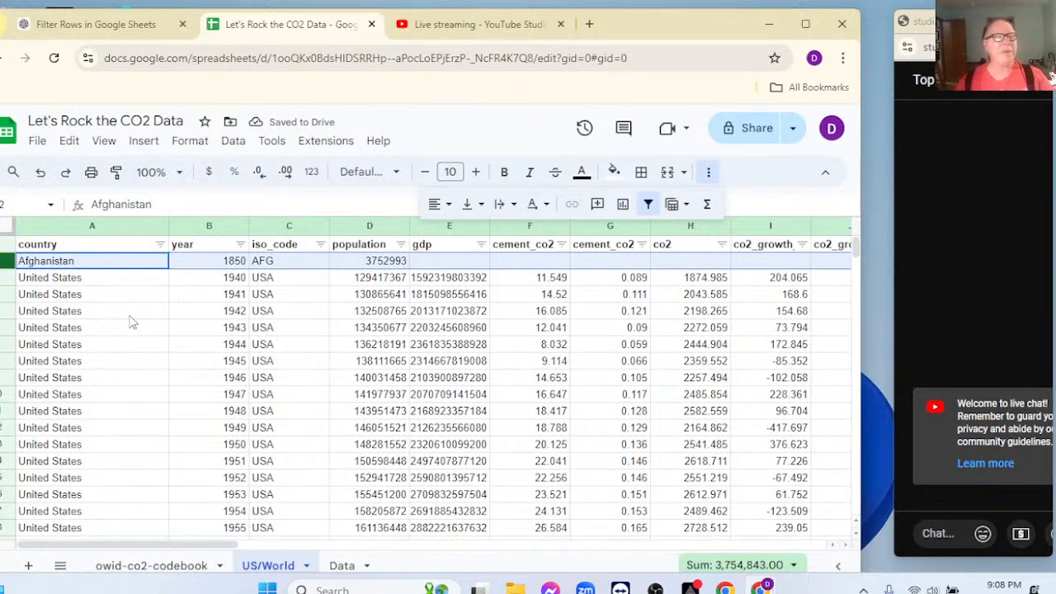
Open the filter formula in cell A1 of US/World to review it in full
key(Up)
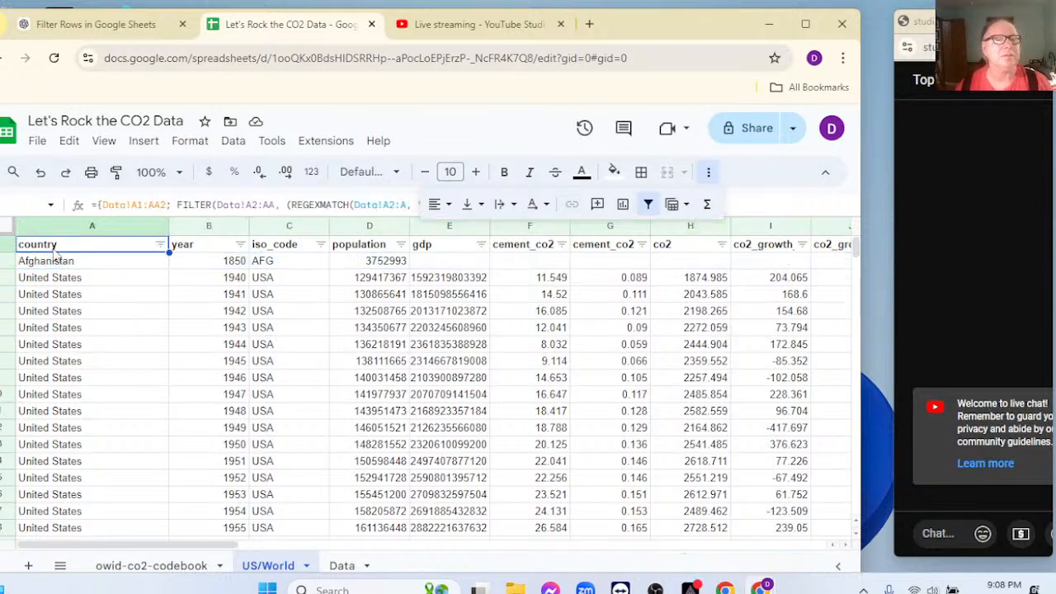
click(759, 203)
click(709, 175)
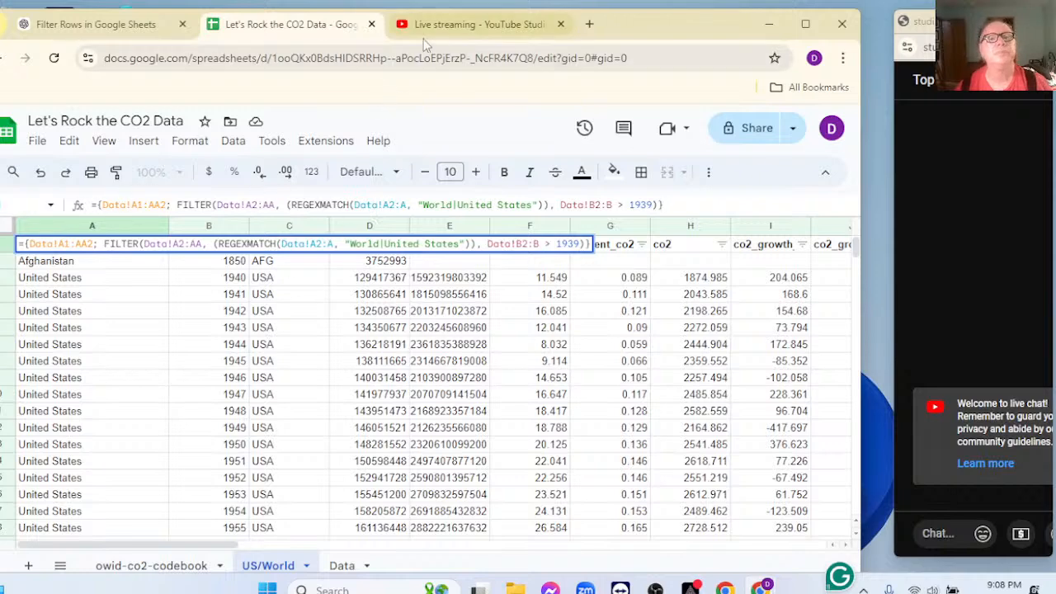
Switch to the ChatGPT conversation about the filter formula and ask "Is this a and function?"
click(135, 33)
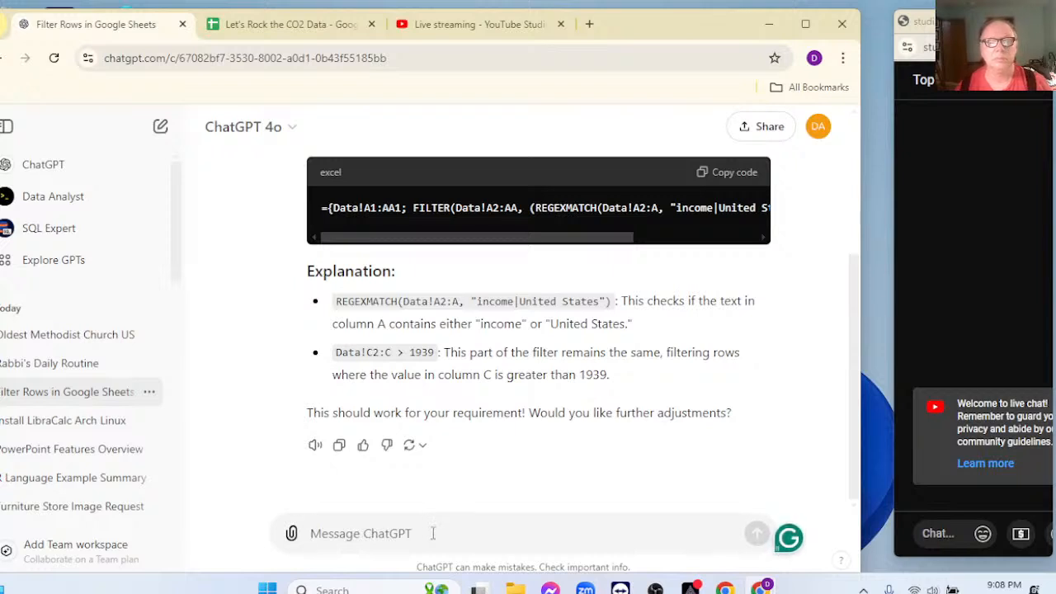
text(Desc)
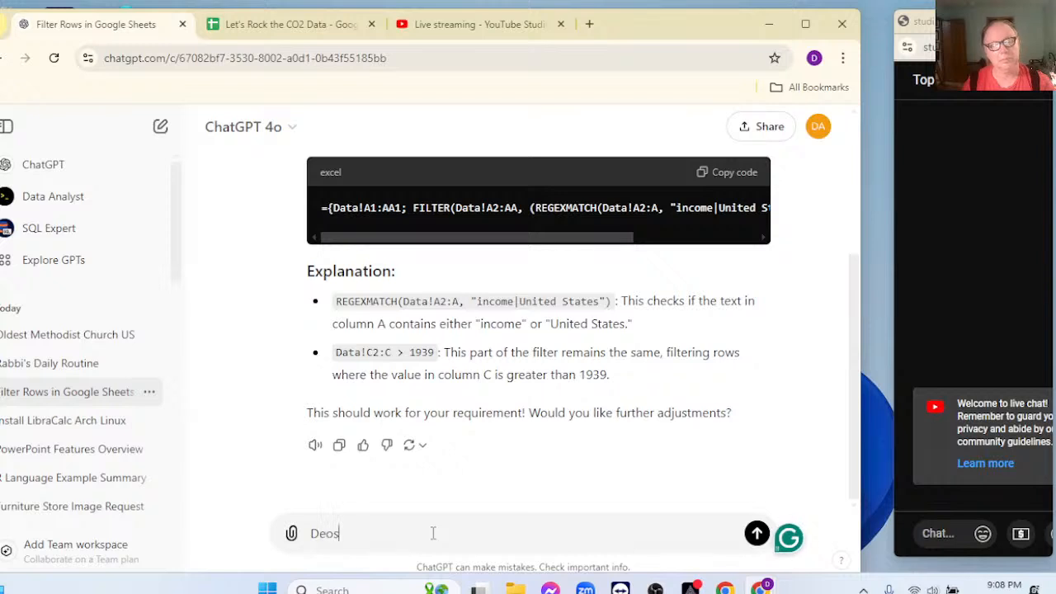
key(BackSpace)
key(BackSpace)
key(BackSpace)
key(BackSpace)
text(Is )
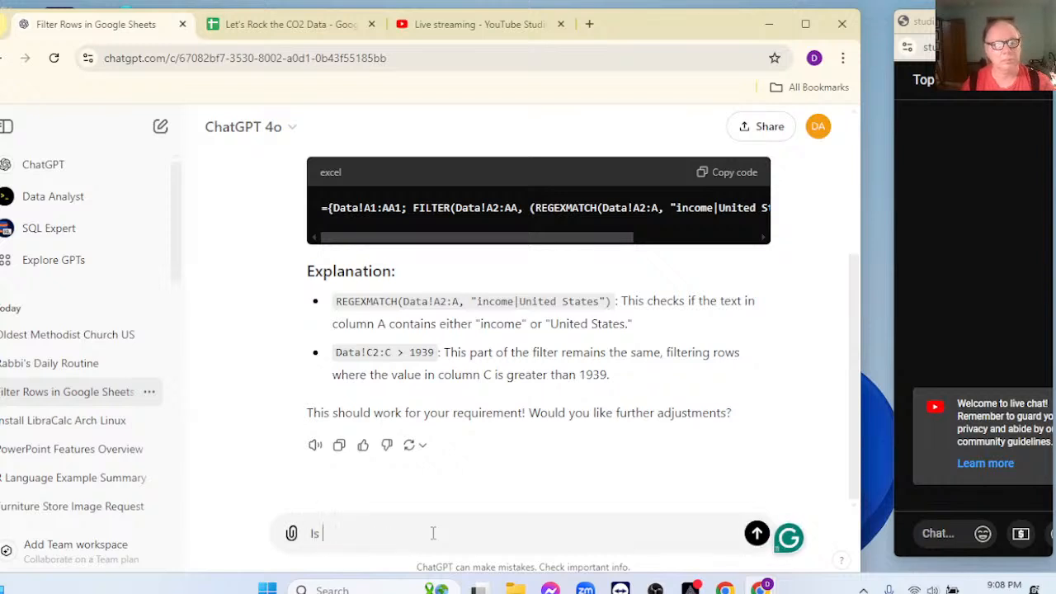
text(this a and f)
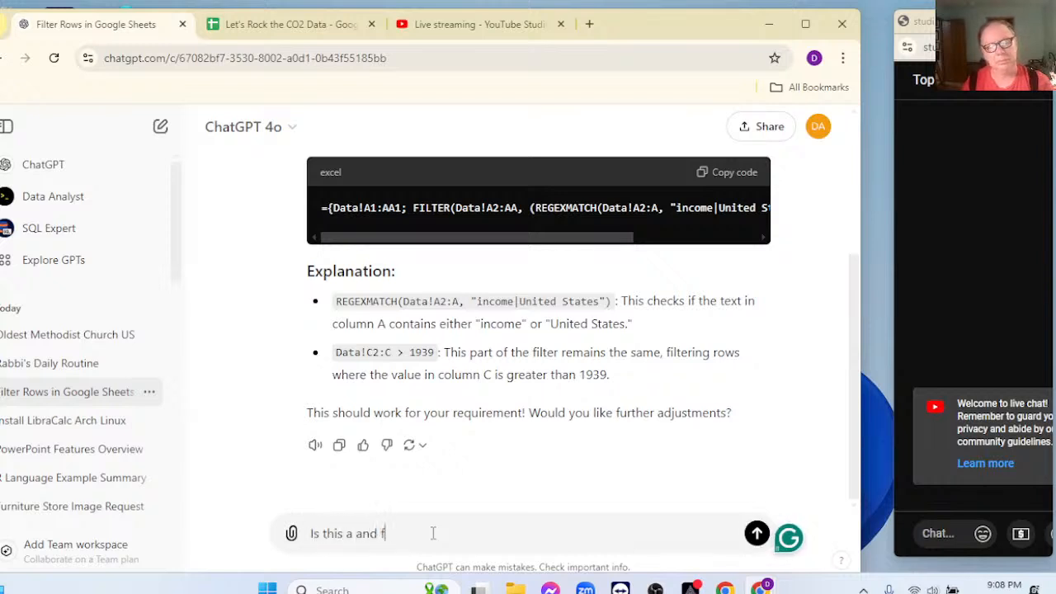
text(unction?)
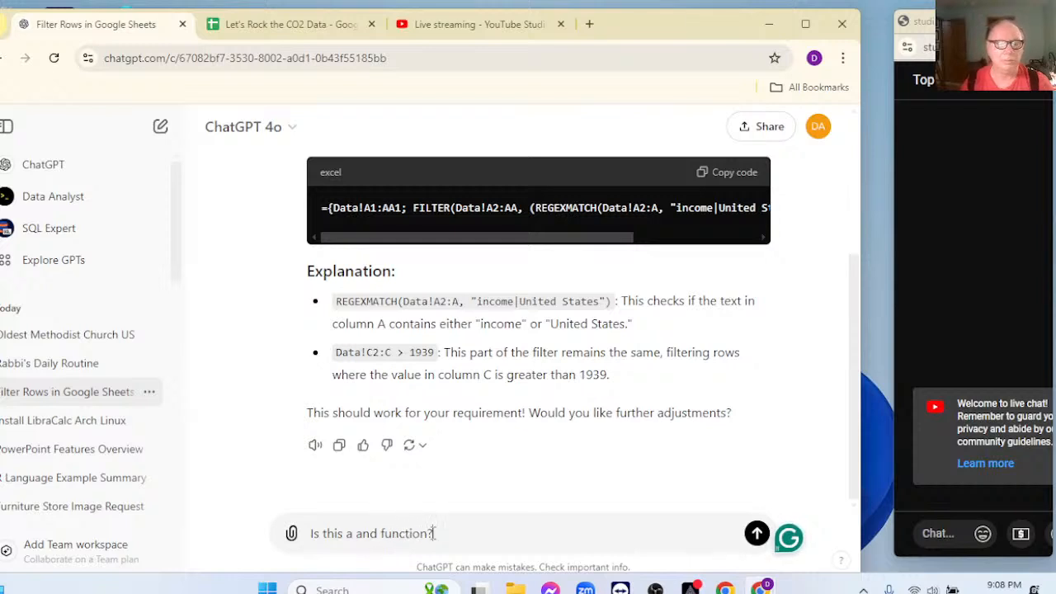
key(Return)
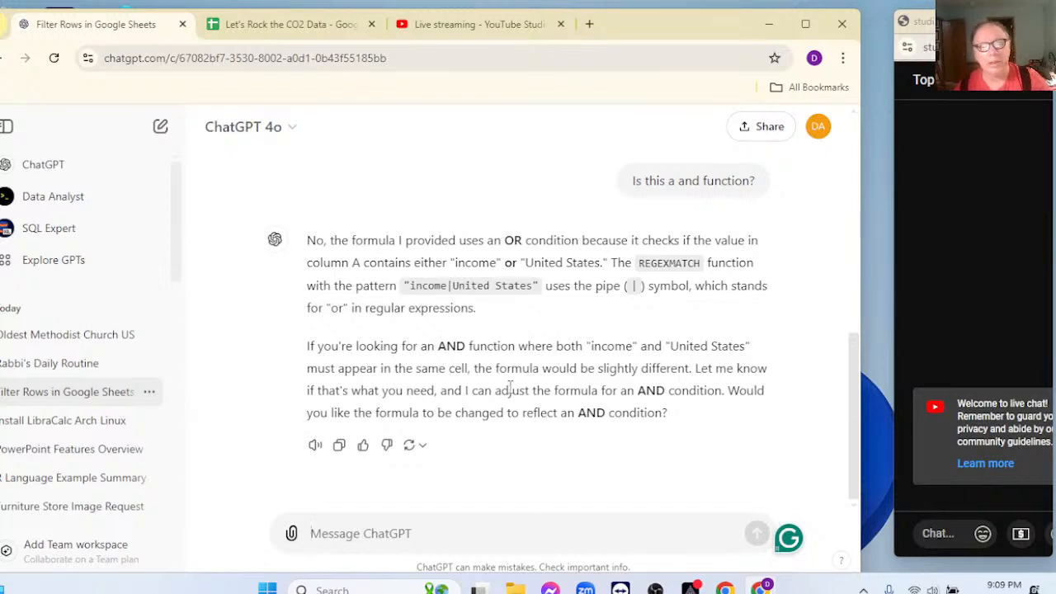
Ask ChatGPT to "Change it to be a and function"
text(k)
key(BackSpace)
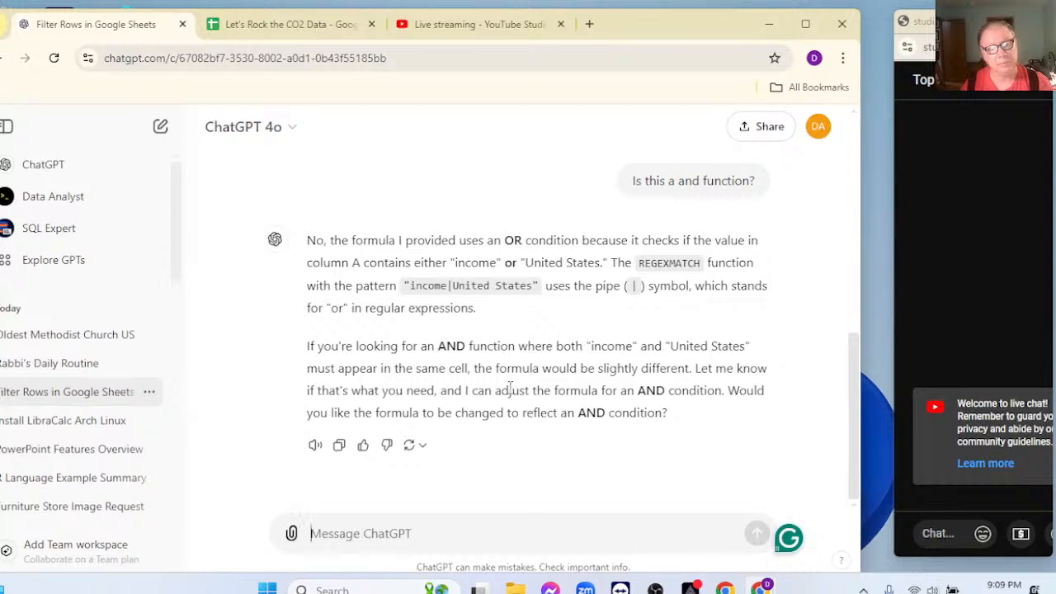
text(Change)
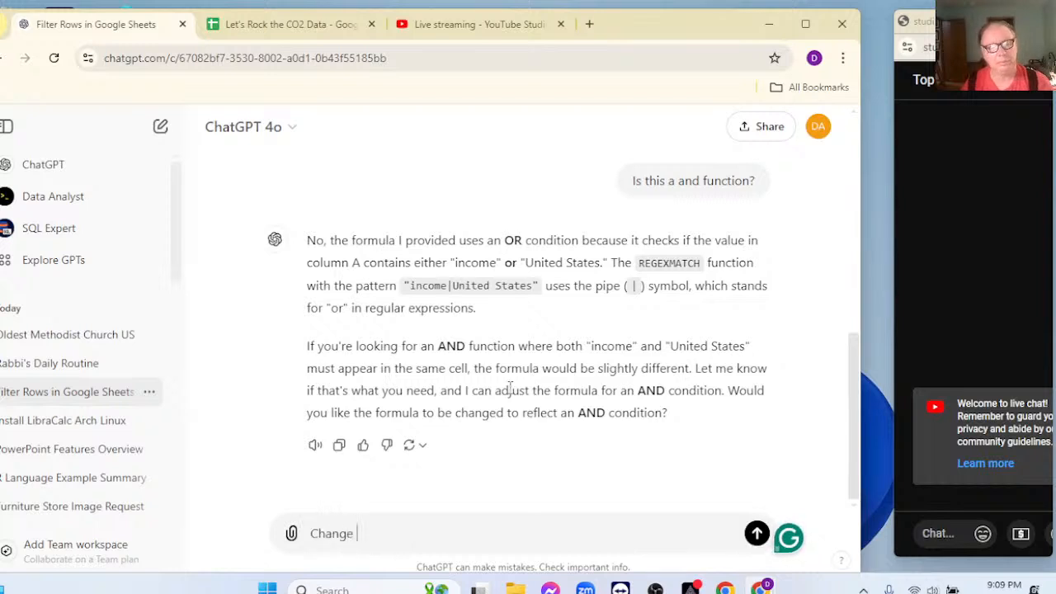
text( it t)
key(BackSpace)
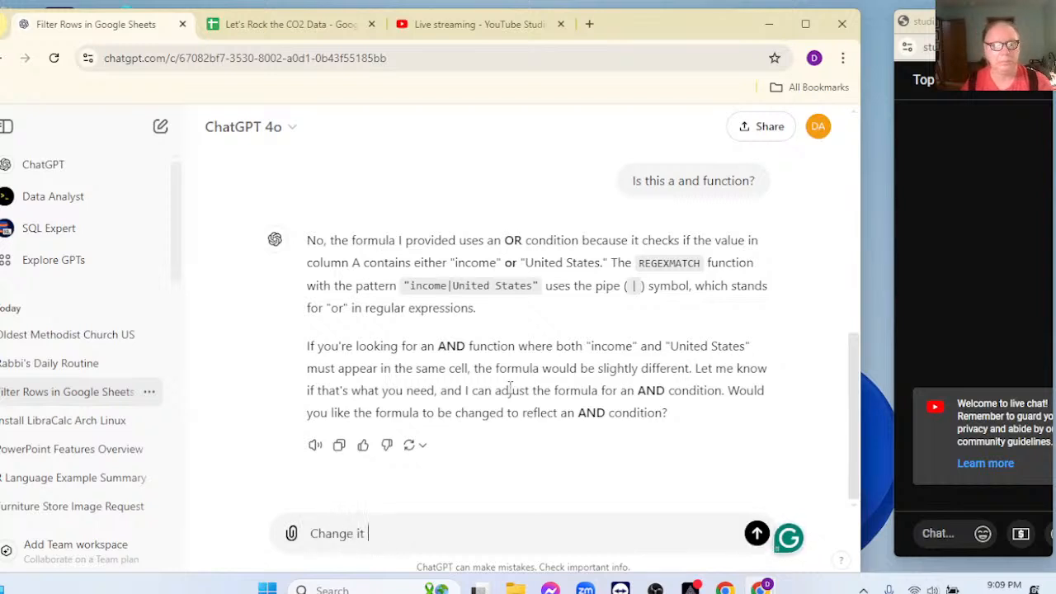
text(to be a and )
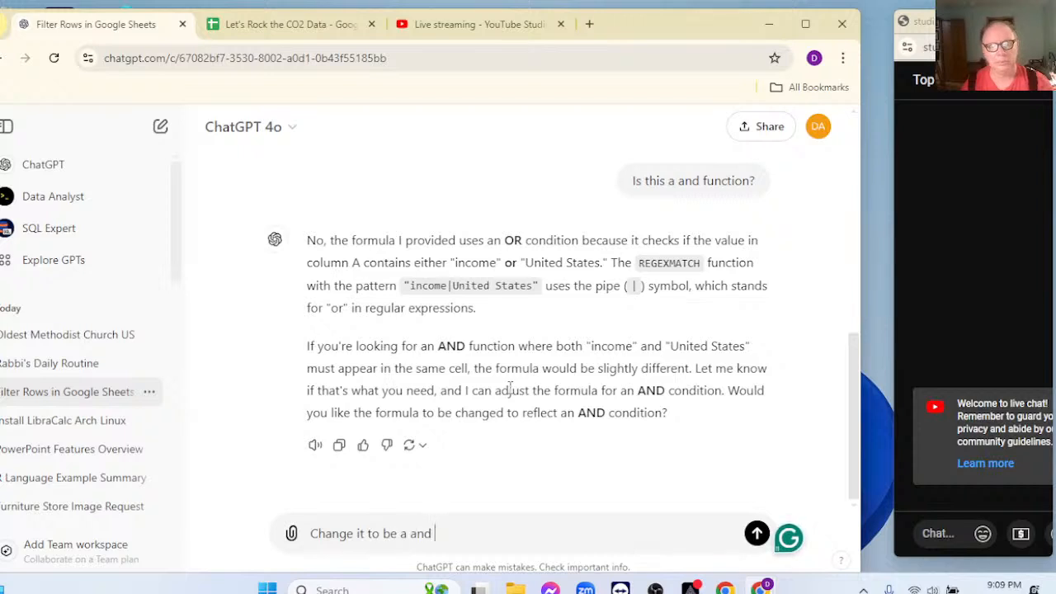
text(function)
key(Return)
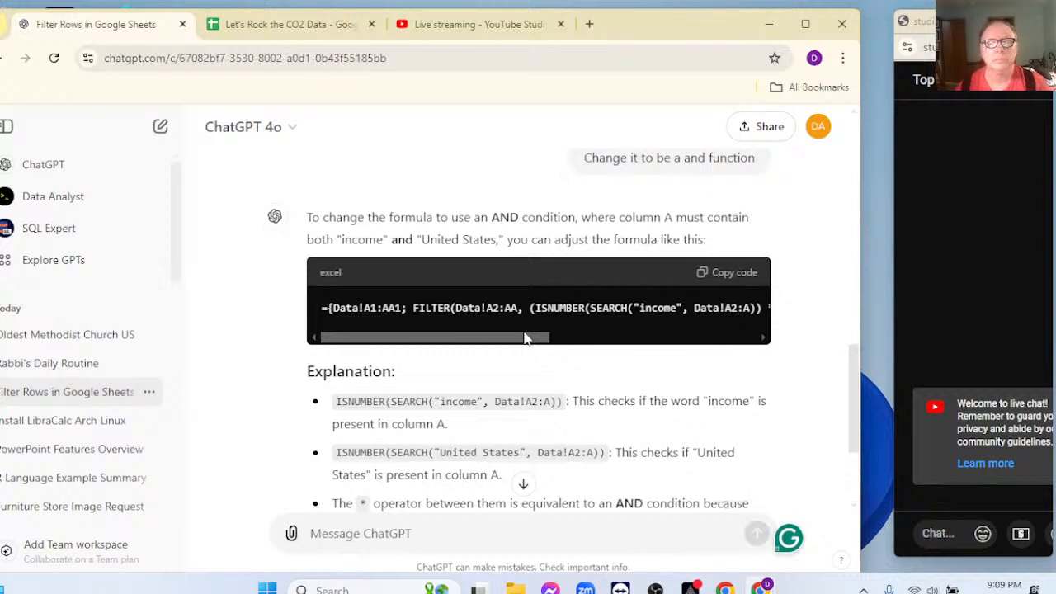
Examine the revised AND formula along its full length, especially the * operator between the income and United States conditions
drag(523, 338, 555, 341)
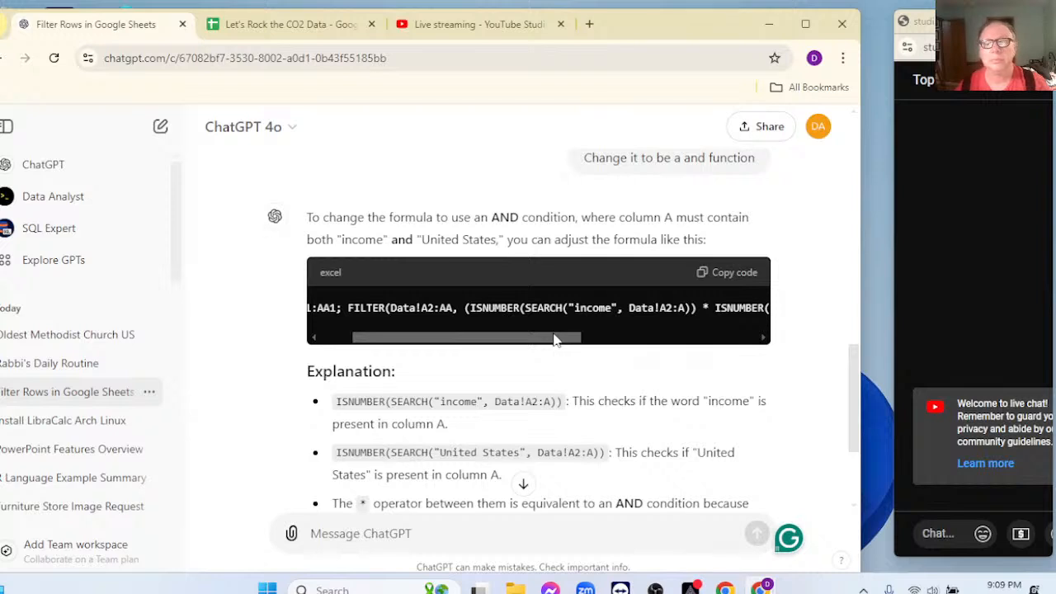
drag(555, 341, 459, 346)
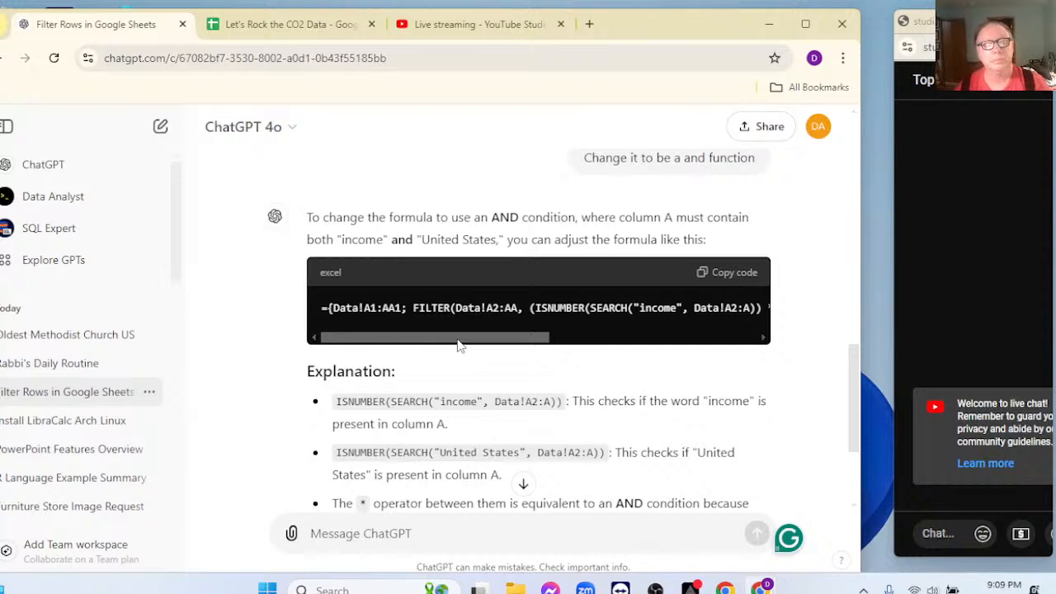
drag(460, 346, 528, 346)
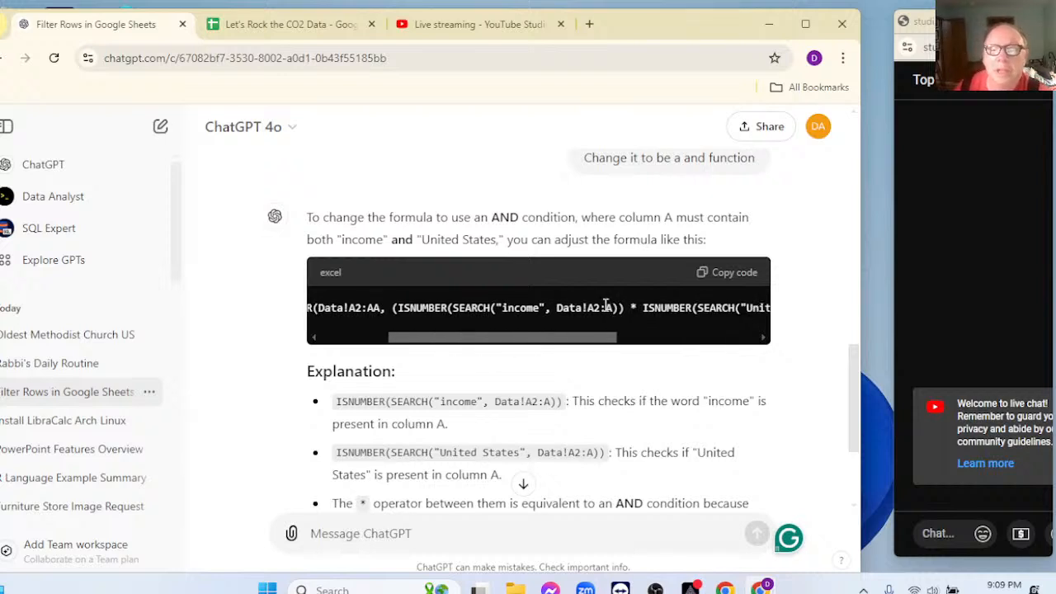
double_click(632, 308)
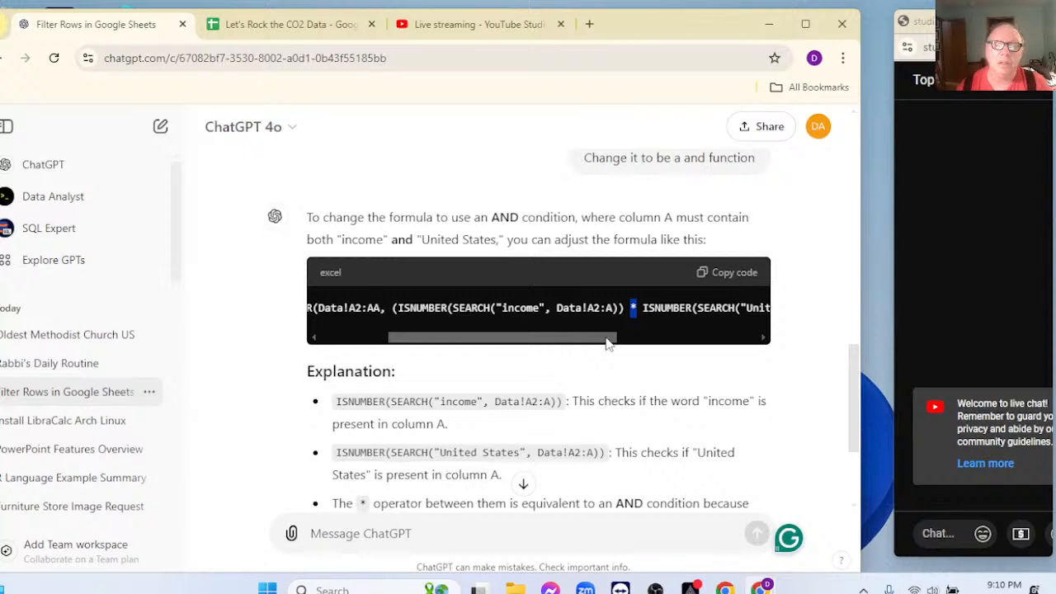
drag(607, 344, 469, 319)
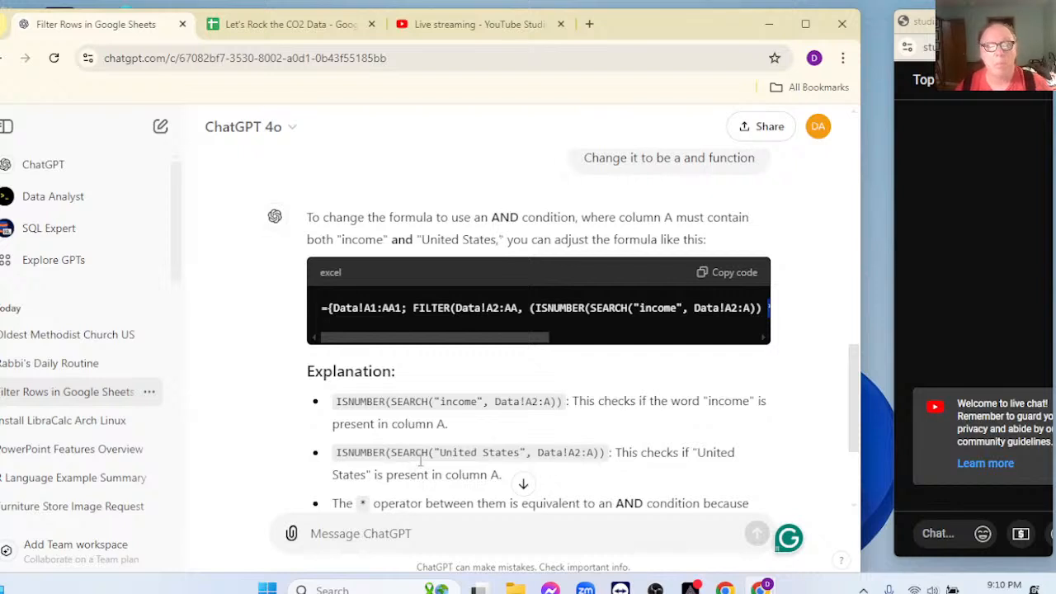
Send ChatGPT the follow-up request "And change income to World"
click(432, 532)
text(nd chanba)
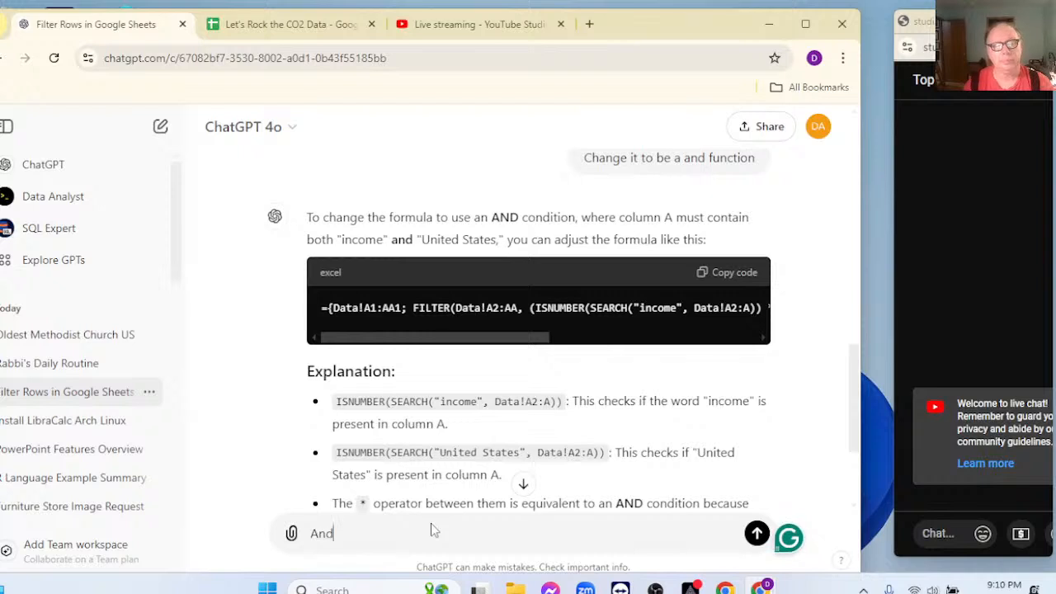
key(BackSpace)
key(BackSpace)
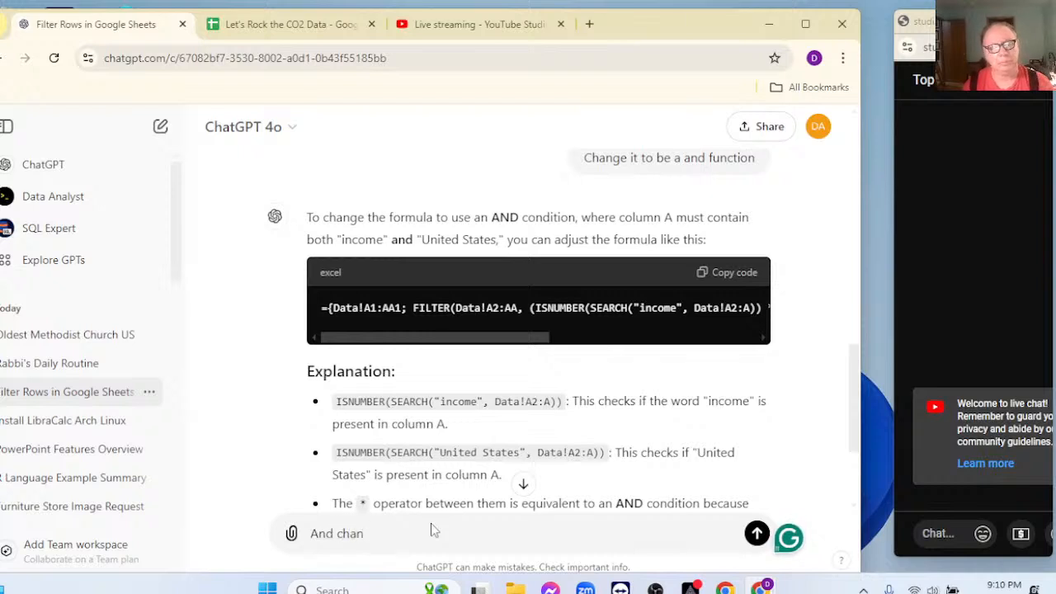
text(ge income to World)
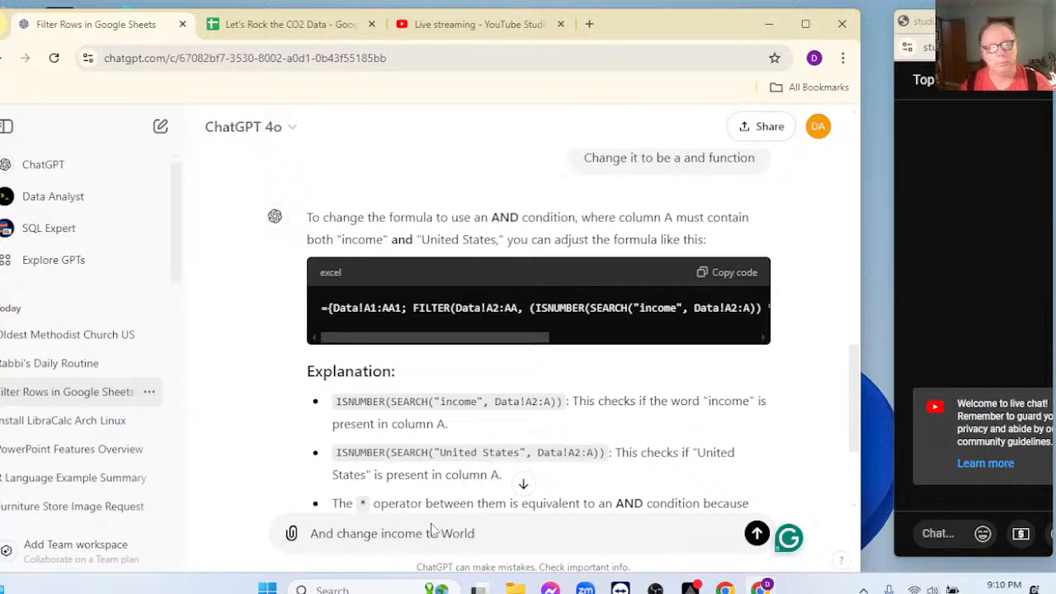
key(Return)
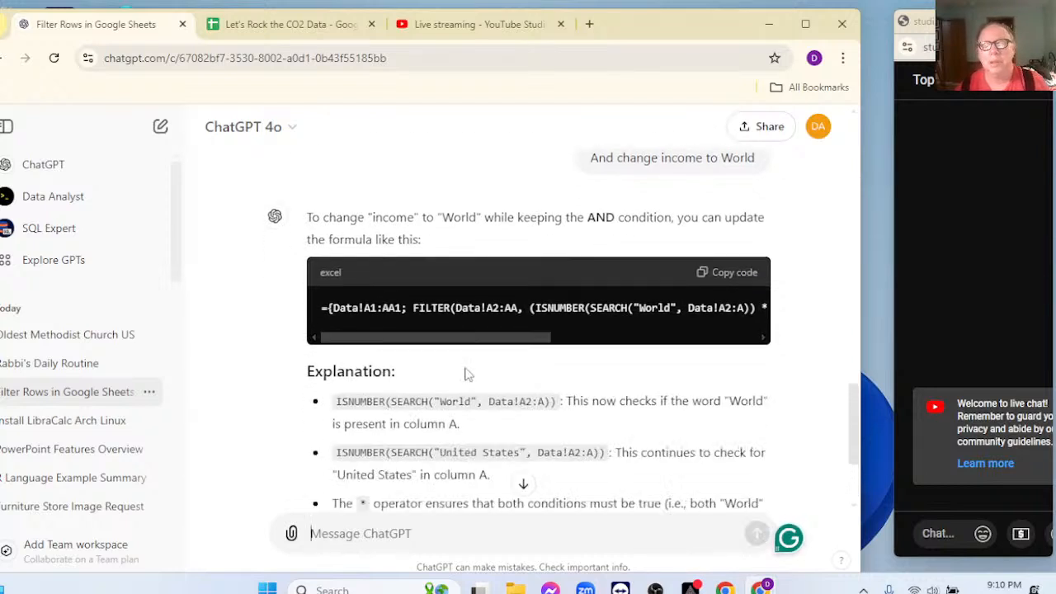
Copy ChatGPT's World and United States AND formula and switch to the Google Sheets file to replace the formula in US/World cell A1
click(293, 25)
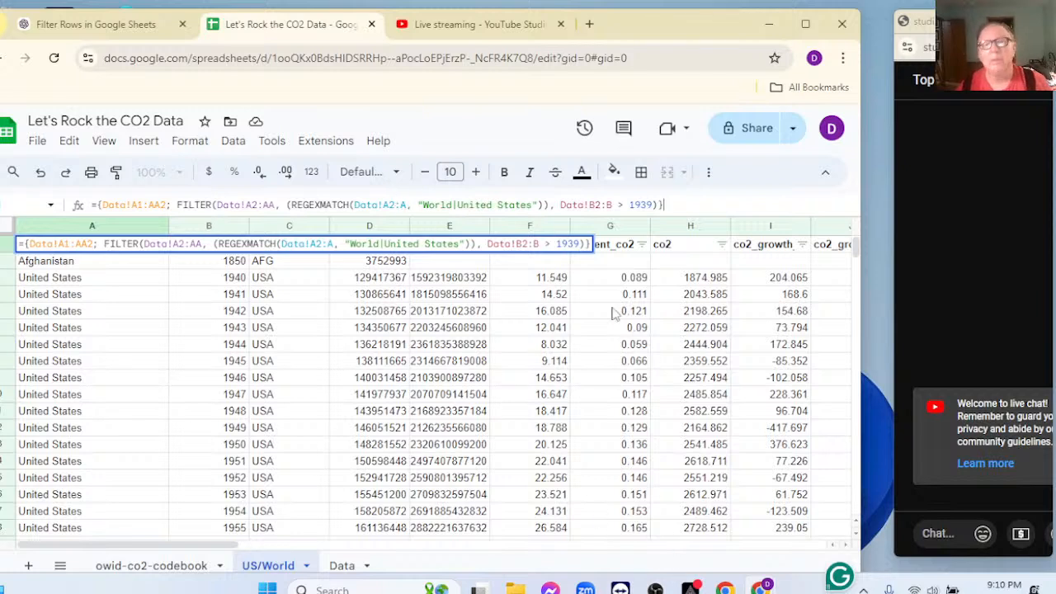
click(140, 24)
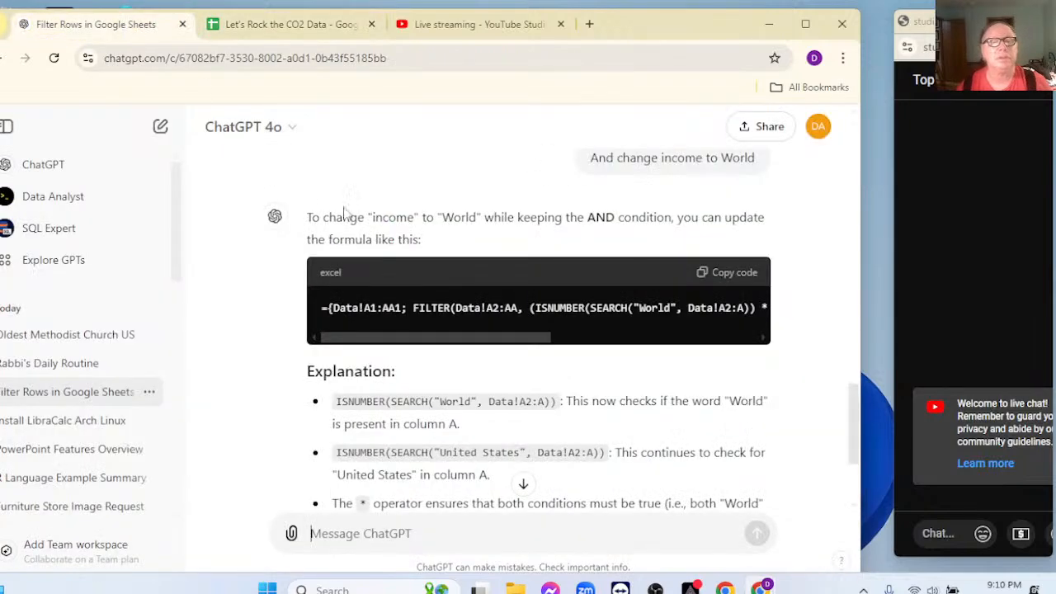
click(703, 275)
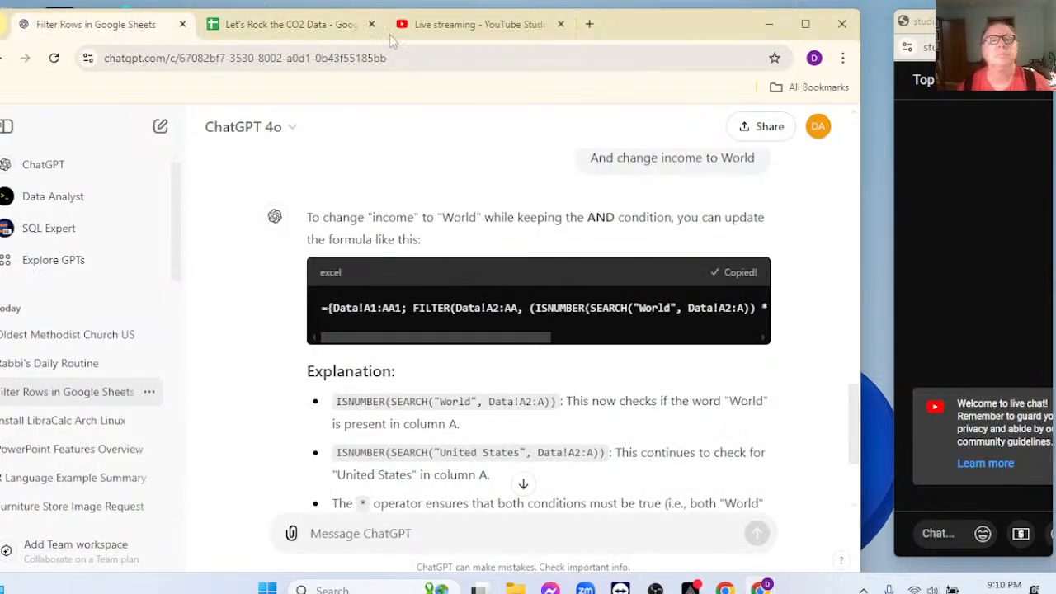
click(271, 26)
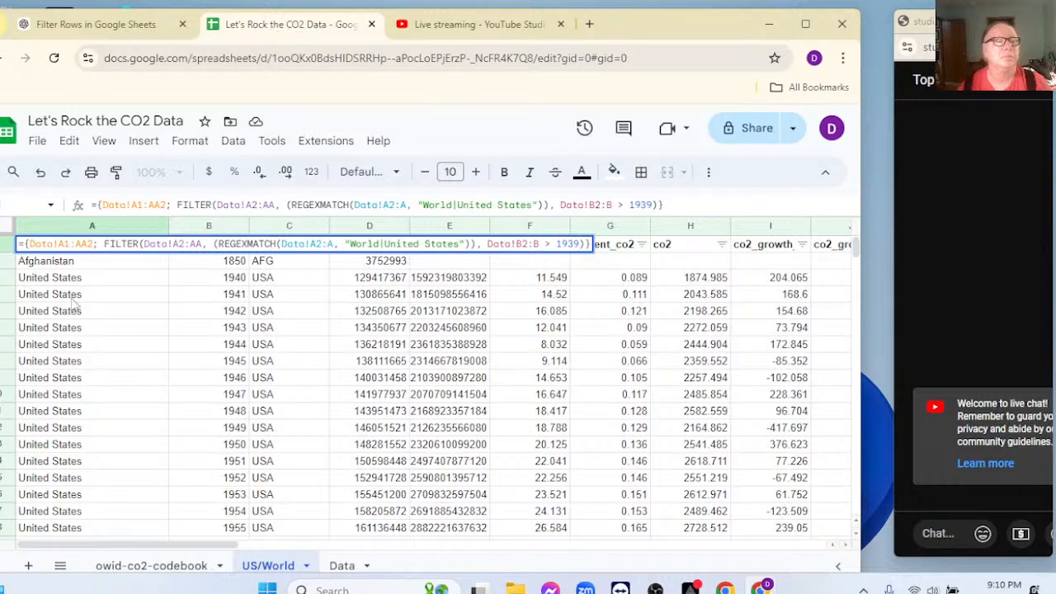
click(38, 245)
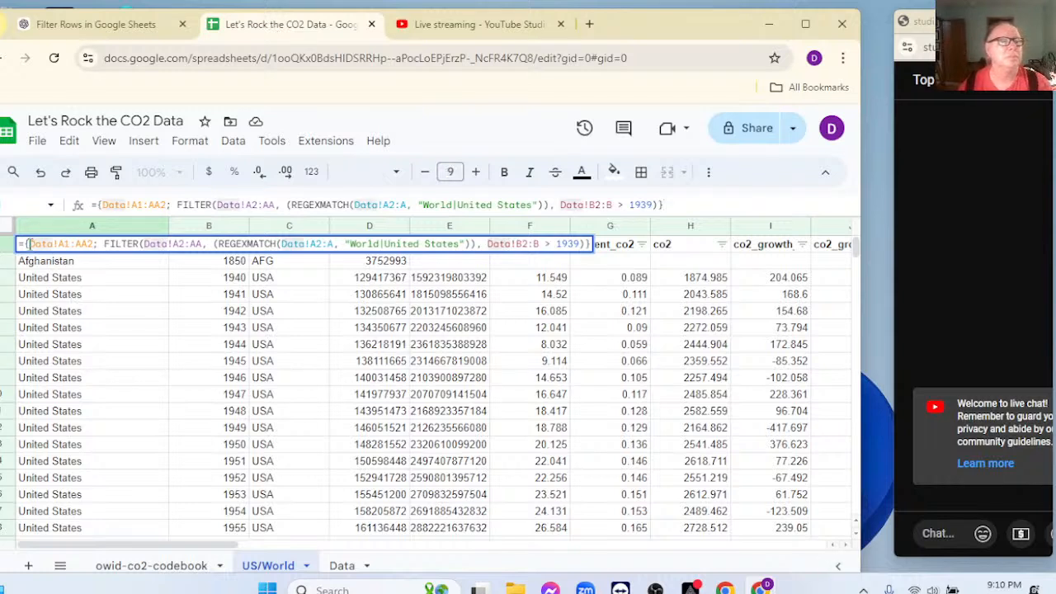
key(Return)
click(37, 247)
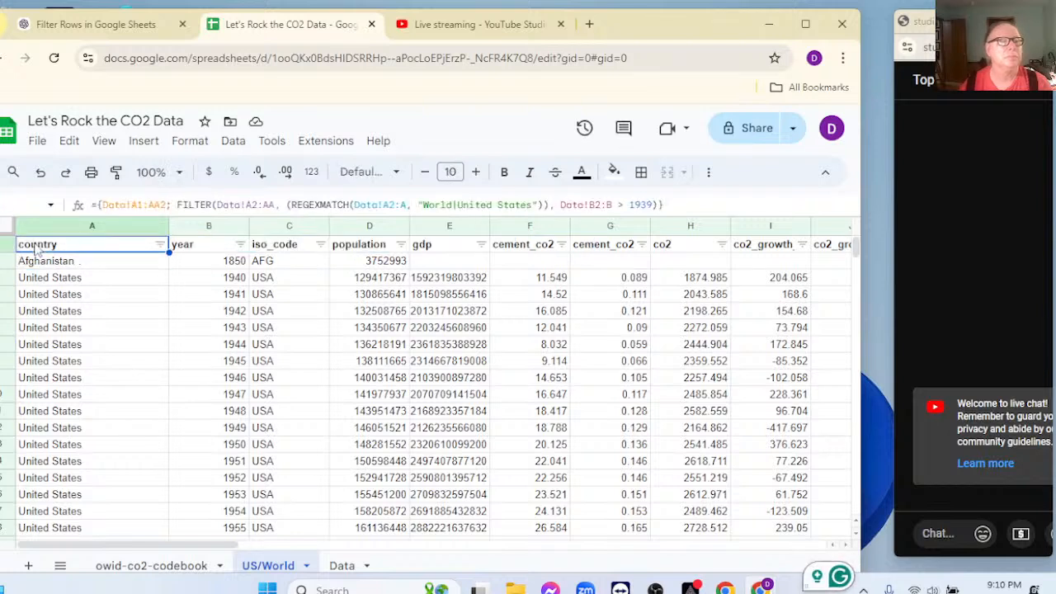
key(Delete)
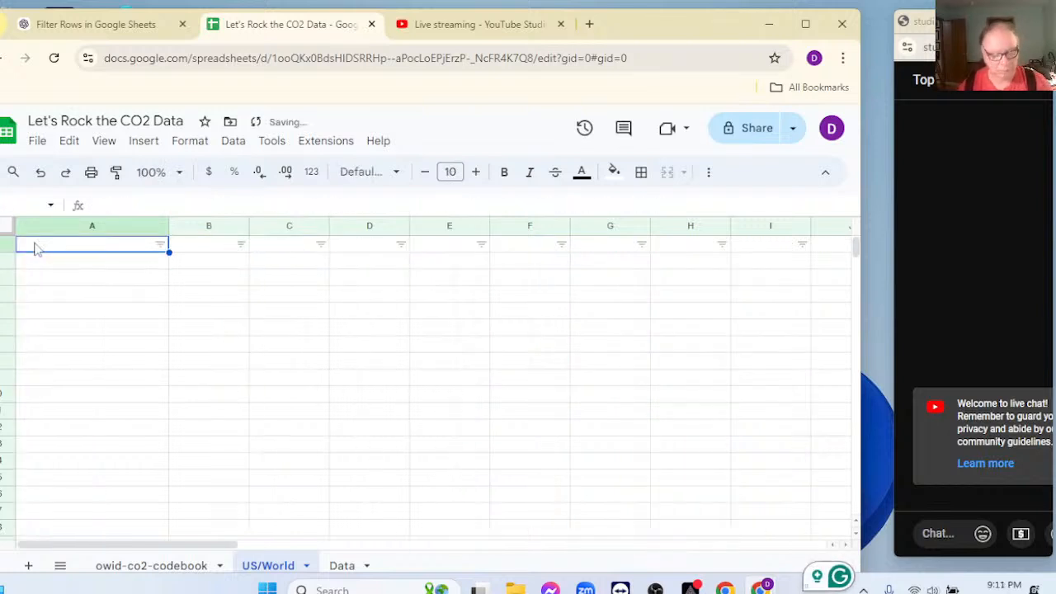
key(ctrl+v)
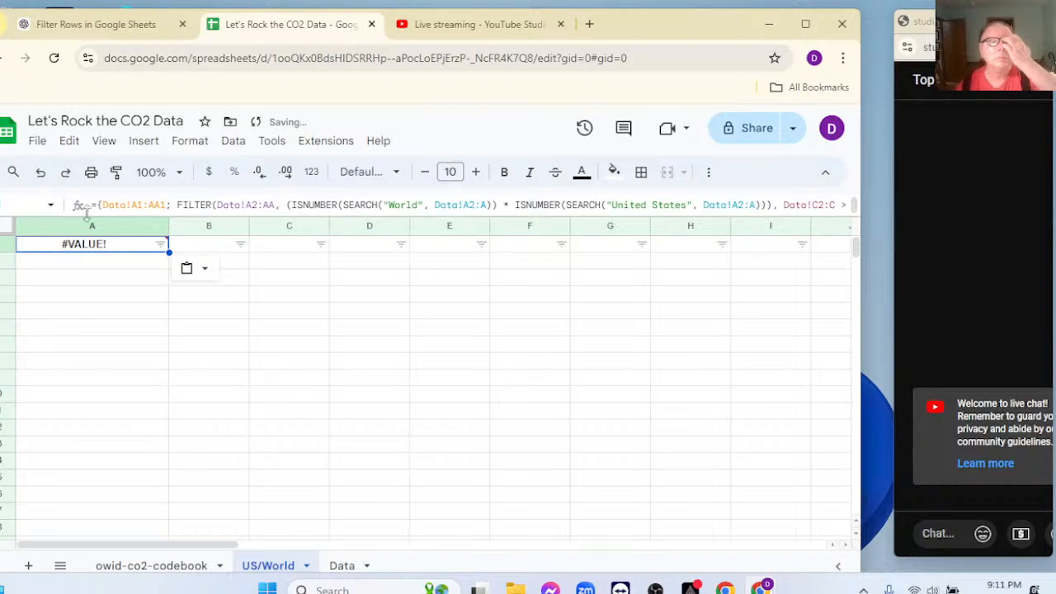
Change the first reference of the header range in cell A1's formula from row 1 to Data!A2
click(142, 204)
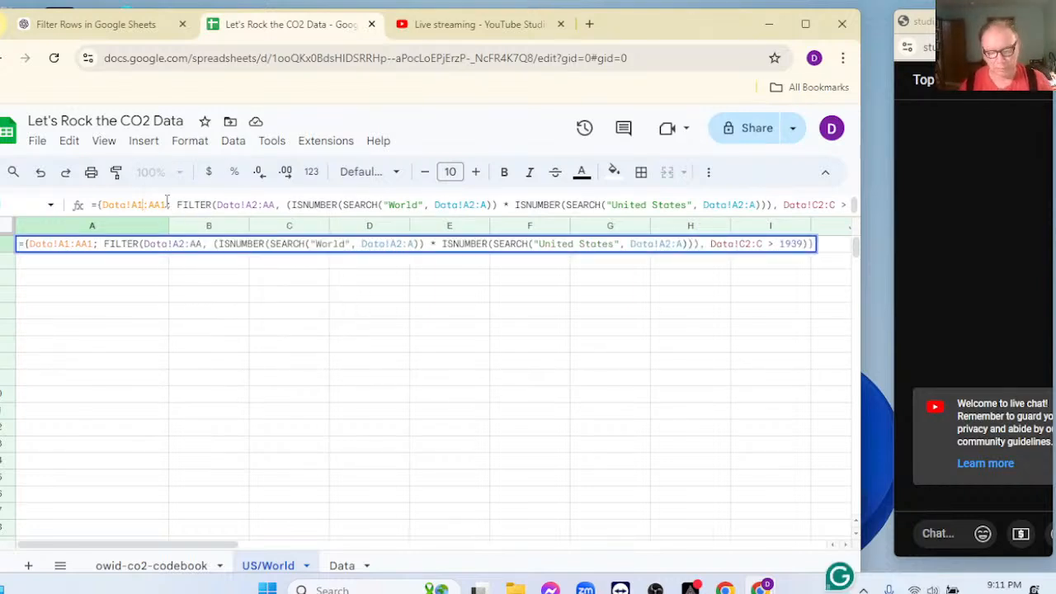
key(BackSpace)
text(@)
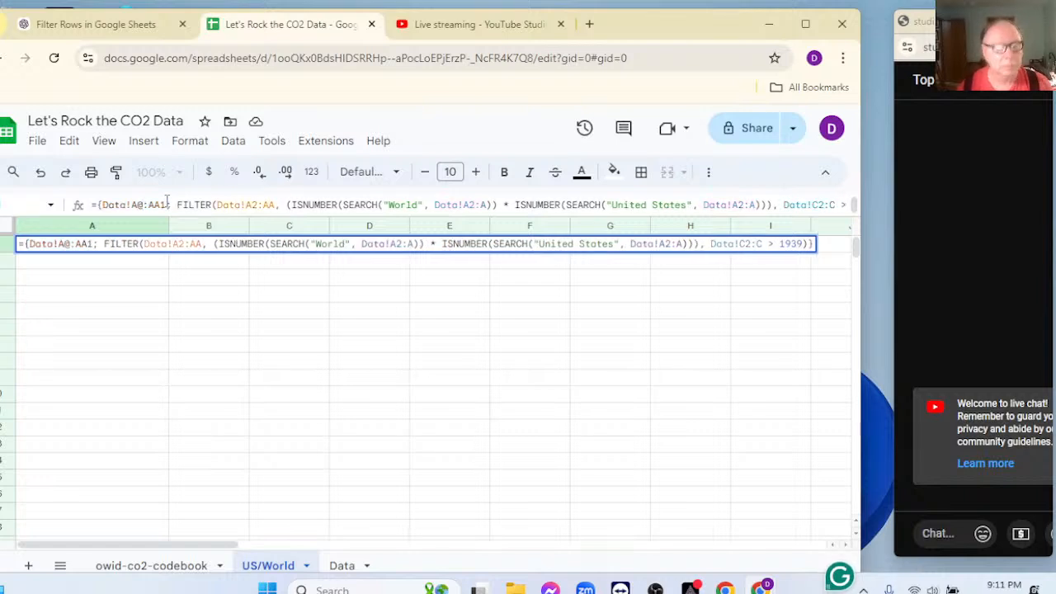
key(BackSpace)
text(2)
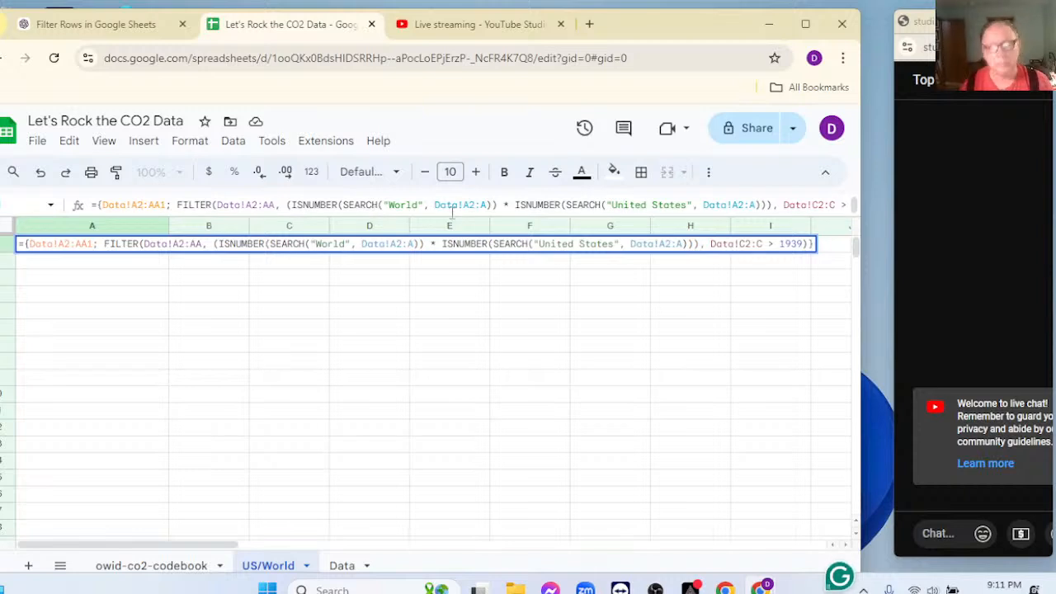
key(Return)
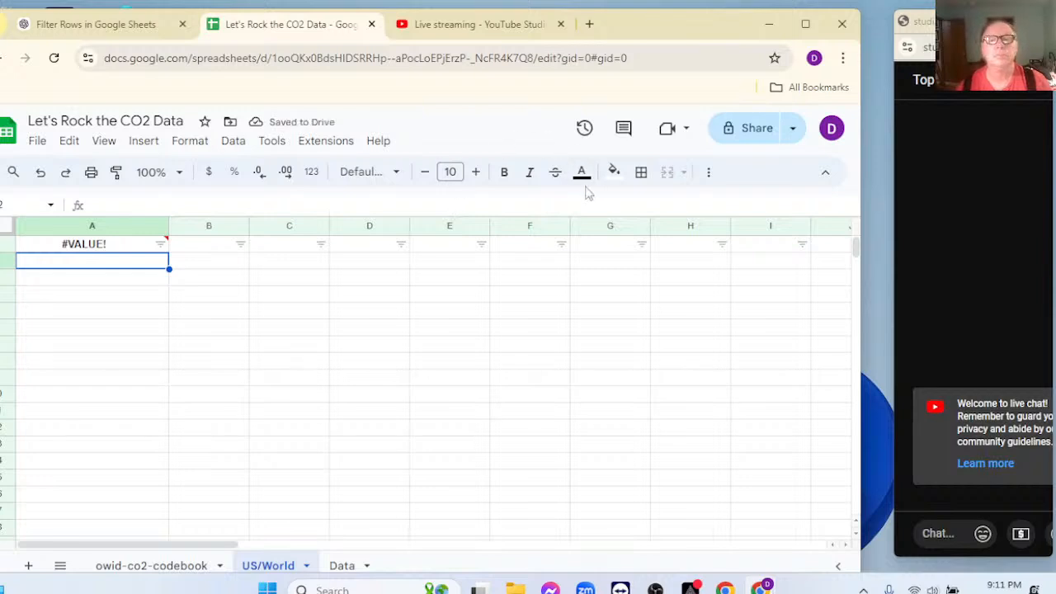
Remove the filter from the US/World sheet and check the error details of cell A1
click(707, 171)
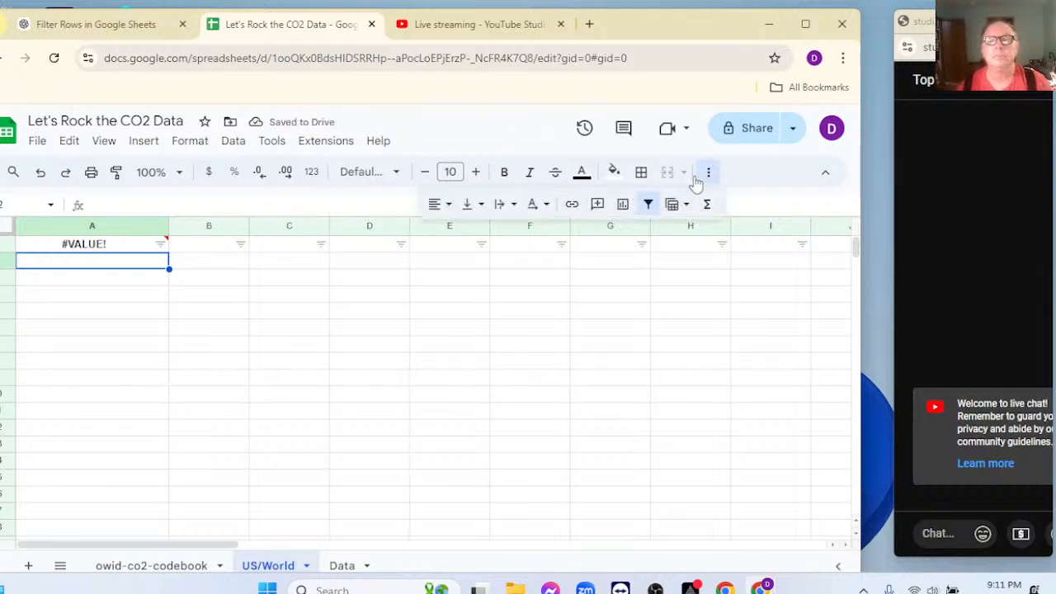
click(647, 206)
click(132, 251)
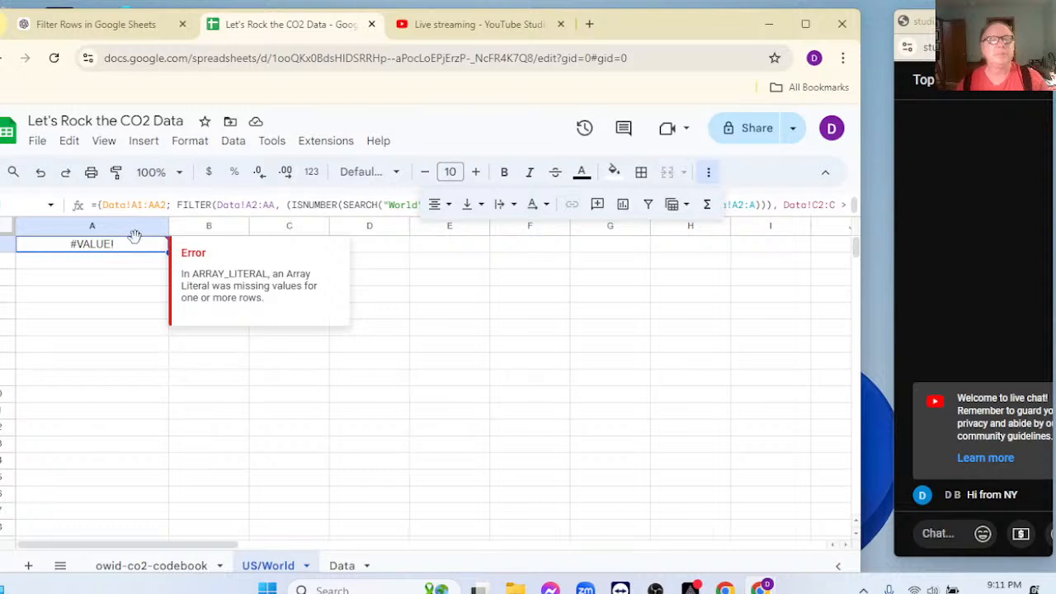
click(459, 256)
click(141, 250)
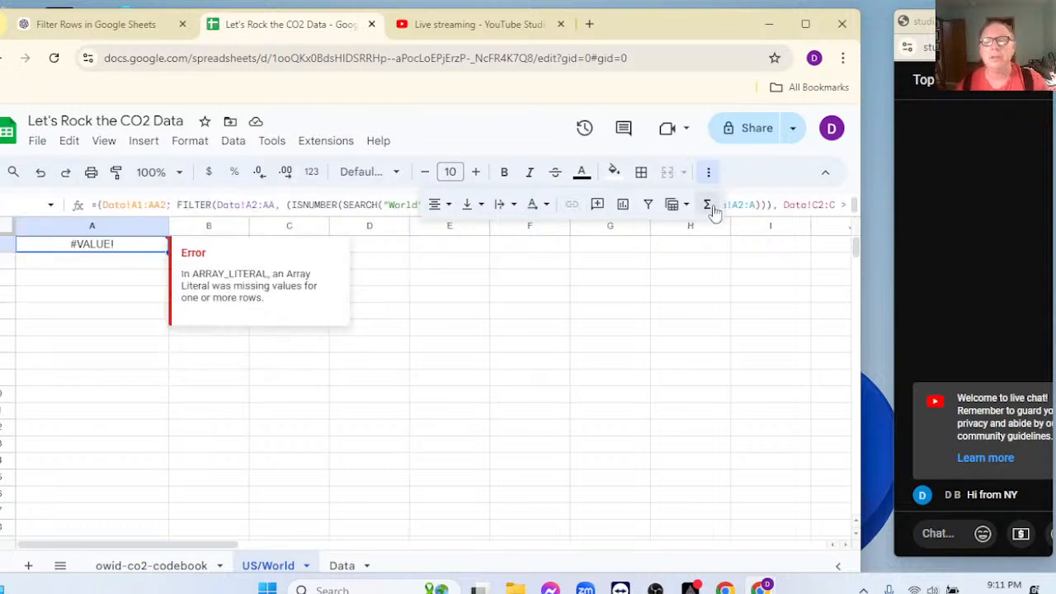
click(707, 175)
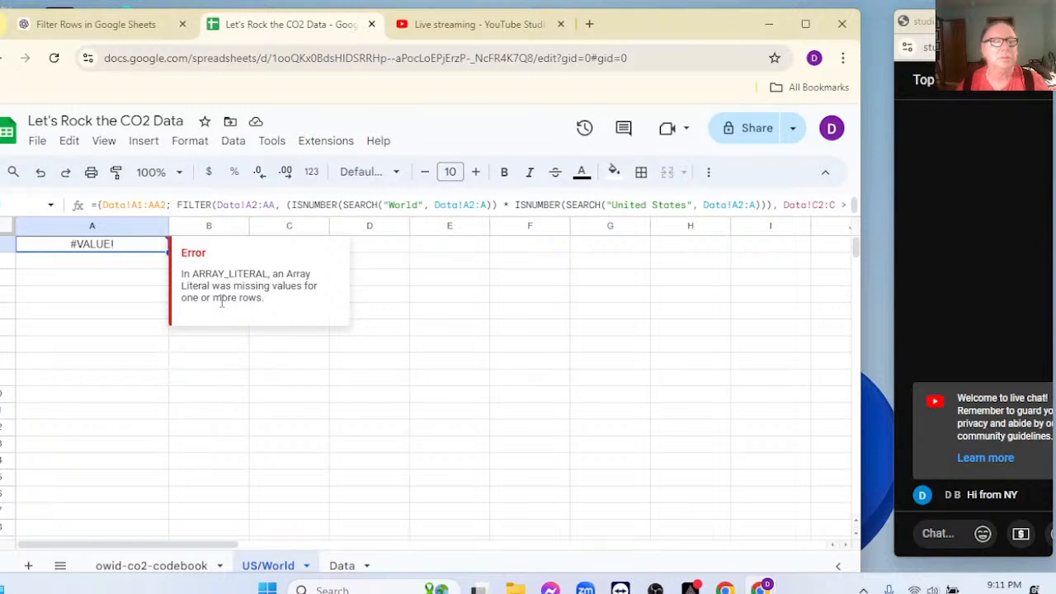
Set the header range in cell A1's formula to Data!A2:AA2 and reselect the cell to check it
click(145, 205)
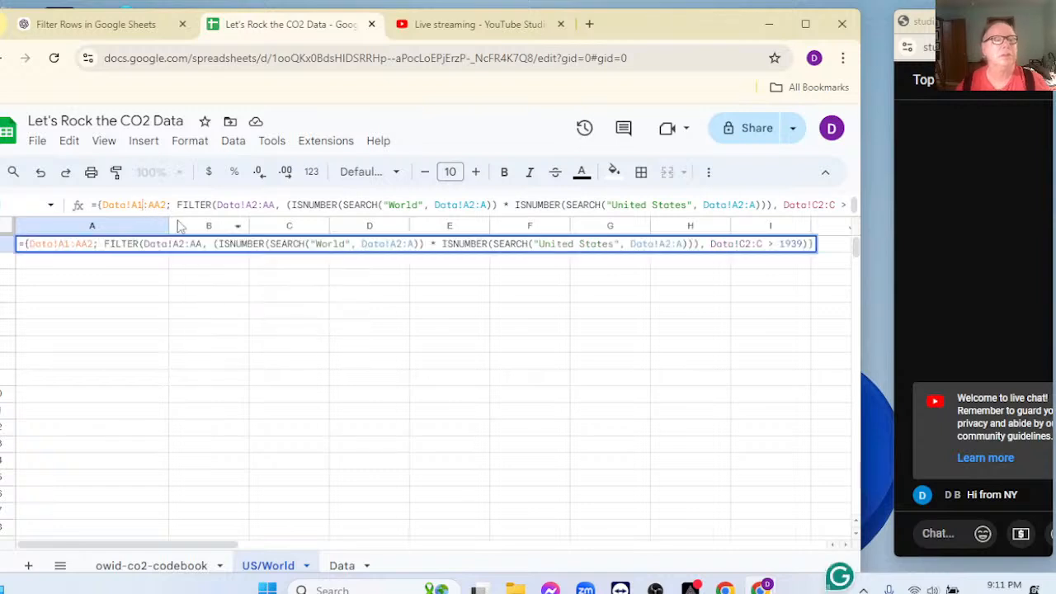
key(BackSpace)
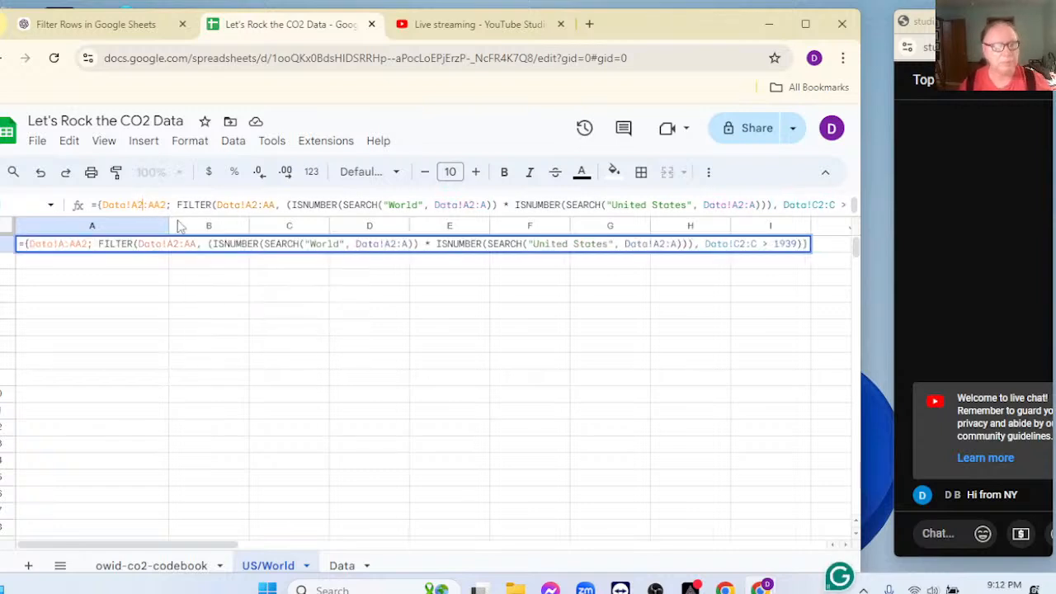
key(Return)
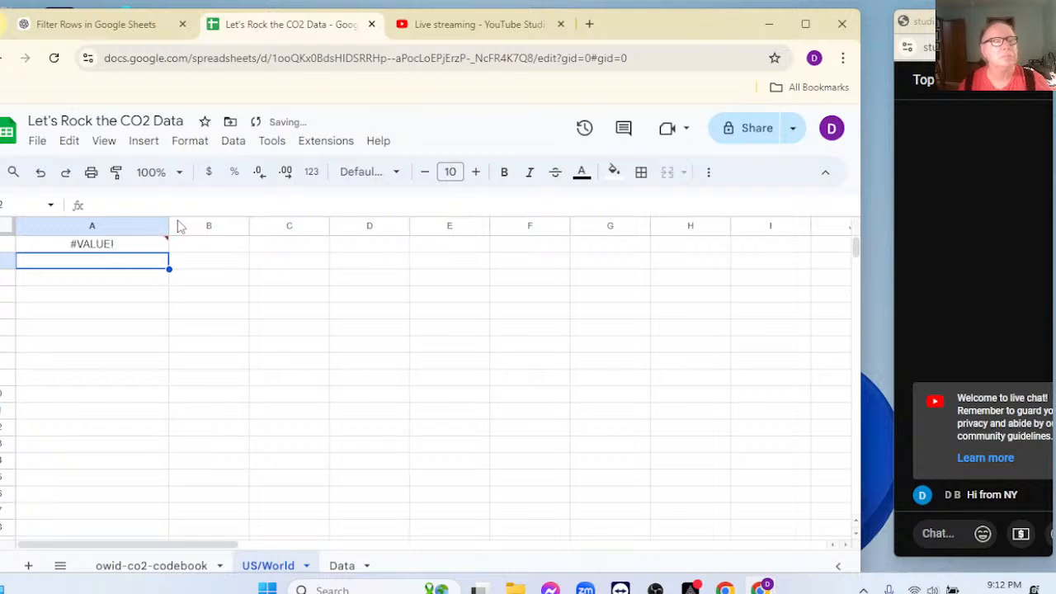
click(118, 250)
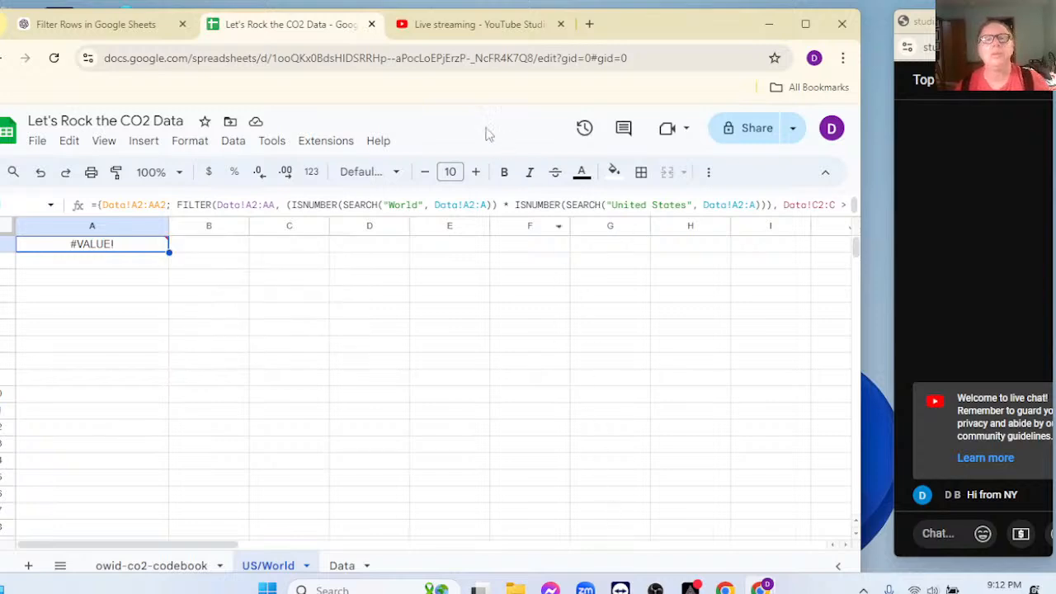
Switch to the ChatGPT conversation and examine its AND formulas for income, World and United States
click(130, 22)
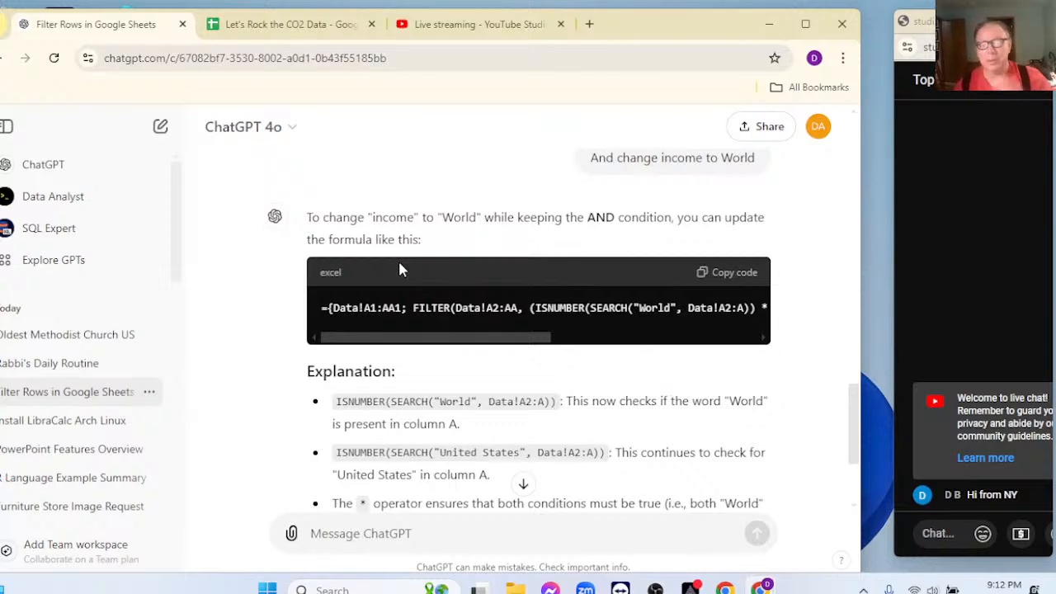
scroll(481, 273, up, 6)
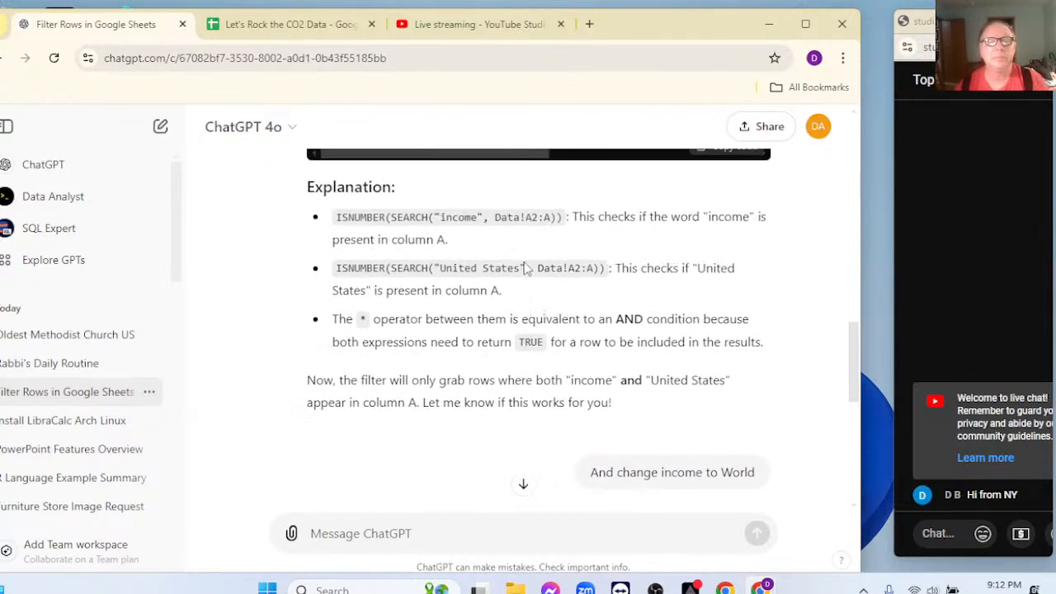
scroll(525, 269, up, 1)
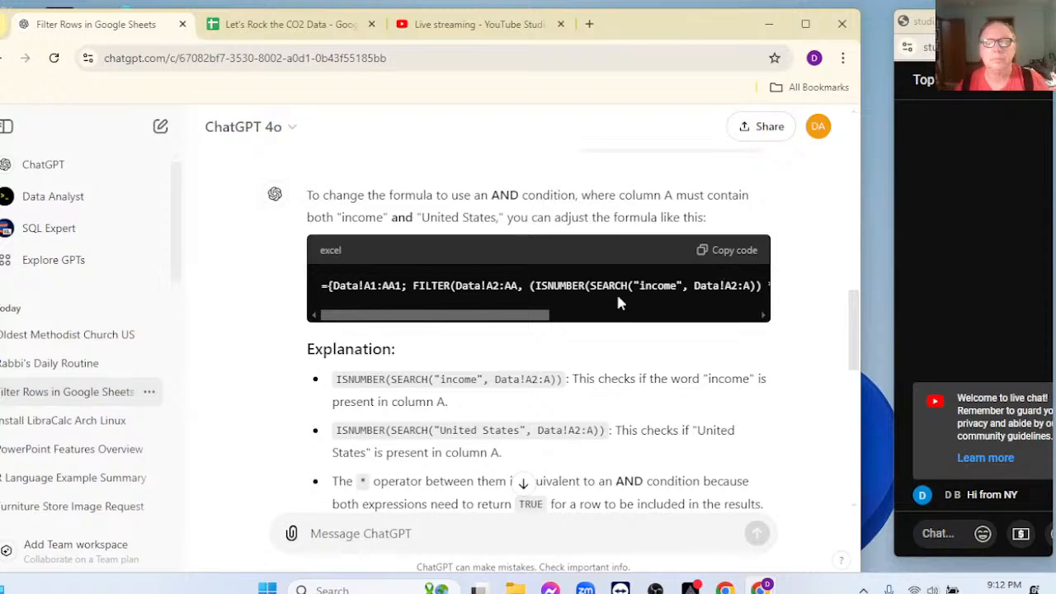
scroll(606, 271, up, 3)
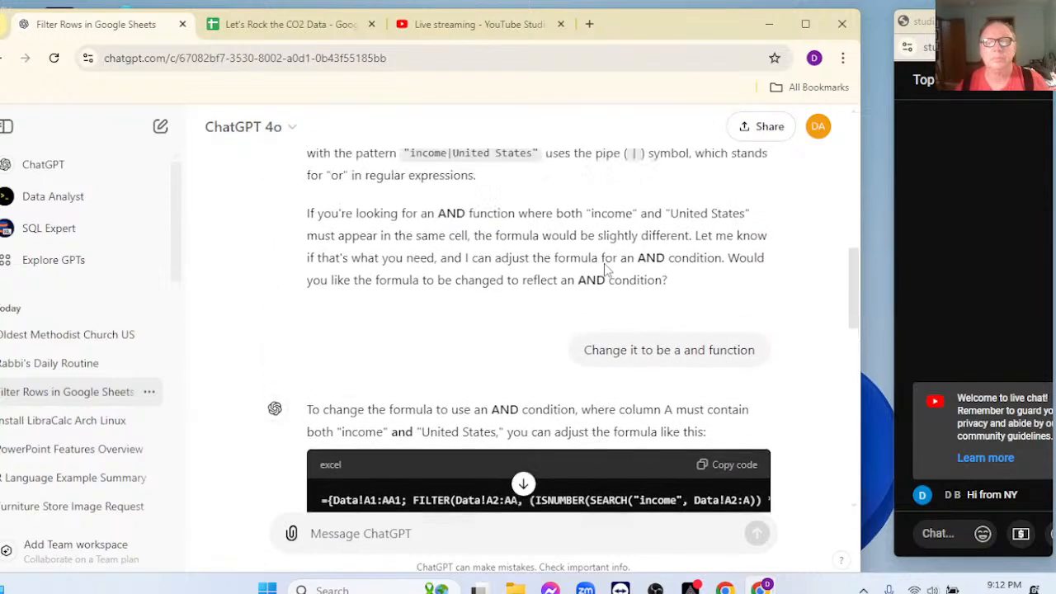
scroll(606, 268, up, 3)
scroll(606, 269, down, 3)
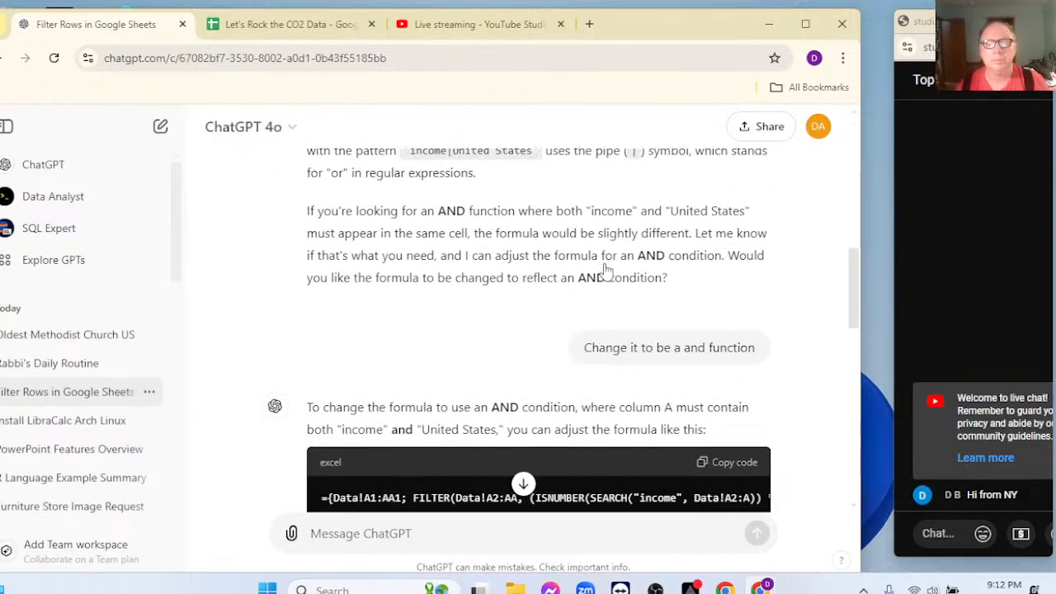
scroll(604, 266, down, 2)
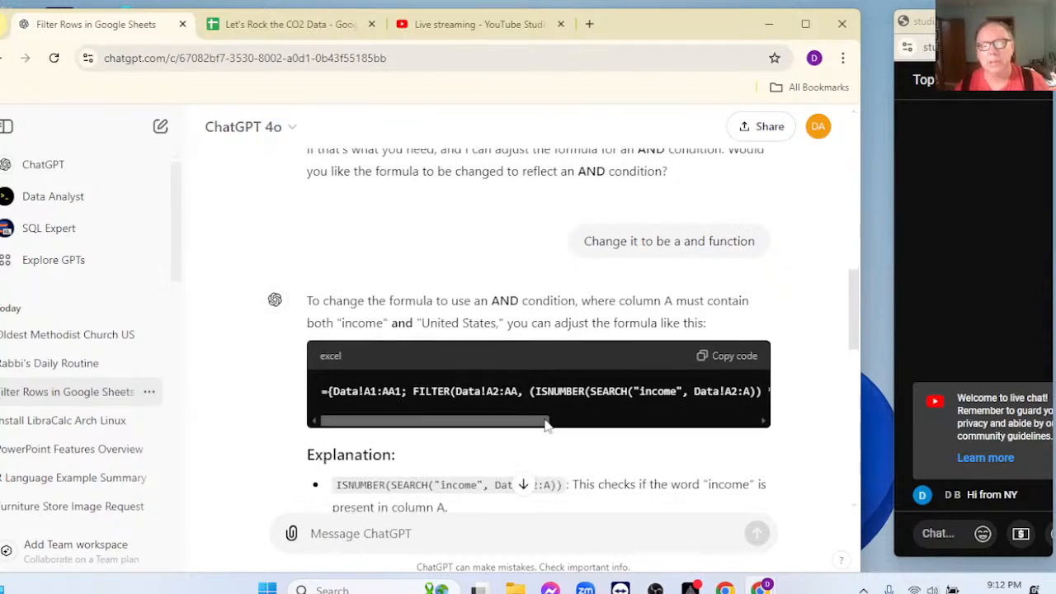
drag(544, 424, 461, 417)
drag(541, 427, 435, 396)
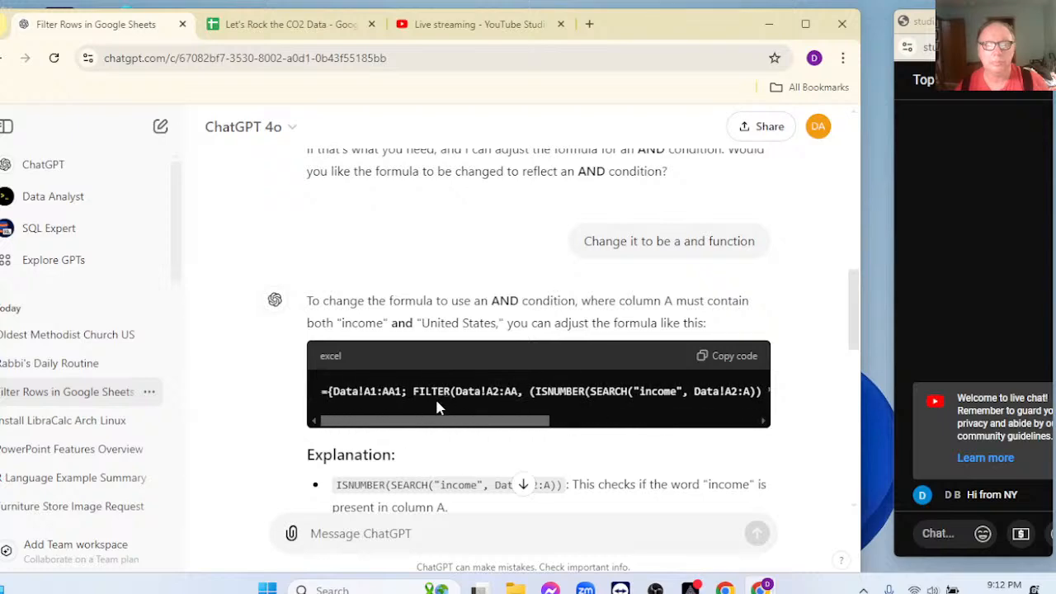
scroll(520, 366, down, 5)
scroll(521, 376, down, 2)
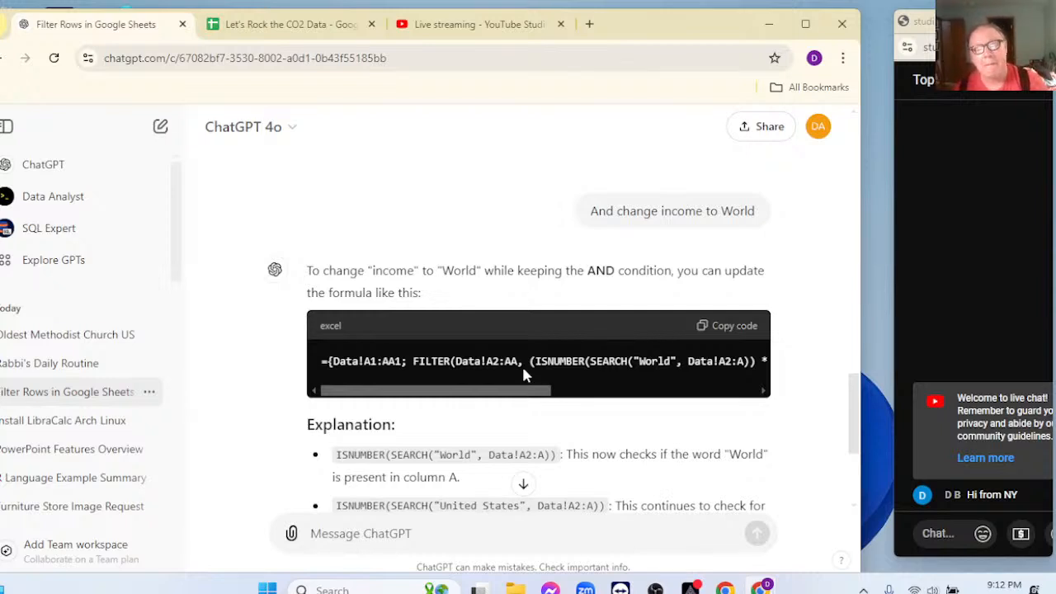
Find ChatGPT's earlier REGEXMATCH formula matching "income|United States" and copy its code
scroll(503, 198, up, 10)
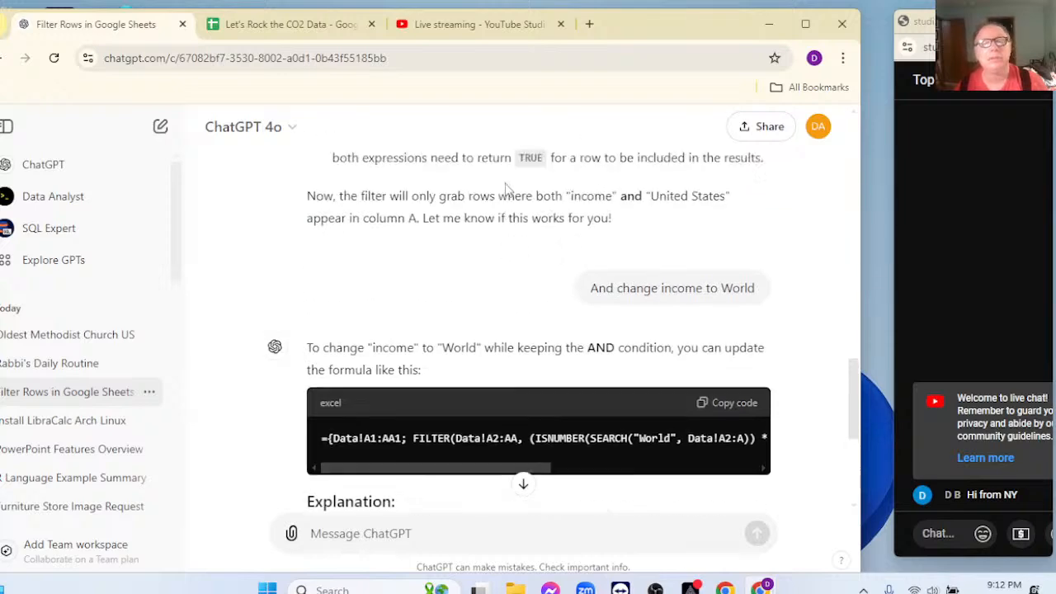
scroll(507, 190, up, 10)
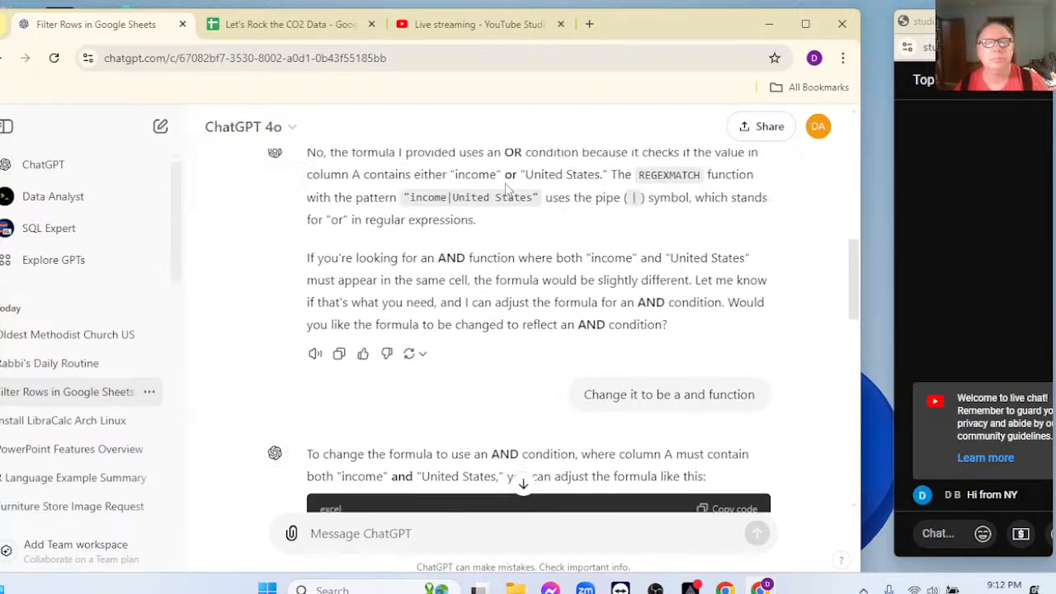
scroll(507, 190, up, 2)
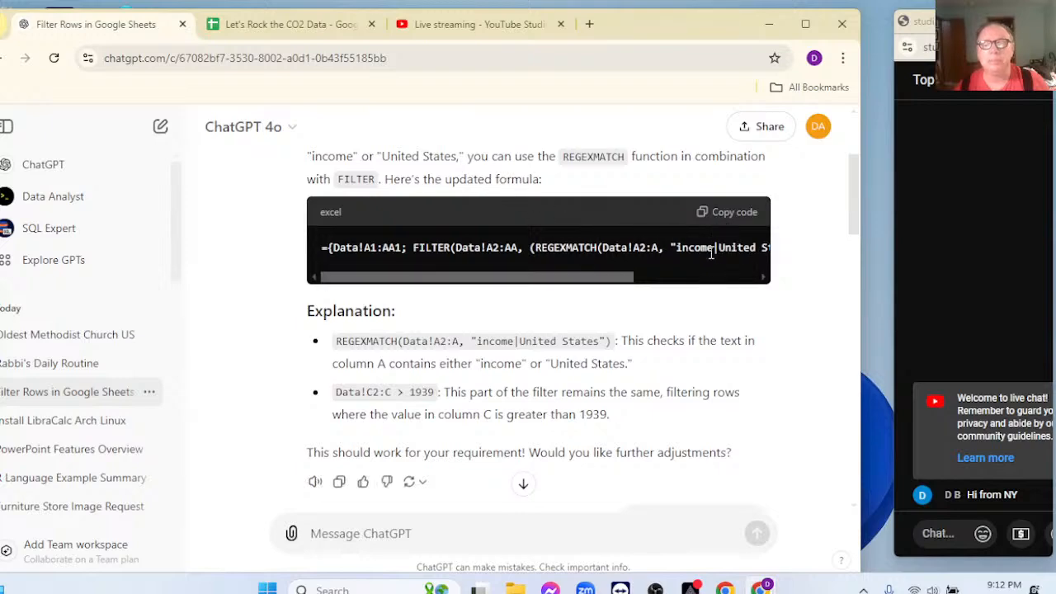
scroll(714, 271, down, 3)
scroll(714, 271, down, 3)
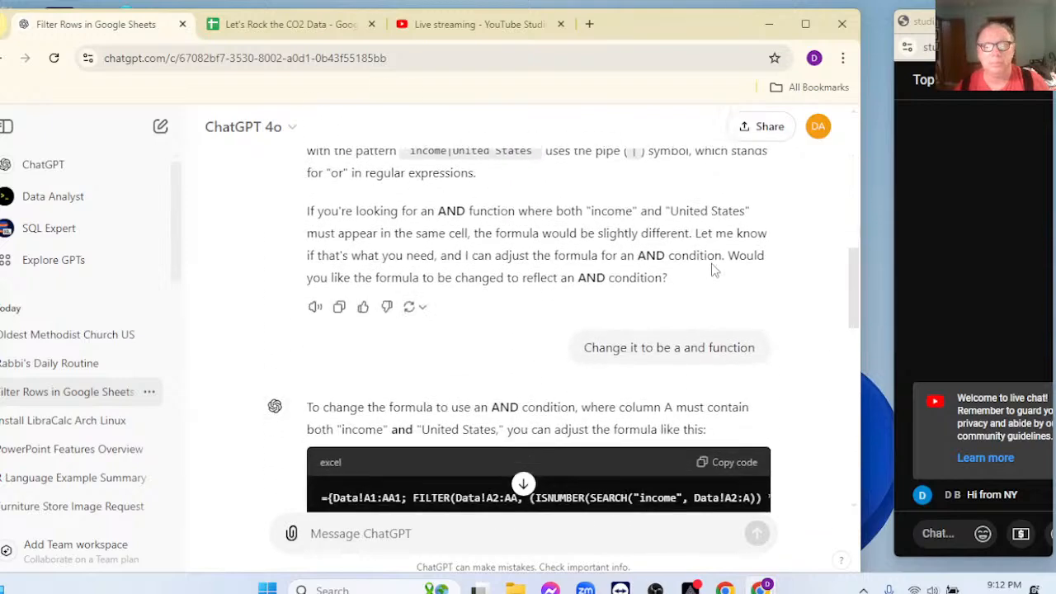
scroll(715, 270, up, 10)
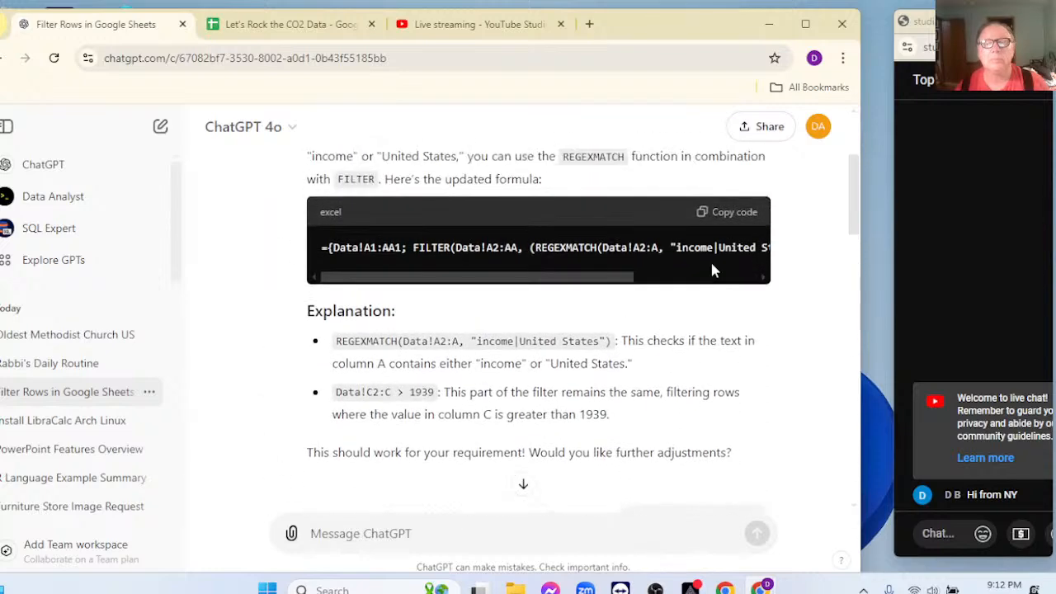
click(723, 215)
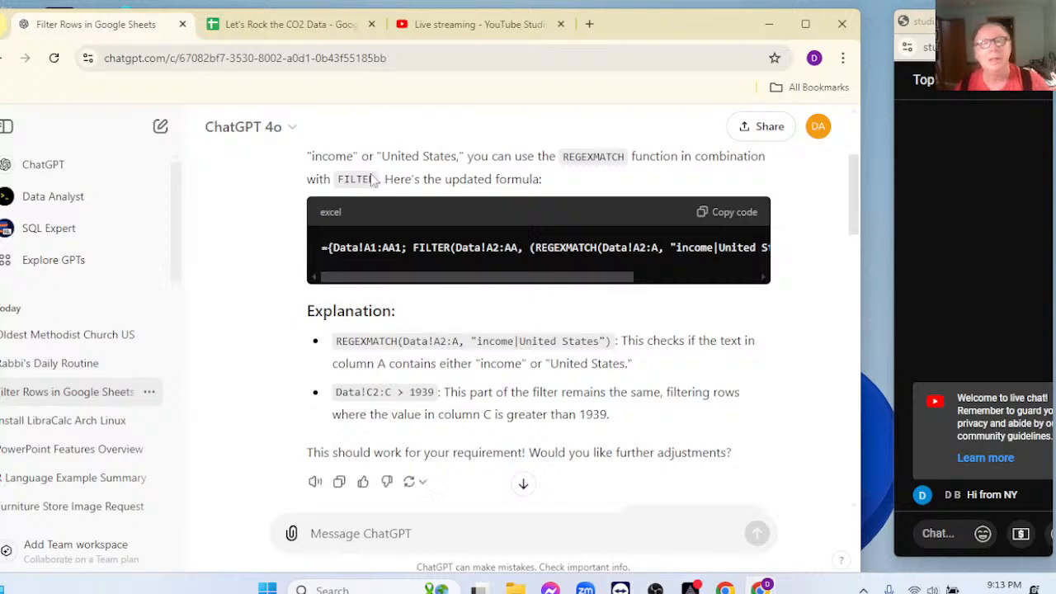
Back in Google Sheets, undo edits until US/World A1 holds the REGEXMATCH formula with "World|United States", and remove the sheet's filter
click(318, 35)
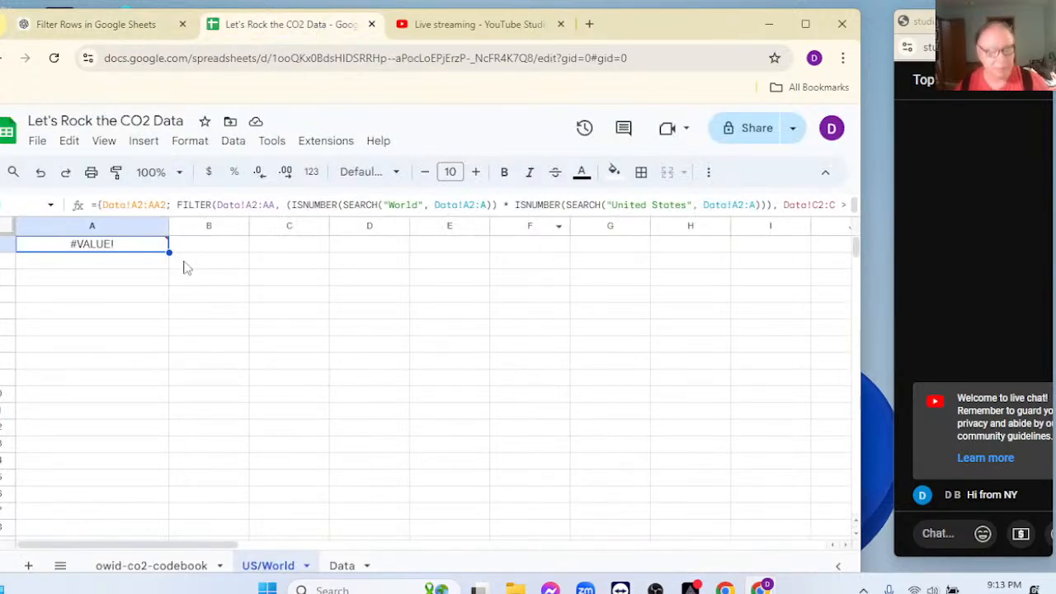
key(ctrl+v)
key(ctrl+z)
key(ctrl+z)
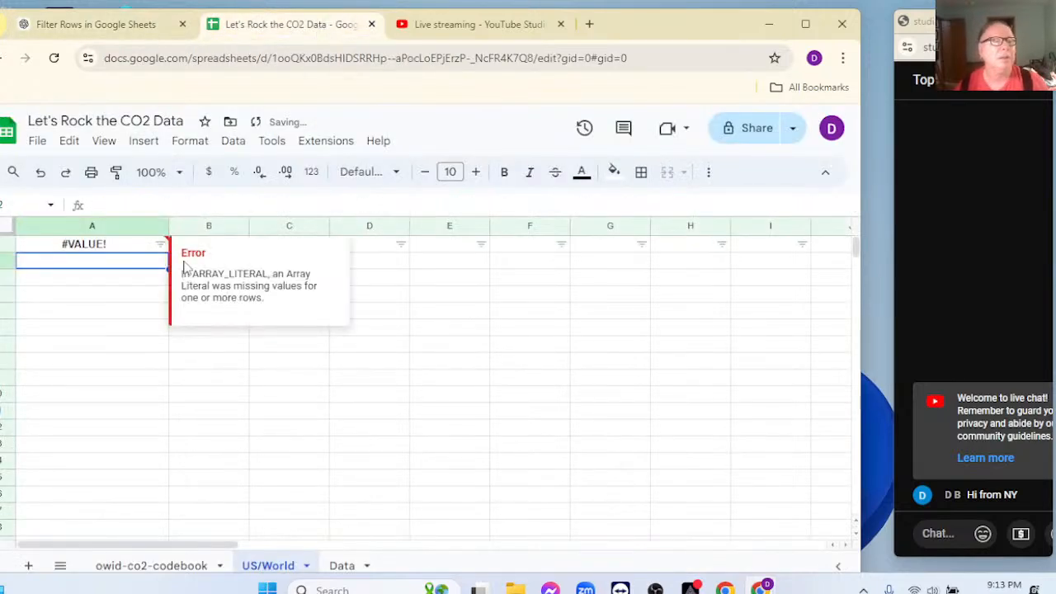
key(Delete)
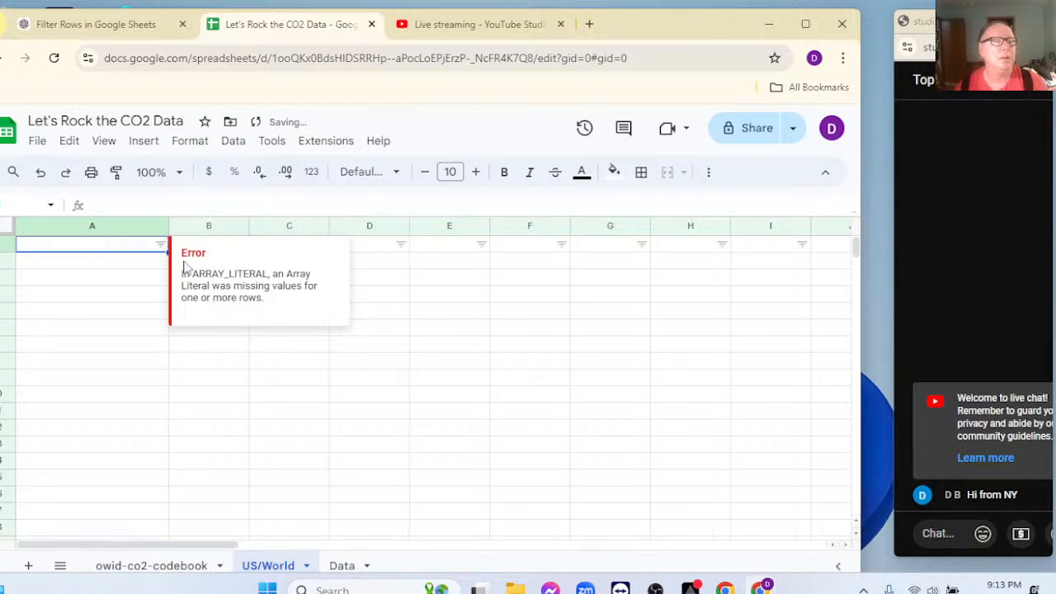
click(705, 173)
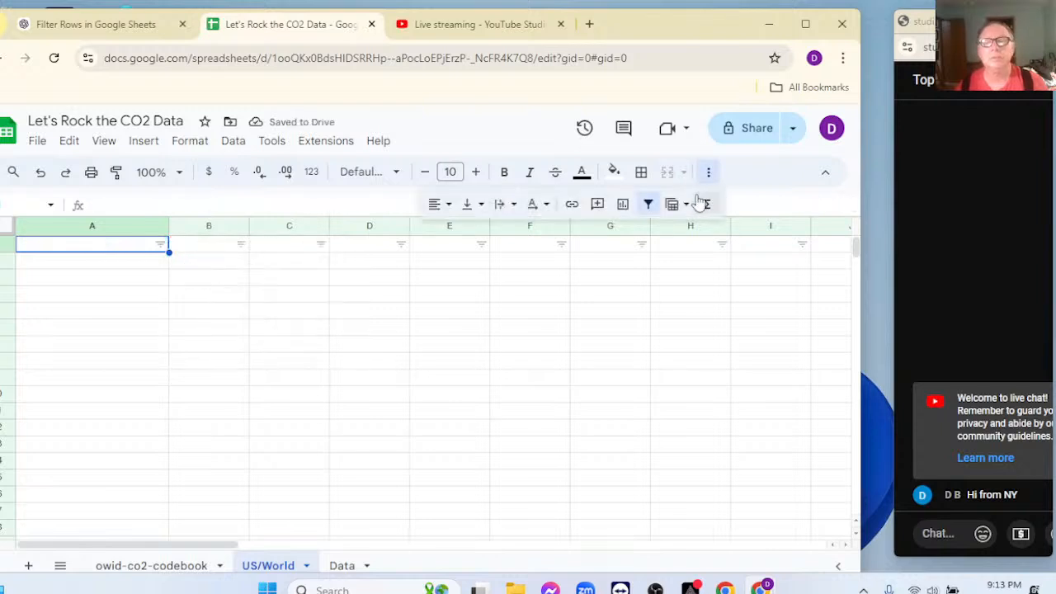
click(649, 204)
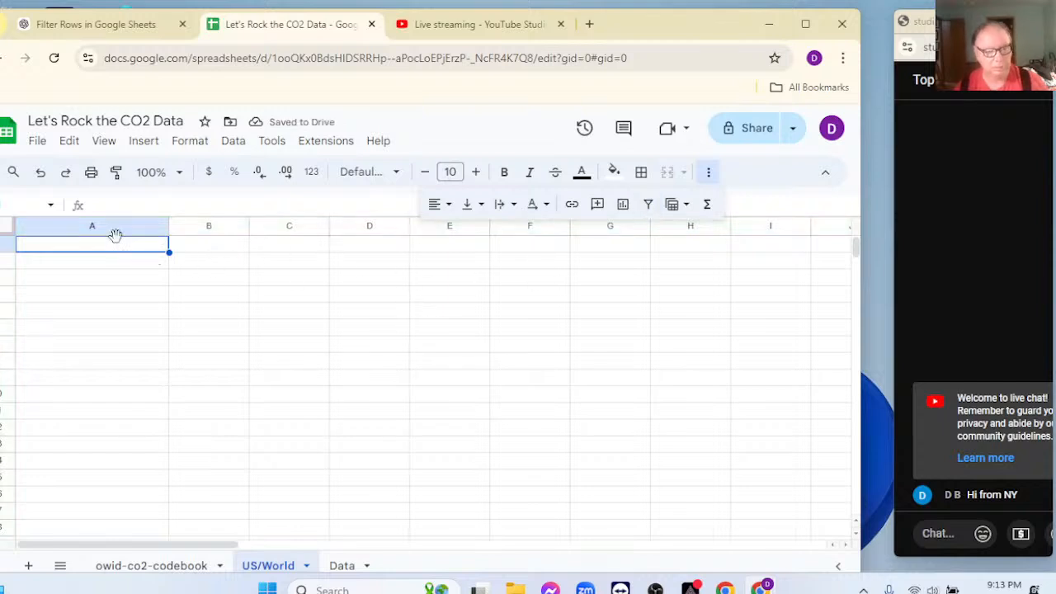
key(ctrl+z)
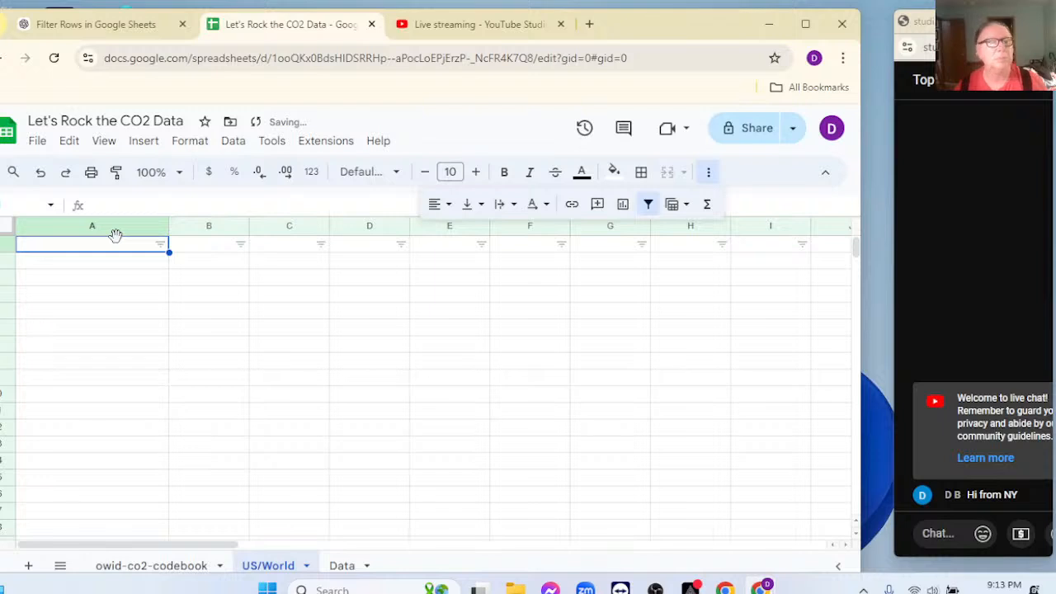
click(648, 203)
key(ctrl+z)
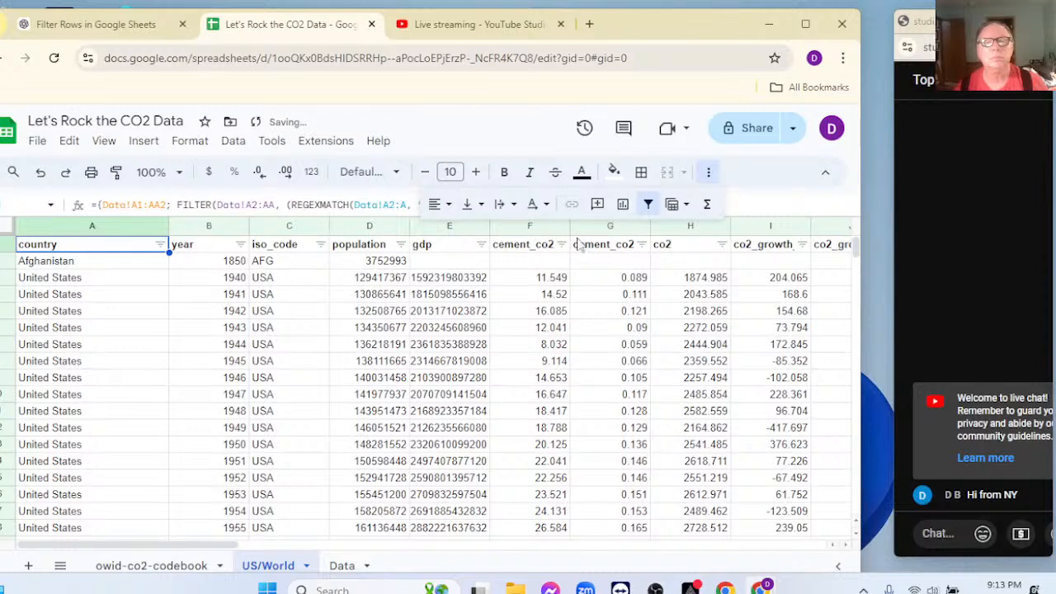
click(649, 204)
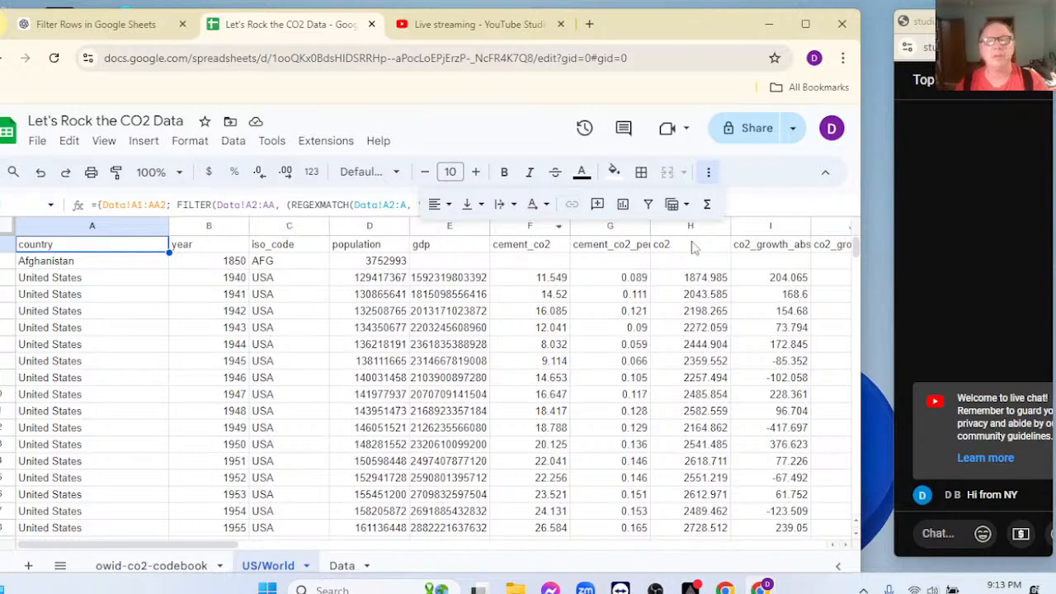
click(708, 172)
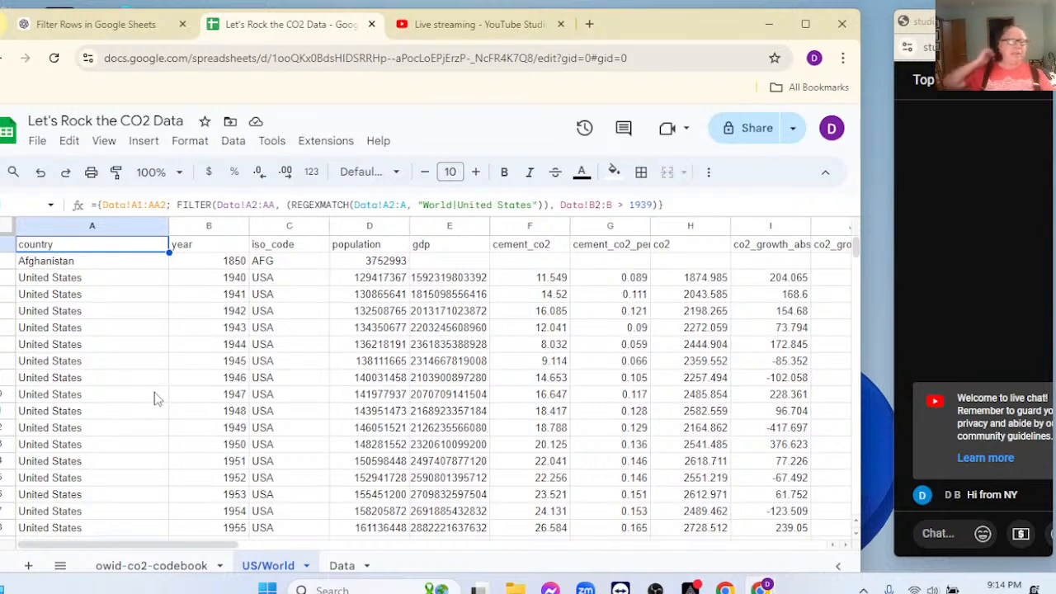
On the Data sheet, select the header cells from gdp through trade_co2_share and review these columns
click(342, 566)
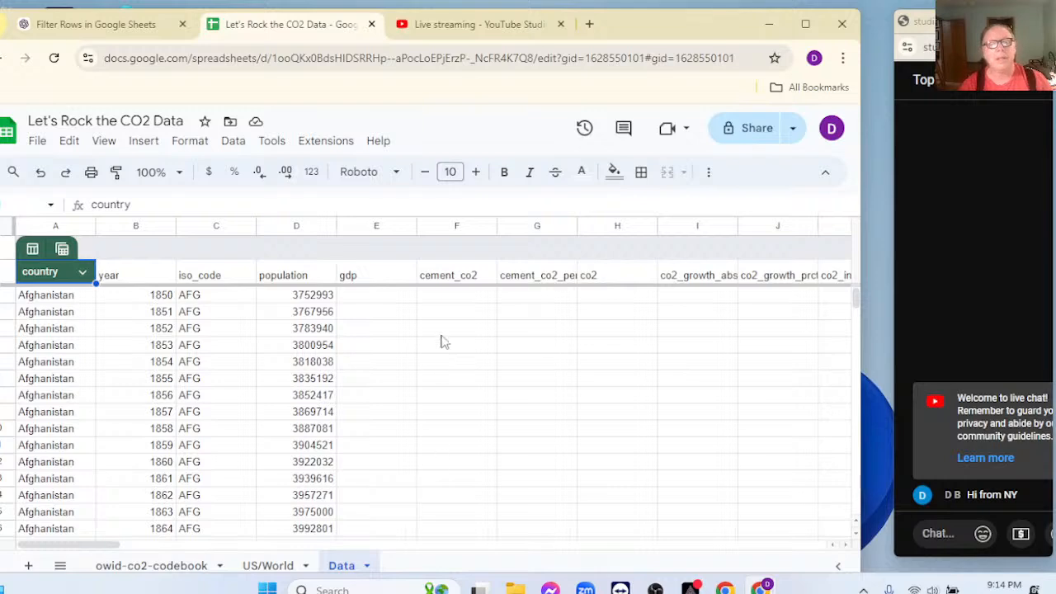
click(383, 275)
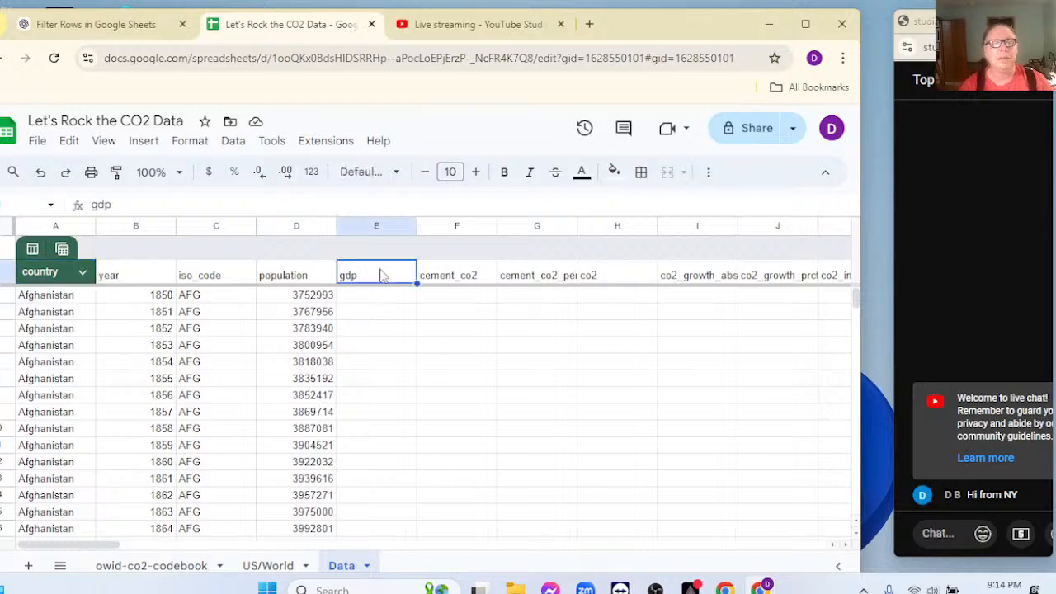
drag(118, 550, 821, 538)
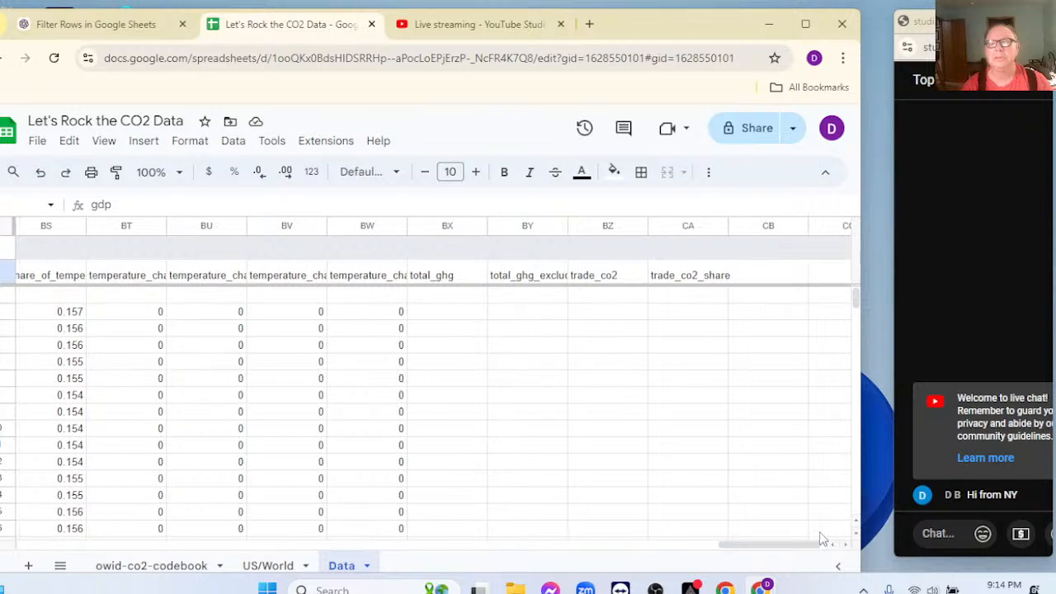
shift+click(704, 285)
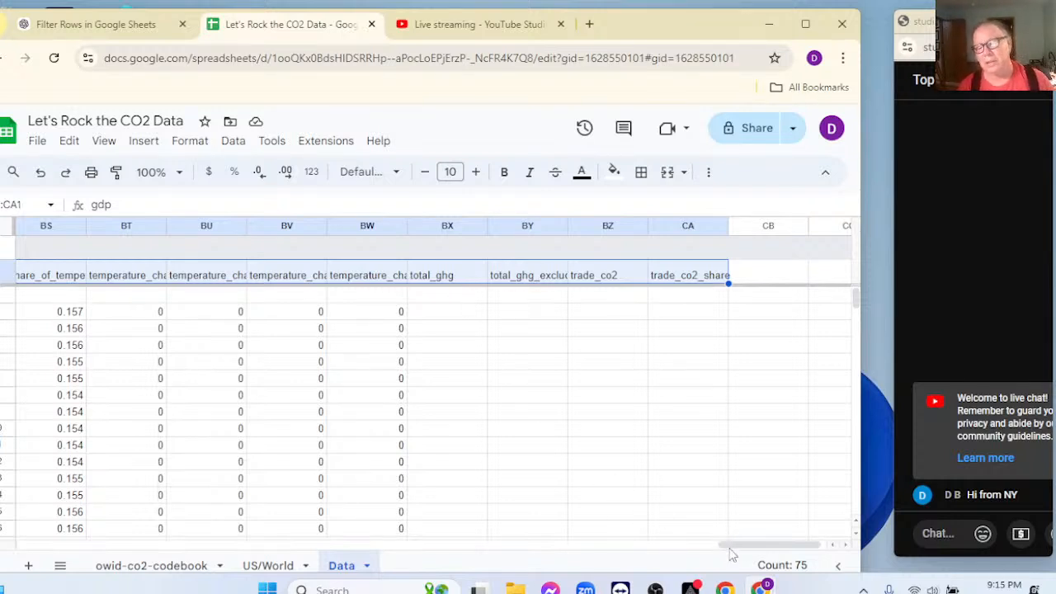
drag(730, 545, 22, 582)
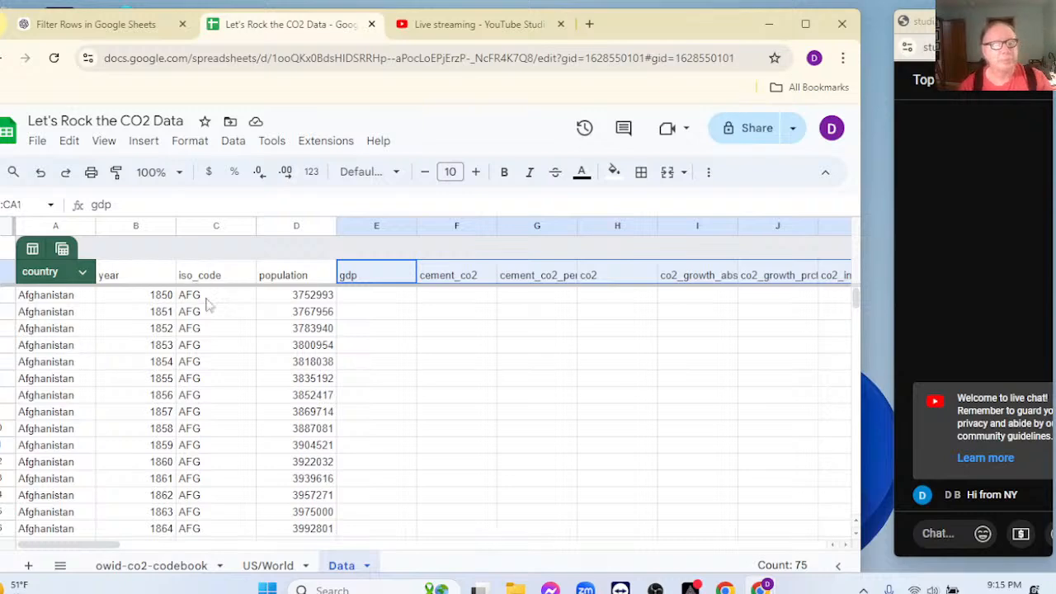
Try to convert the filtered data on the US/World sheet to a table
click(266, 565)
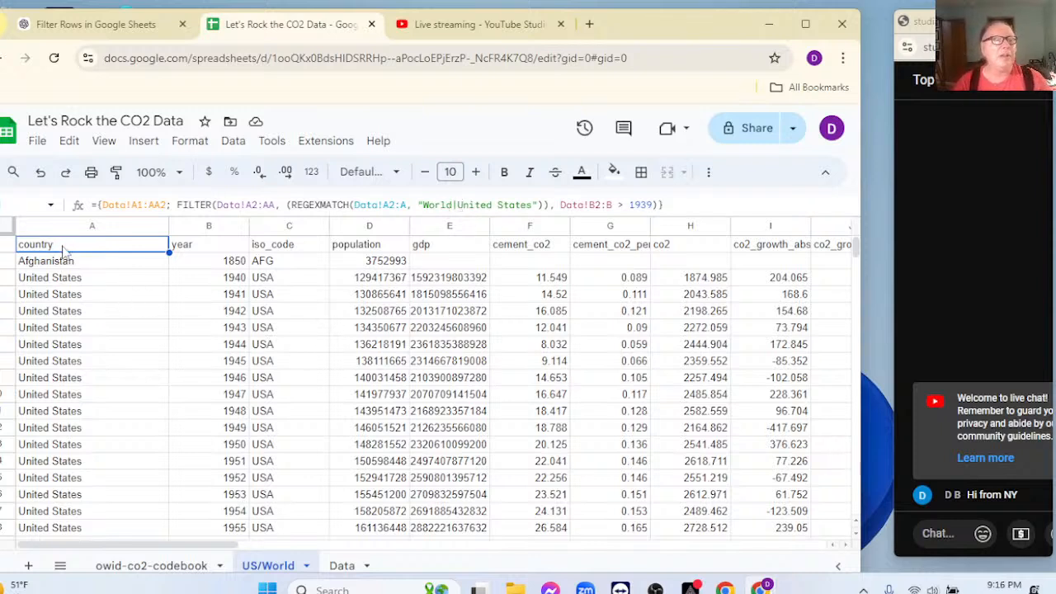
click(189, 142)
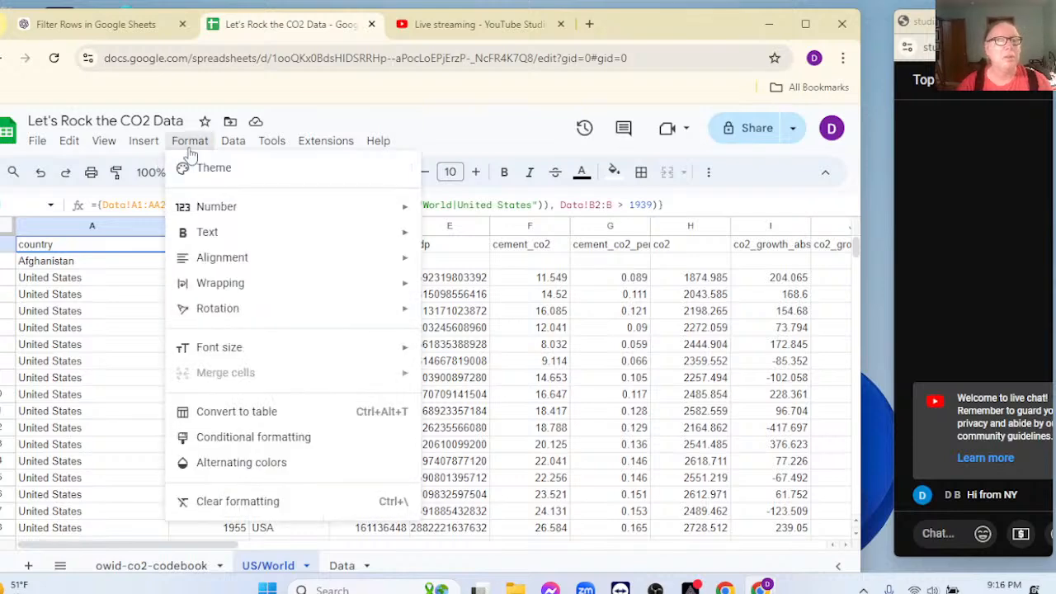
click(266, 411)
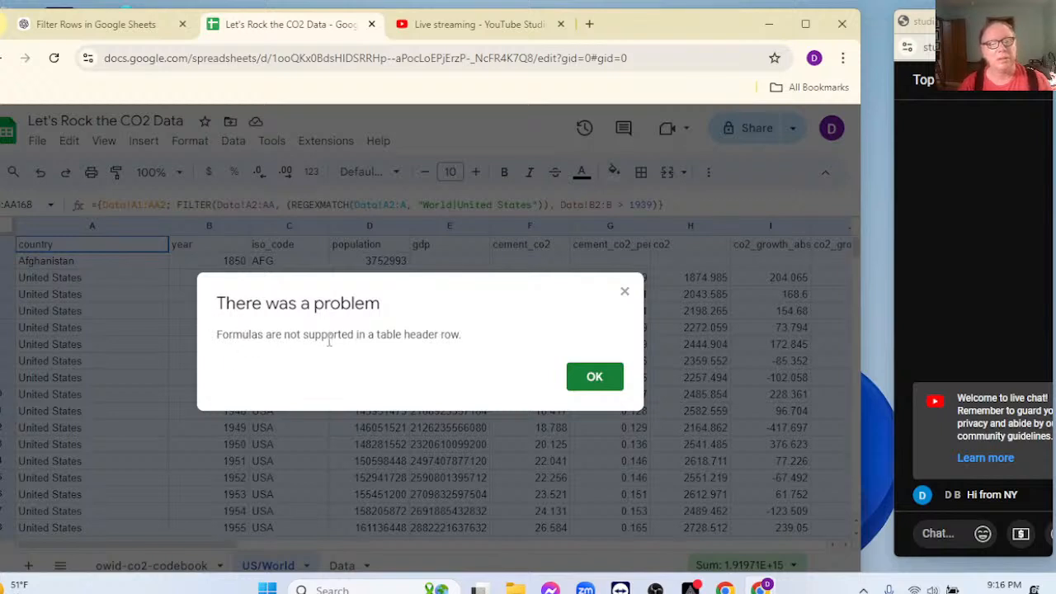
click(599, 380)
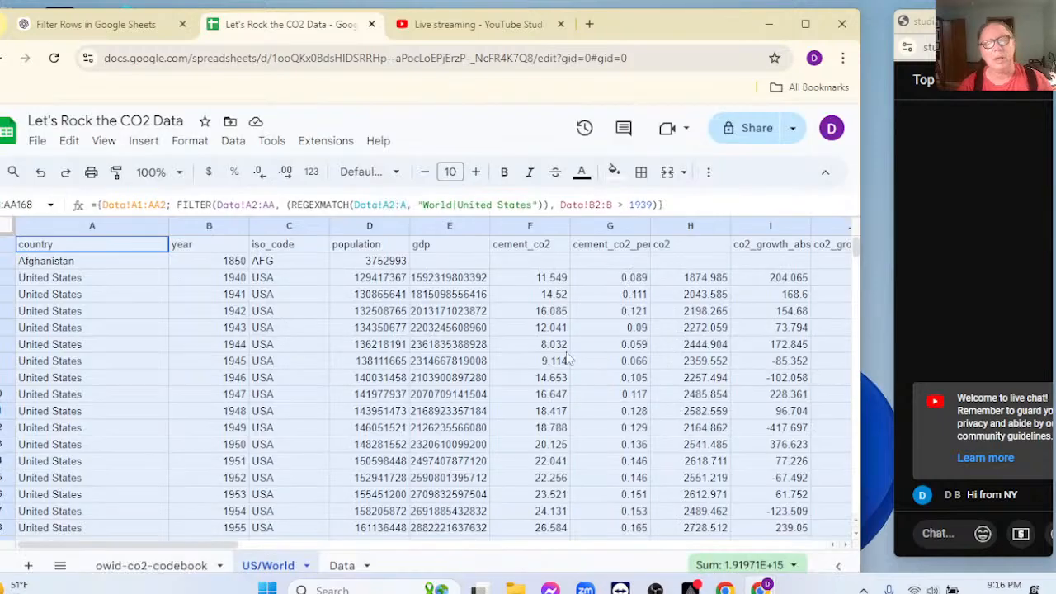
Replace the filter formula output on the US/World sheet with static values by copying all data and pasting values only over A1
click(103, 252)
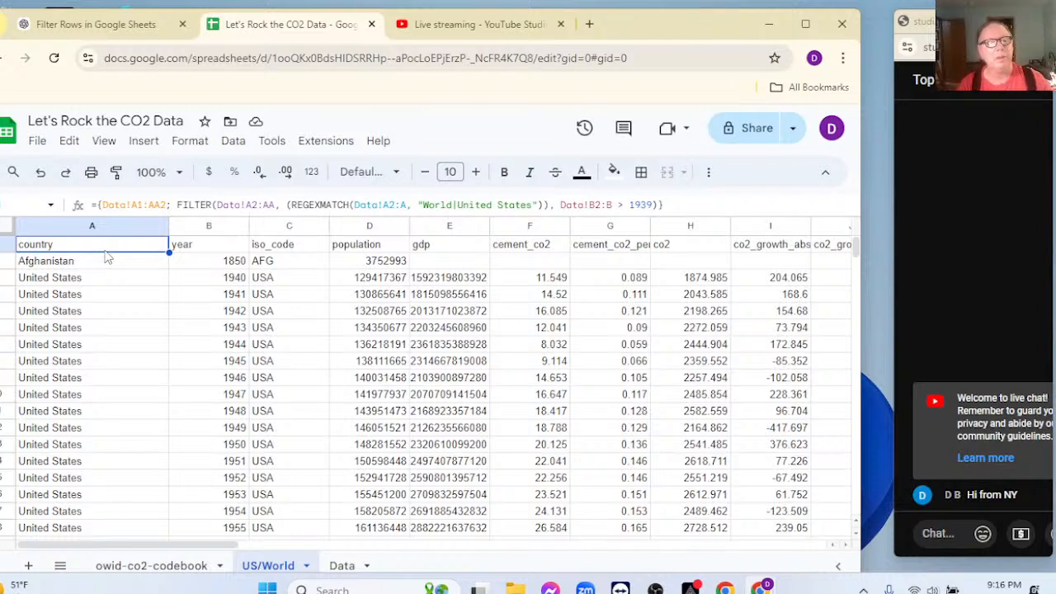
key(ctrl+a)
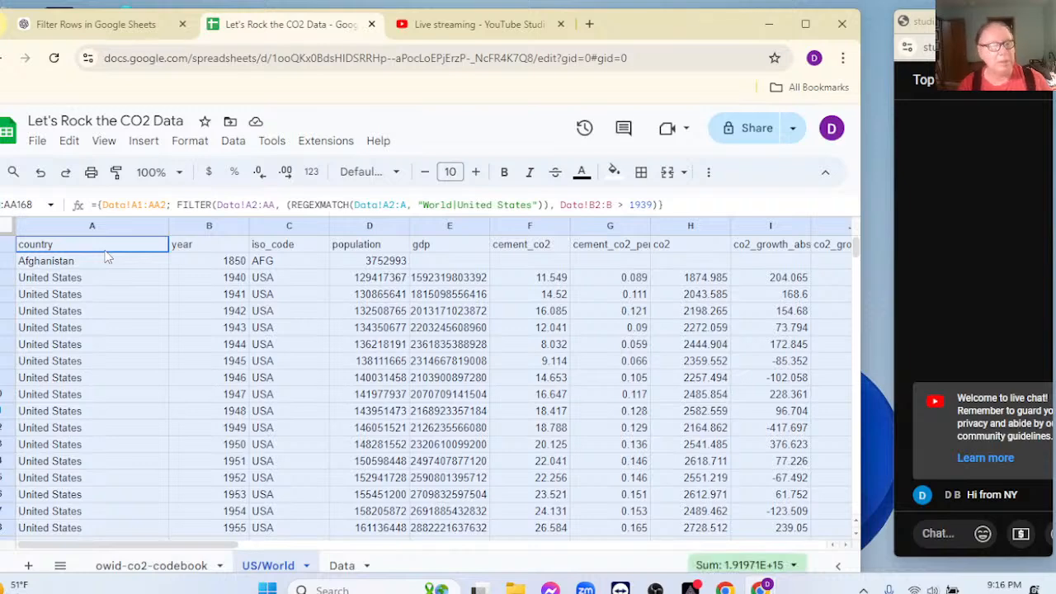
click(106, 259)
right_click(106, 259)
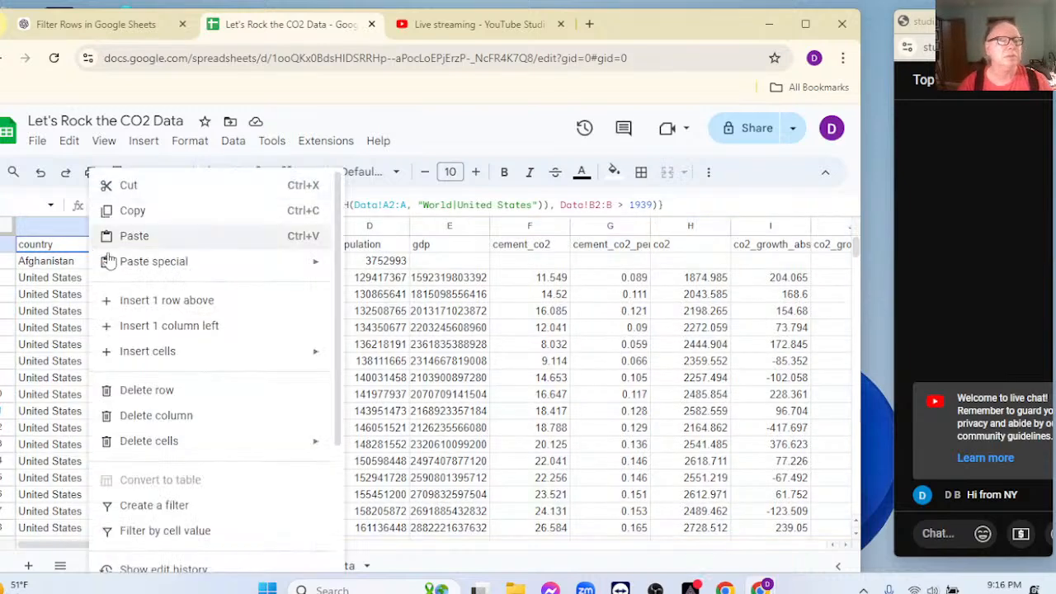
mouse_move(169, 263)
click(371, 269)
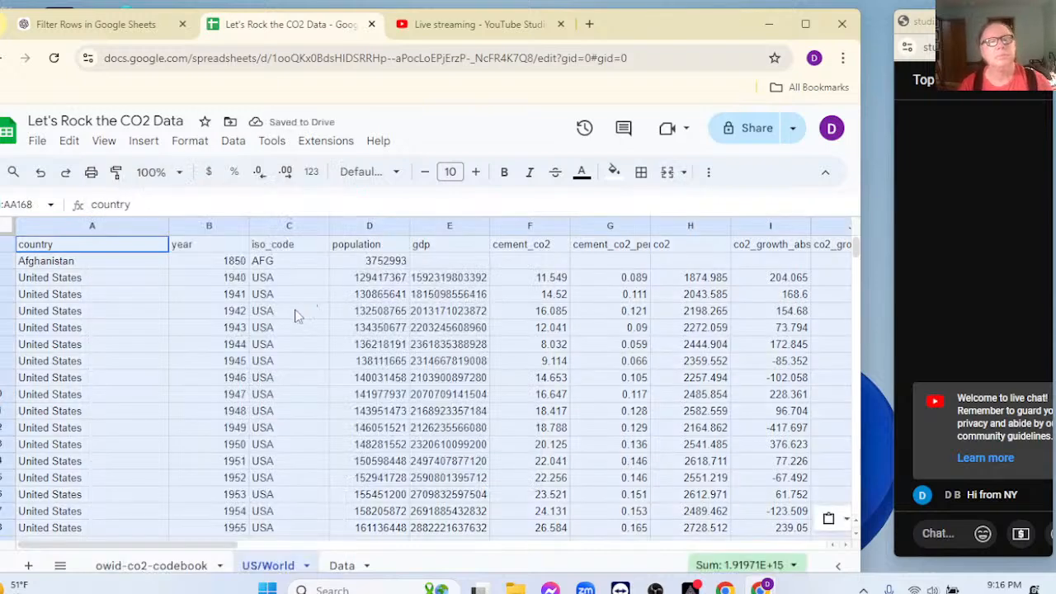
click(70, 247)
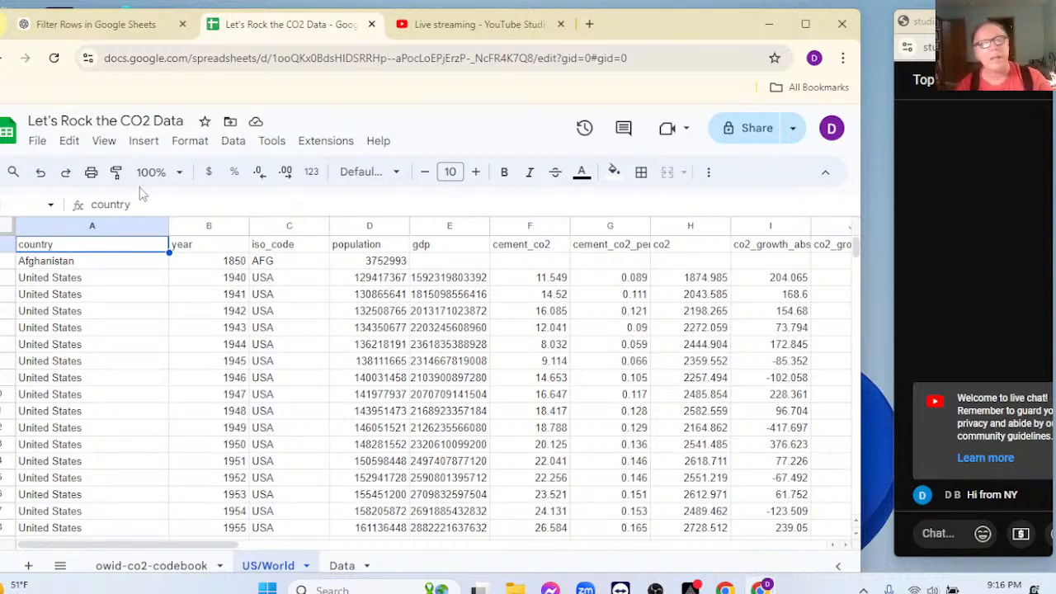
Delete the stray Afghanistan 1850 row beneath the header row on the US/World sheet
click(4, 261)
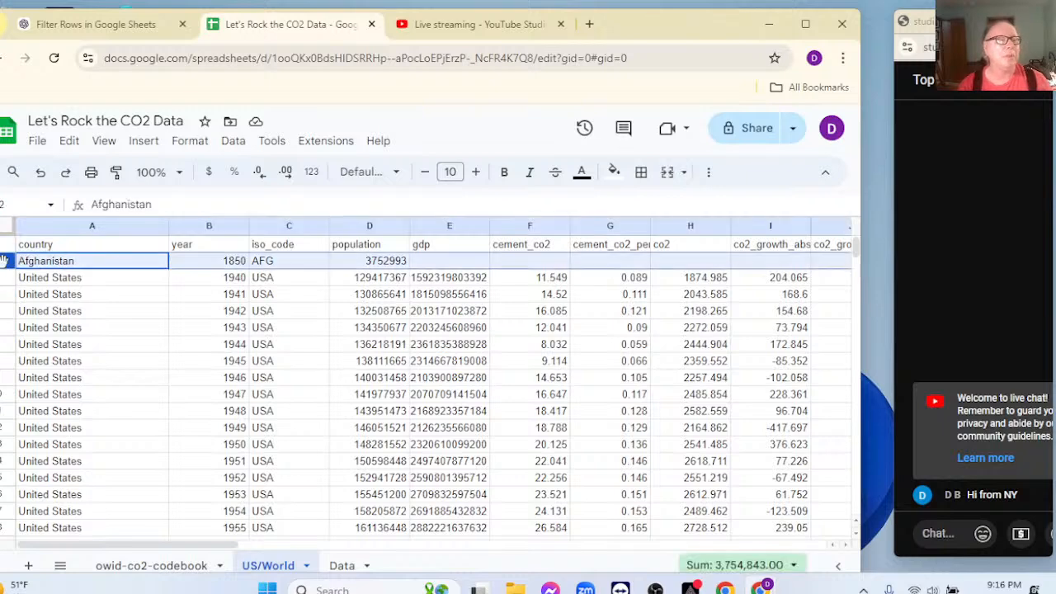
right_click(5, 261)
click(92, 356)
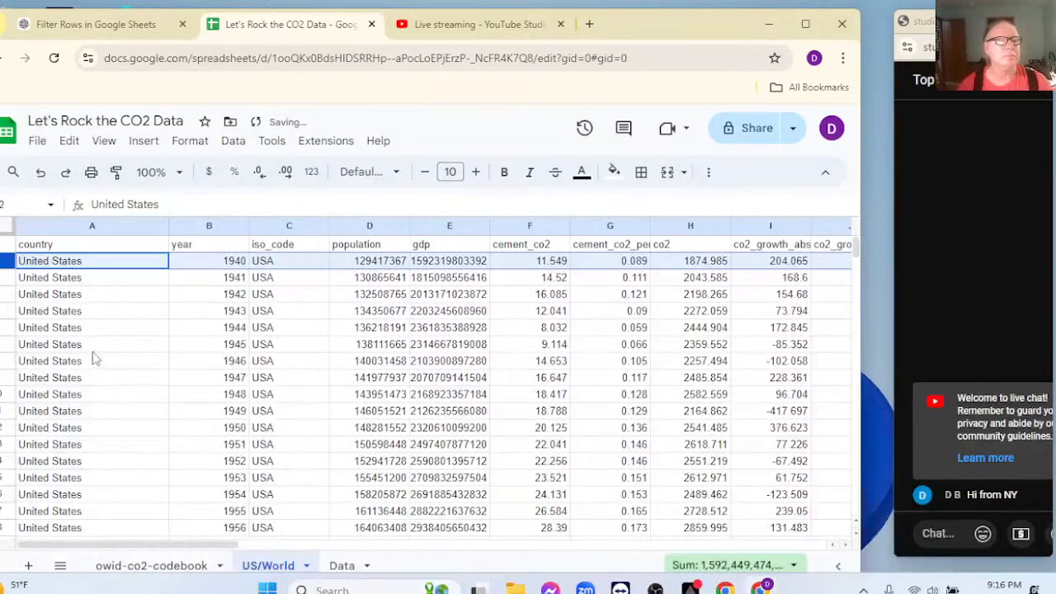
Convert the US/World data range, starting at the country header in A1, to a table
click(51, 245)
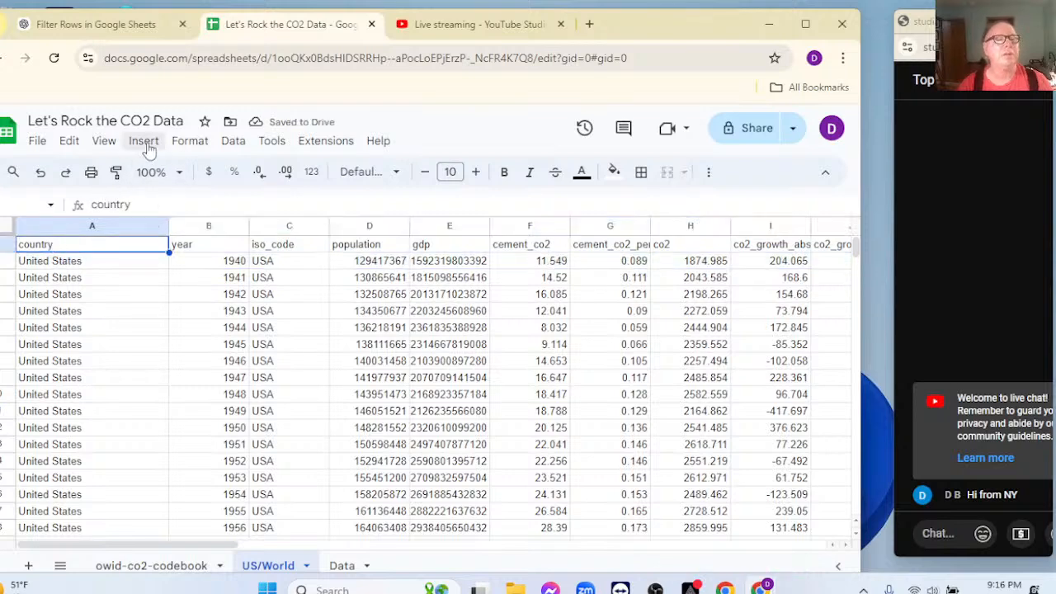
click(143, 142)
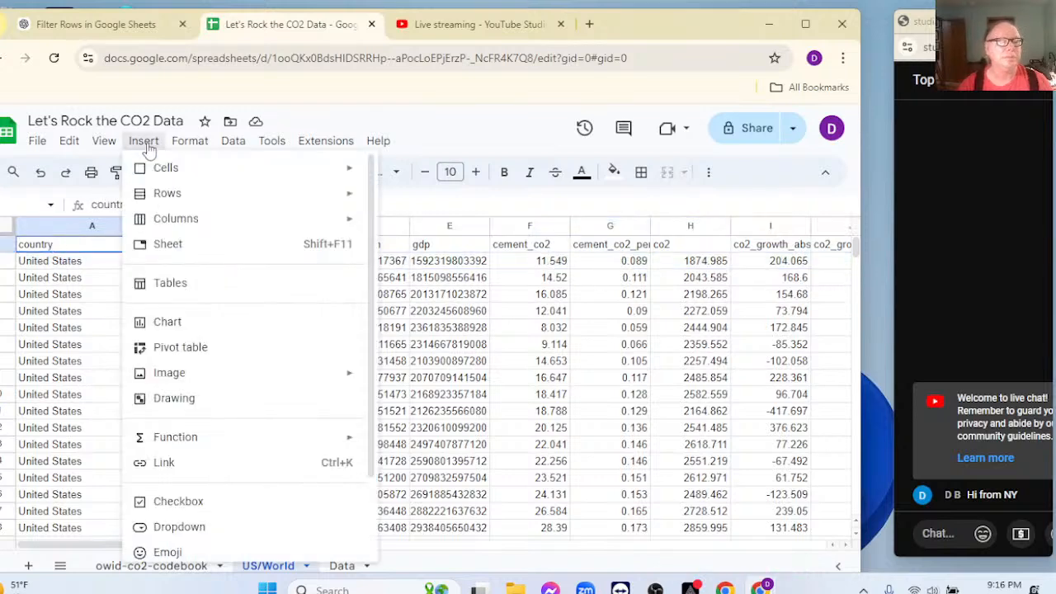
mouse_move(184, 148)
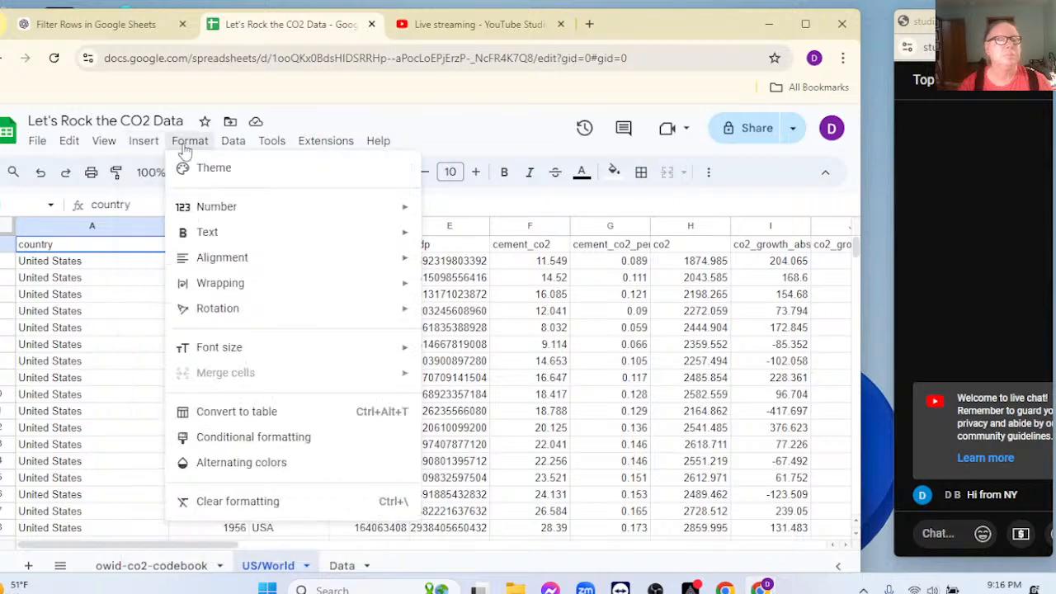
click(267, 417)
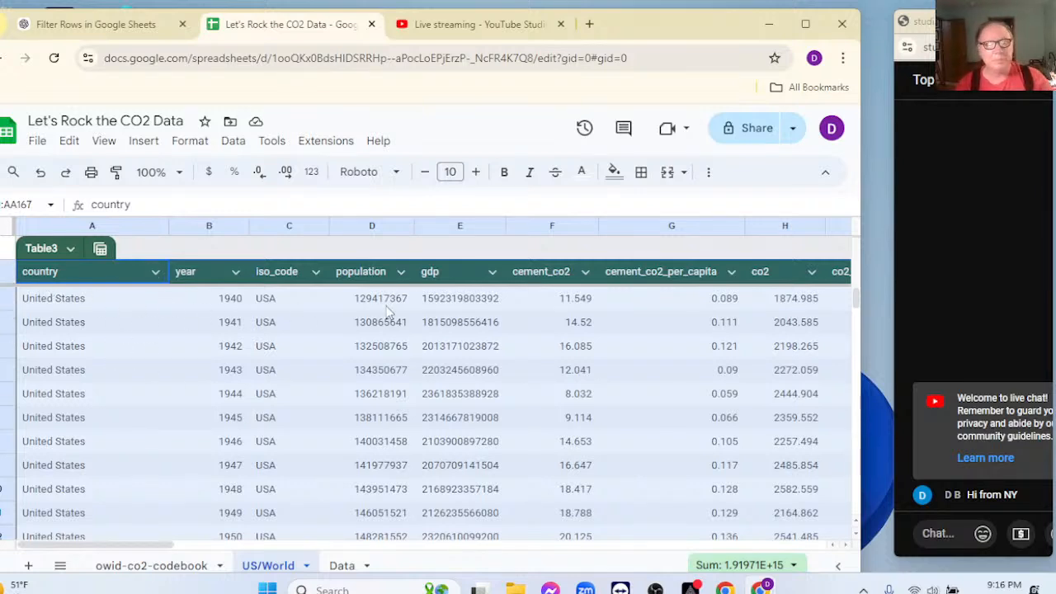
Review the new US/World table's columns from country through the co2_including_luc growth fields
scroll(324, 277, down, 2)
scroll(323, 278, up, 2)
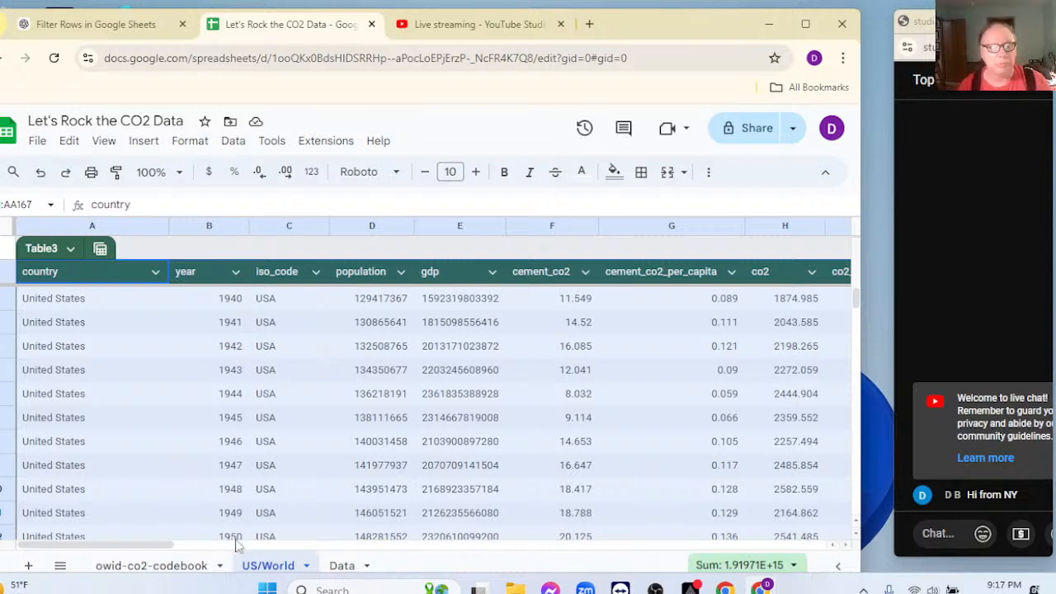
drag(172, 548, 281, 546)
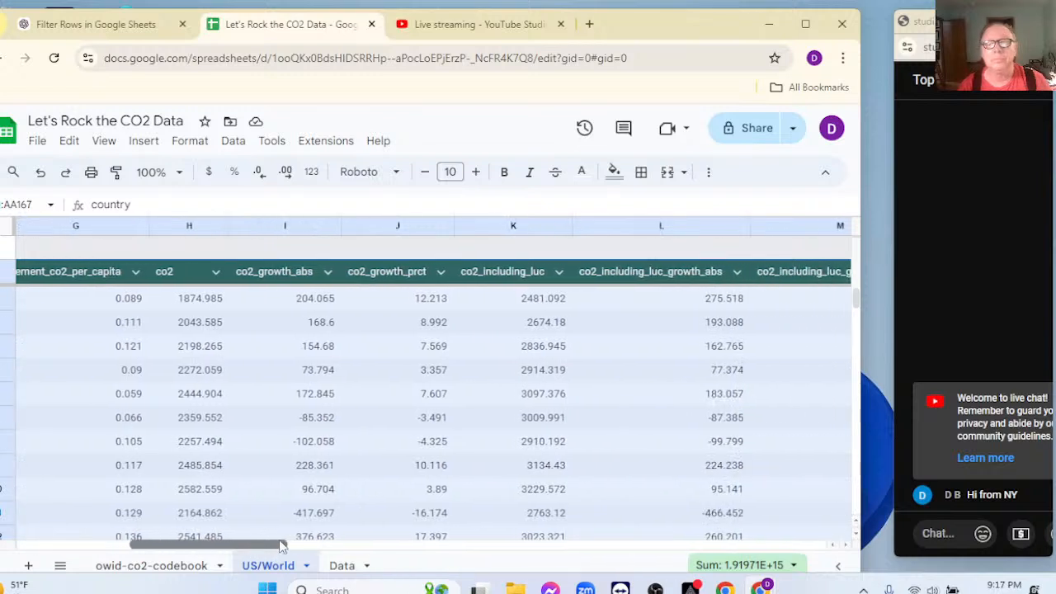
click(522, 305)
click(523, 327)
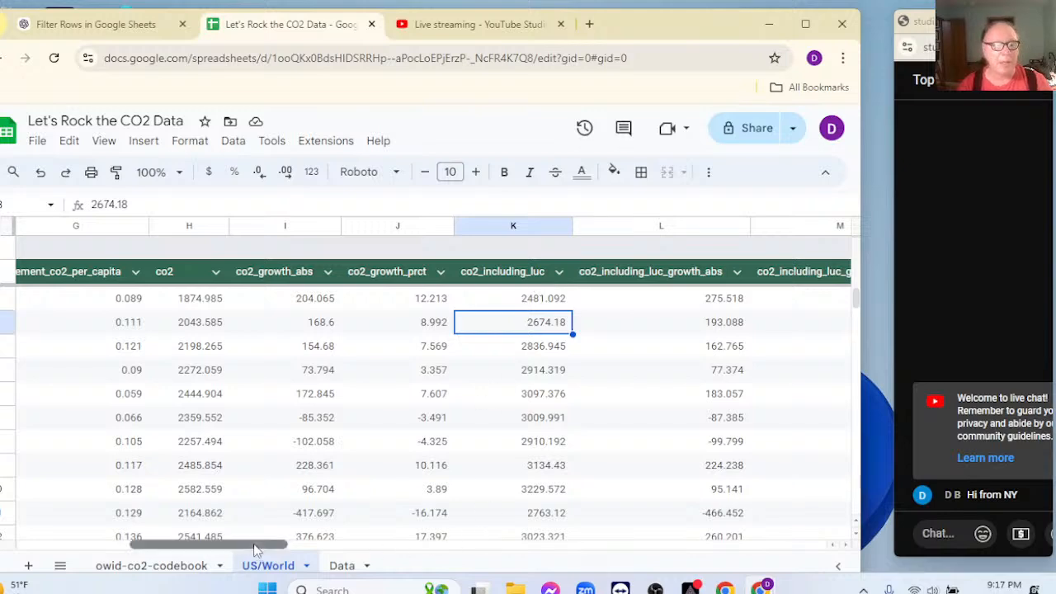
drag(252, 545, 206, 541)
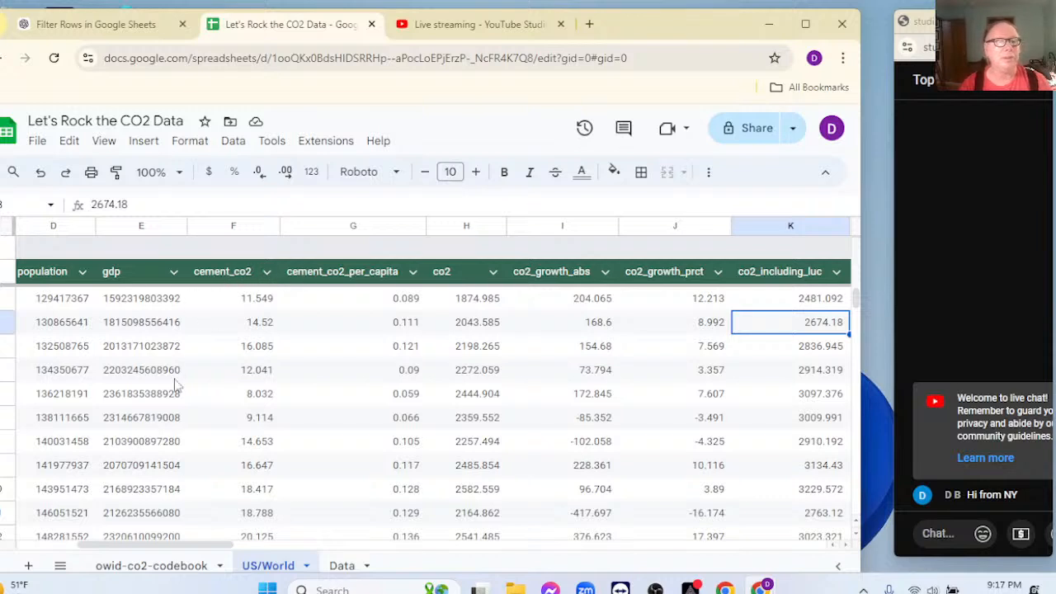
On the owid-co2-codebook sheet, read the descriptions of cement_co2, cement_co2_per_capita, co2 and the other emissions columns
click(148, 567)
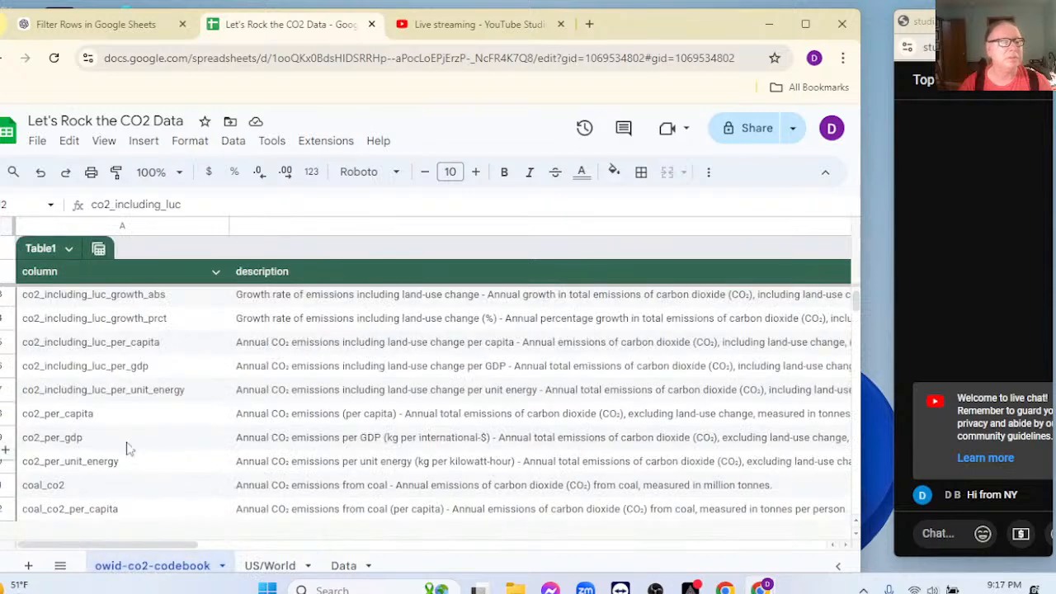
scroll(204, 381, up, 4)
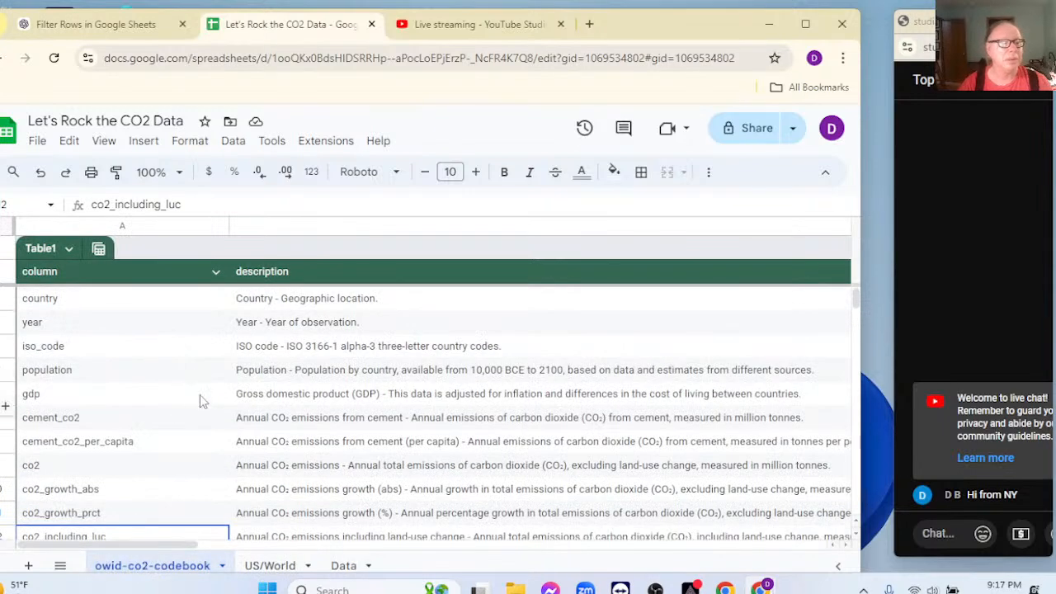
click(299, 424)
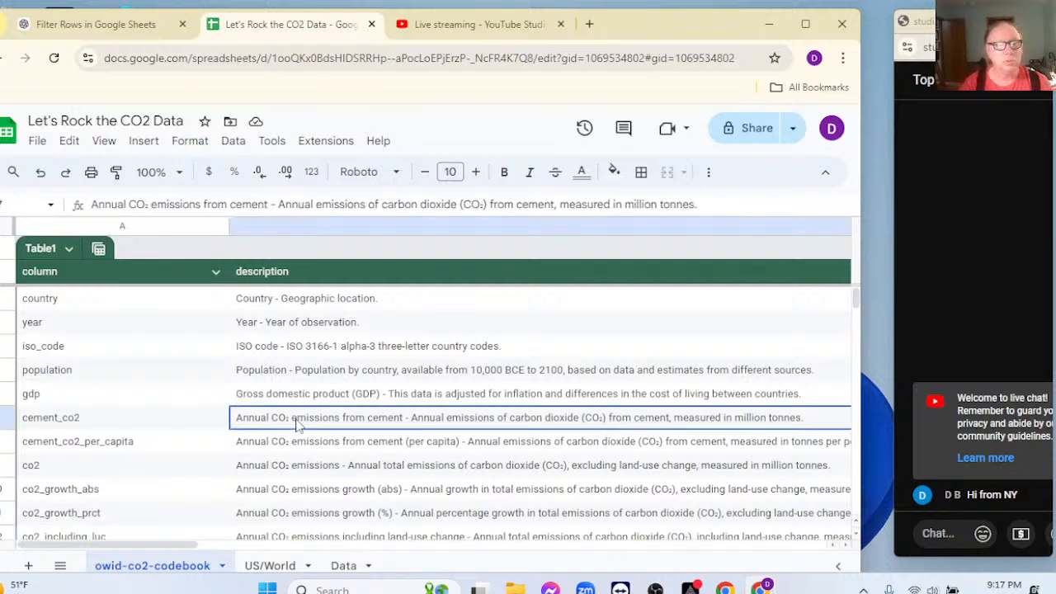
click(299, 446)
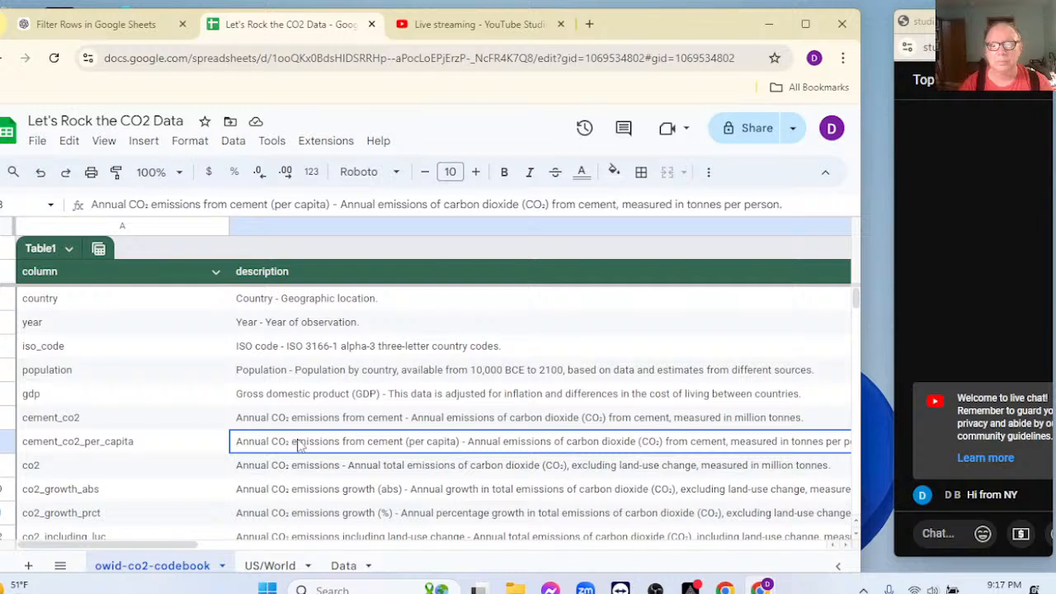
click(252, 471)
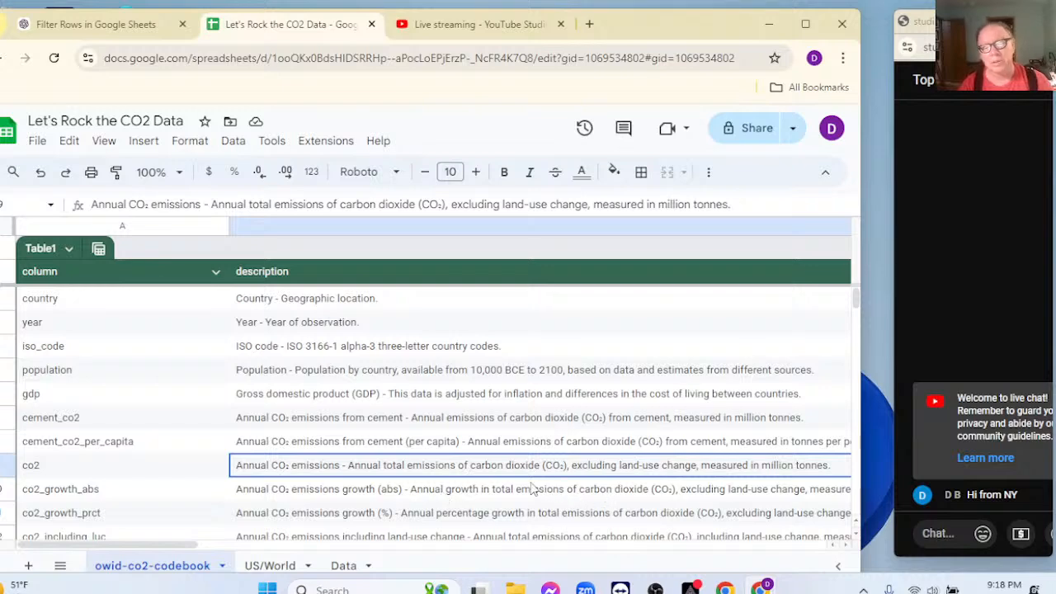
scroll(401, 436, down, 1)
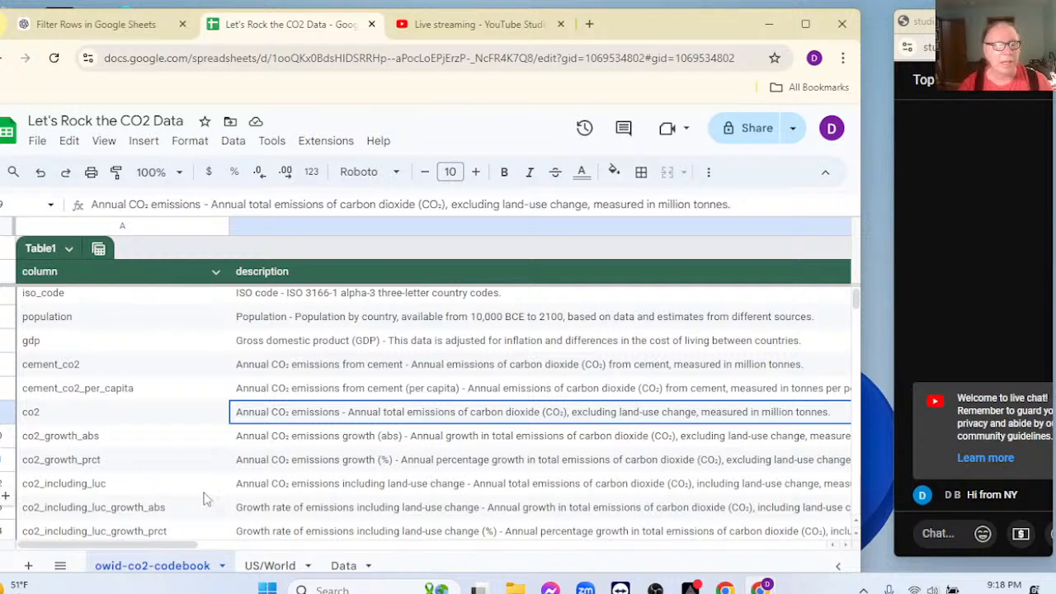
scroll(253, 507, down, 1)
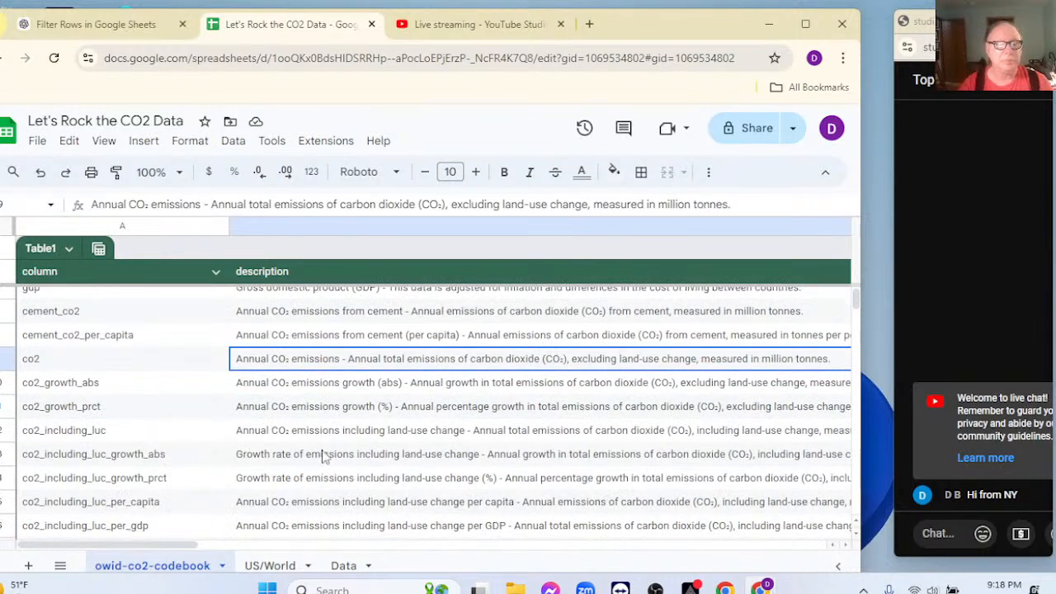
scroll(338, 452, up, 3)
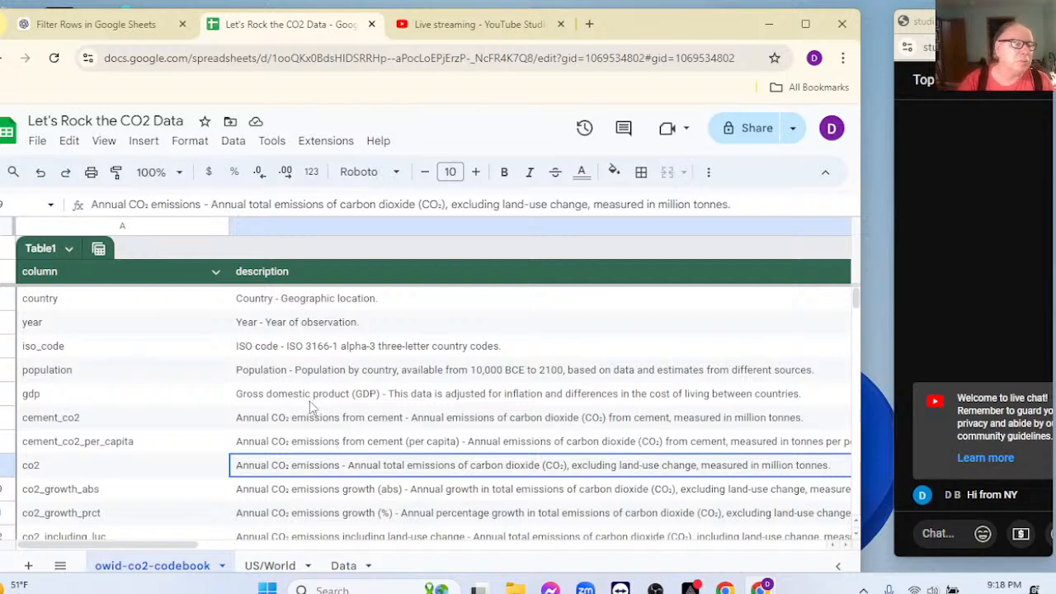
scroll(309, 402, down, 3)
scroll(309, 401, down, 2)
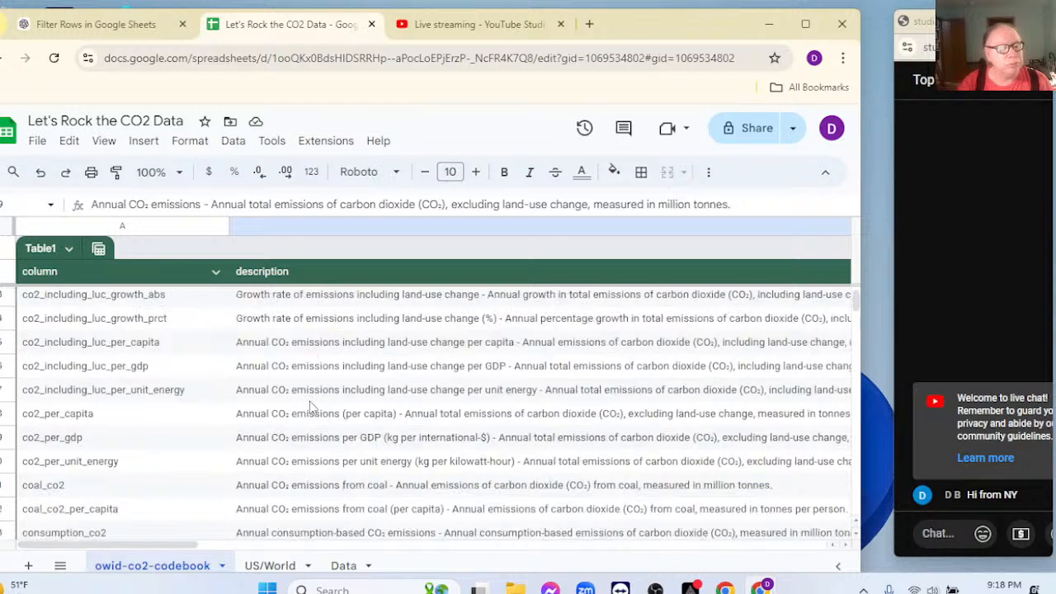
Add a new sheet after owid-co2-codebook and name it Dashboard
click(27, 566)
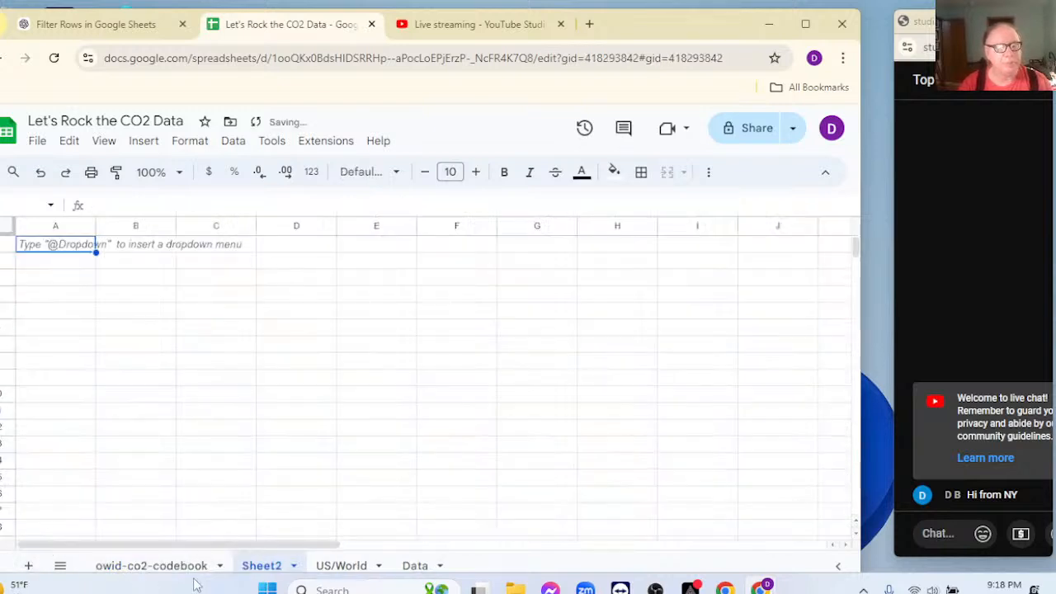
double_click(266, 566)
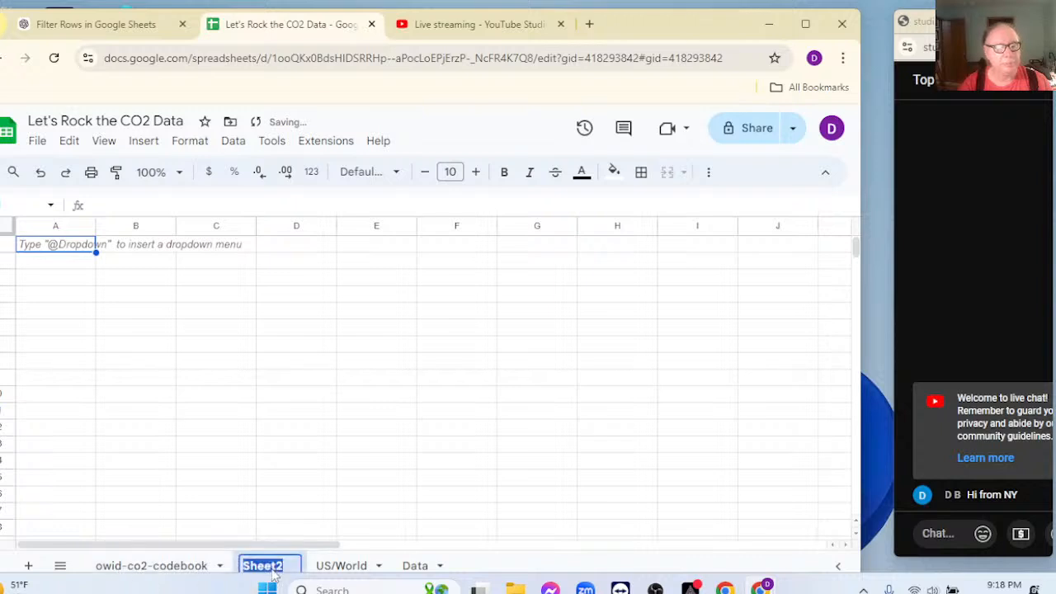
text(Dashboard)
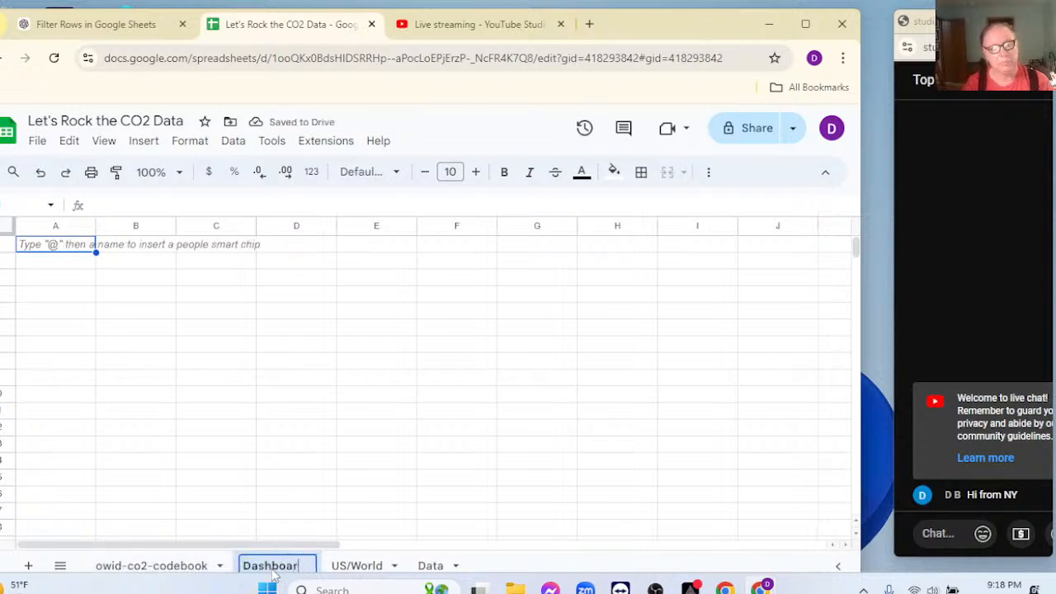
key(Return)
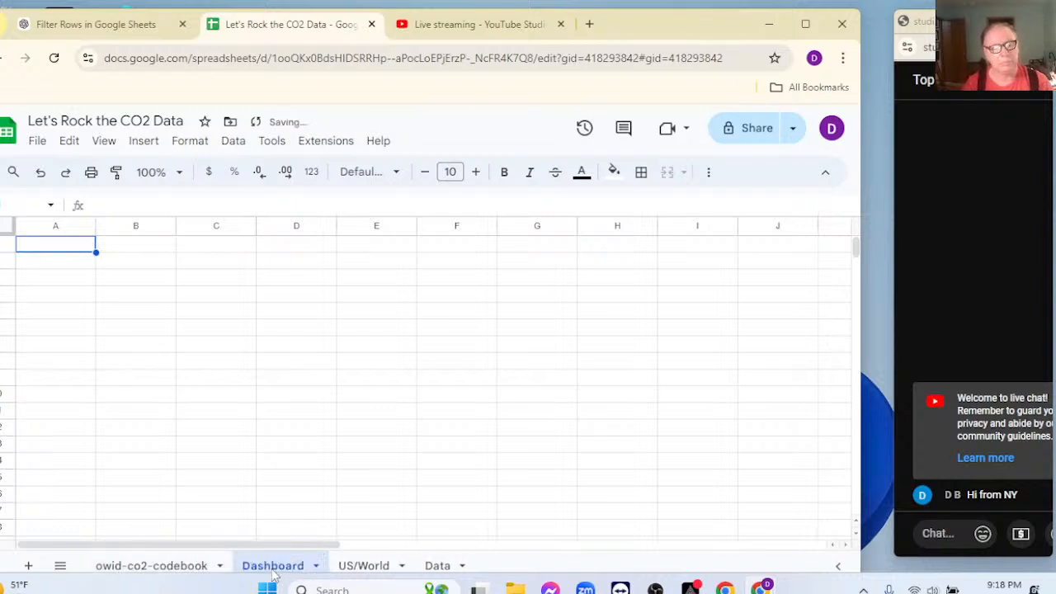
Check the US/World table, then reread the codebook descriptions of the co2, land-use change and consumption_co2 columns
click(367, 569)
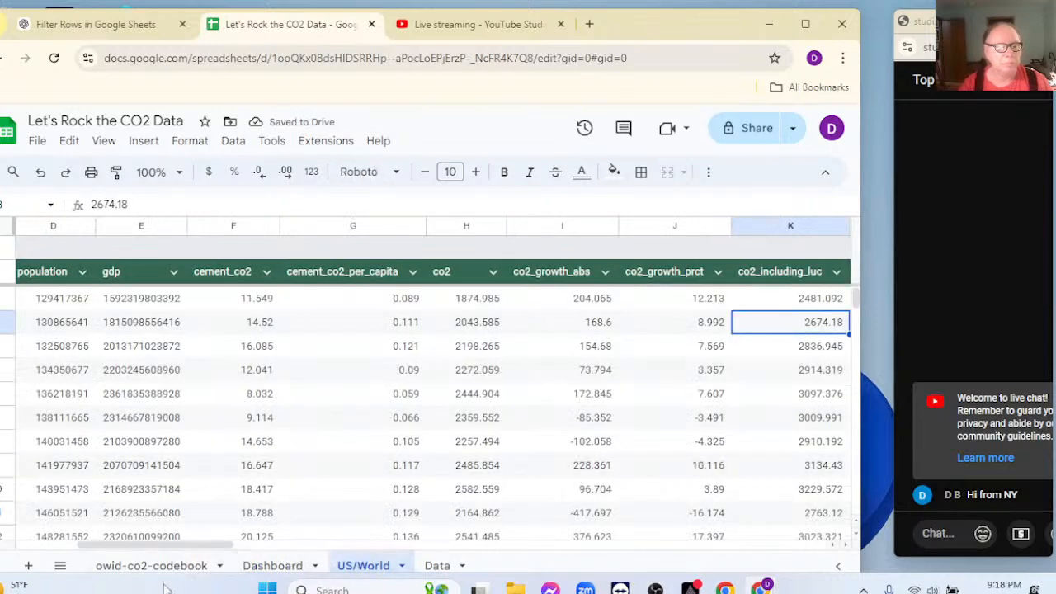
click(156, 570)
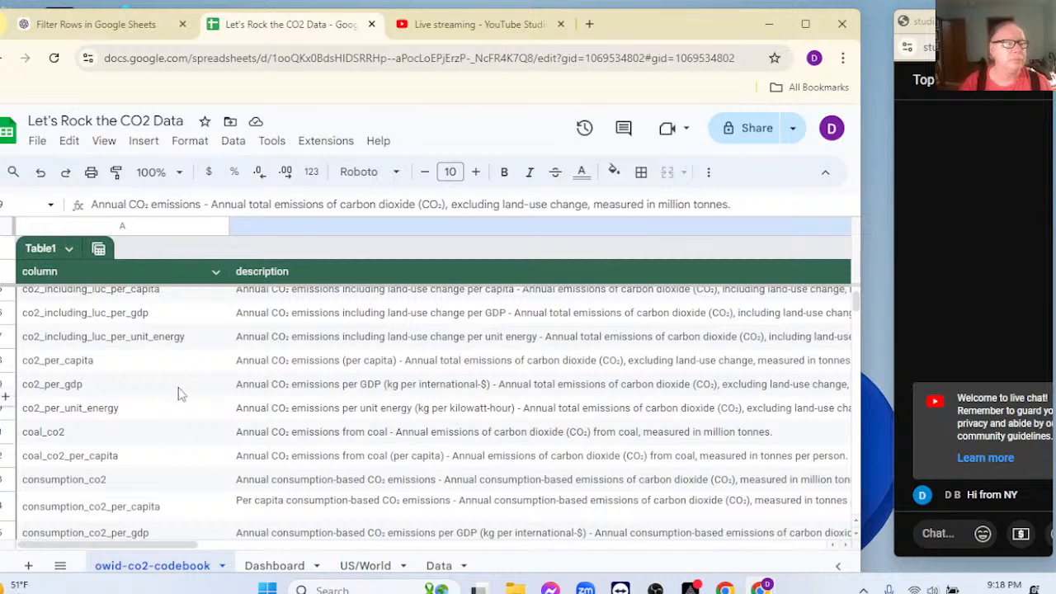
scroll(180, 394, up, 2)
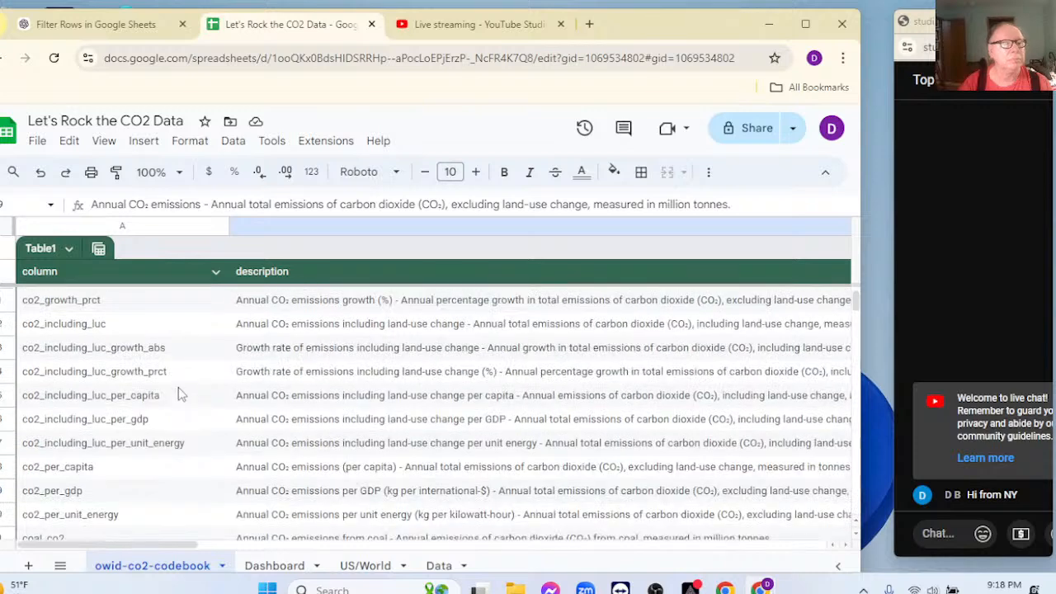
scroll(180, 394, up, 1)
scroll(178, 393, up, 1)
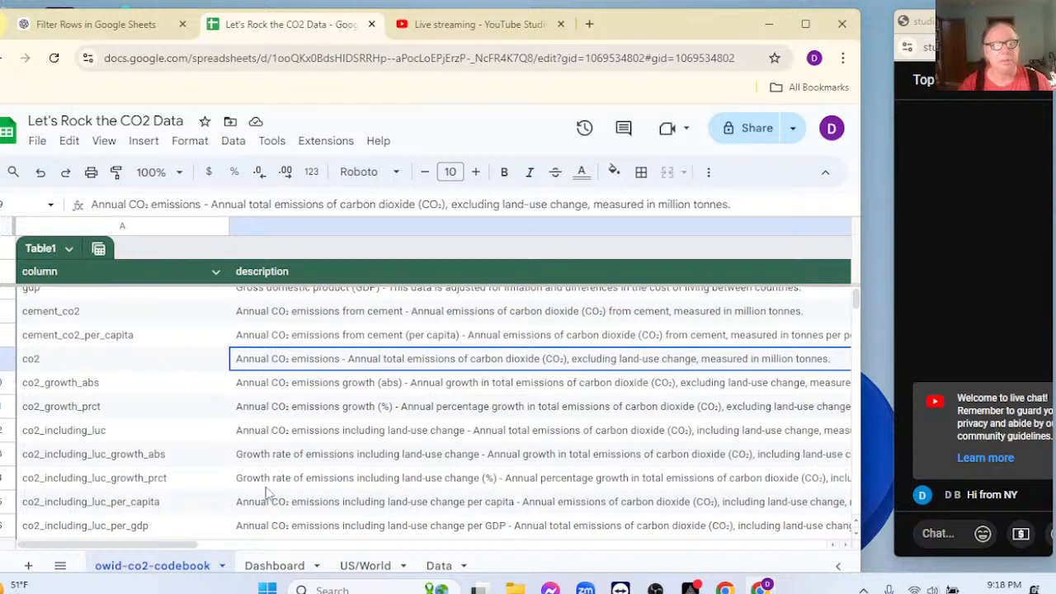
Create a pivot table on a new sheet from the US/World table, using Table3 as the data range
click(363, 566)
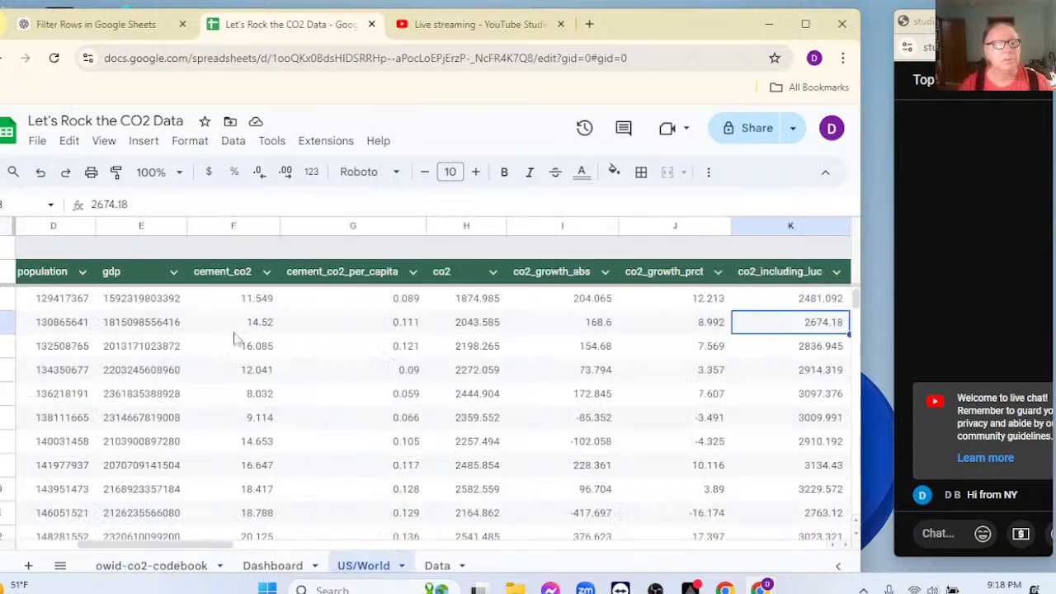
click(62, 301)
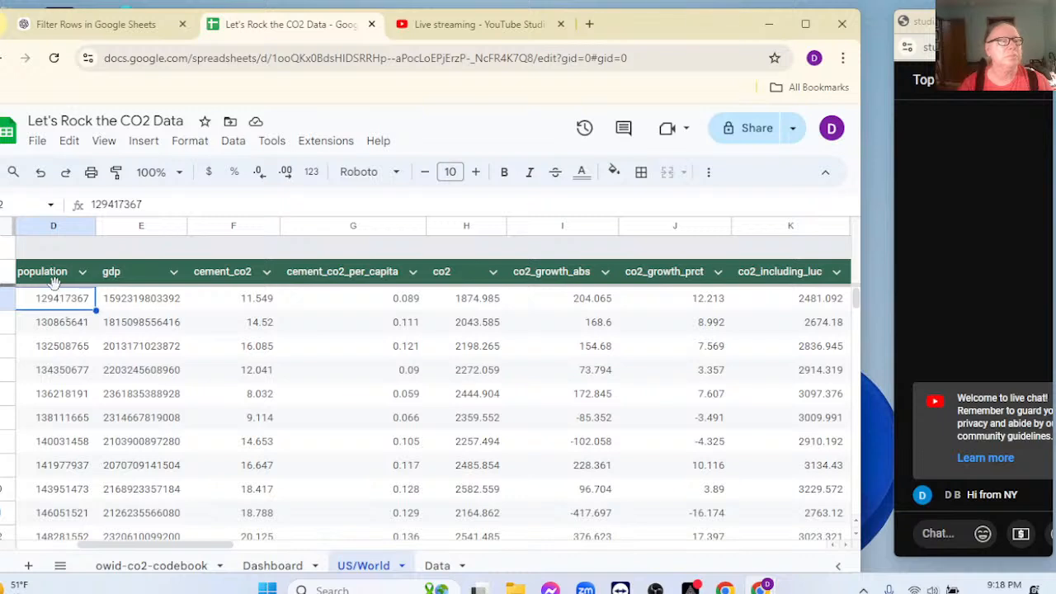
click(143, 141)
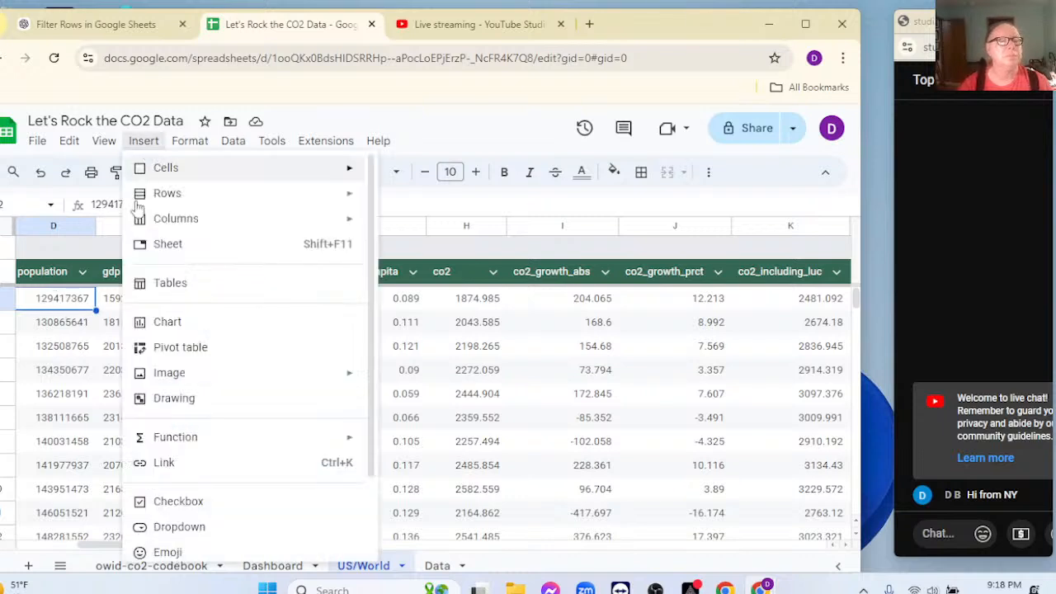
click(180, 347)
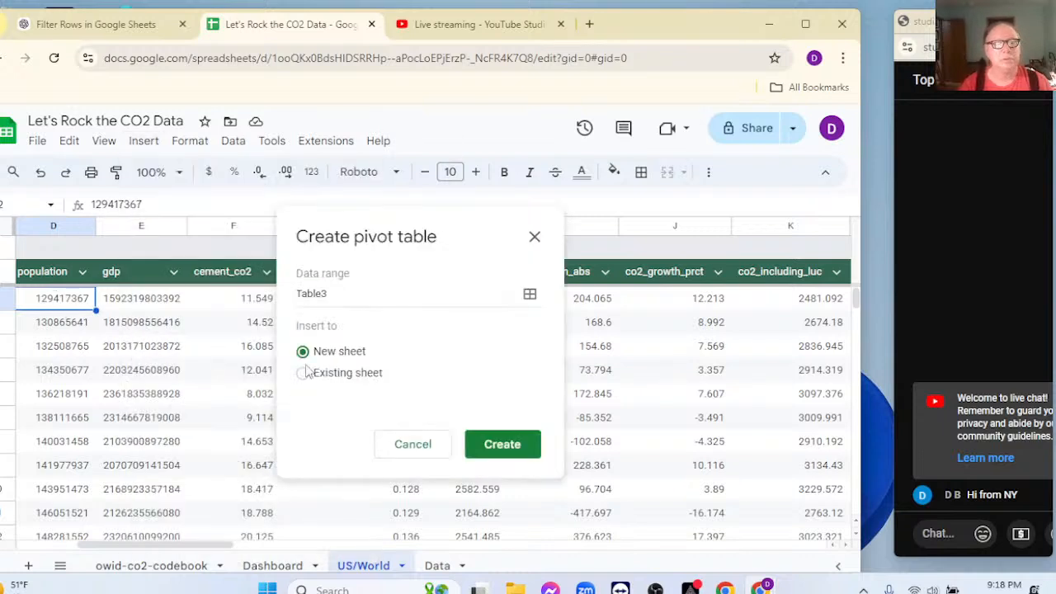
click(507, 450)
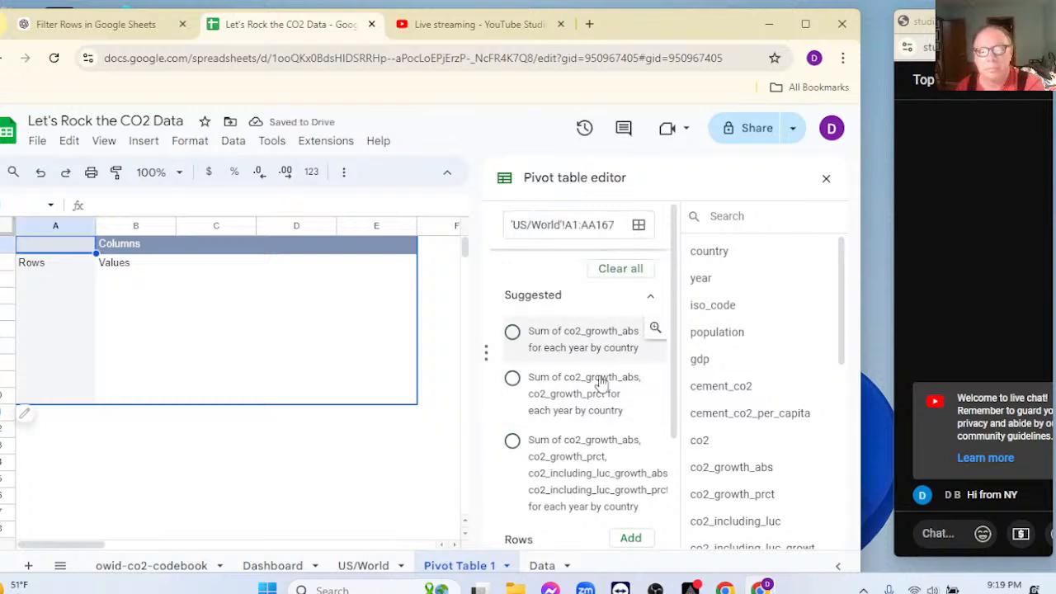
Clear the pivot table layout, collapse the suggested layouts and add year as the rows
scroll(607, 404, down, 2)
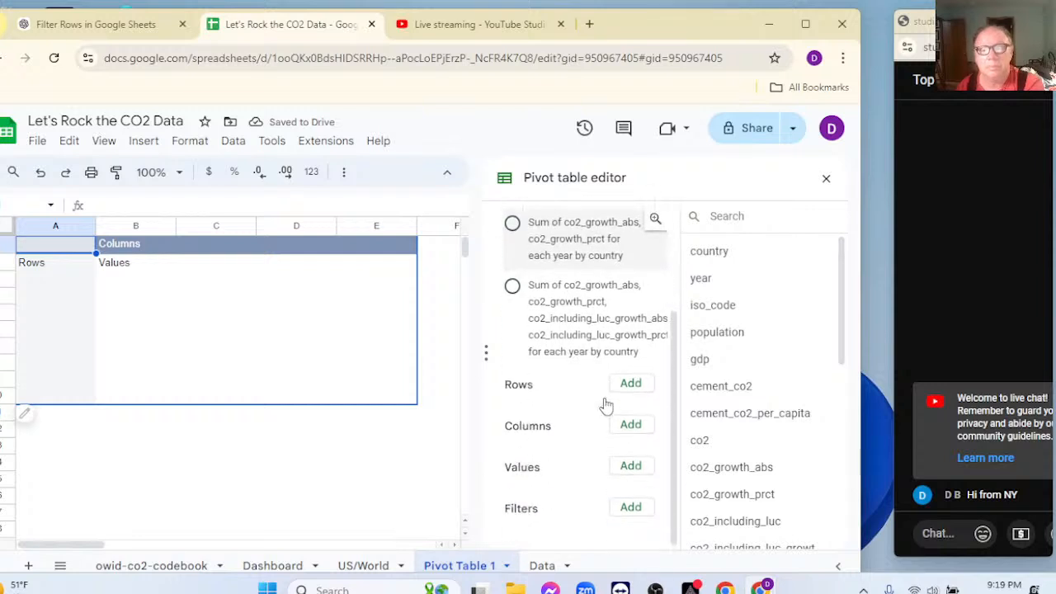
scroll(605, 404, up, 3)
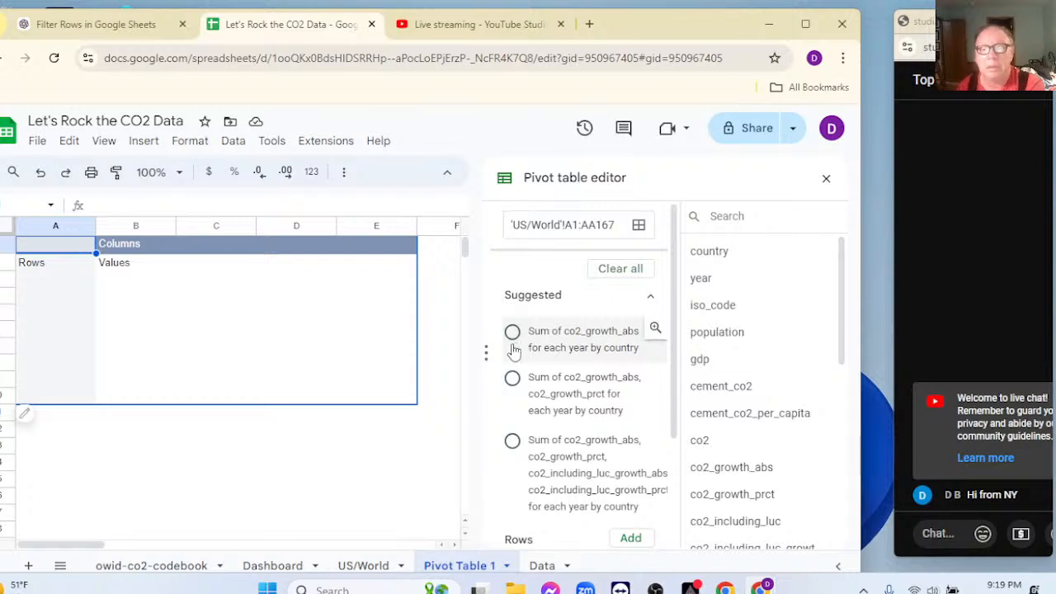
click(619, 272)
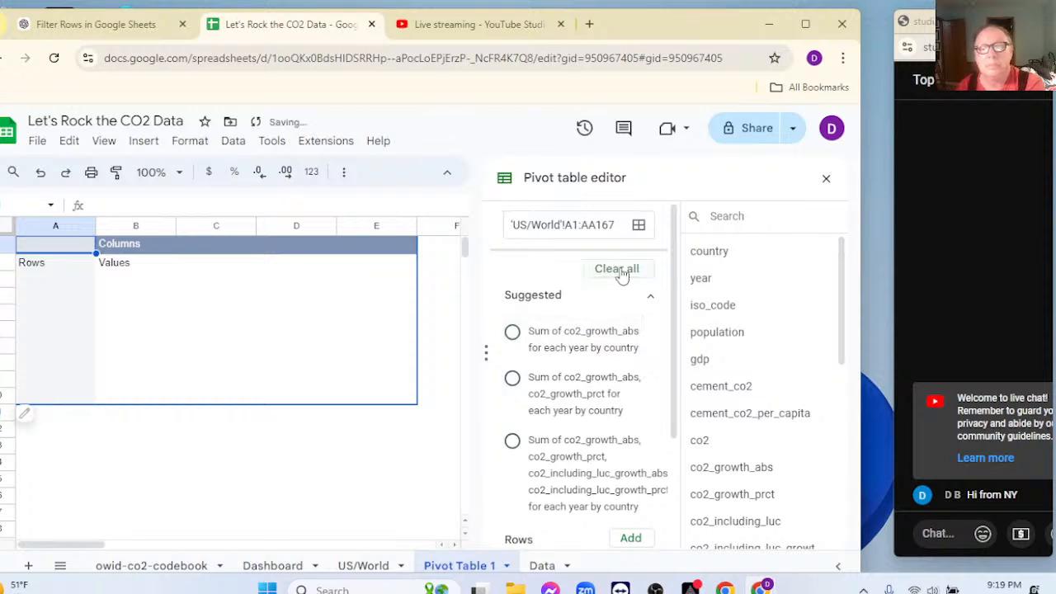
click(653, 299)
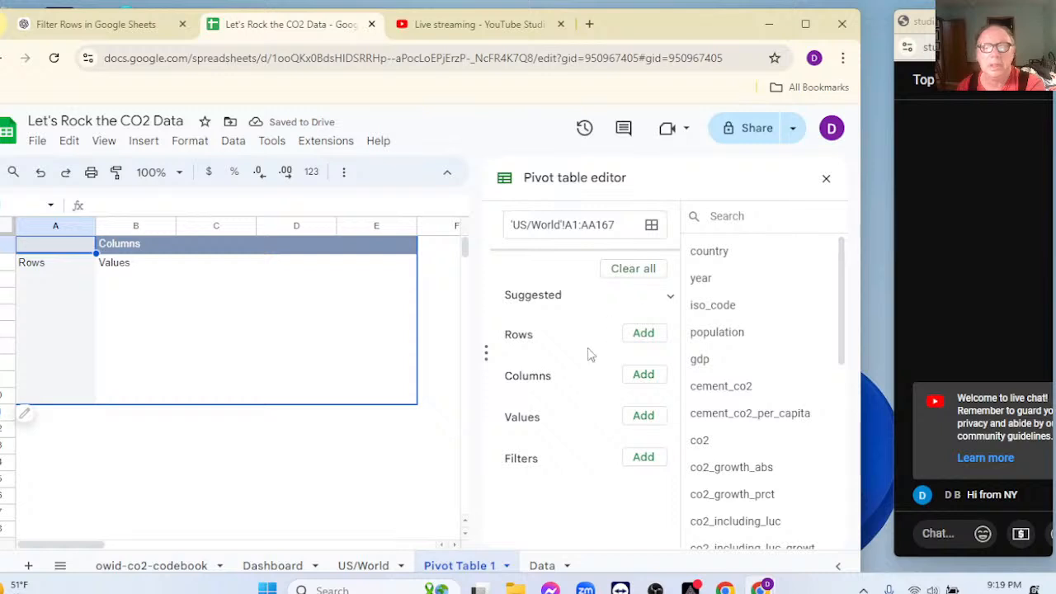
click(645, 332)
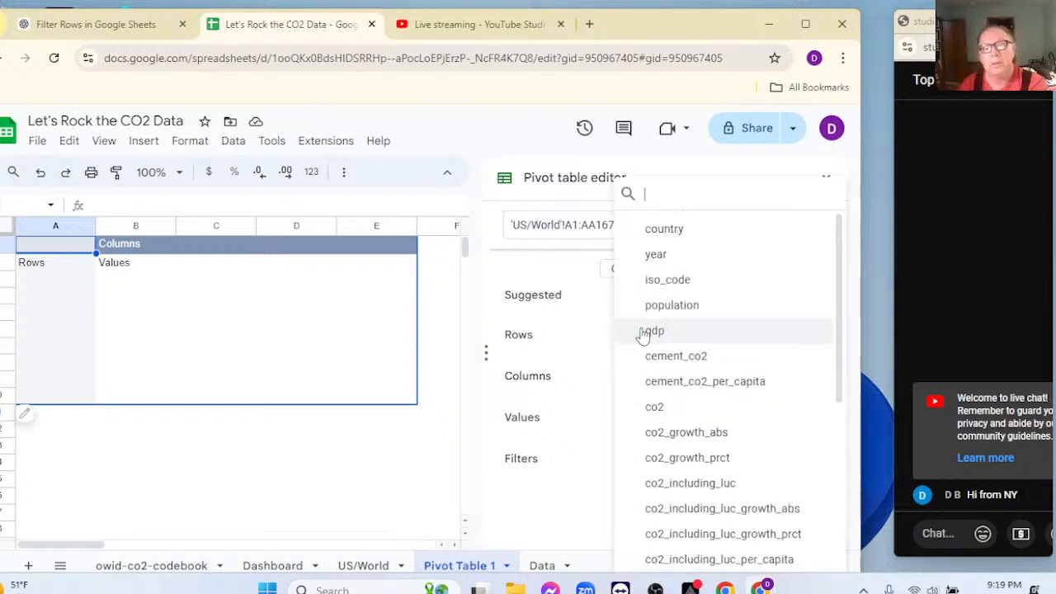
click(653, 255)
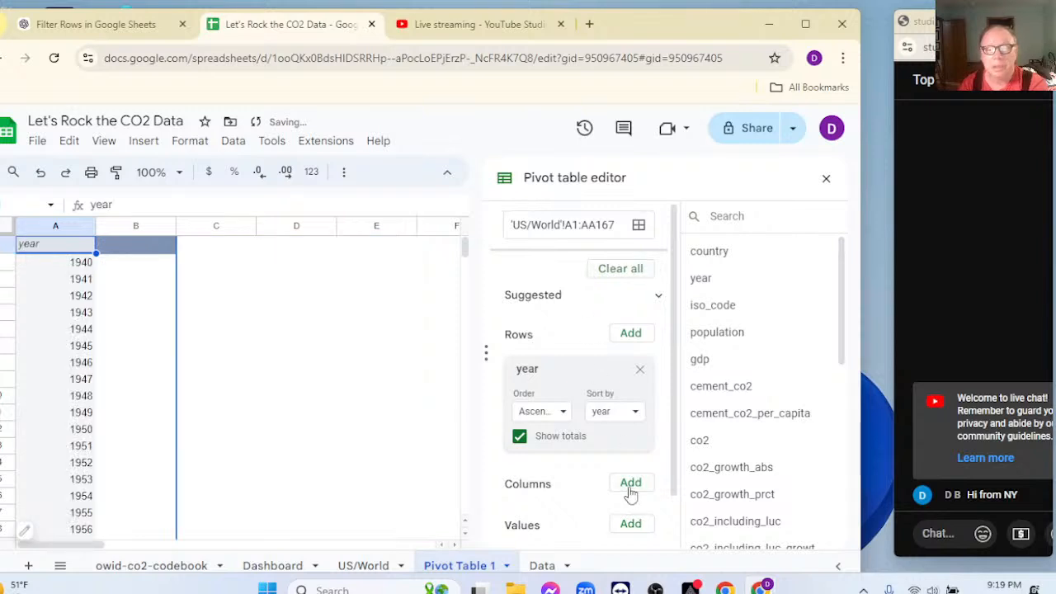
Add country as the pivot table's columns and turn off the totals for it
click(631, 483)
click(649, 231)
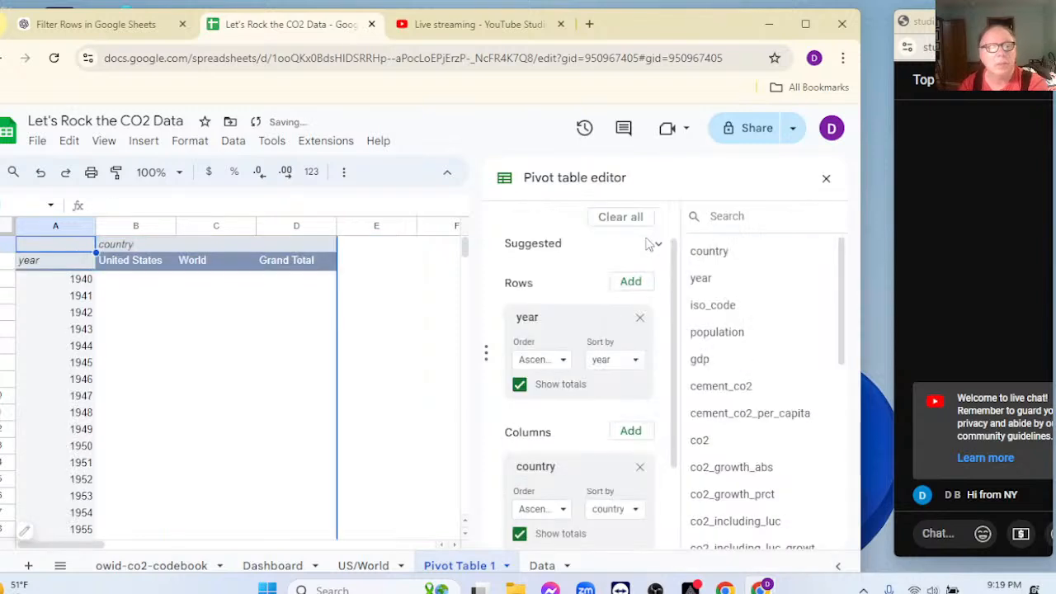
click(519, 534)
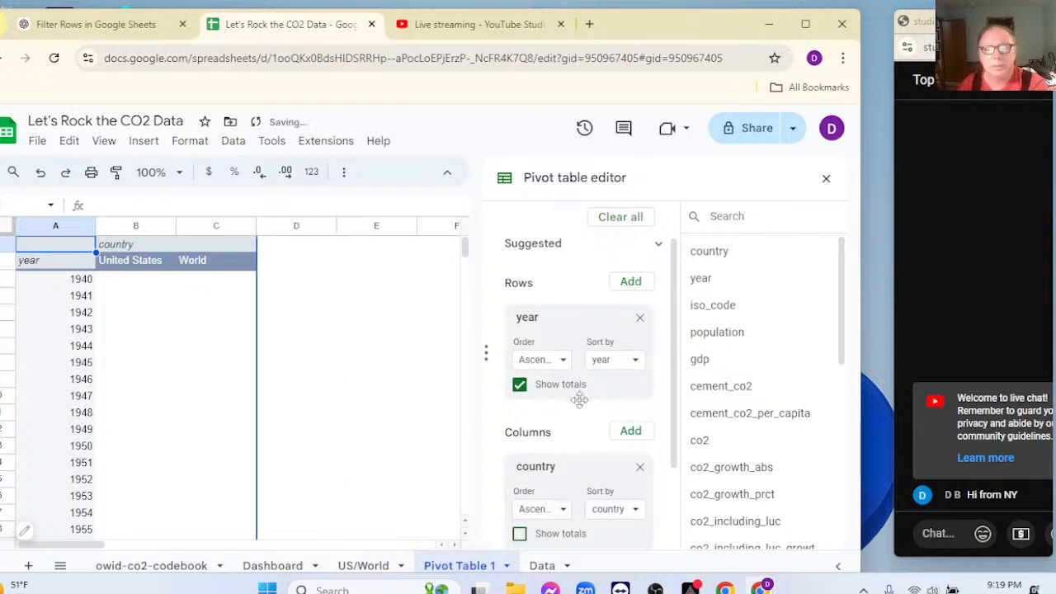
Add co2 as the pivot table's values and close the pivot table editor
scroll(586, 401, down, 2)
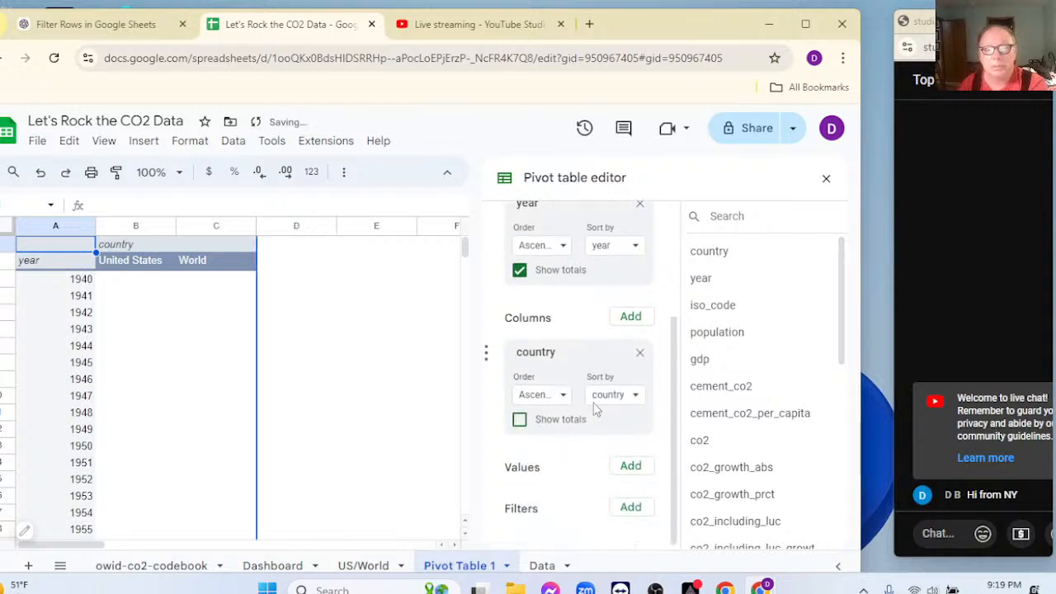
click(628, 467)
click(638, 448)
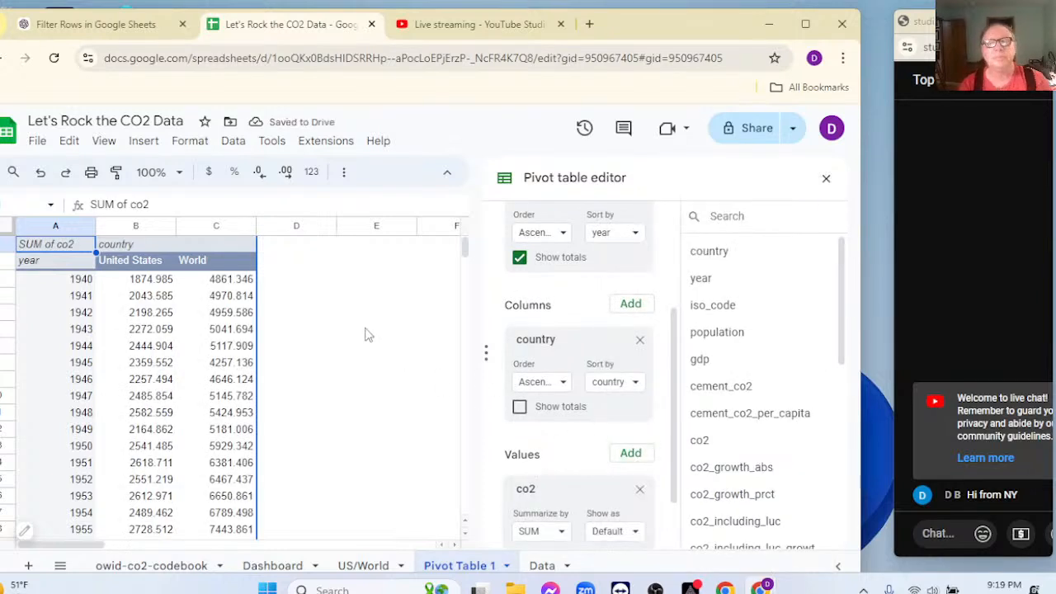
click(824, 179)
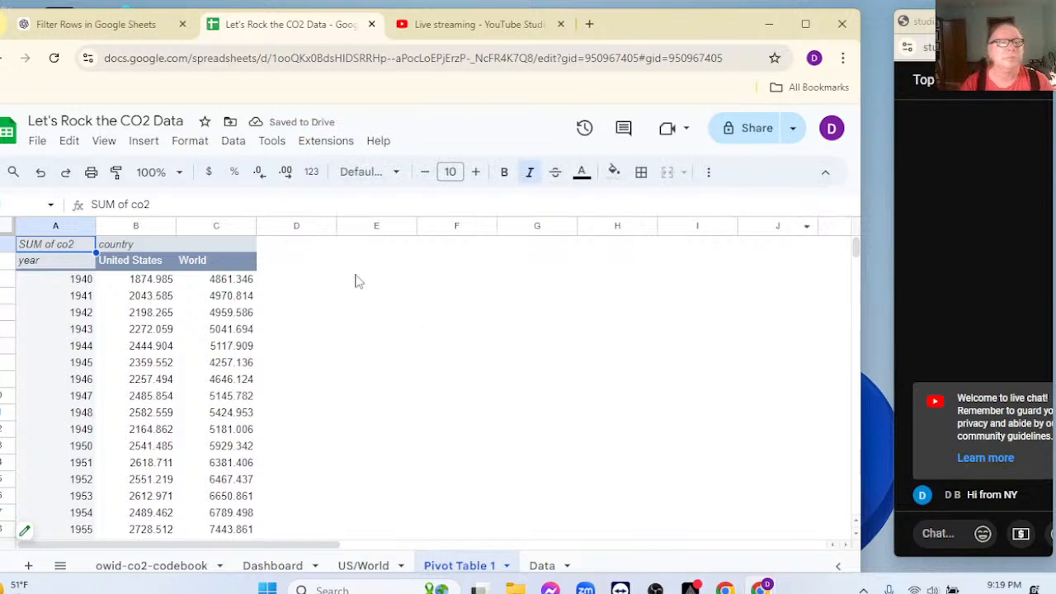
Enter the header Percent in cell D2, beside the pivot table's World column
click(302, 261)
text(Per)
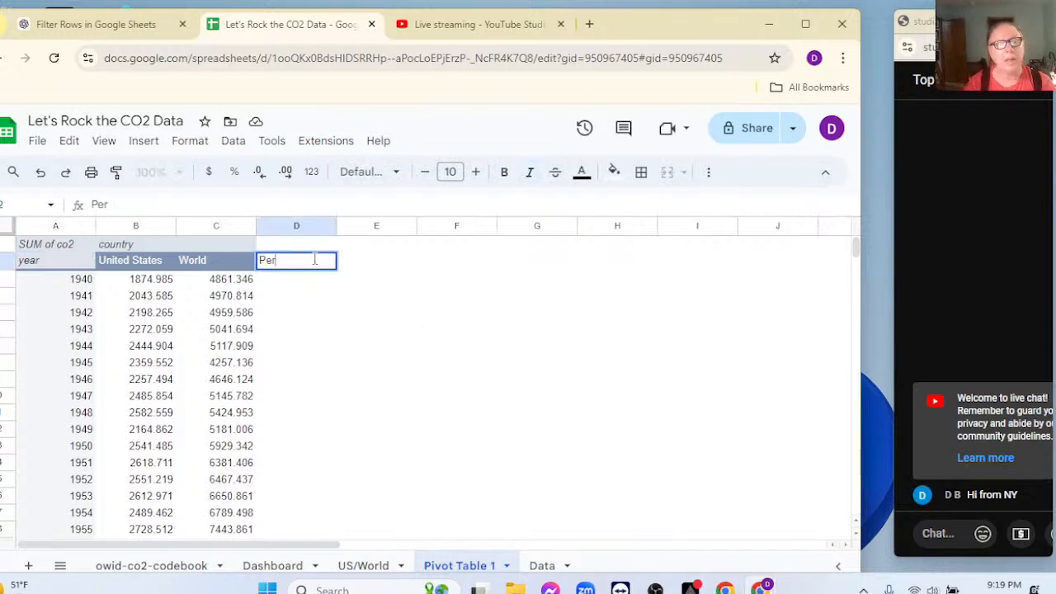
text(cent)
key(Return)
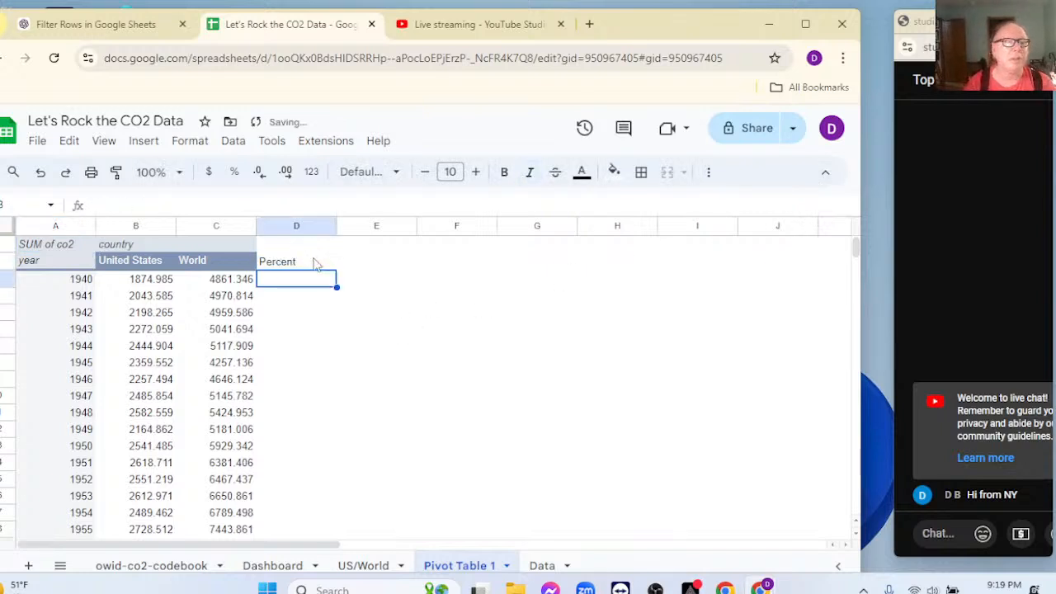
In D3, enter the formula =B3/C3 to divide the United States emissions by the World emissions
text(=)
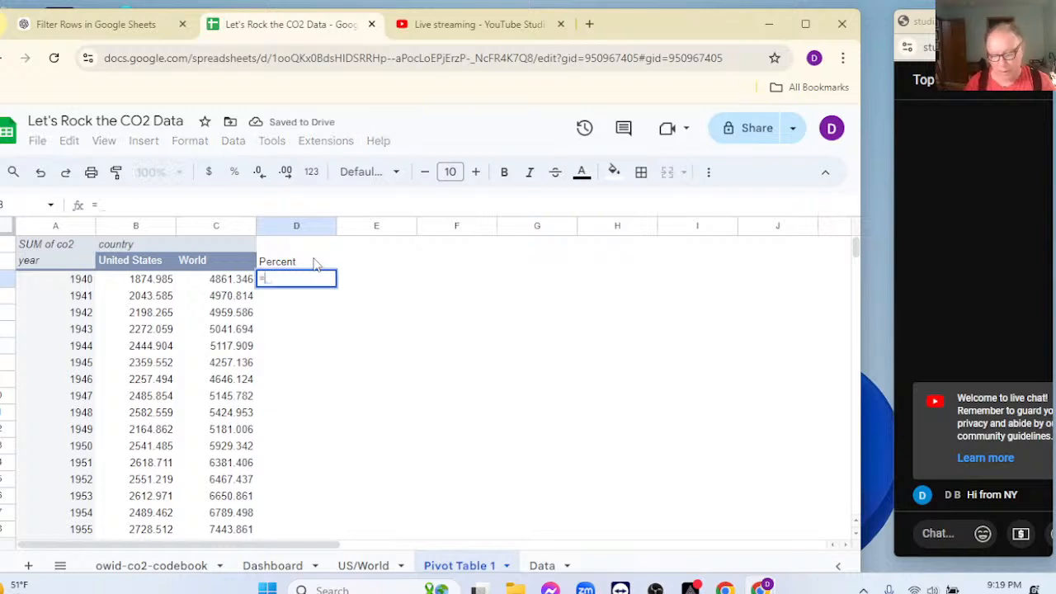
key(Left)
key(Left)
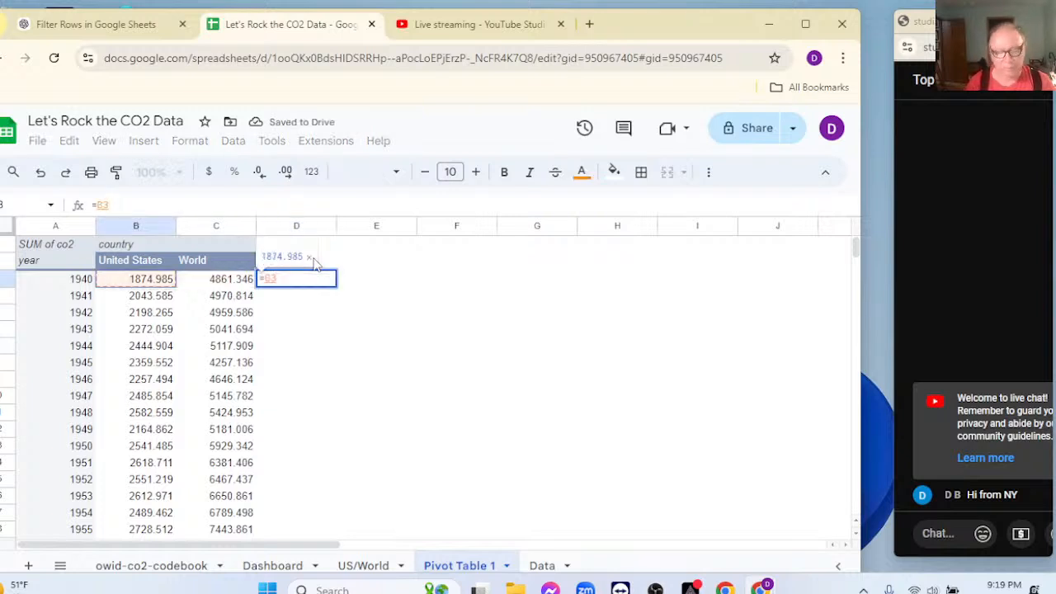
text(/)
key(Left)
key(Return)
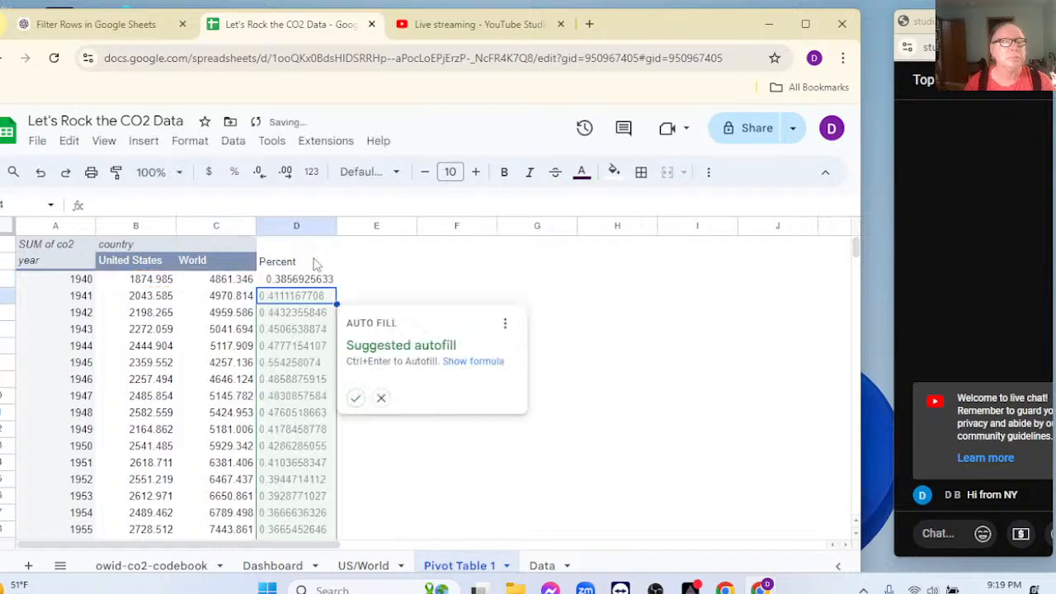
Format column D as a percentage with one decimal place and fill the D3 formula down the remaining years
click(284, 226)
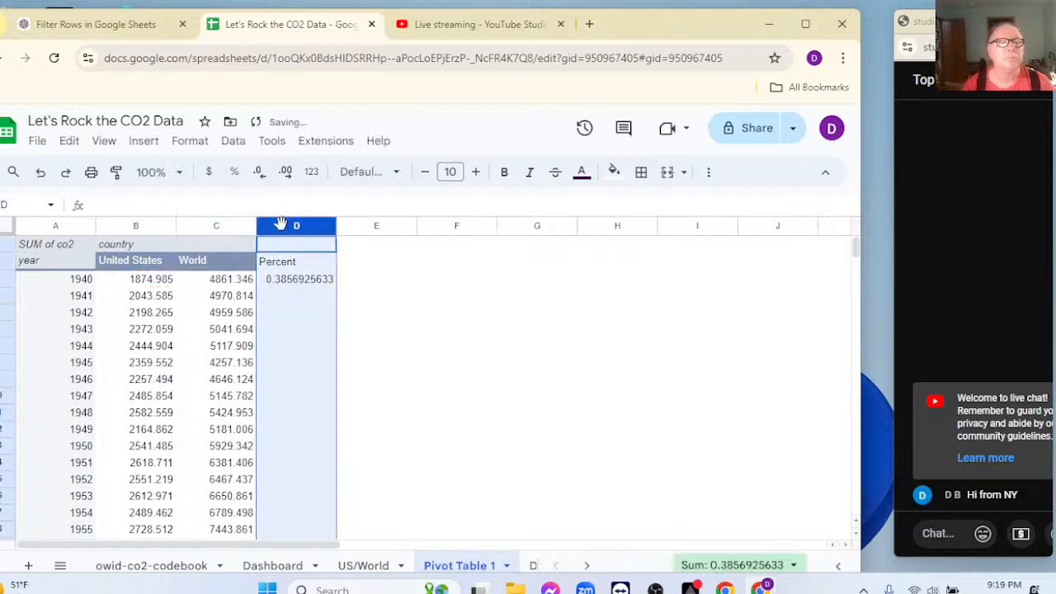
click(235, 175)
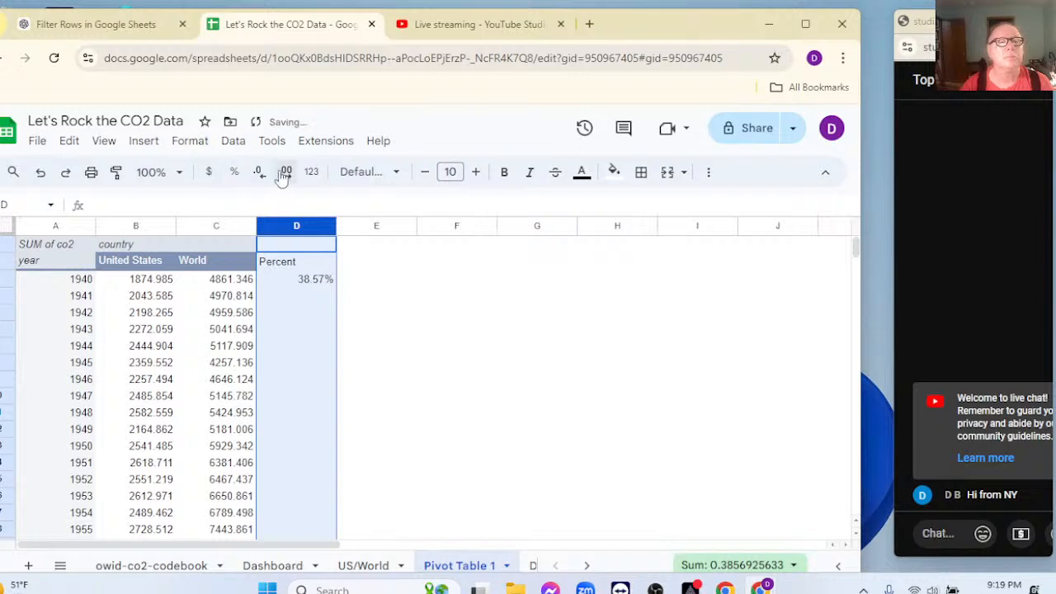
click(259, 175)
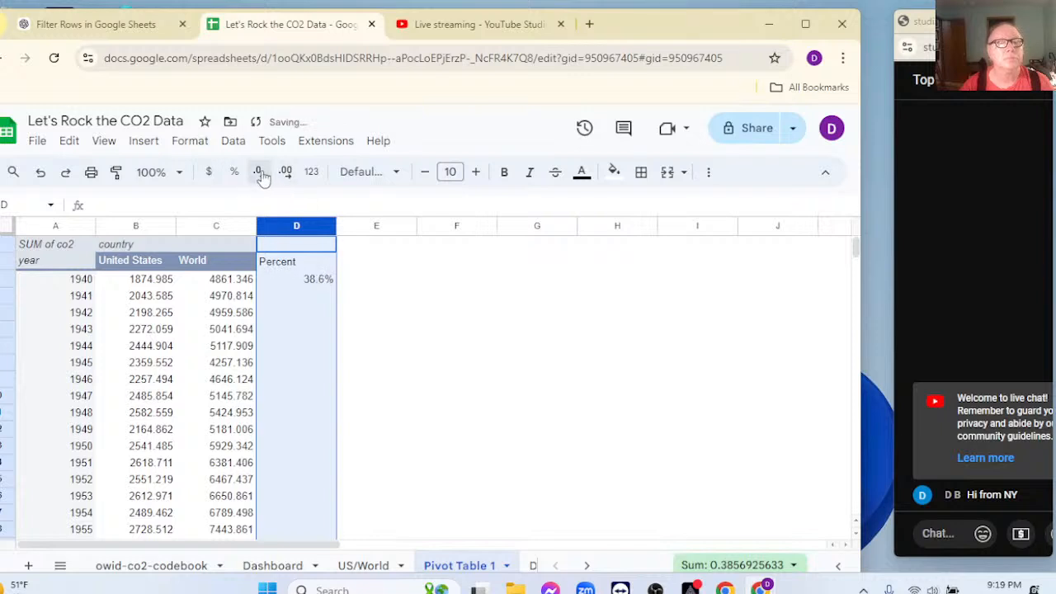
click(326, 280)
double_click(336, 287)
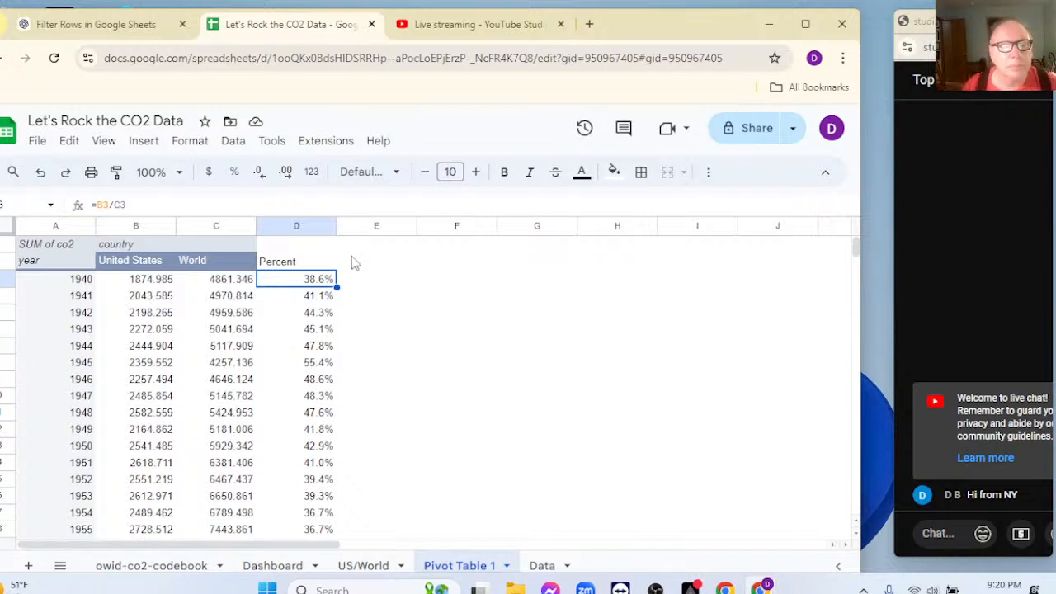
Enter the header Difference in cell E2, beside the Percent column
click(357, 263)
text(diff)
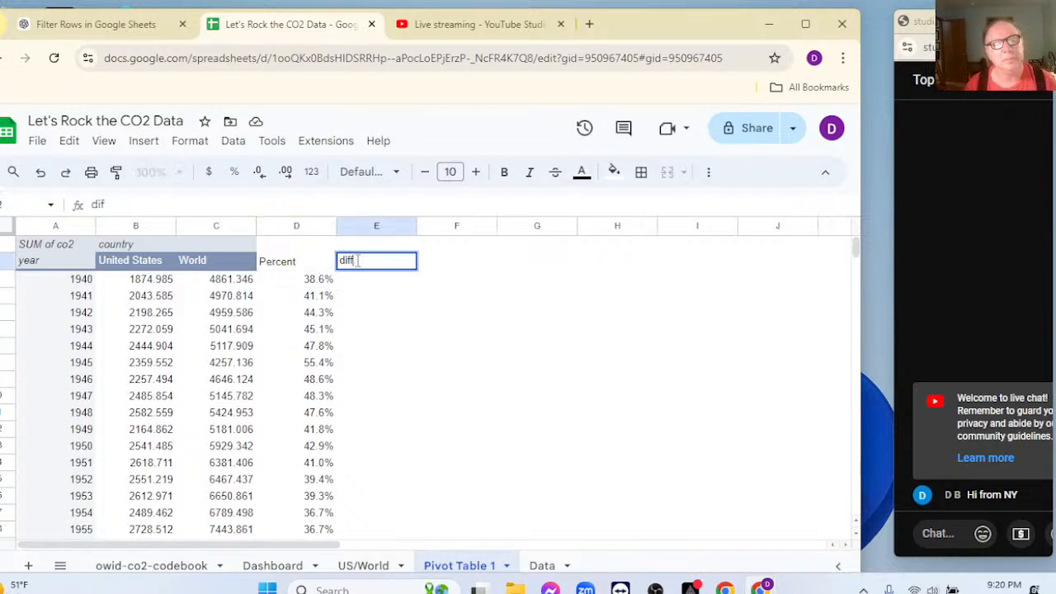
text(erence)
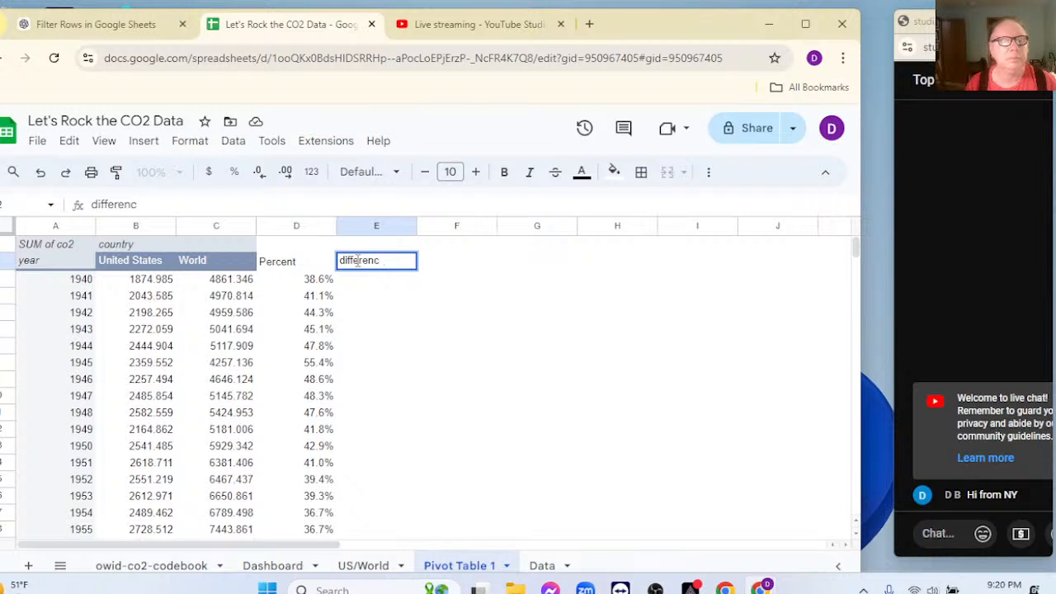
key(BackSpace)
key(BackSpace)
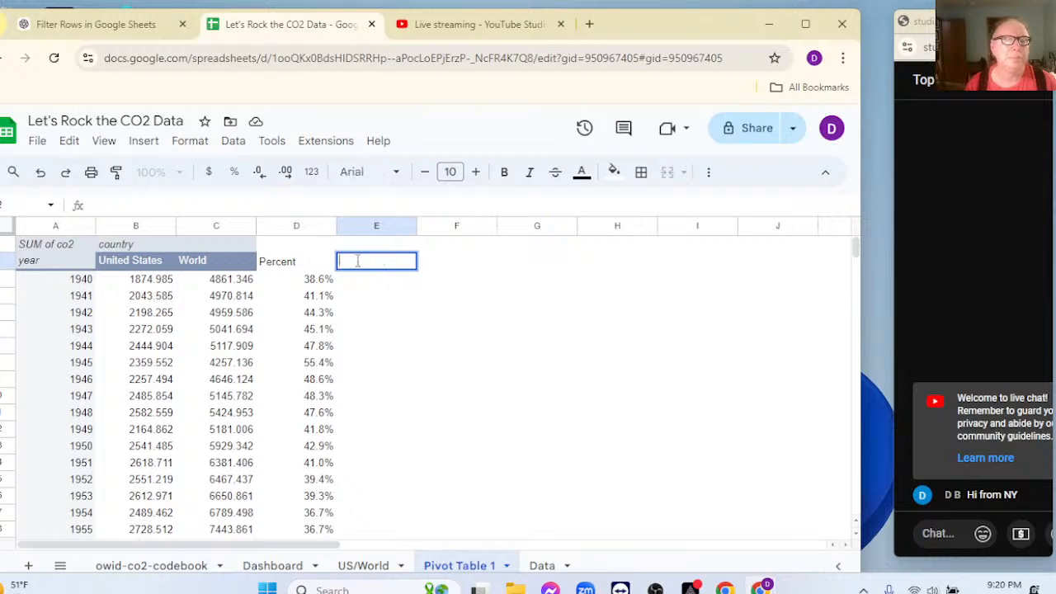
text(ifference)
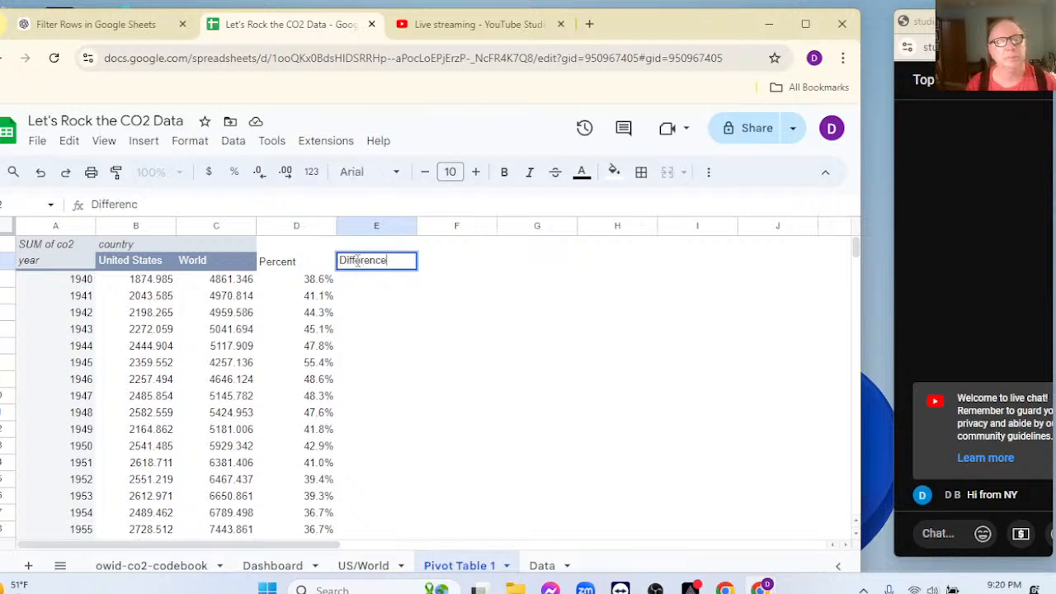
key(Return)
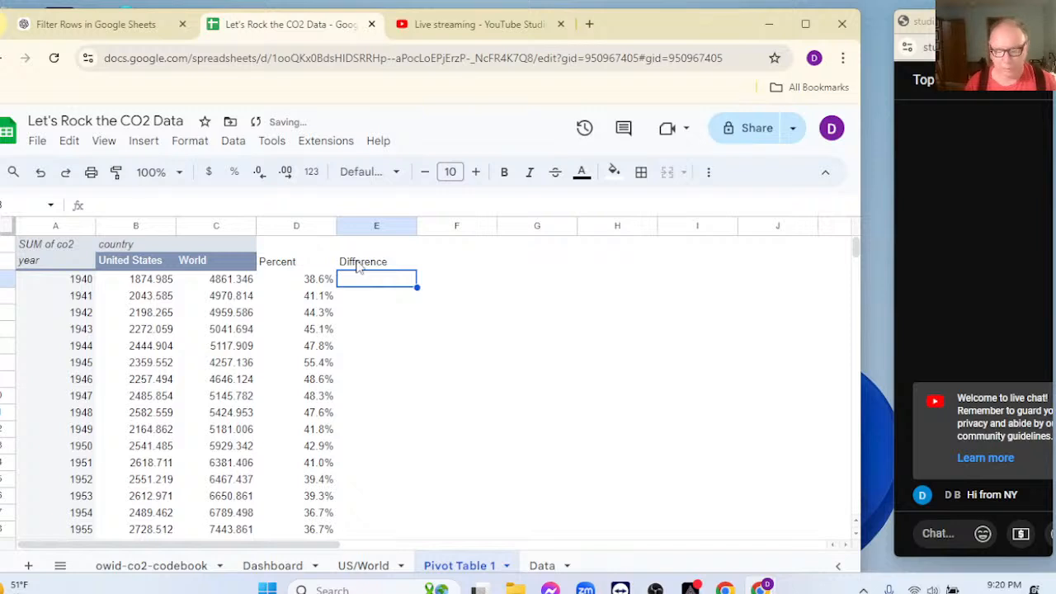
In E3, enter the formula =C3-B3 and accept the suggested autofill for the remaining years
text(=)
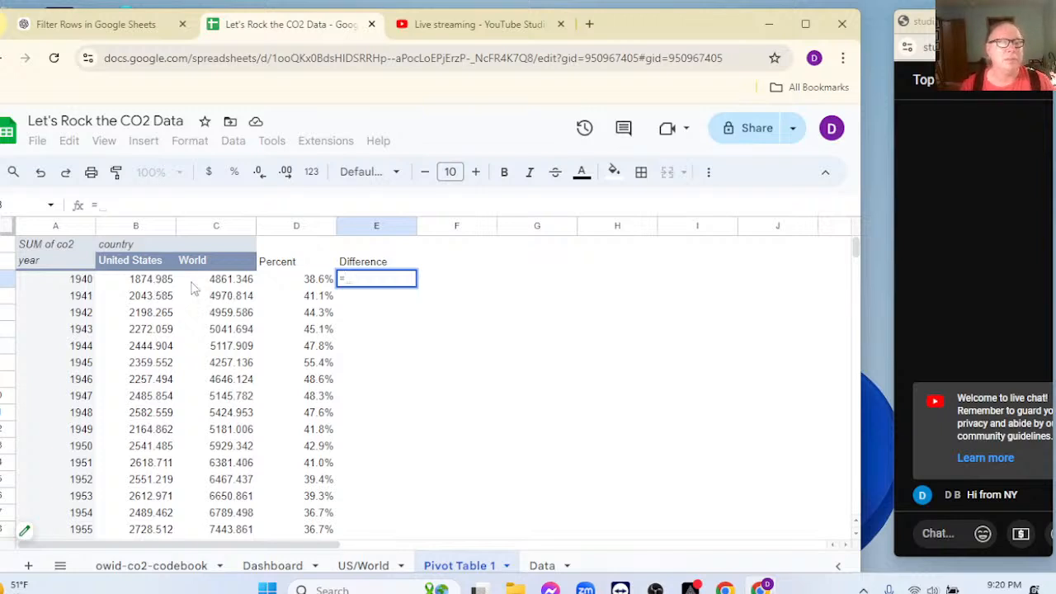
click(223, 281)
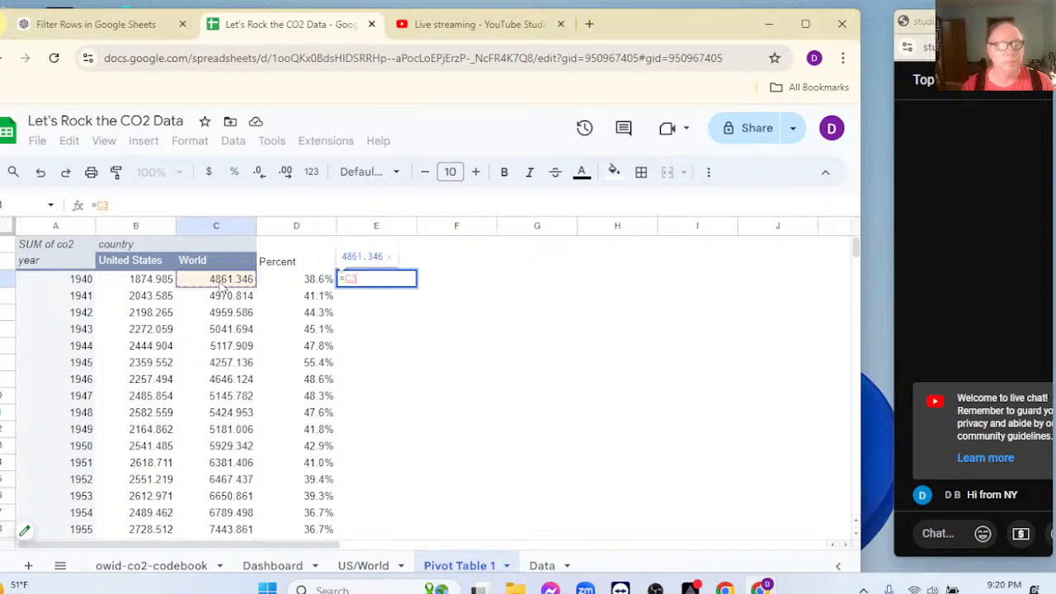
text(-)
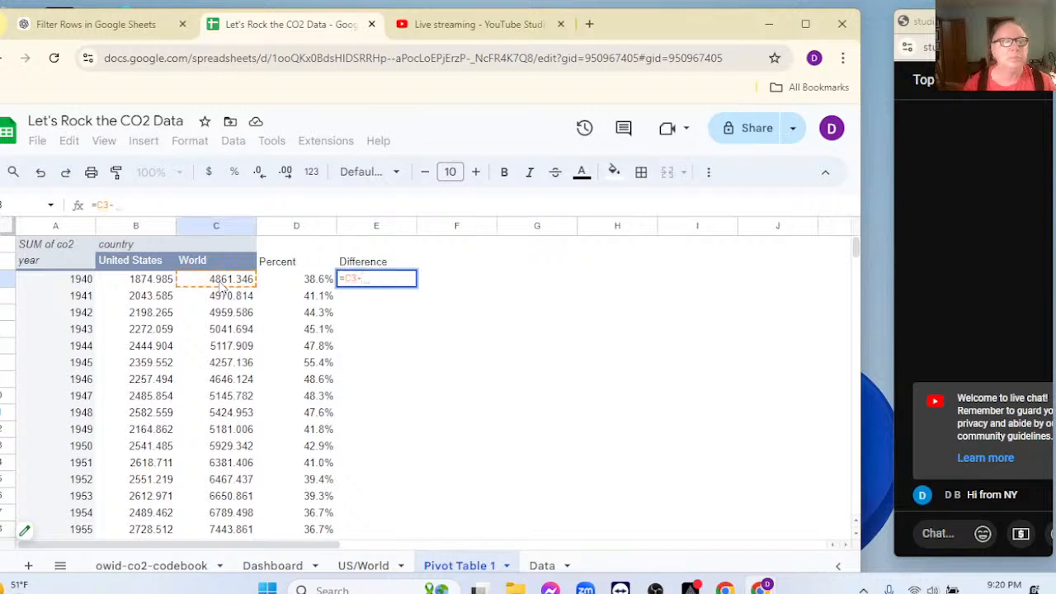
click(161, 284)
key(Return)
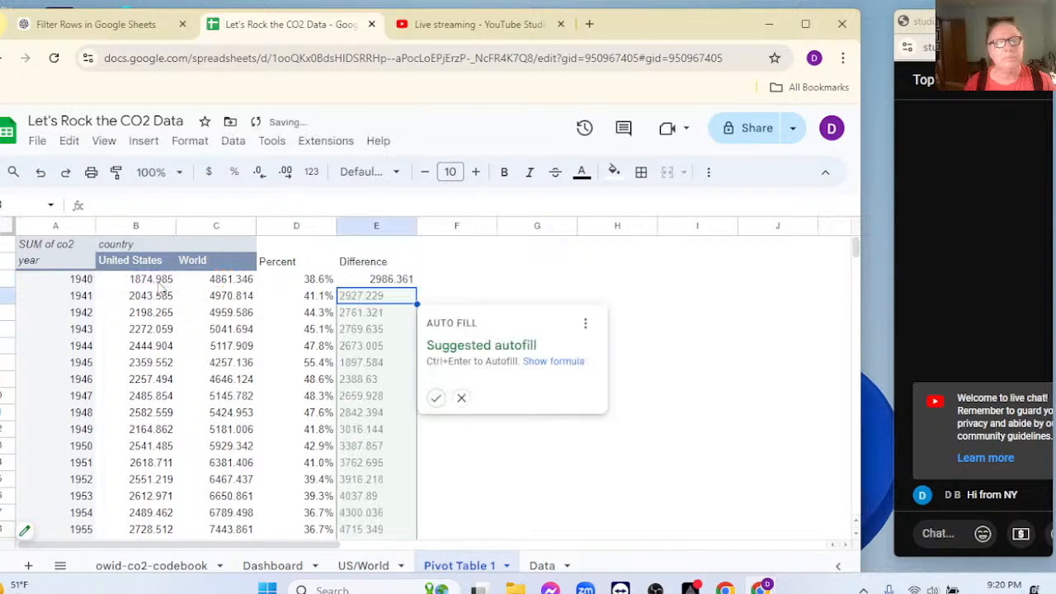
click(436, 397)
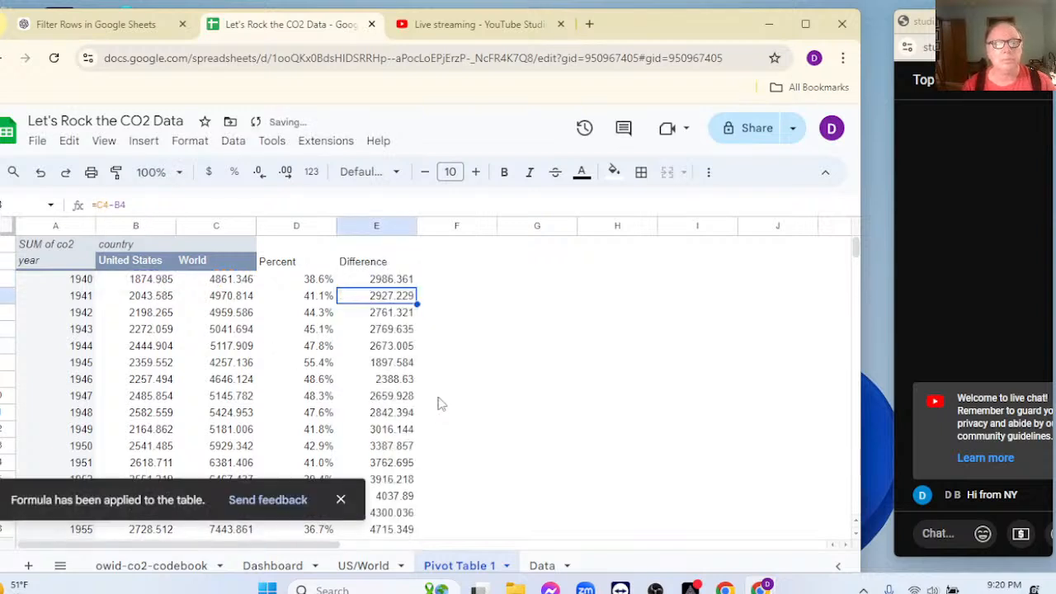
Reduce the values in the Difference column E to one decimal place
click(361, 231)
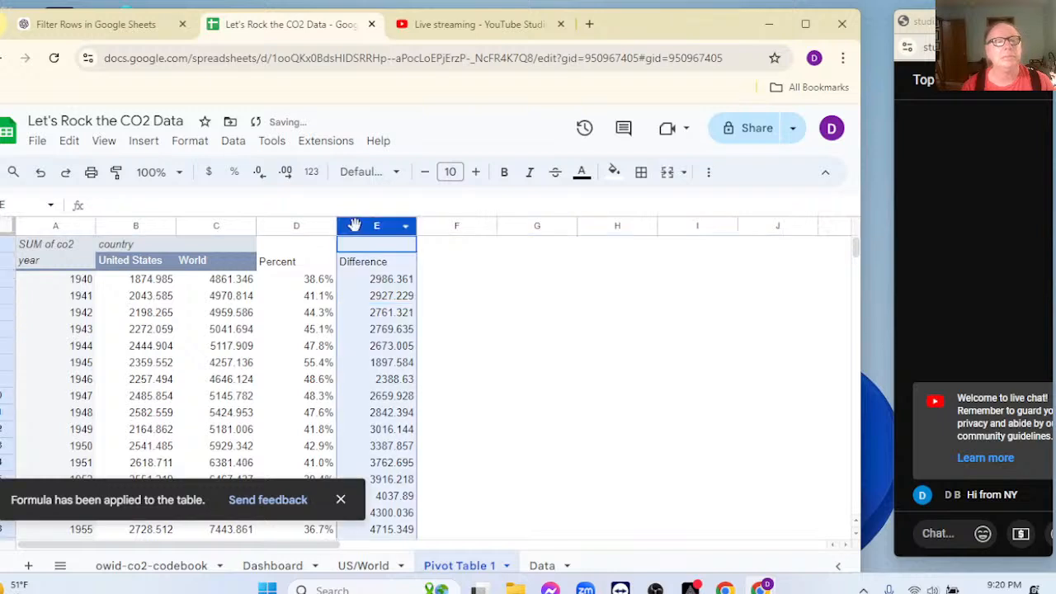
click(258, 173)
click(258, 174)
click(487, 313)
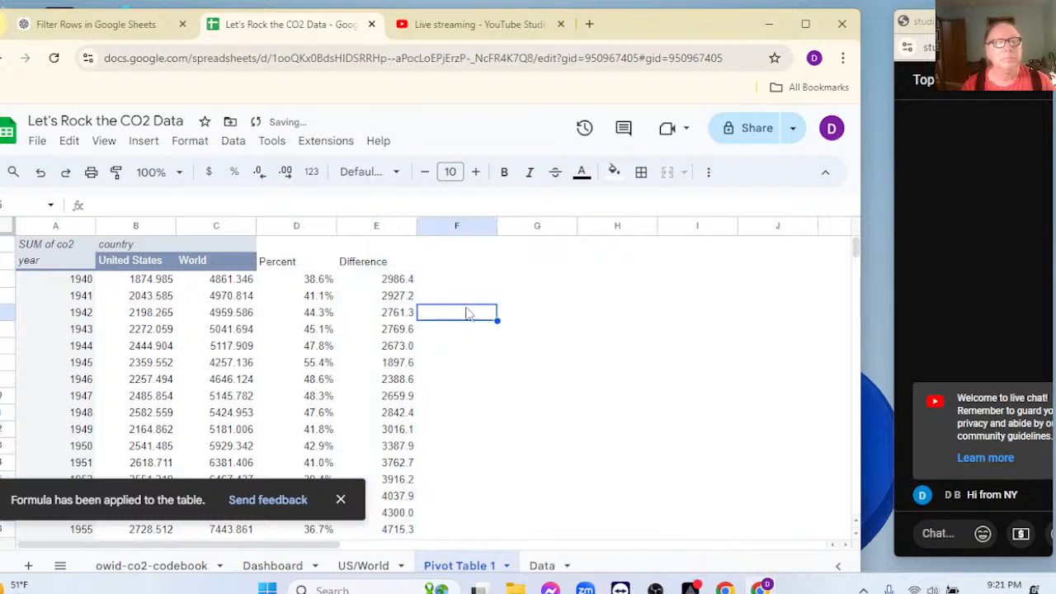
click(389, 281)
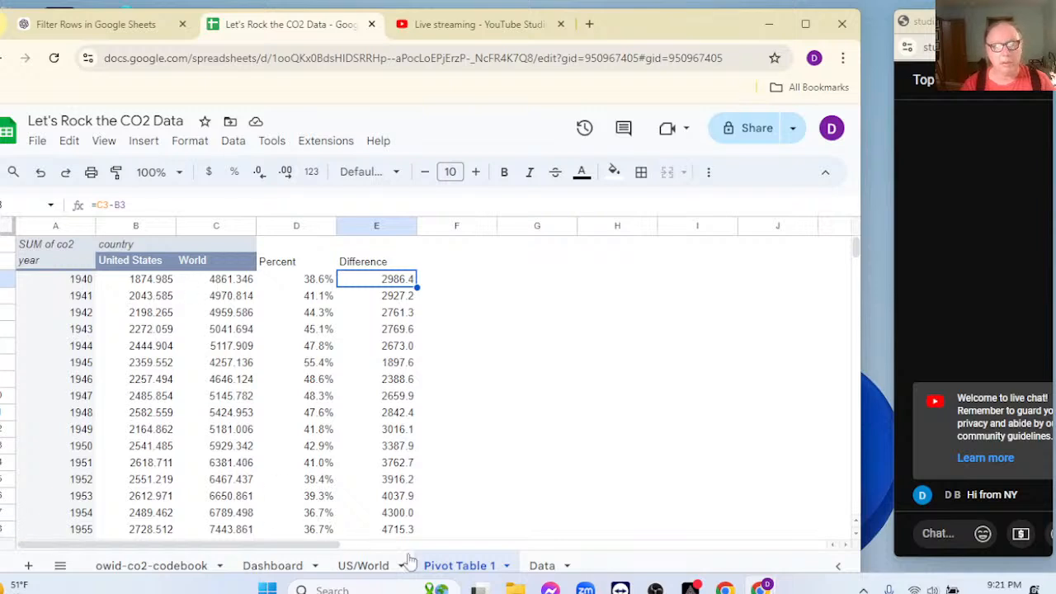
Rename the Pivot Table 1 sheet as CO2 Pivot
double_click(438, 568)
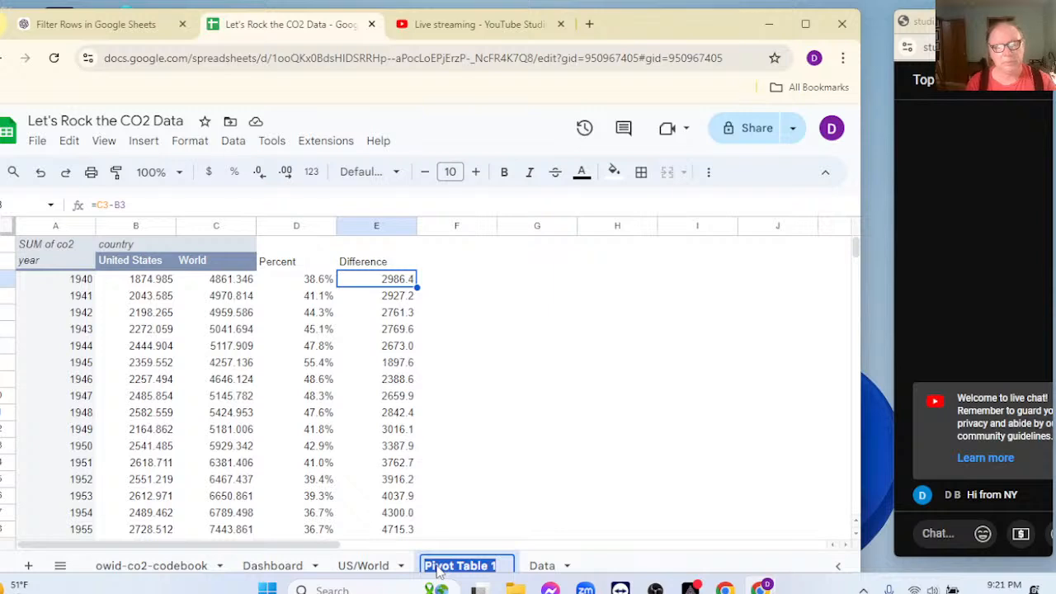
text(C)
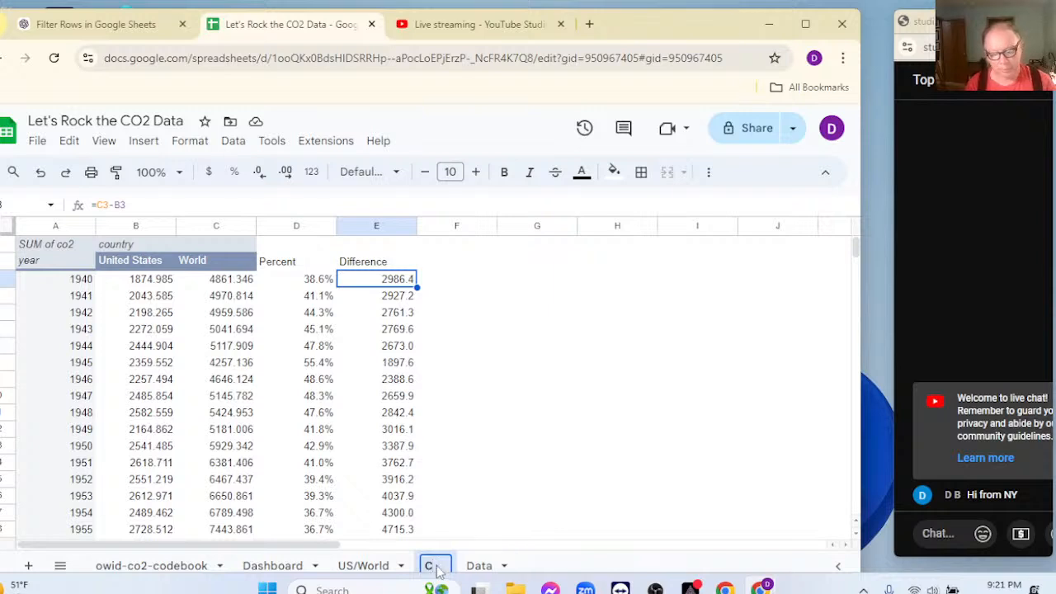
text(o)
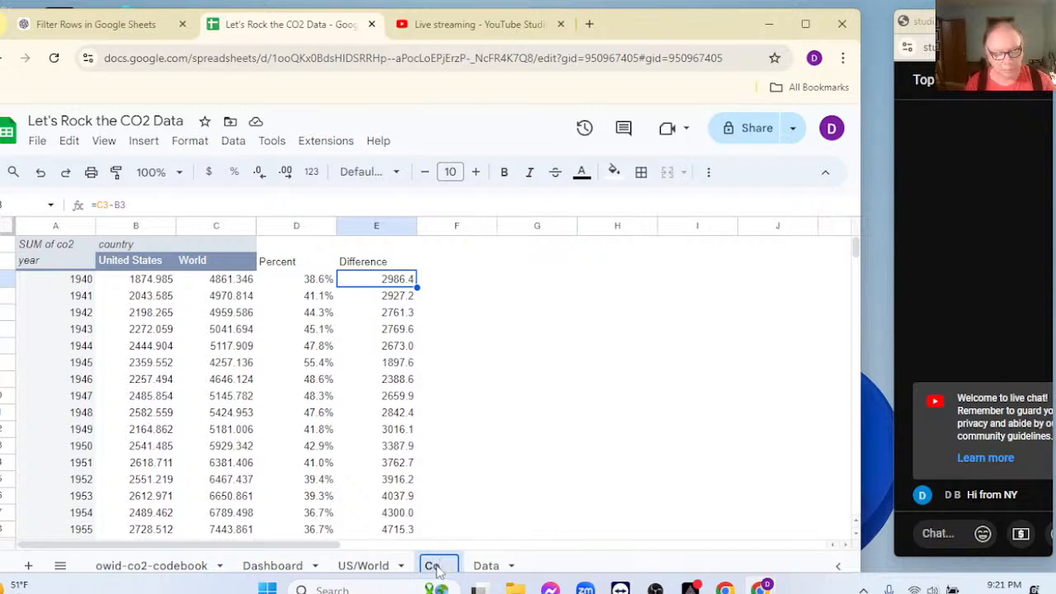
key(BackSpace)
text(O2)
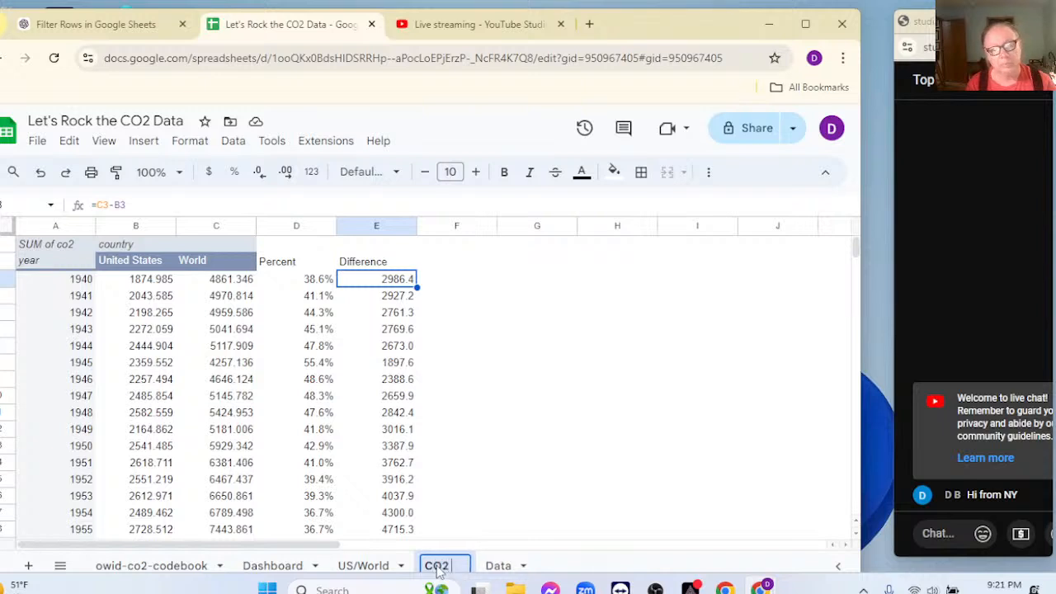
text( Pivot)
key(Return)
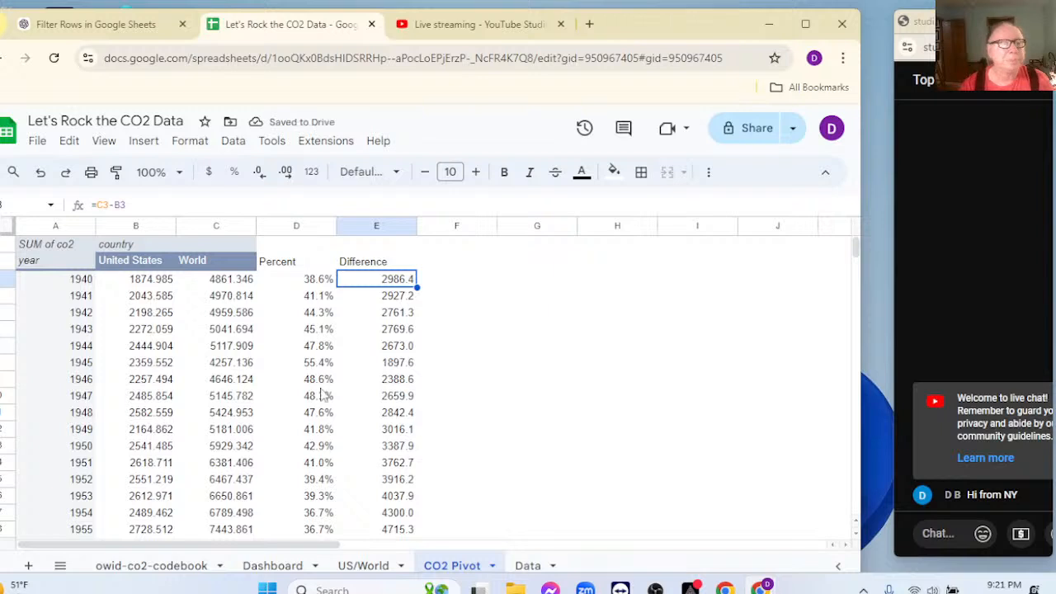
click(72, 282)
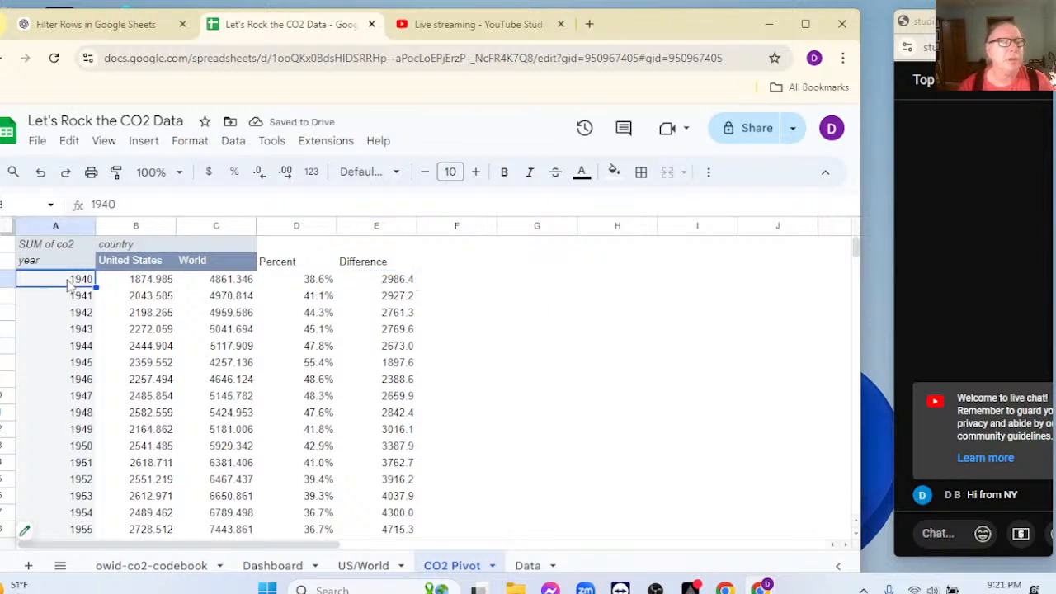
click(140, 141)
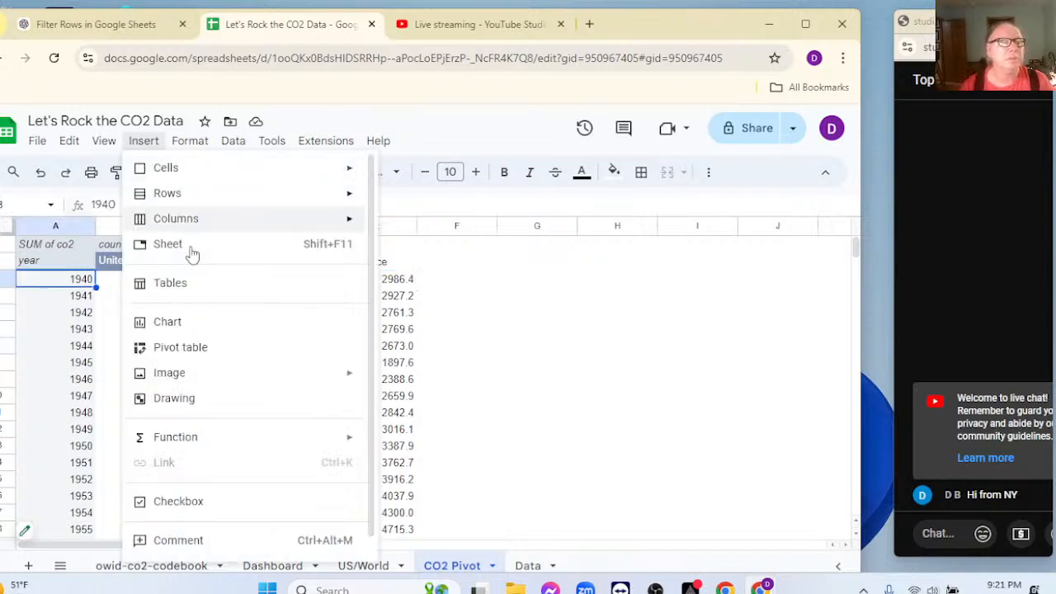
click(197, 328)
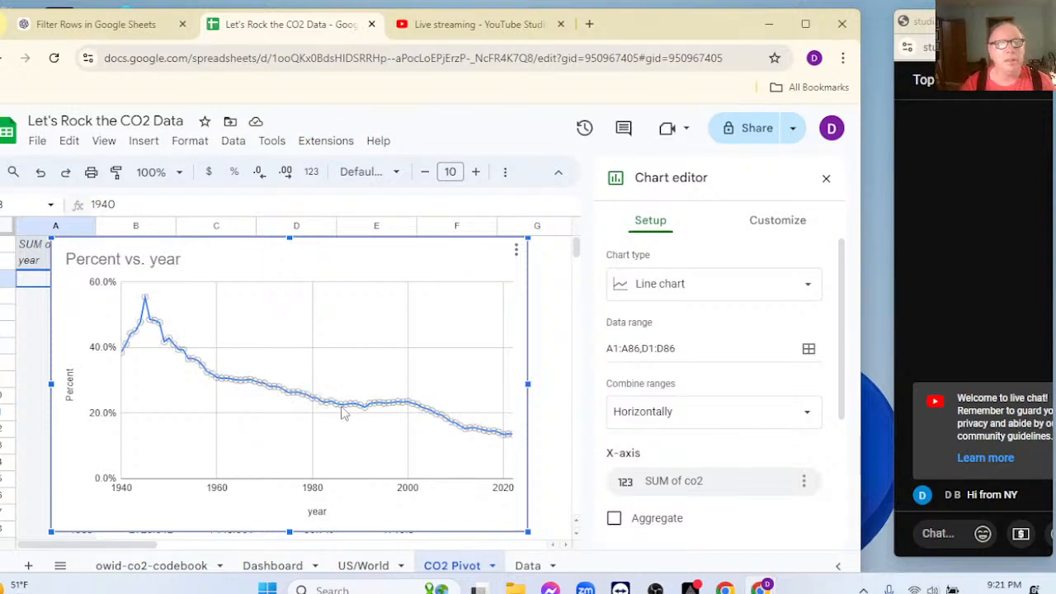
key(Delete)
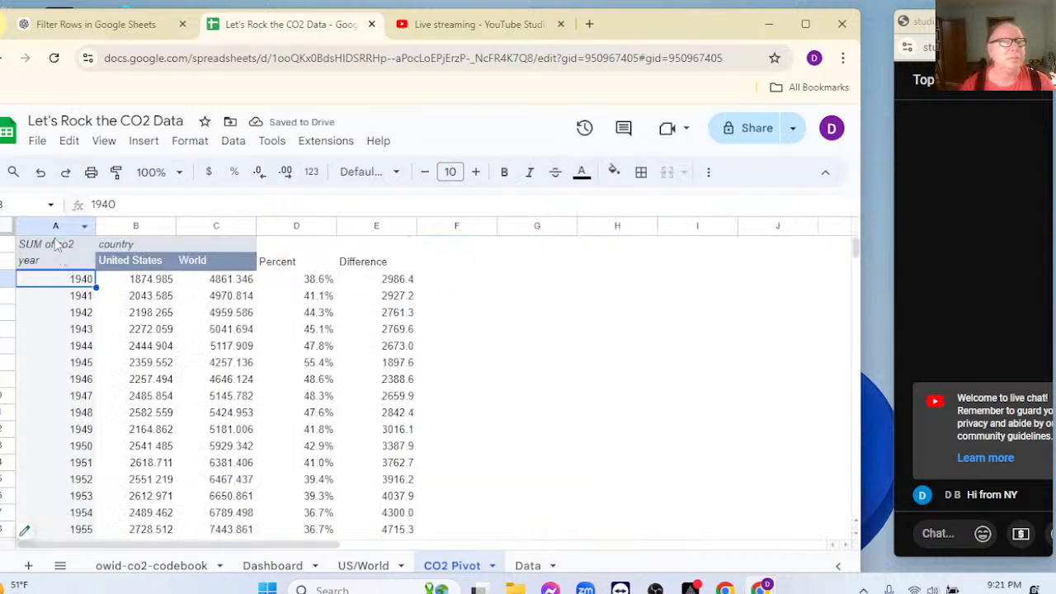
Try a line chart of United States and World emissions from columns A to C with aggregation by year, and delete it
click(19, 224)
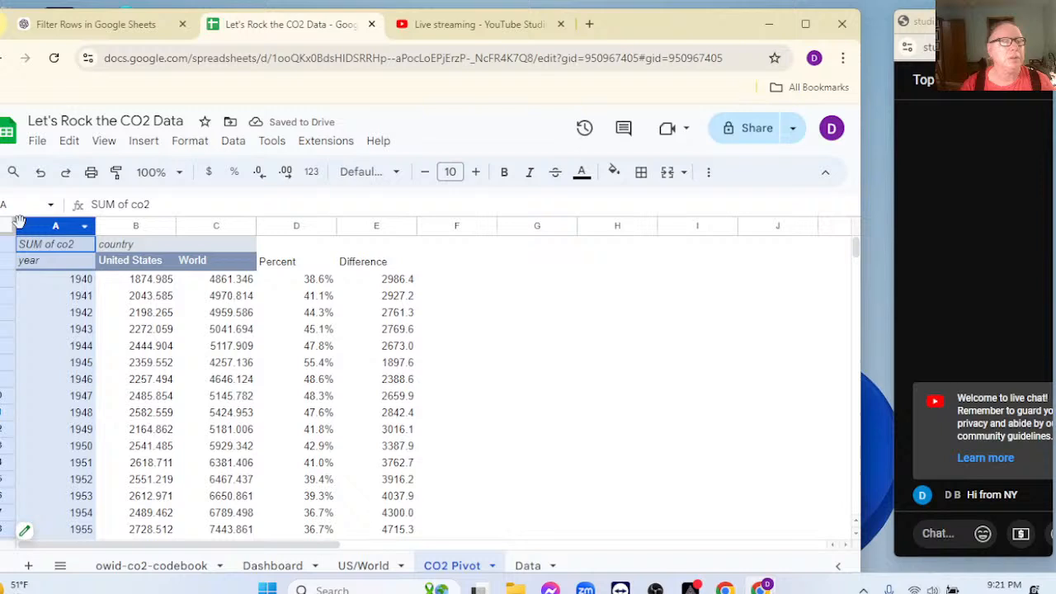
ctrl+click(112, 225)
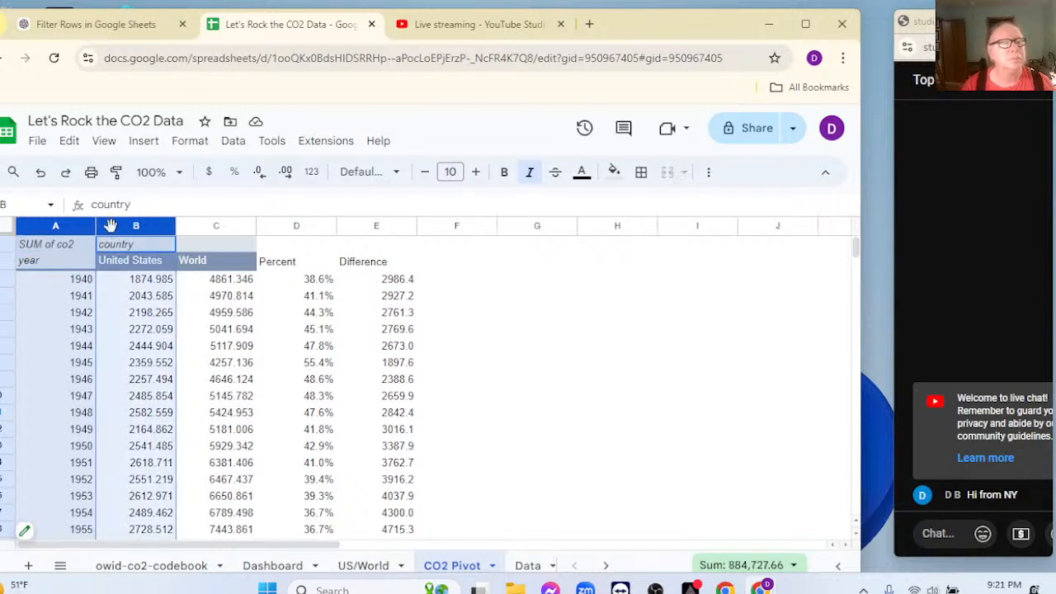
ctrl+click(193, 225)
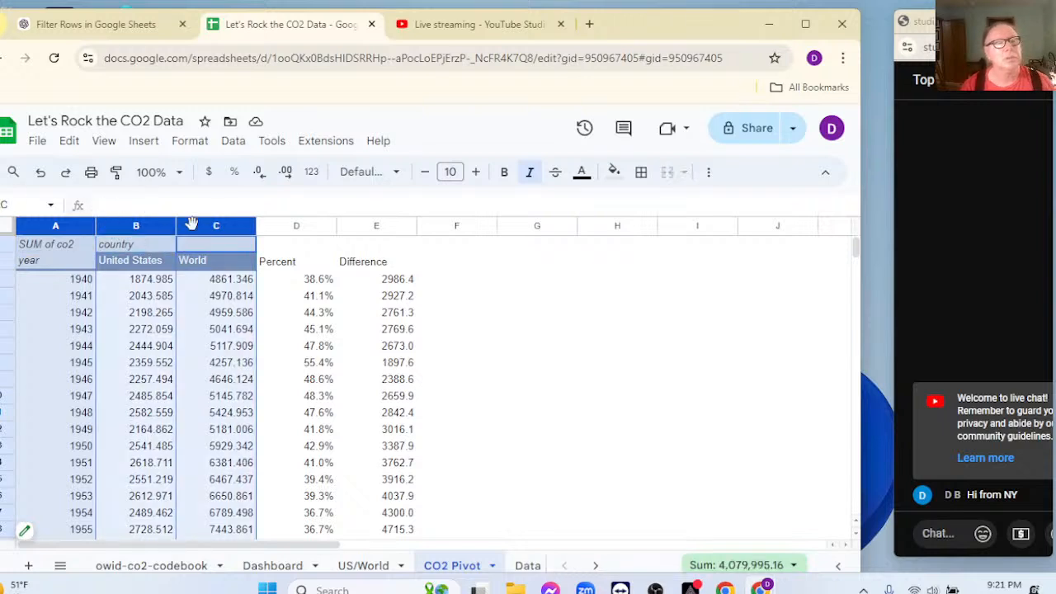
click(143, 141)
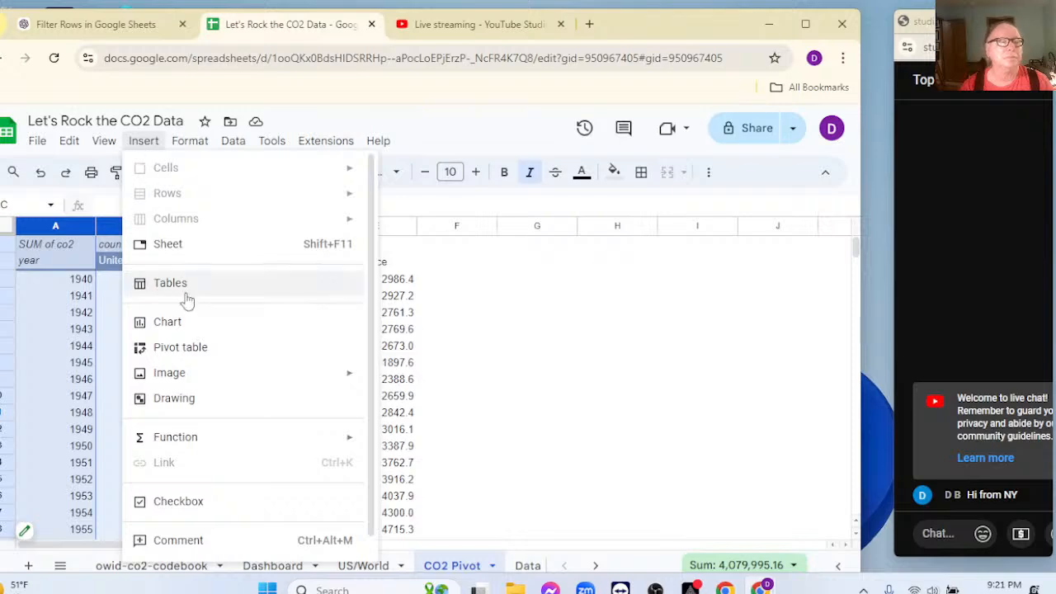
click(168, 322)
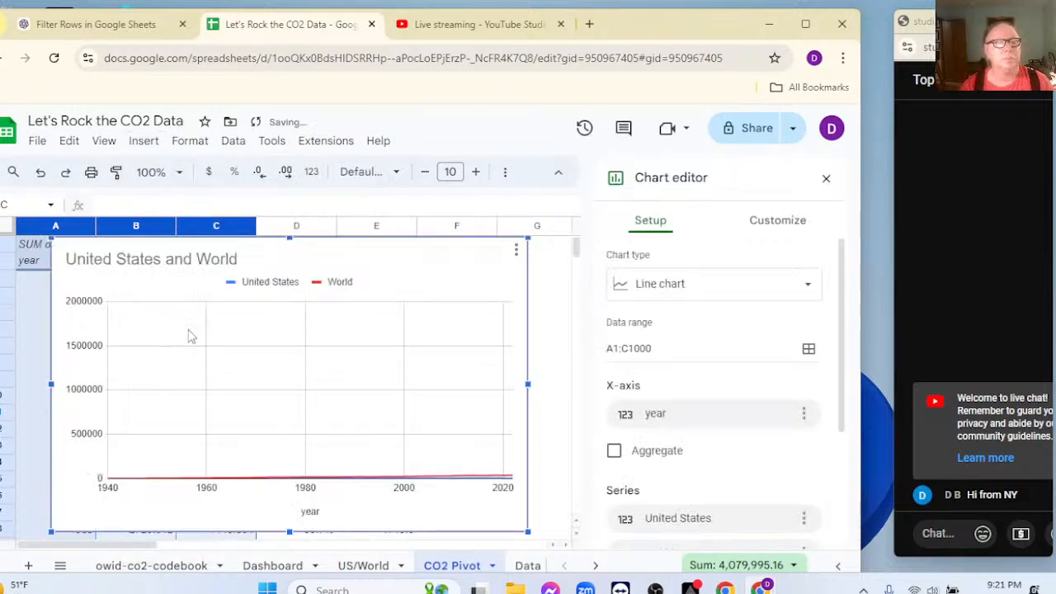
click(614, 450)
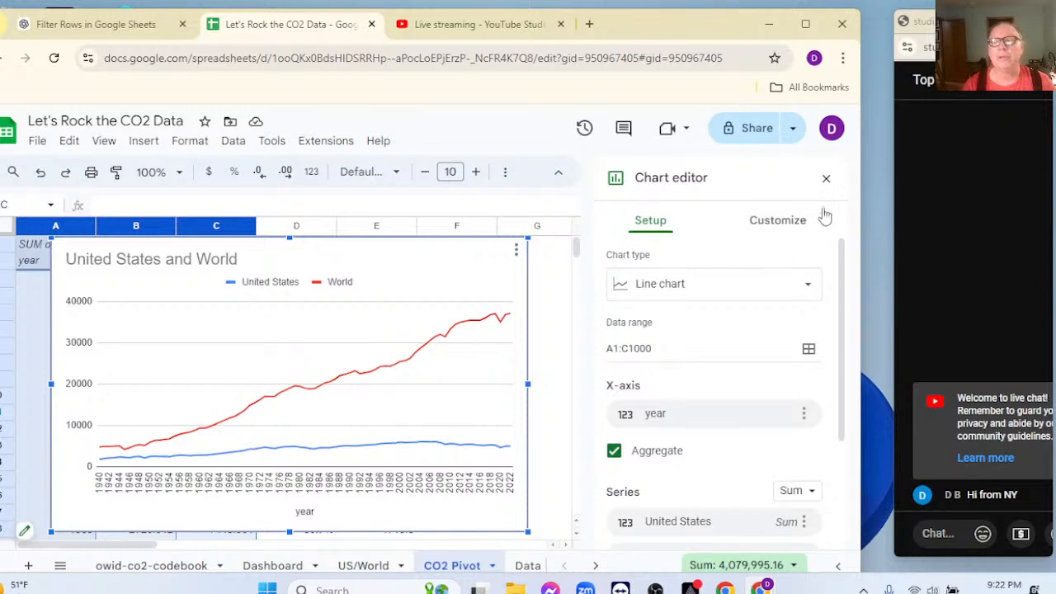
click(825, 178)
click(485, 280)
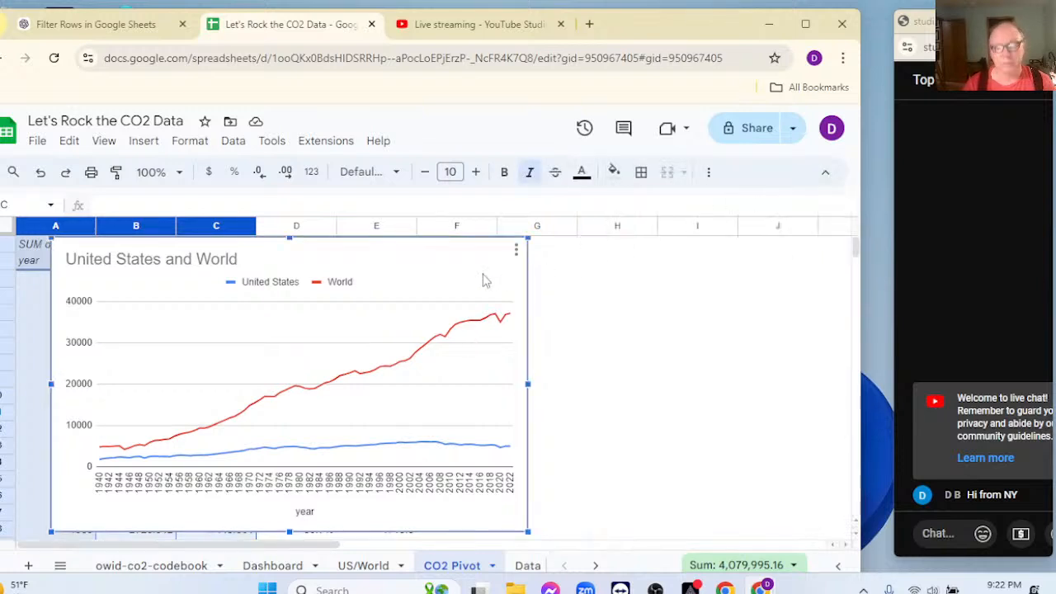
key(Delete)
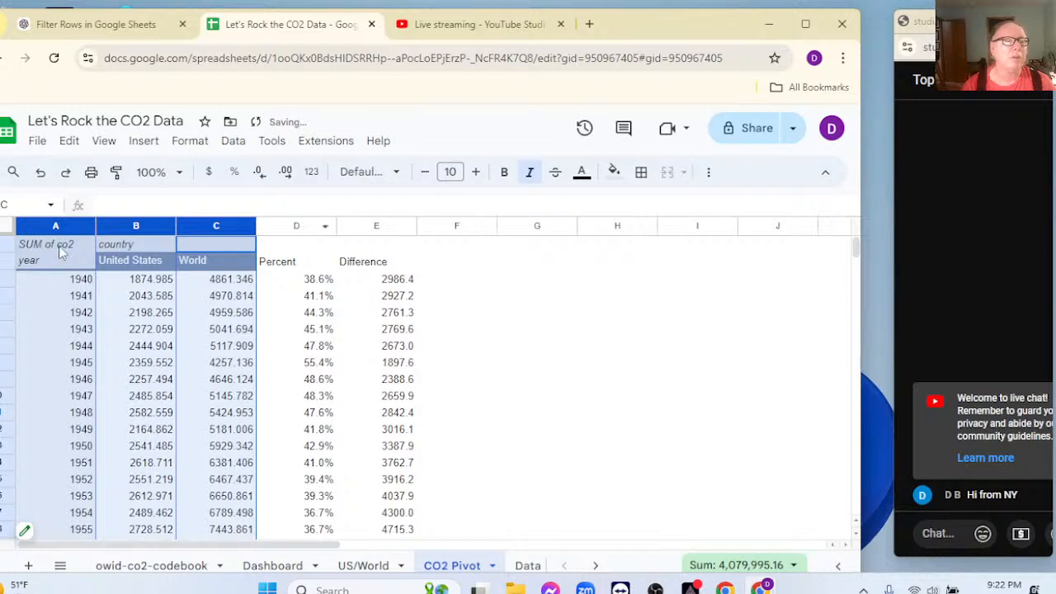
Insert a line chart of United States emissions by year from columns A and B, and aggregate the year axis
click(37, 228)
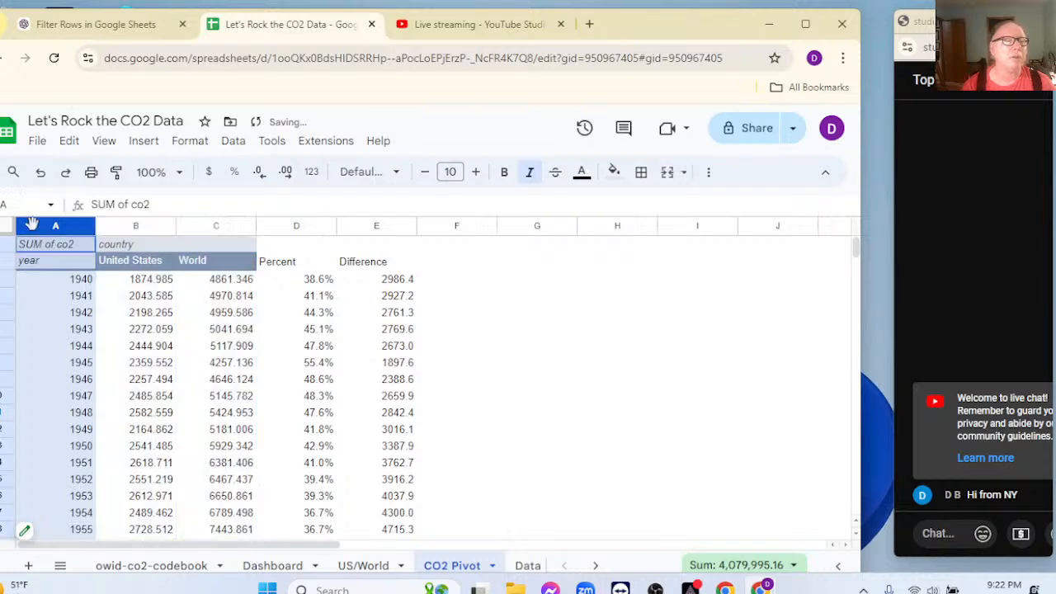
ctrl+click(131, 226)
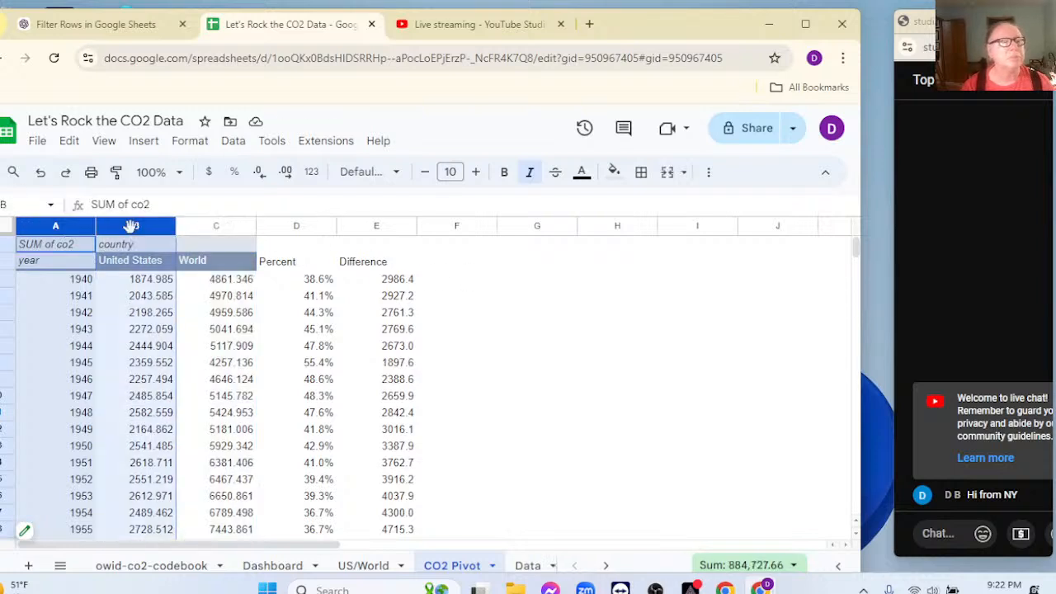
click(144, 141)
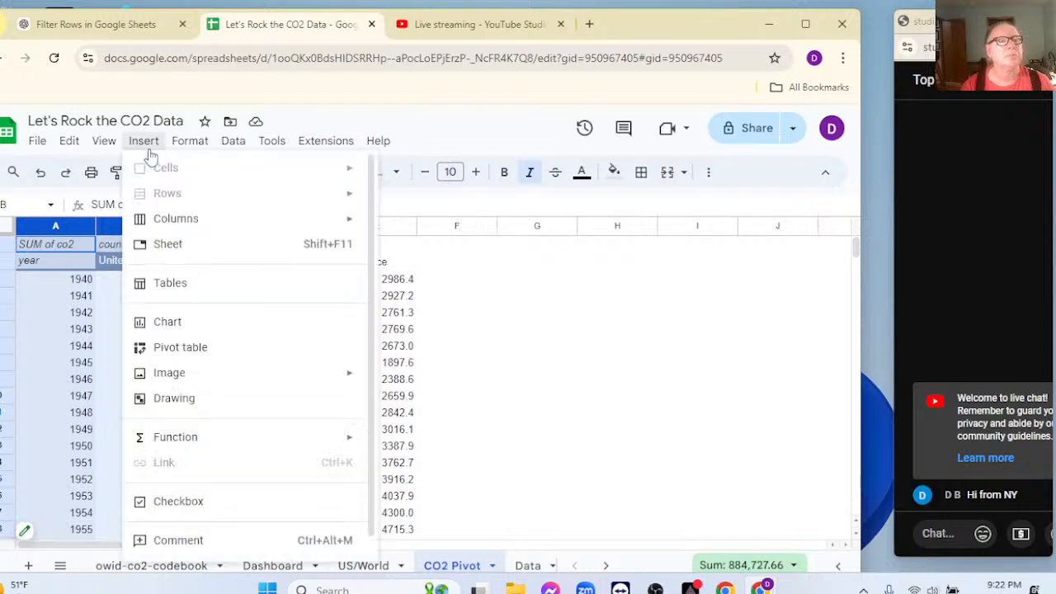
click(168, 323)
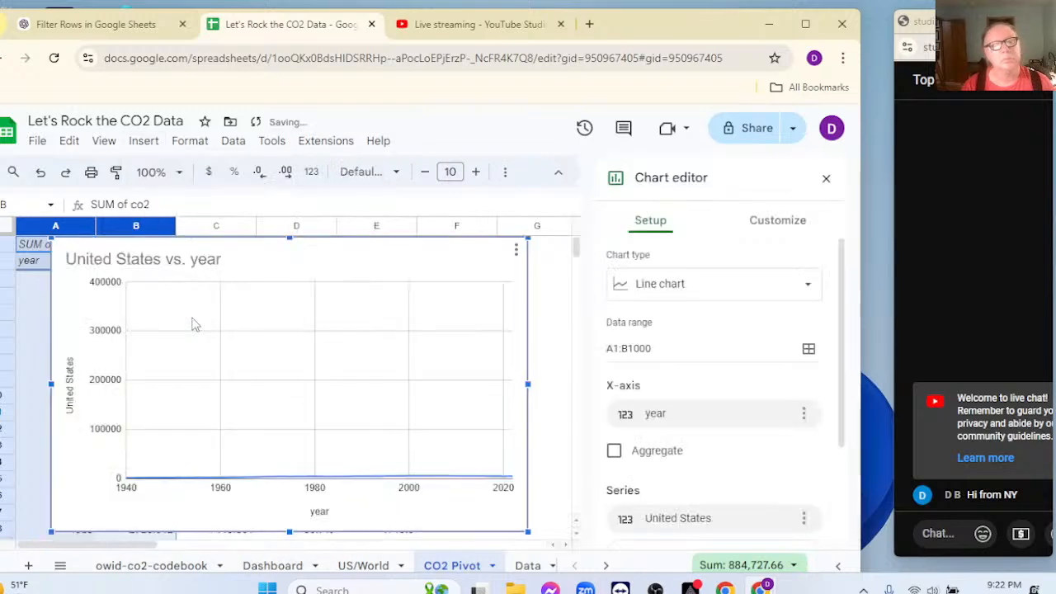
click(615, 449)
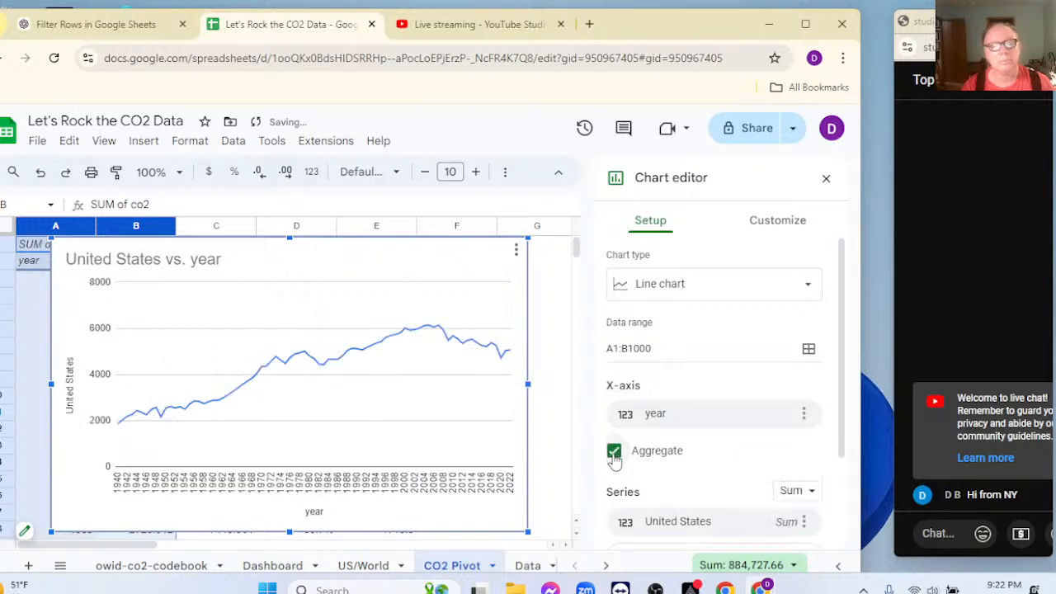
Change the United States vs. year chart from a line chart to an area chart
click(702, 294)
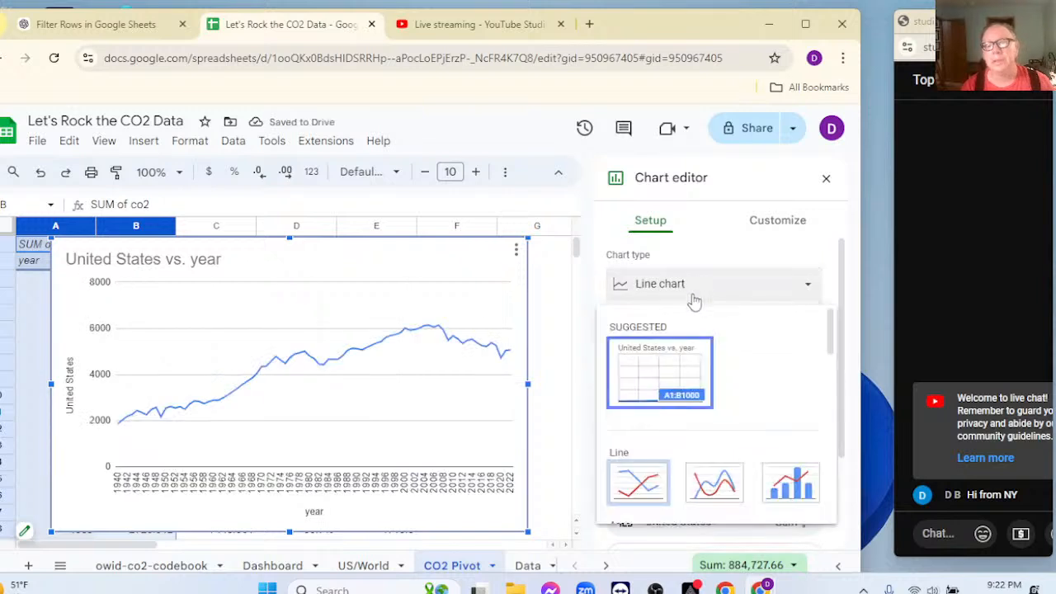
scroll(670, 449, down, 1)
scroll(664, 464, down, 1)
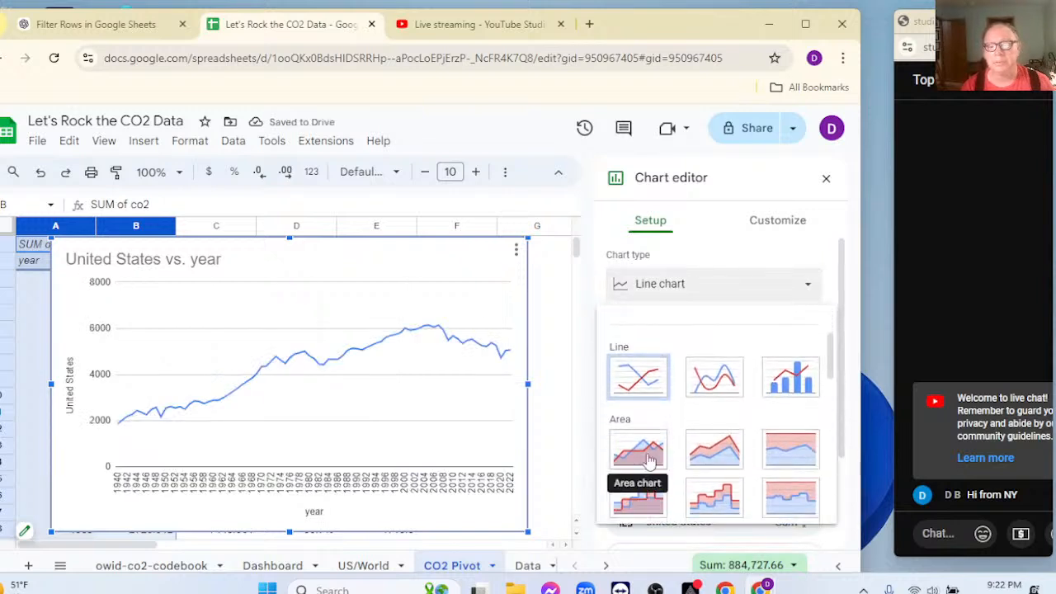
click(639, 452)
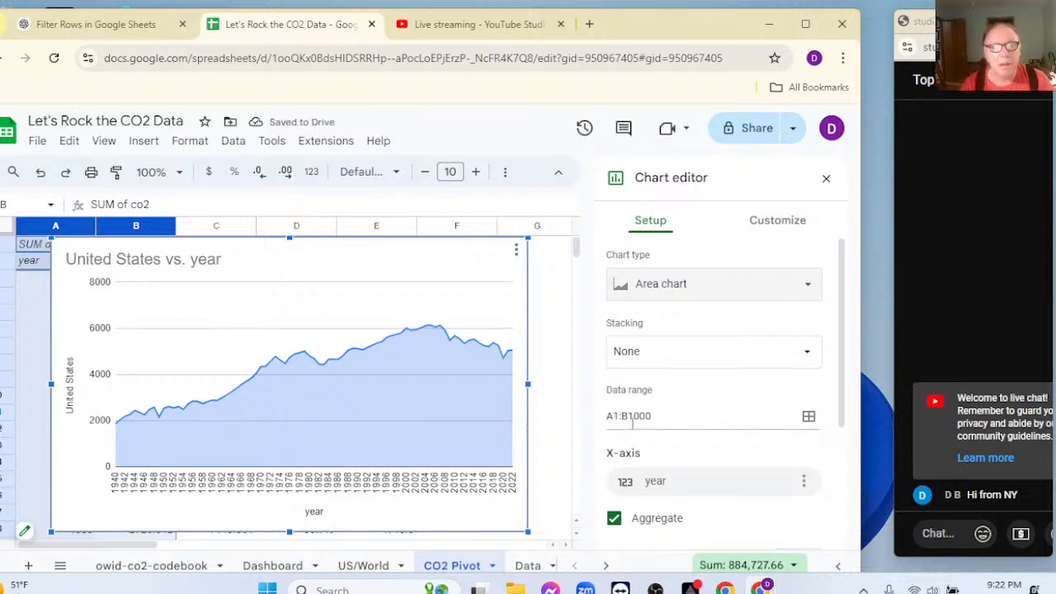
scroll(632, 424, down, 2)
scroll(633, 429, down, 2)
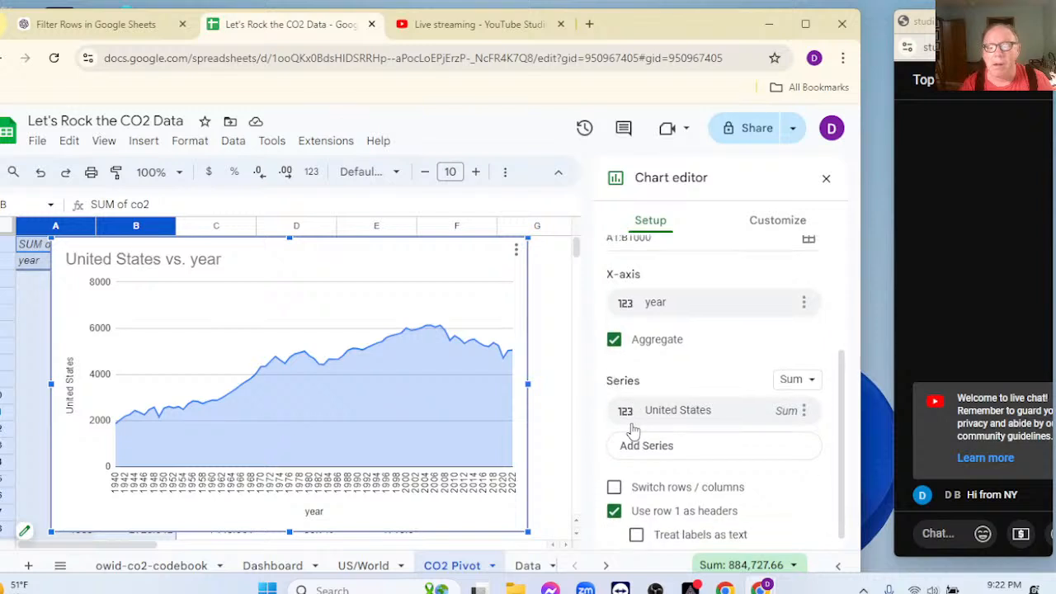
scroll(633, 429, up, 2)
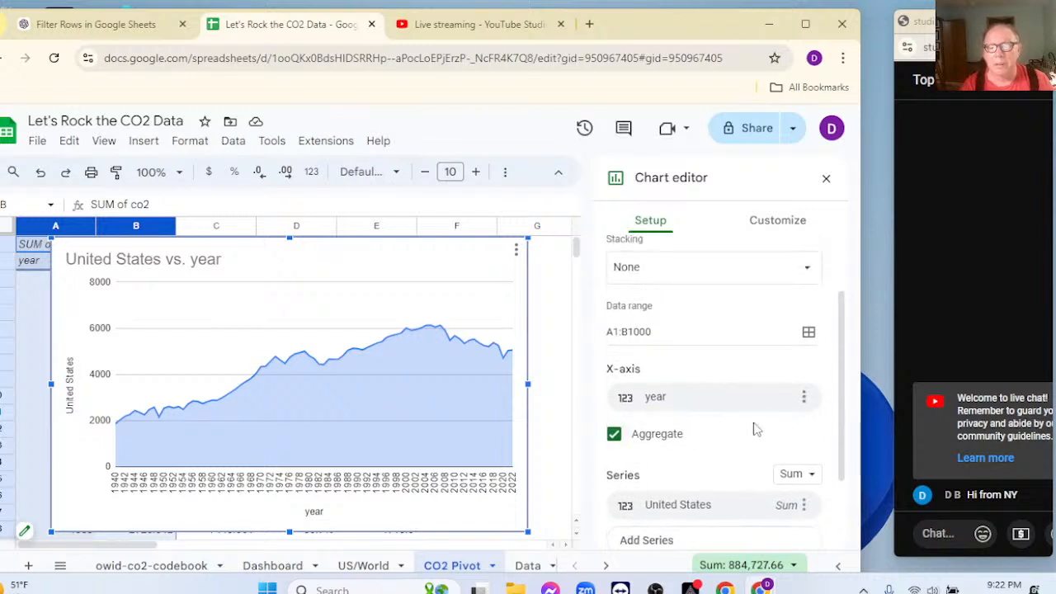
scroll(756, 429, down, 1)
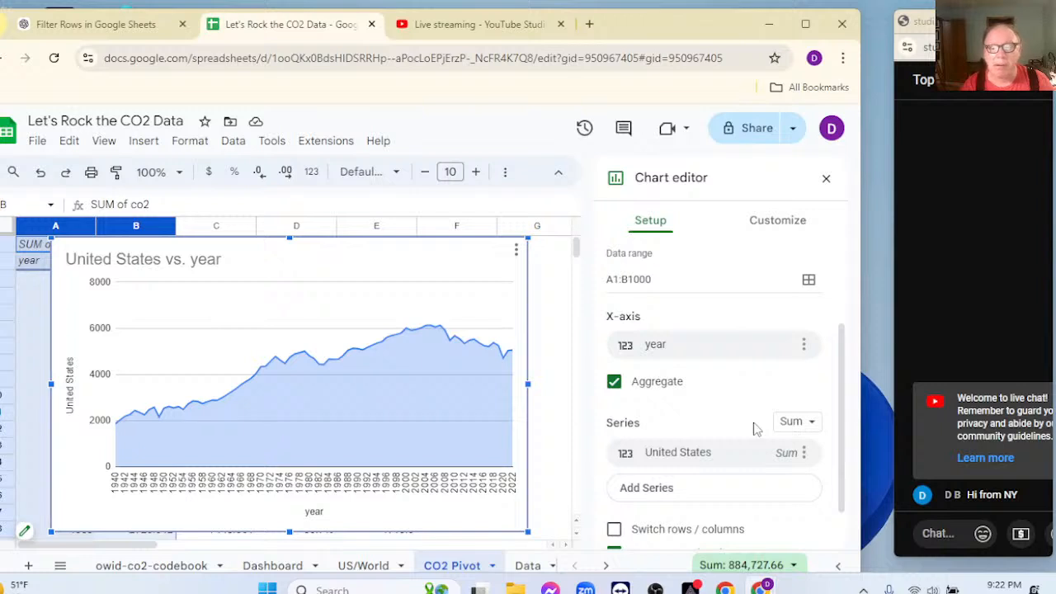
scroll(756, 429, down, 1)
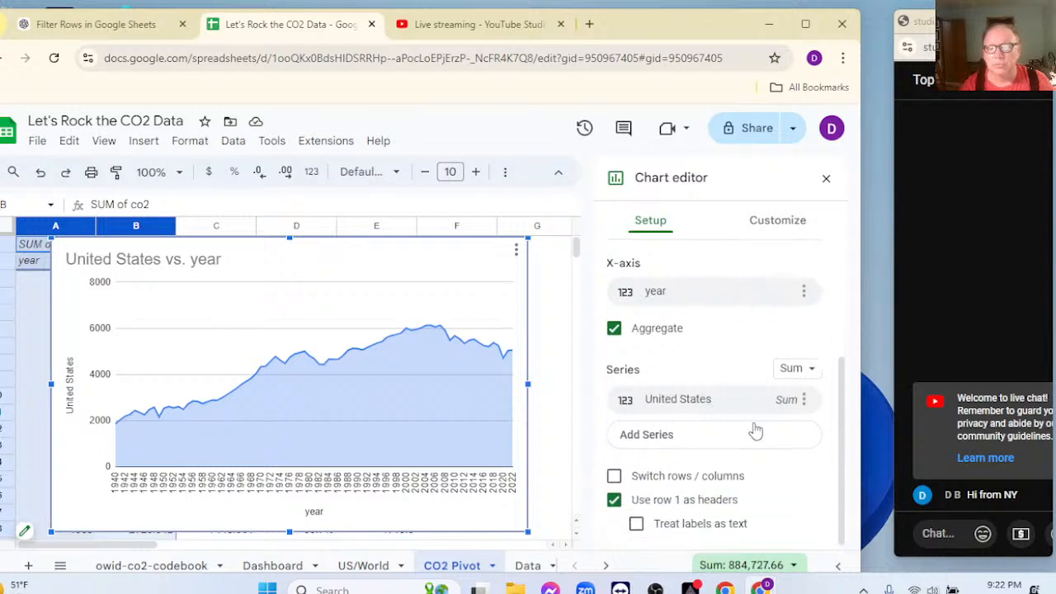
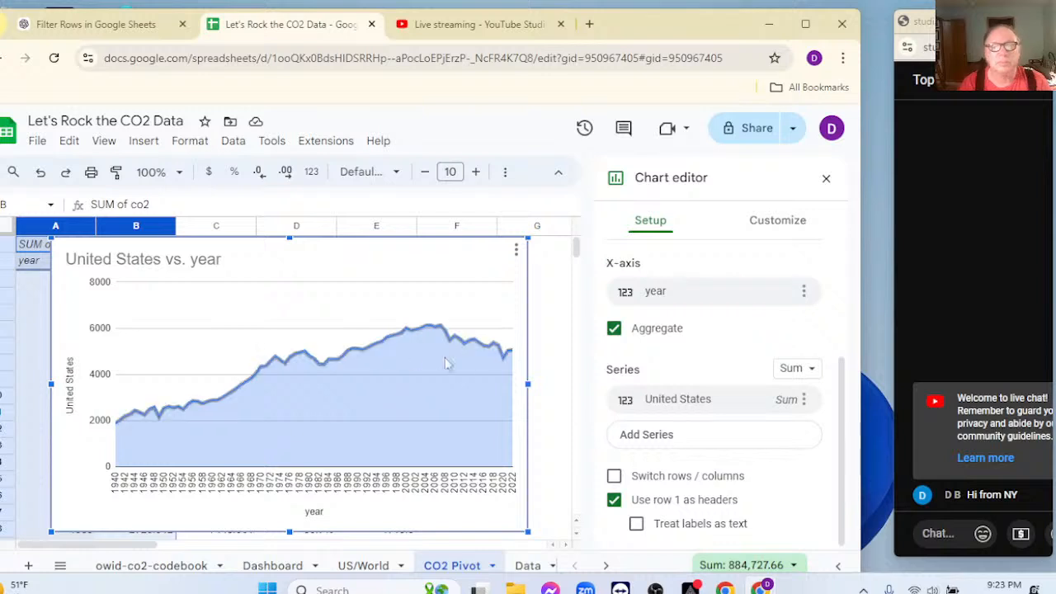
Change the United States area chart's title to "US CO2 Emission by Year"
click(767, 218)
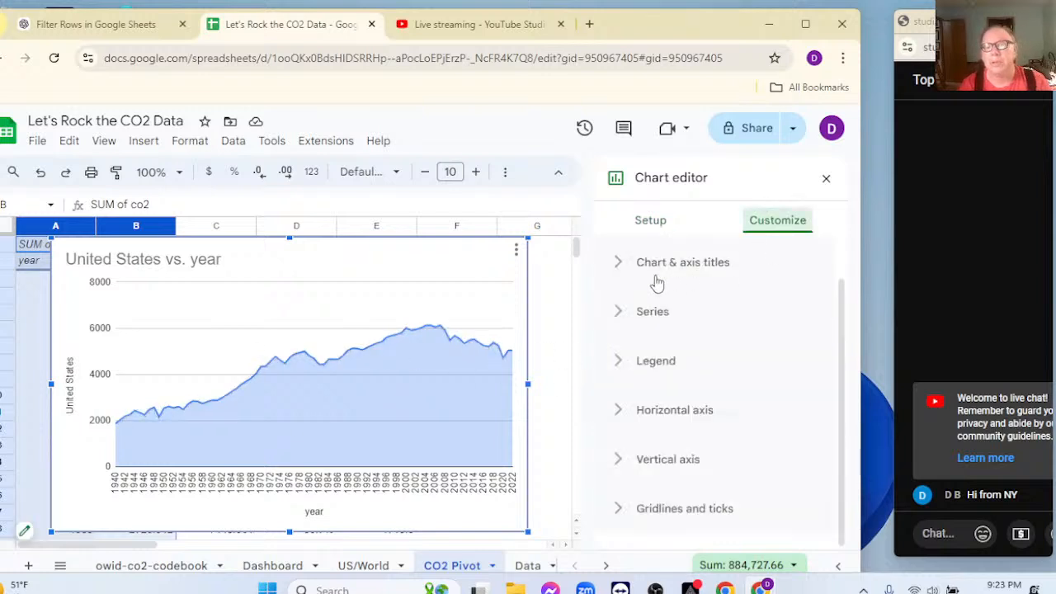
click(620, 270)
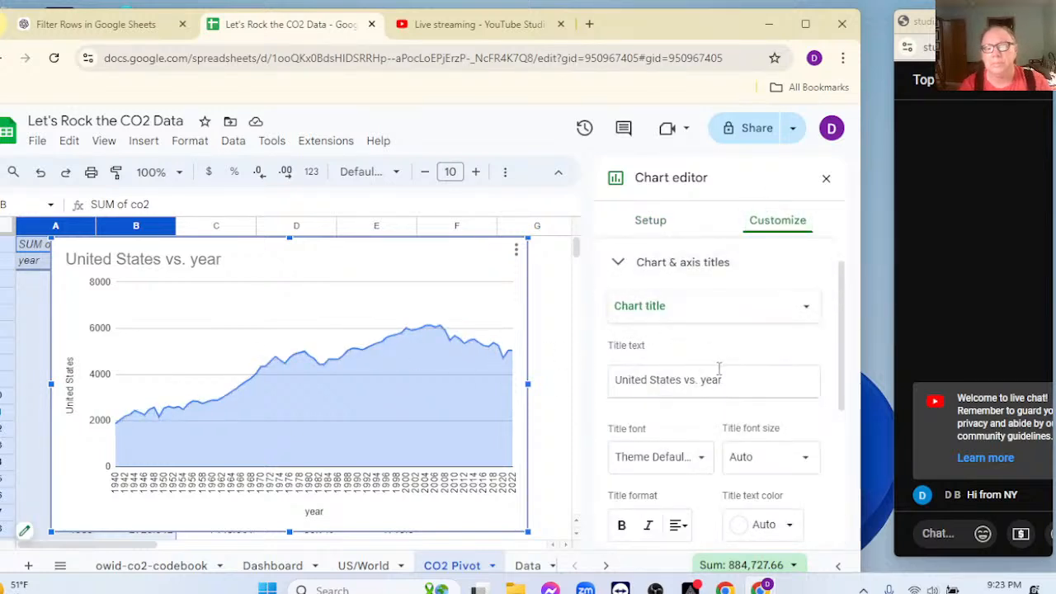
drag(721, 380, 514, 379)
text(US C)
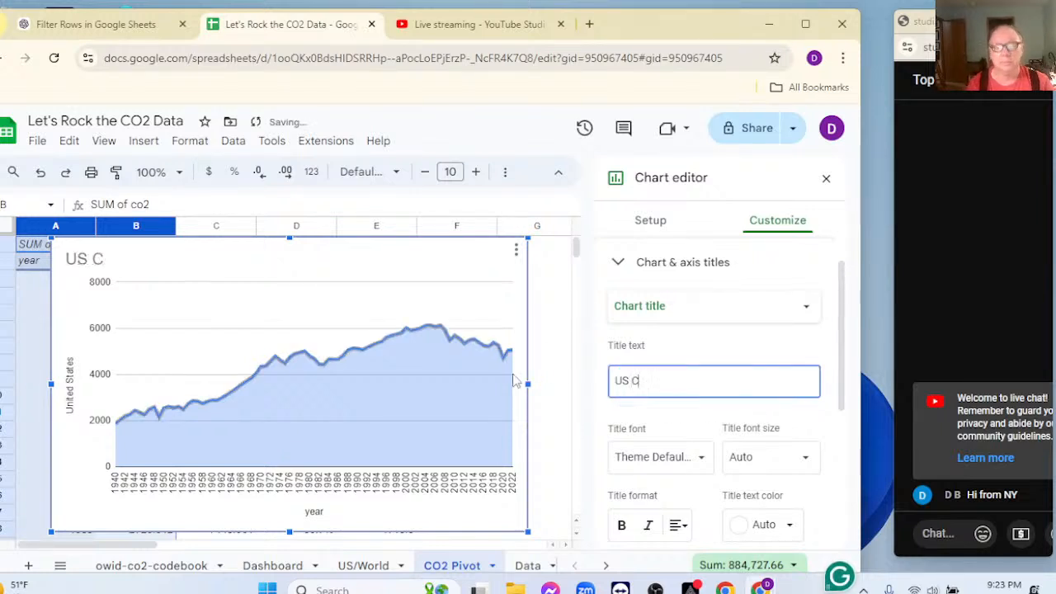
text(O2 Em)
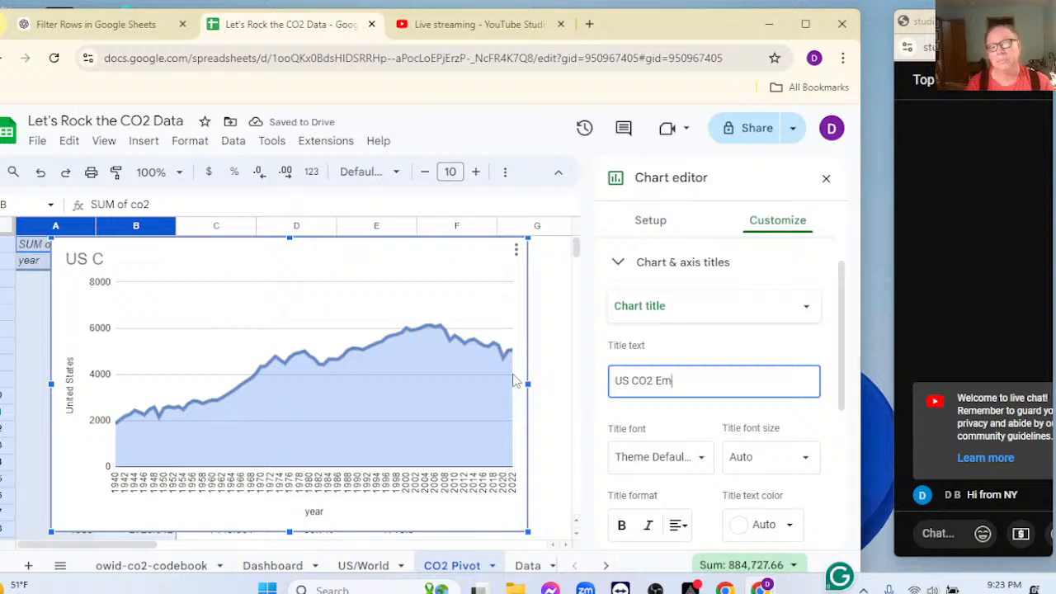
text(ission by Year)
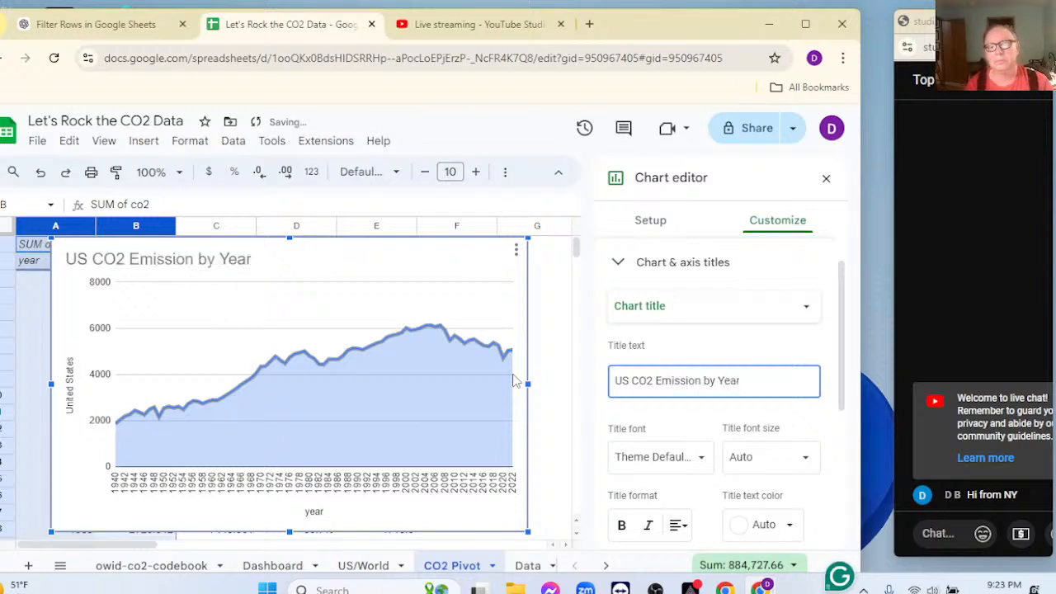
Set the chart's vertical axis title to "In Million Tons", using the spelling suggestion Tons, and close the chart editor
click(655, 317)
click(640, 376)
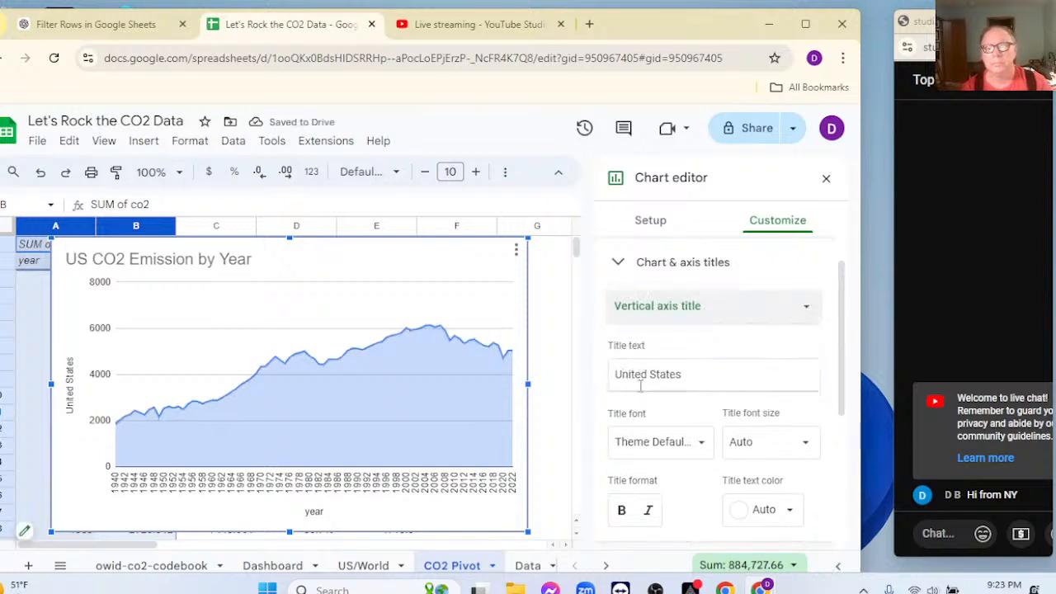
click(685, 373)
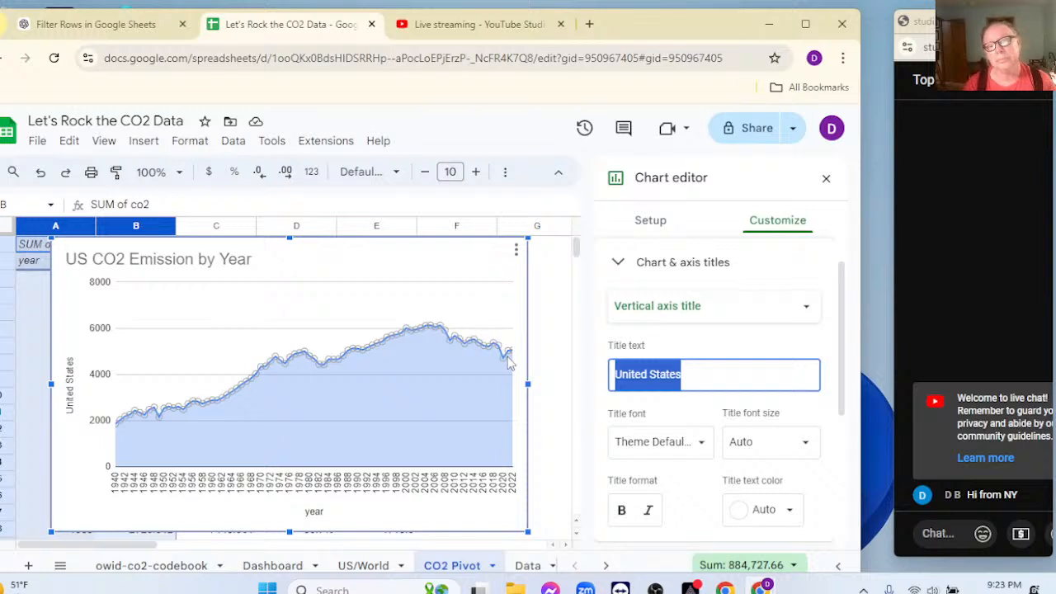
text(in M)
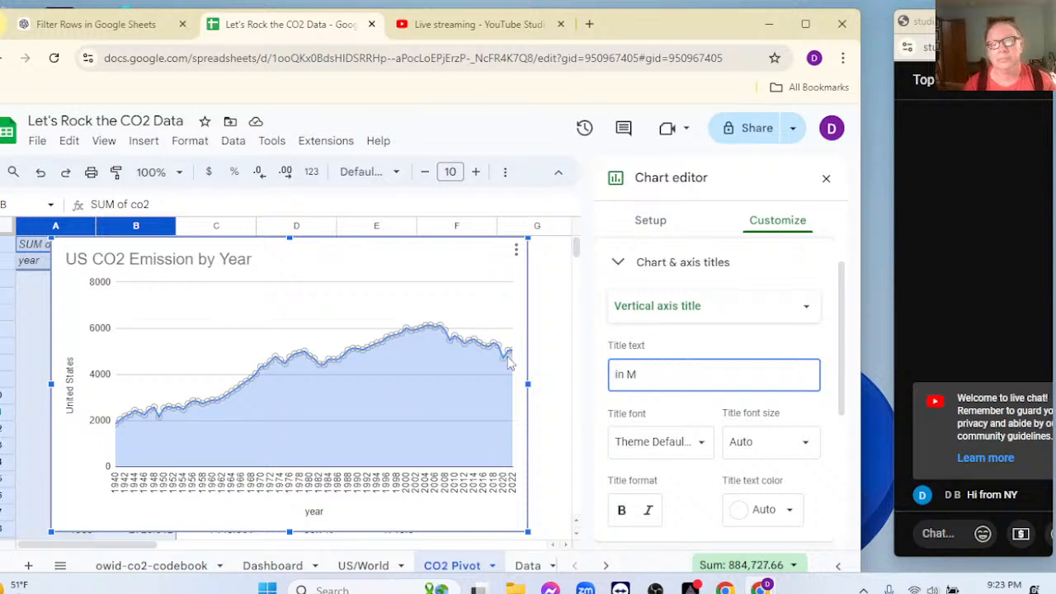
key(BackSpace)
key(BackSpace)
key(BackSpace)
key(BackSpace)
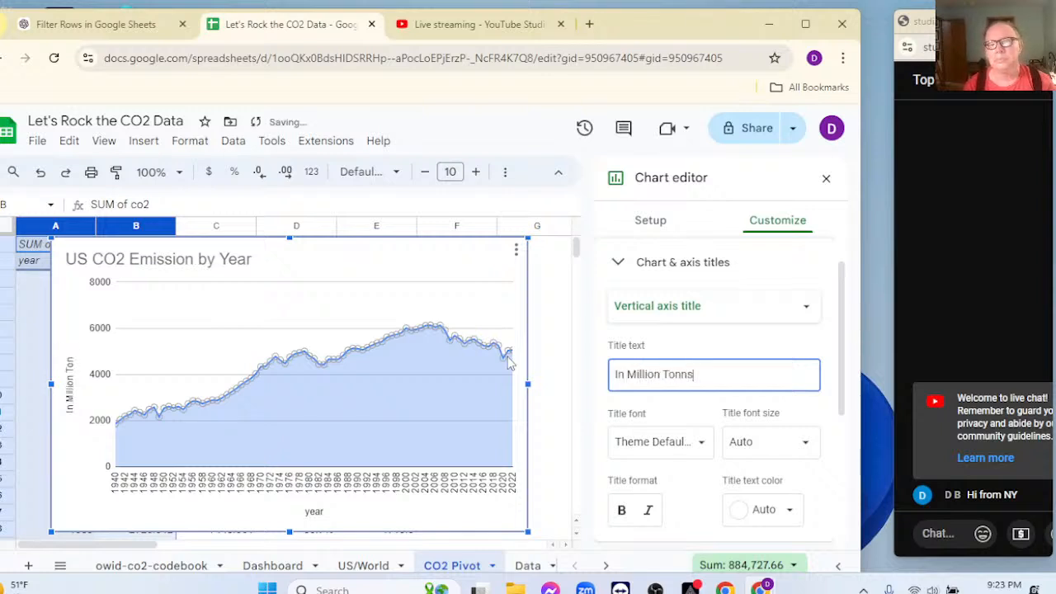
key(BackSpace)
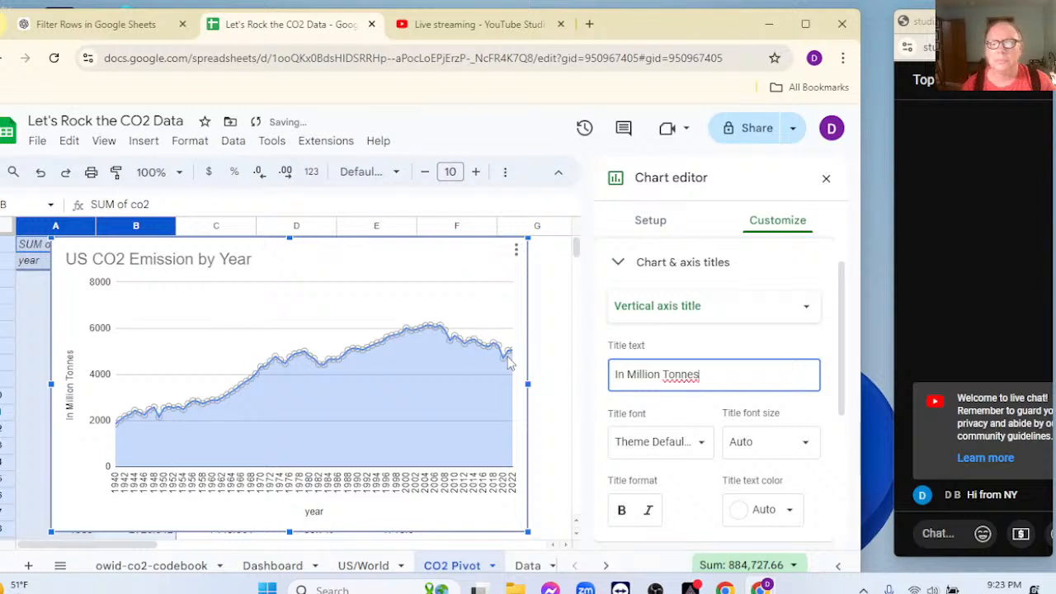
right_click(673, 374)
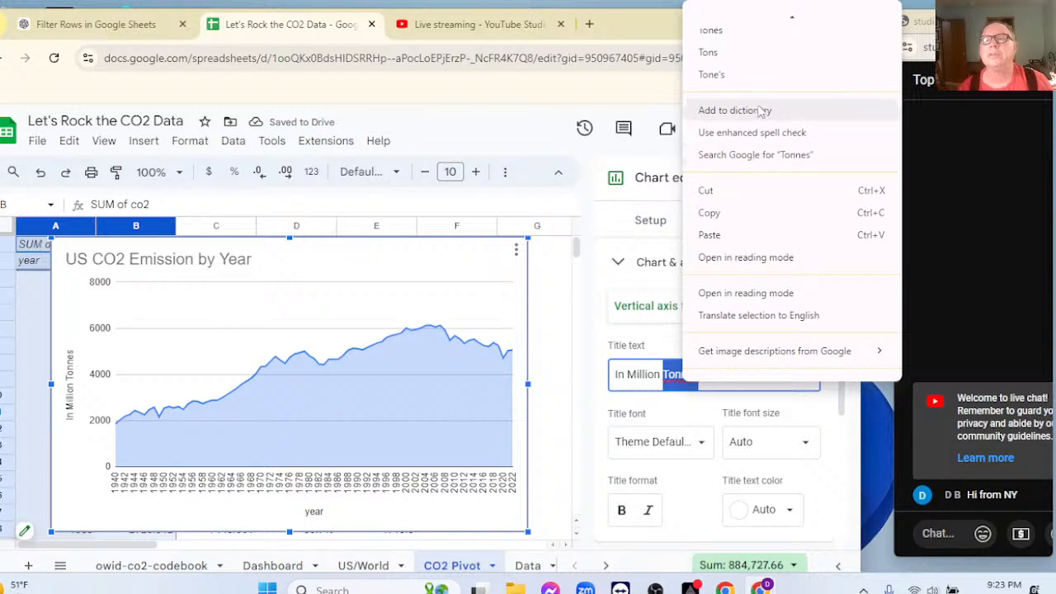
click(707, 52)
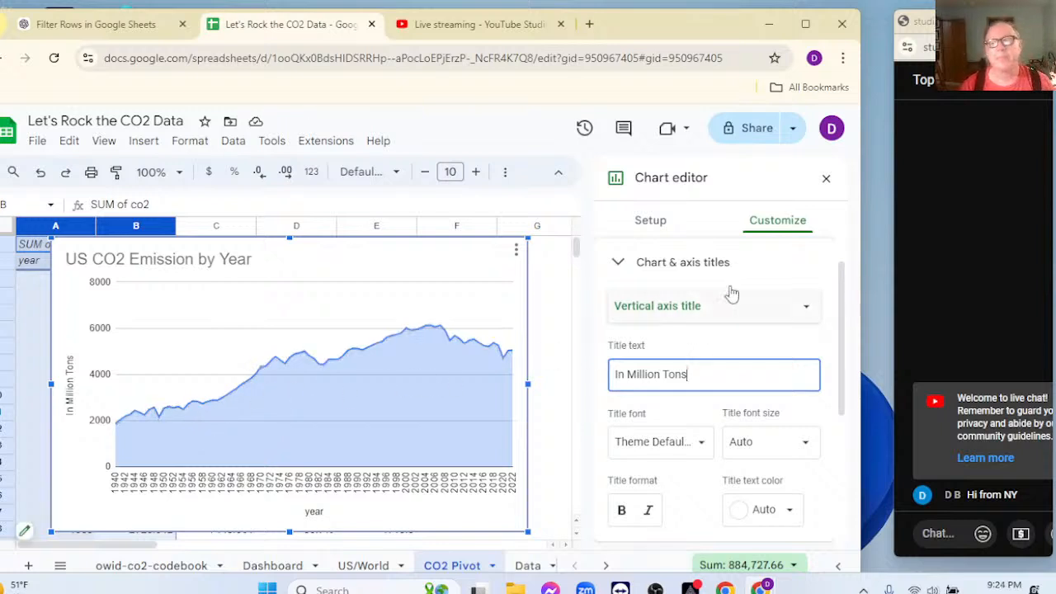
click(825, 178)
Copy the US CO2 Emission by Year chart and paste it into the Dashboard sheet at cell B4
click(350, 306)
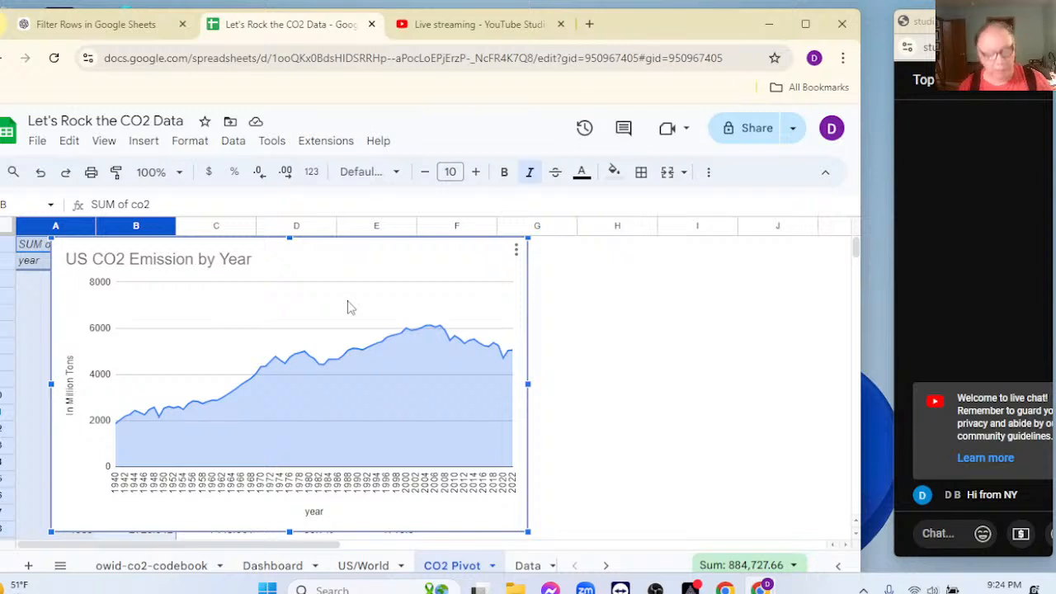
key(ctrl+c)
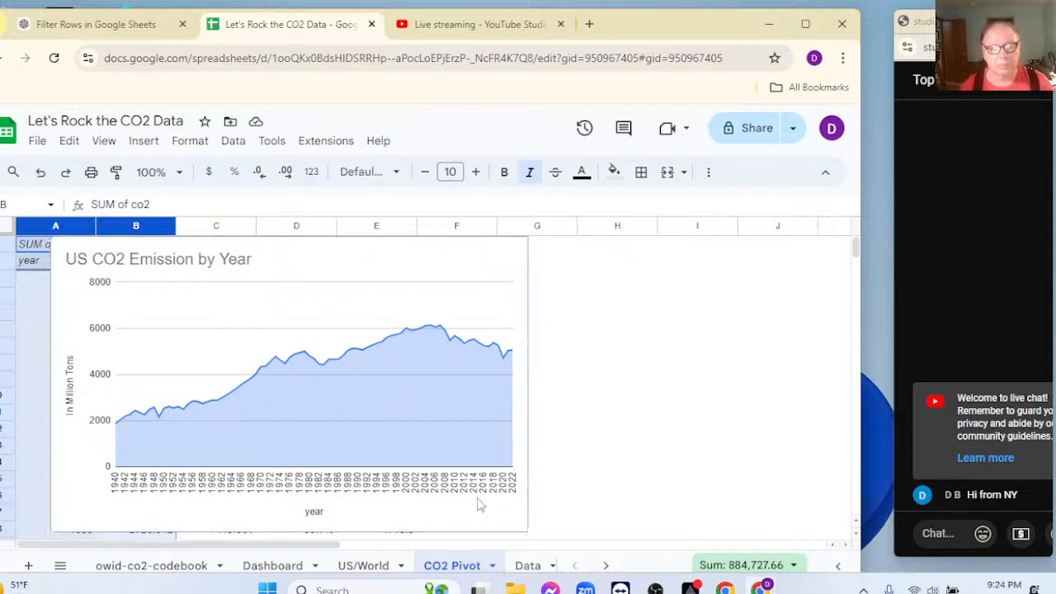
click(274, 567)
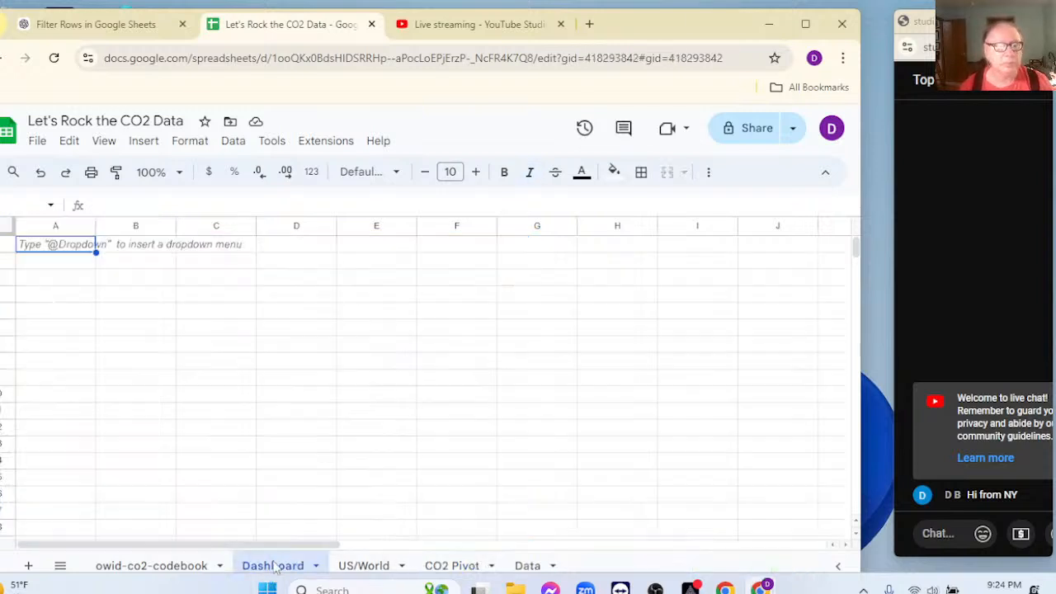
click(118, 302)
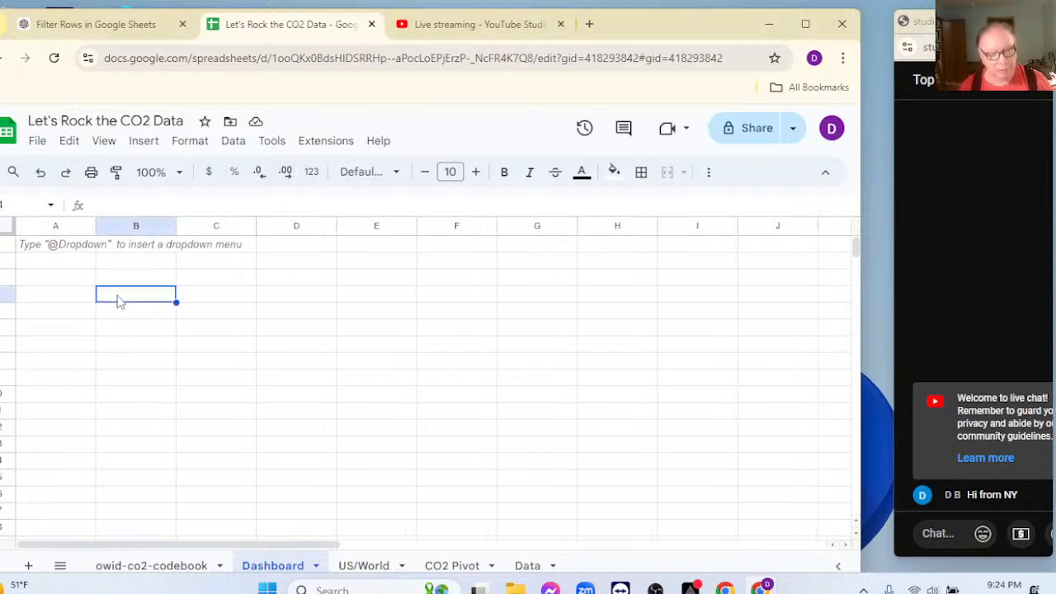
key(ctrl+v)
Shrink the pasted Dashboard chart to about four columns wide and align its left edge with column B near row 2
scroll(678, 451, down, 2)
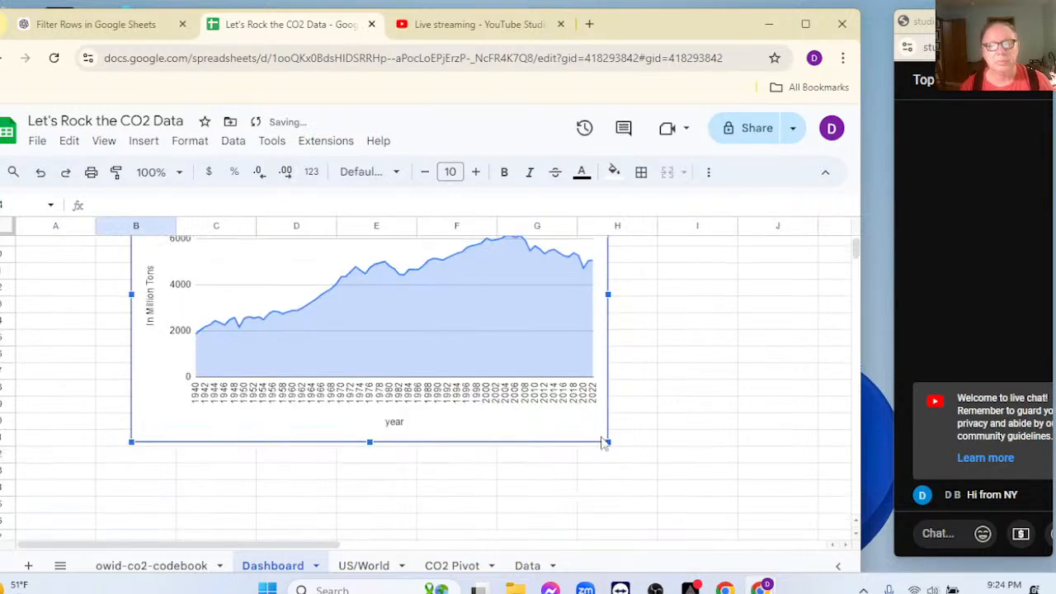
drag(608, 440, 386, 342)
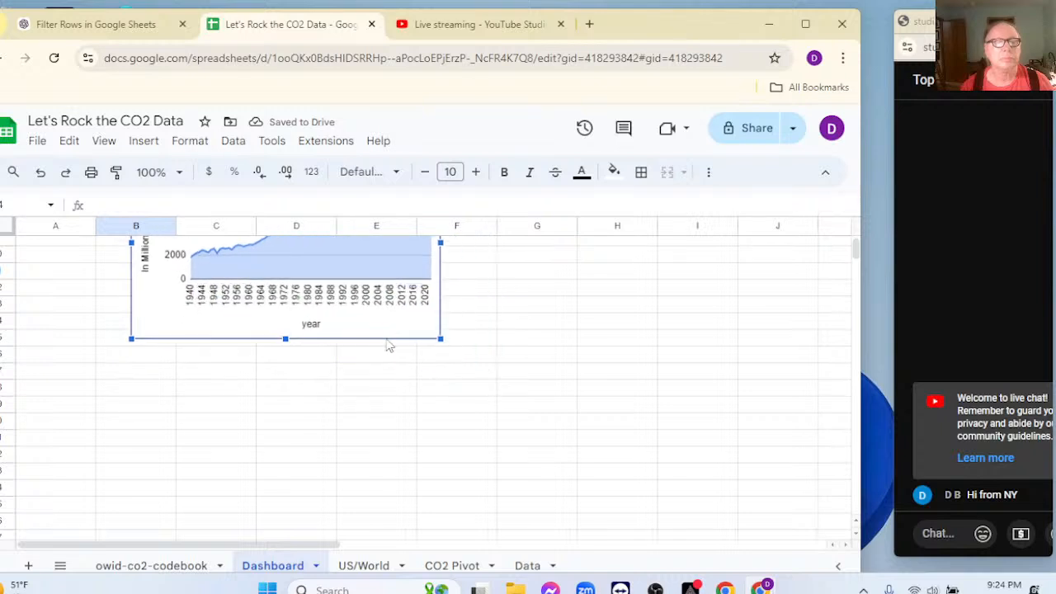
click(484, 308)
scroll(486, 311, up, 2)
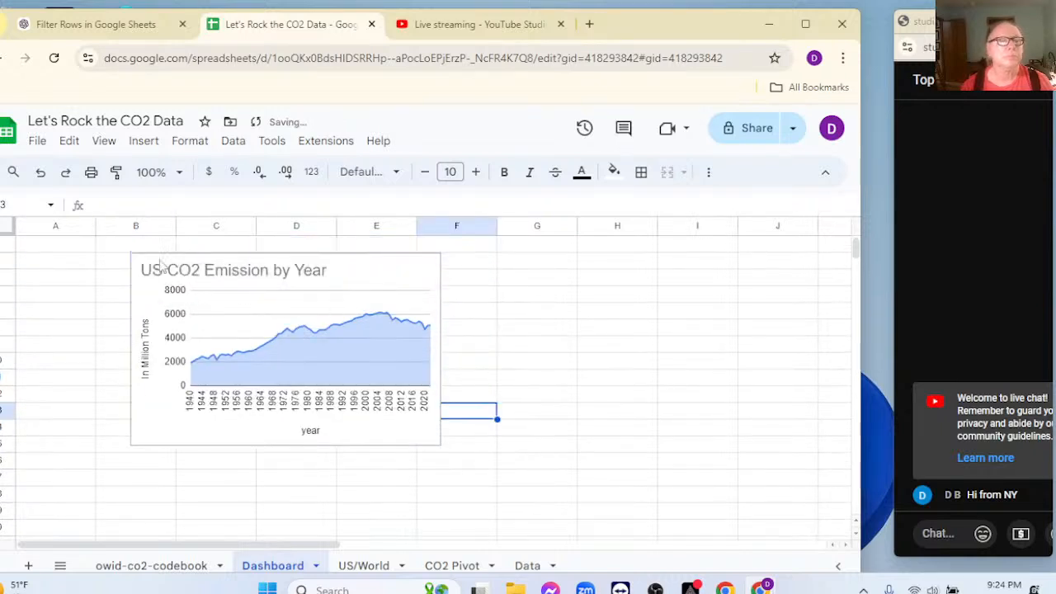
drag(347, 273, 310, 276)
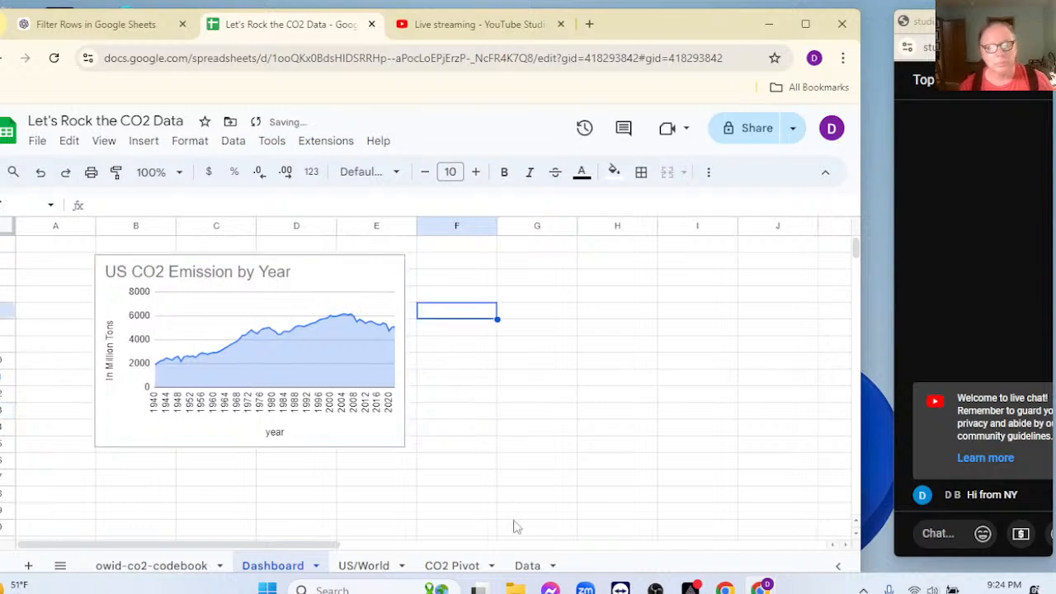
On the CO2 Pivot sheet, shrink the US emissions chart and move it clear of the data, beyond the Difference column
click(454, 566)
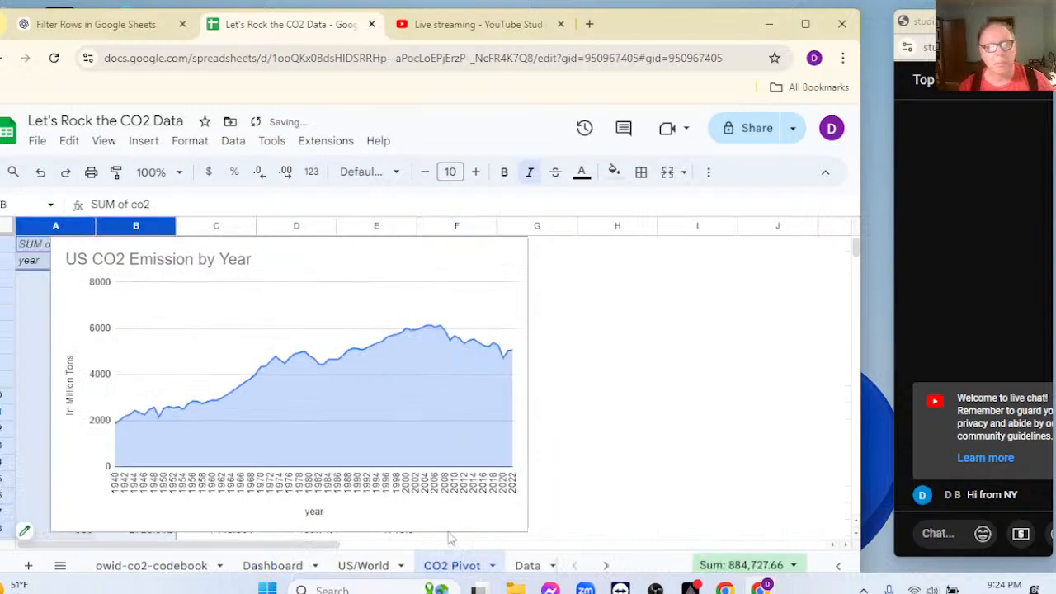
click(504, 521)
drag(526, 532, 321, 402)
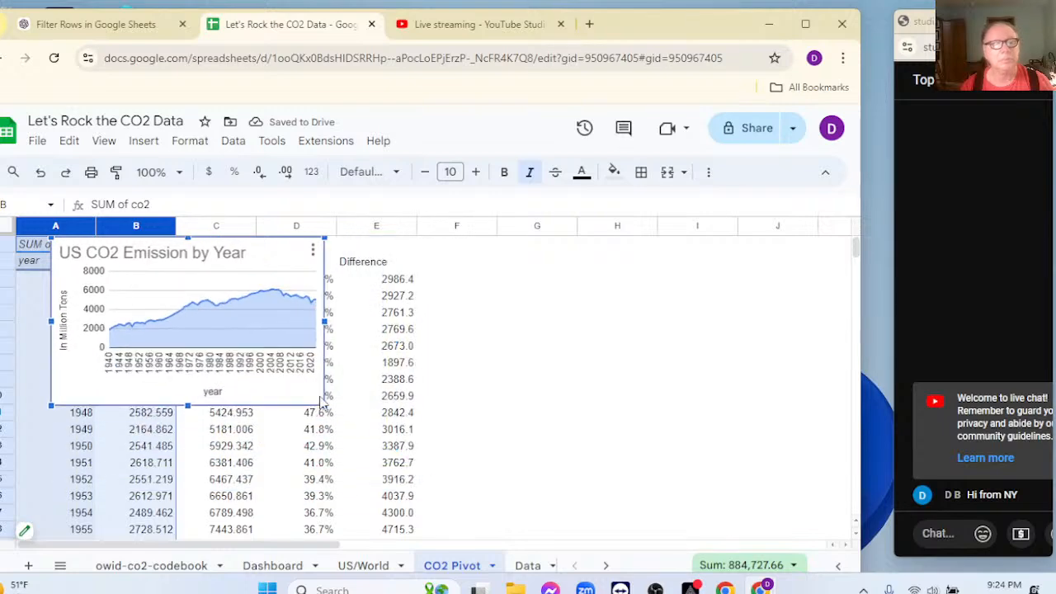
drag(117, 262, 544, 272)
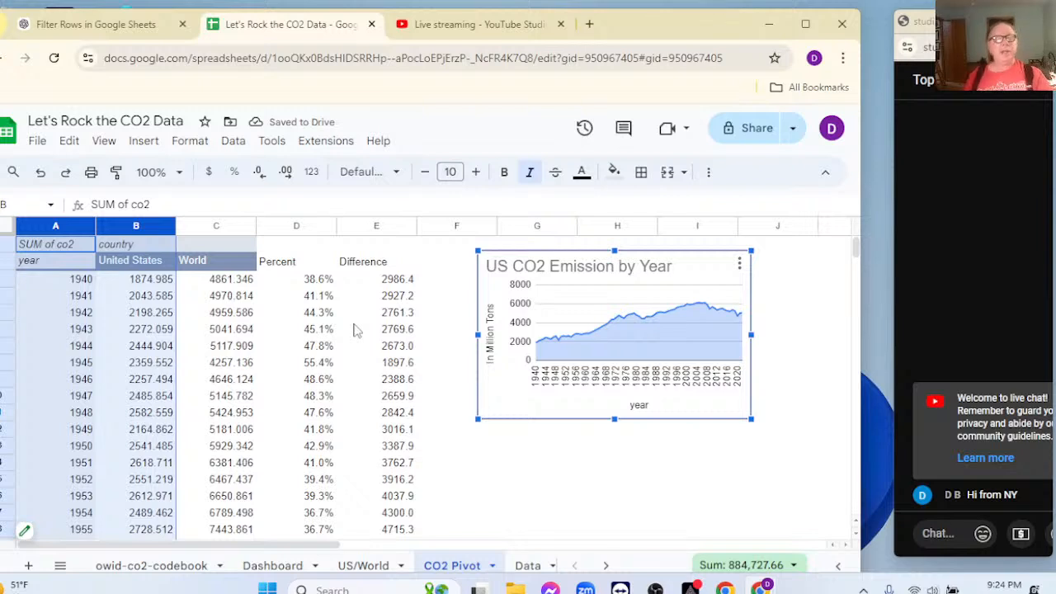
Insert an area chart of Percent by year from columns A and D, and open its customization options
click(27, 229)
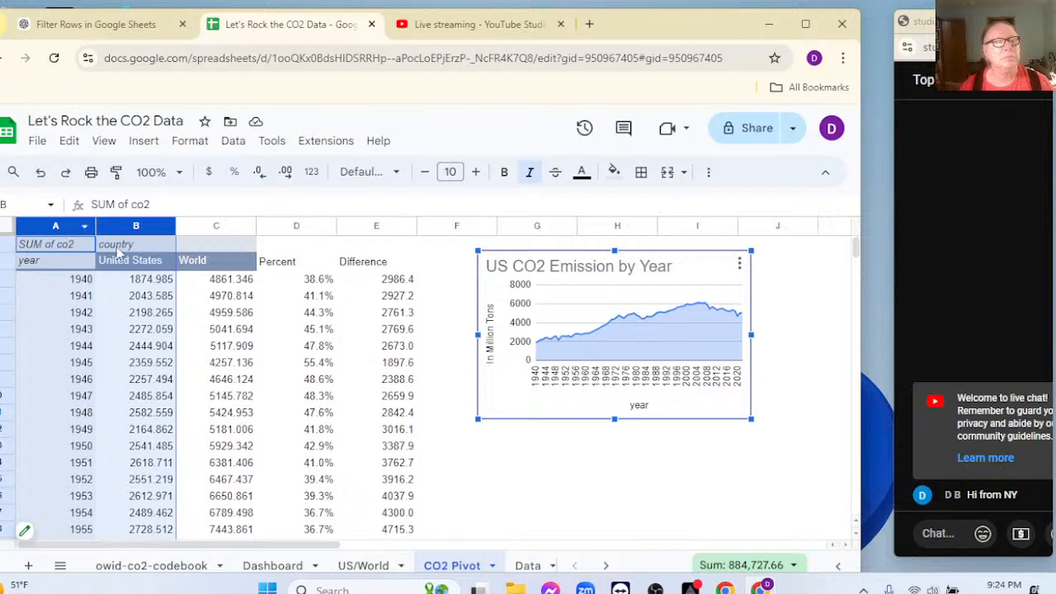
click(463, 475)
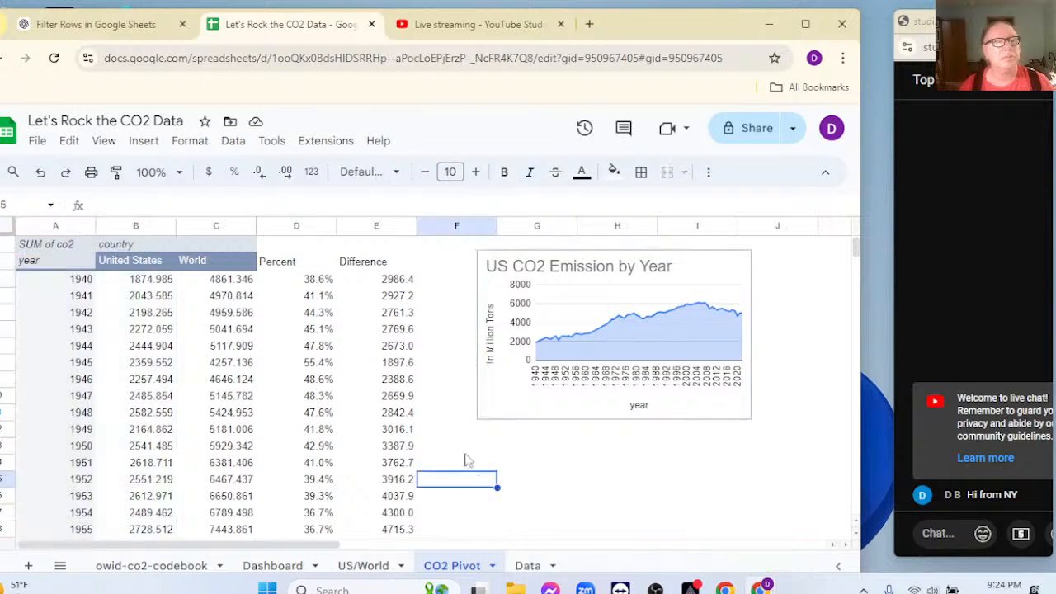
click(31, 229)
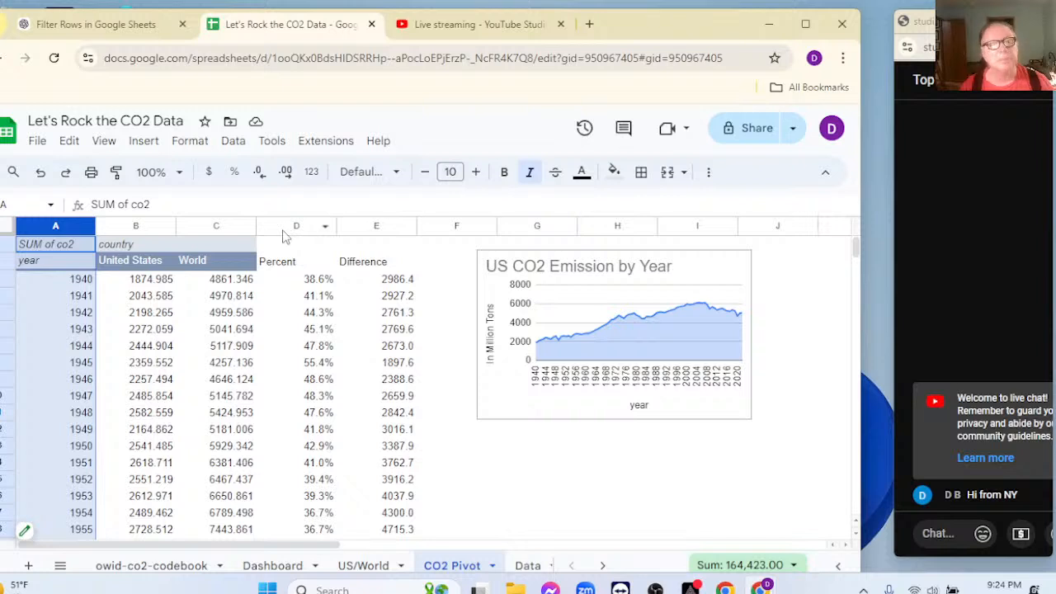
ctrl+click(281, 227)
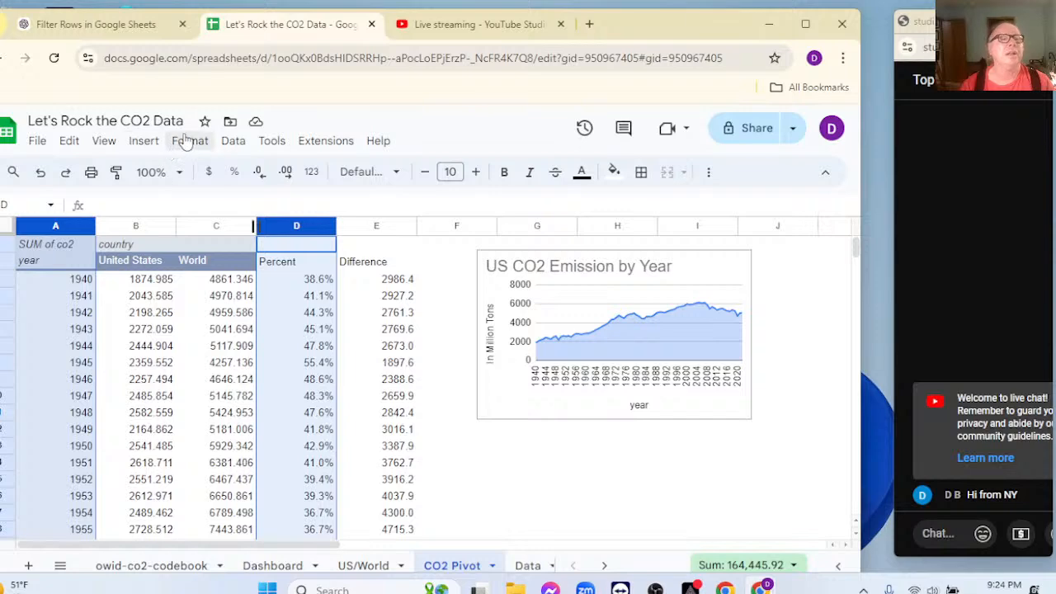
click(144, 142)
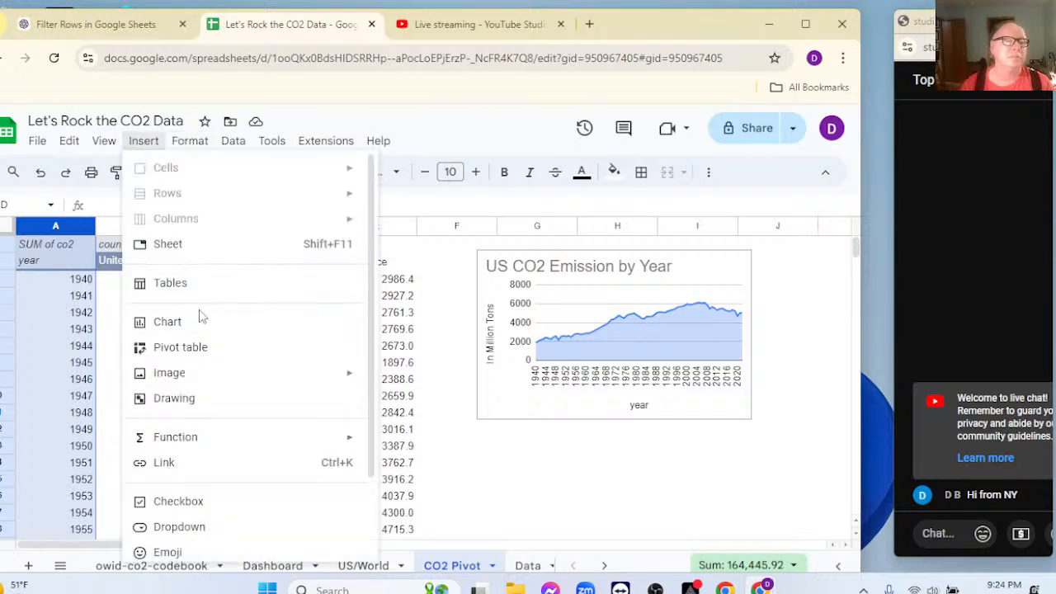
click(204, 325)
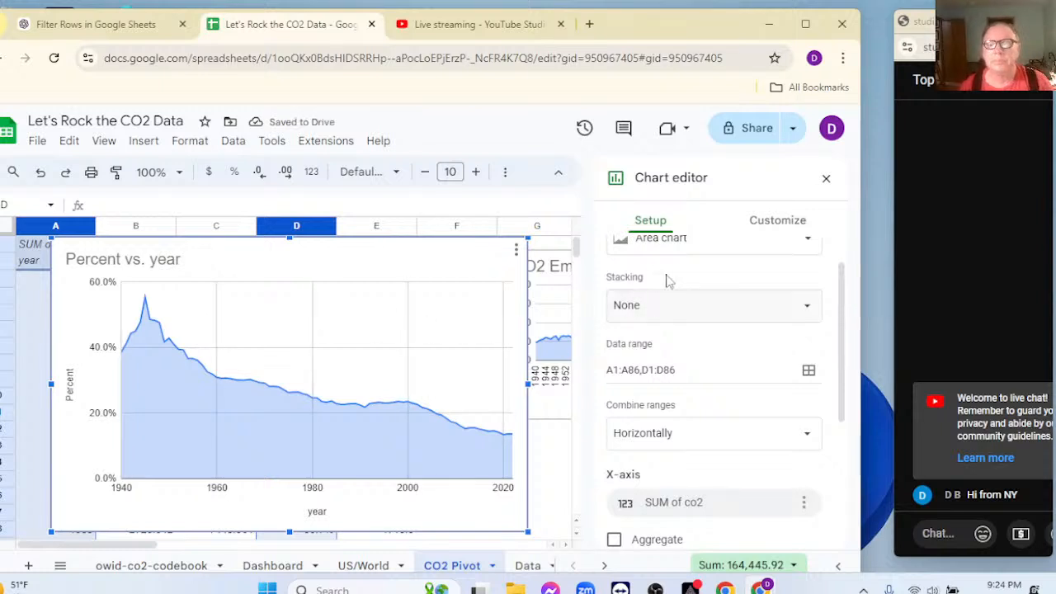
click(772, 226)
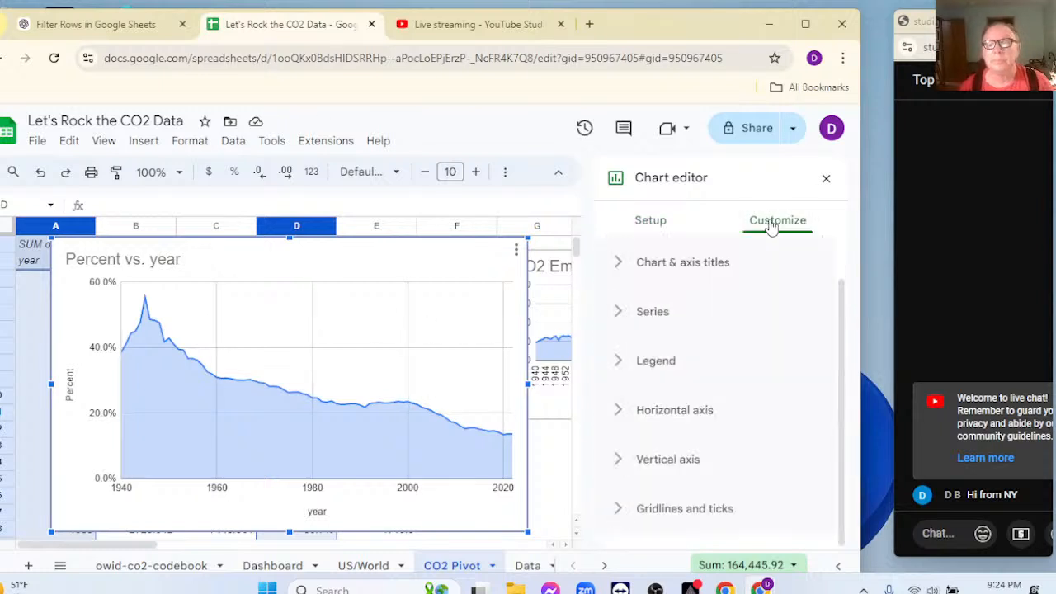
Set the vertical axis title of the Percent vs. year chart to "Percent of Total"
click(621, 264)
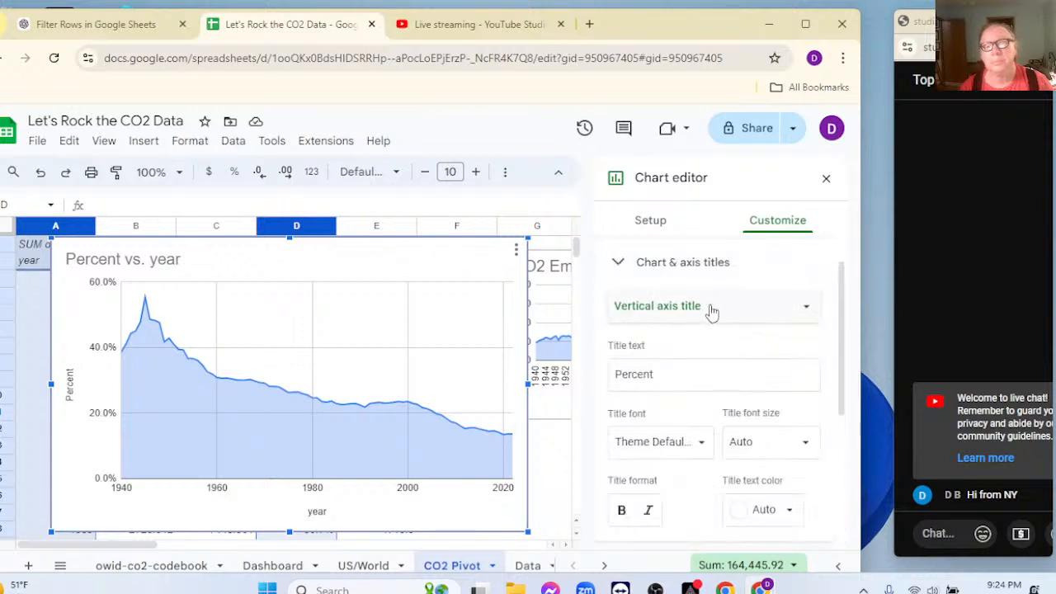
drag(656, 375, 565, 376)
text(Percent of Workld)
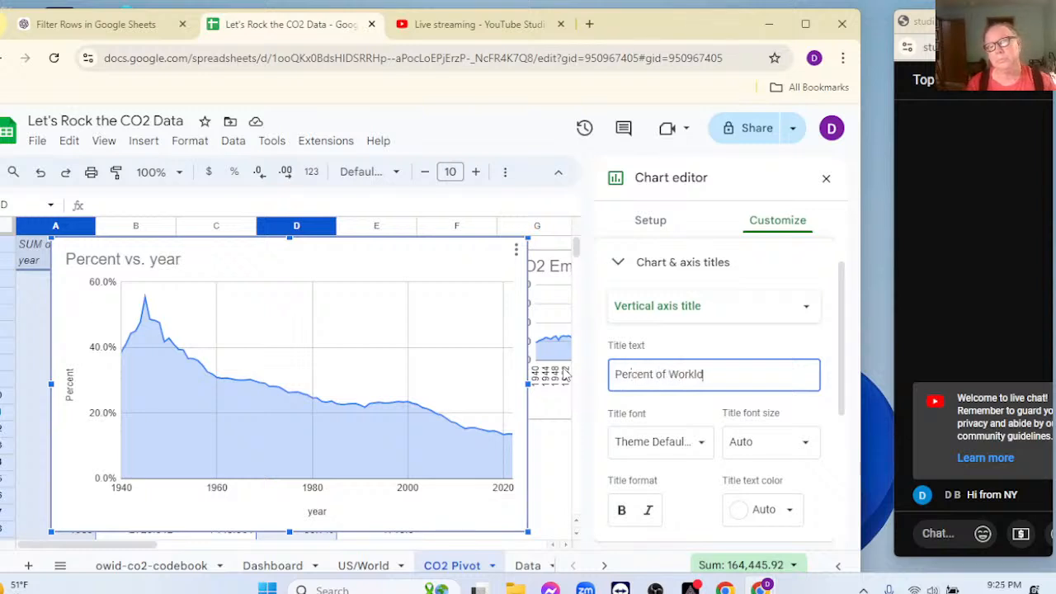
key(BackSpace)
key(BackSpace)
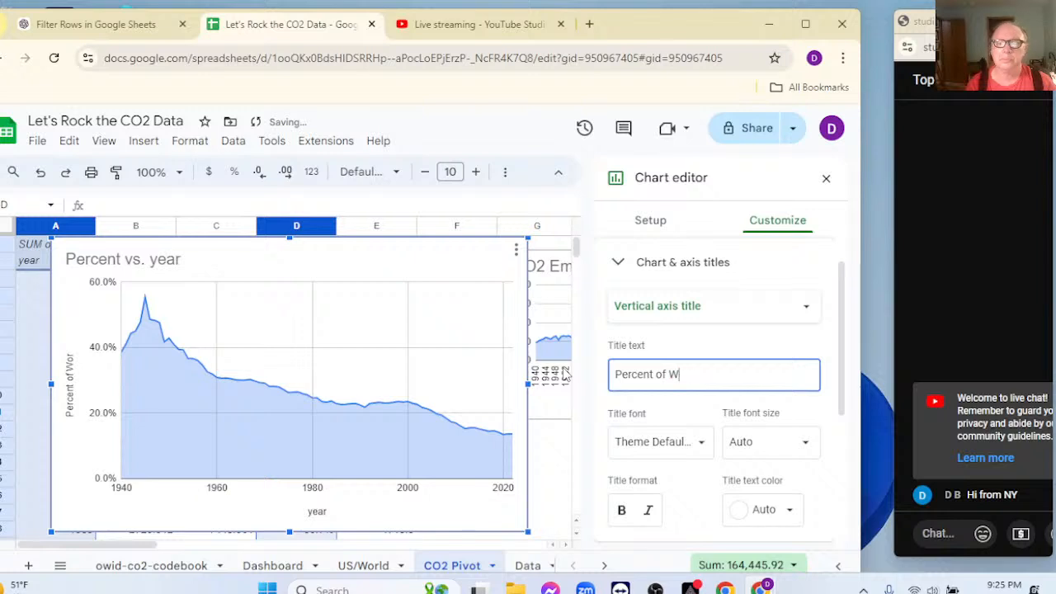
text(Total)
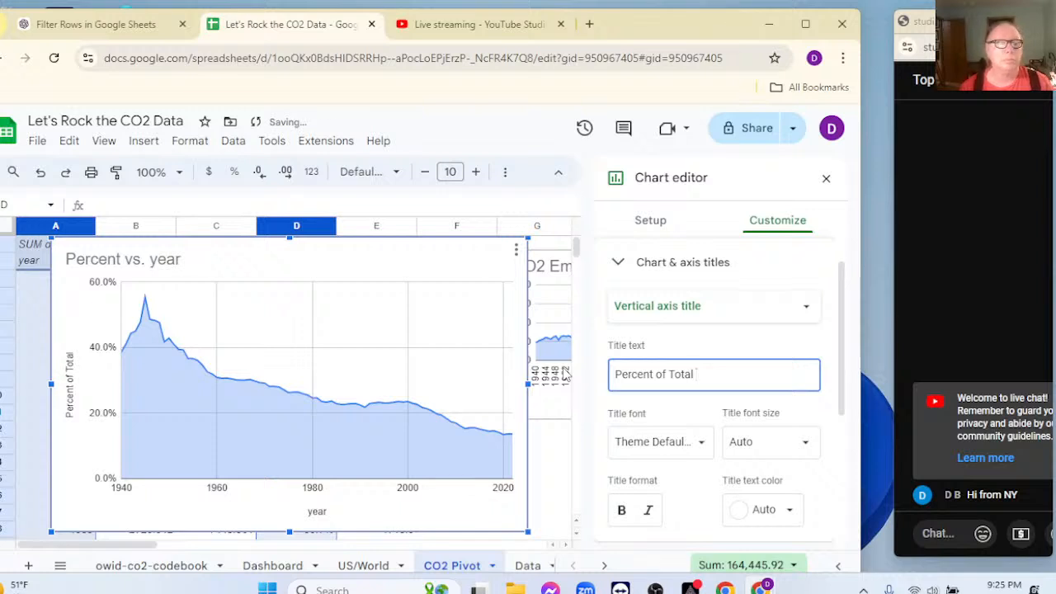
Change the chart title to "US C02 Contribution" and close the chart editor
click(642, 307)
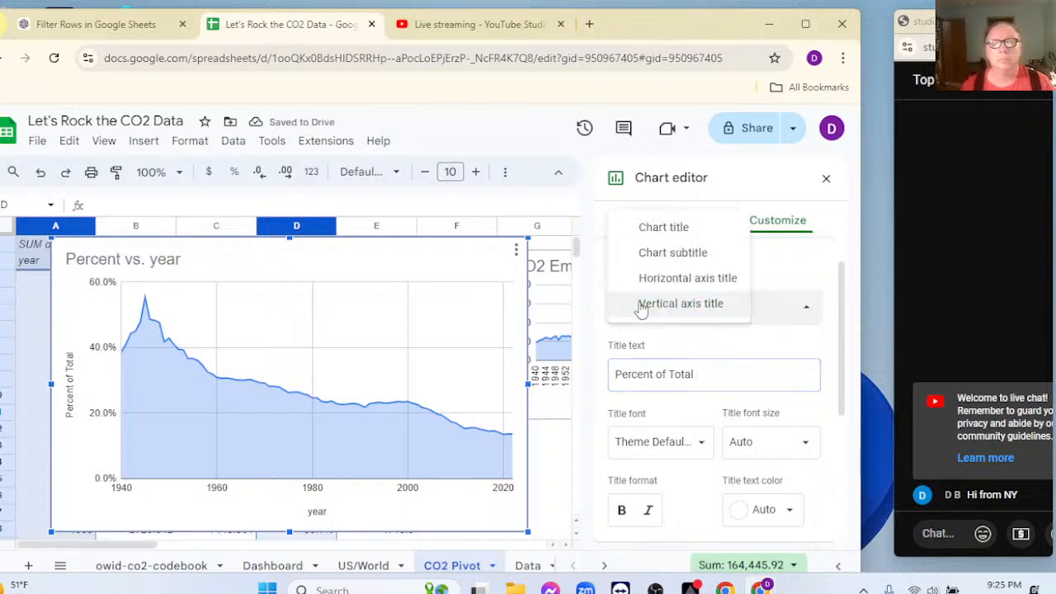
click(639, 228)
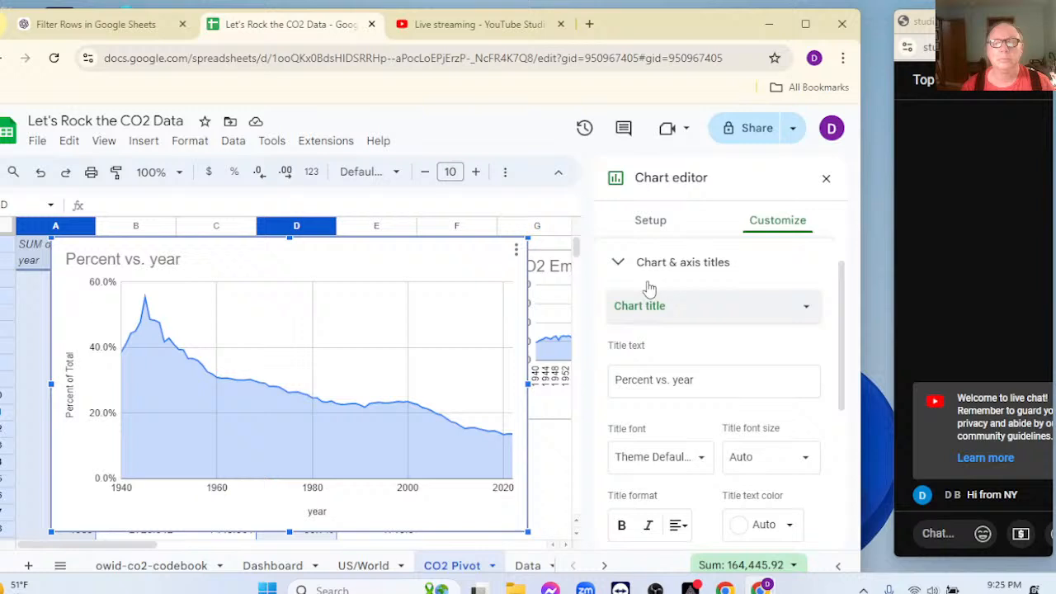
click(709, 380)
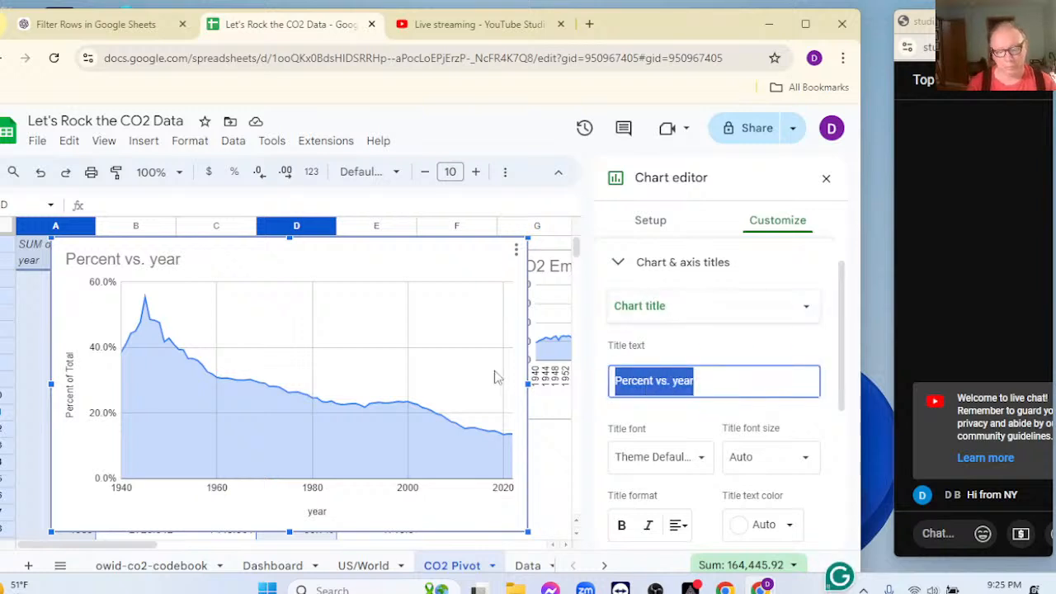
text(Us)
key(BackSpace)
text(S C)
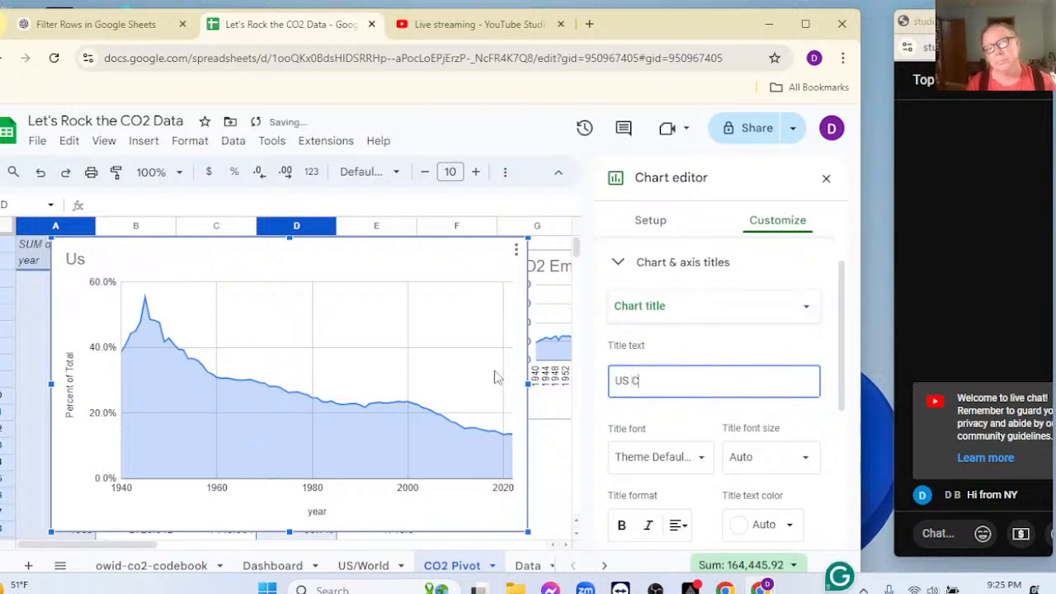
text(O2)
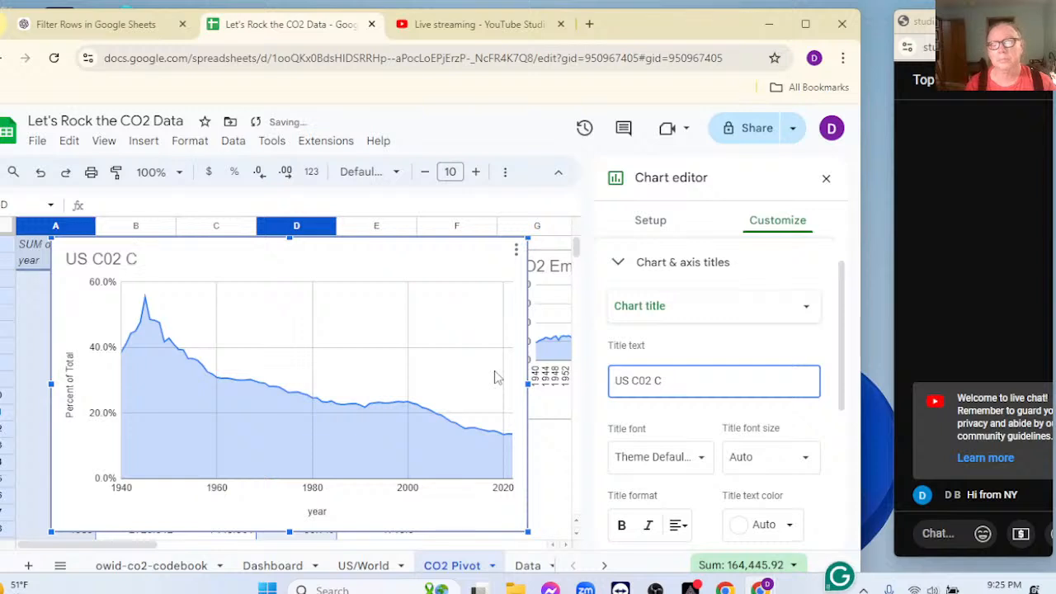
text(Contrib)
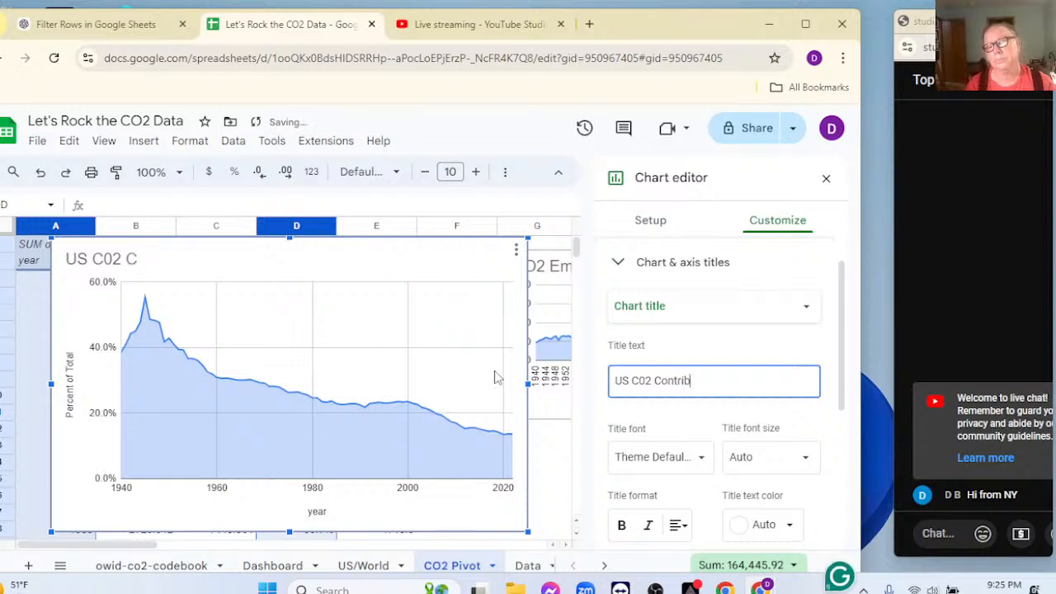
text(ution)
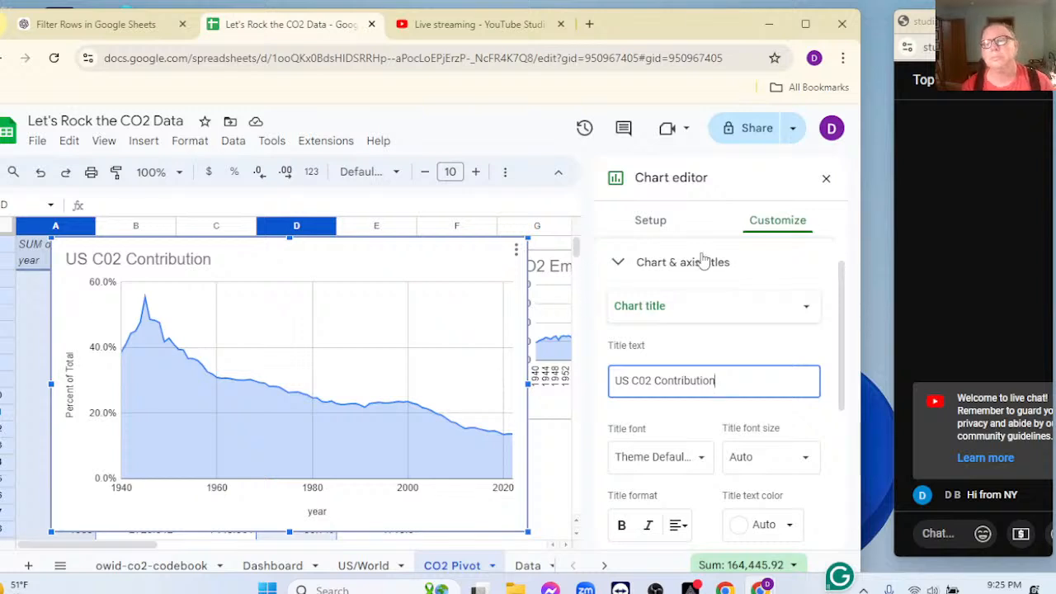
click(826, 179)
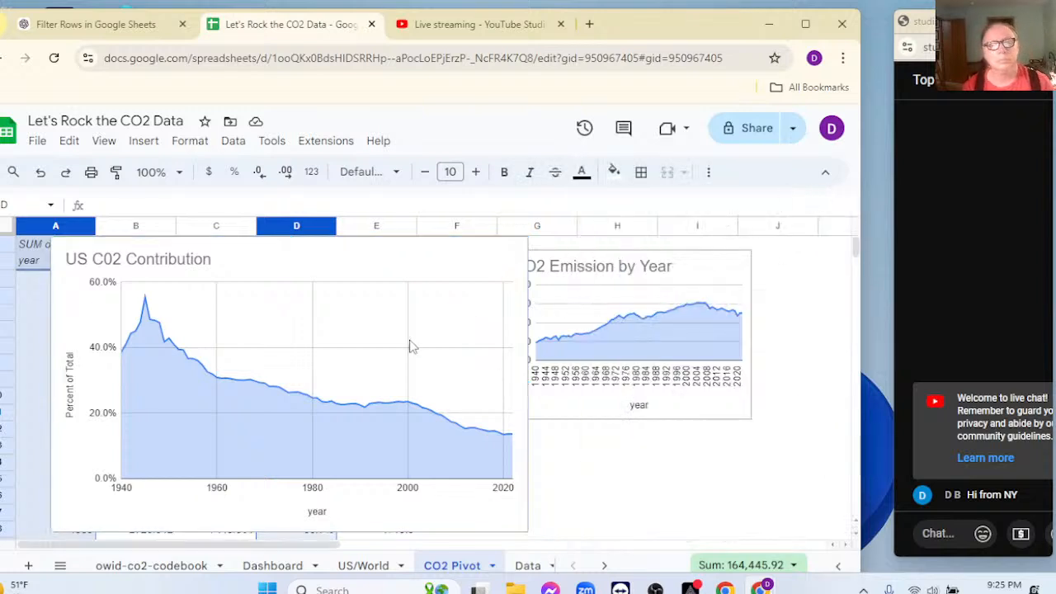
Shrink the US C02 Contribution chart so it ends at about the start of the Difference column
click(412, 346)
drag(528, 532, 451, 485)
drag(376, 472, 278, 425)
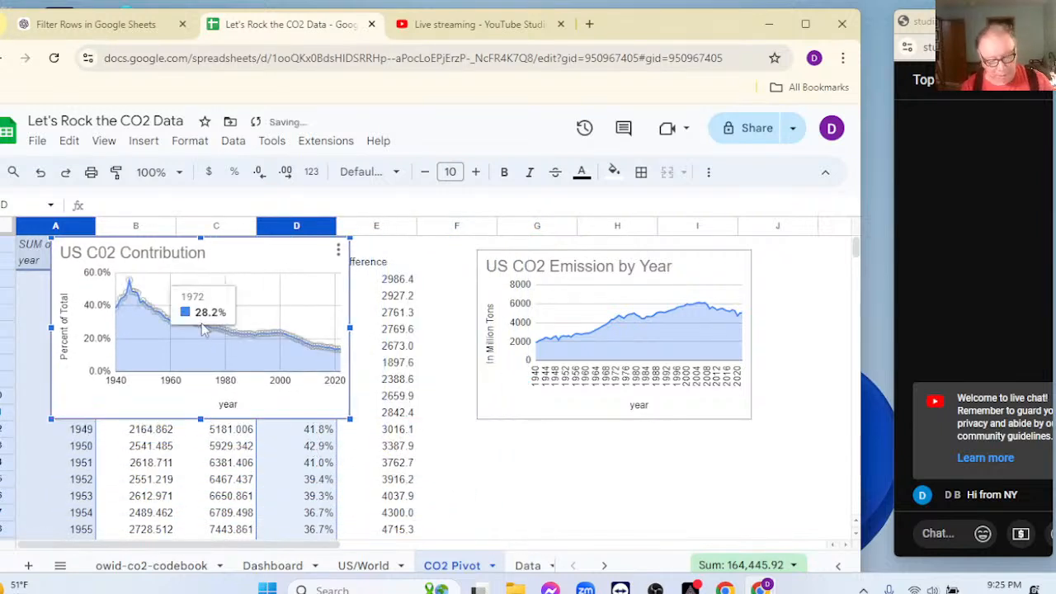
Copy the US C02 Contribution chart and paste it into the Dashboard sheet at cell F4
key(Escape)
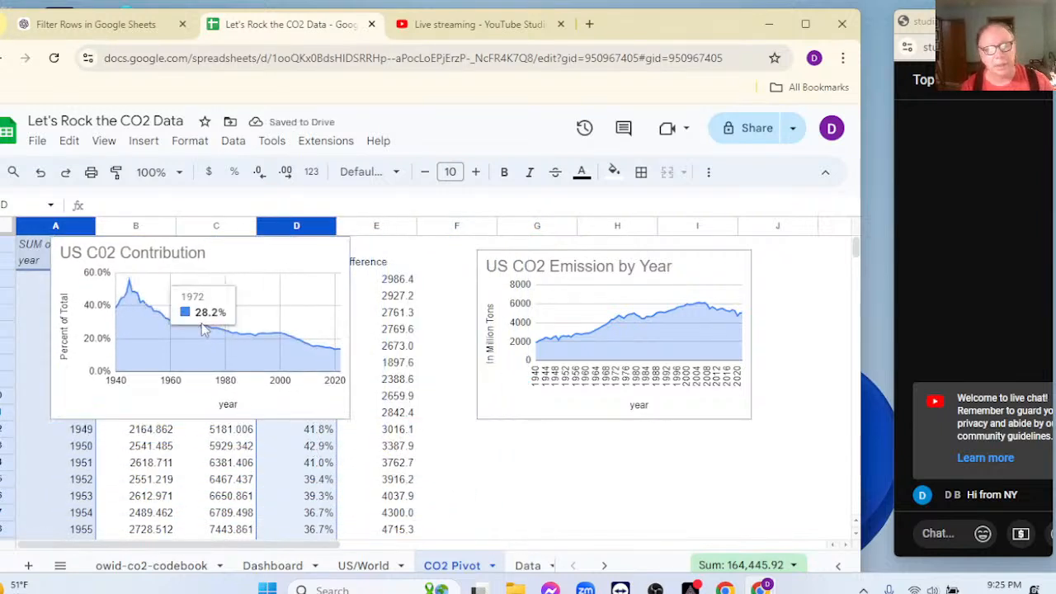
click(265, 259)
key(Escape)
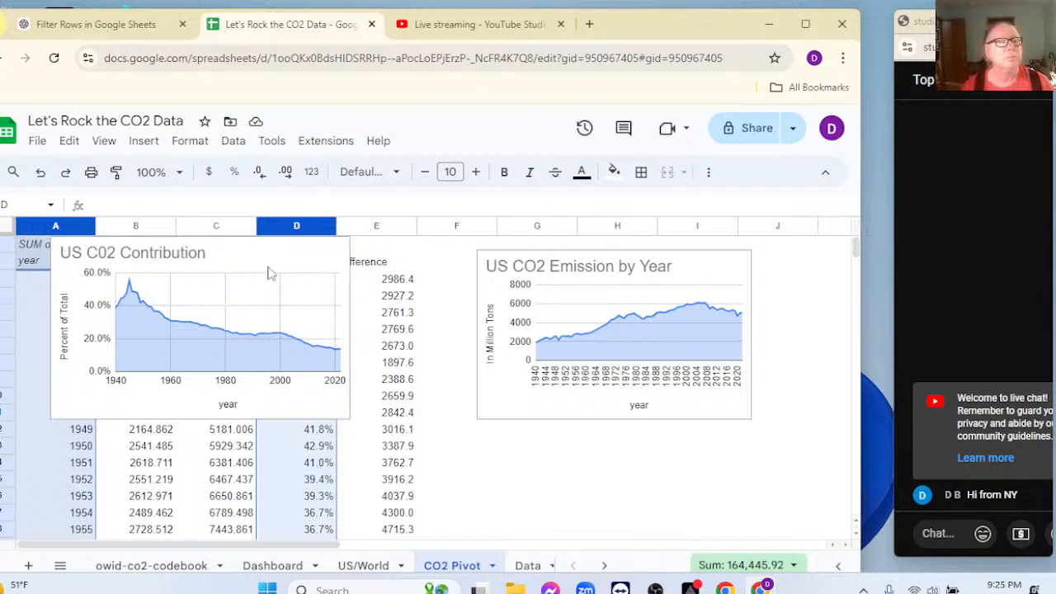
click(269, 272)
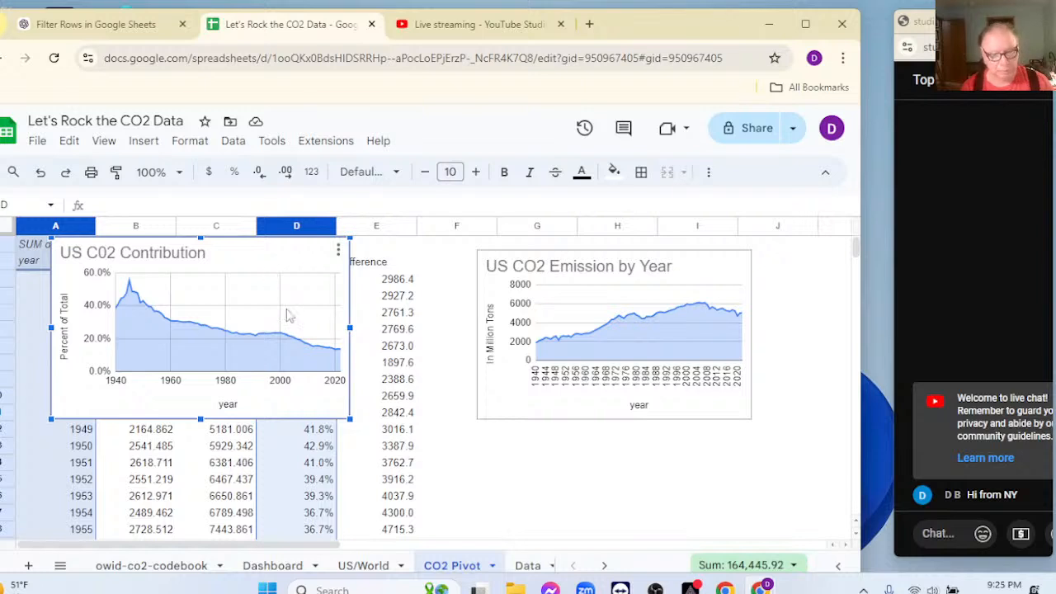
click(270, 565)
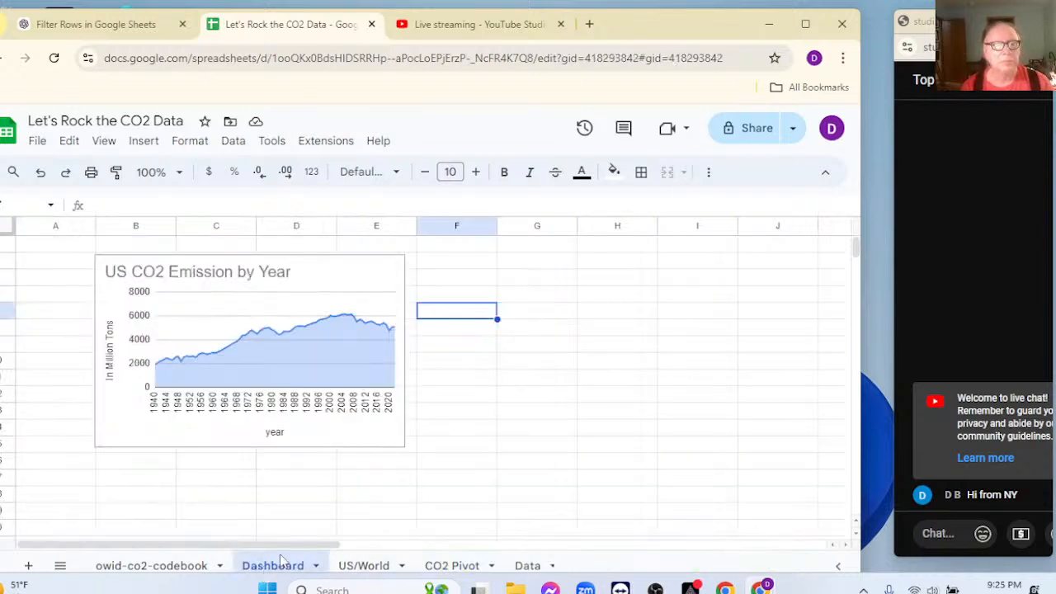
click(456, 263)
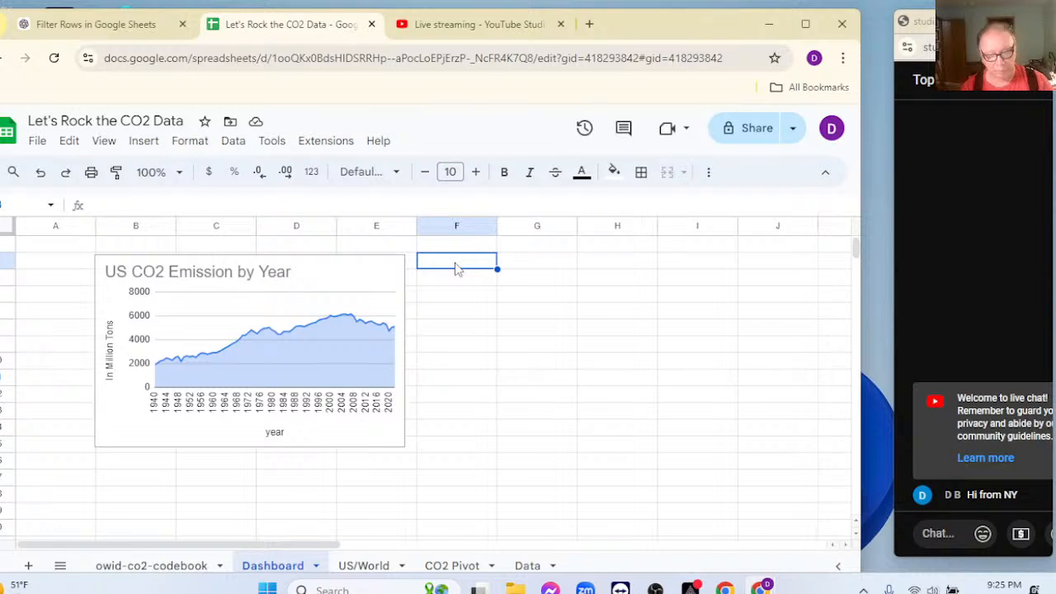
key(ctrl+v)
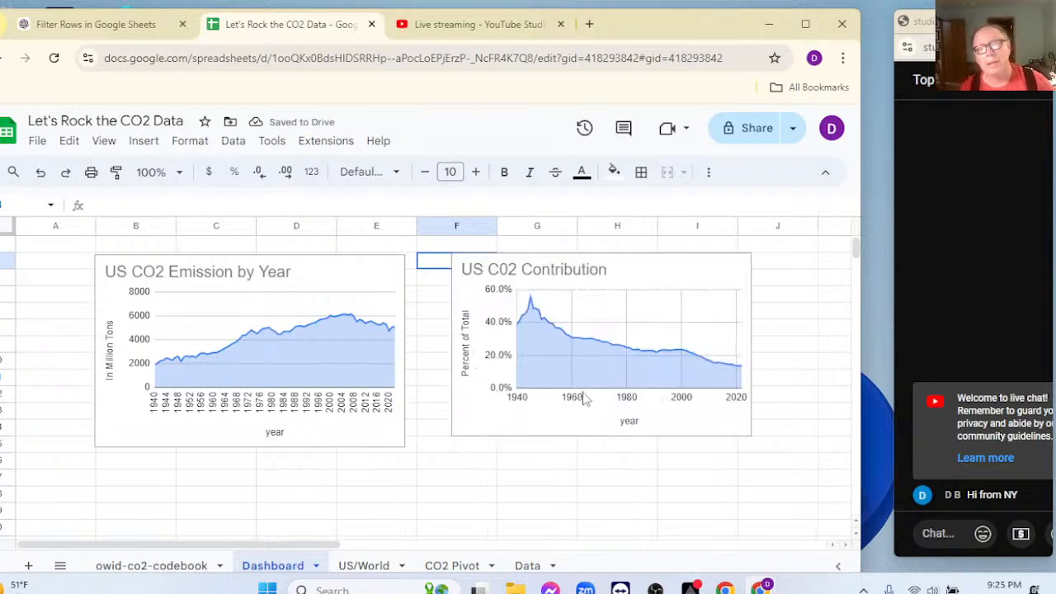
Increase the pasted contribution chart's height to match the US CO2 Emission by Year chart beside it
click(601, 432)
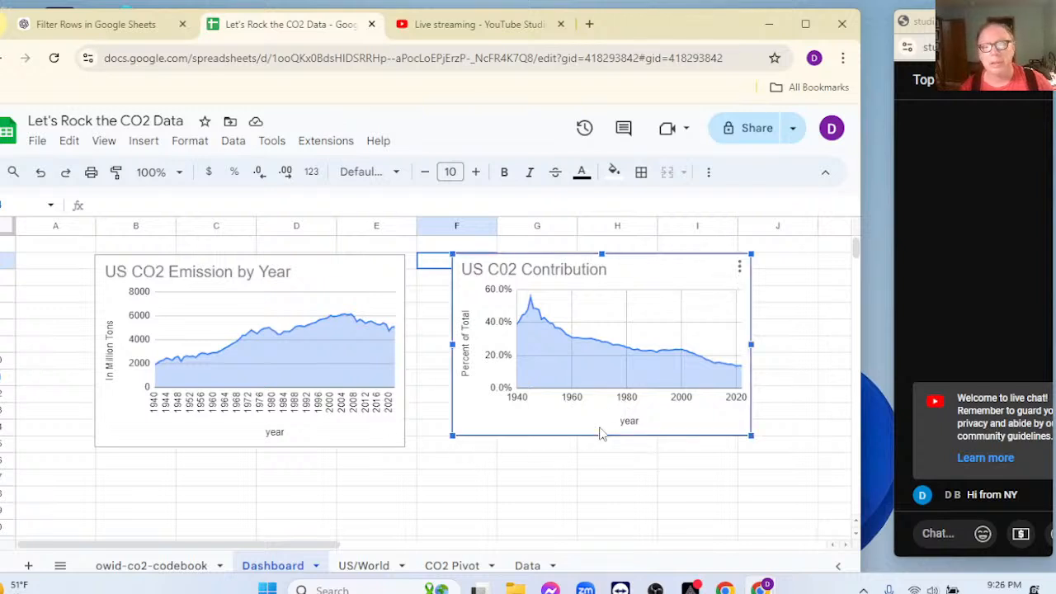
drag(602, 435, 601, 444)
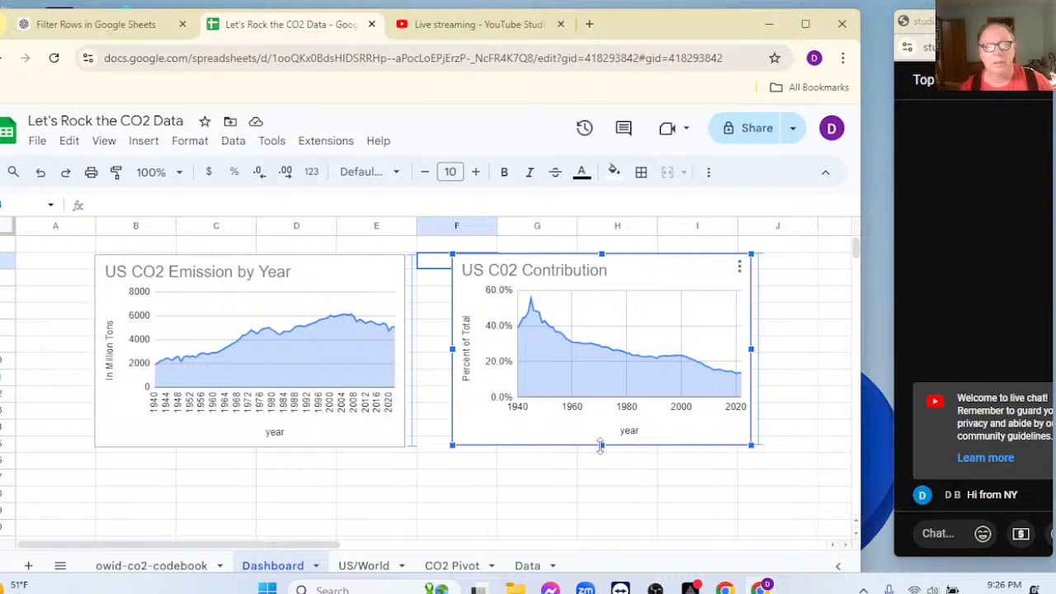
click(353, 429)
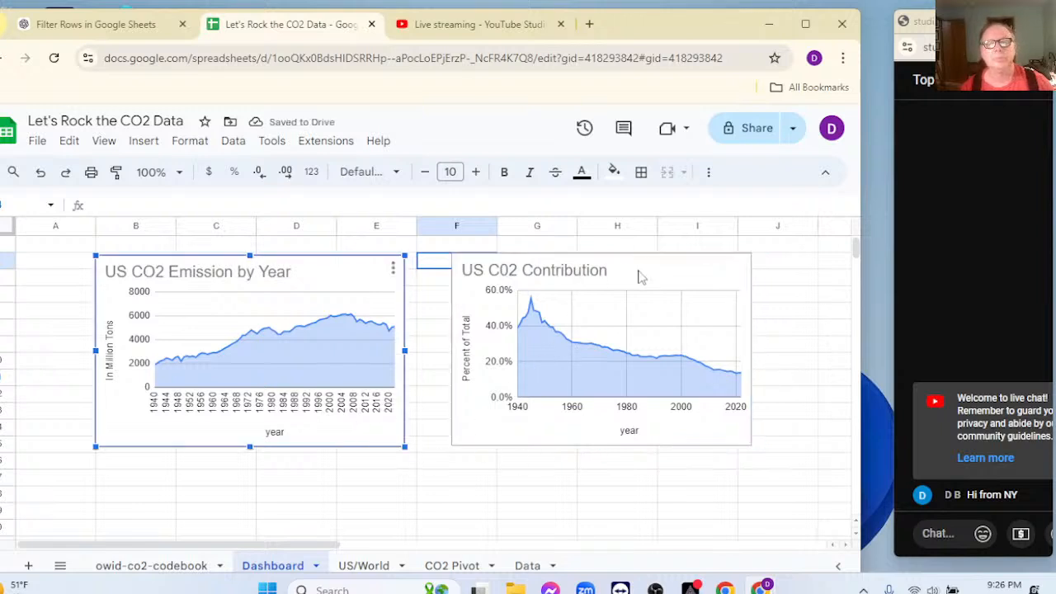
Move the contribution chart directly below the emissions chart, aligned with column B, and widen it to match the emissions chart
click(594, 292)
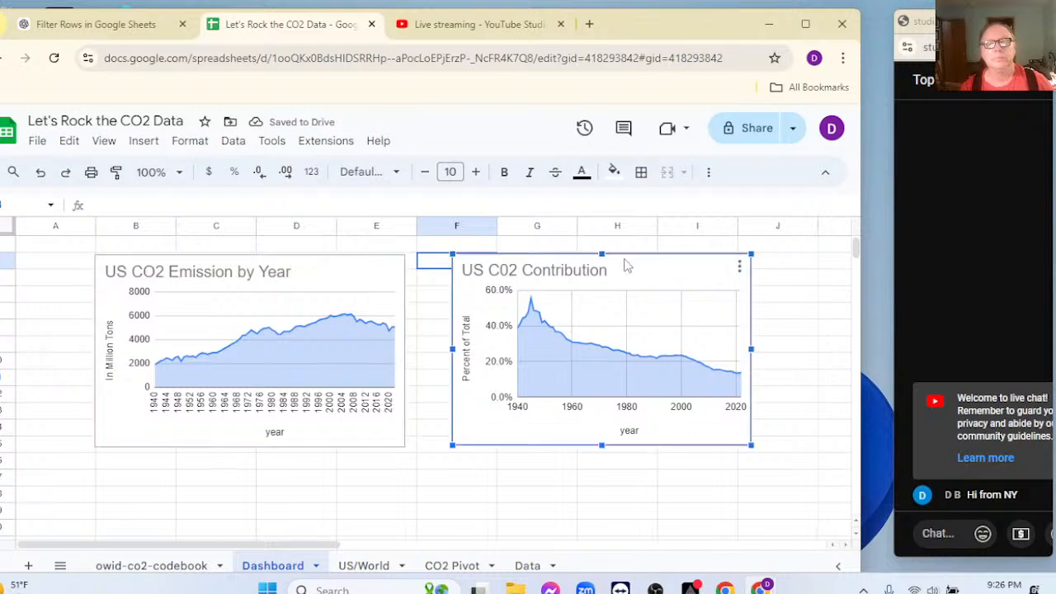
drag(625, 265, 257, 483)
scroll(466, 396, down, 5)
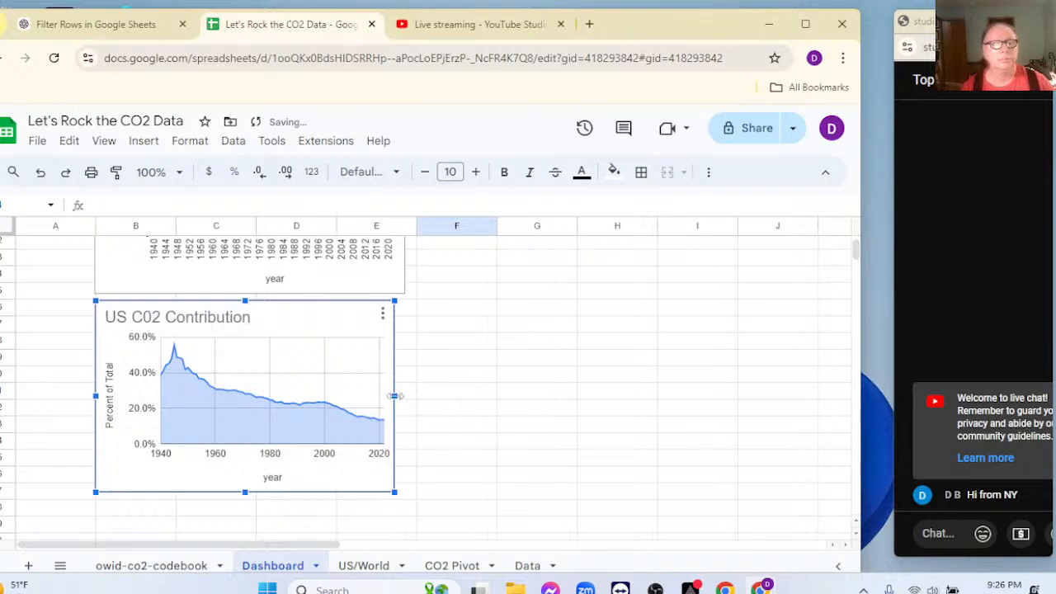
drag(394, 395, 404, 396)
click(479, 391)
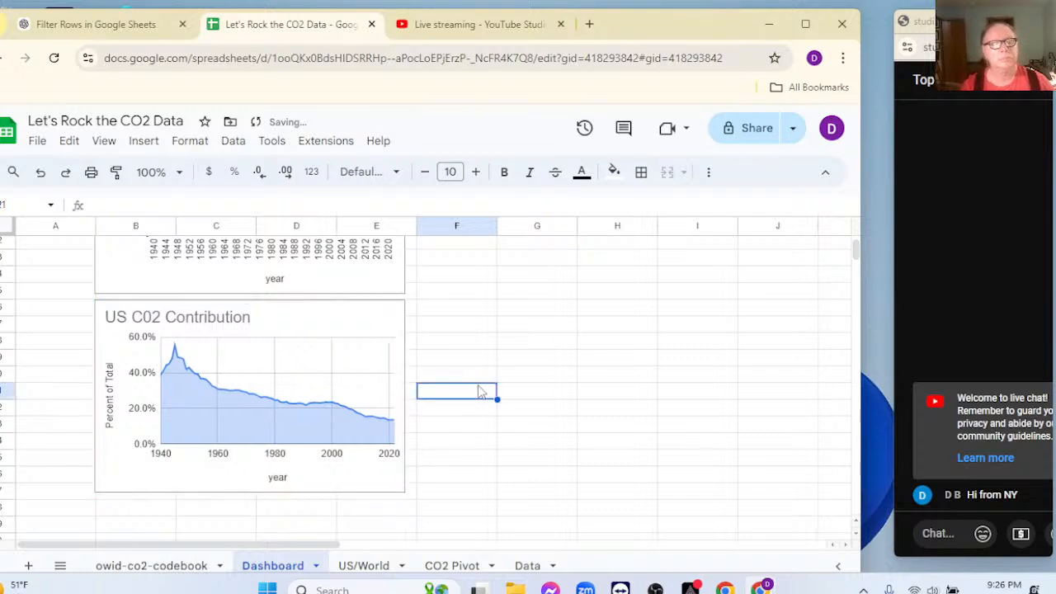
scroll(495, 384, up, 5)
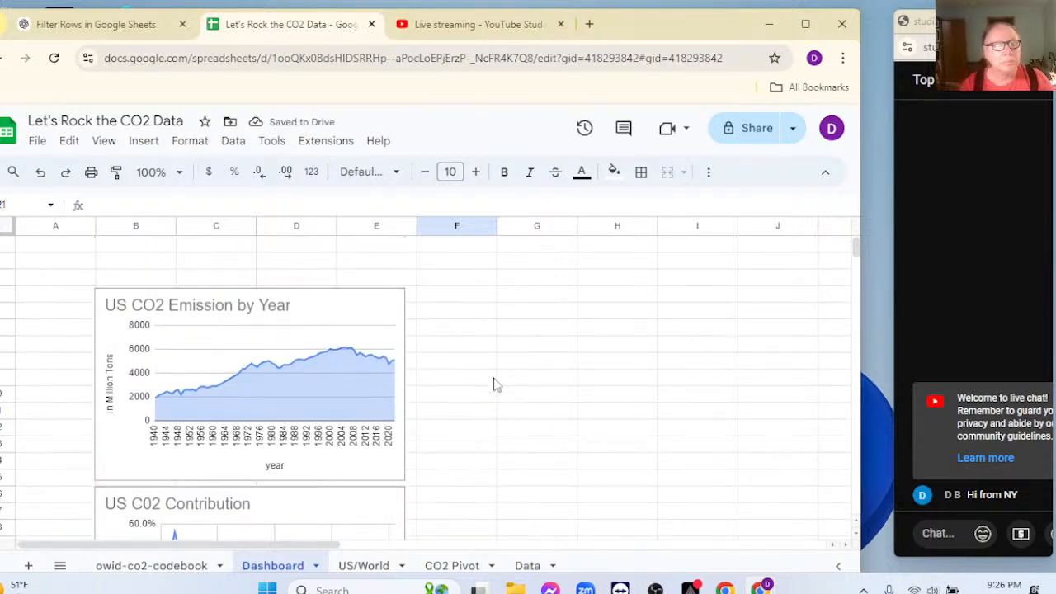
On the CO2 Pivot sheet, shrink the US C02 Contribution chart slightly and move it below the US CO2 Emission by Year chart
click(454, 569)
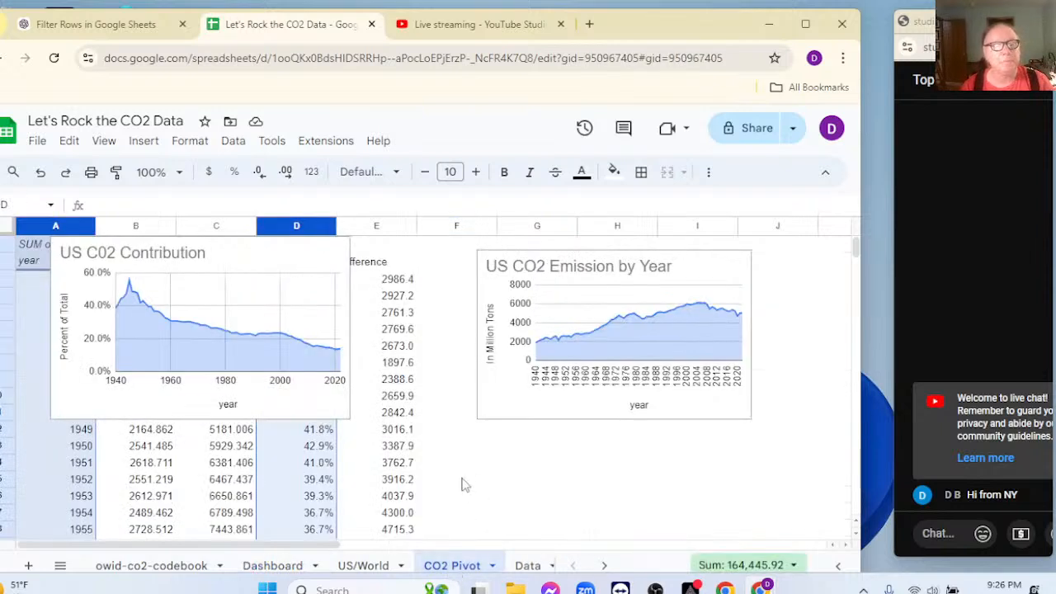
click(317, 413)
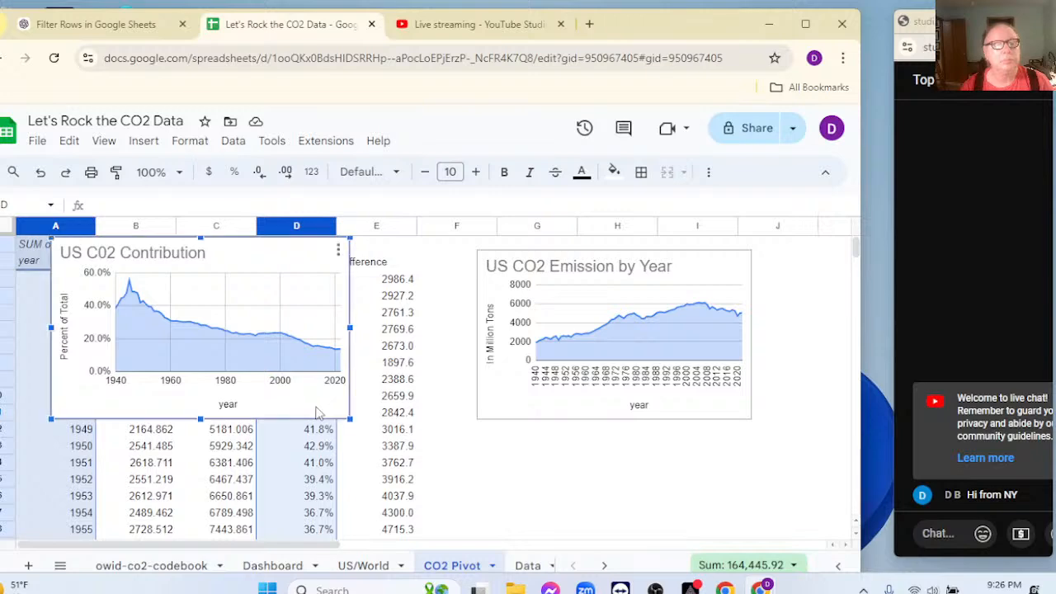
drag(349, 419, 321, 402)
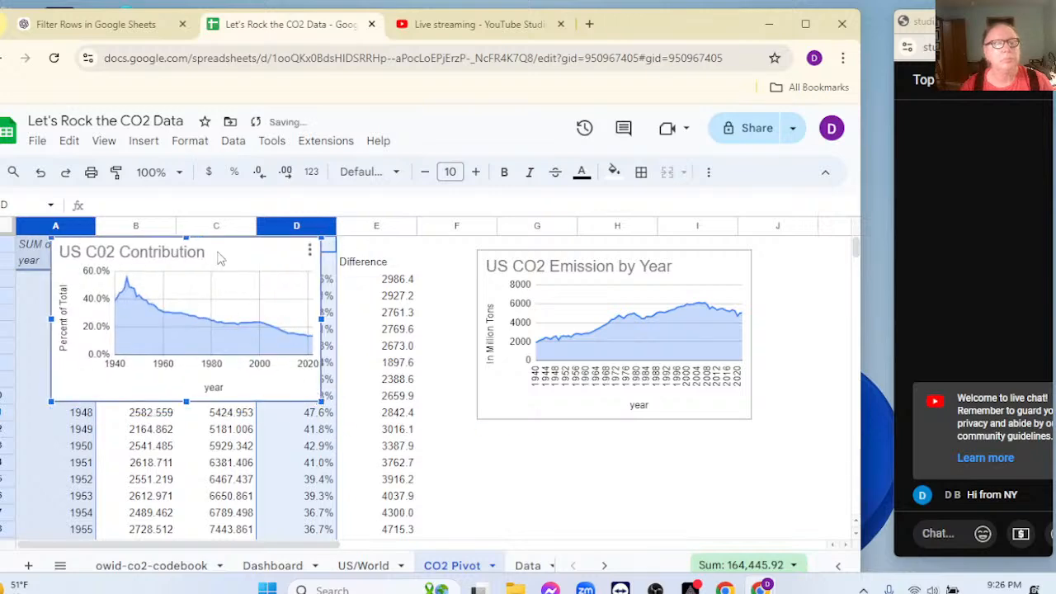
drag(219, 258, 647, 459)
scroll(656, 459, down, 1)
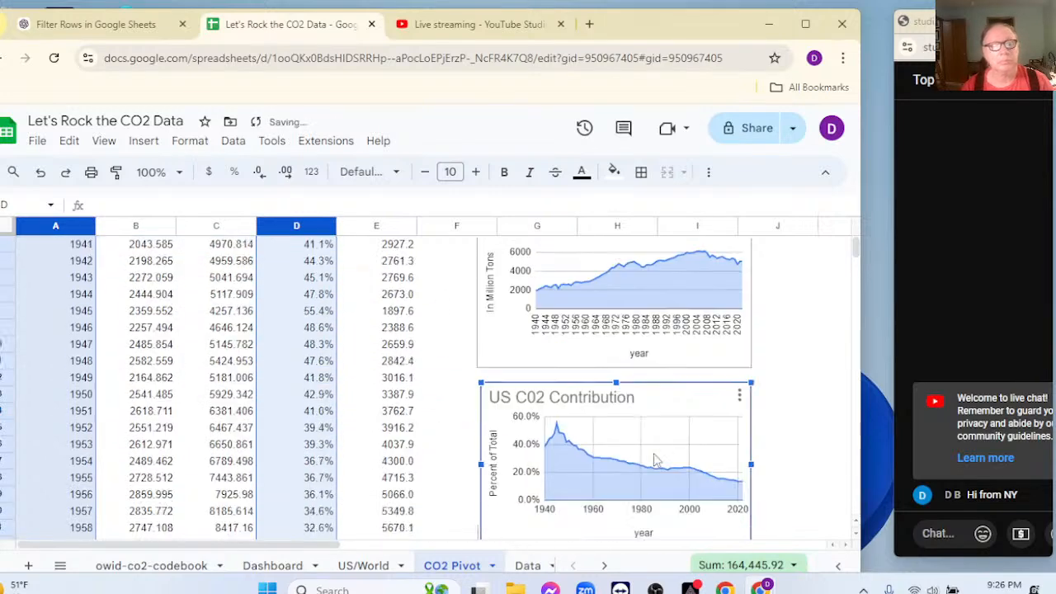
scroll(351, 355, up, 1)
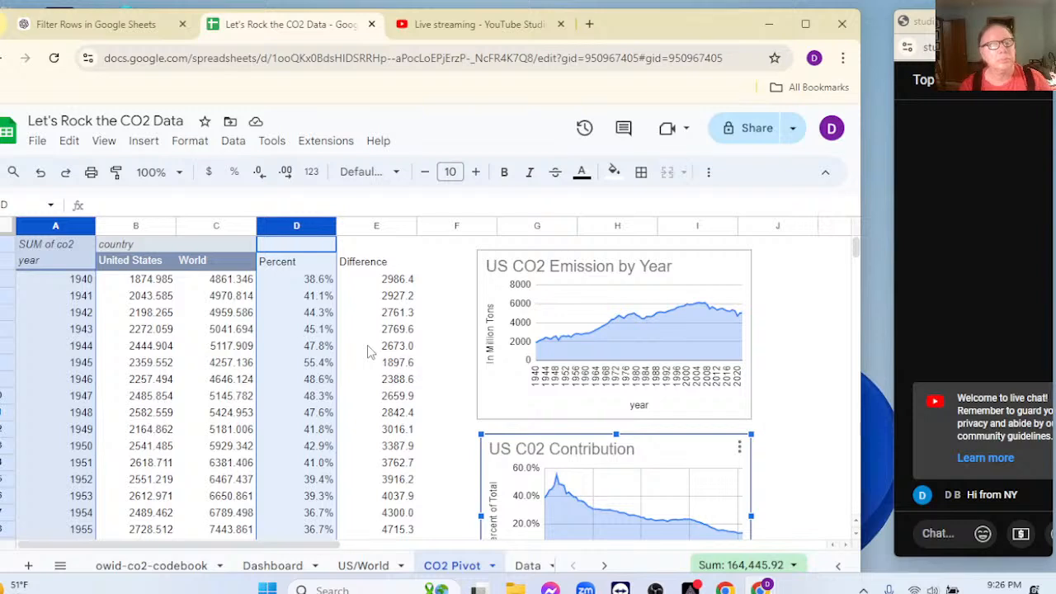
Select the year and World columns, A and C, and start inserting a chart from them
click(43, 227)
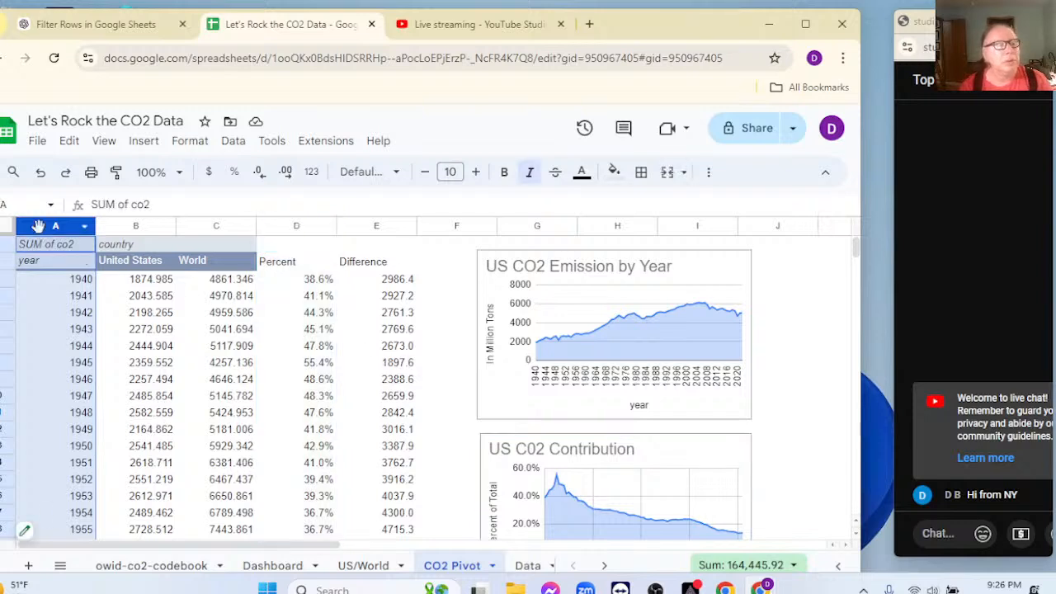
ctrl+click(201, 226)
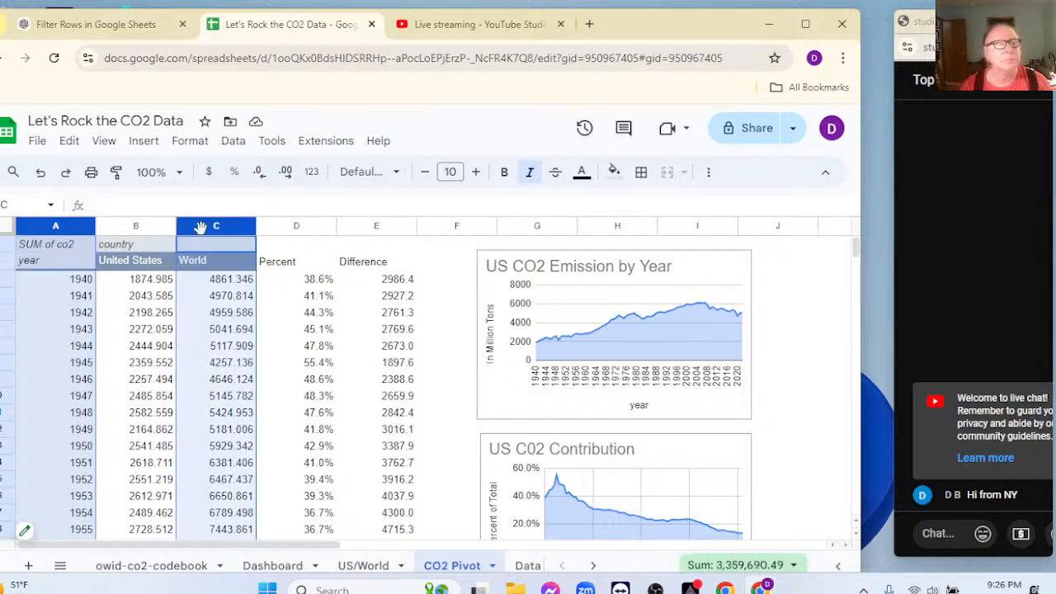
click(145, 146)
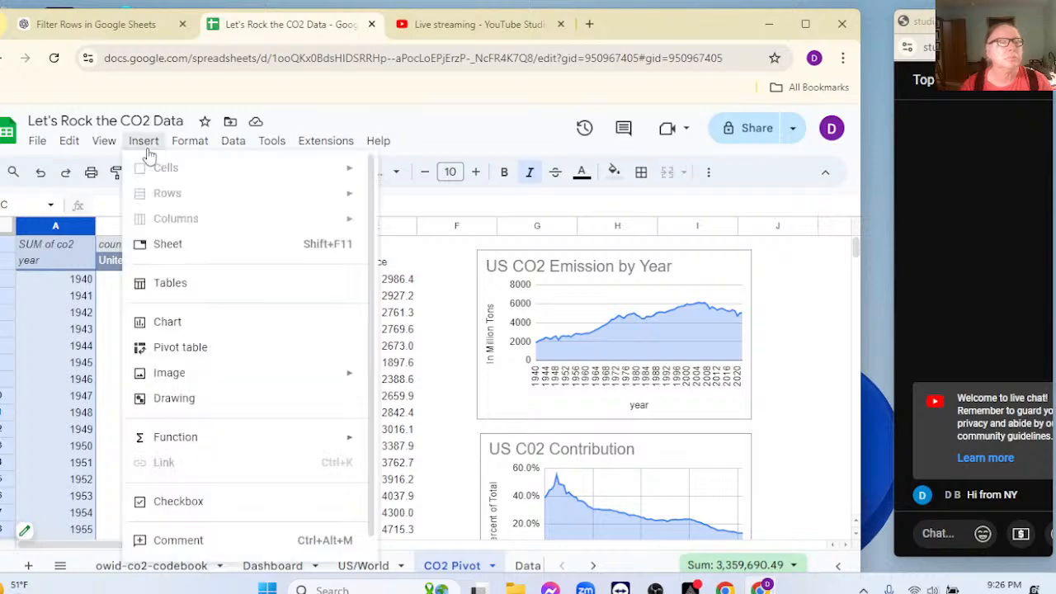
Insert an area chart from the selected year and World columns, and aggregate its x-axis
click(195, 320)
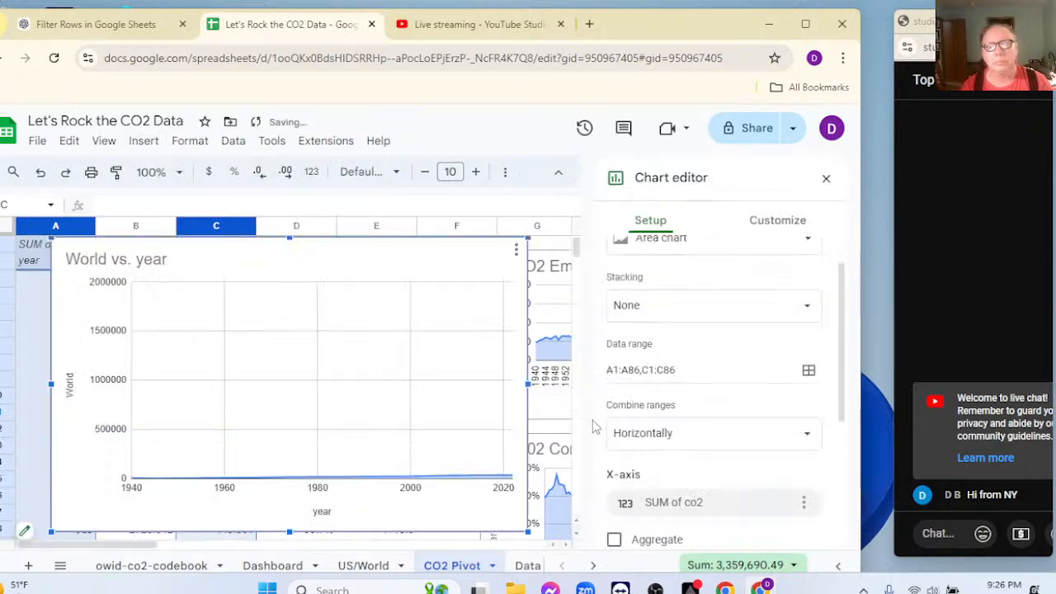
click(614, 538)
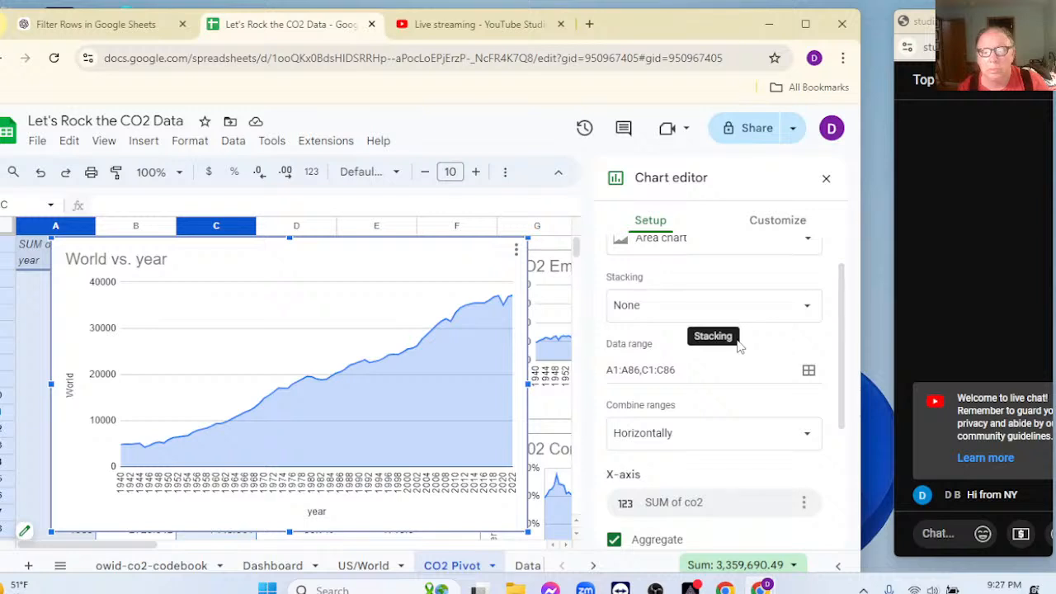
scroll(720, 394, down, 3)
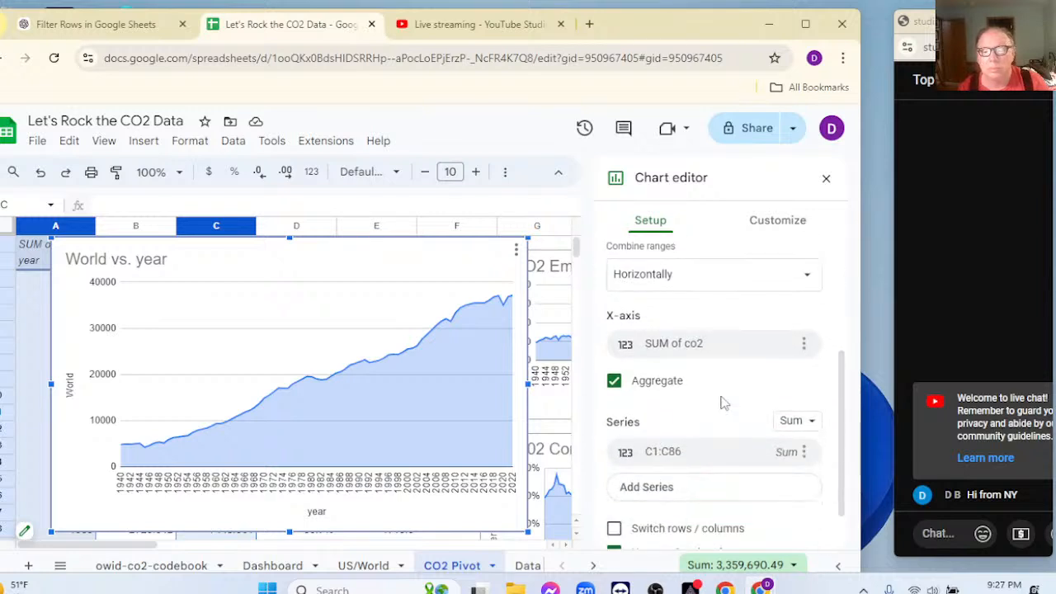
scroll(723, 402, down, 1)
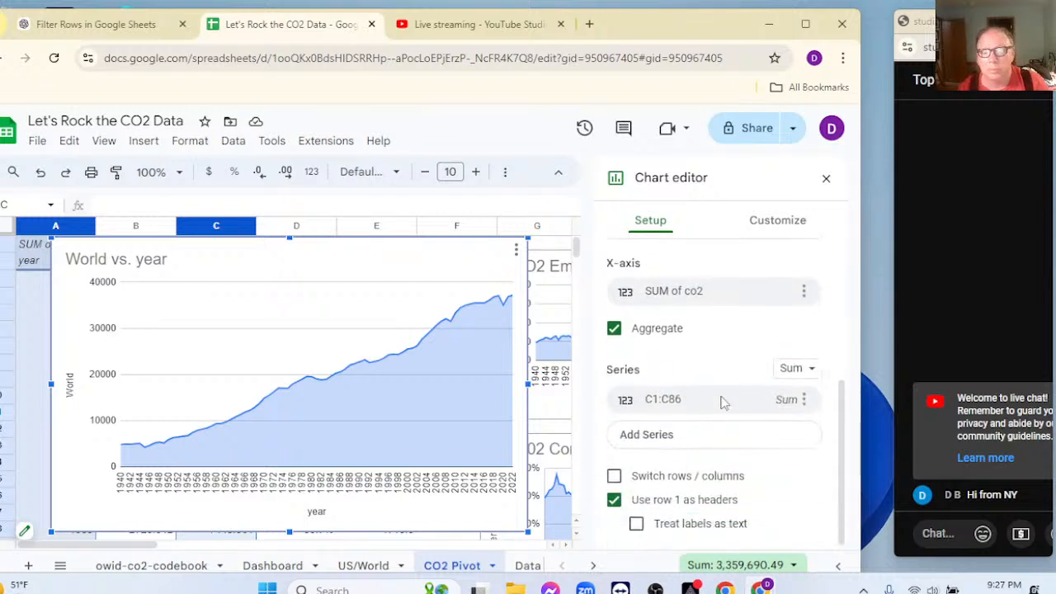
scroll(721, 402, up, 5)
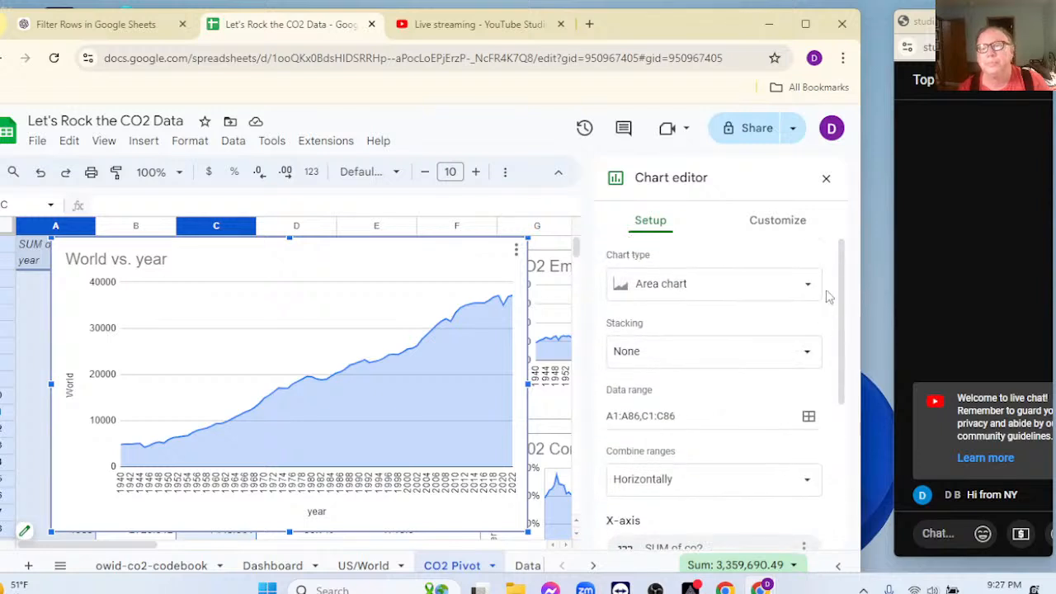
Change the new chart's title to "Worldwide C02 Creation"
click(767, 231)
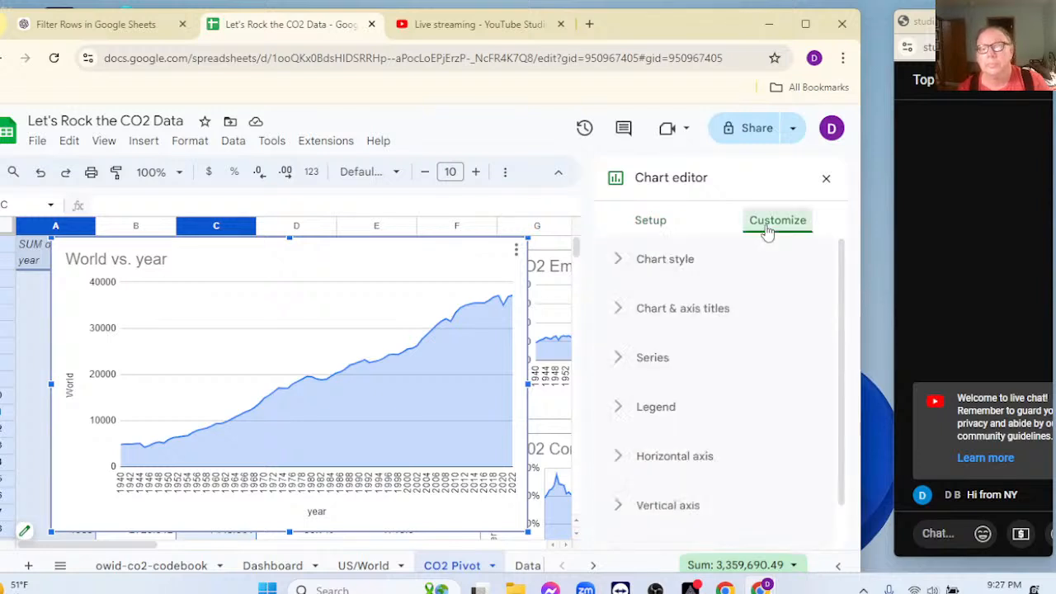
click(621, 313)
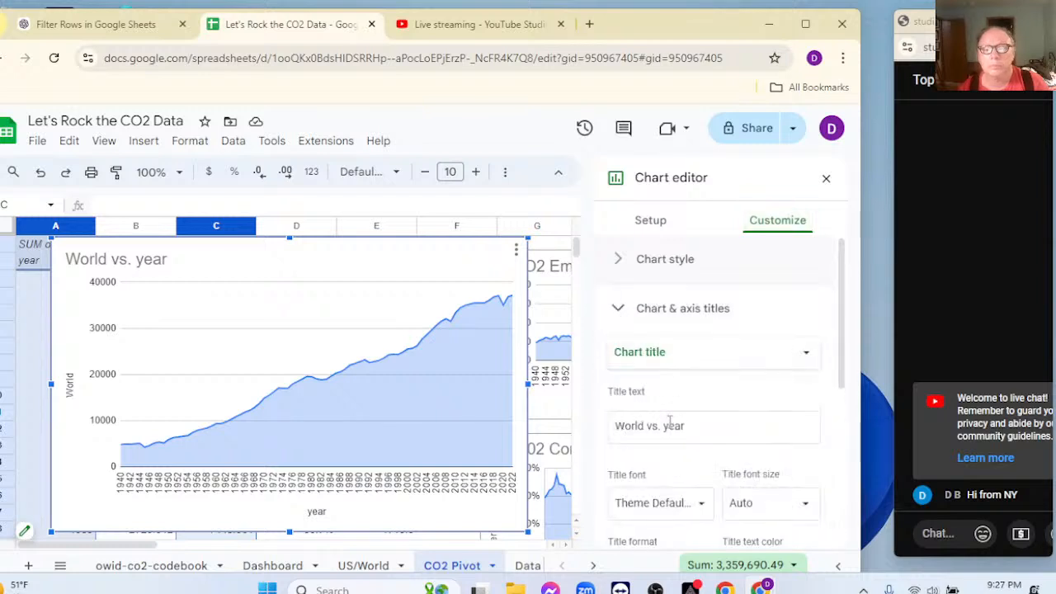
click(695, 425)
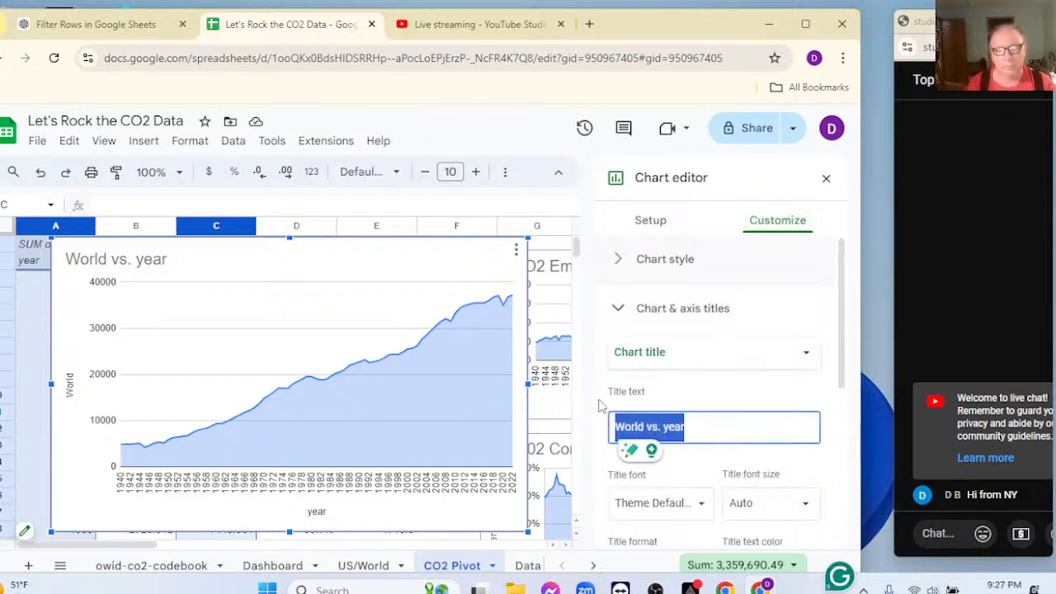
text(Worldwide C)
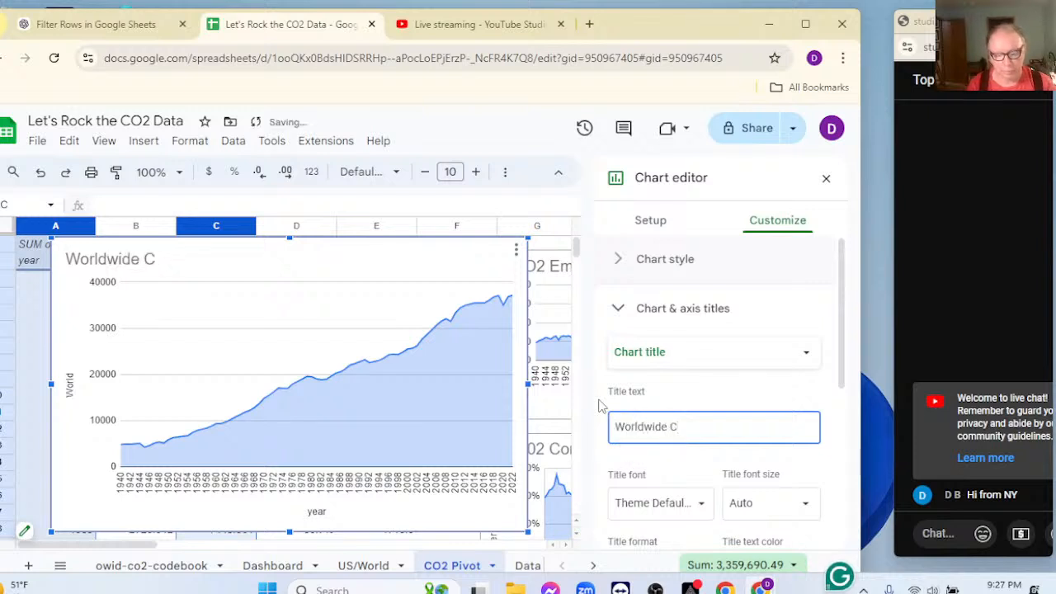
text(02 Prod)
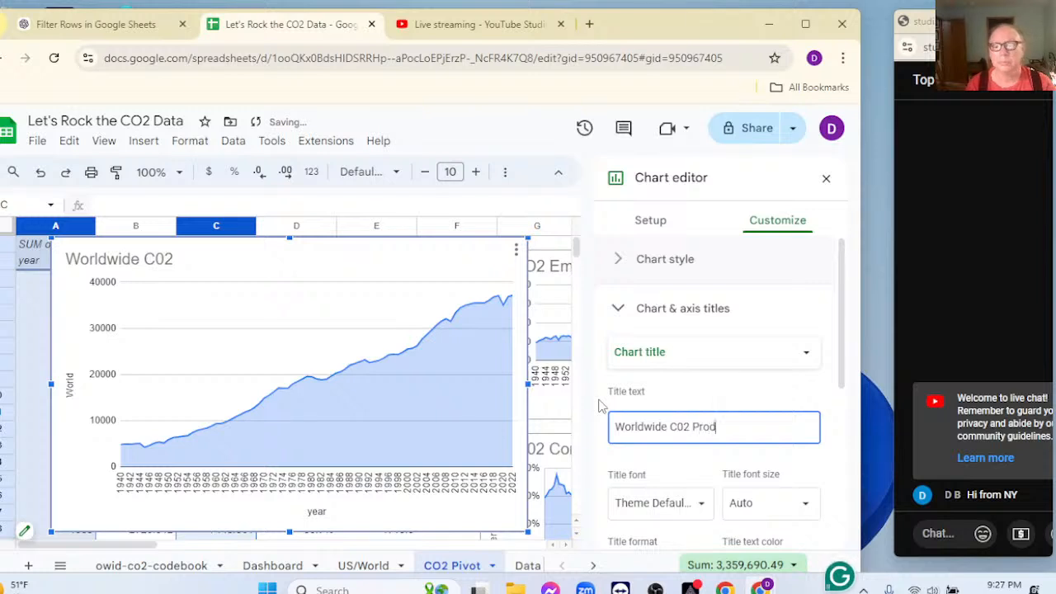
text(uction)
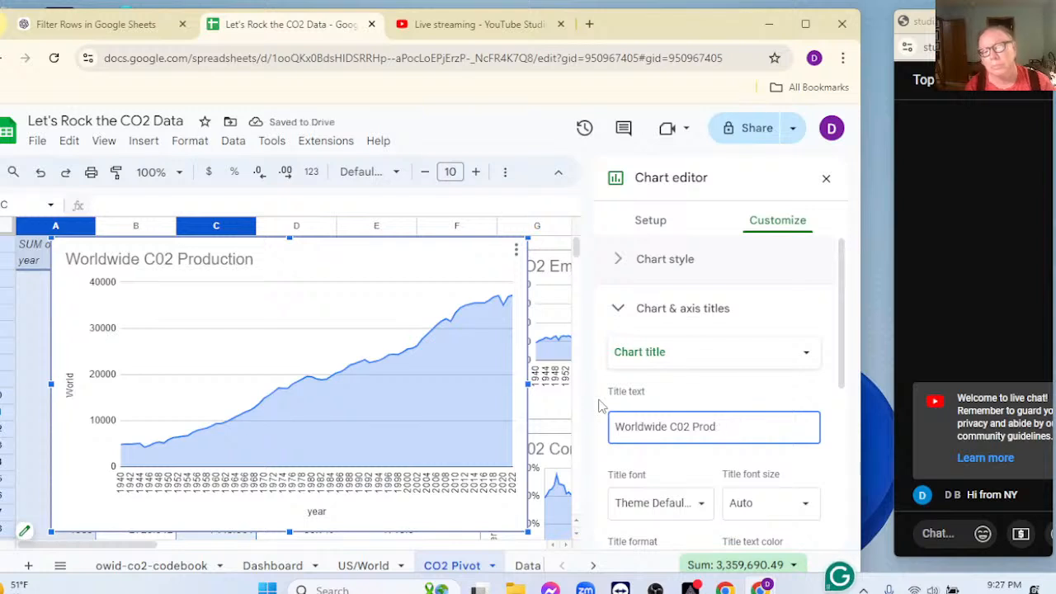
text(Creation)
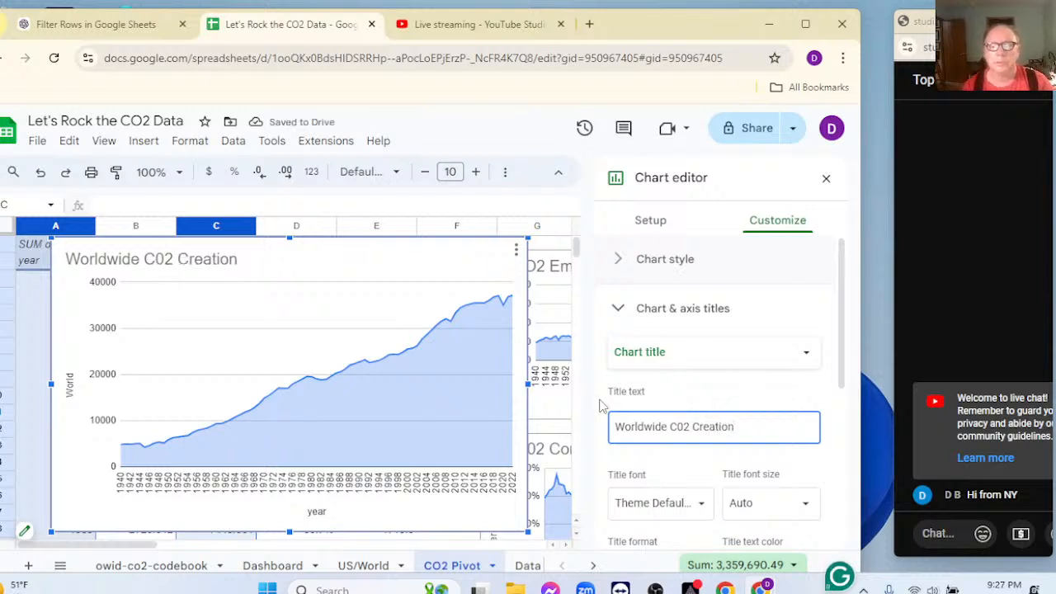
Set the chart's vertical axis title to "Production In Millions Tons"
click(639, 353)
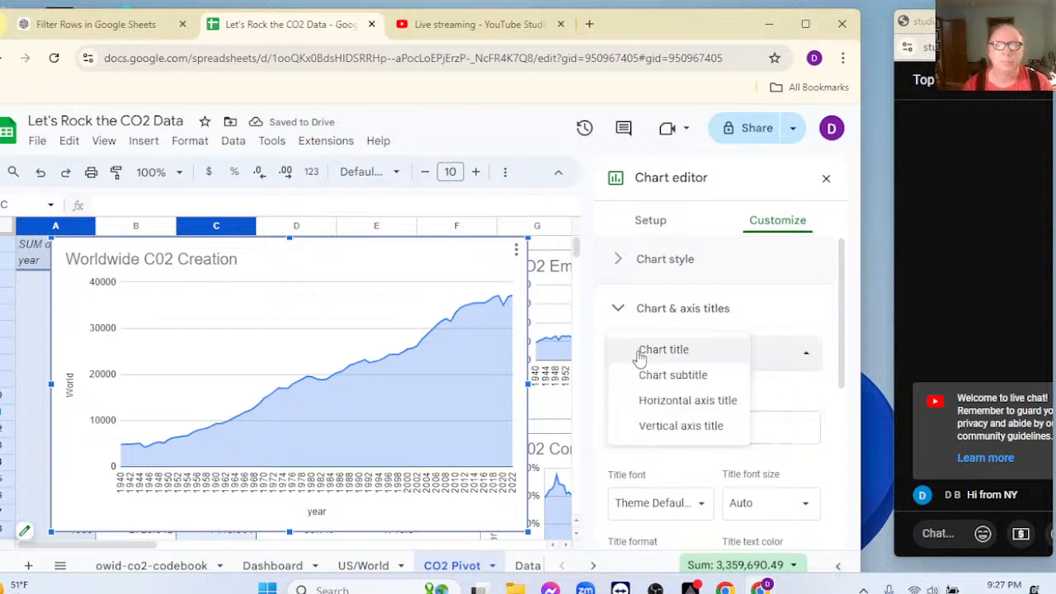
click(653, 425)
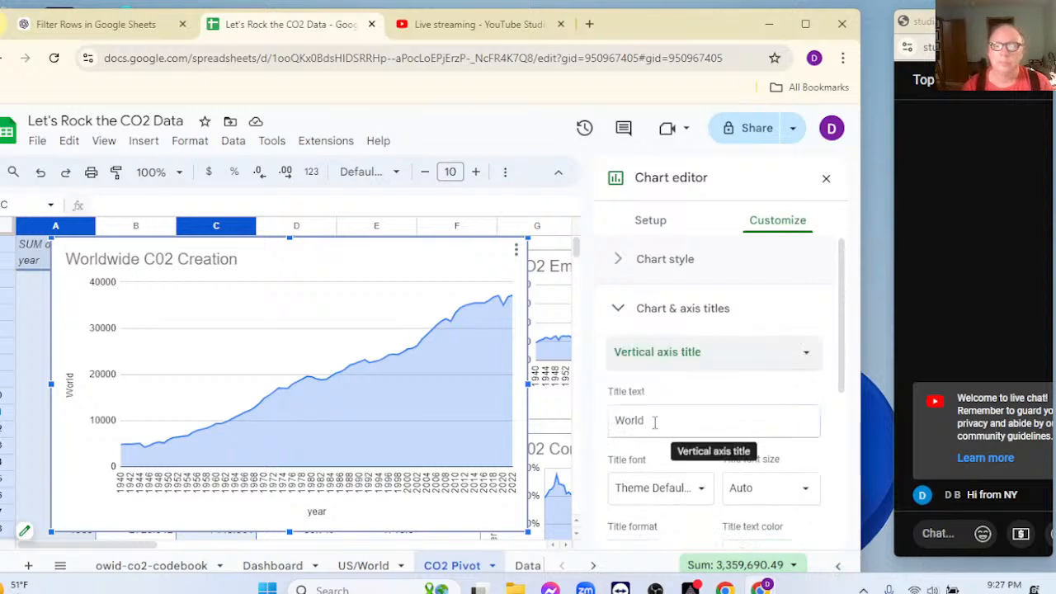
click(654, 421)
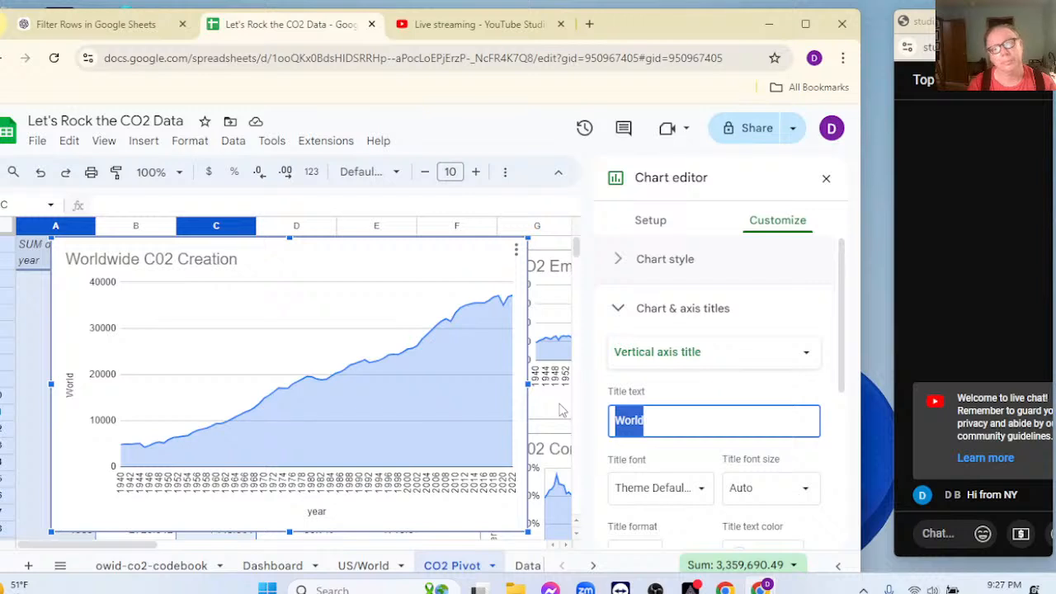
text(In )
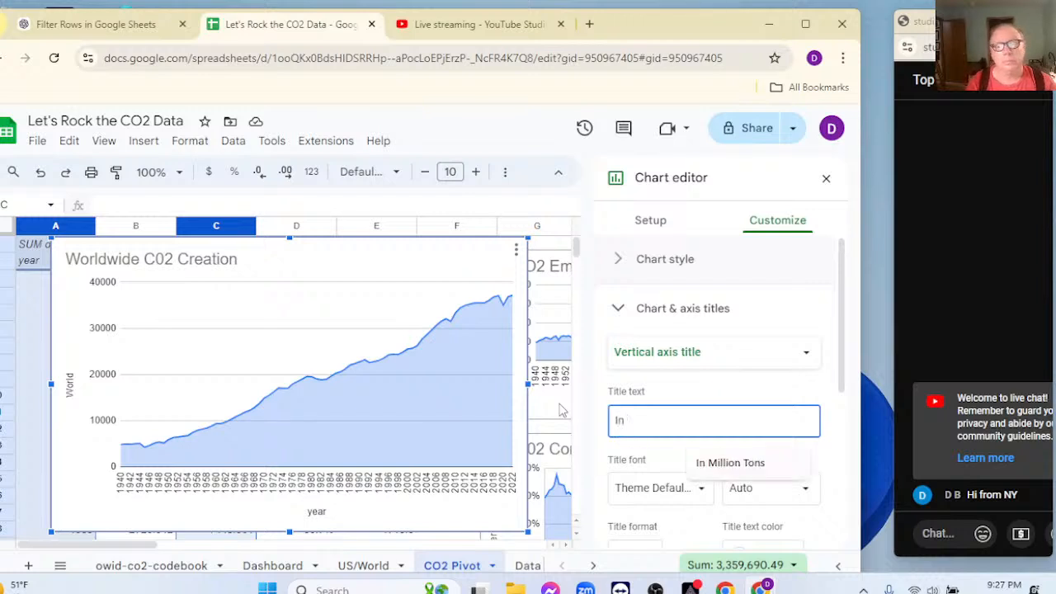
text(Pe)
key(BackSpace)
key(BackSpace)
key(BackSpace)
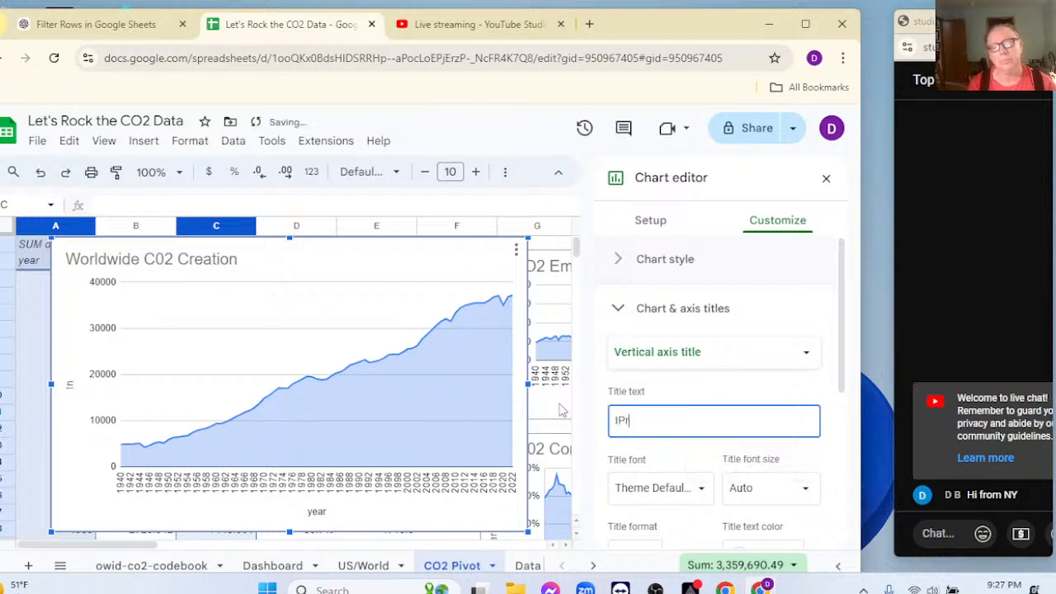
text(Productio)
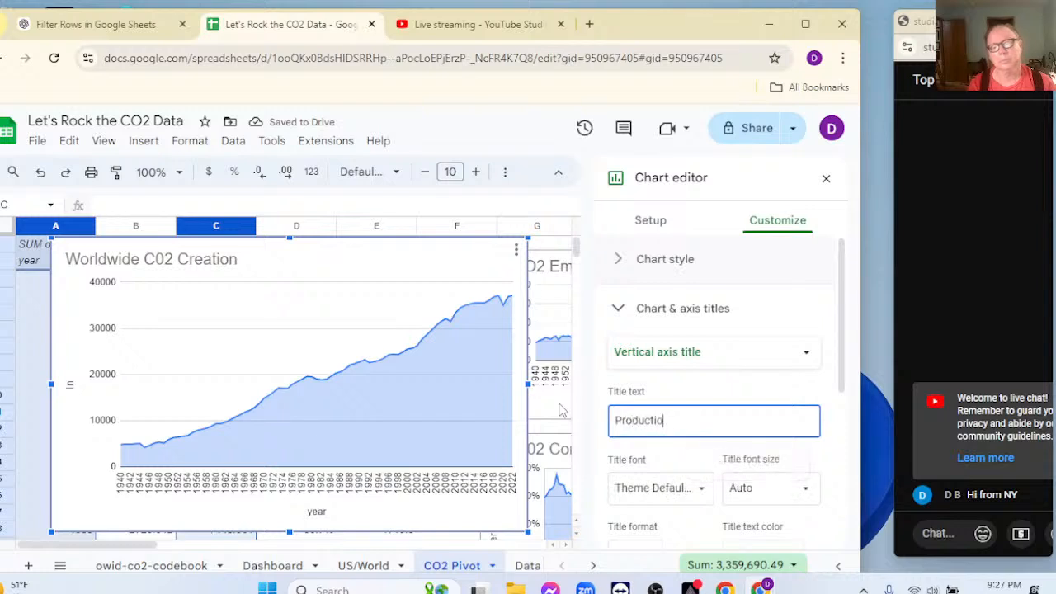
text(n)
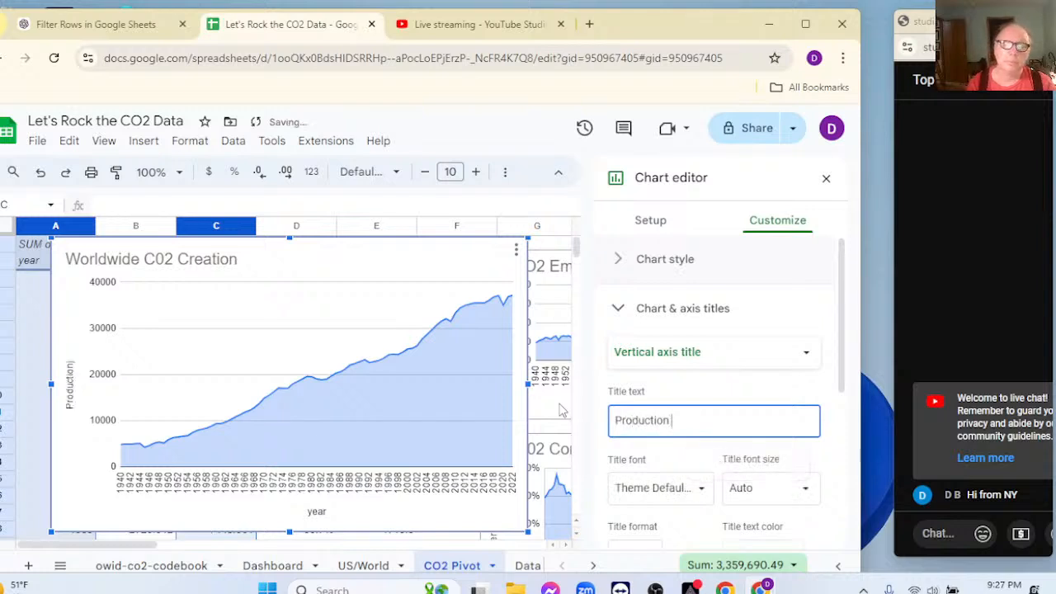
text( In Millions Tons)
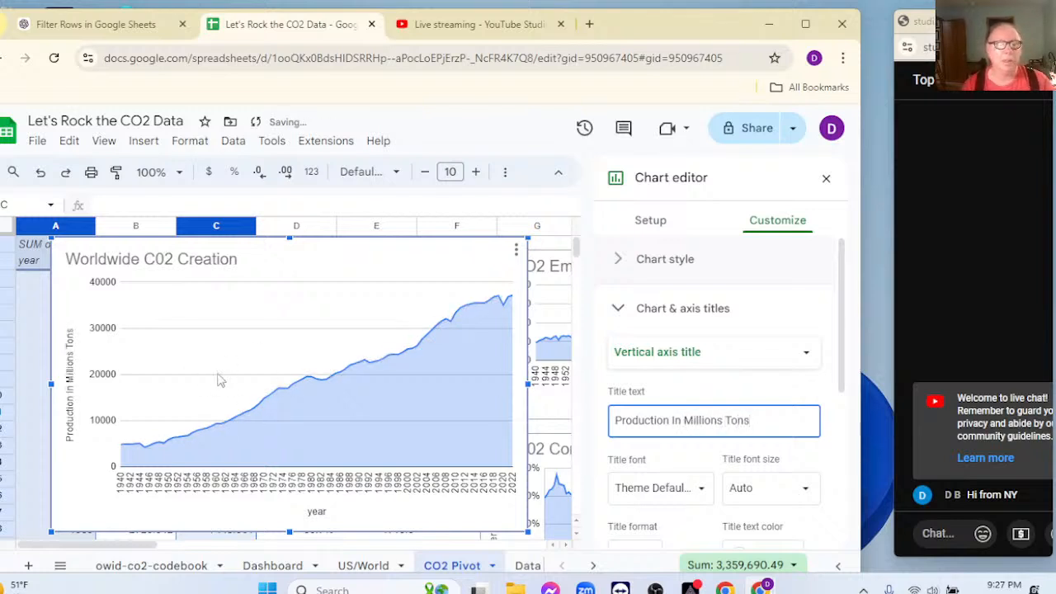
Slant the chart's horizontal axis labels at 30° and close the chart editor
click(371, 492)
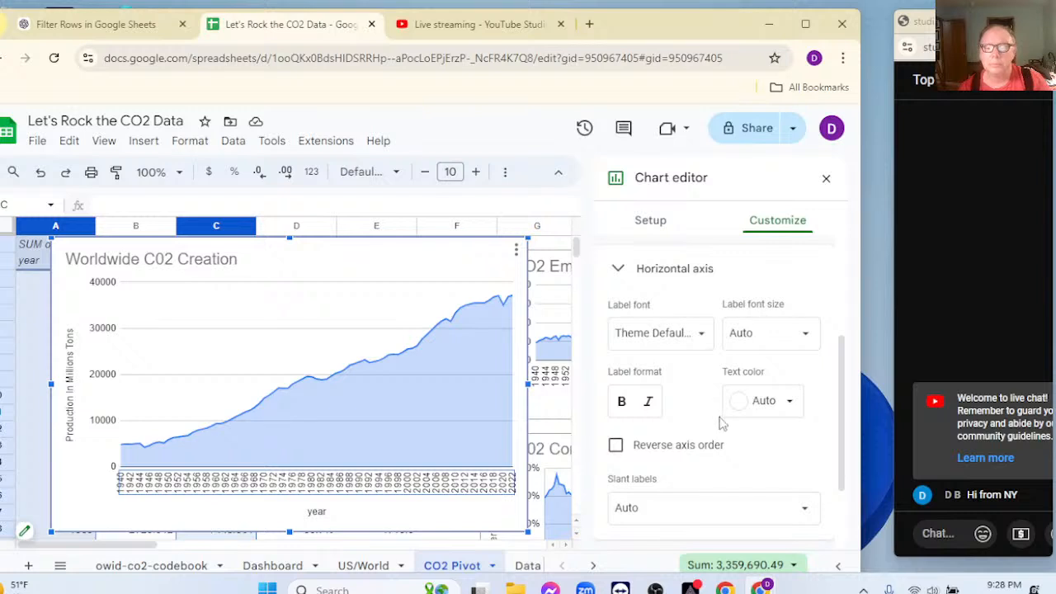
scroll(719, 423, down, 1)
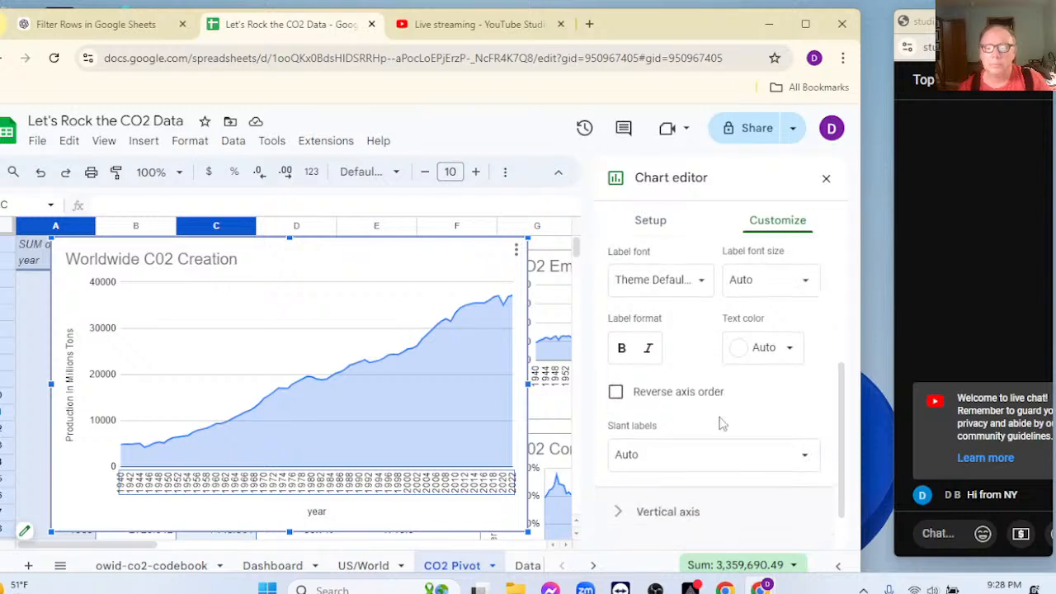
click(806, 458)
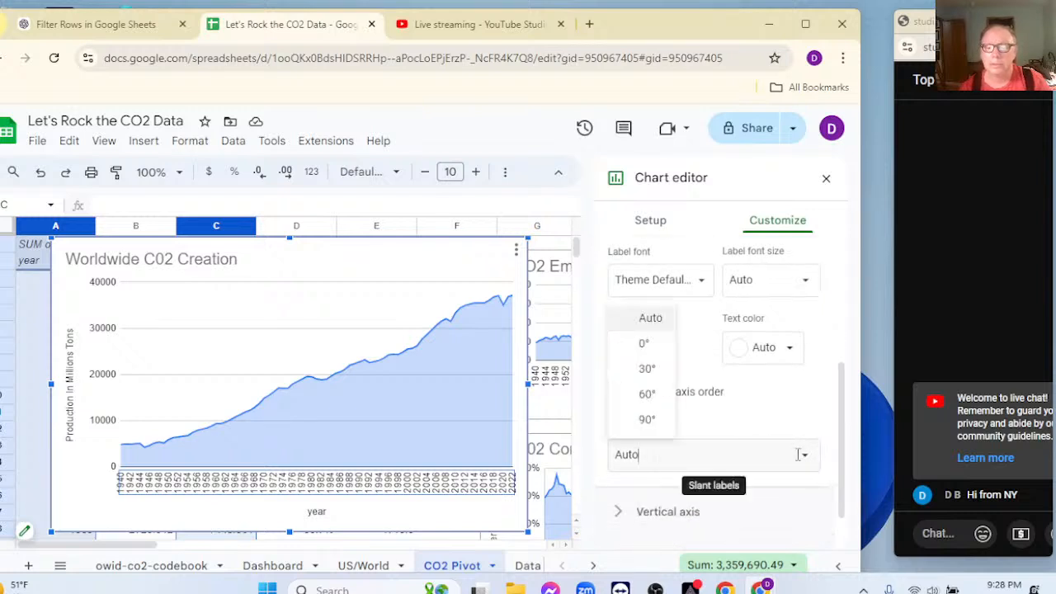
click(645, 369)
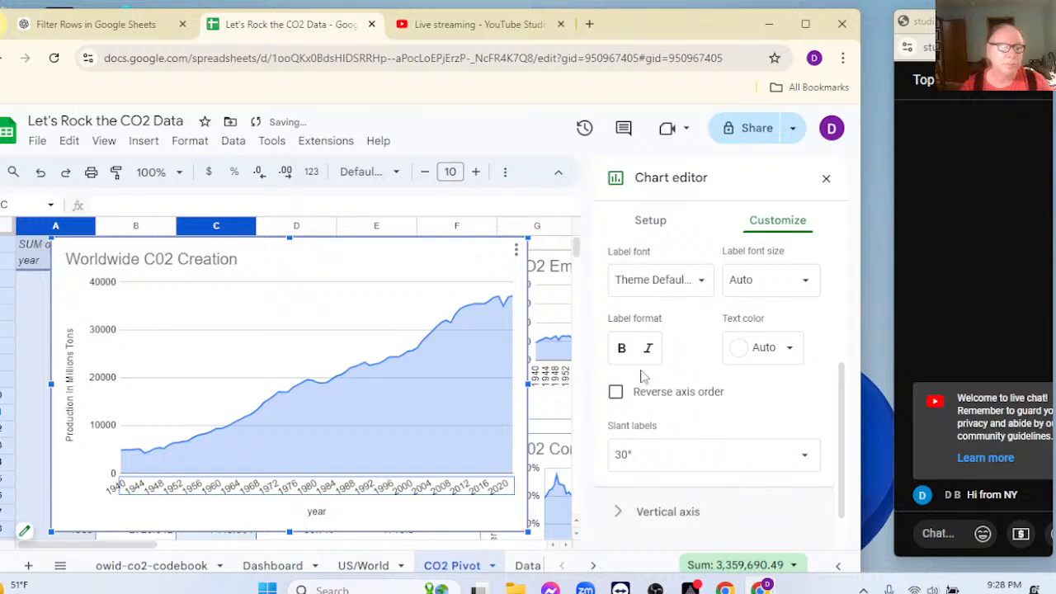
click(429, 512)
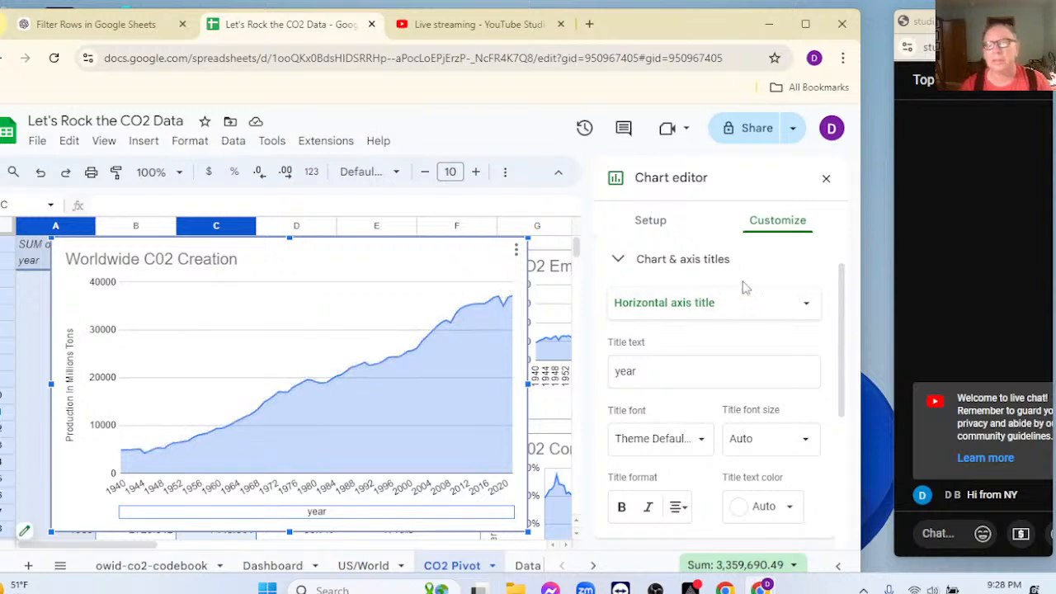
click(826, 179)
Copy the Worldwide C02 Creation chart and paste it at column G of the Dashboard sheet, beside the US CO2 Emission by Year chart
click(404, 281)
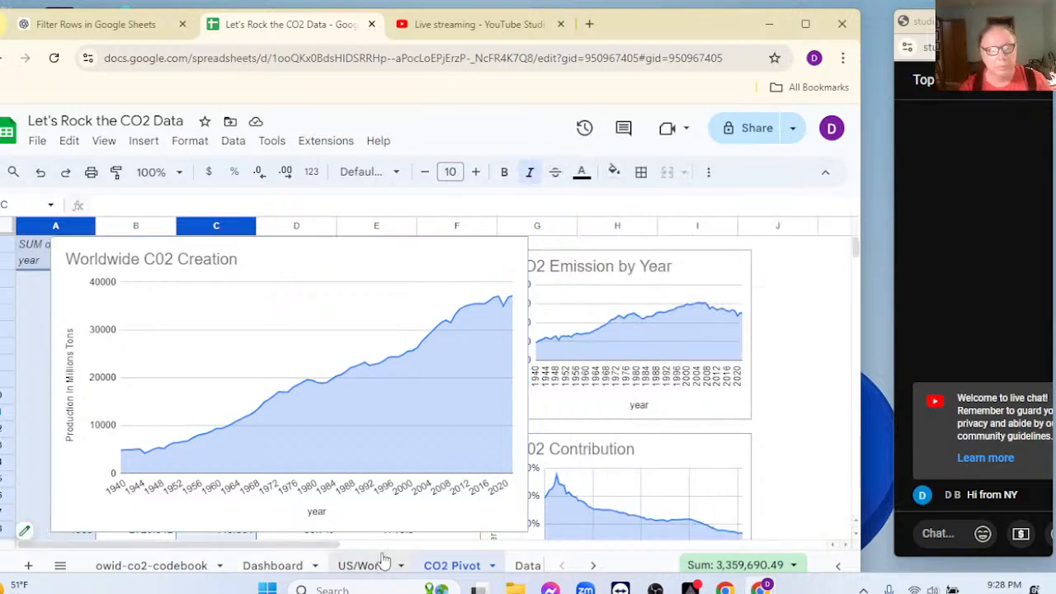
click(295, 566)
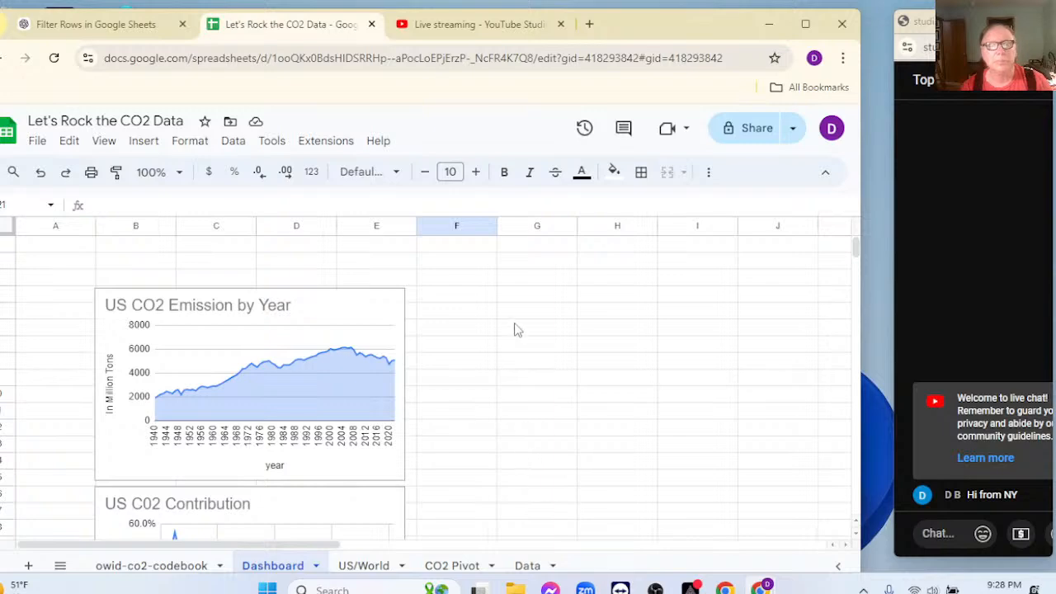
click(532, 302)
key(ctrl+v)
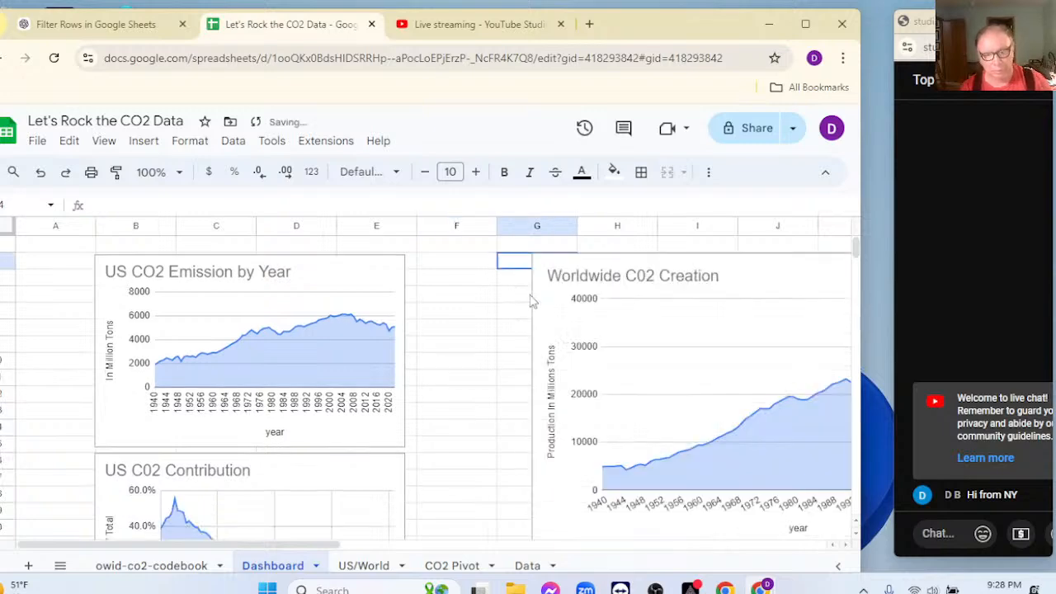
Reduce the pasted chart's height to match the US CO2 Emission by Year chart, and narrow it to roughly the same width
scroll(569, 412, down, 2)
click(544, 435)
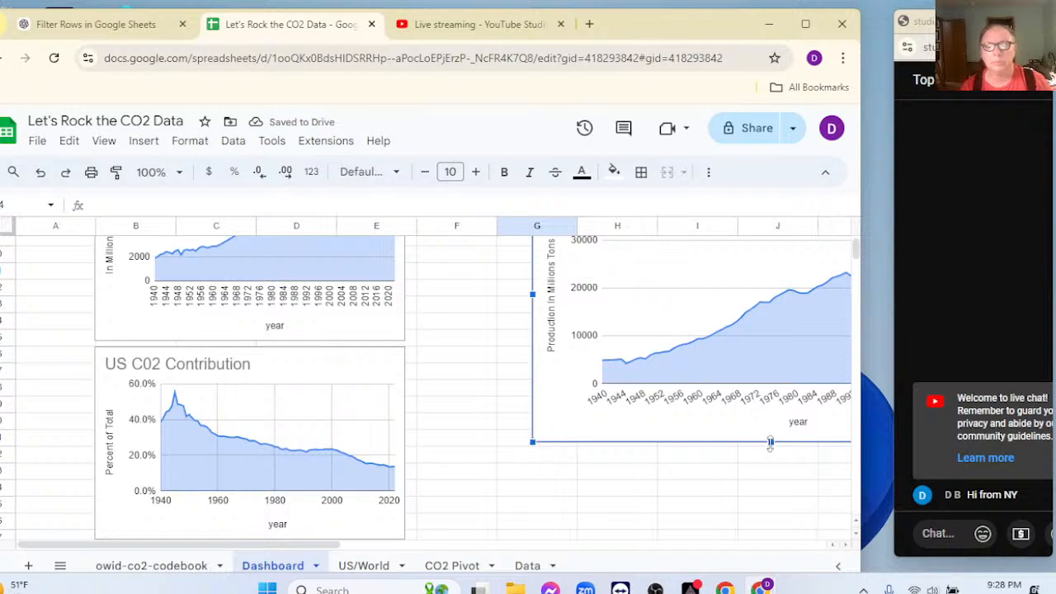
drag(769, 442, 766, 341)
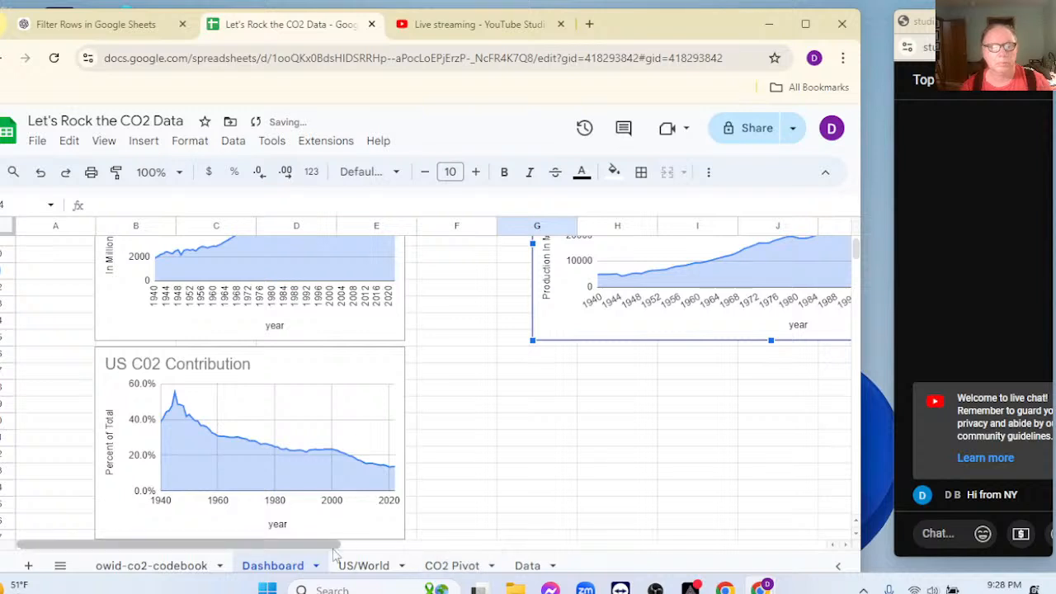
scroll(334, 552, right, 4)
scroll(620, 509, up, 3)
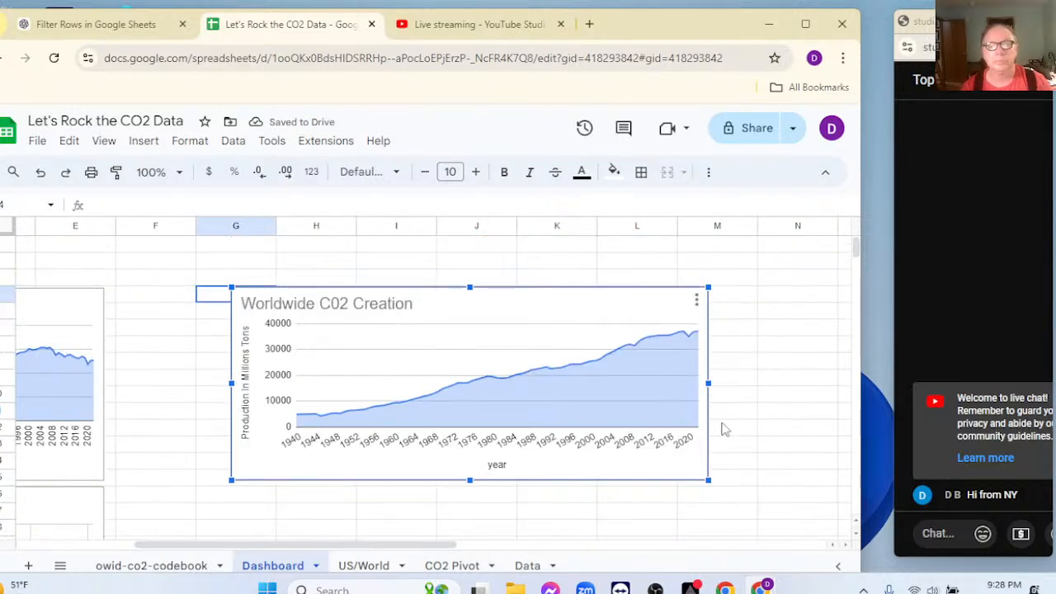
drag(708, 381, 519, 381)
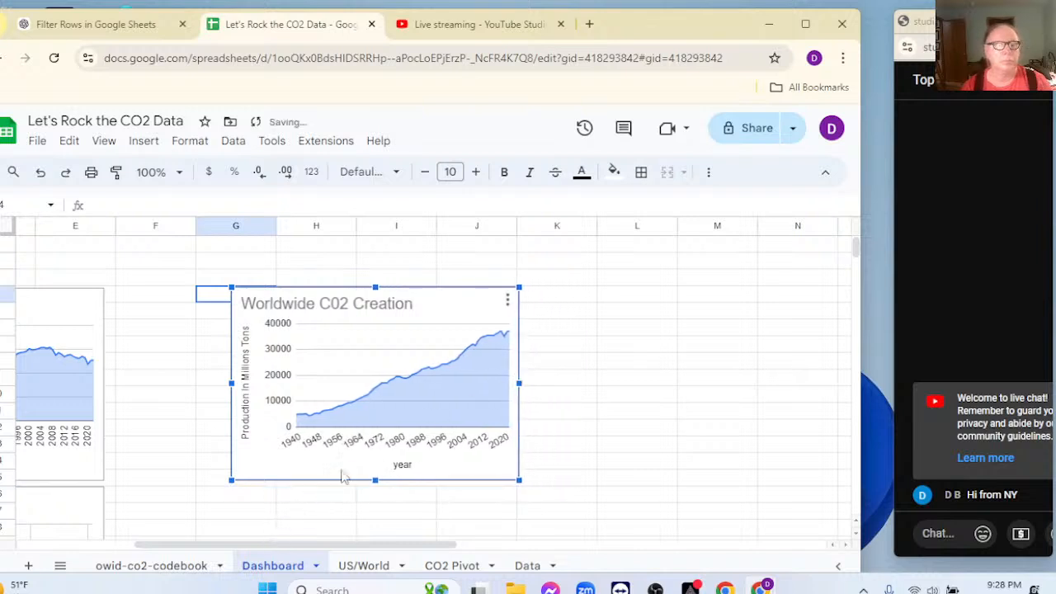
Move the Worldwide C02 Creation chart directly below the US C02 Contribution chart on the Dashboard sheet and widen it to match that chart
drag(280, 472, 205, 445)
scroll(370, 505, down, 2)
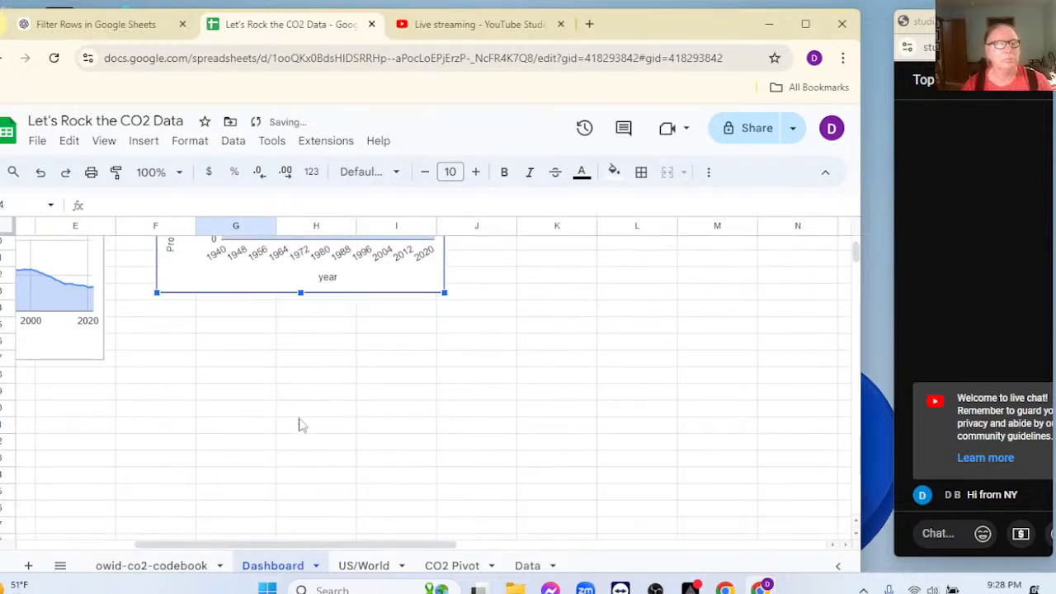
drag(256, 545, 198, 546)
drag(353, 287, 88, 555)
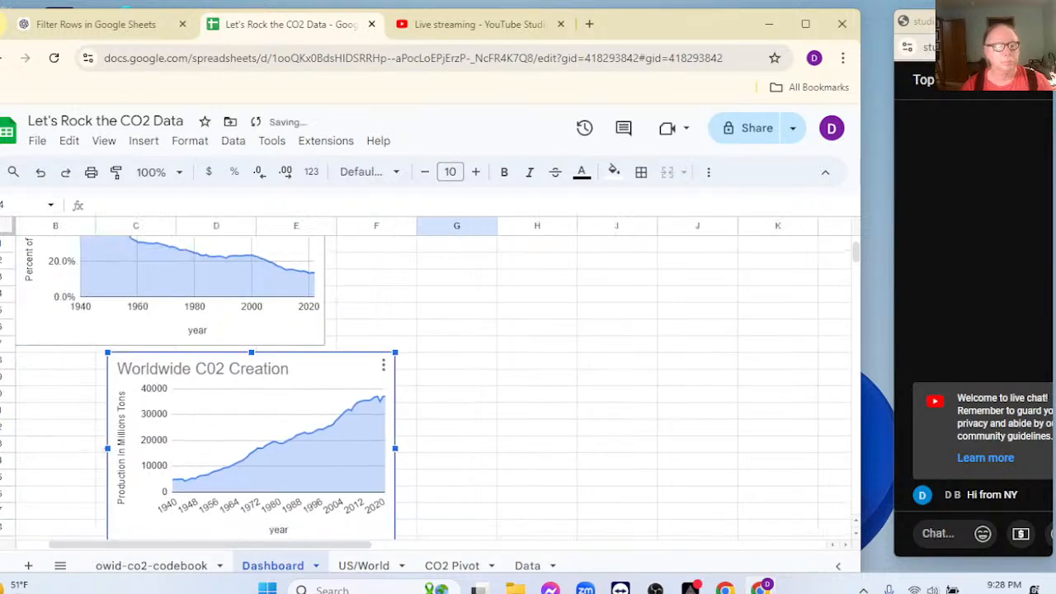
drag(203, 545, 145, 545)
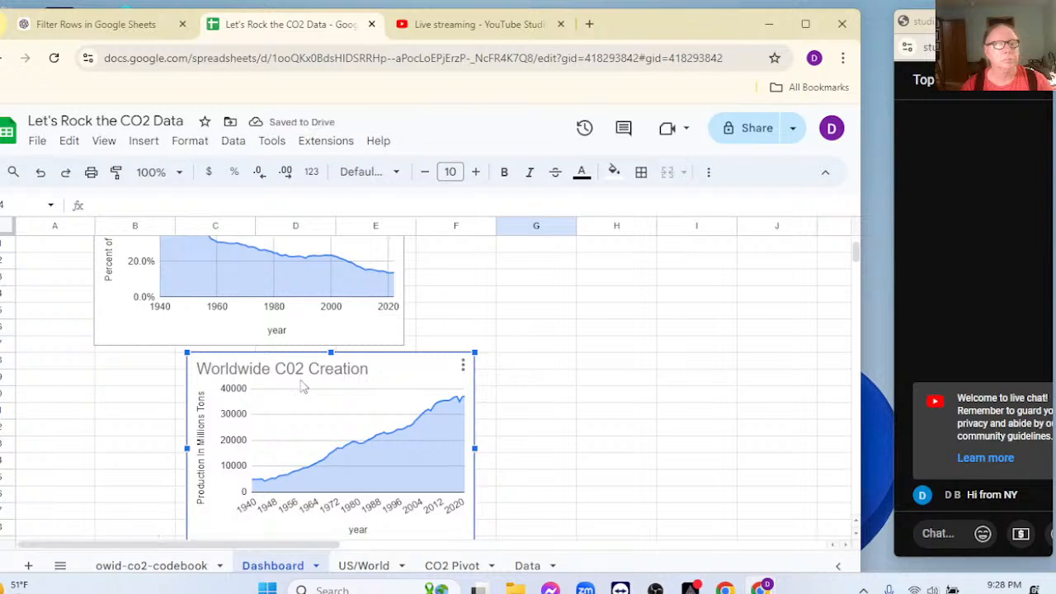
drag(391, 377, 299, 371)
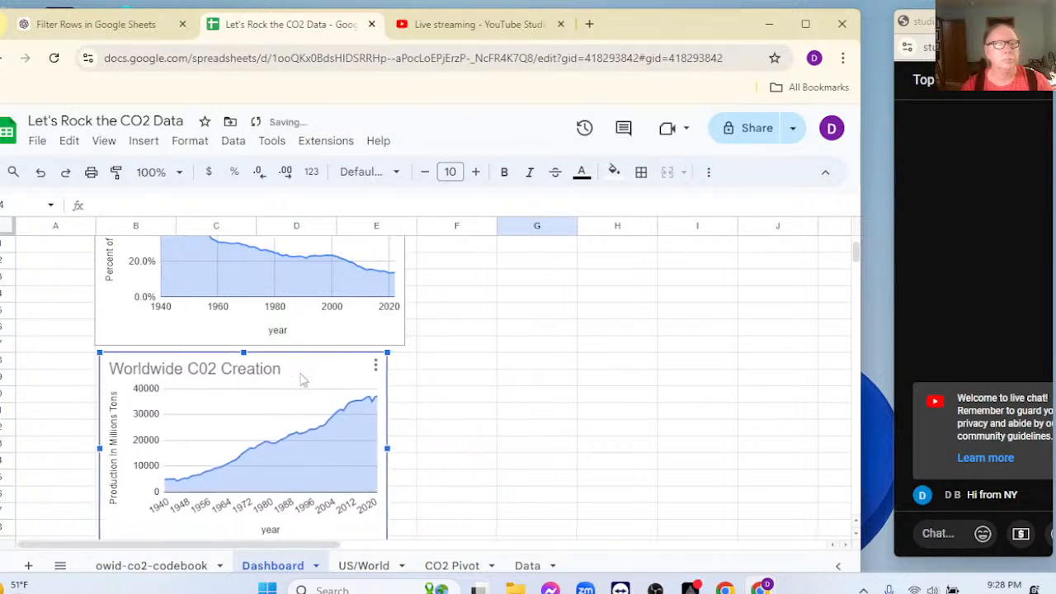
drag(387, 449, 409, 454)
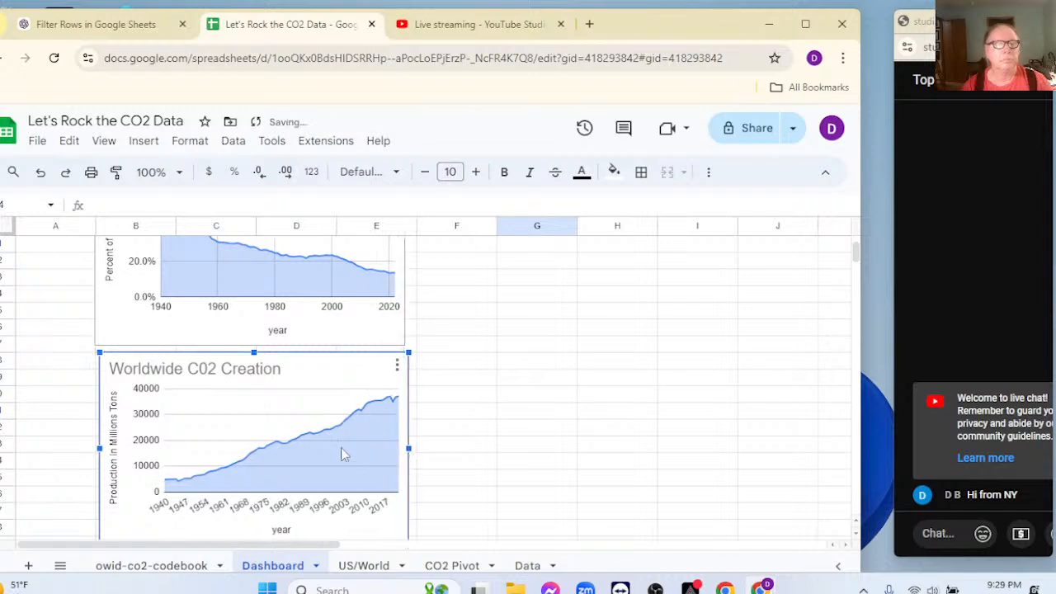
Move the Worldwide C02 Creation chart beside the US CO2 Emission by Year chart, aligning their top edges
drag(283, 424, 668, 318)
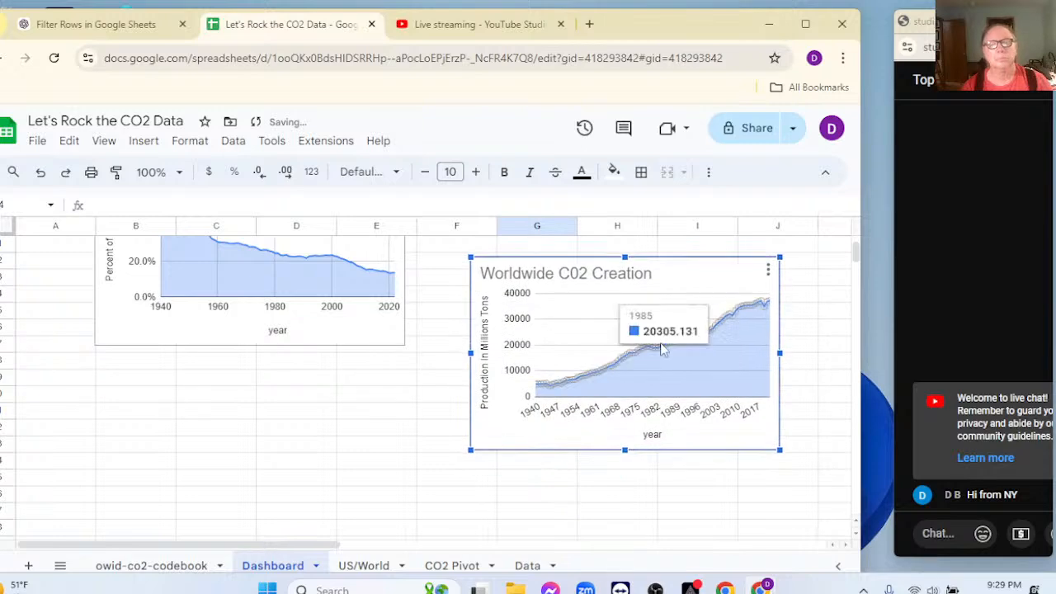
scroll(627, 396, up, 3)
drag(588, 493, 578, 306)
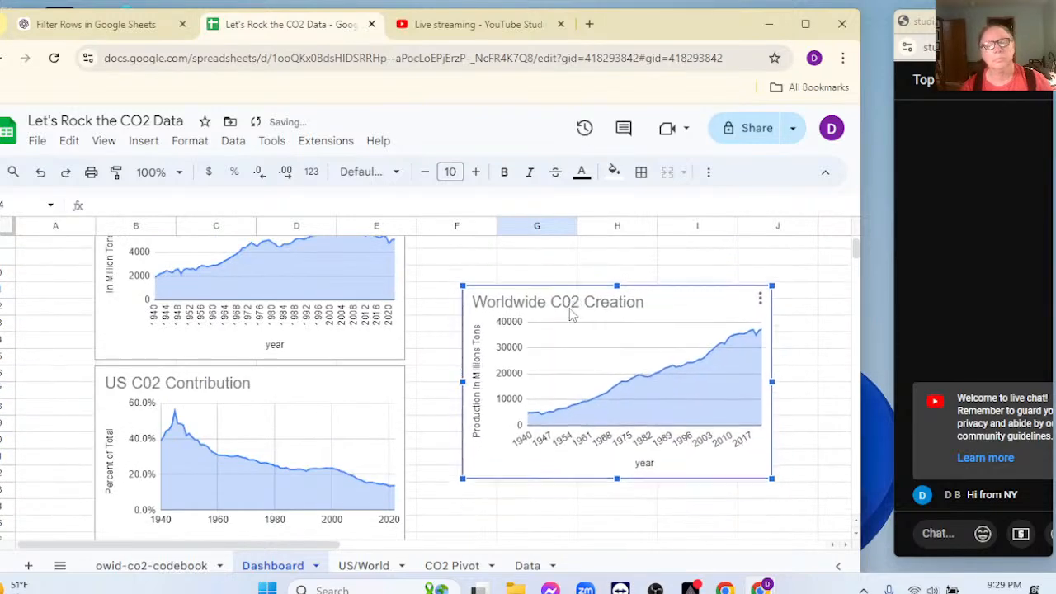
scroll(588, 326, up, 2)
drag(557, 422, 534, 289)
click(574, 516)
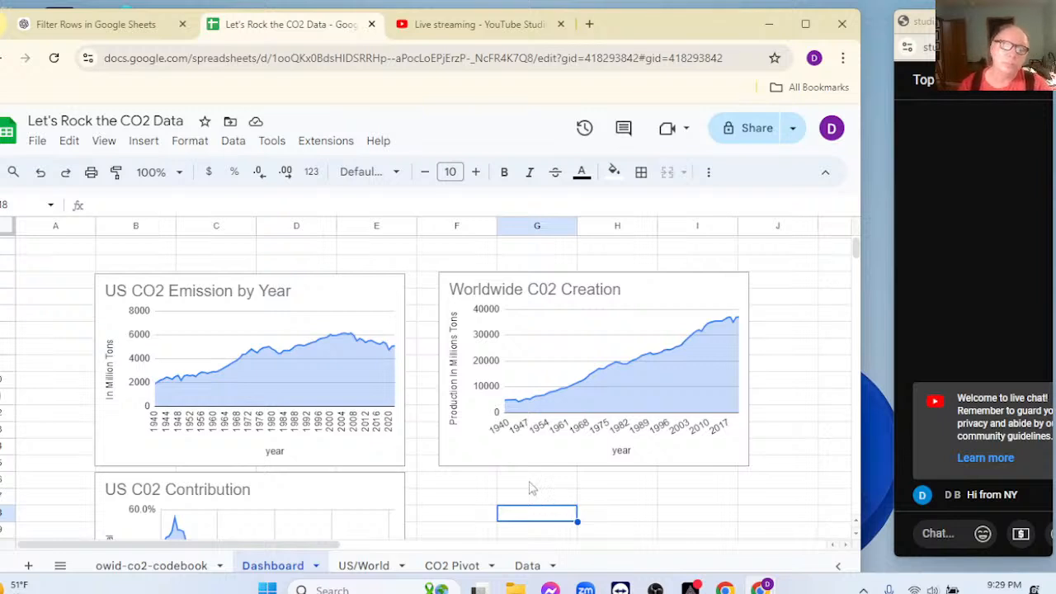
Shorten the Worldwide C02 Creation chart's vertical axis title to "In Millions Tons" and close the chart editor
double_click(455, 398)
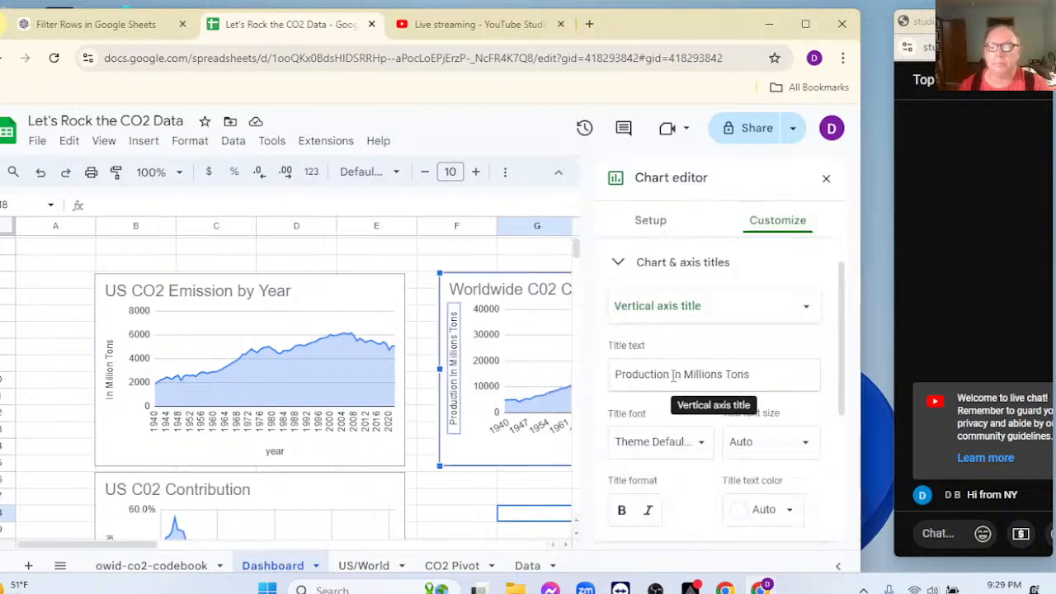
click(673, 374)
key(BackSpace)
key(BackSpace)
key(BackSpace)
key(BackSpace)
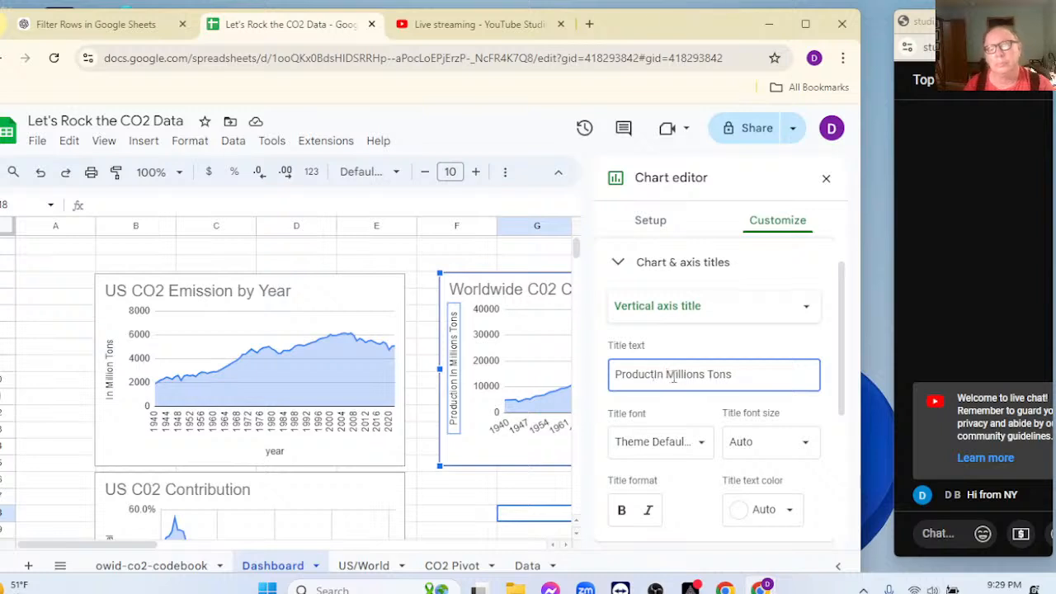
key(BackSpace)
key(BackSpace)
key(BackSpace)
key(BackSpace)
key(BackSpace)
key(BackSpace)
key(BackSpace)
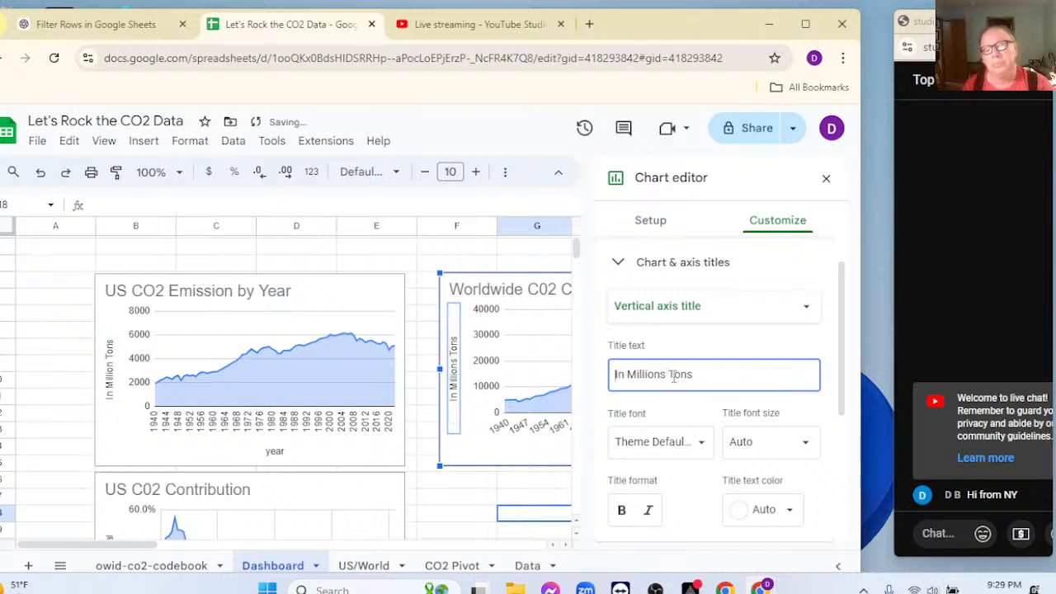
click(826, 178)
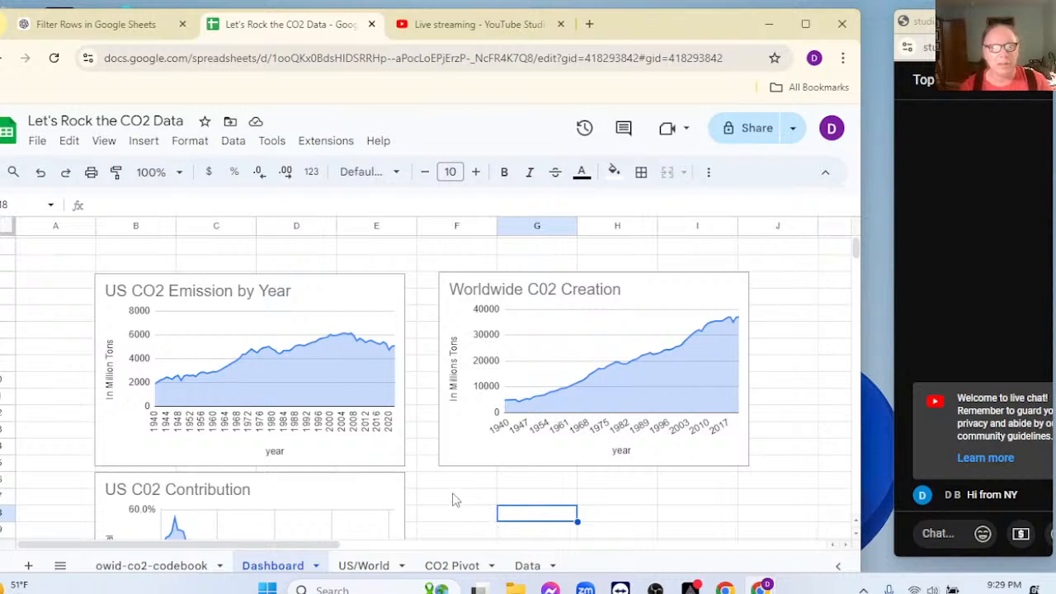
On the CO2 Pivot sheet, shrink the Worldwide C02 Creation chart to roughly the US charts' size and place it below US C02 Contribution
click(360, 569)
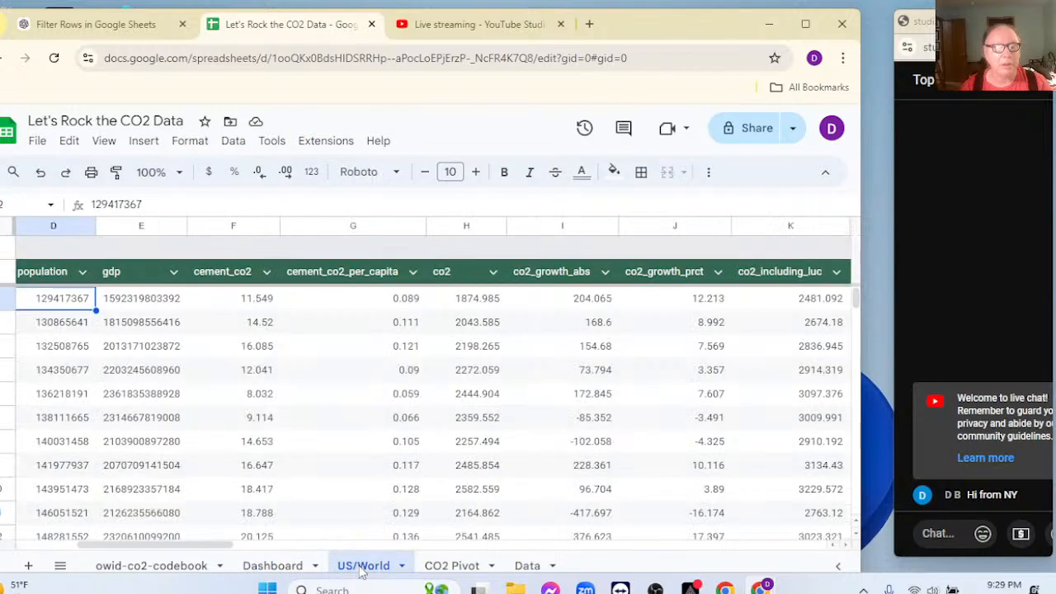
click(451, 566)
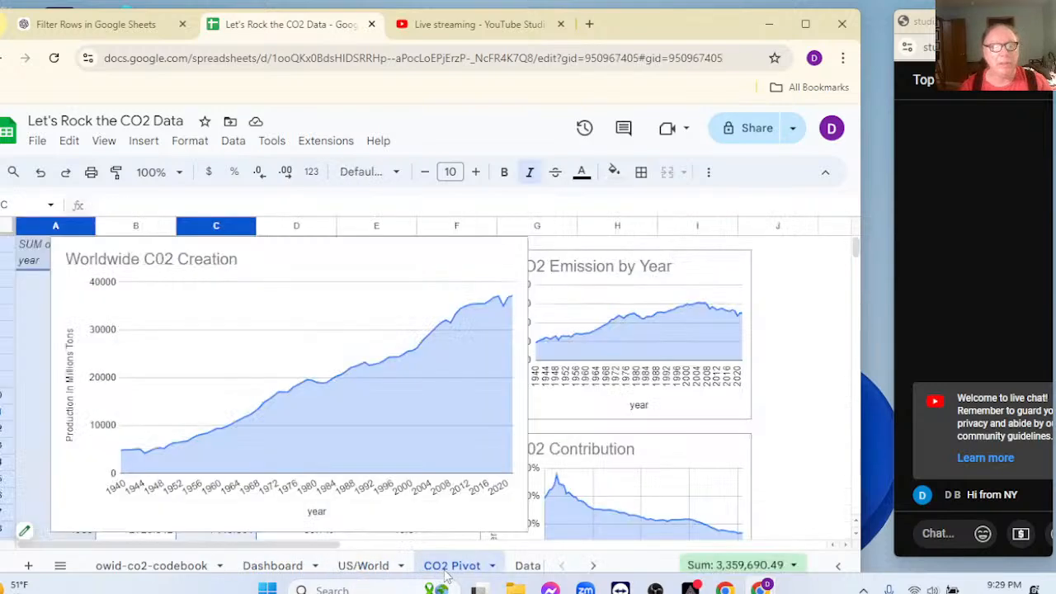
click(420, 454)
drag(519, 525, 341, 418)
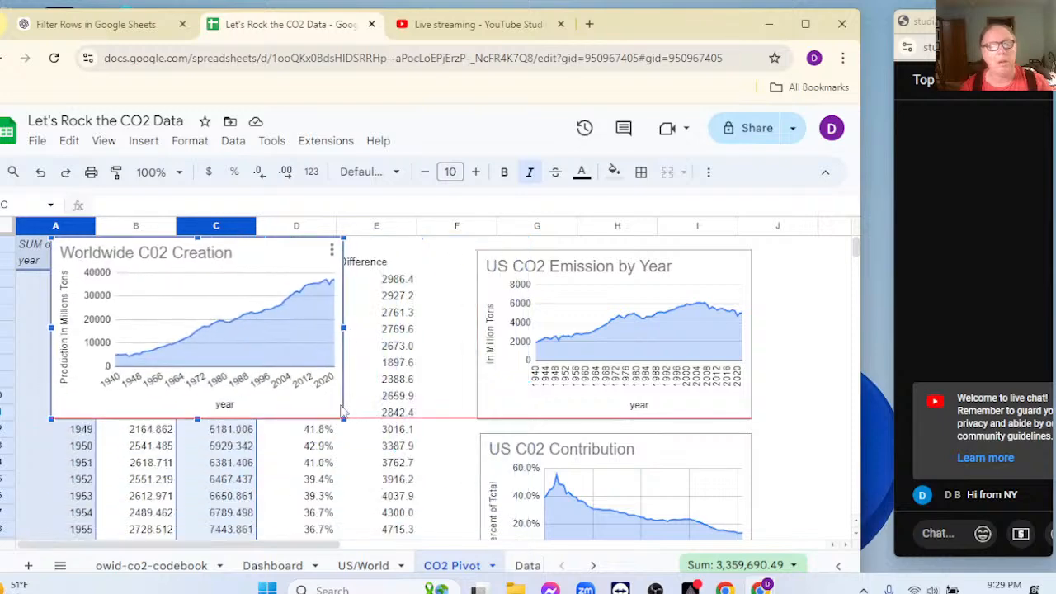
drag(307, 385, 701, 530)
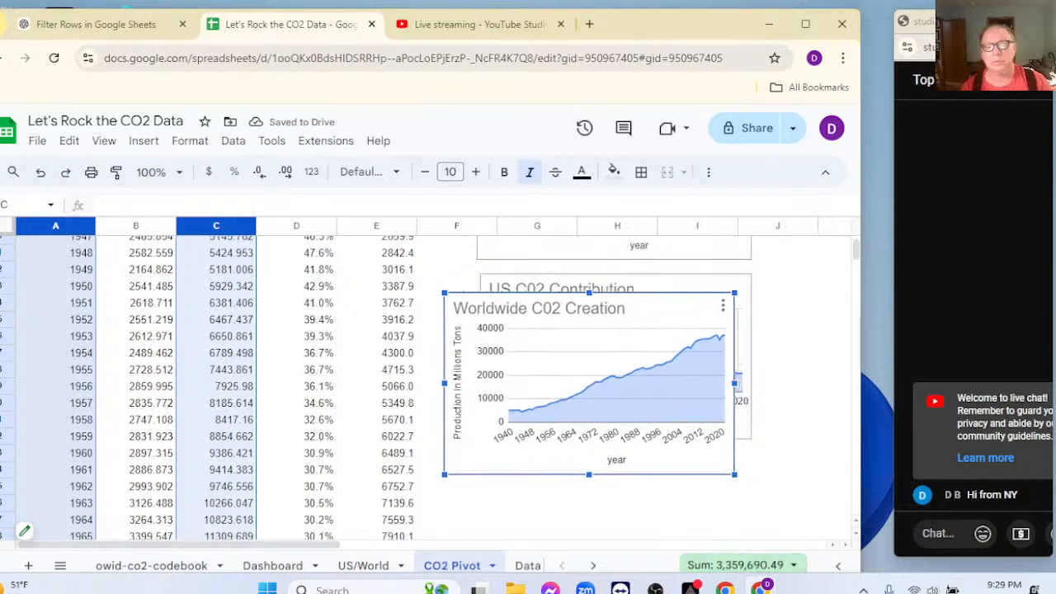
scroll(756, 492, down, 1)
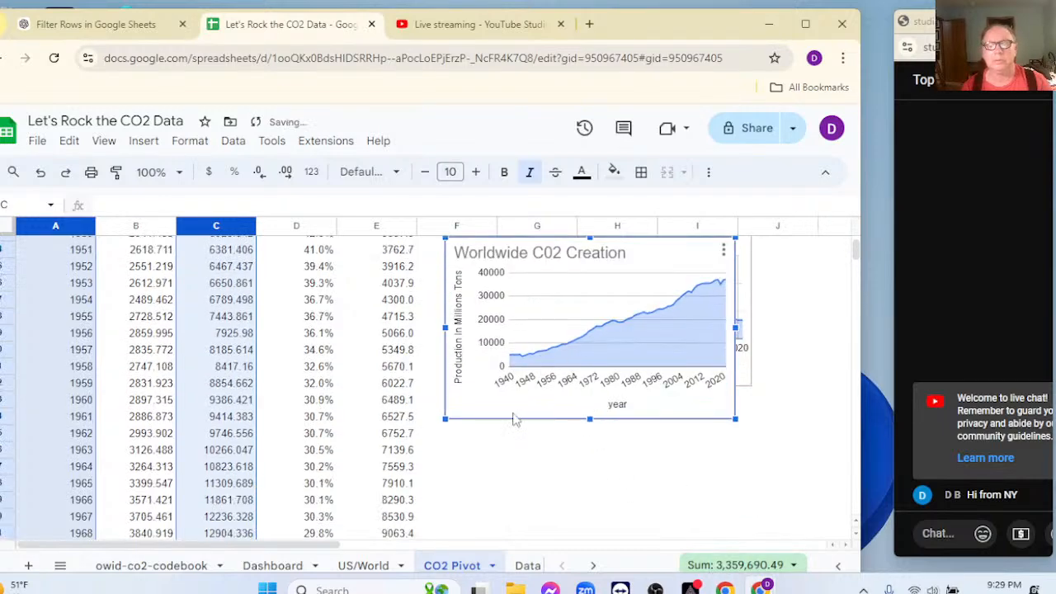
drag(513, 419, 619, 549)
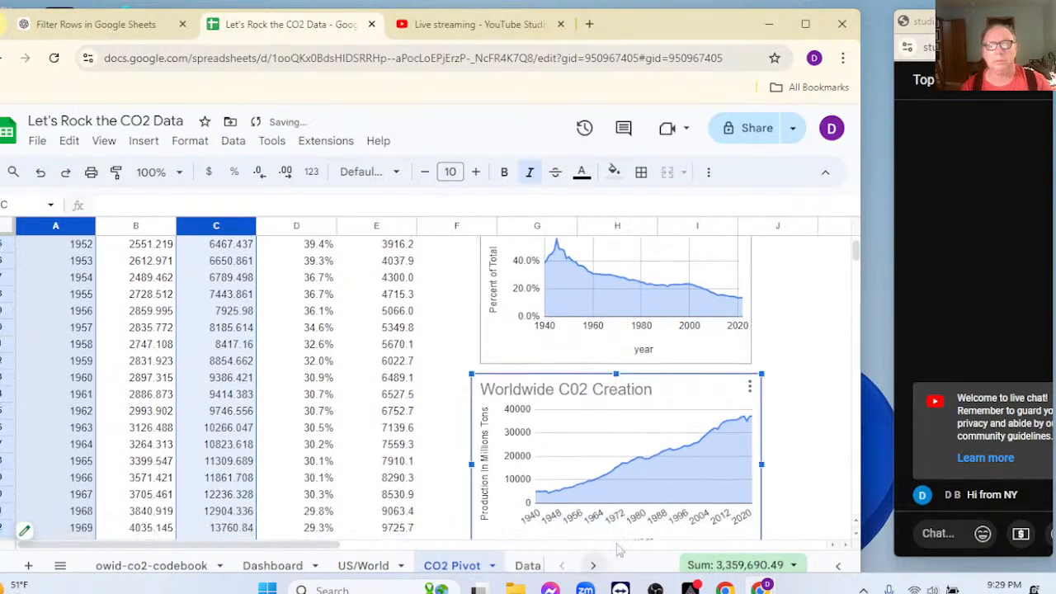
scroll(677, 528, down, 2)
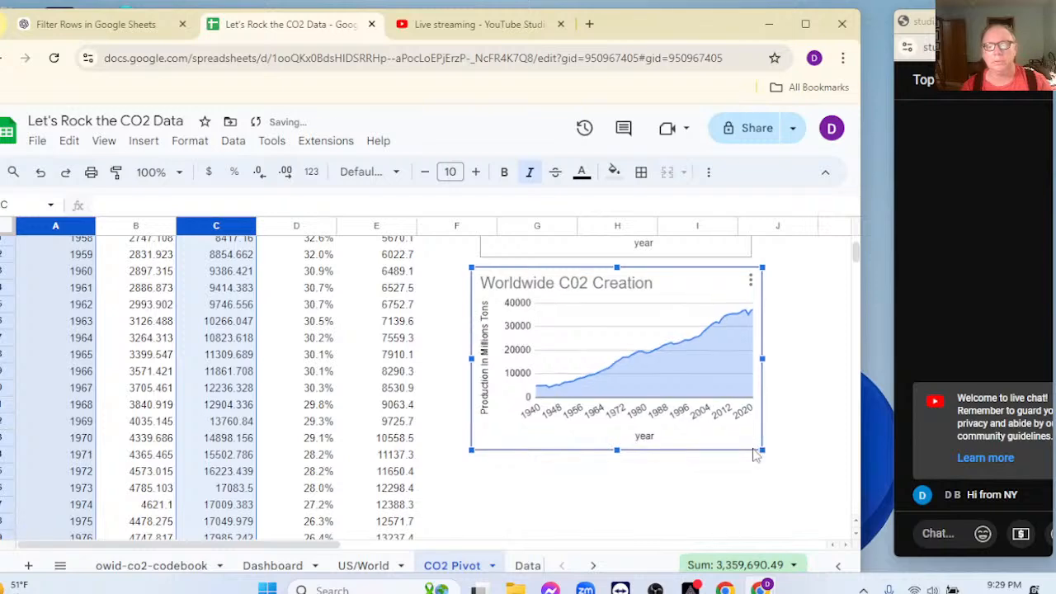
drag(761, 451, 739, 446)
click(806, 454)
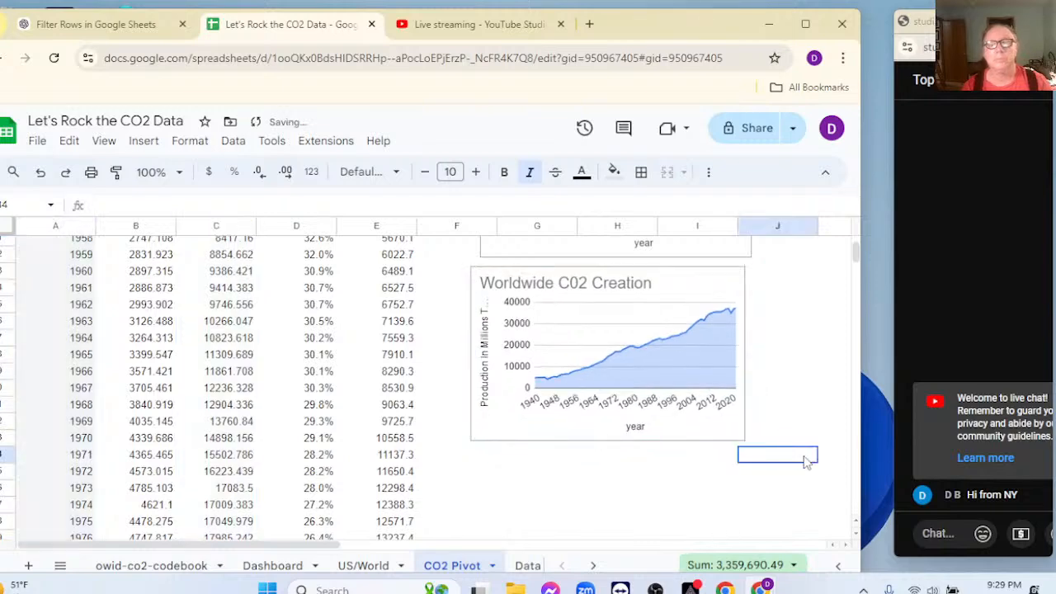
Check the setup of the Worldwide C02 Creation chart on the CO2 Pivot sheet and delete that chart
scroll(465, 410, up, 7)
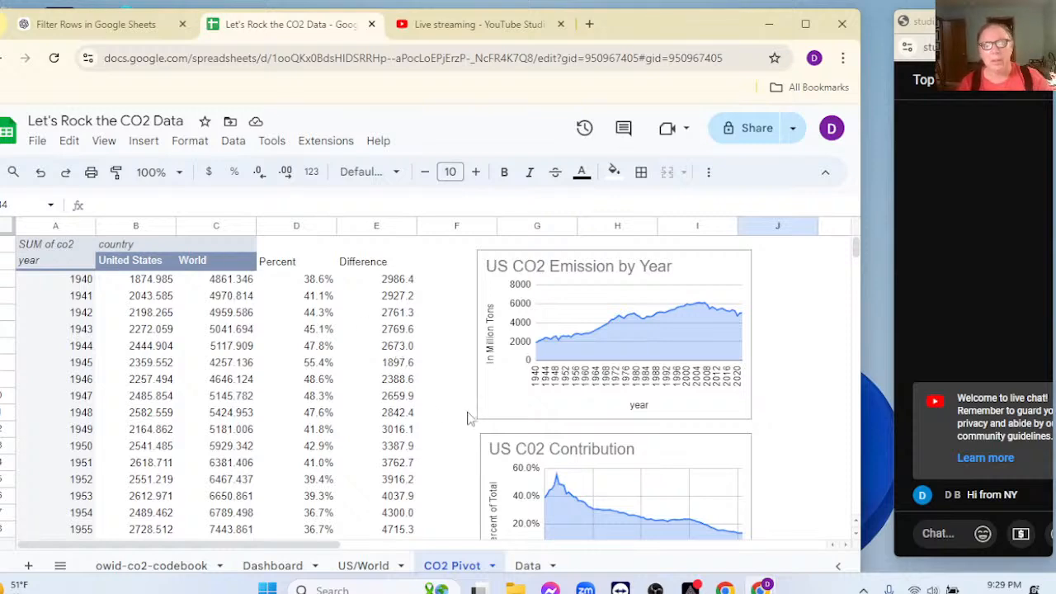
scroll(542, 413, down, 3)
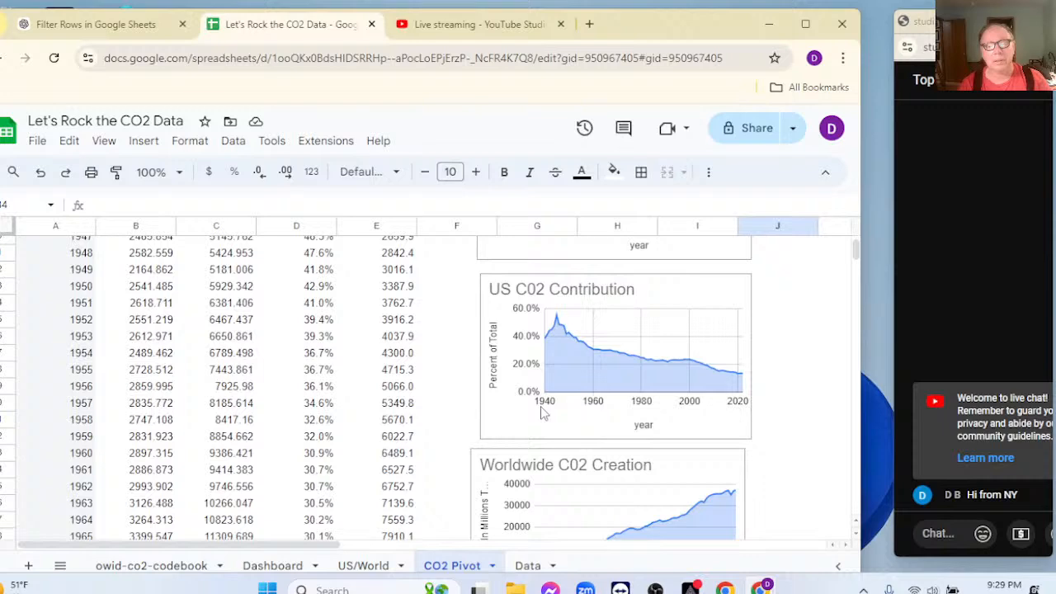
double_click(566, 478)
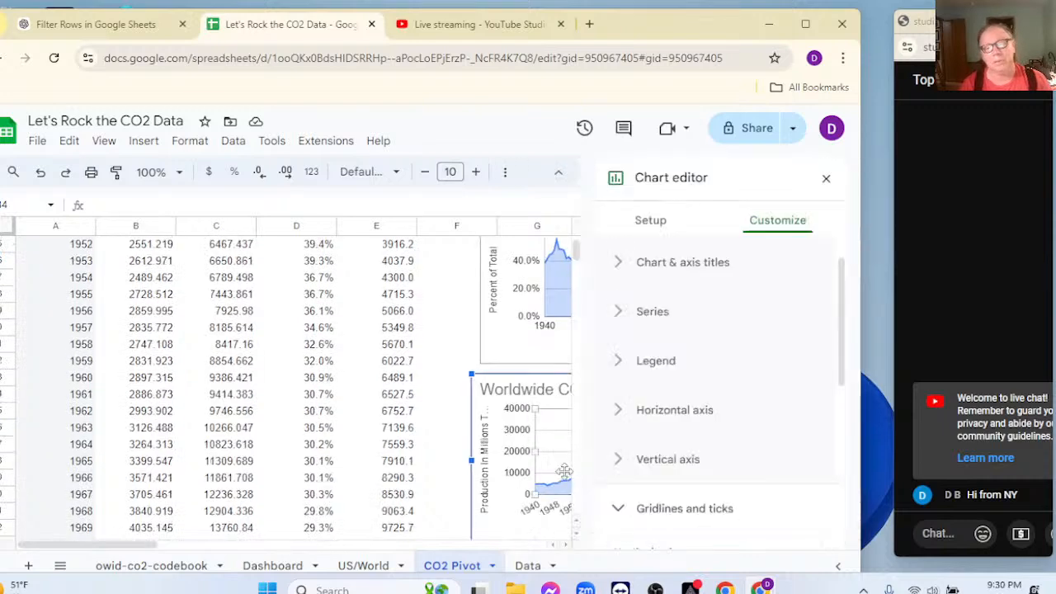
click(641, 221)
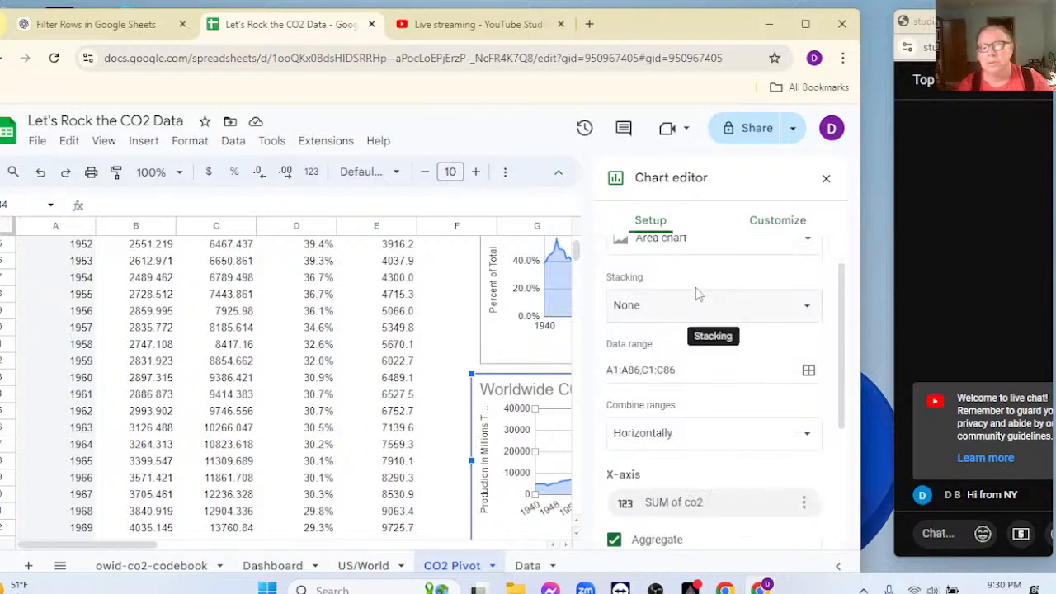
click(826, 179)
click(626, 394)
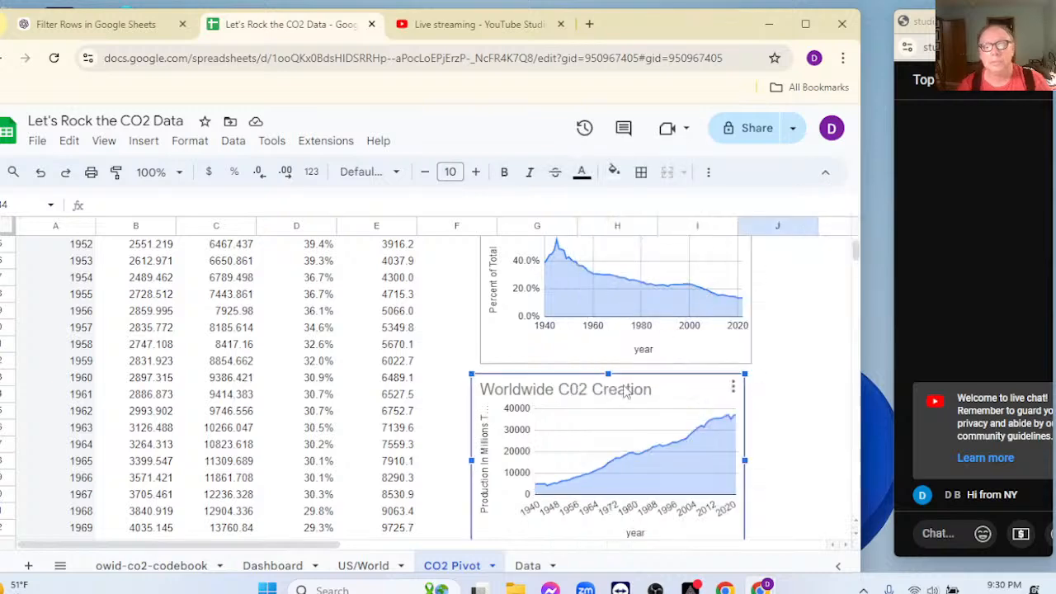
key(Delete)
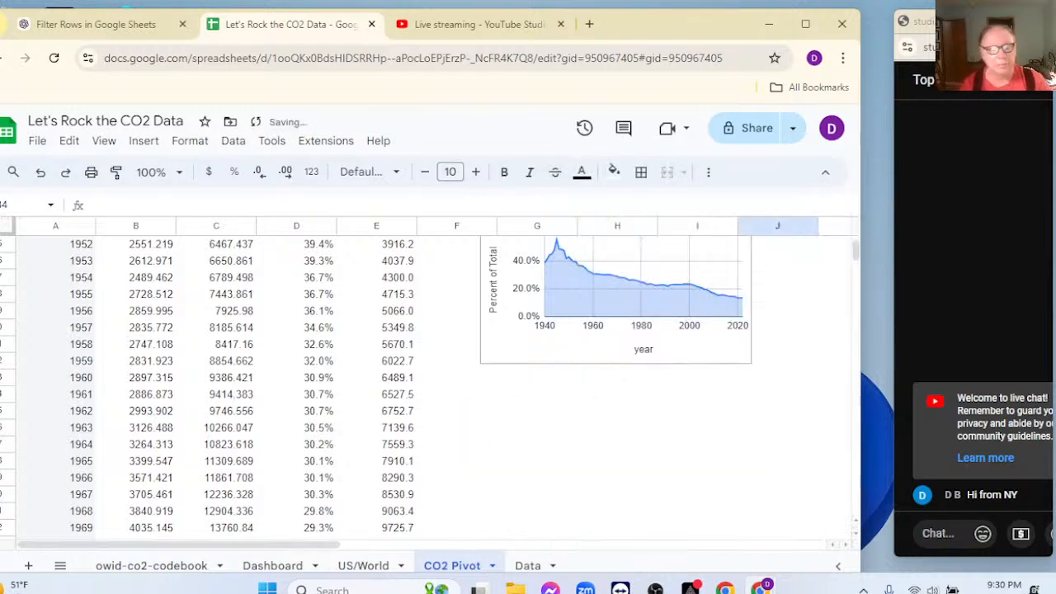
Delete the Worldwide C02 Creation chart from the Dashboard sheet
click(301, 566)
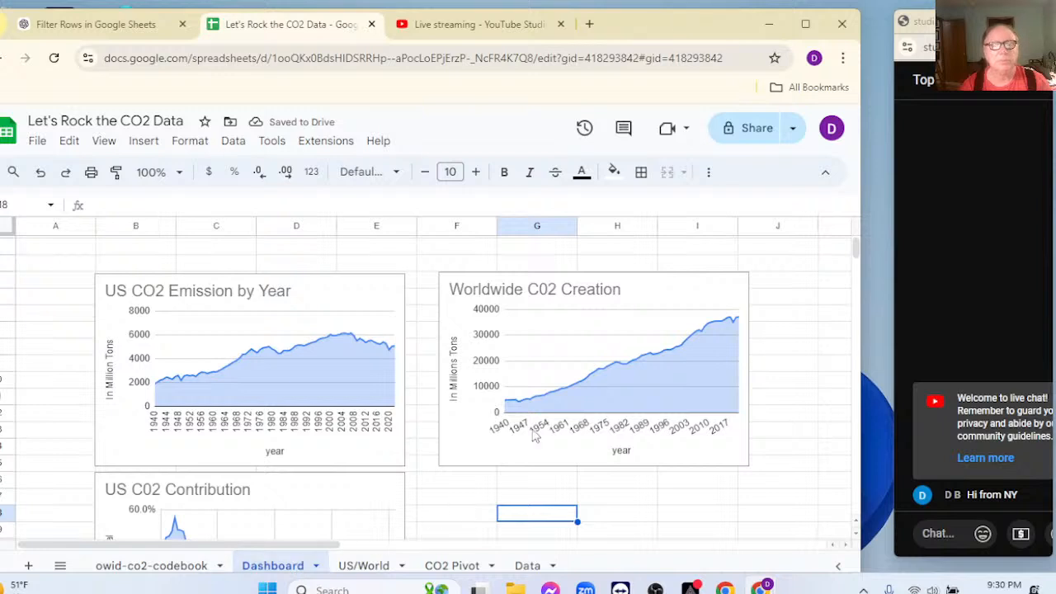
click(559, 343)
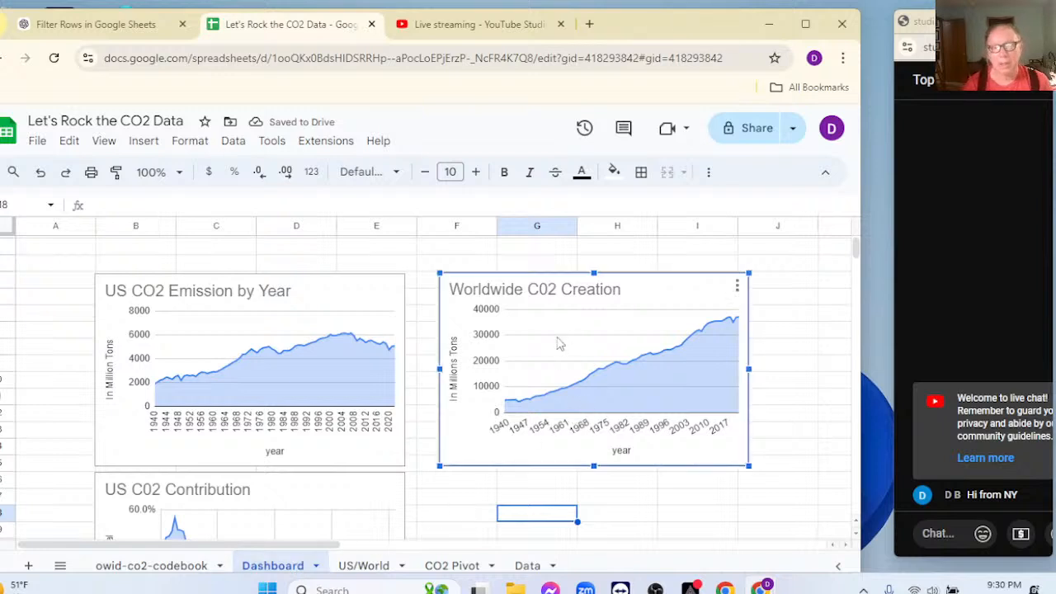
key(Delete)
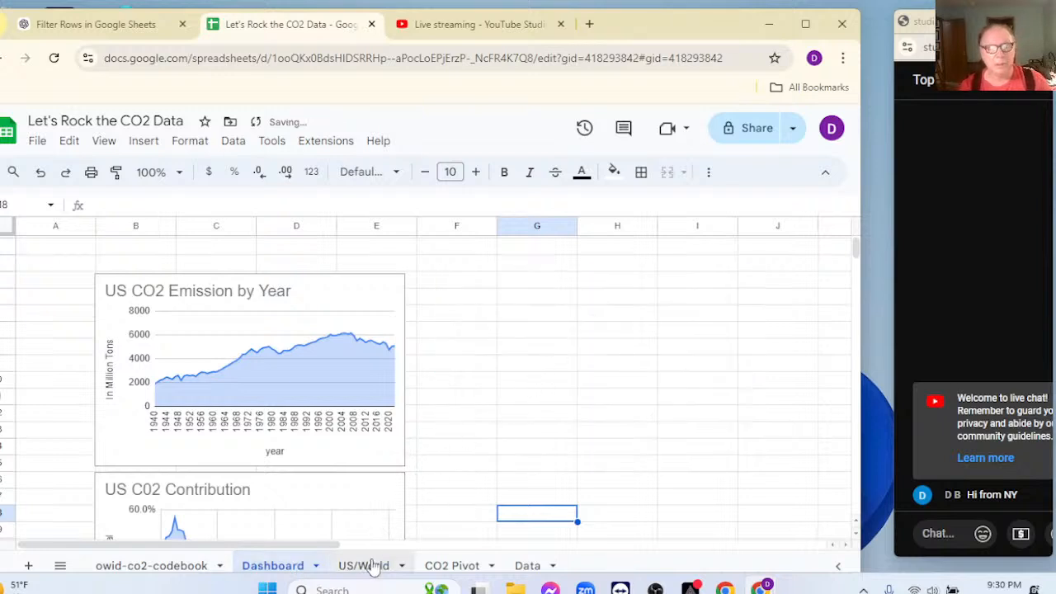
On the CO2 Pivot sheet, rename the Difference column header in column E to "Minus USA"
click(435, 563)
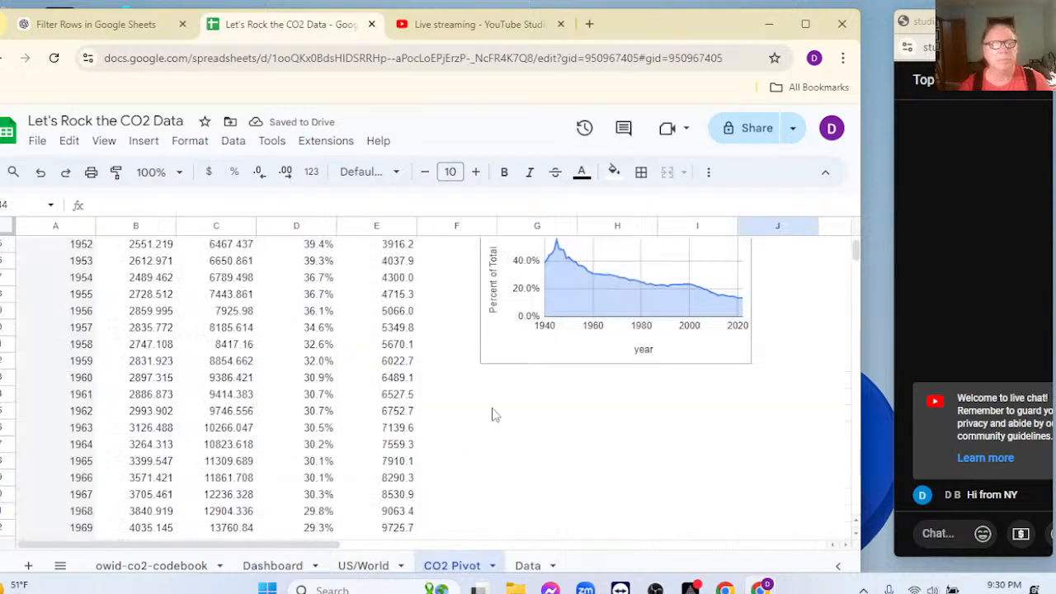
scroll(493, 414, up, 5)
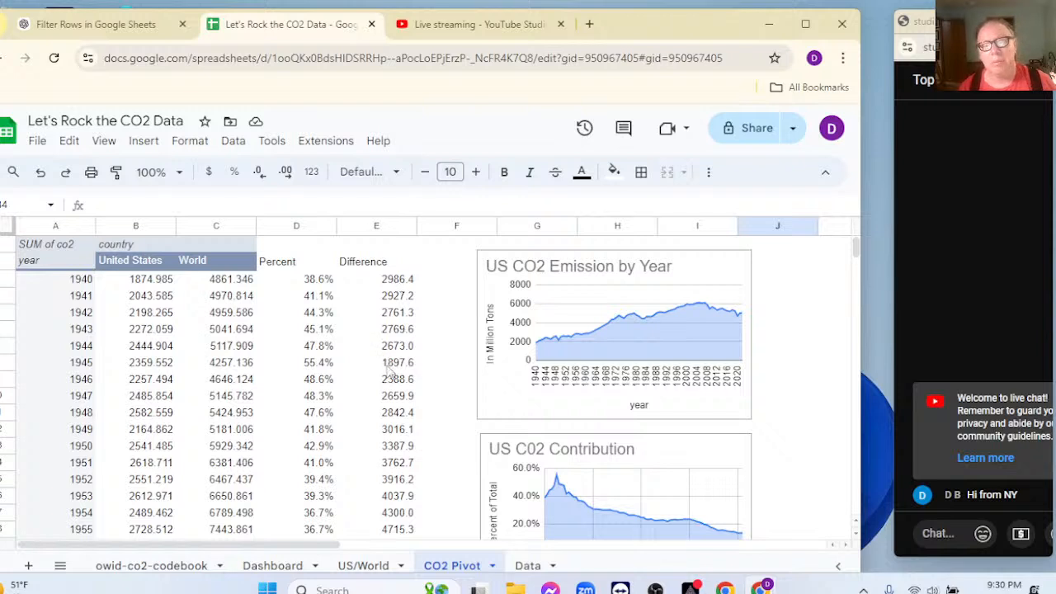
click(363, 263)
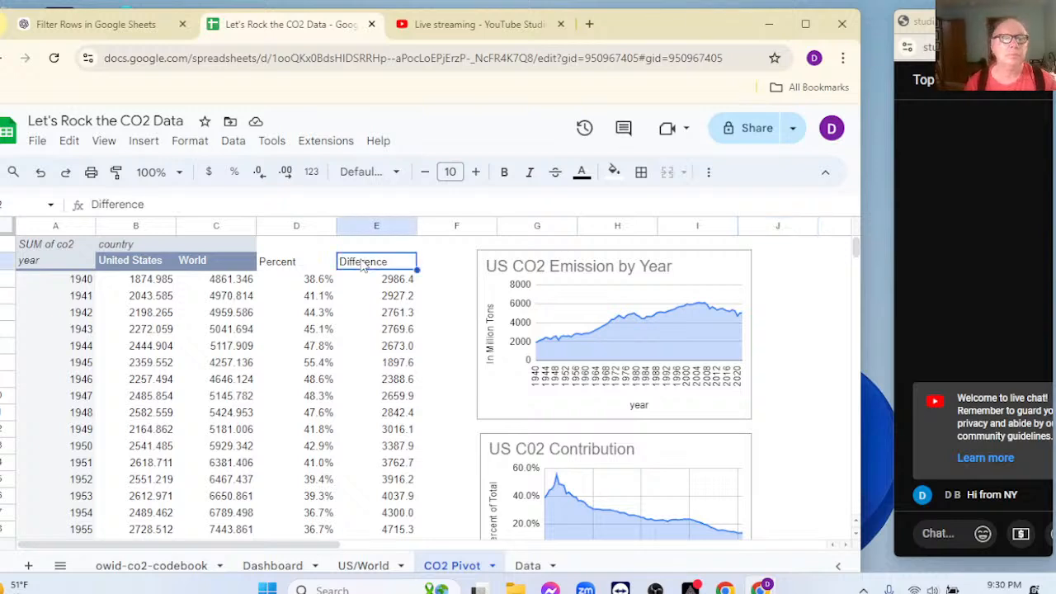
text(Wo)
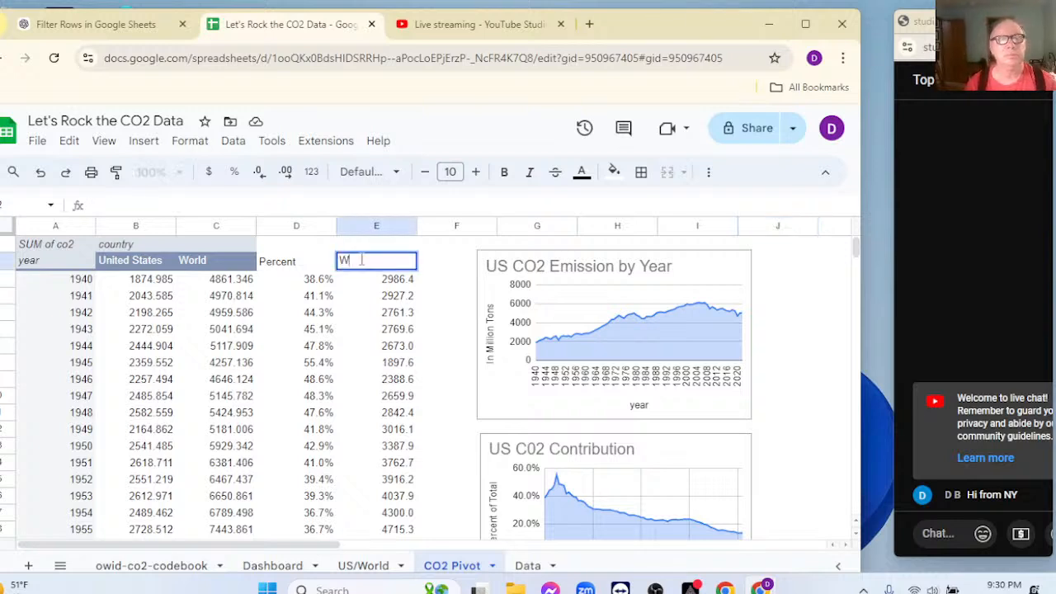
key(BackSpace)
key(BackSpace)
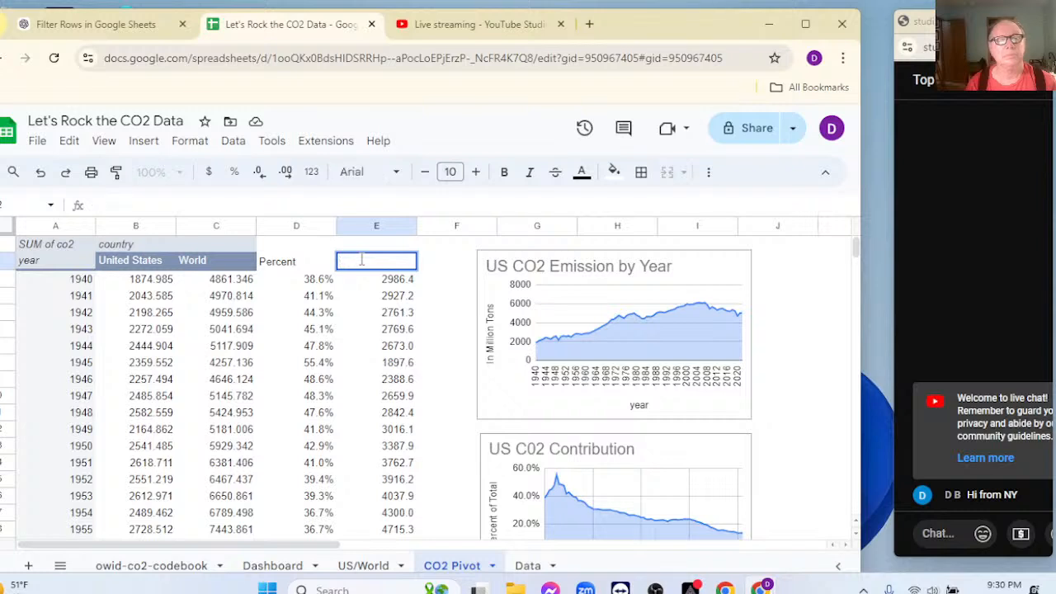
text(W)
key(BackSpace)
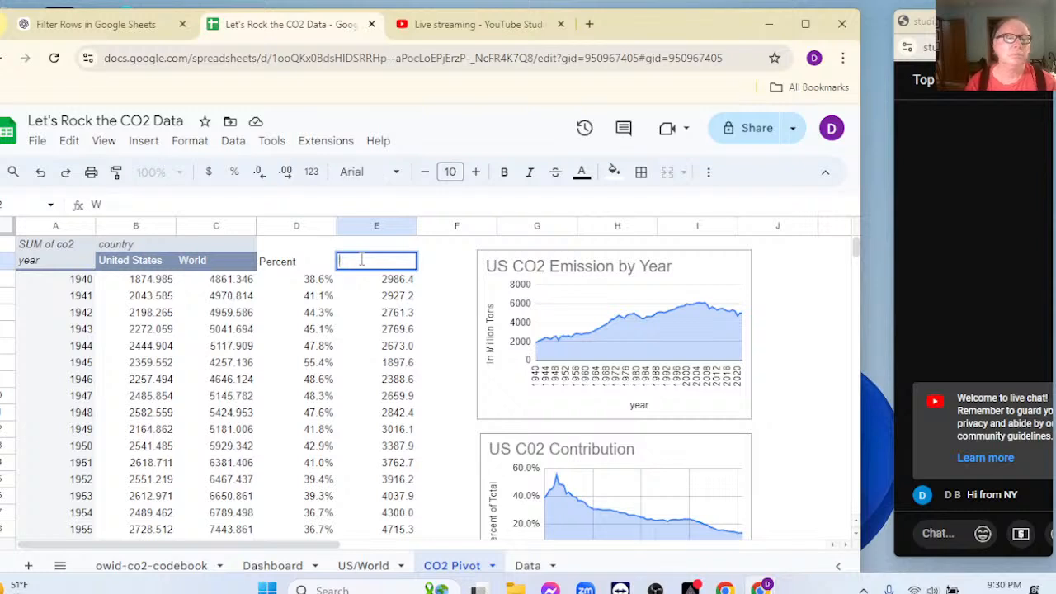
text(Minus)
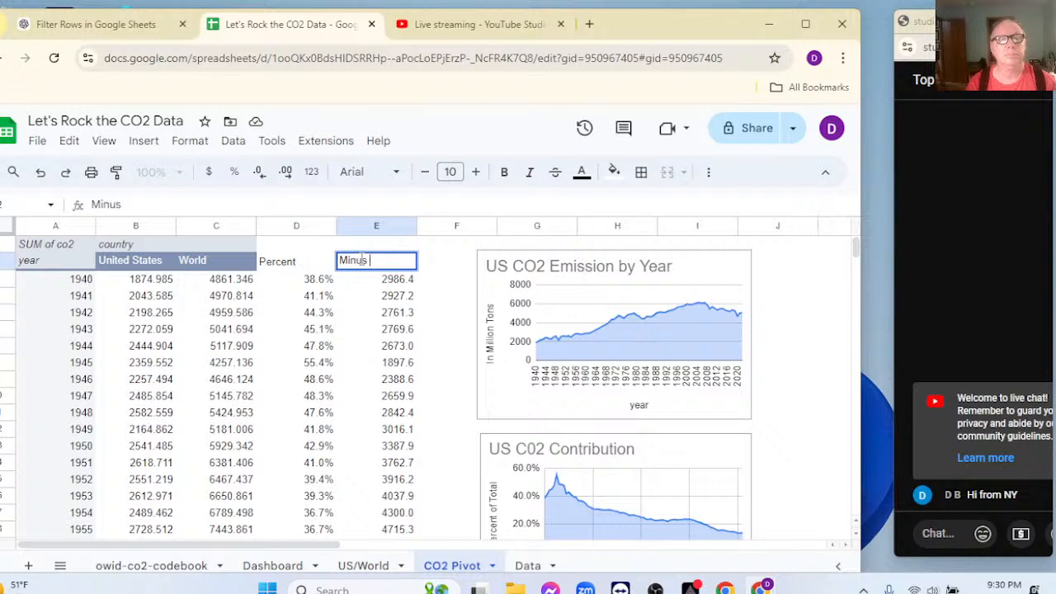
text( US)
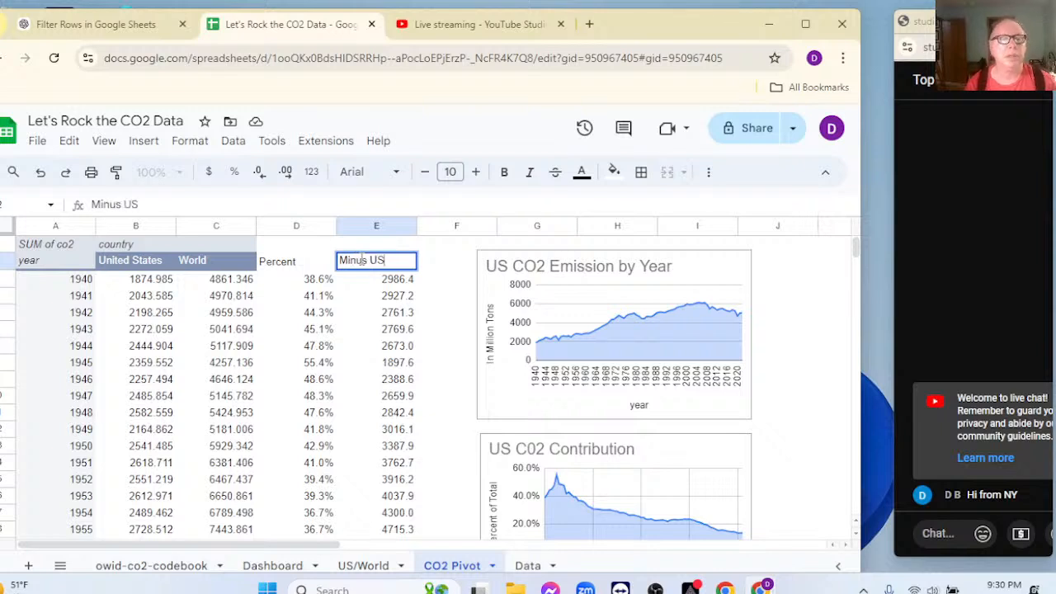
text(A)
key(Return)
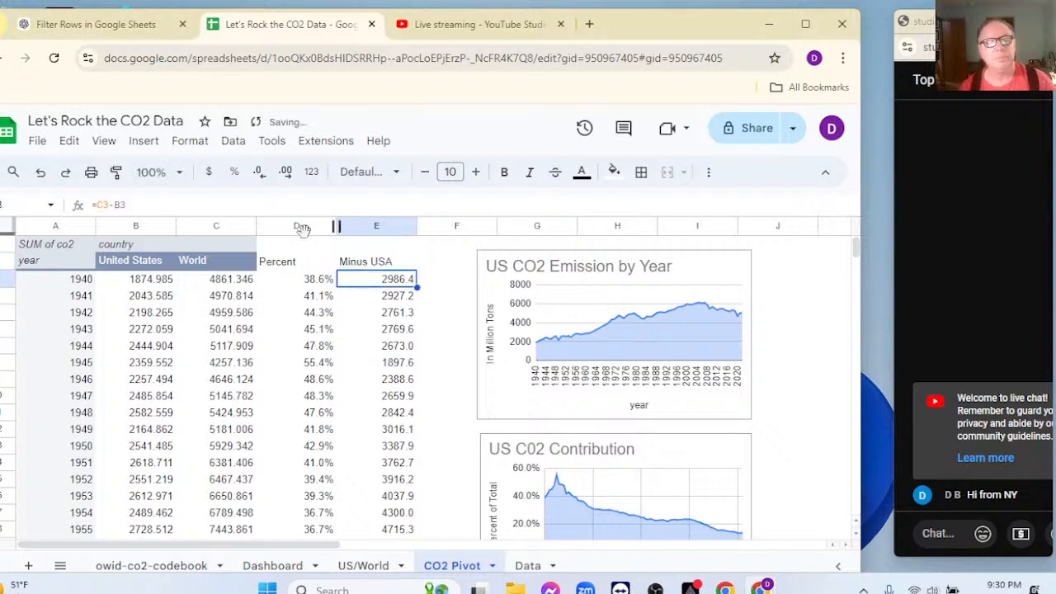
Insert a chart from the year, World and Minus USA columns (A, C and E) and aggregate its x-axis
click(86, 228)
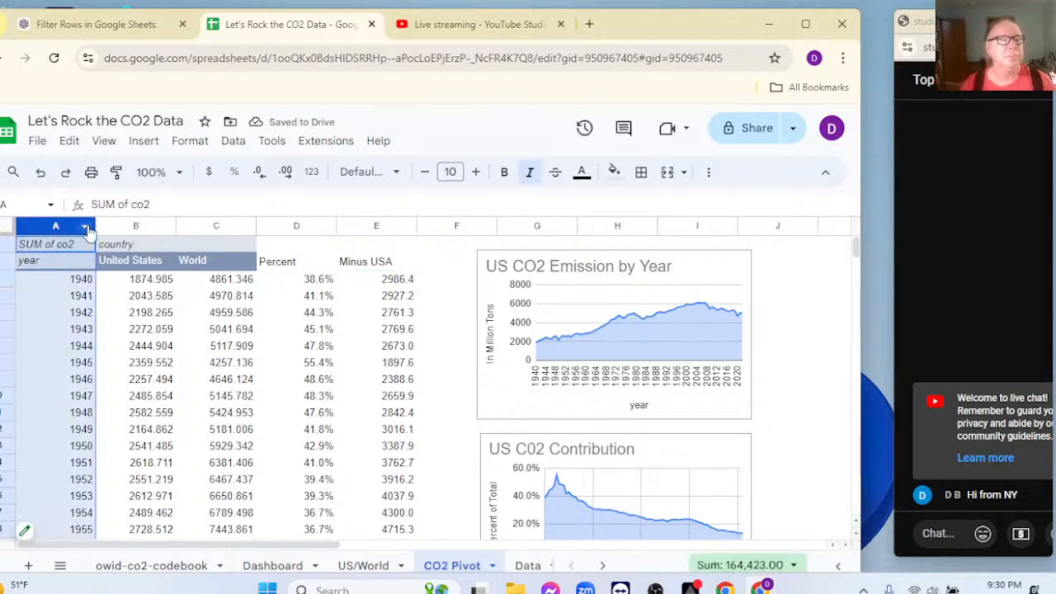
ctrl+click(198, 227)
ctrl+click(372, 227)
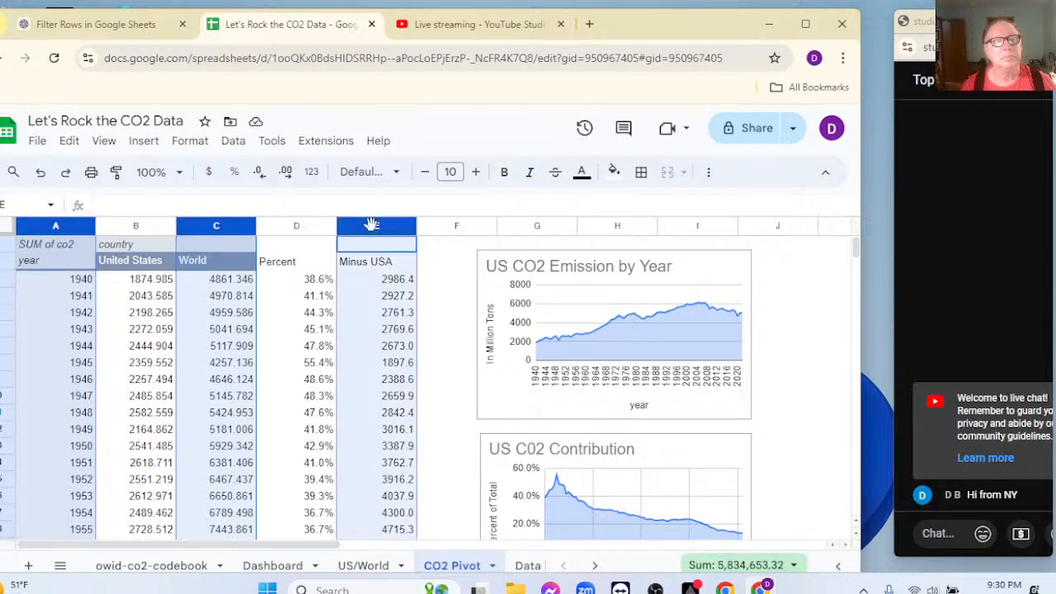
click(142, 148)
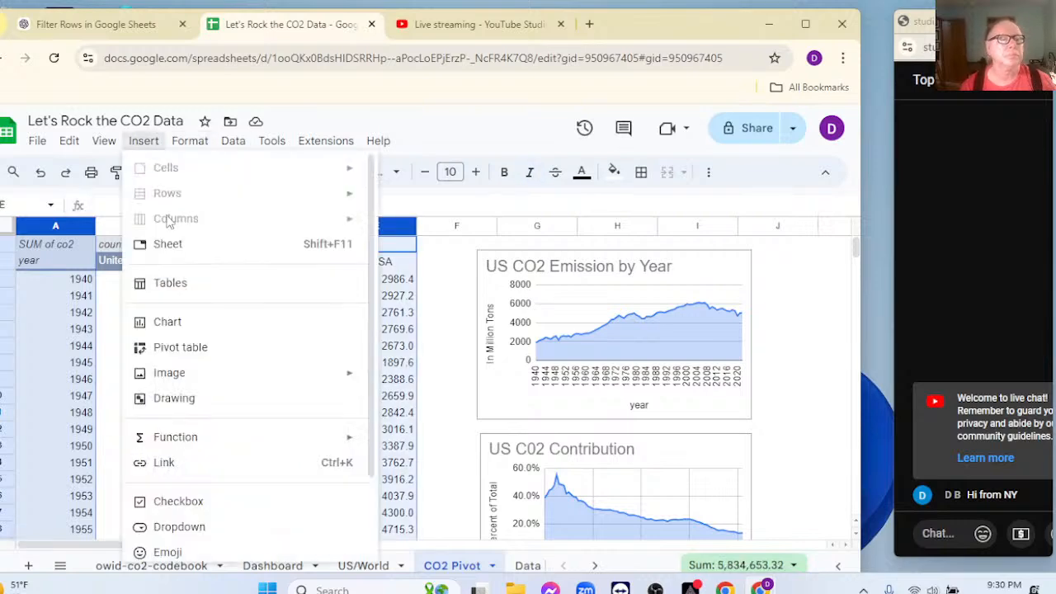
click(227, 326)
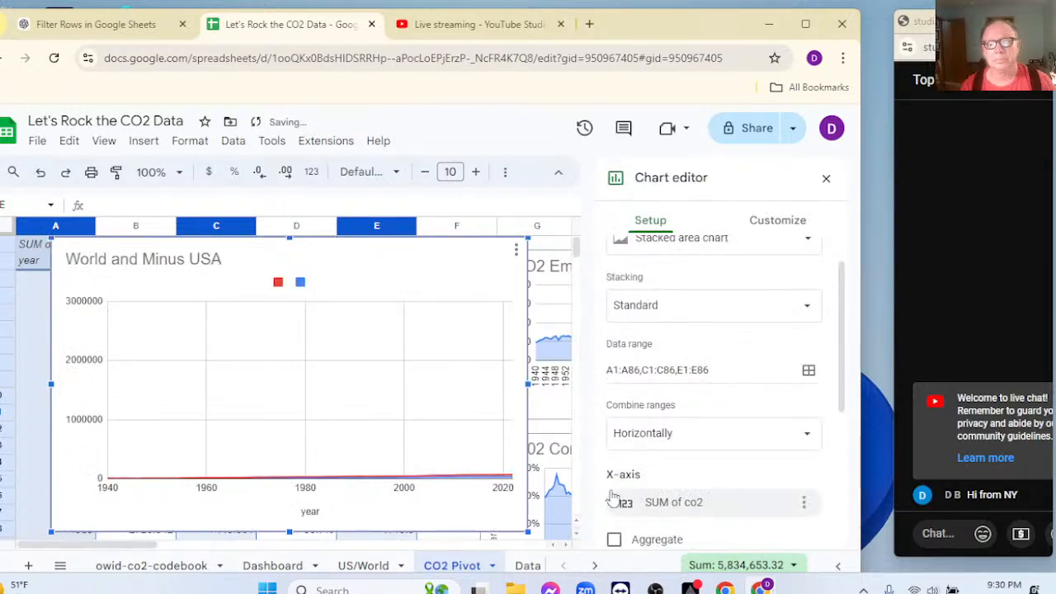
click(614, 539)
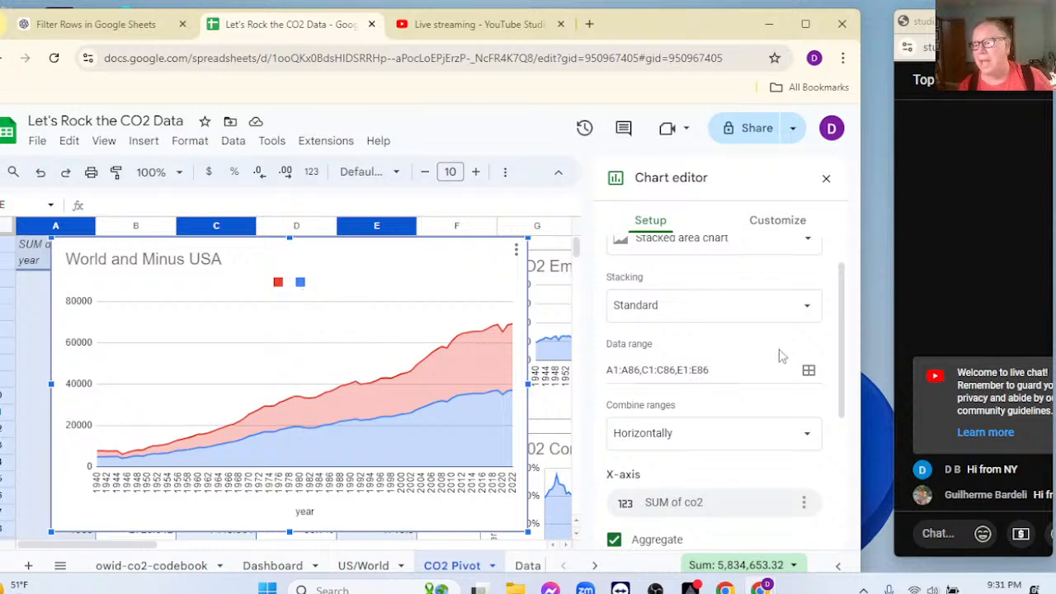
drag(891, 344, 870, 369)
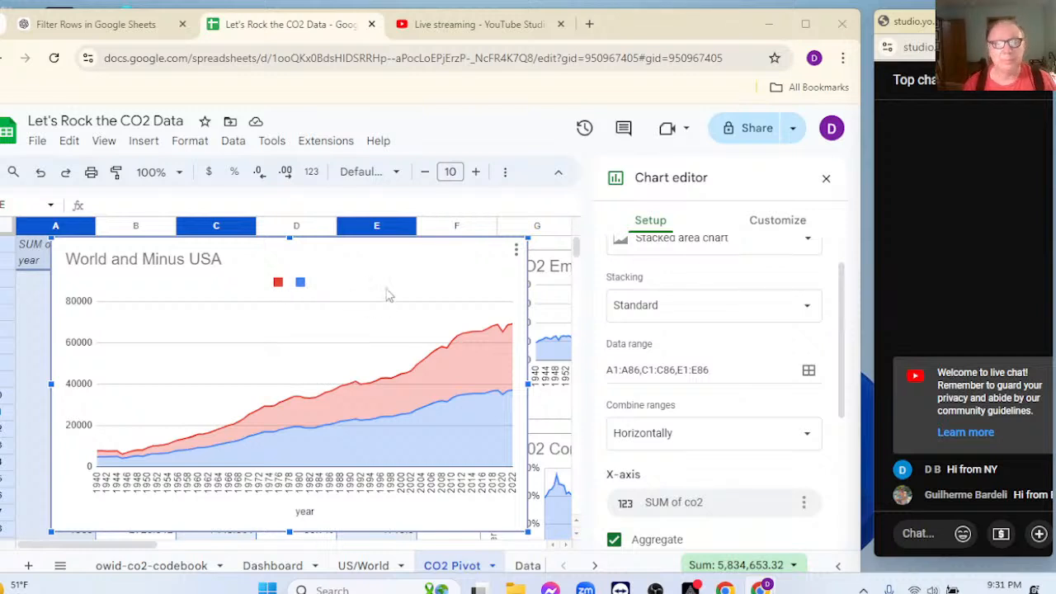
Close the chart editor and delete the new World and Minus USA chart
click(825, 178)
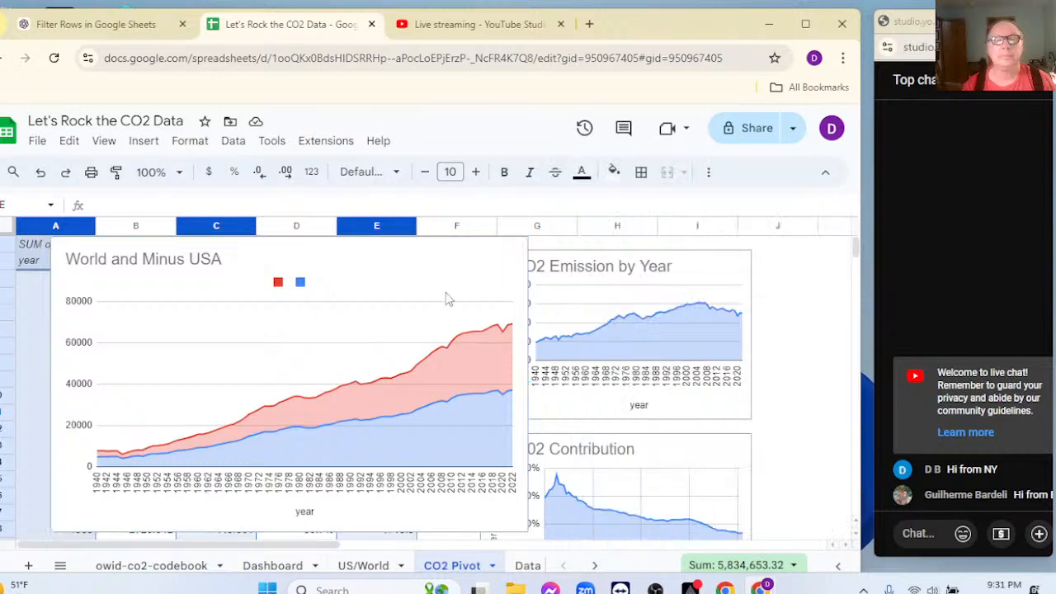
click(435, 285)
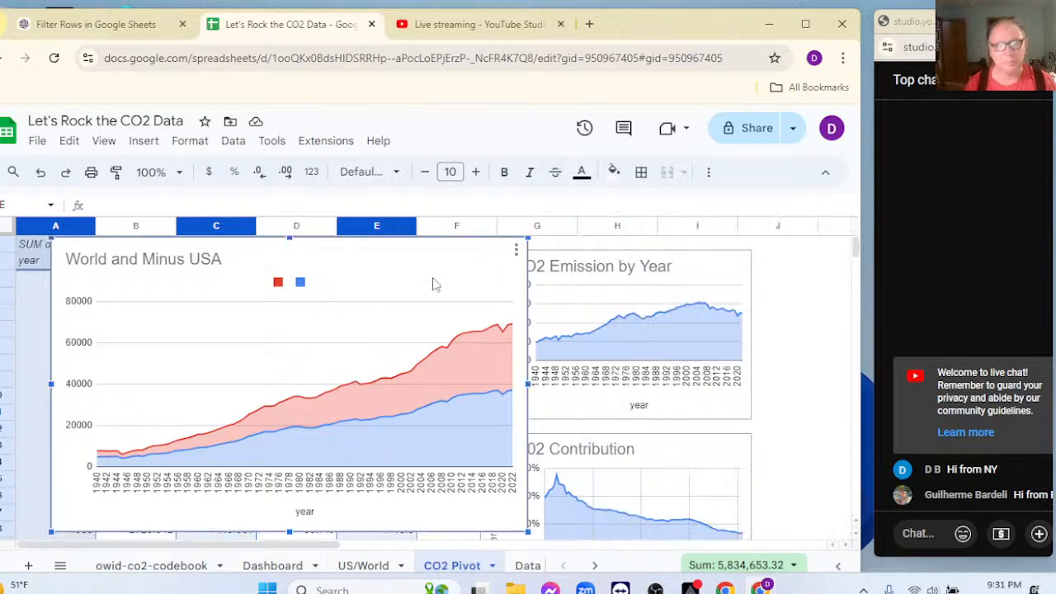
key(Delete)
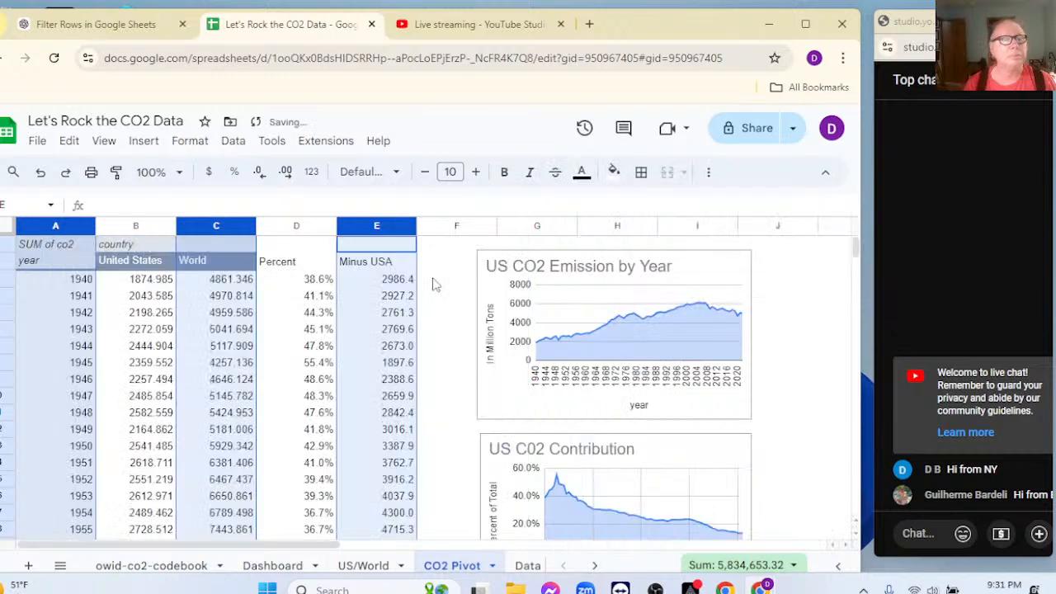
Create a stacked area chart from columns A, C and E of the CO2 Pivot sheet, with x-axis aggregation enabled
click(31, 227)
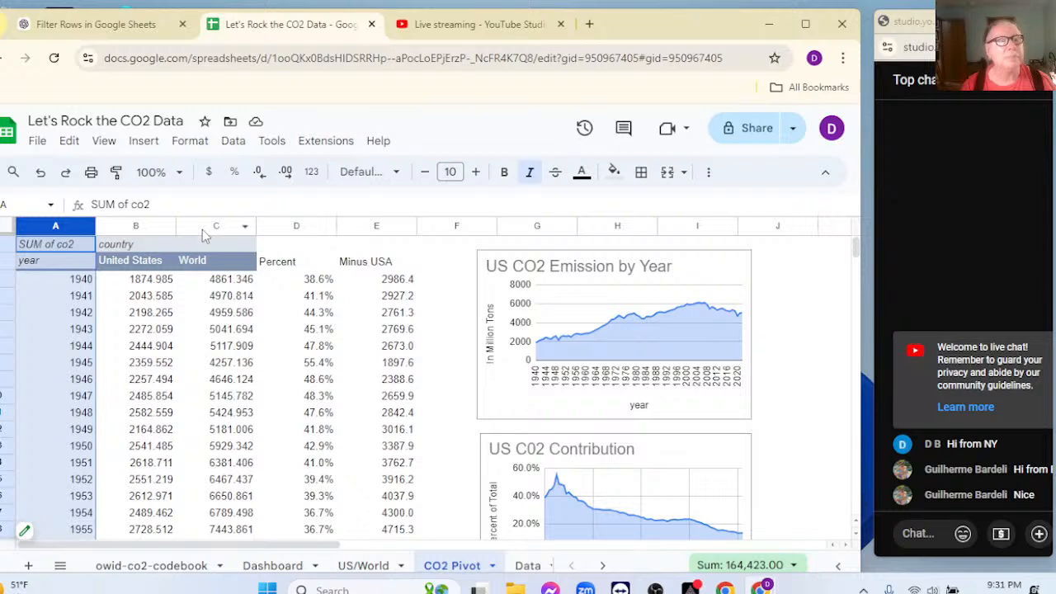
click(211, 225)
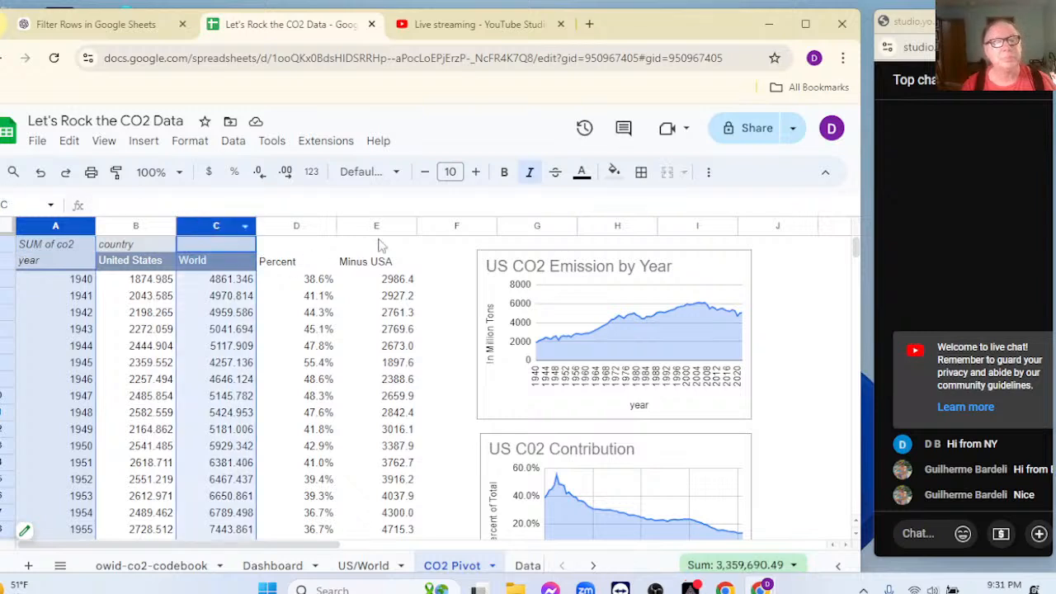
ctrl+click(358, 221)
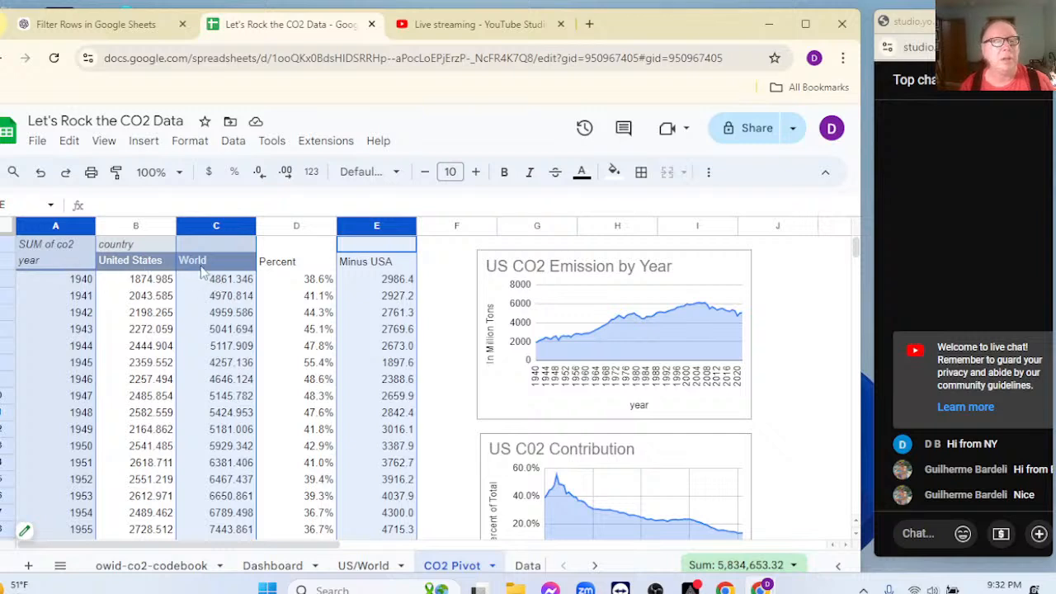
click(143, 145)
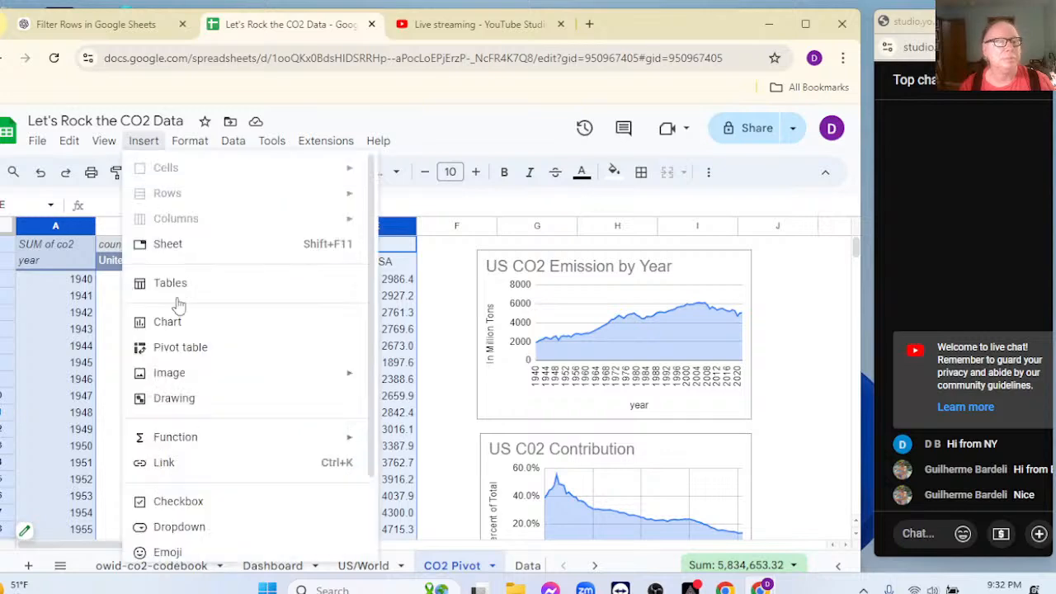
click(192, 324)
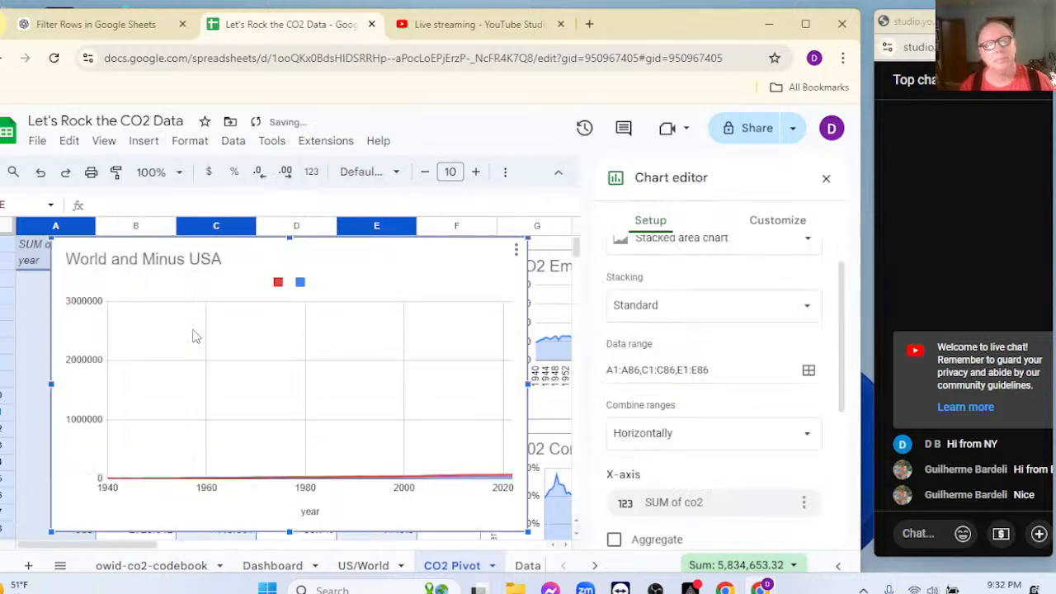
click(614, 539)
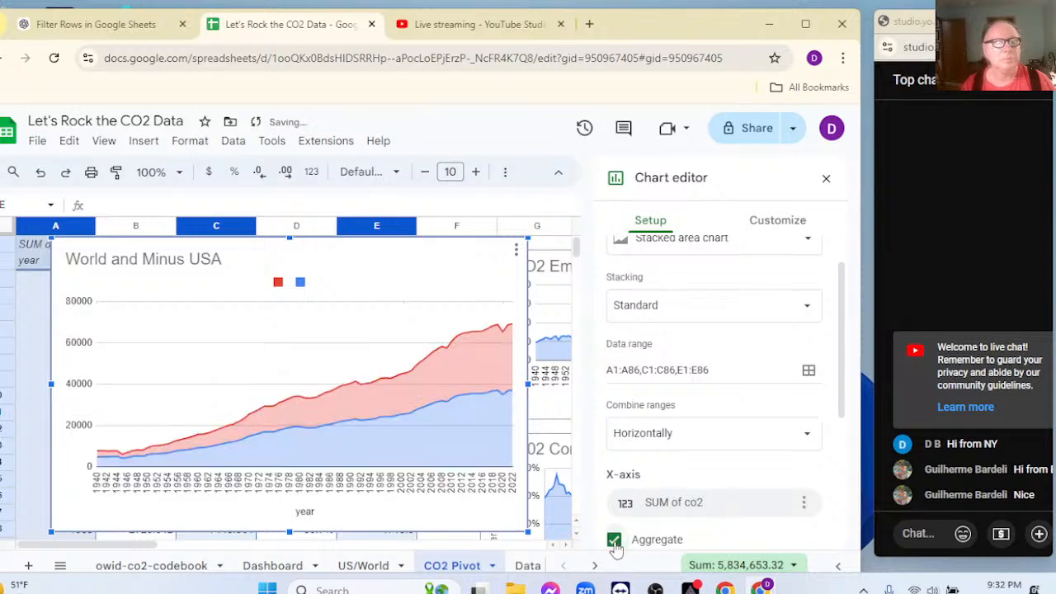
Examine the legend settings and other customization options of the World and Minus USA chart for a way to label the legend
click(284, 289)
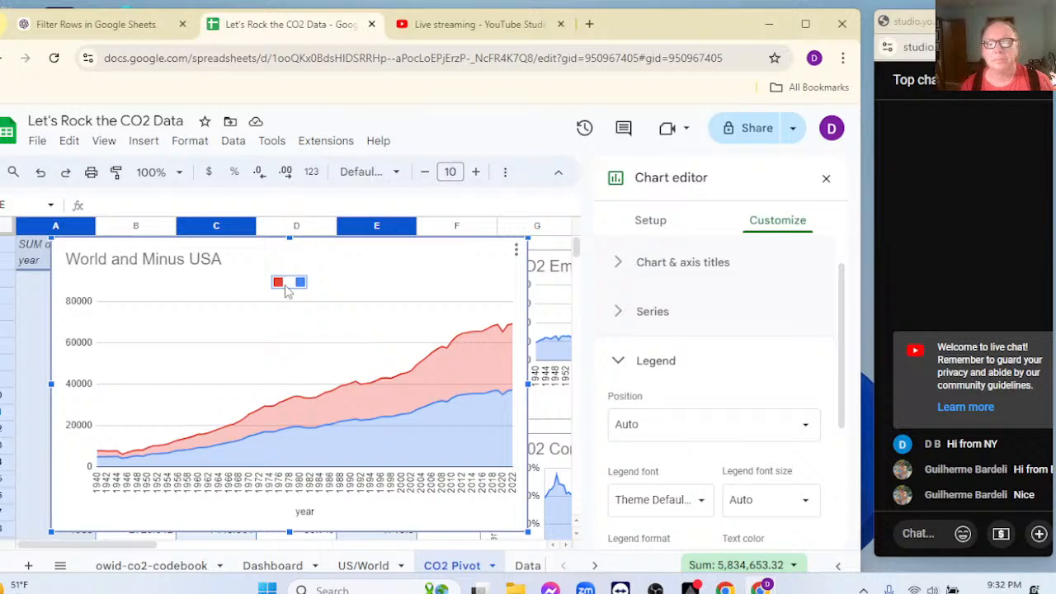
scroll(701, 413, down, 2)
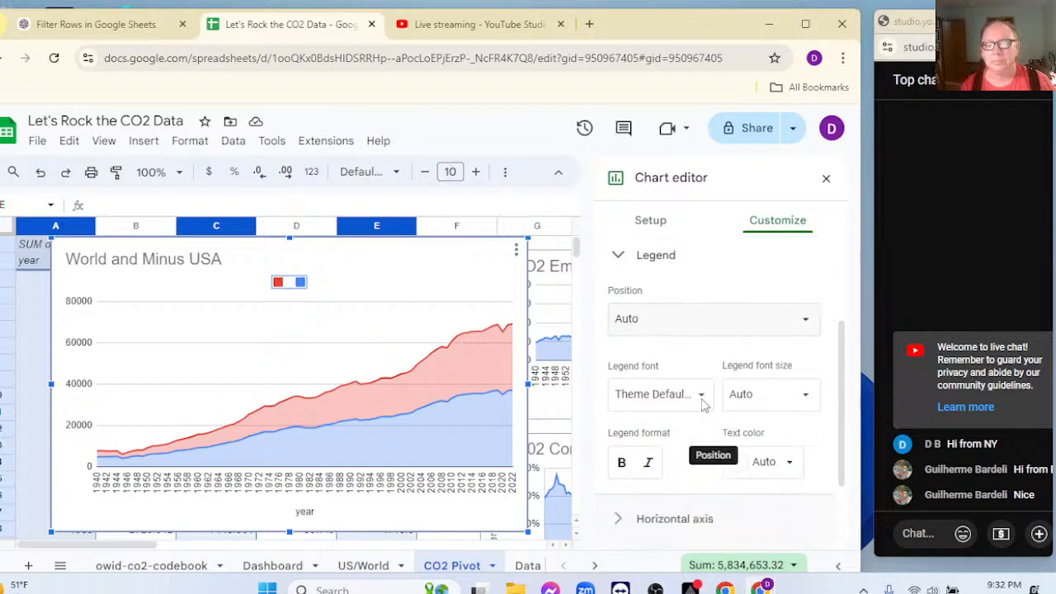
scroll(701, 404, up, 3)
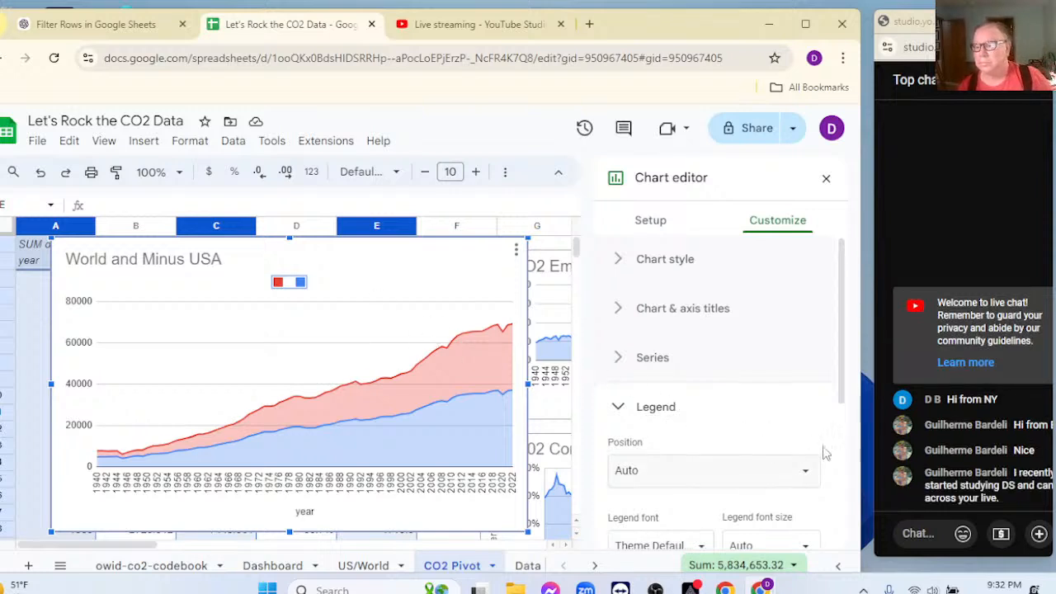
drag(871, 454, 815, 460)
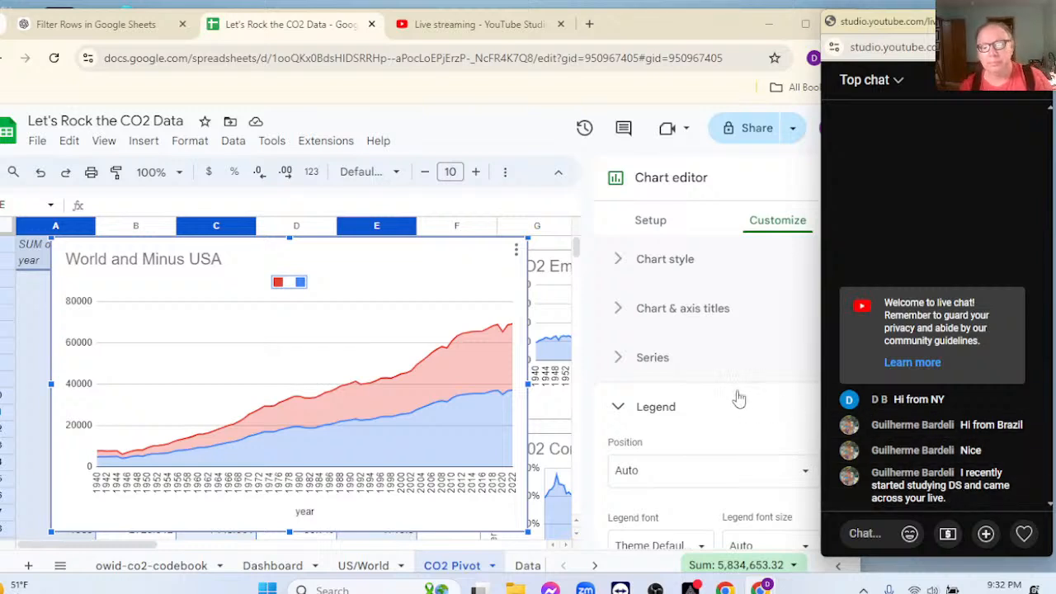
scroll(714, 401, down, 3)
scroll(714, 403, down, 1)
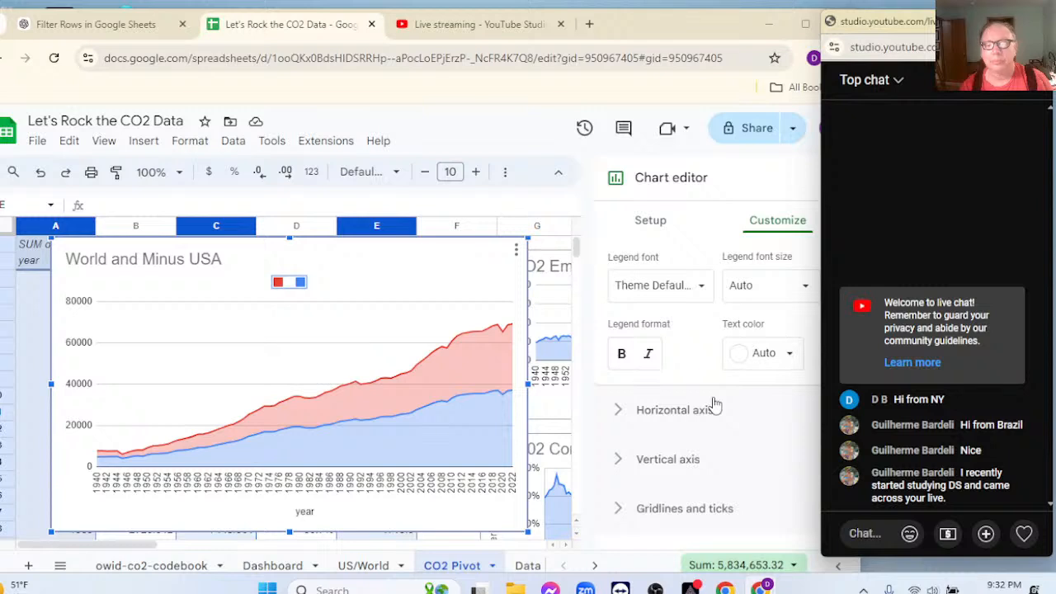
scroll(714, 404, up, 3)
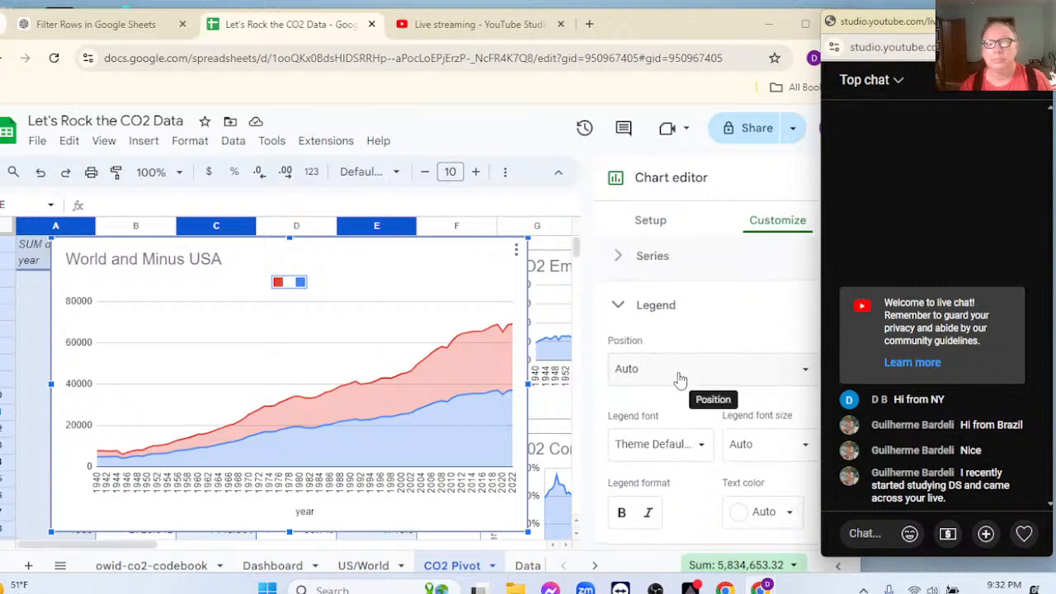
click(621, 305)
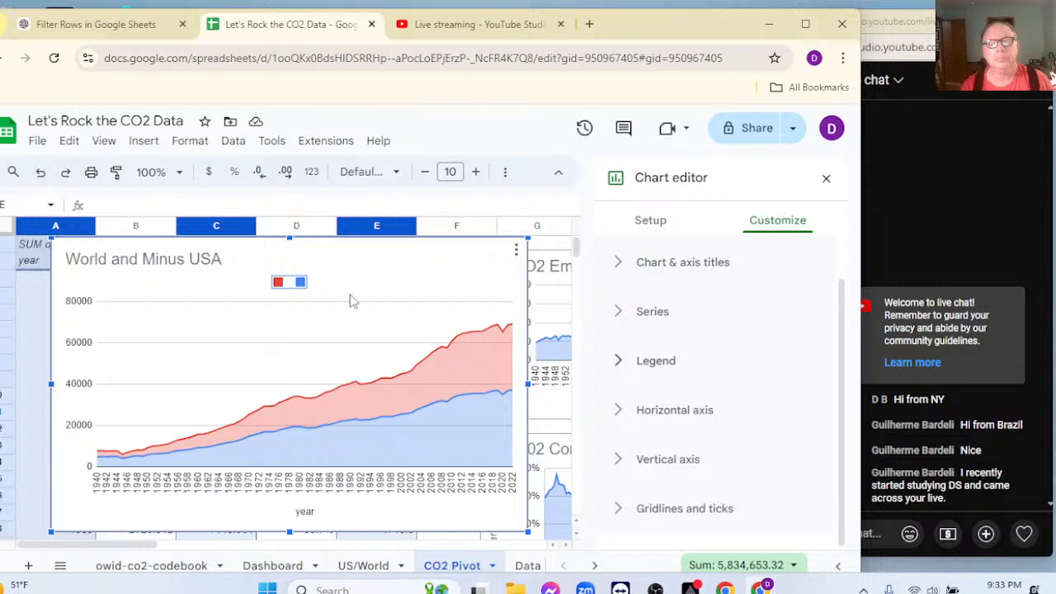
Try the World and Minus USA chart's legend at the bottom, and set the legend position to None
click(300, 285)
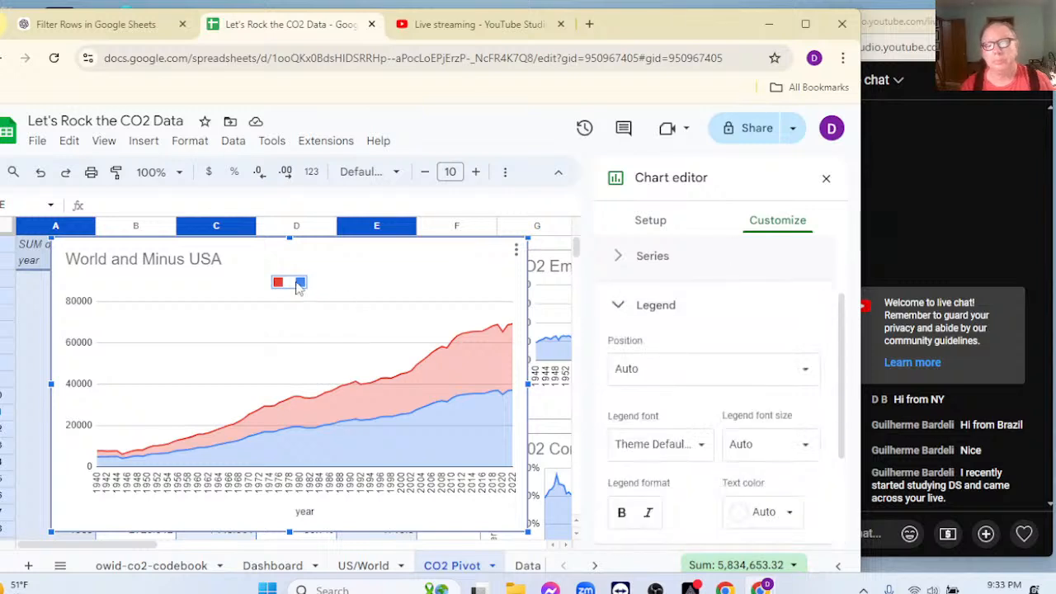
click(697, 377)
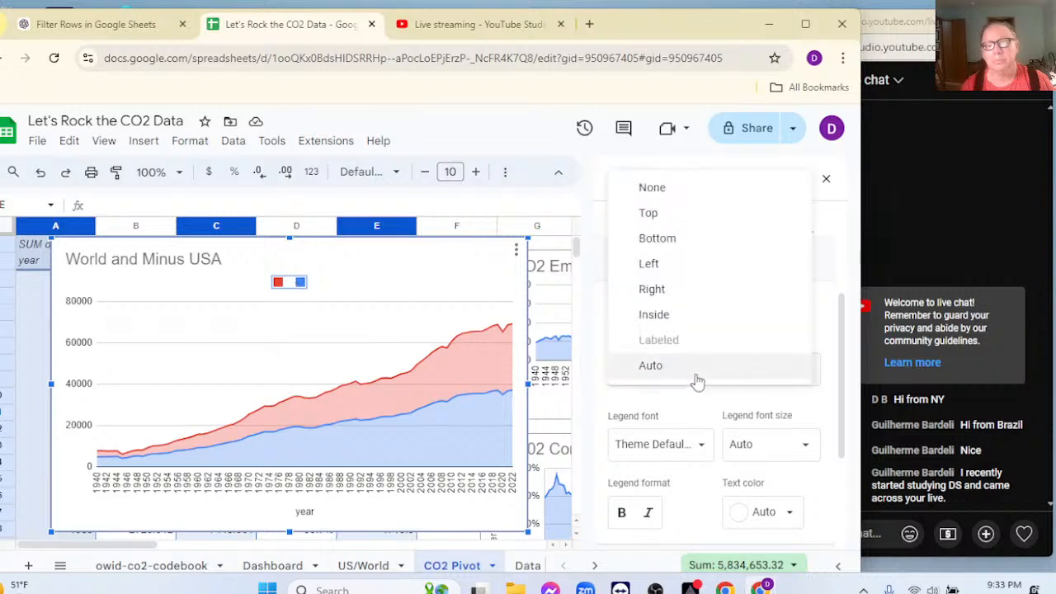
click(671, 196)
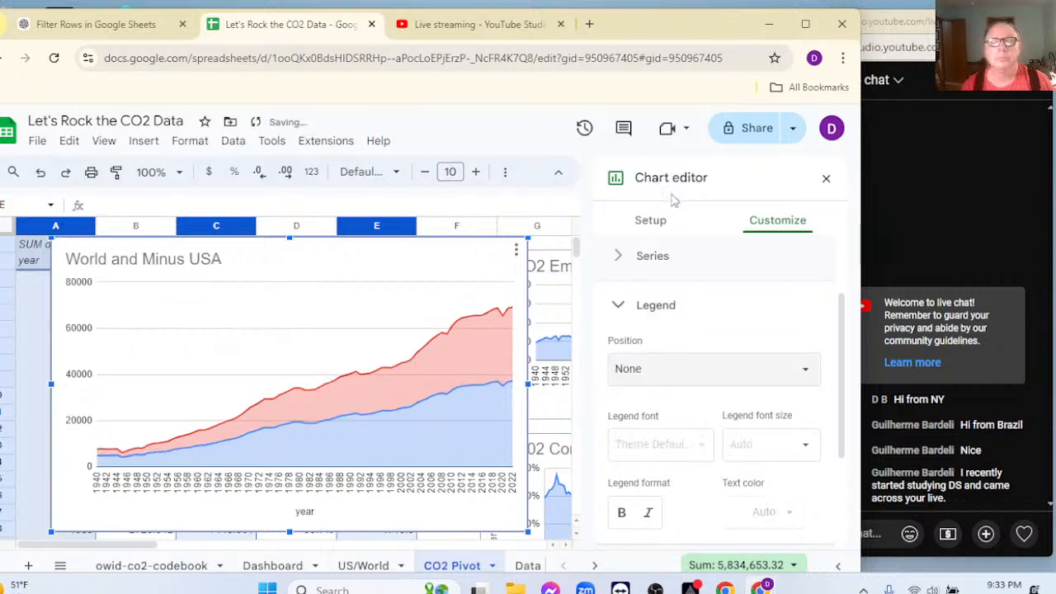
click(690, 371)
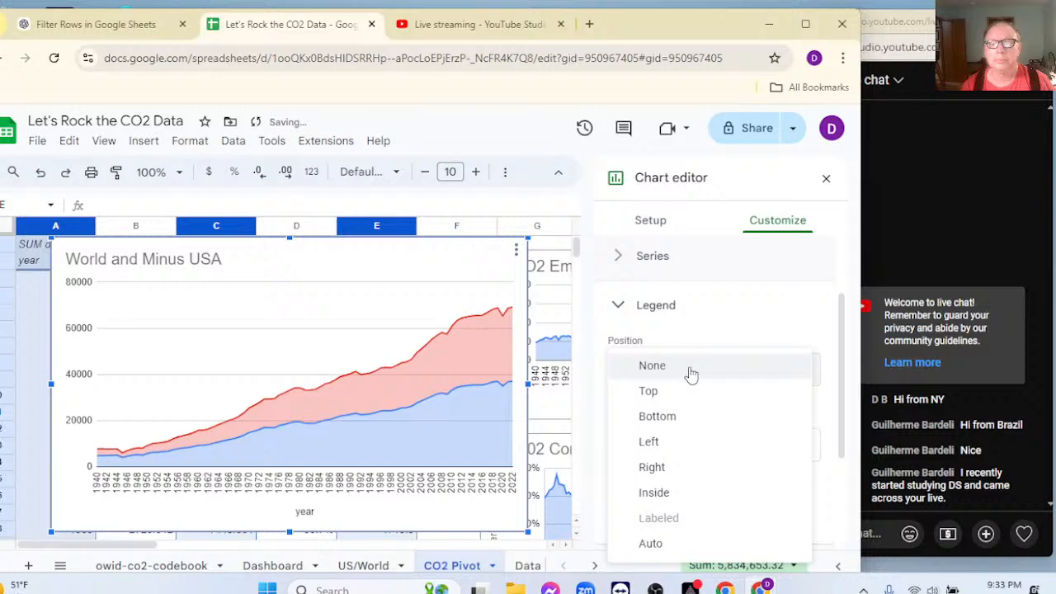
click(666, 418)
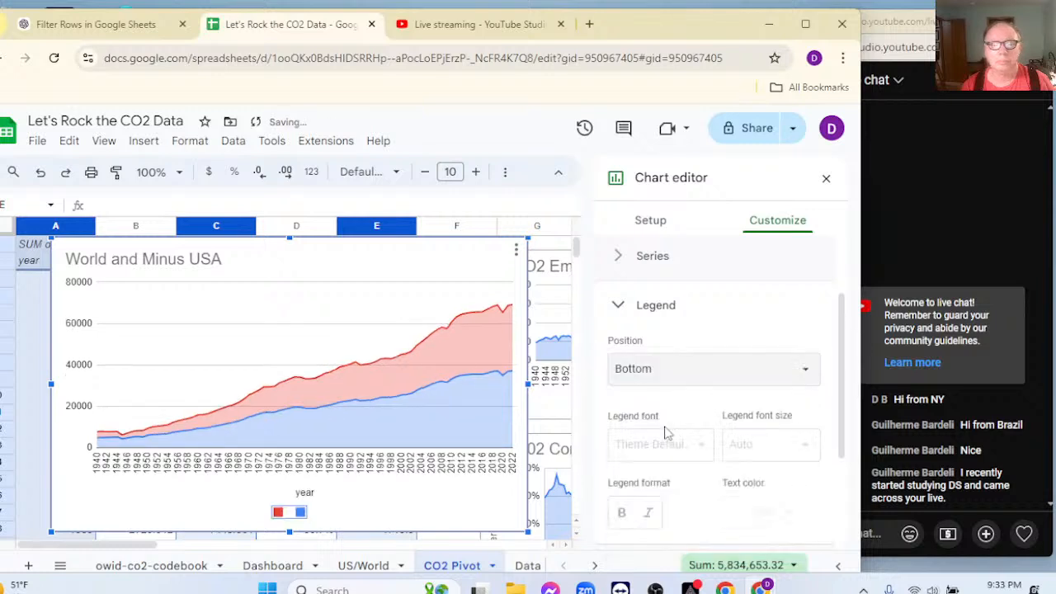
click(701, 373)
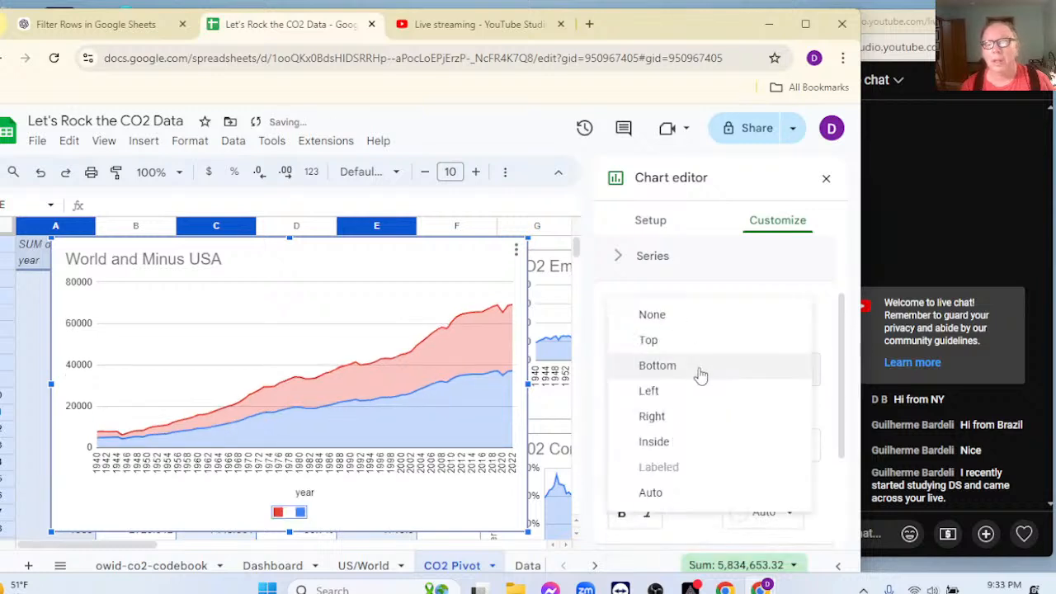
click(667, 318)
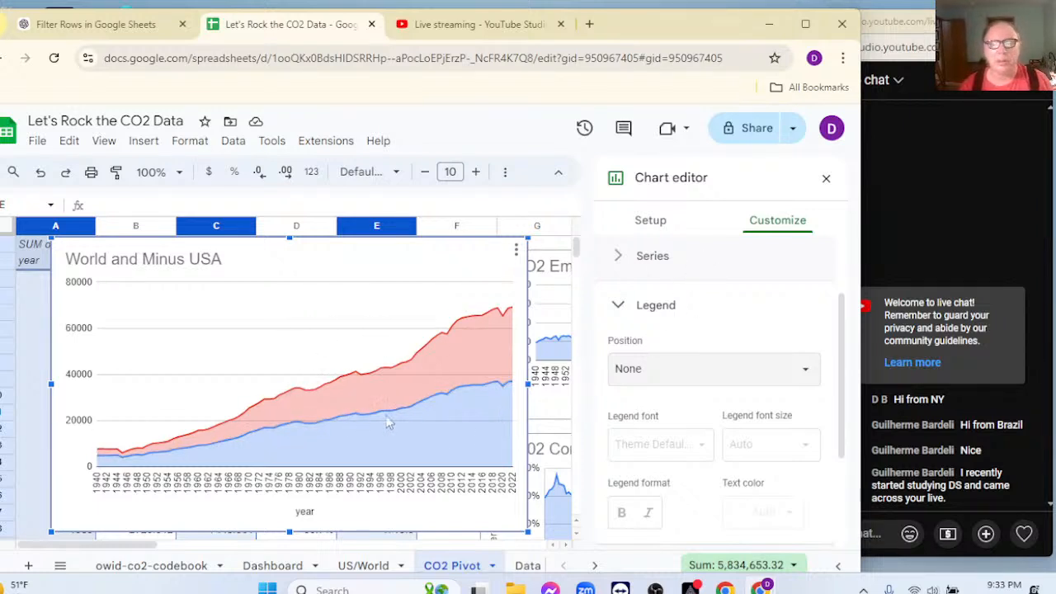
Slant the chart's horizontal axis labels to 60° and close the chart editor
scroll(709, 281, down, 2)
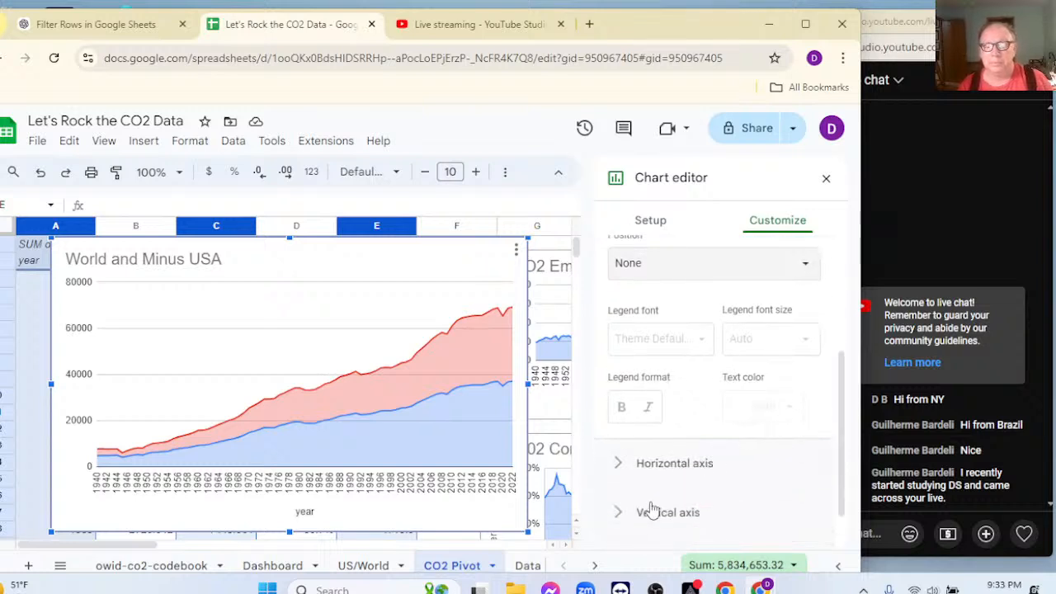
click(619, 467)
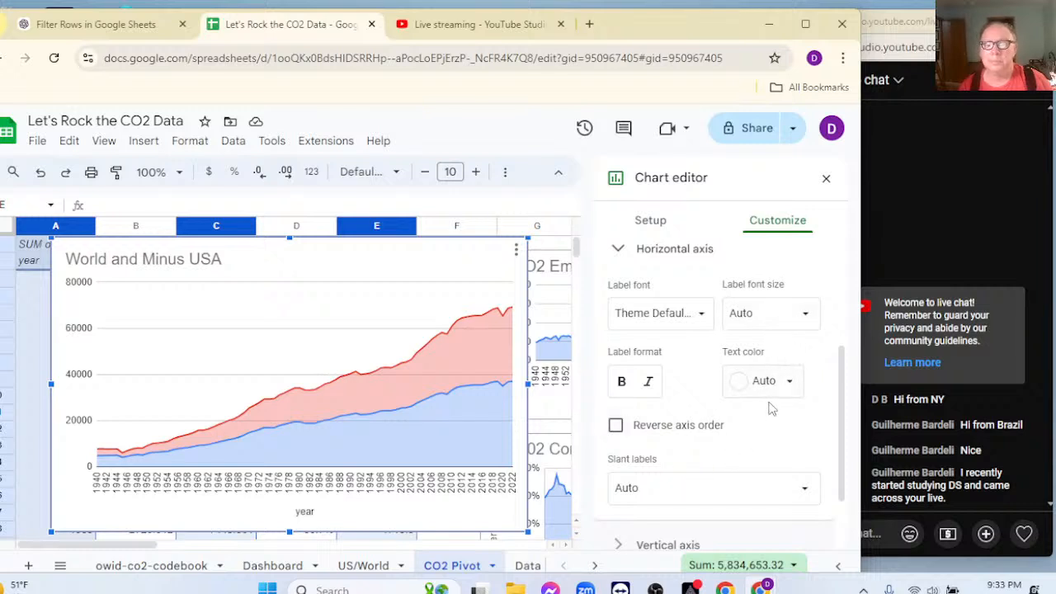
scroll(768, 412, down, 1)
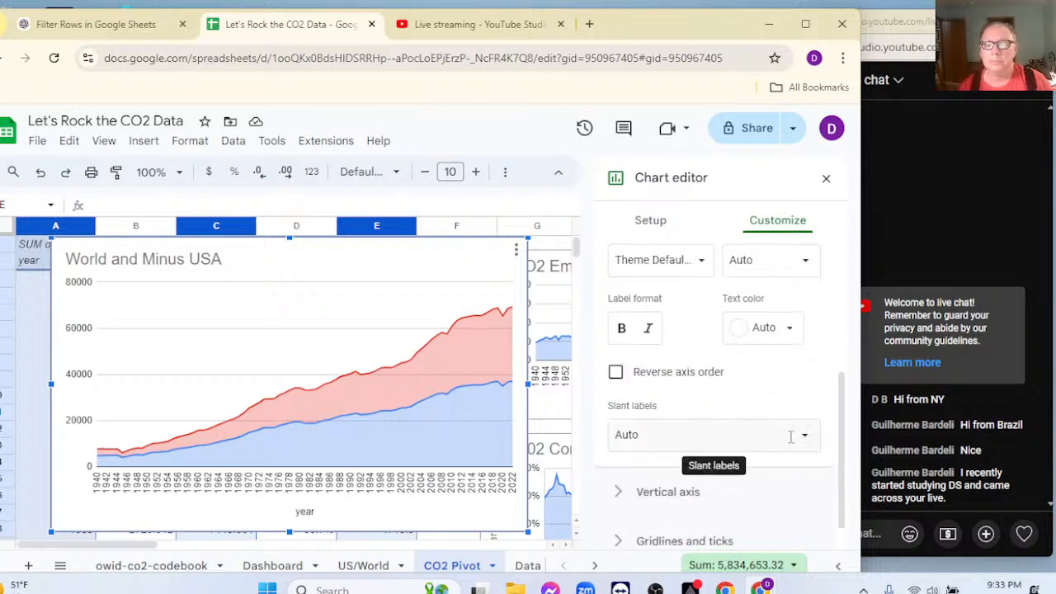
click(807, 437)
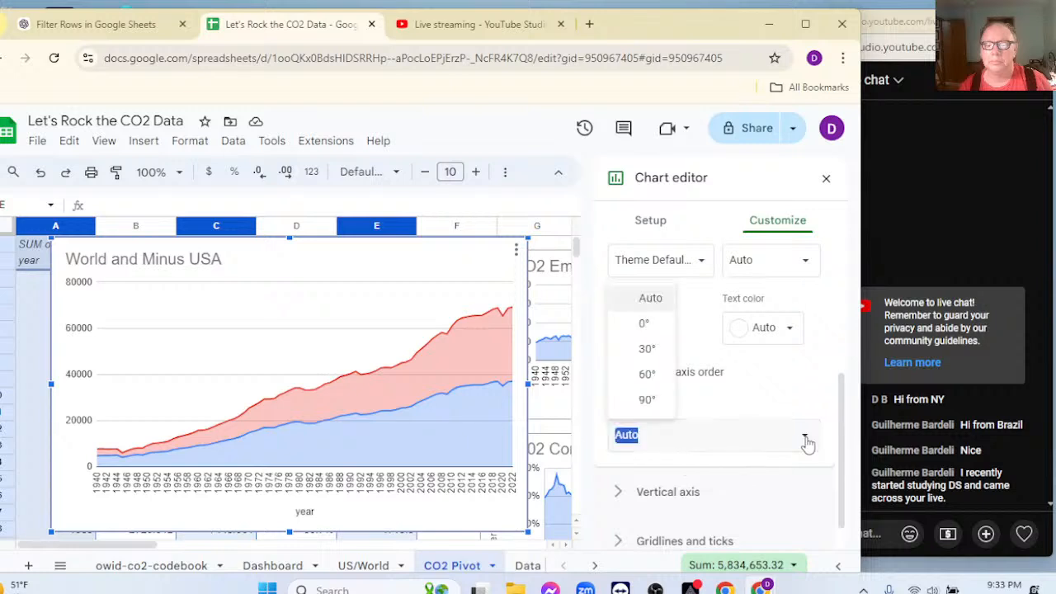
click(648, 375)
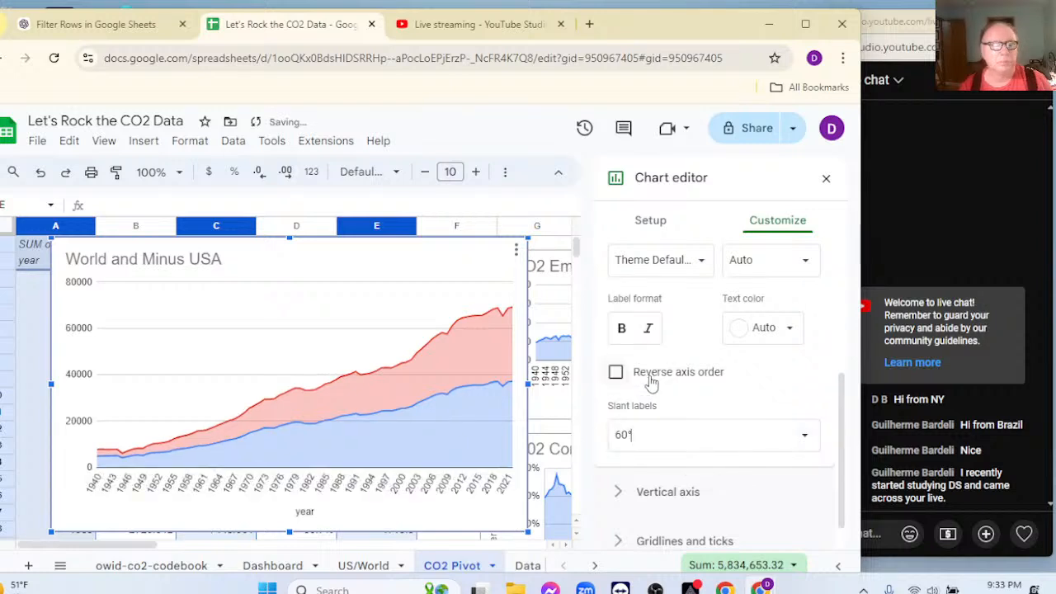
click(826, 179)
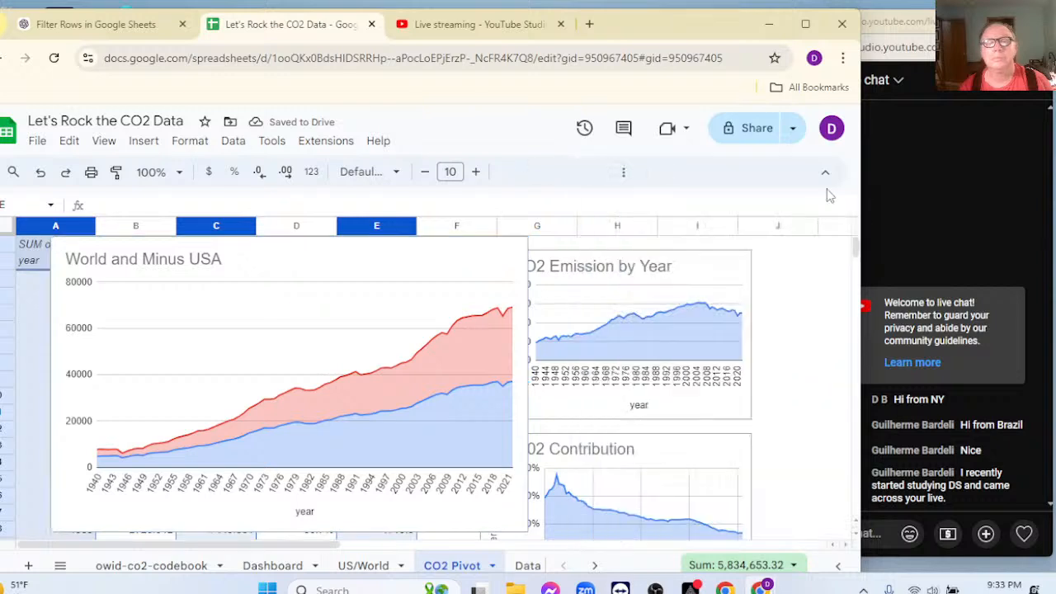
Replace the World and Minus USA chart title with "World(Red) CO2 Emission"
double_click(139, 270)
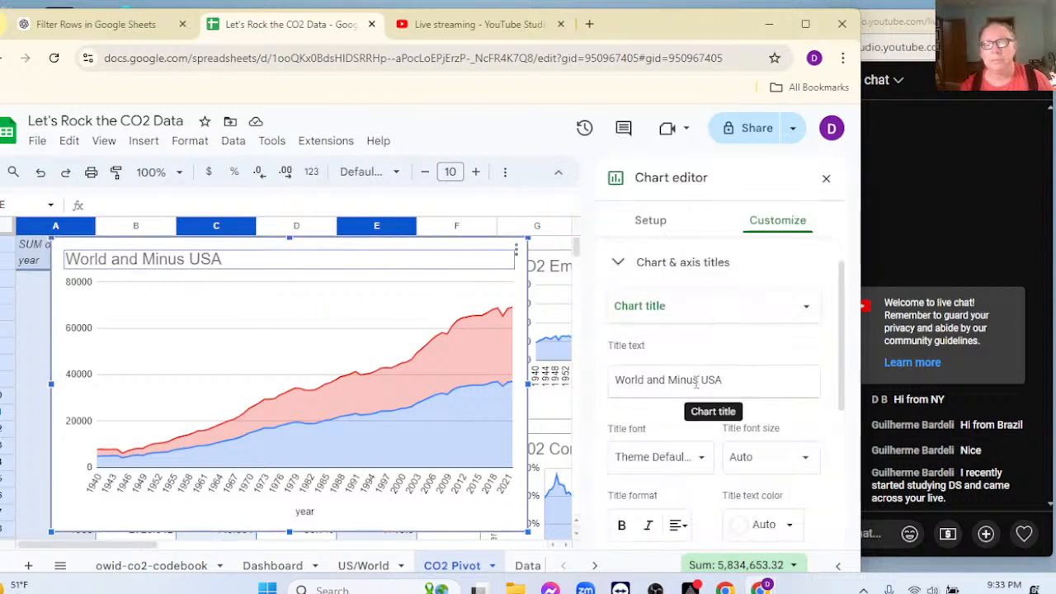
click(647, 380)
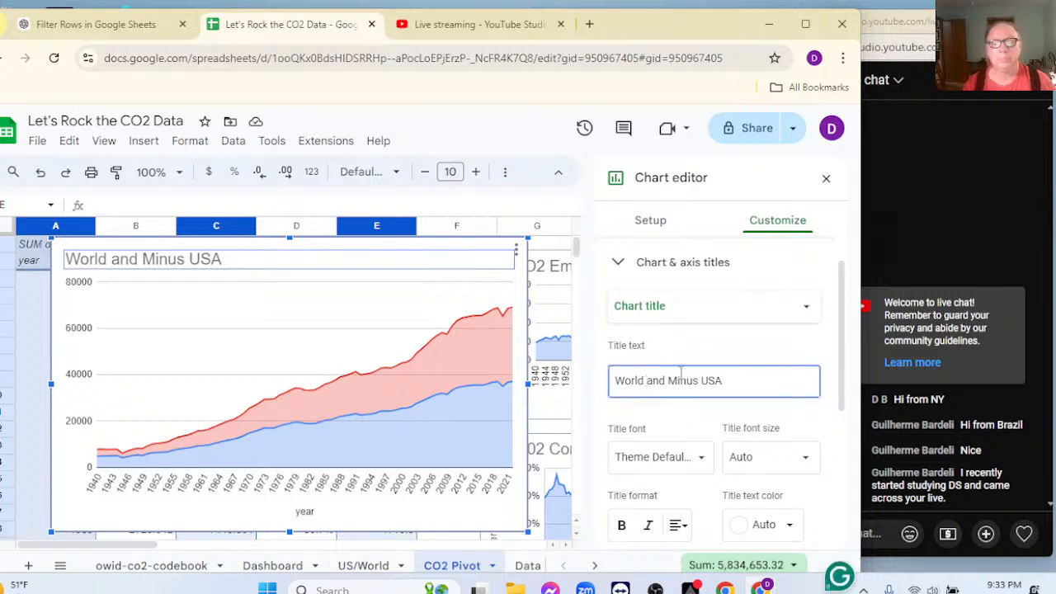
key(BackSpace)
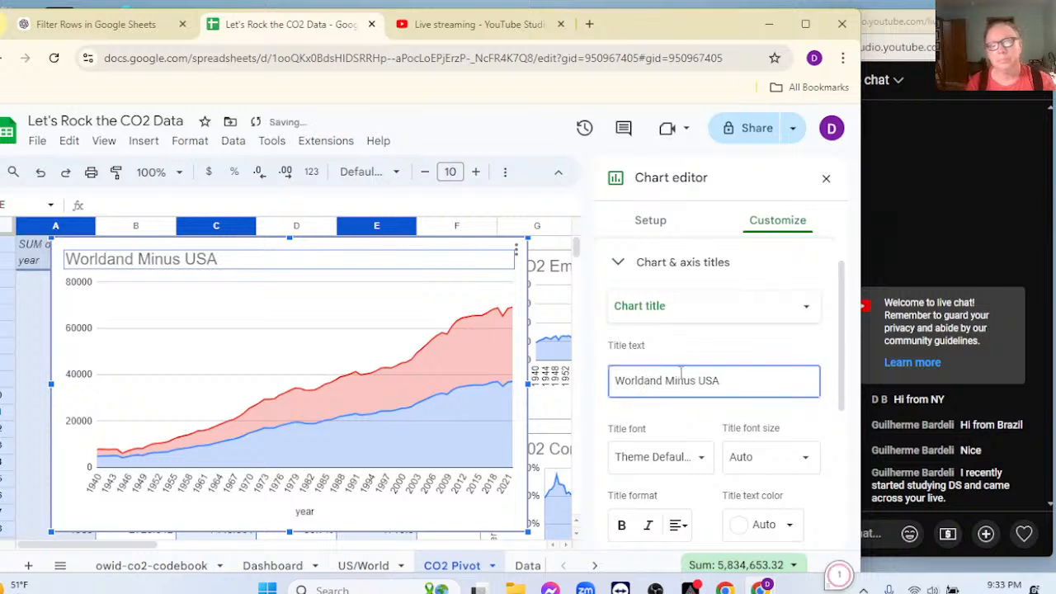
text(()
text(o)
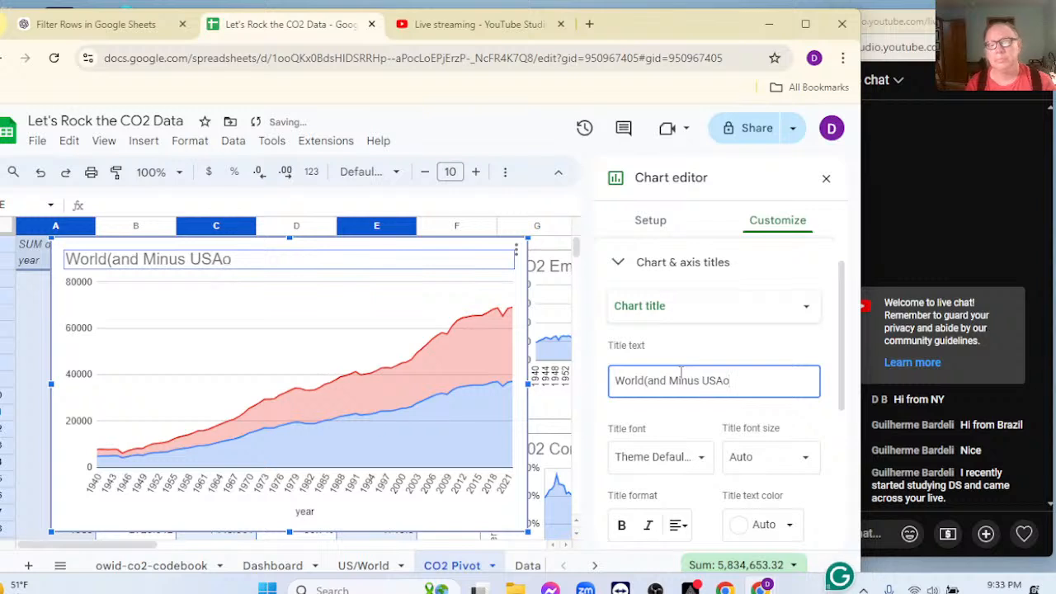
key(BackSpace)
key(BackSpace)
key(BackSpace)
key(BackSpace)
key(BackSpace)
key(BackSpace)
key(BackSpace)
key(BackSpace)
key(BackSpace)
key(BackSpace)
key(BackSpace)
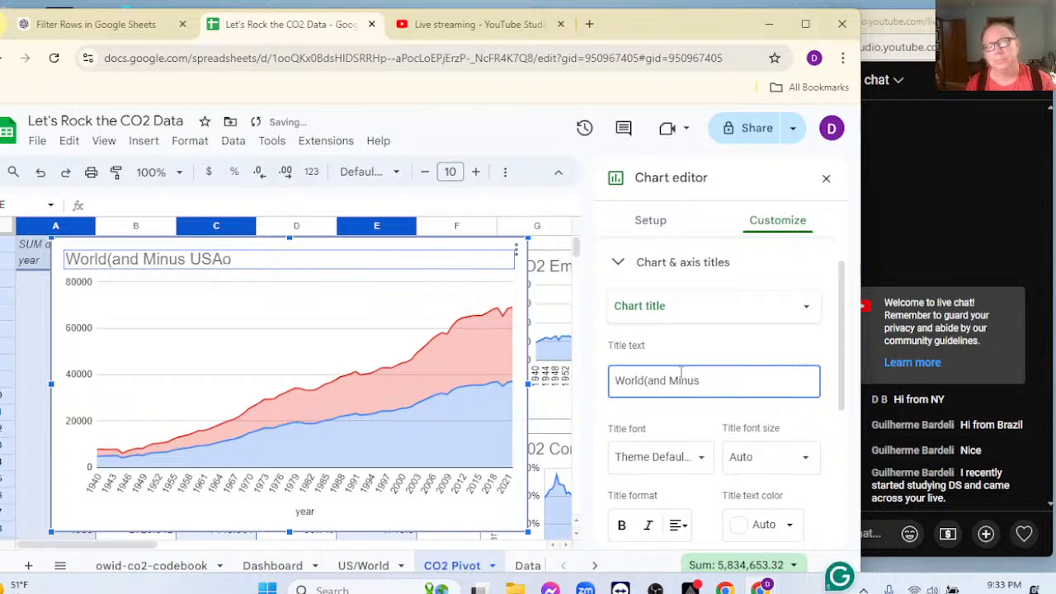
key(BackSpace)
key(BackSpace)
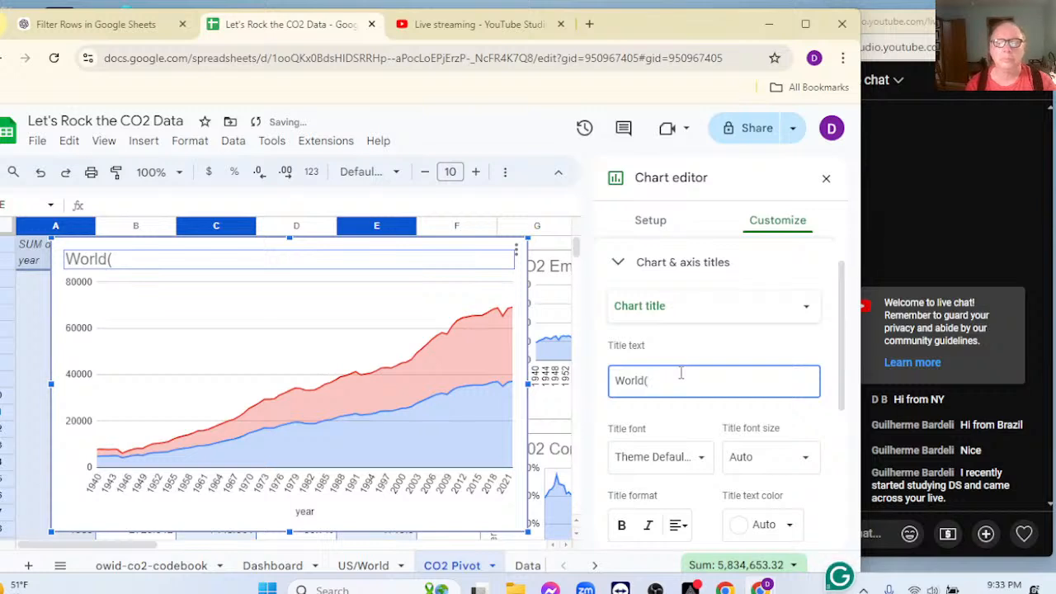
text(Red)
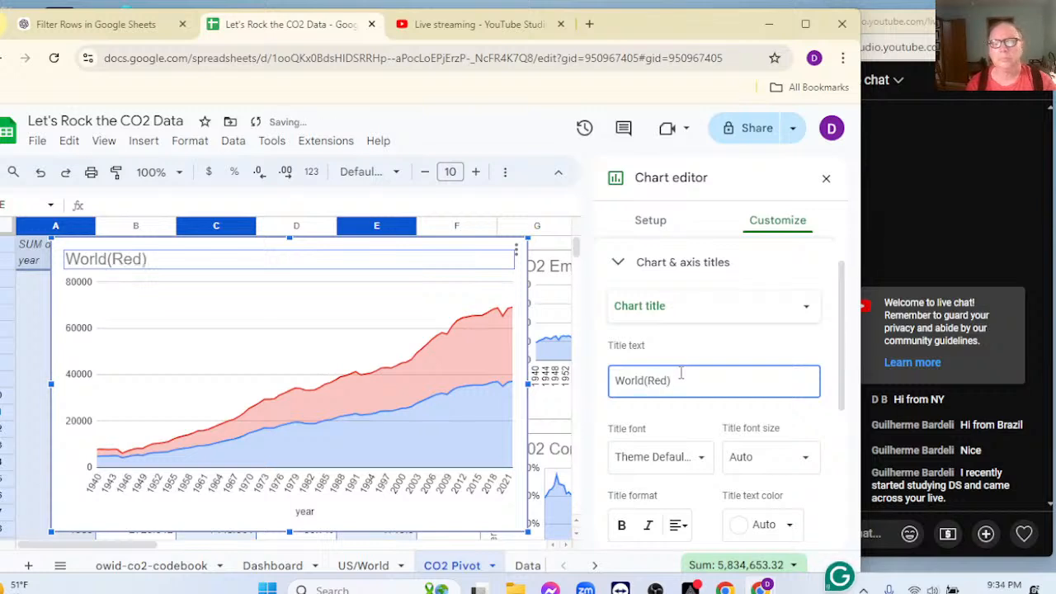
text() and US)
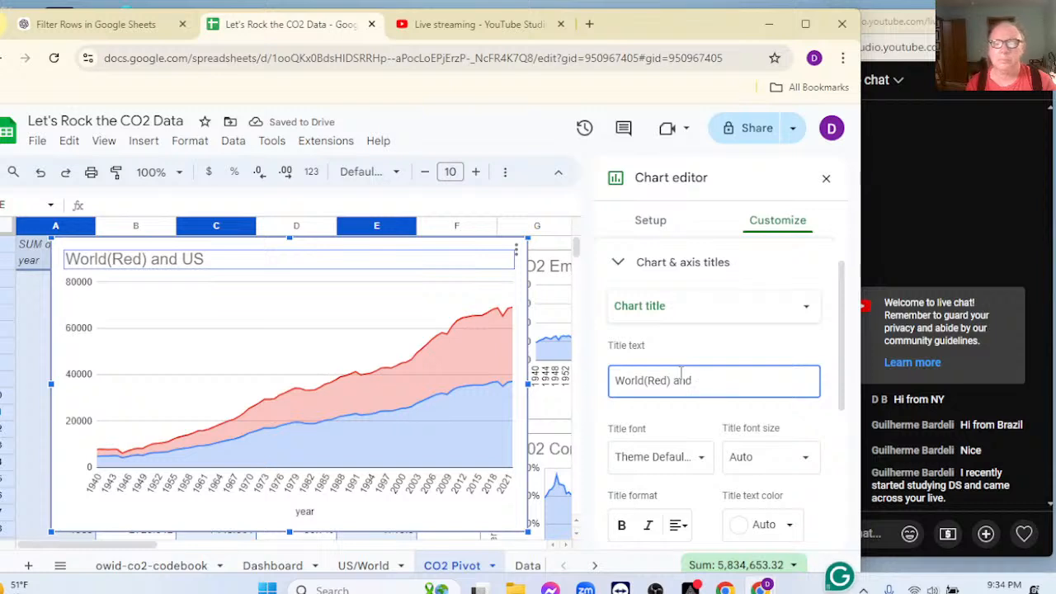
key(BackSpace)
key(BackSpace)
key(BackSpace)
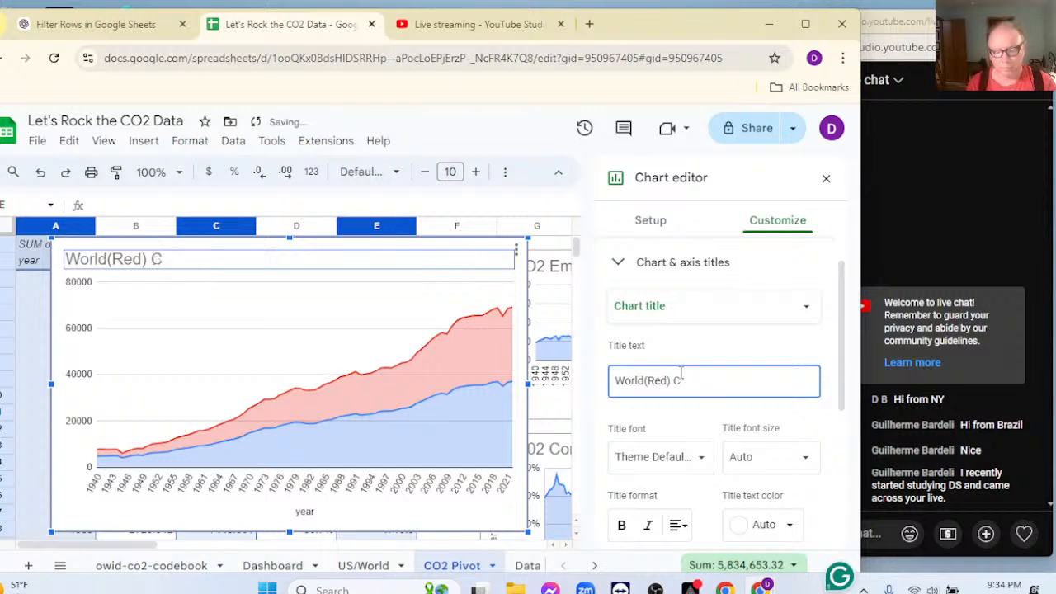
text(C)
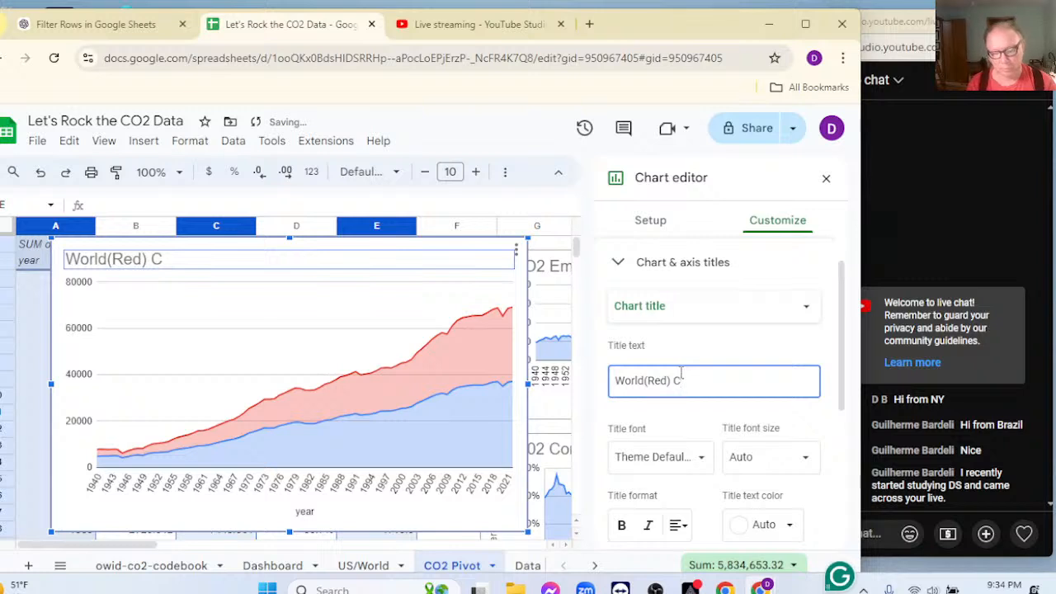
text(O2)
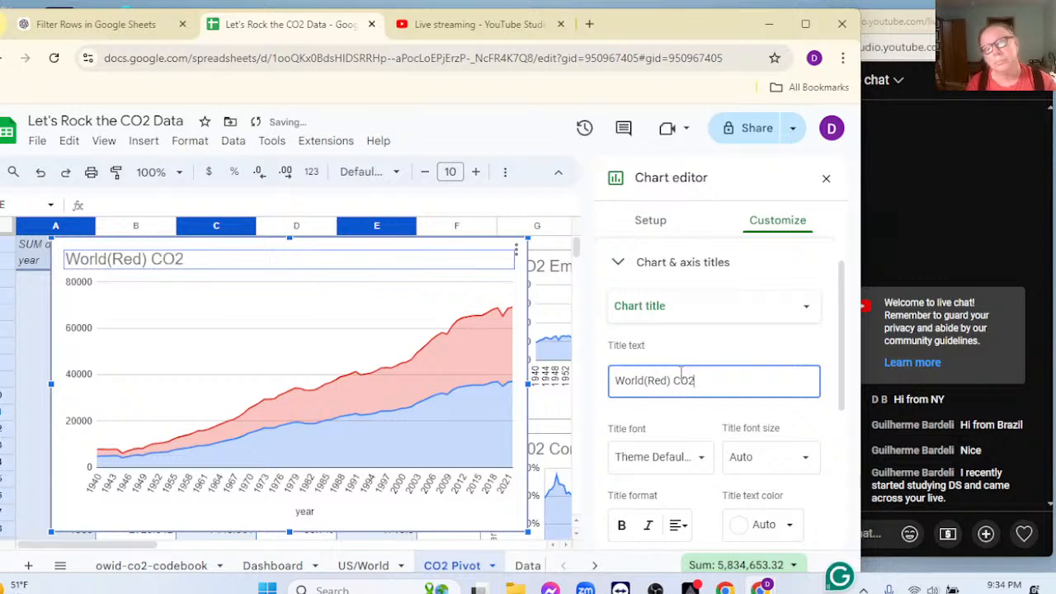
text( Emission)
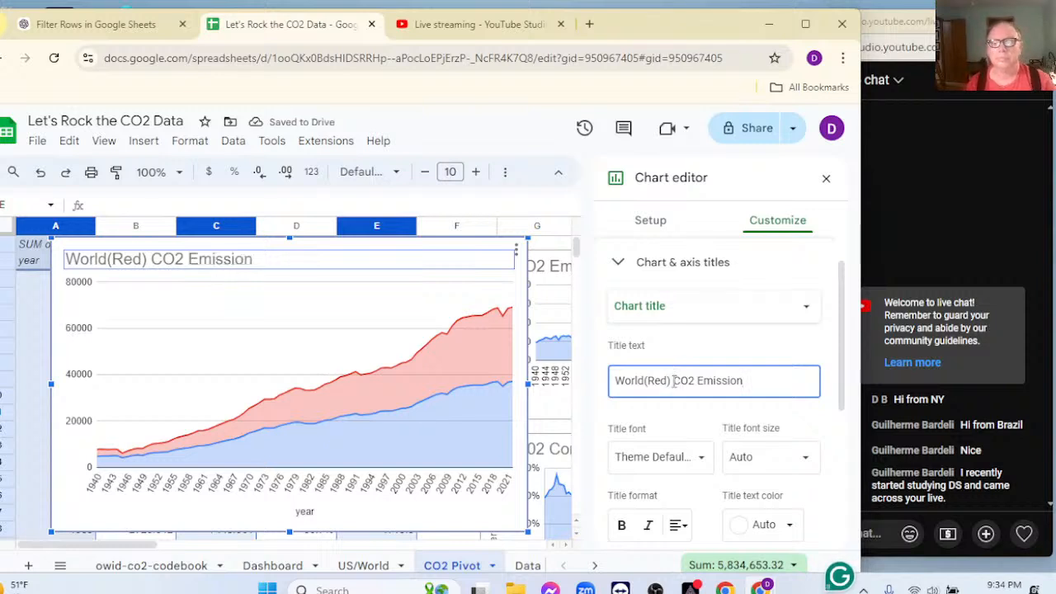
Change the start of the chart title so that it reads "Worldwide CO2 Emission"
click(674, 381)
key(BackSpace)
key(BackSpace)
key(BackSpace)
key(BackSpace)
key(BackSpace)
key(BackSpace)
text(w)
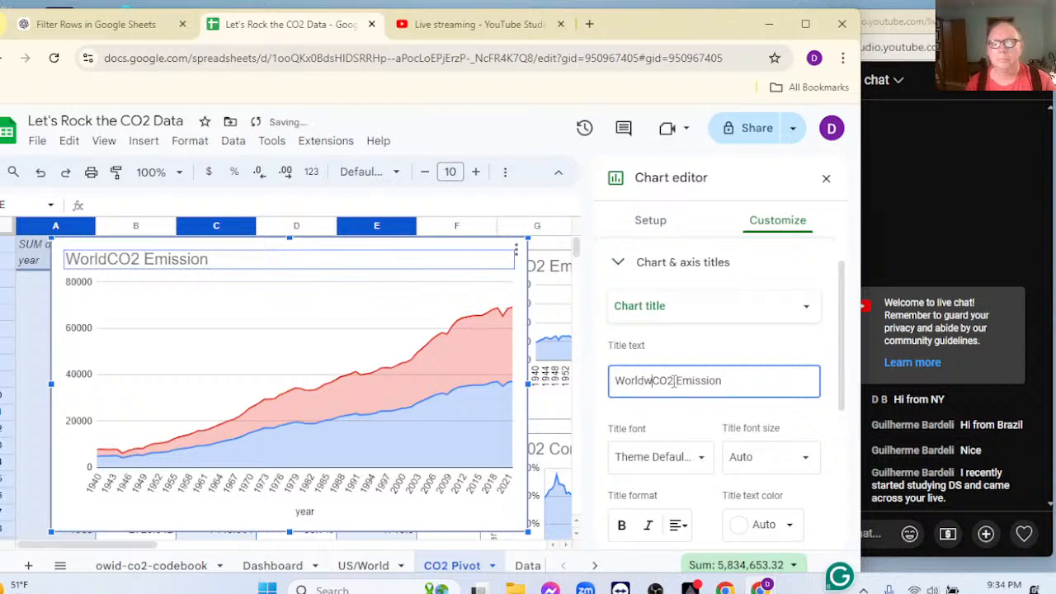
text(ide)
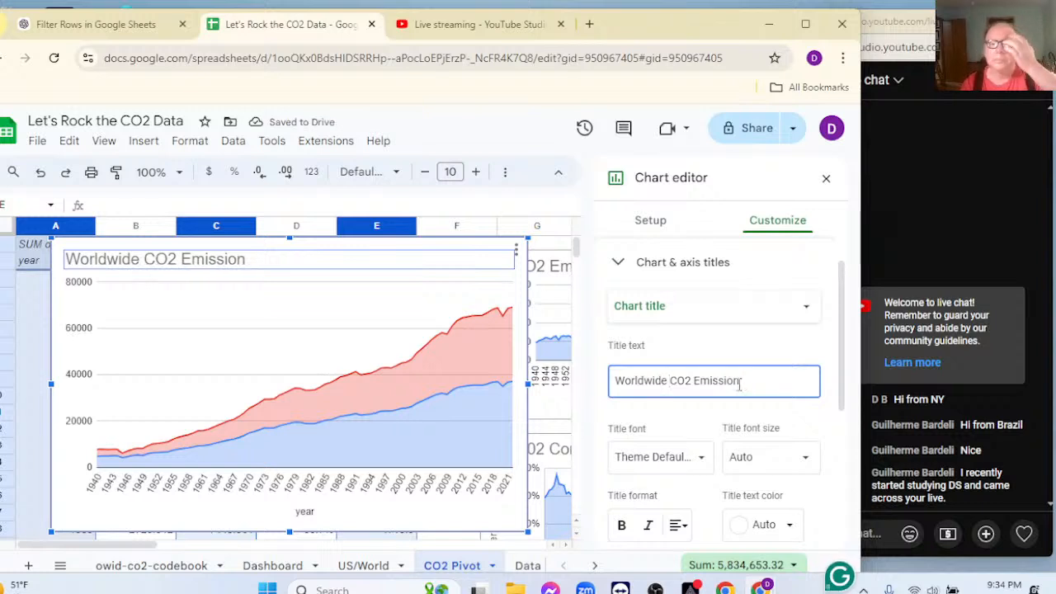
Extend the chart title to "Worldwide CO2 Emission w/ US(Red)"
click(766, 384)
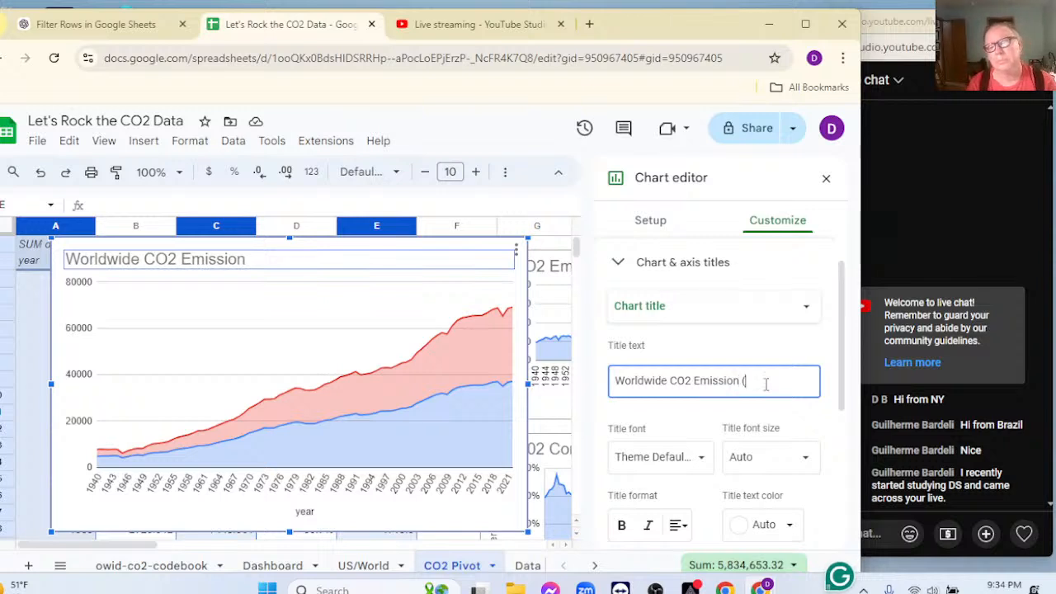
text((w)
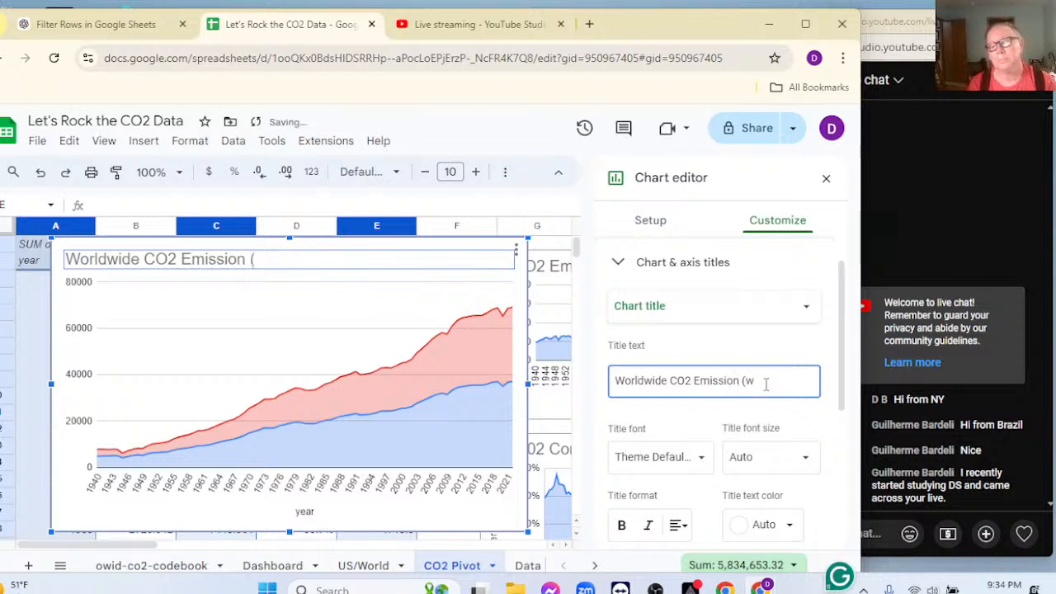
text(i US)
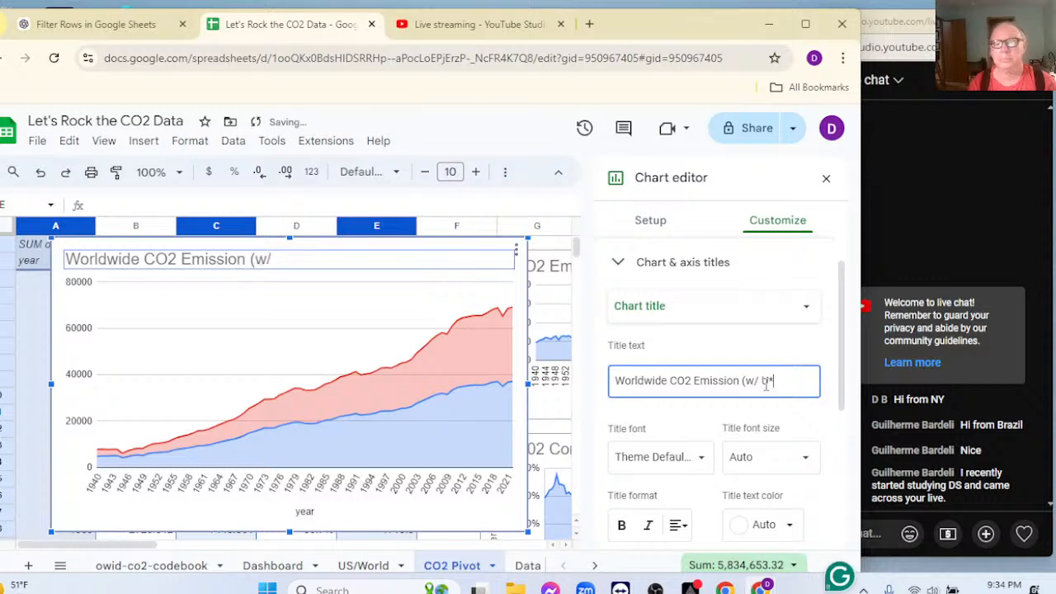
key(BackSpace)
key(BackSpace)
text(S)
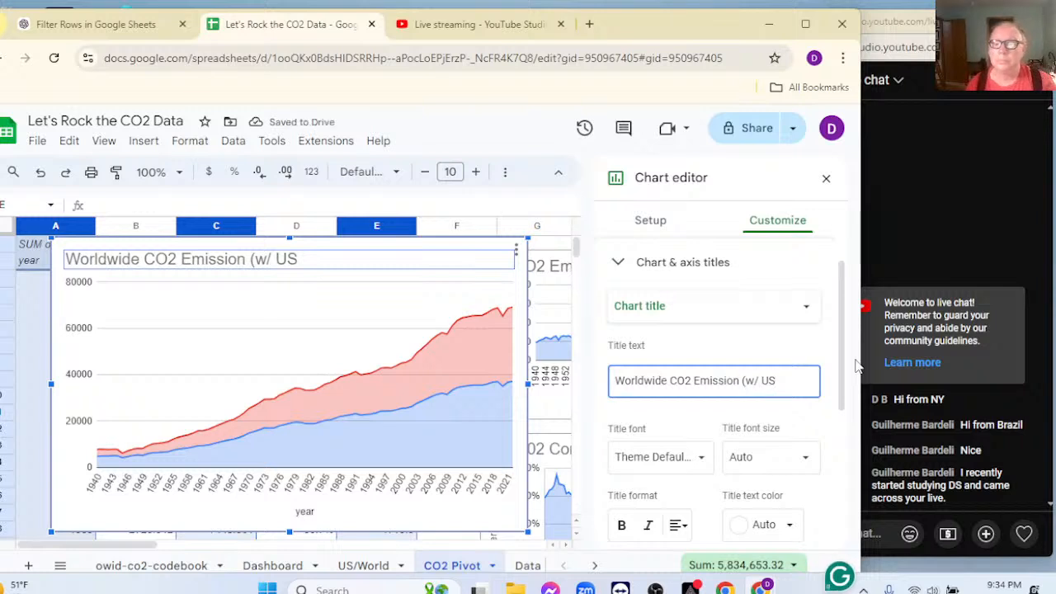
key(Left)
key(Left)
key(Left)
key(Left)
key(Left)
key(BackSpace)
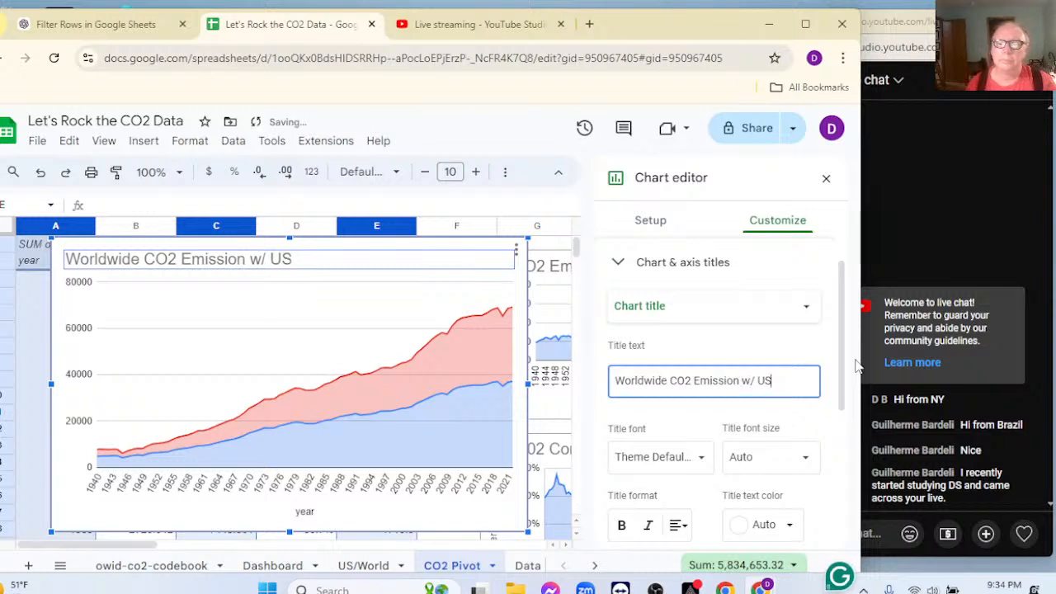
text((Red))
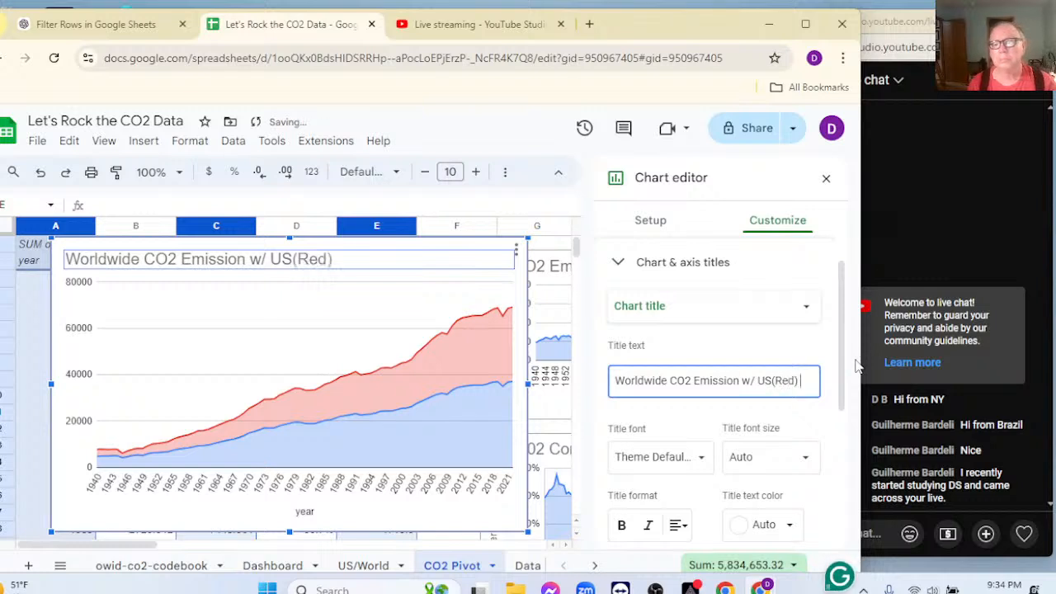
Shorten the worldwide chart's title to "Worldwide CO2 Emissions", dropping the wording about the US and the colour
text( and w/)
text(d)
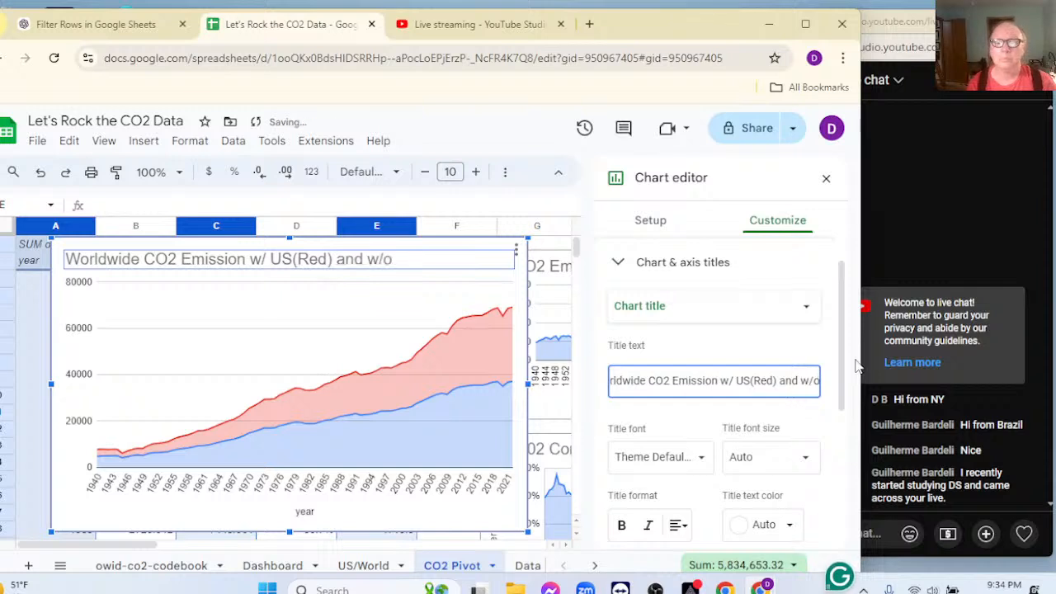
key(BackSpace)
key(BackSpace)
key(BackSpace)
key(BackSpace)
key(BackSpace)
key(BackSpace)
key(BackSpace)
key(BackSpace)
key(BackSpace)
key(BackSpace)
key(BackSpace)
key(BackSpace)
key(BackSpace)
key(BackSpace)
key(BackSpace)
key(BackSpace)
key(BackSpace)
key(BackSpace)
key(BackSpace)
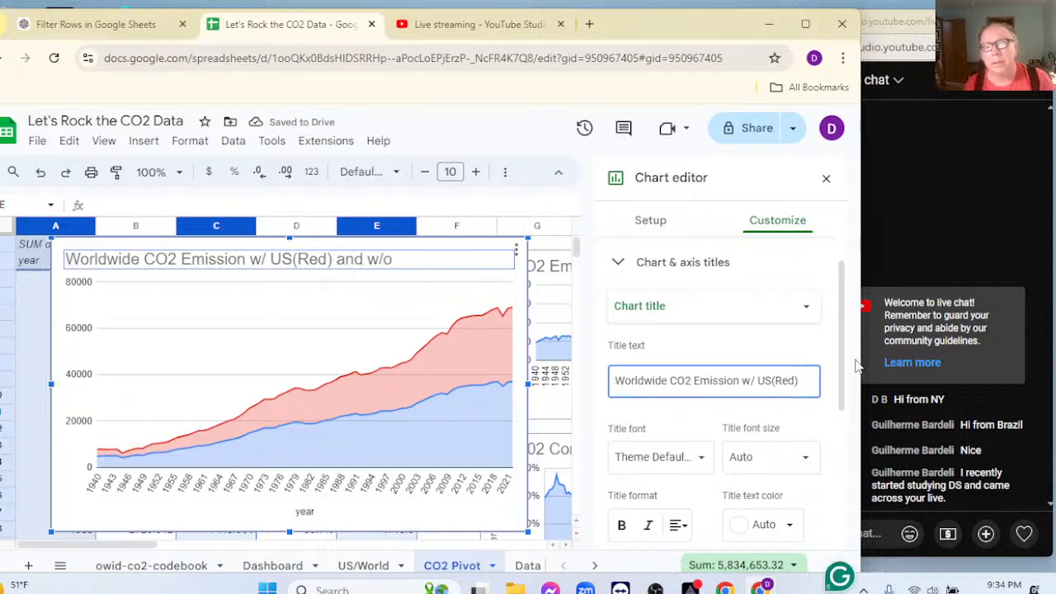
text(s)
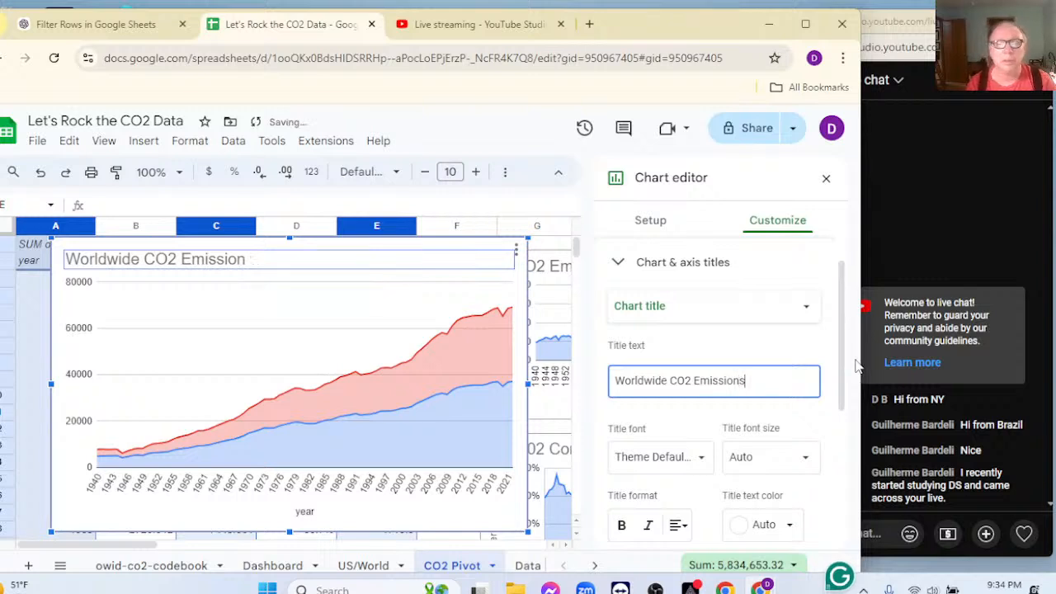
Add the chart subtitle "With US (red) and without US (blue)" and close the chart editor
click(708, 311)
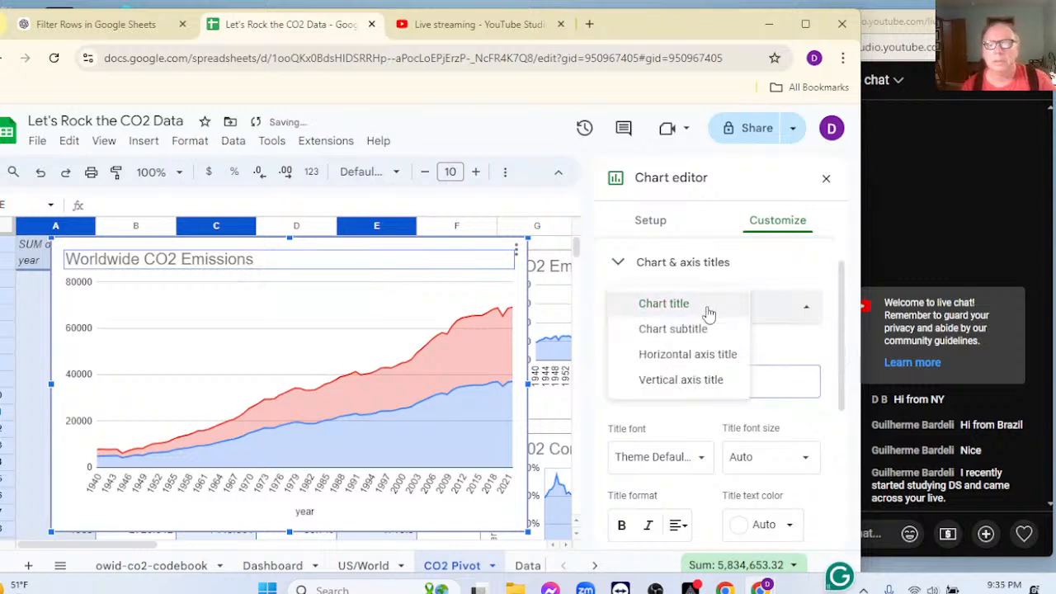
click(686, 330)
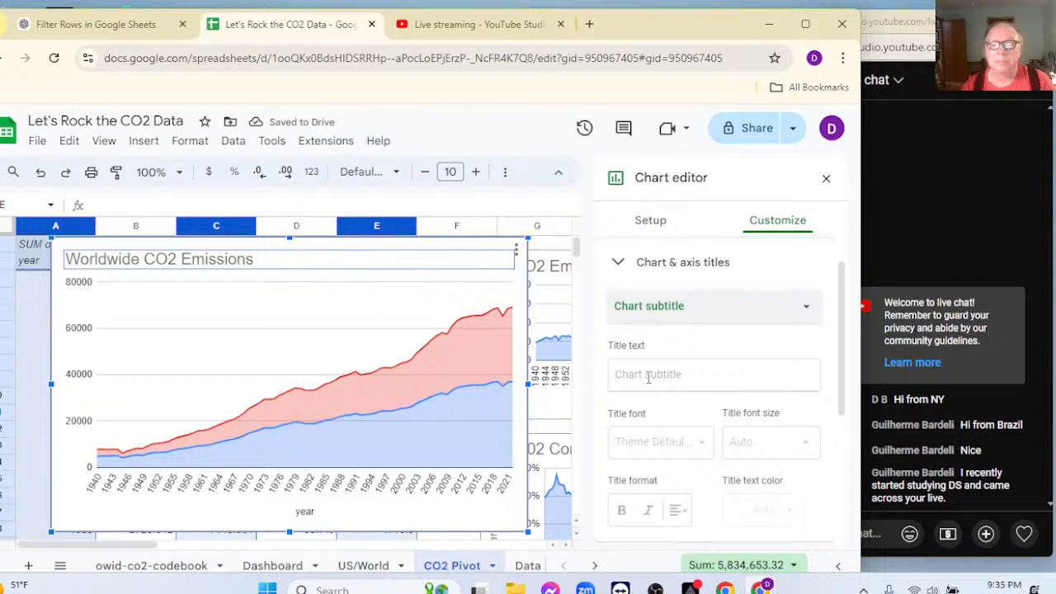
click(665, 368)
text(With)
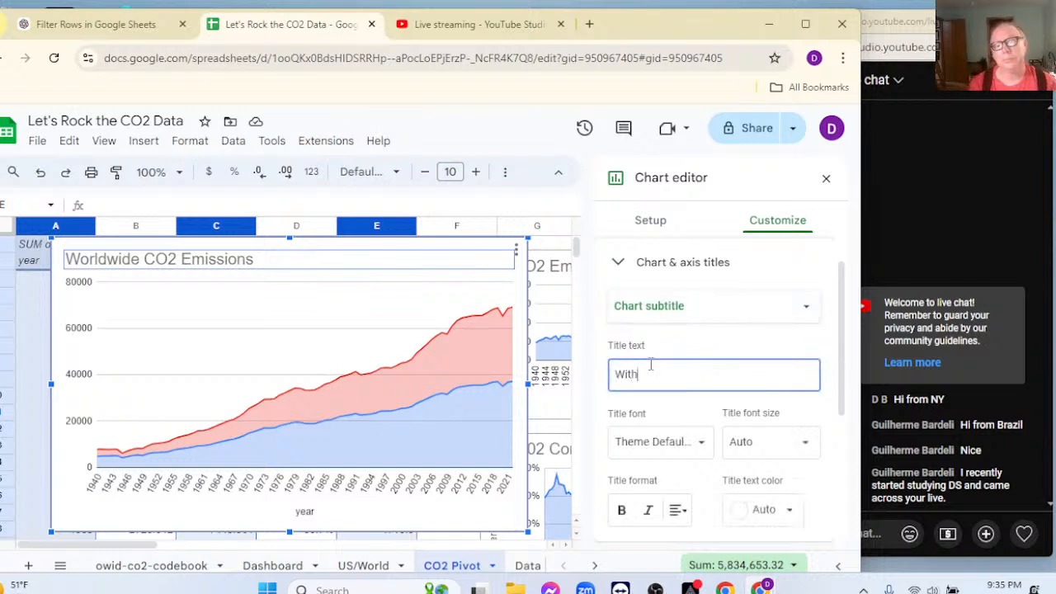
text( U)
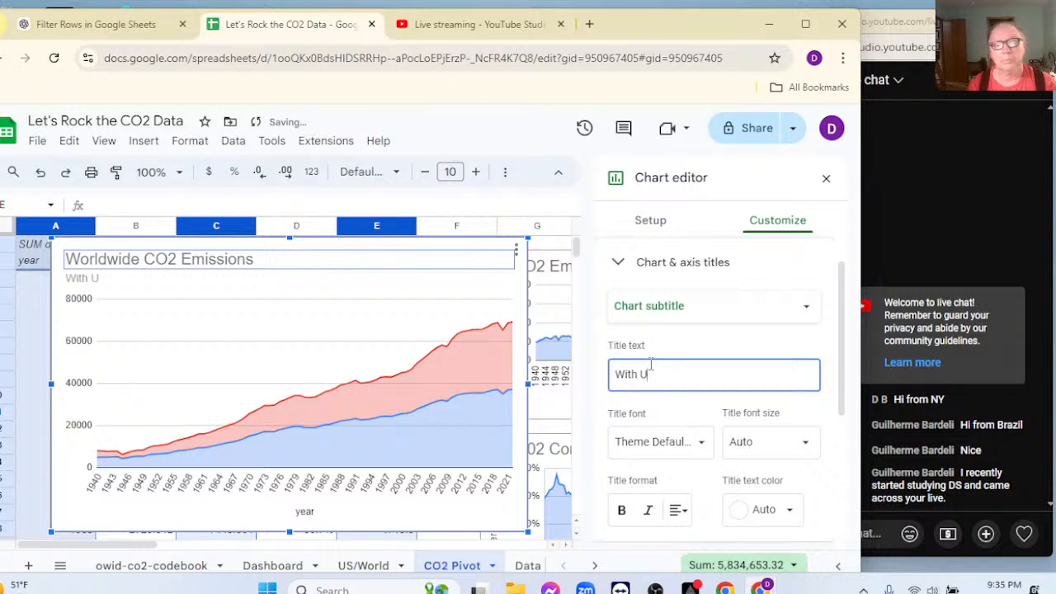
text(S ()
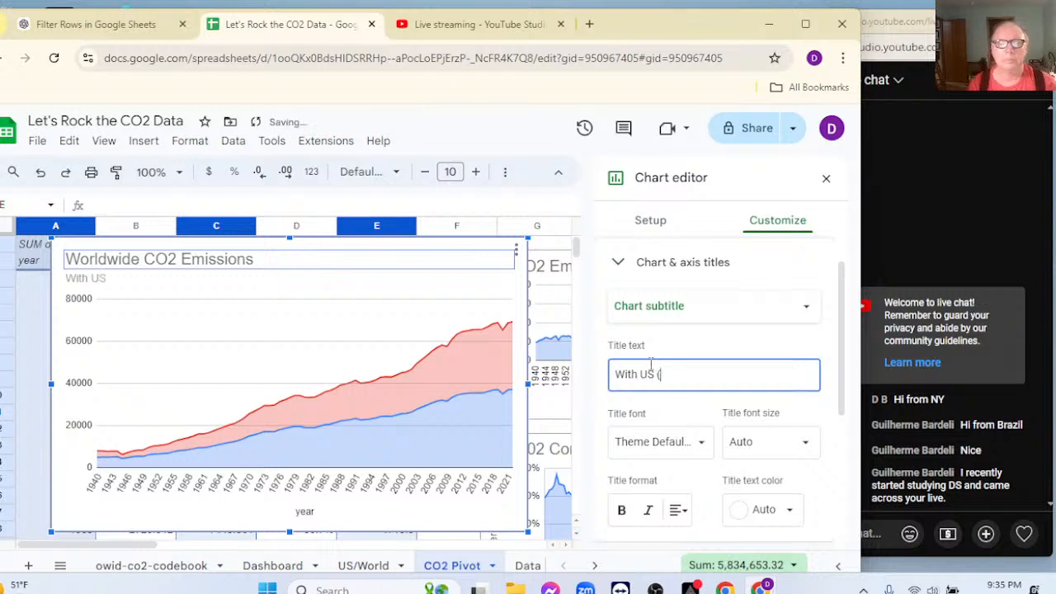
text(red) and )
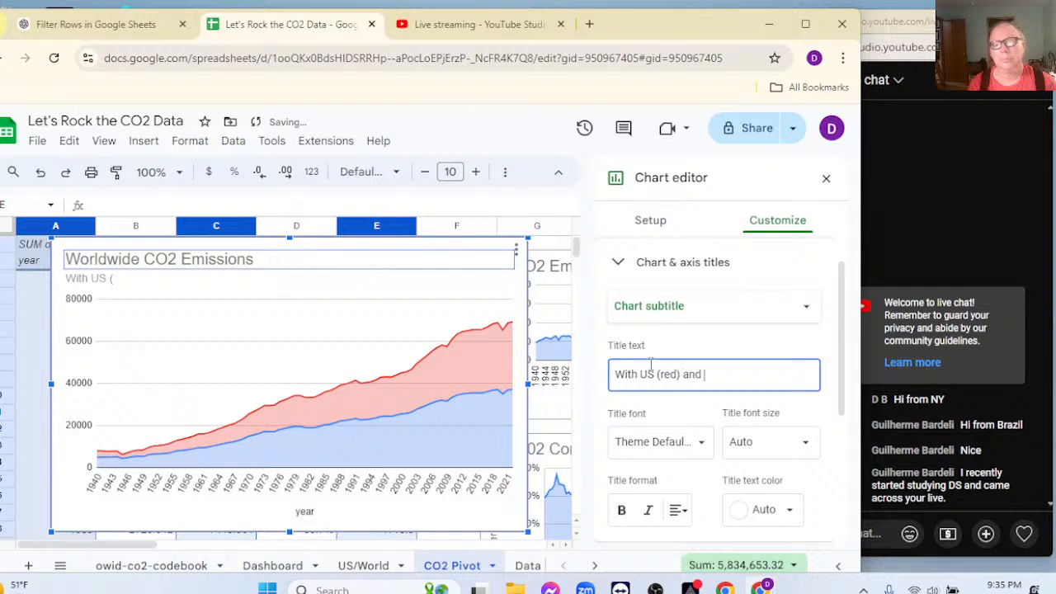
text(wi)
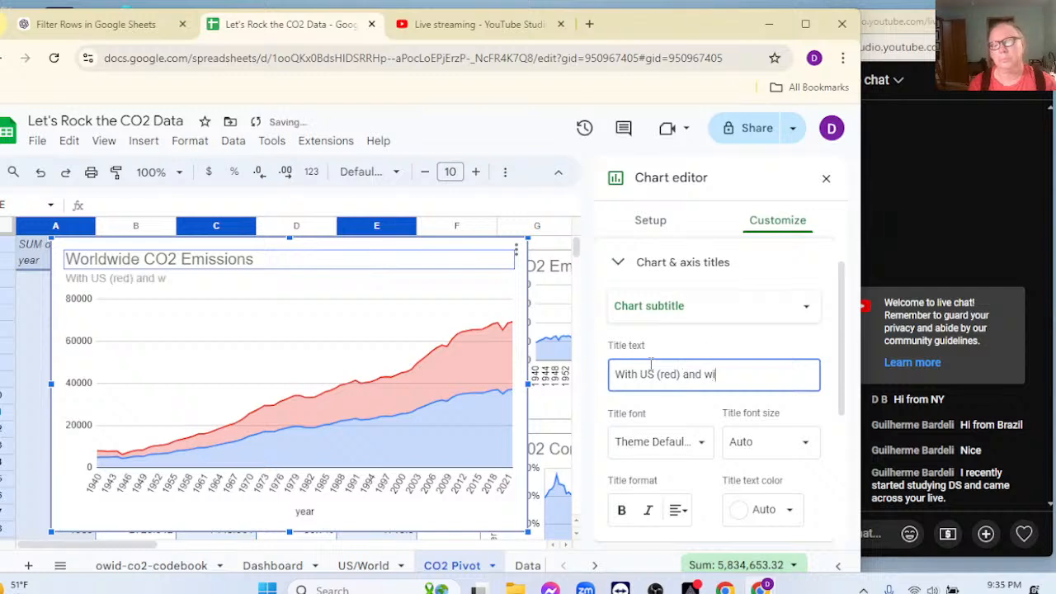
text(thout)
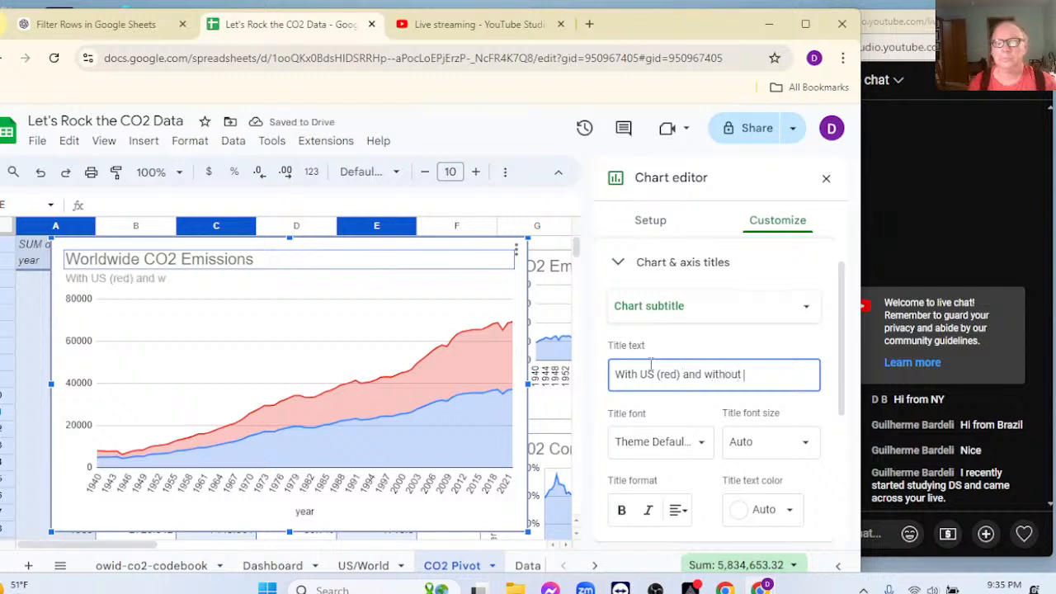
text( US)
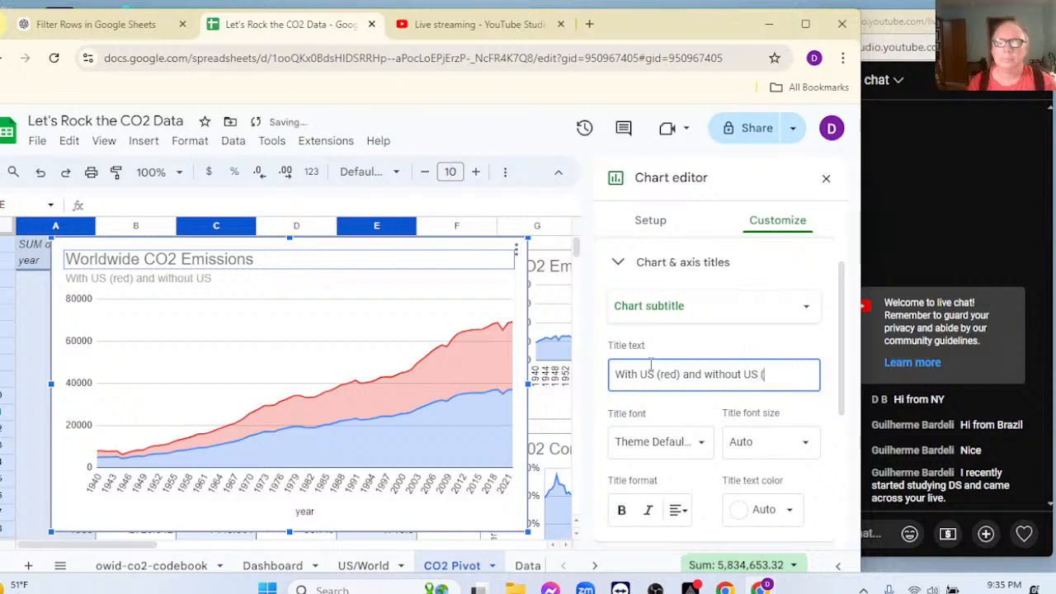
text( (blue))
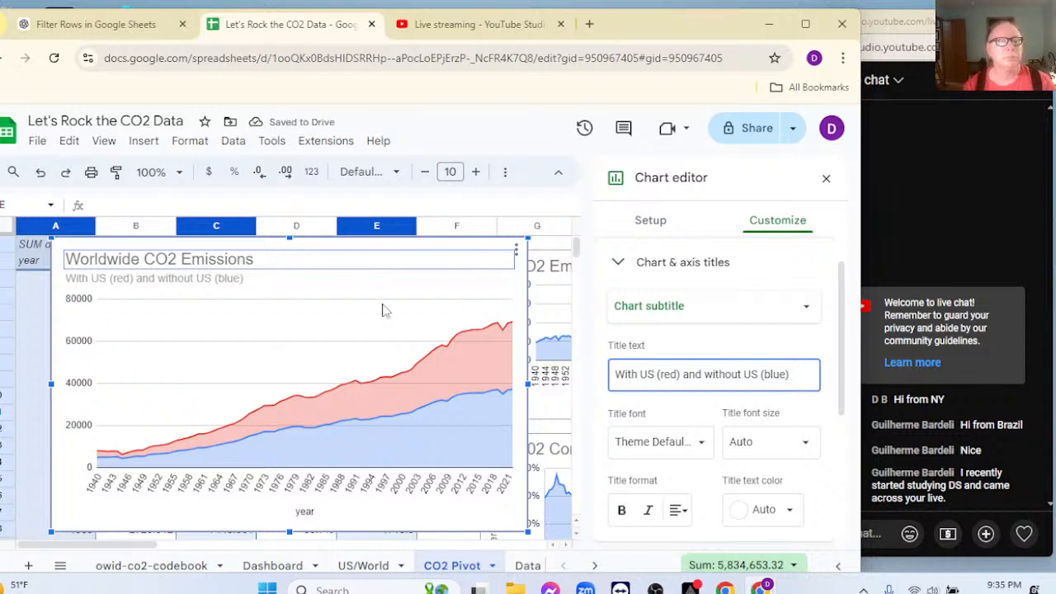
click(826, 179)
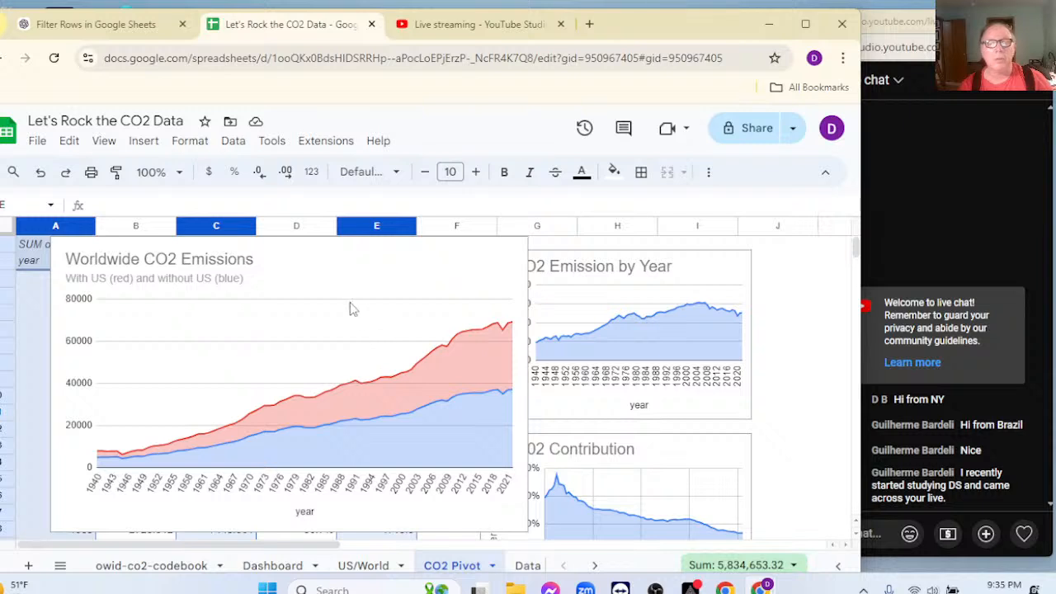
Give the Worldwide CO2 Emissions chart the vertical axis title "In Million Tons" and close the chart editor
click(382, 319)
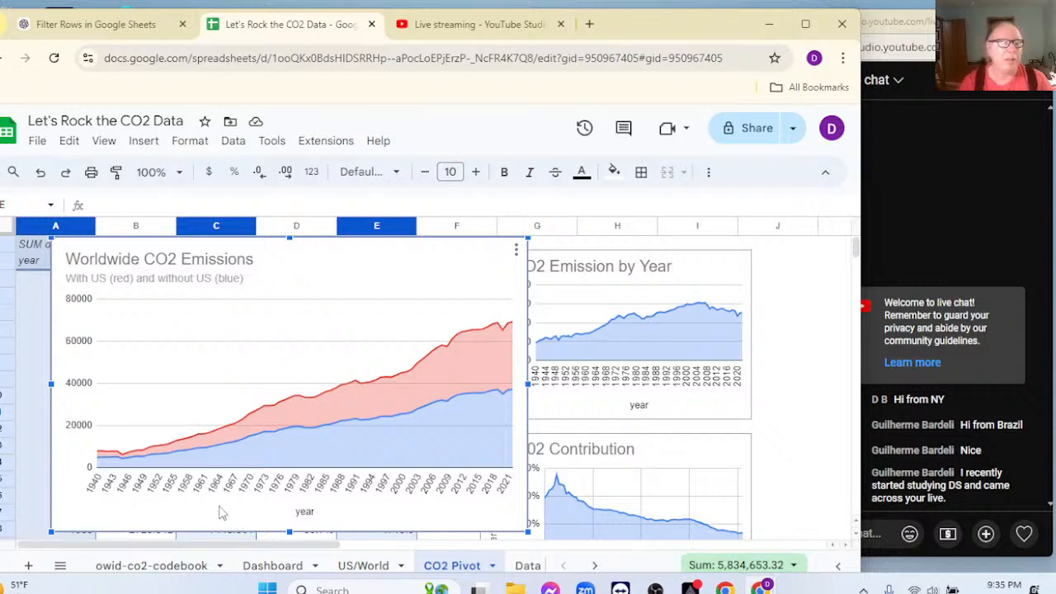
double_click(86, 350)
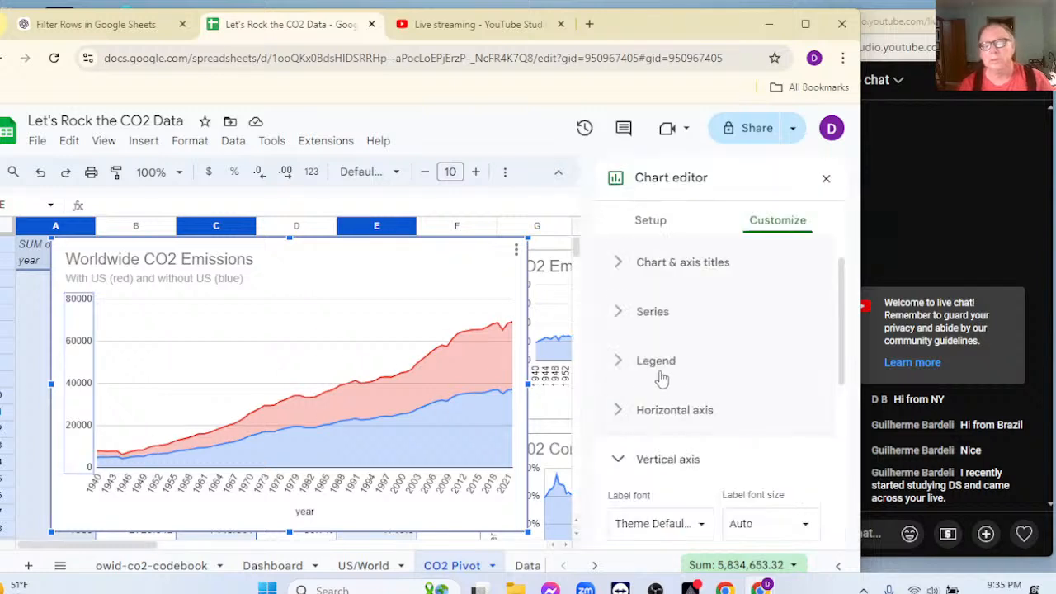
click(624, 275)
click(664, 303)
click(682, 356)
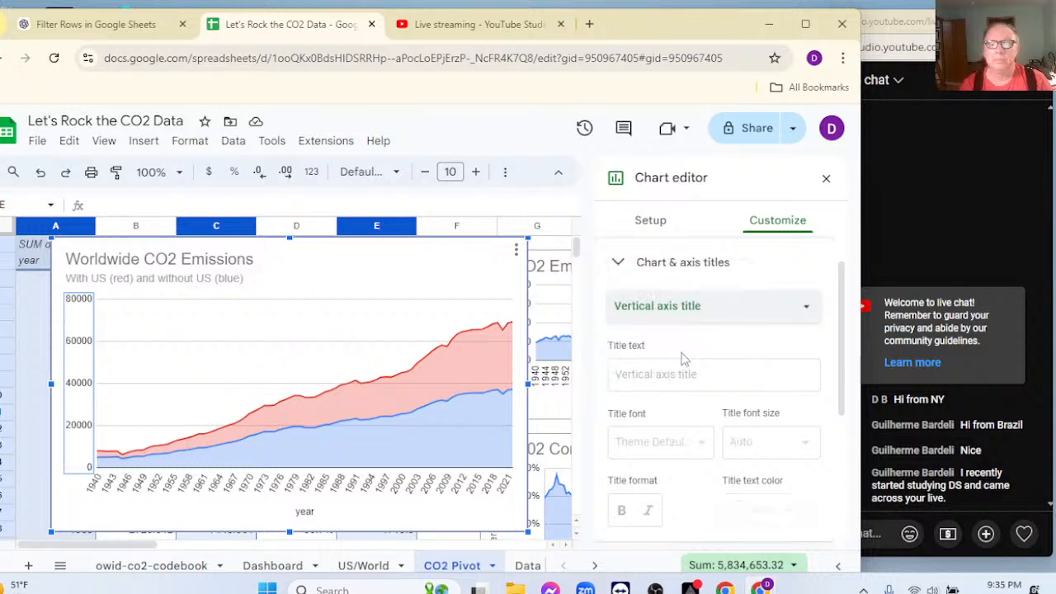
click(676, 373)
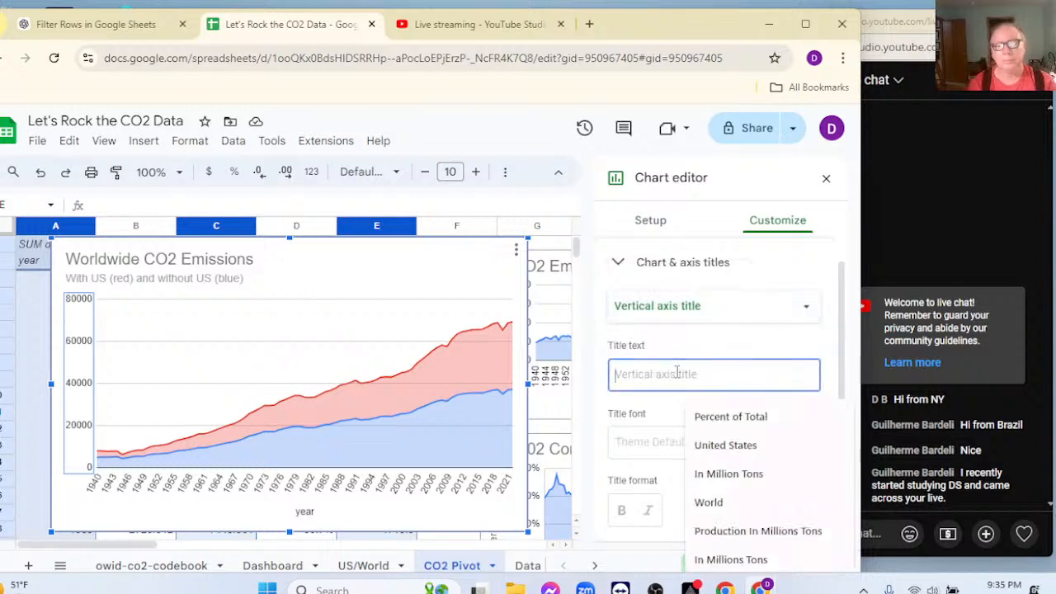
text(10)
key(BackSpace)
key(BackSpace)
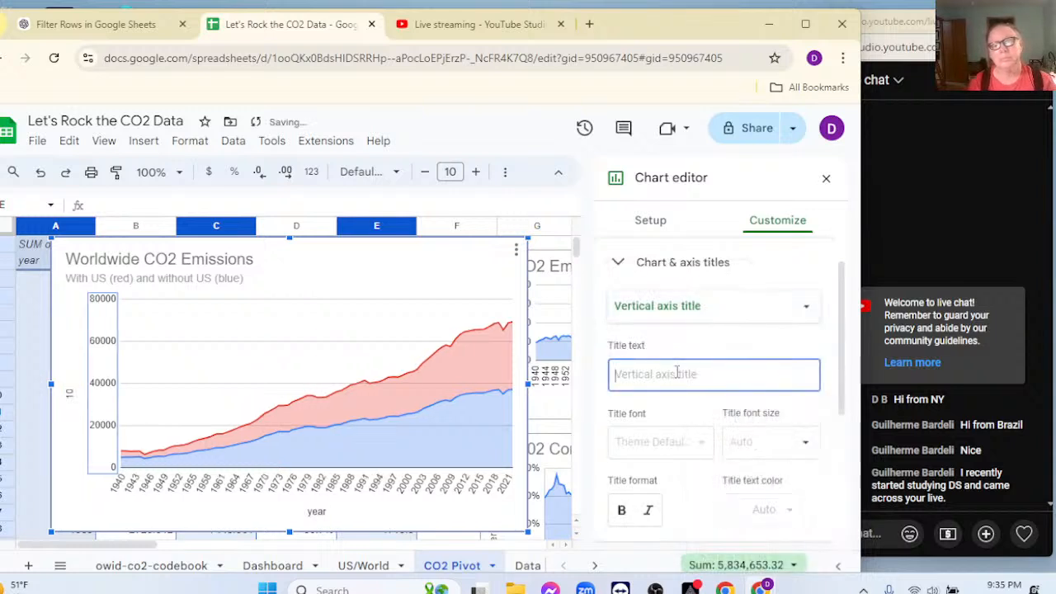
text(Mil)
key(BackSpace)
key(BackSpace)
key(BackSpace)
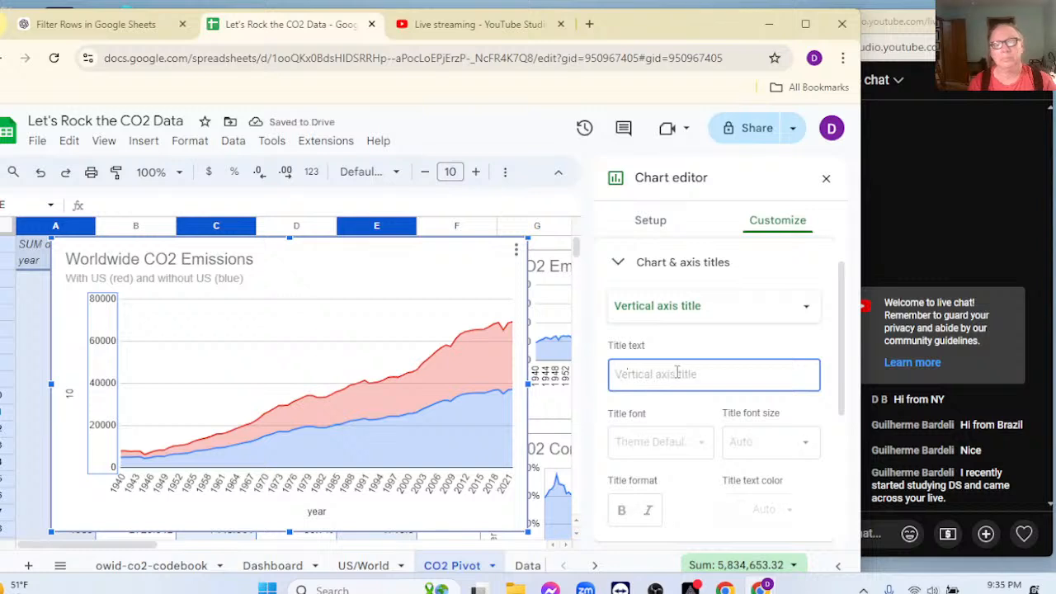
text(In Milli)
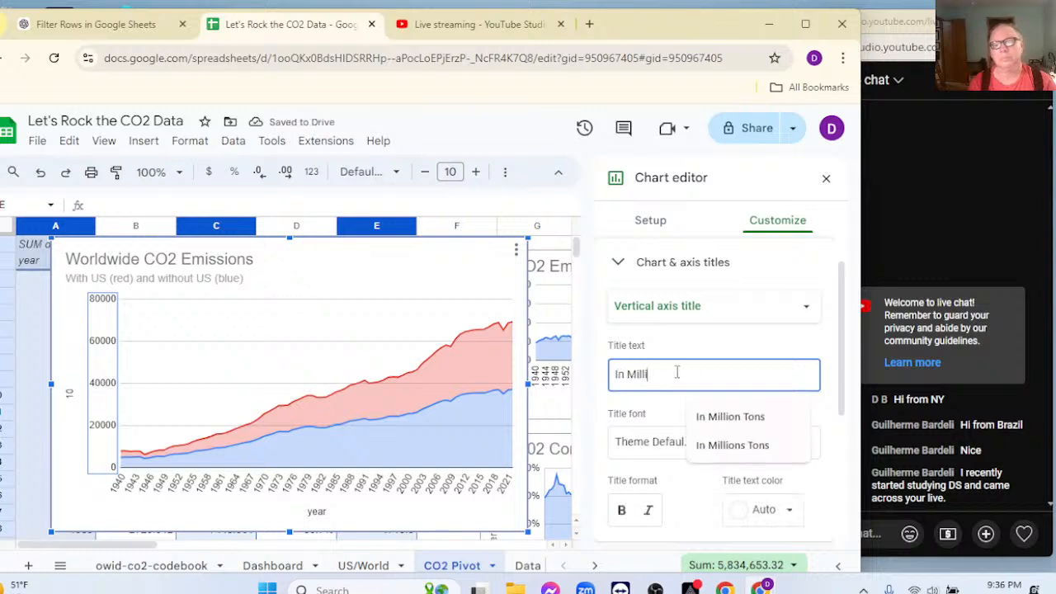
text(ons)
key(BackSpace)
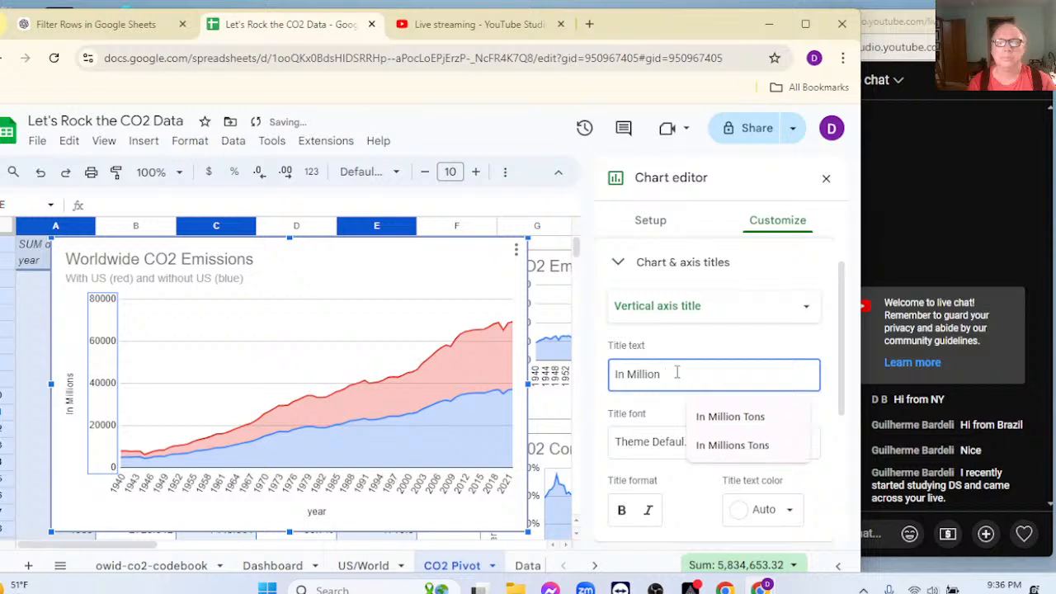
text(Tons)
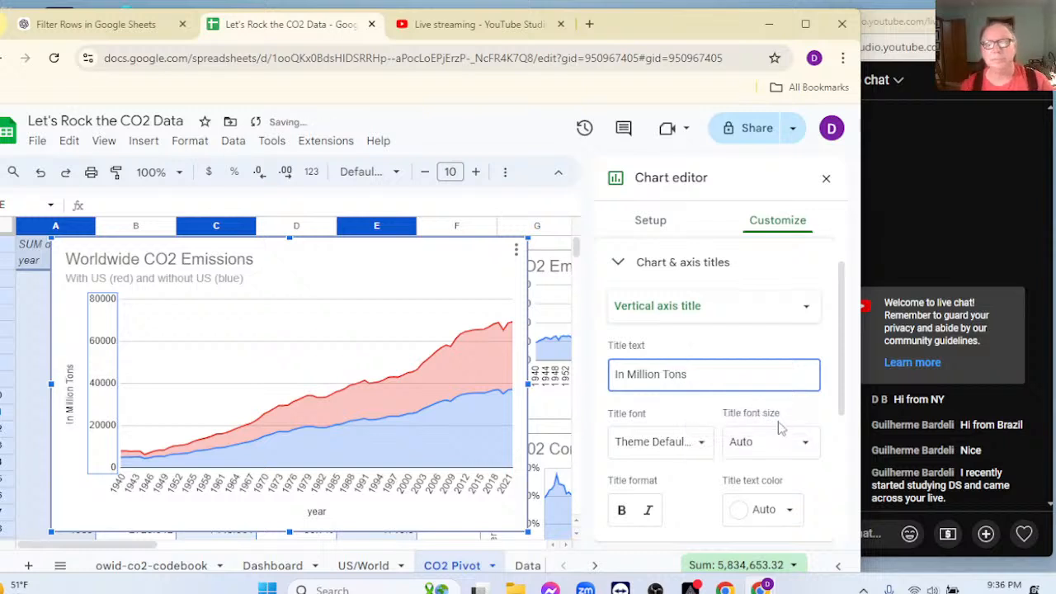
click(825, 179)
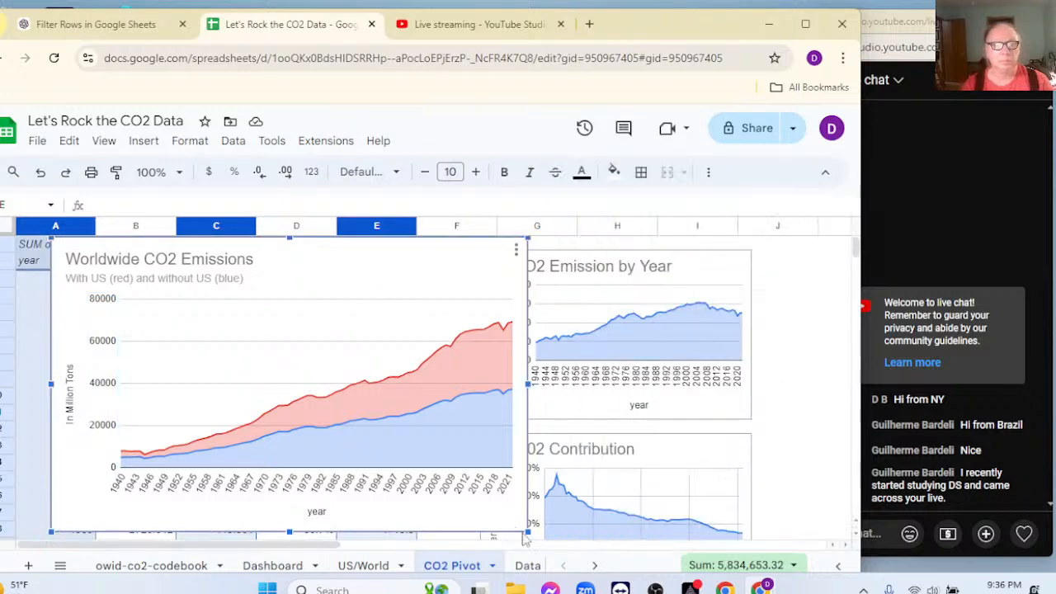
Shrink the Worldwide CO2 Emissions chart to about columns A to D wide and paste a copy on the Dashboard beside US CO2 Emission by Year
drag(526, 531, 351, 423)
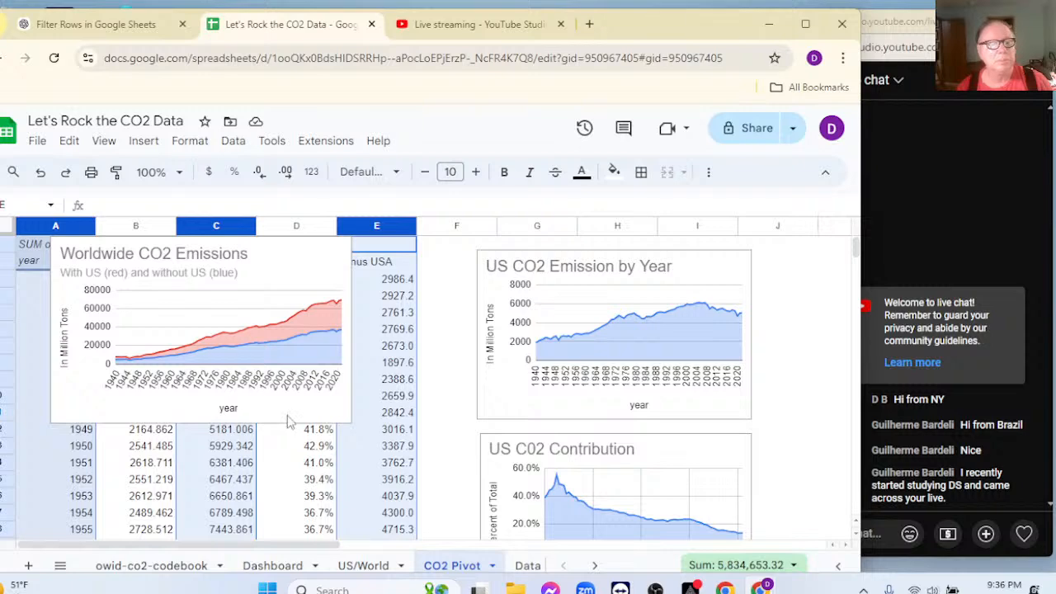
key(ctrl+c)
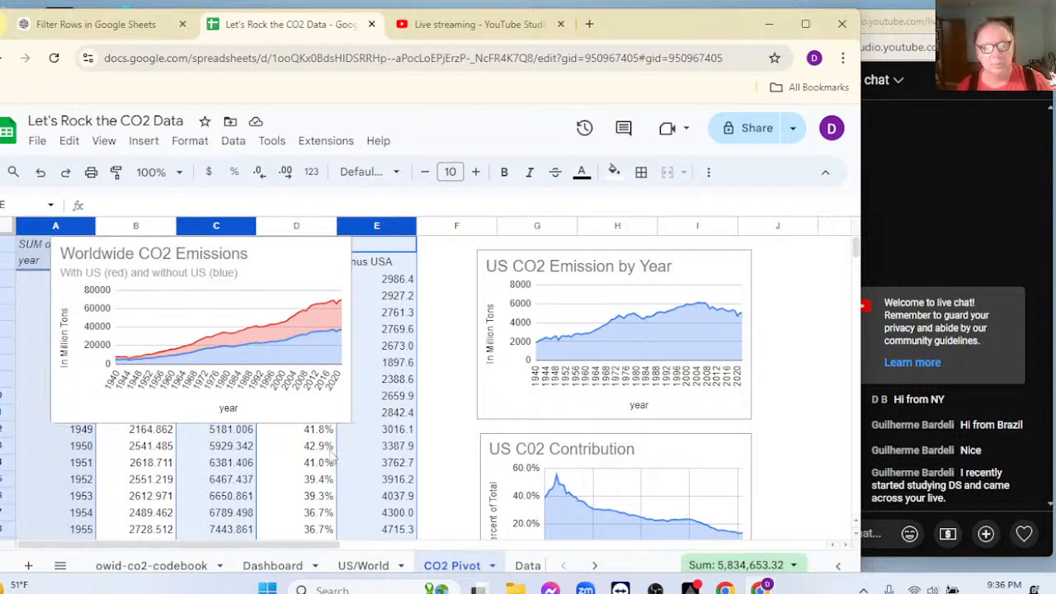
click(288, 568)
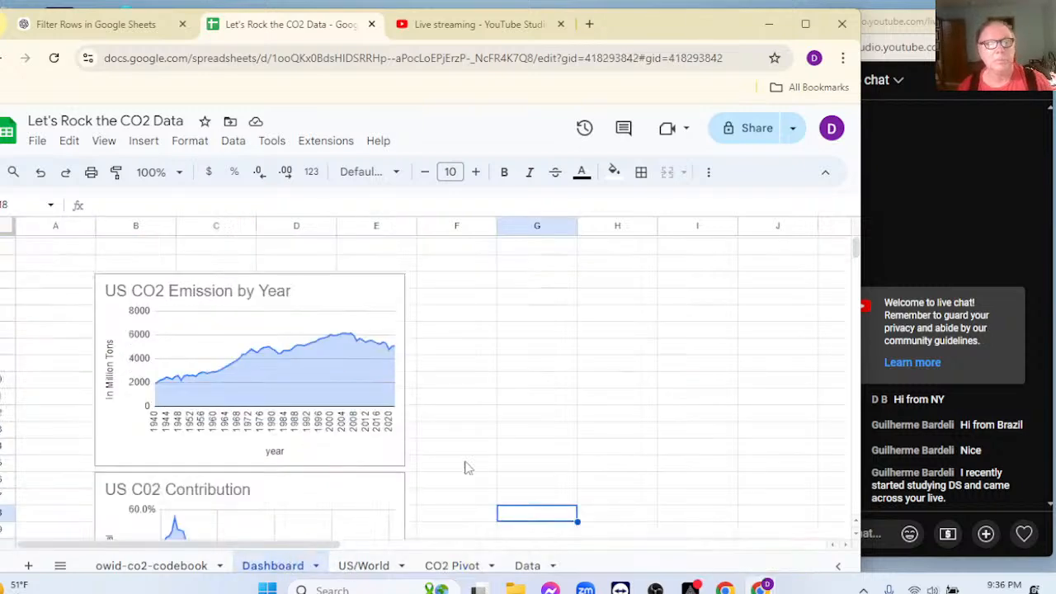
scroll(532, 397, down, 3)
scroll(528, 387, up, 3)
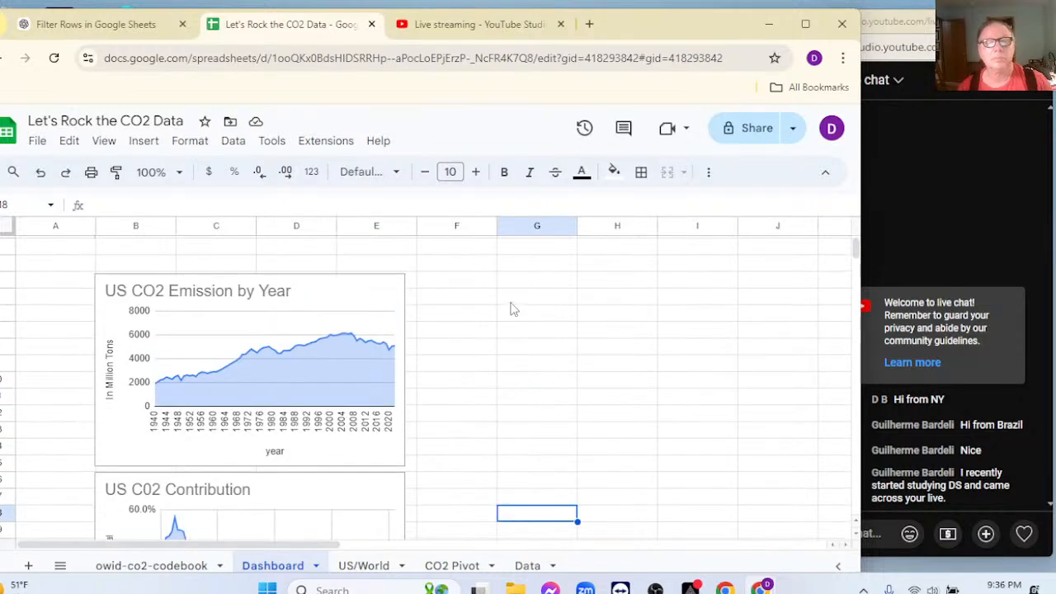
click(475, 285)
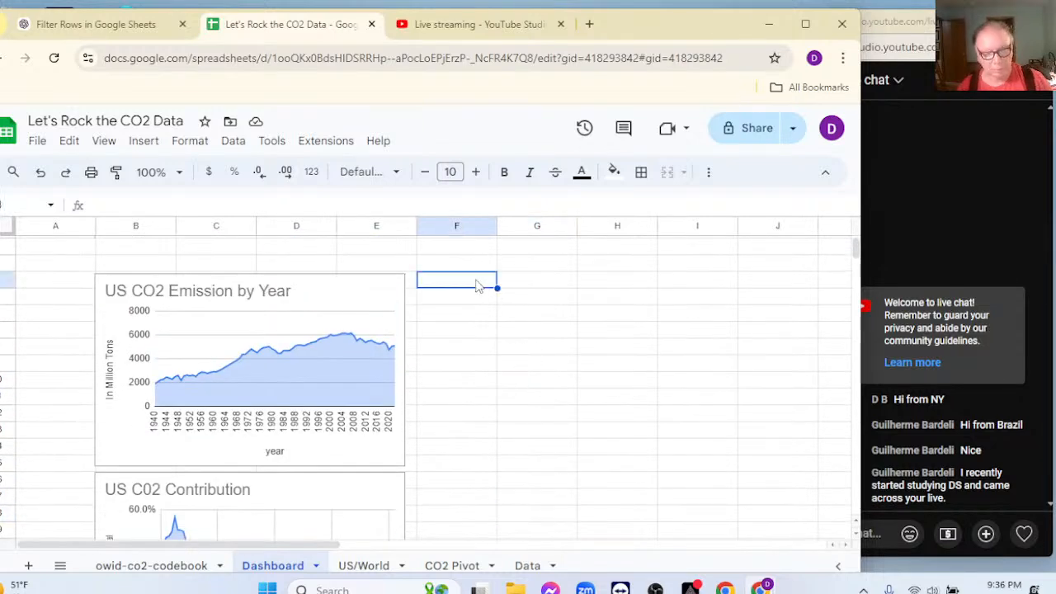
key(ctrl+v)
Stretch the pasted worldwide chart's height slightly to match the US CO2 Emission by Year chart, and deselect it
click(602, 458)
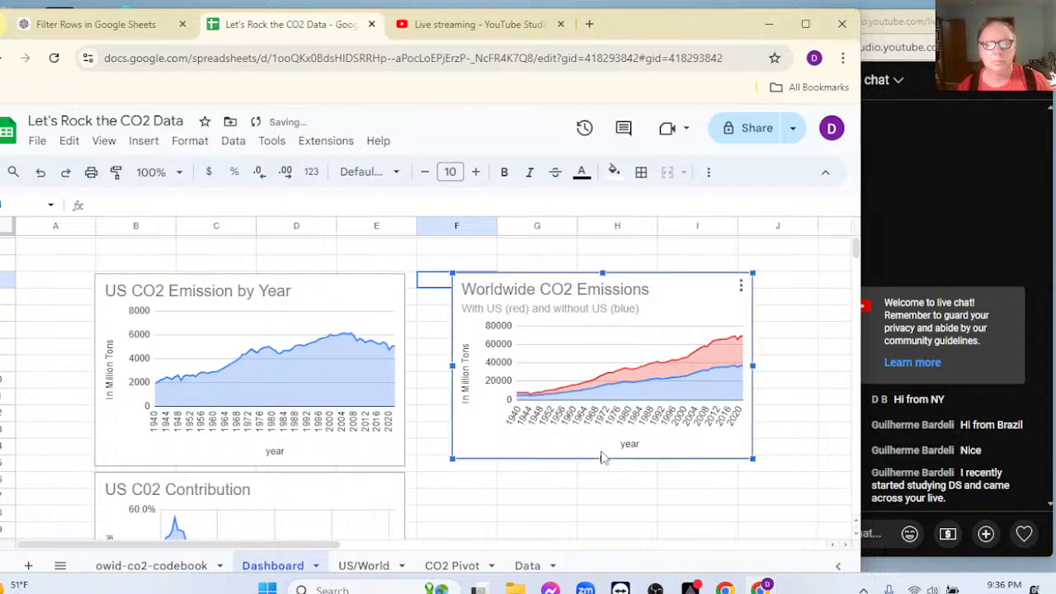
drag(602, 458, 602, 465)
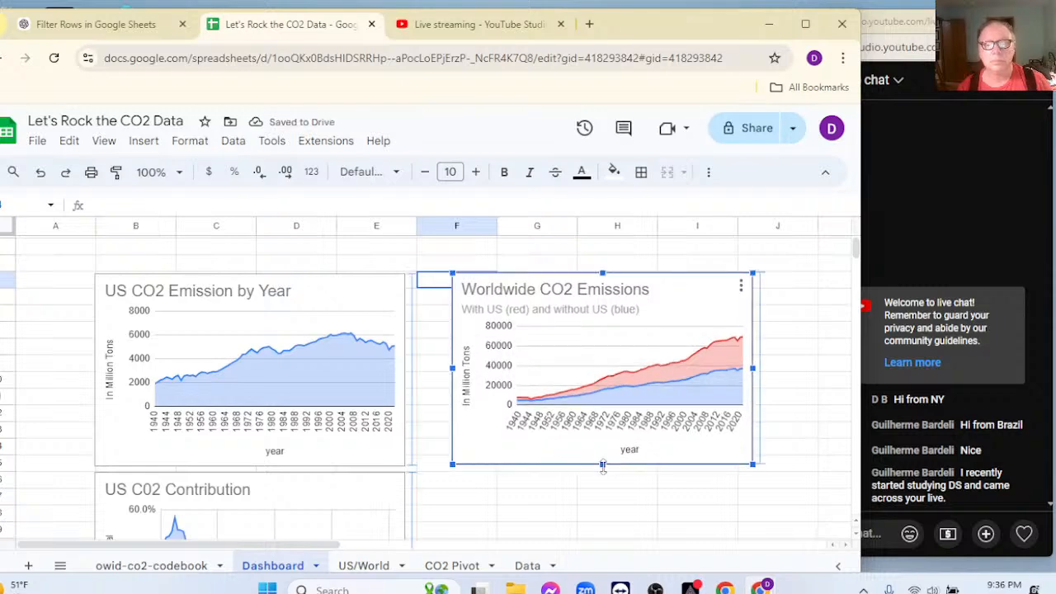
click(594, 498)
Fill the background of the entire Dashboard sheet with the darkest yellow shade
scroll(301, 381, down, 2)
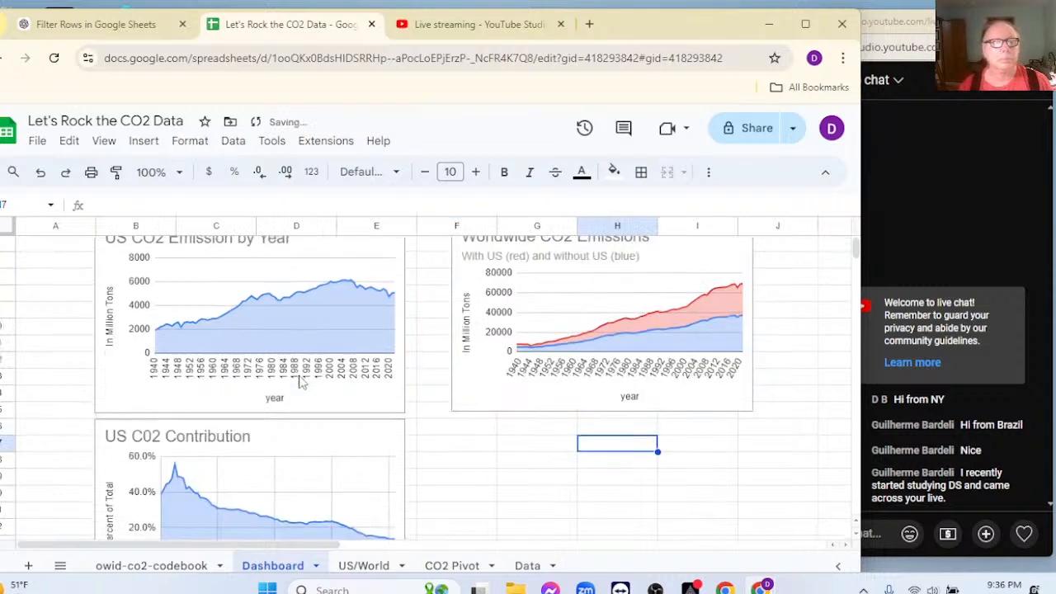
scroll(301, 381, down, 1)
scroll(304, 384, up, 1)
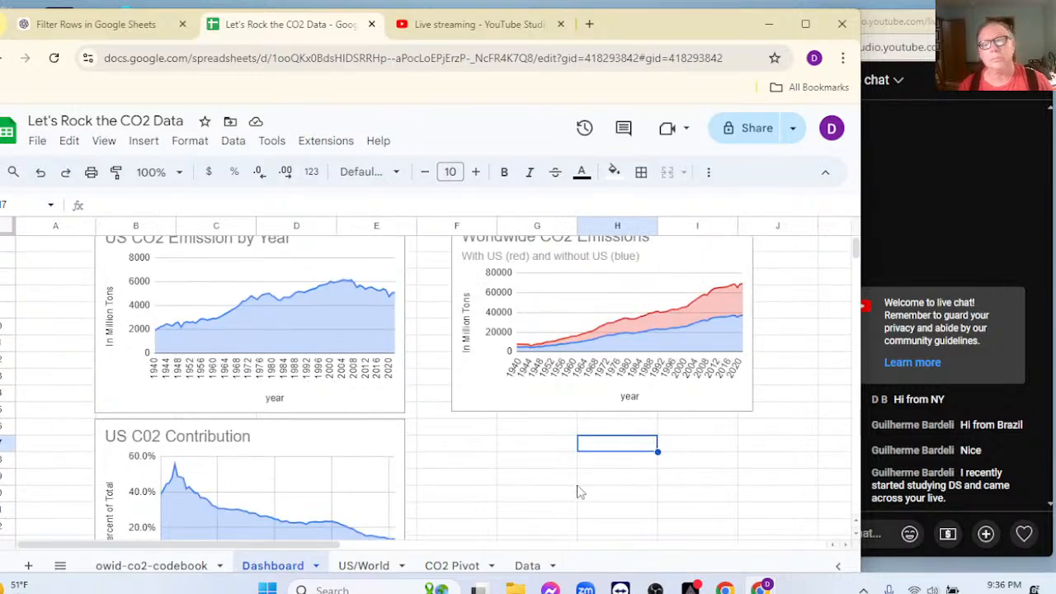
scroll(668, 518, up, 1)
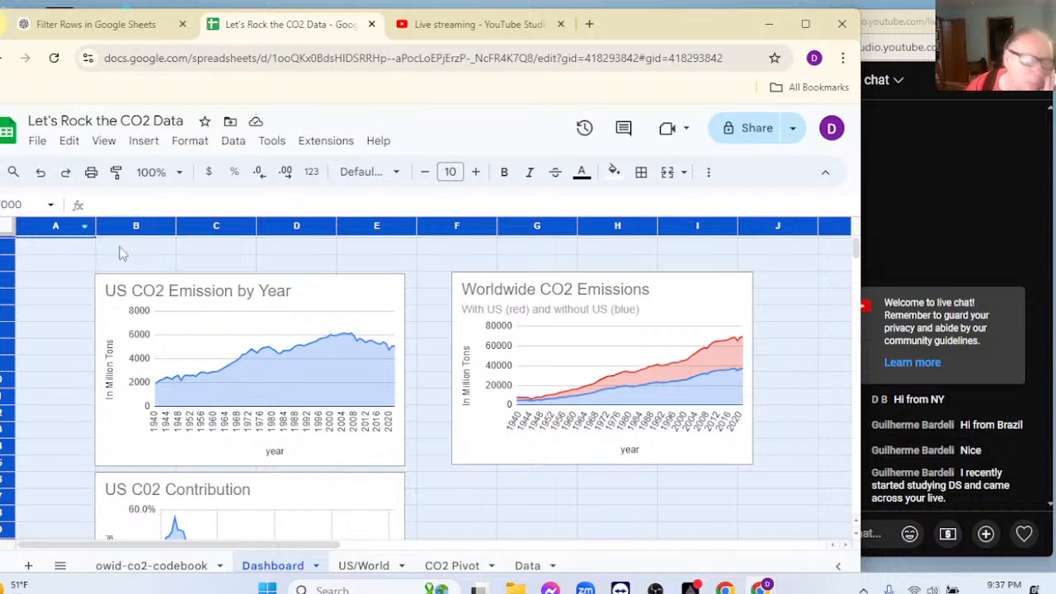
click(614, 174)
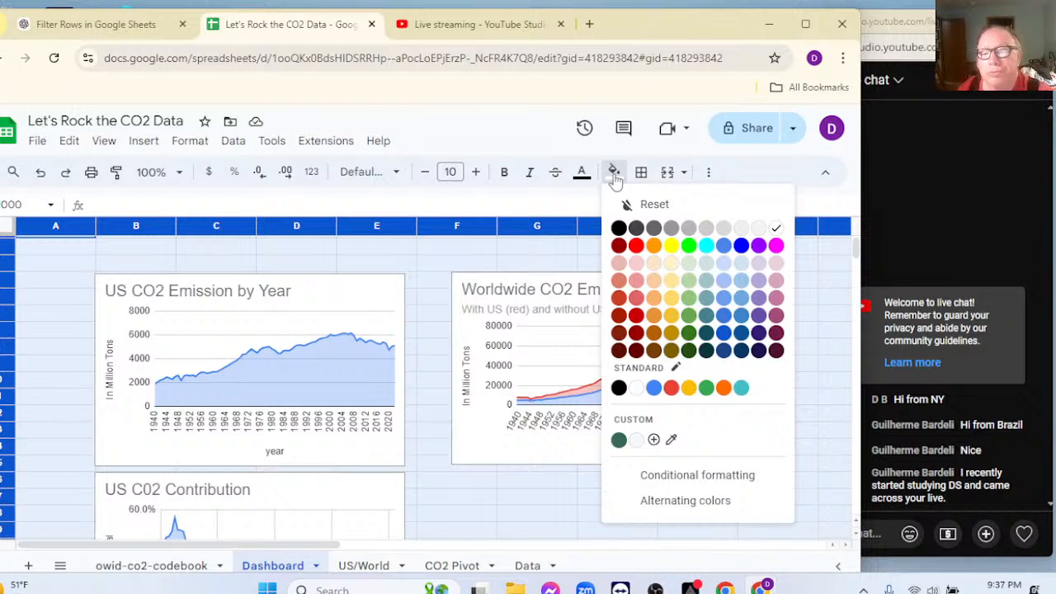
click(673, 350)
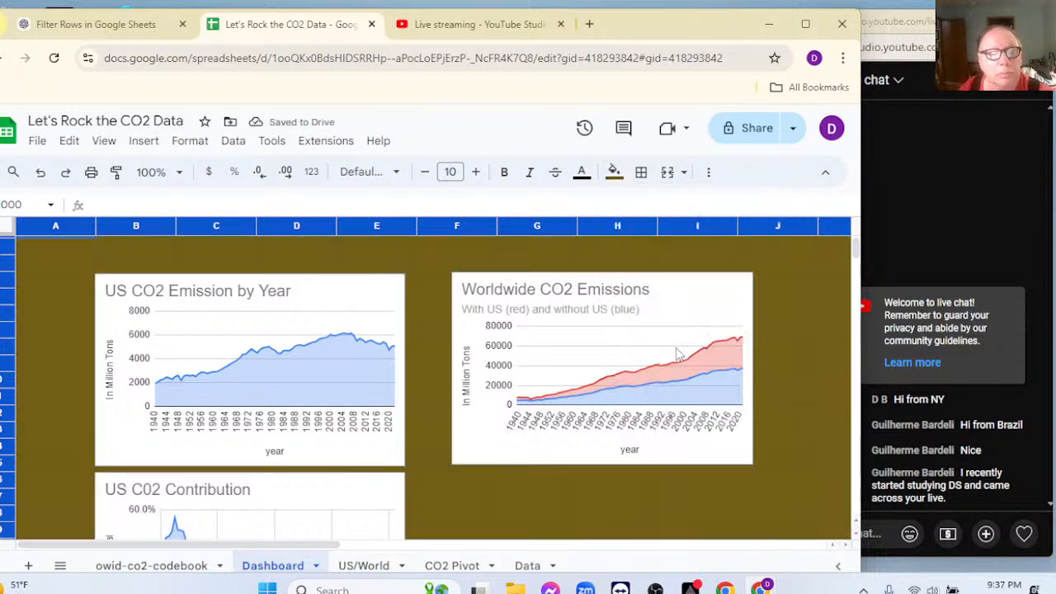
Set the fill of the entire Dashboard sheet to the standard blue, deselect the cells and check the charts against it
click(614, 171)
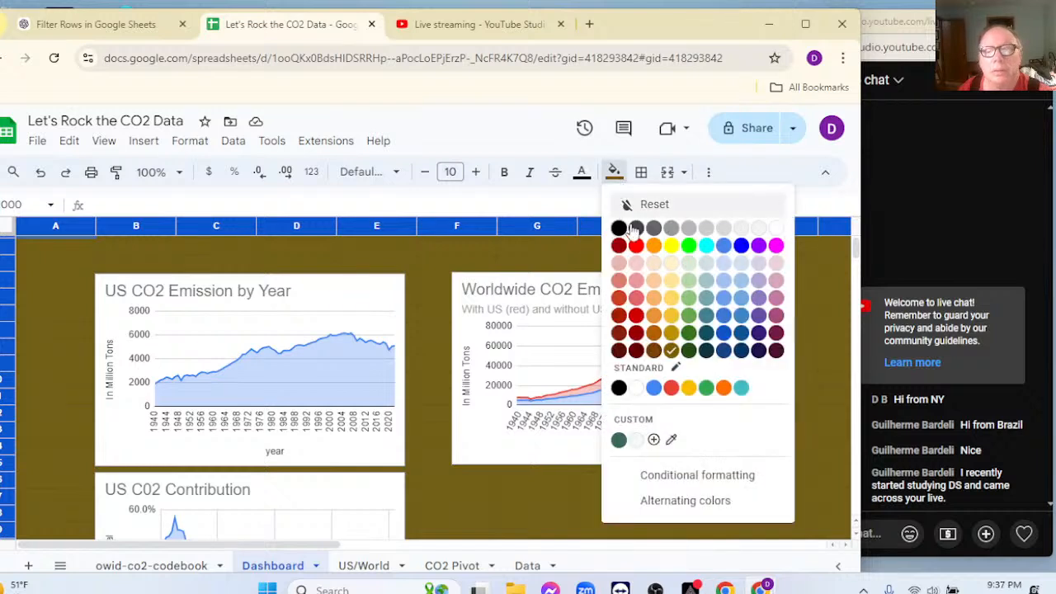
click(654, 387)
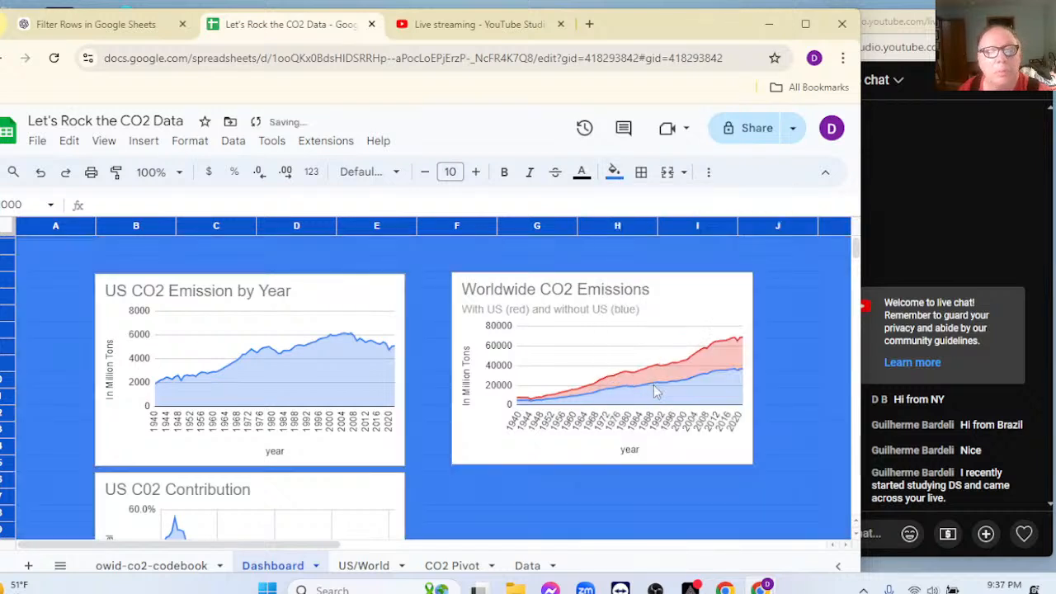
click(566, 499)
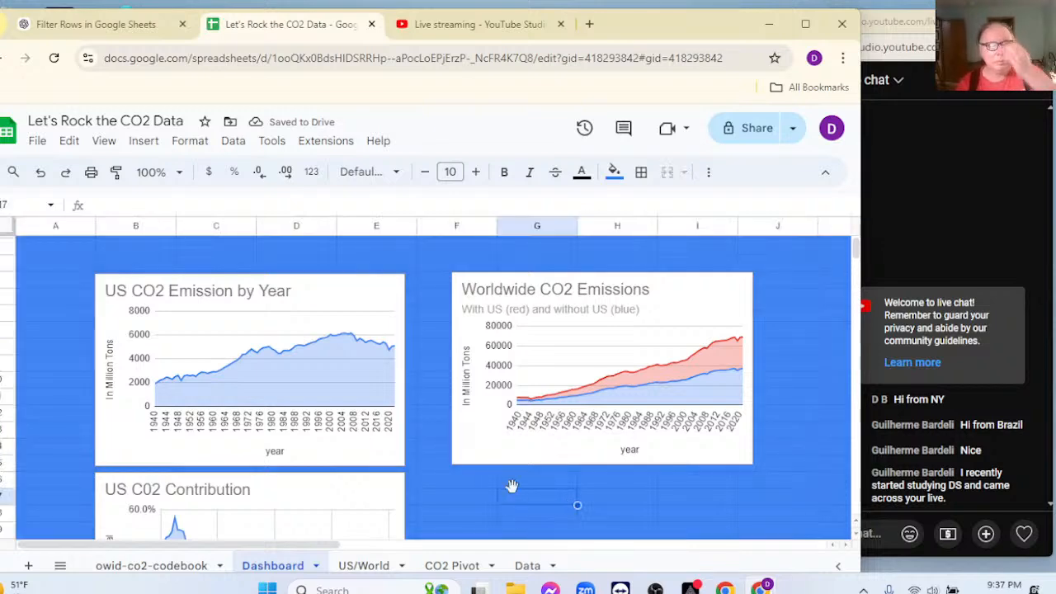
scroll(518, 491, down, 3)
scroll(518, 492, up, 1)
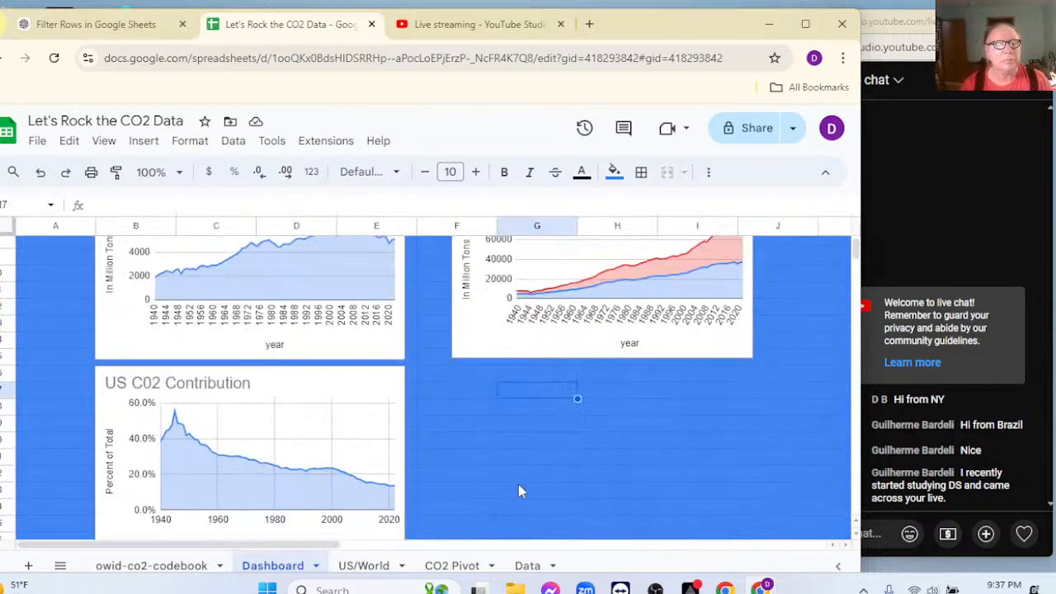
scroll(299, 326, up, 1)
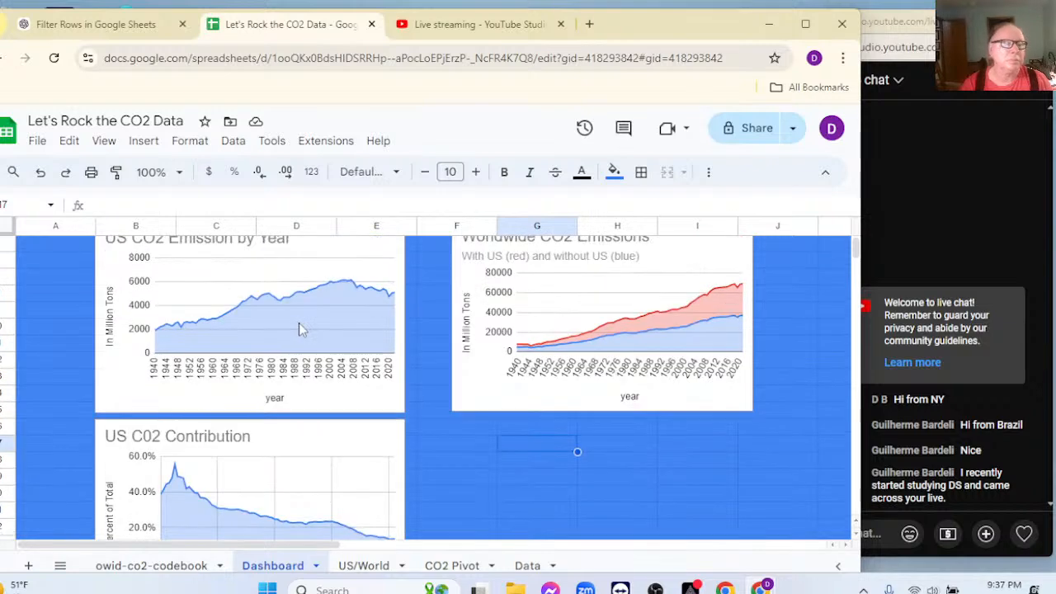
scroll(302, 344, up, 1)
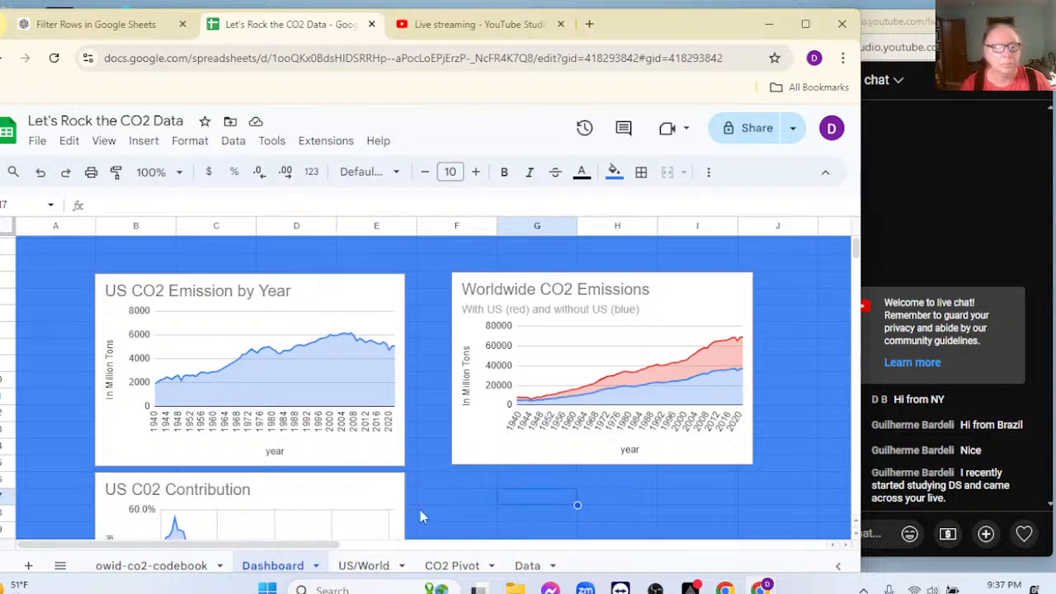
On the CO2 Pivot sheet, move the Worldwide CO2 Emissions chart directly below US C02 Contribution and shrink it to about the same width
click(451, 565)
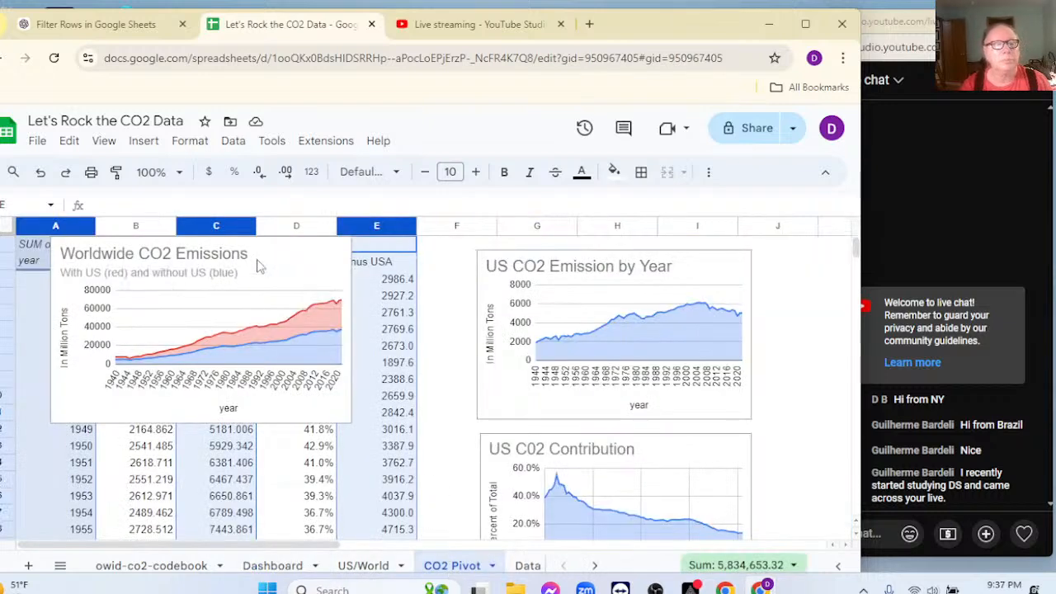
drag(309, 264, 742, 591)
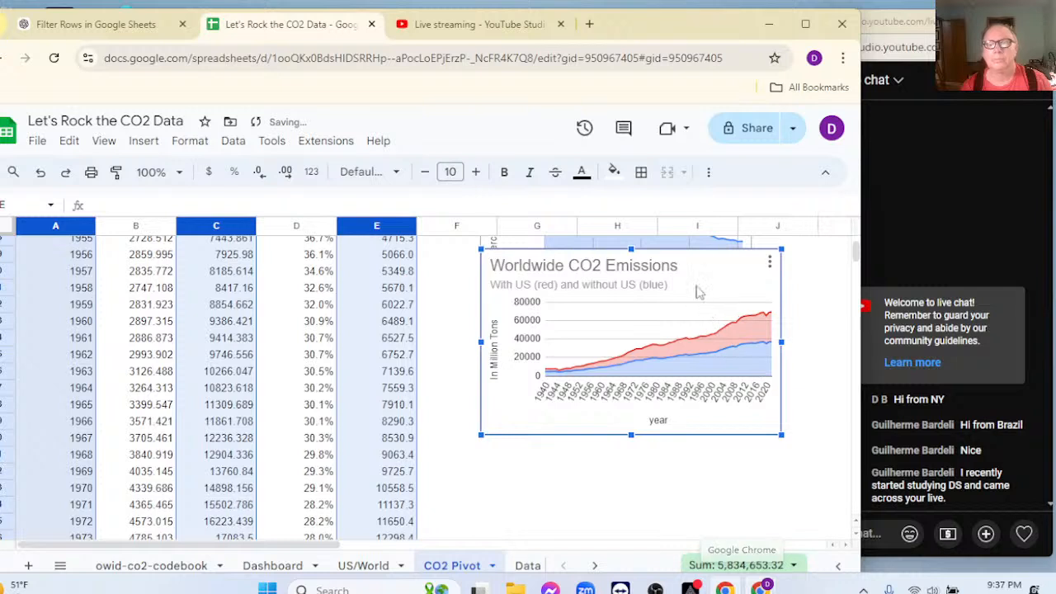
drag(692, 285, 694, 350)
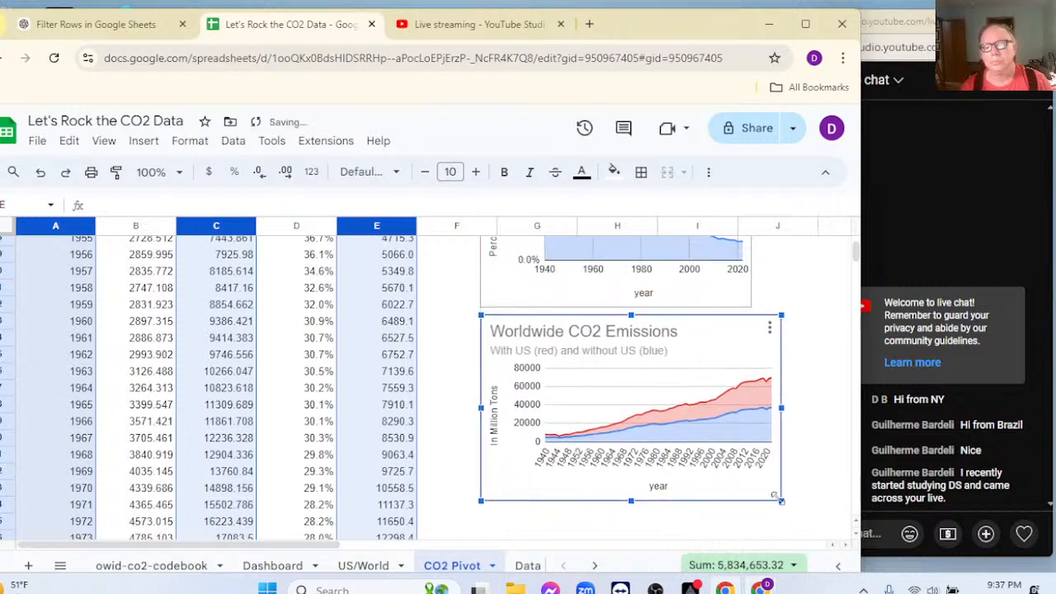
drag(780, 499, 751, 488)
click(784, 438)
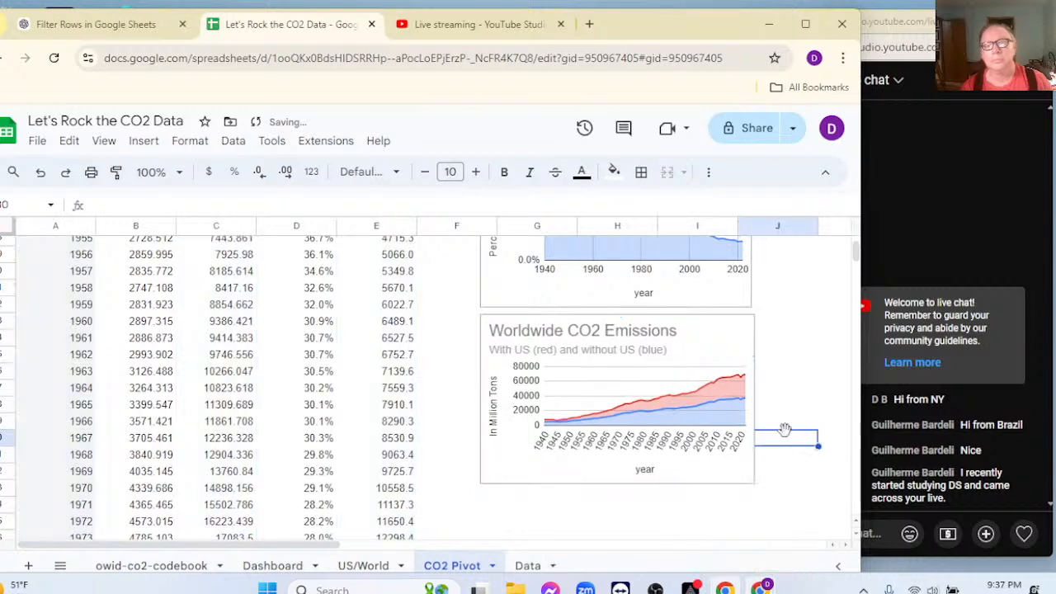
Check the column headers on the Data sheet and read the CO2 field descriptions in owid-co2-codebook
click(528, 565)
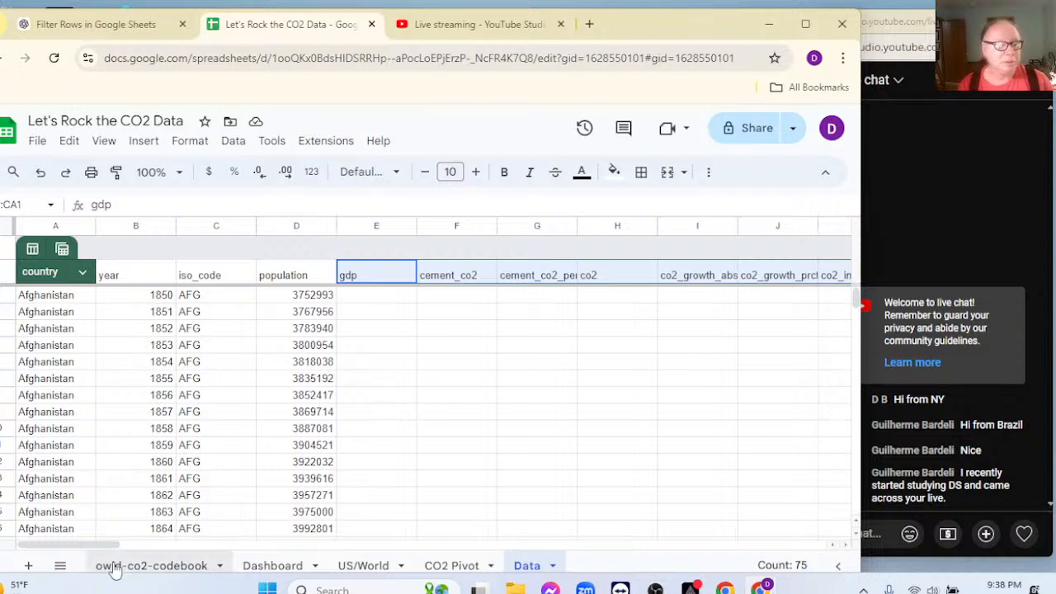
click(151, 565)
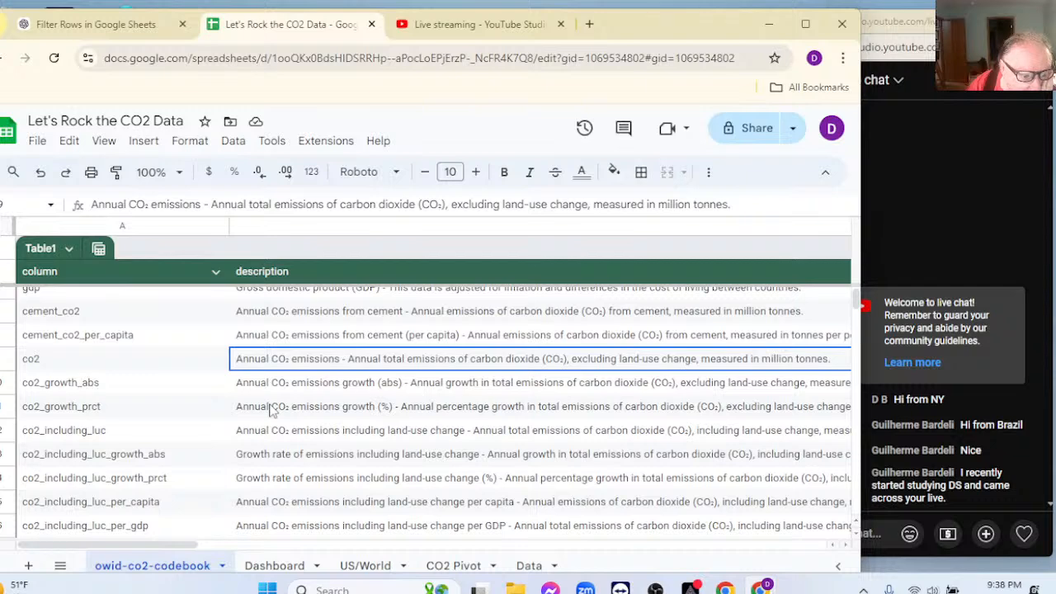
scroll(299, 419, down, 1)
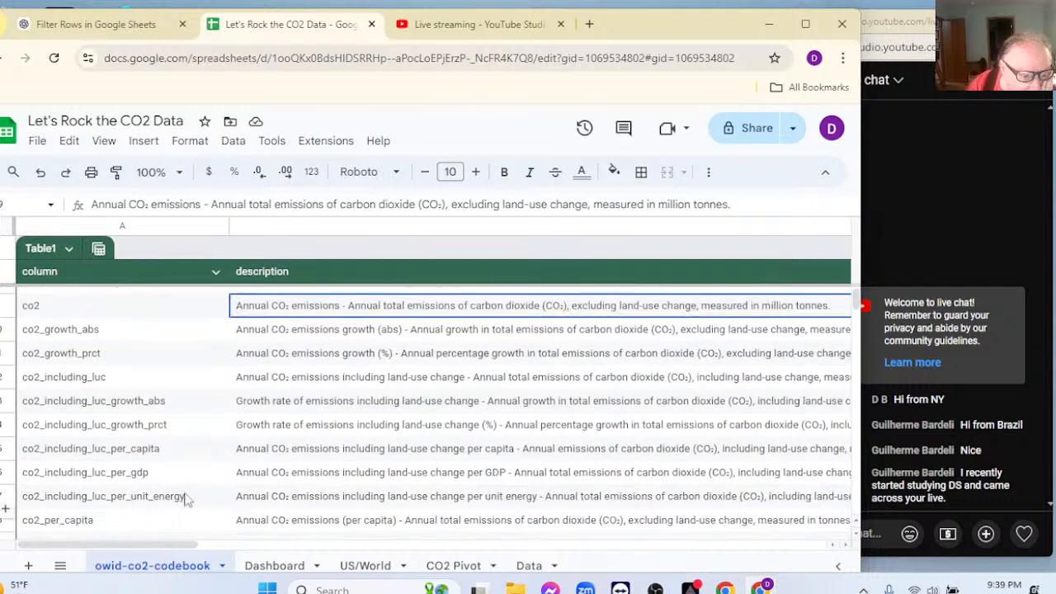
scroll(183, 501, down, 1)
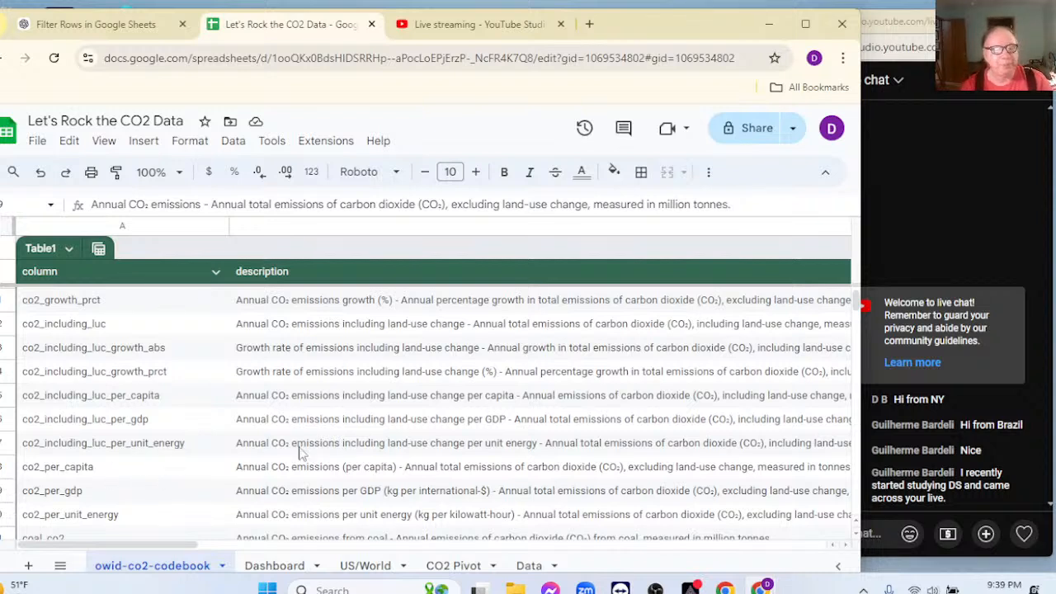
Look over the US/World sheet and review the FILTER and REGEXMATCH formula in the ChatGPT conversation
click(372, 566)
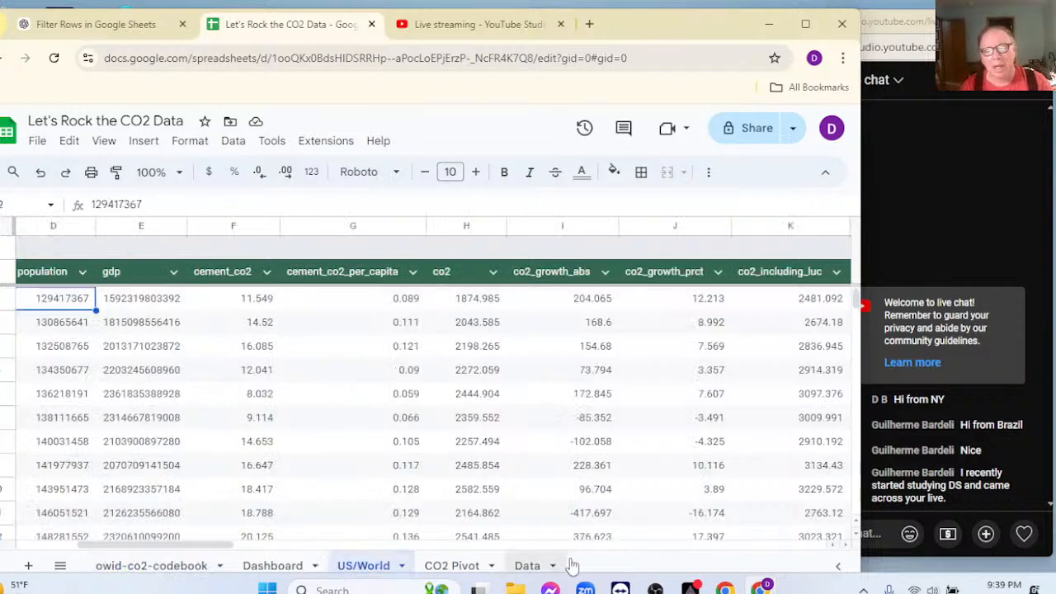
mouse_move(726, 587)
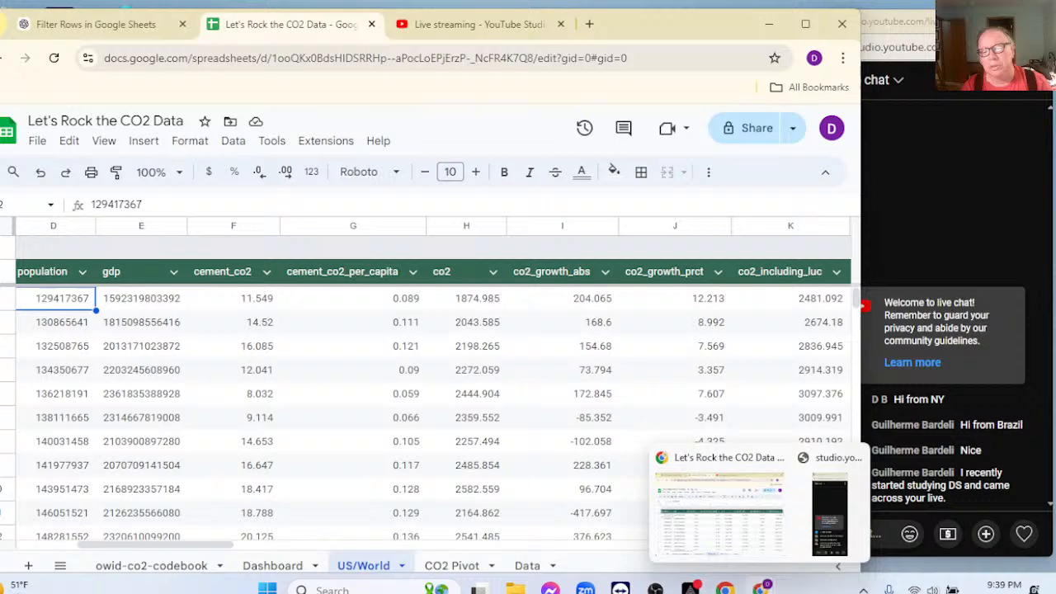
click(732, 553)
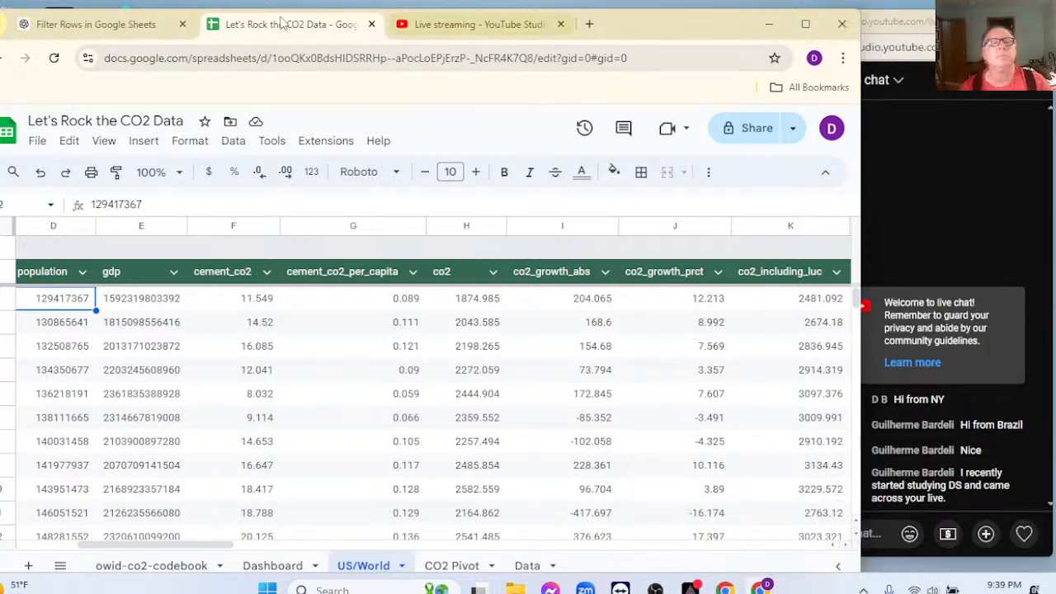
click(97, 24)
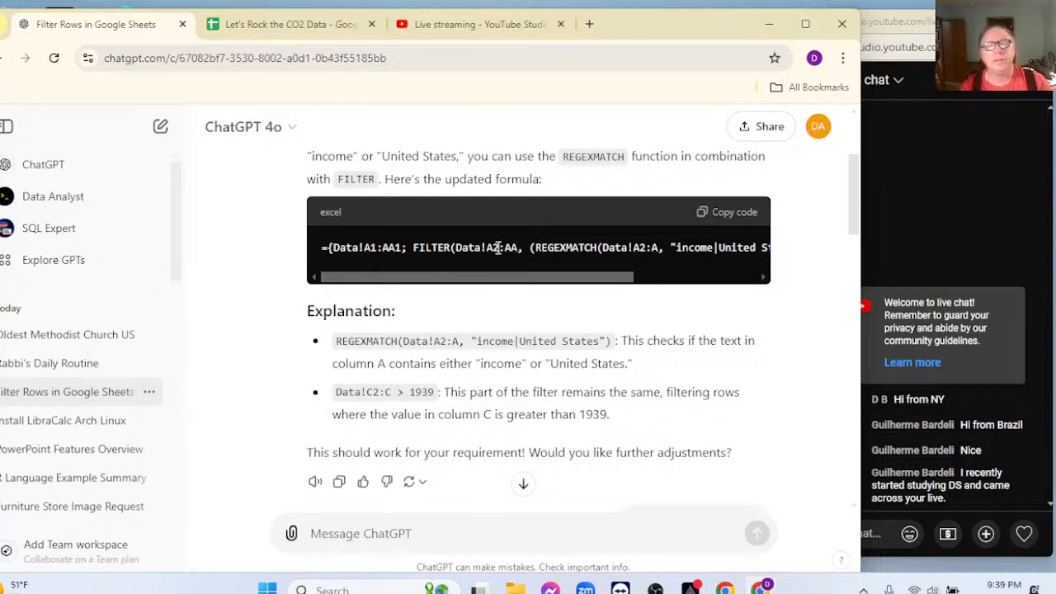
drag(593, 281, 415, 277)
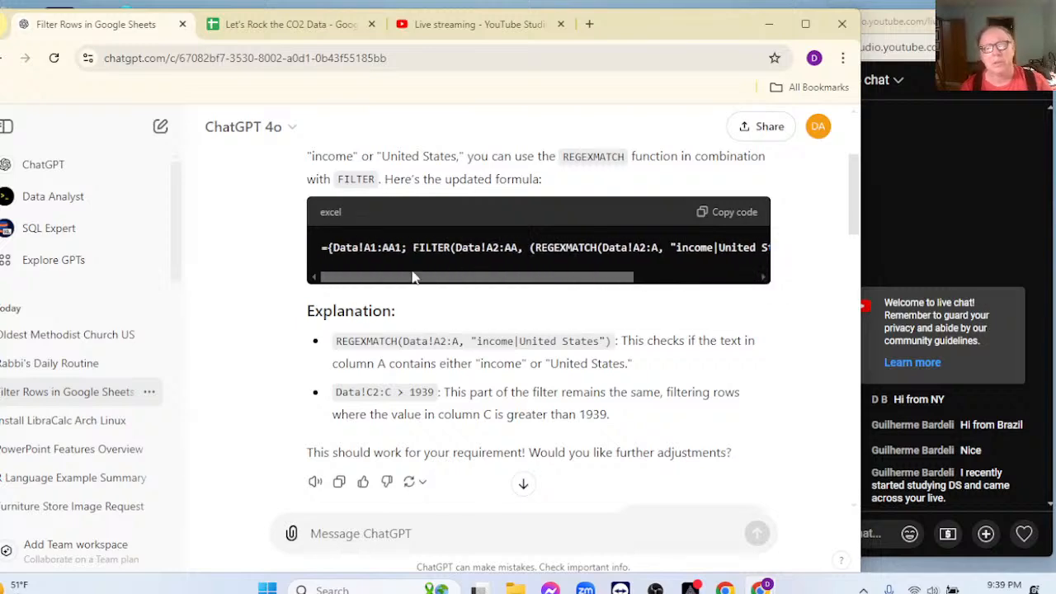
Return to the Google Sheets workbook and review the Data sheet and the yearly table and charts on CO2 Pivot
click(306, 26)
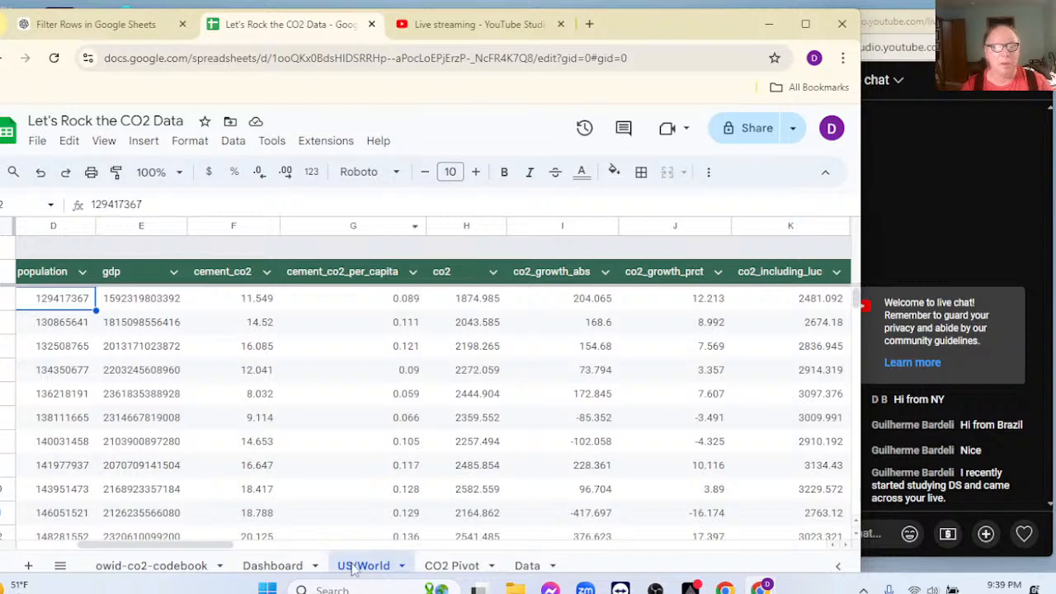
click(528, 565)
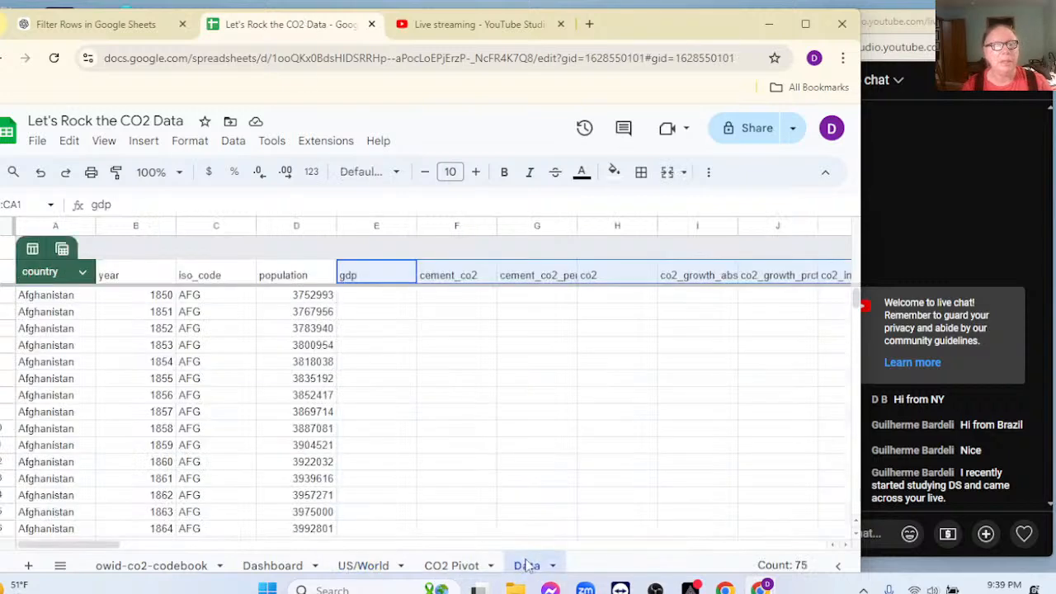
click(443, 566)
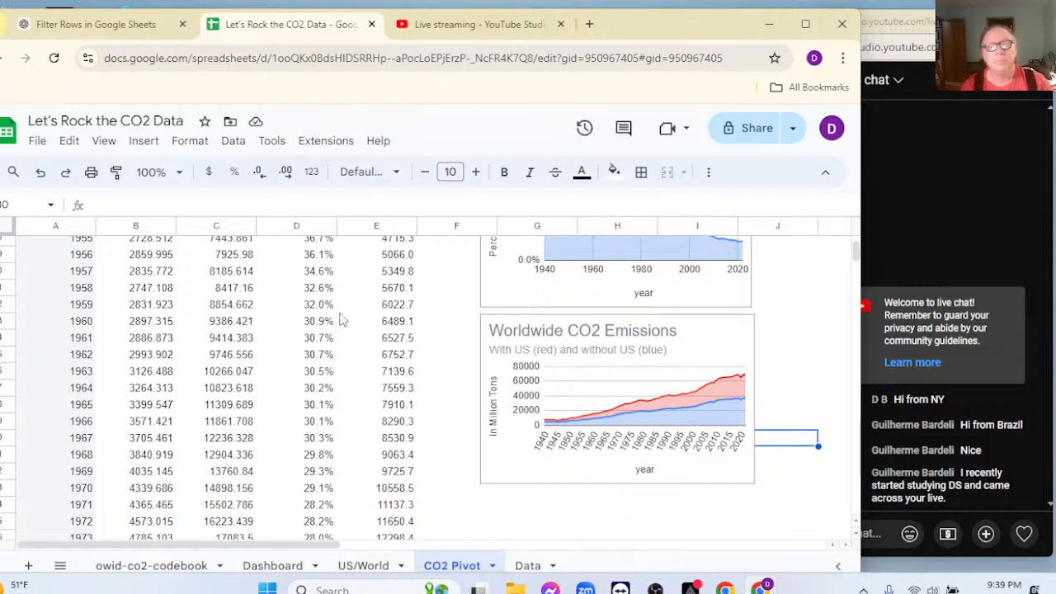
scroll(356, 320, up, 2)
scroll(359, 319, up, 4)
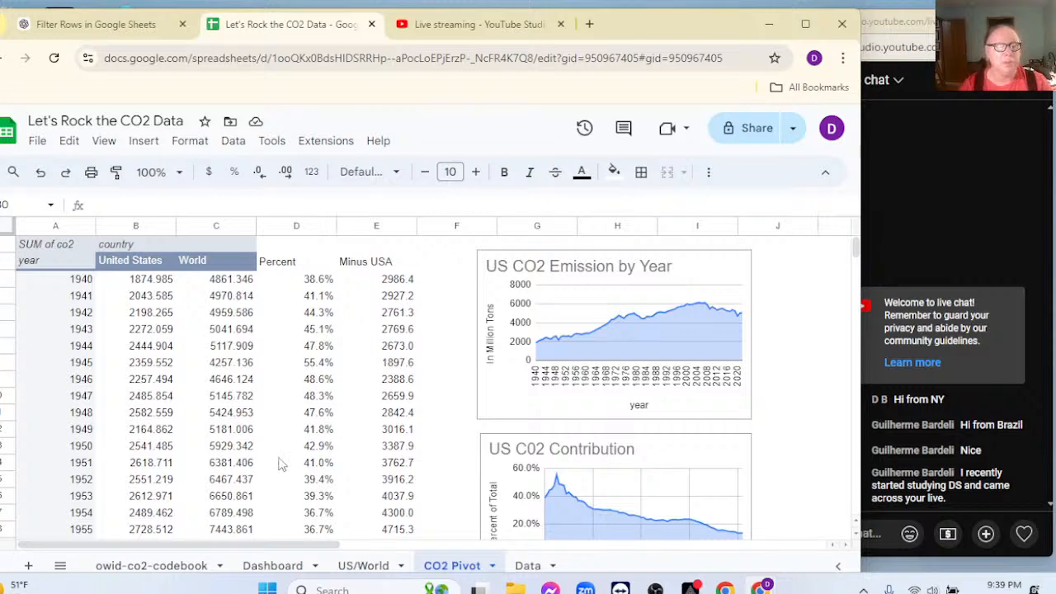
Create a pivot table from Table3 on the US/World sheet, placing it on a new sheet
click(361, 571)
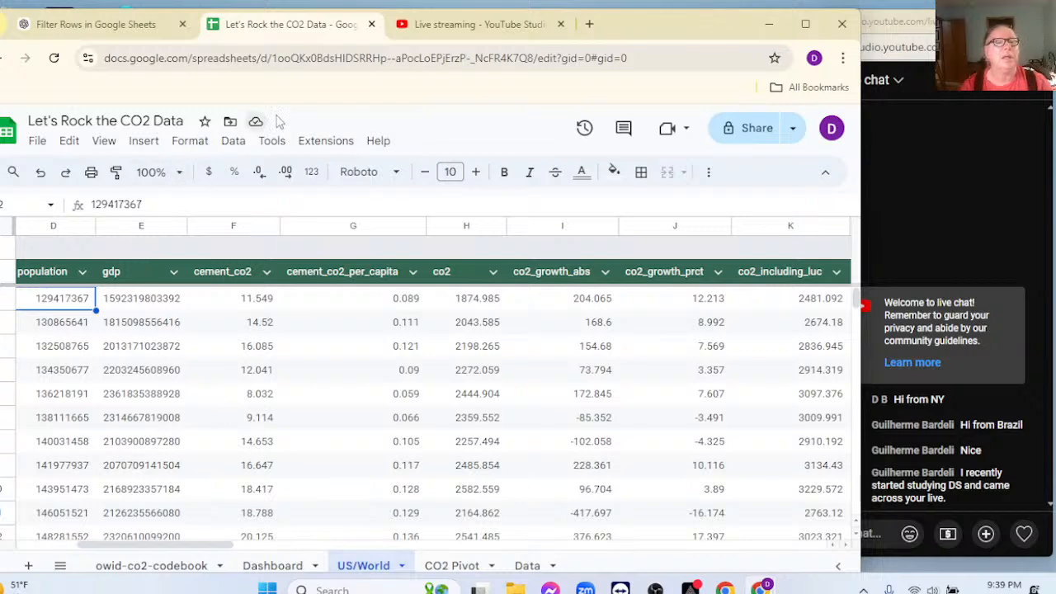
drag(217, 550, 157, 550)
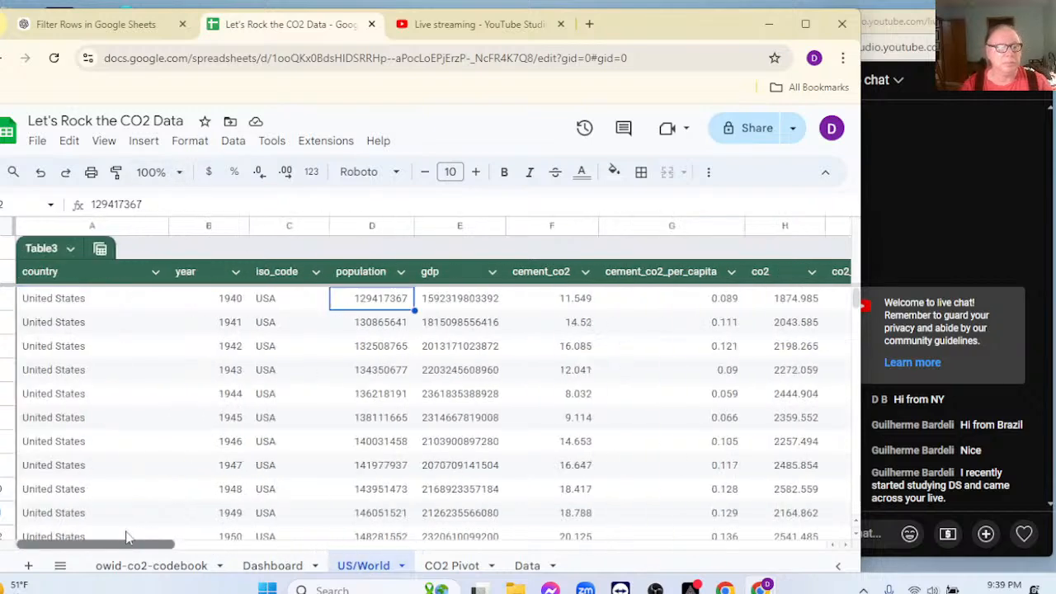
click(74, 299)
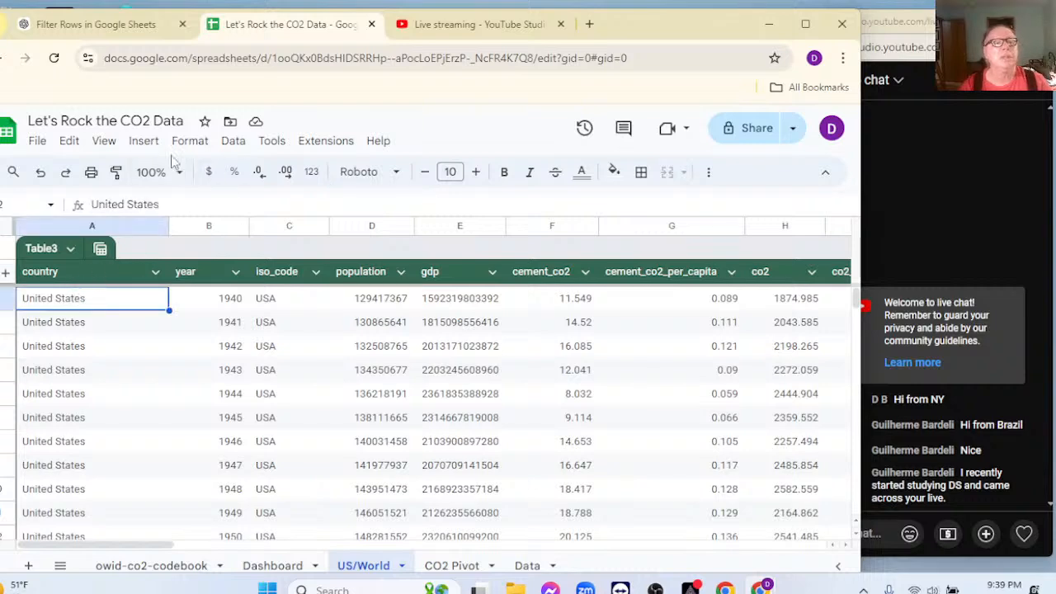
click(144, 142)
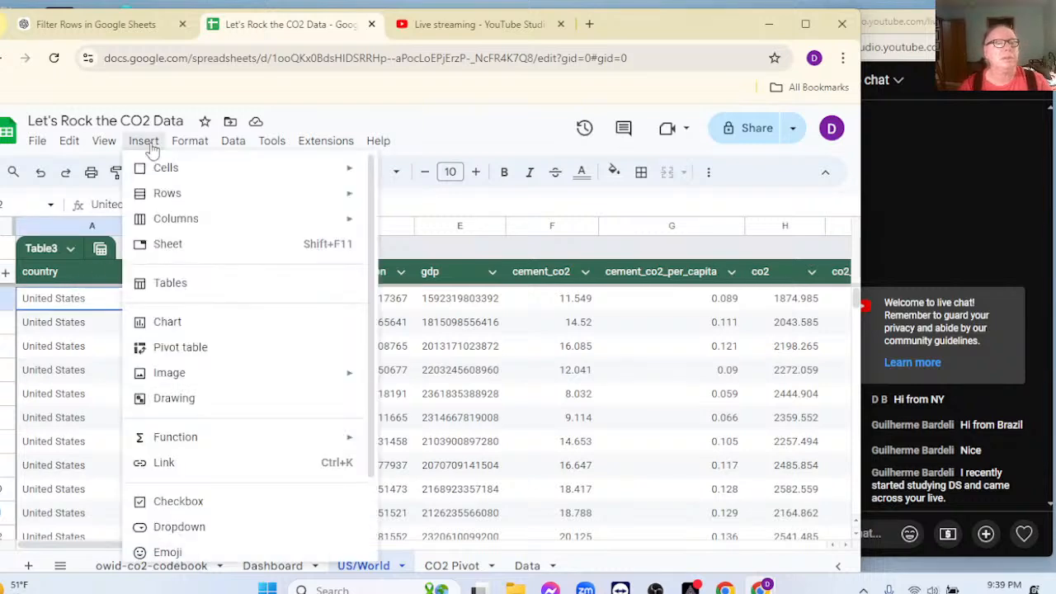
click(213, 348)
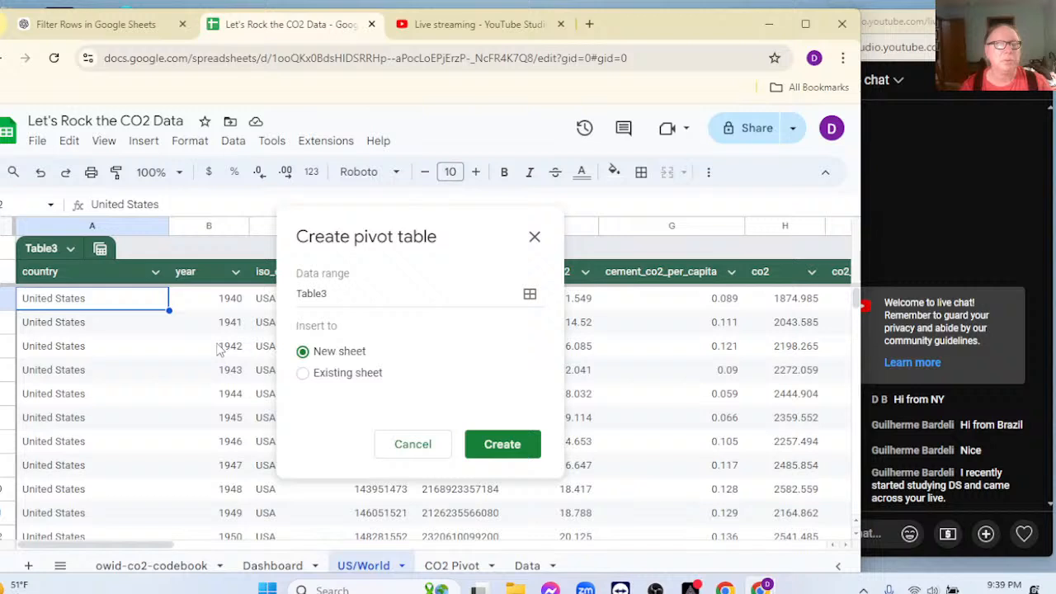
click(502, 453)
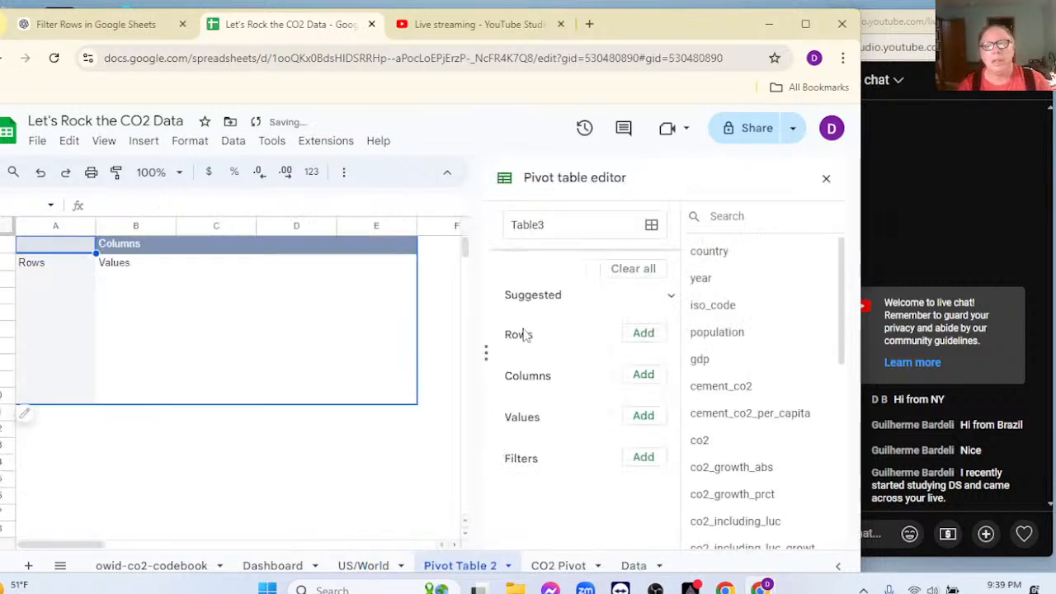
Add year as the pivot table's rows and country as its columns, with totals turned off for country
click(640, 336)
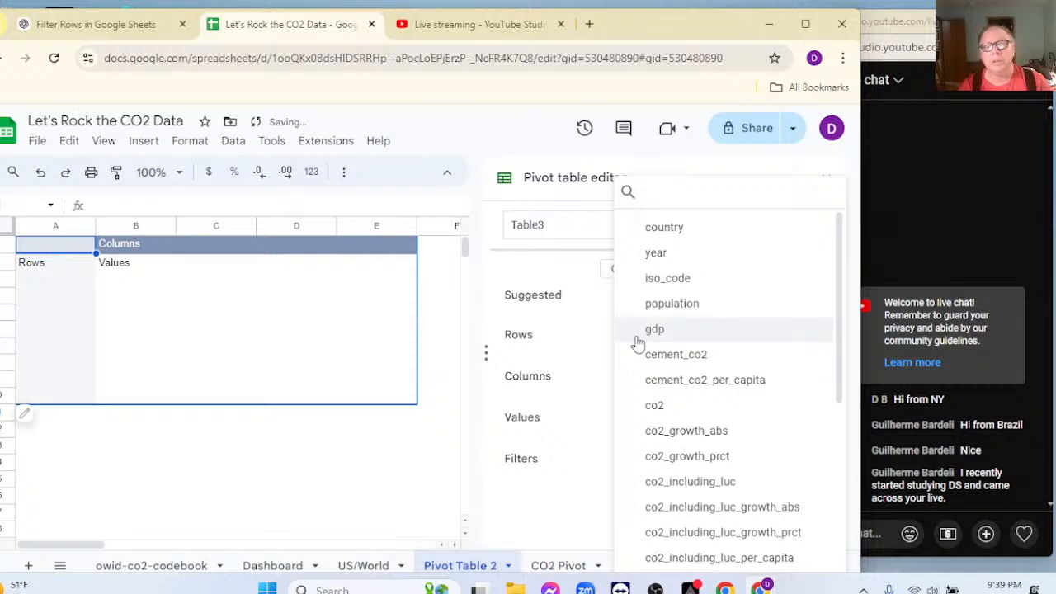
click(656, 254)
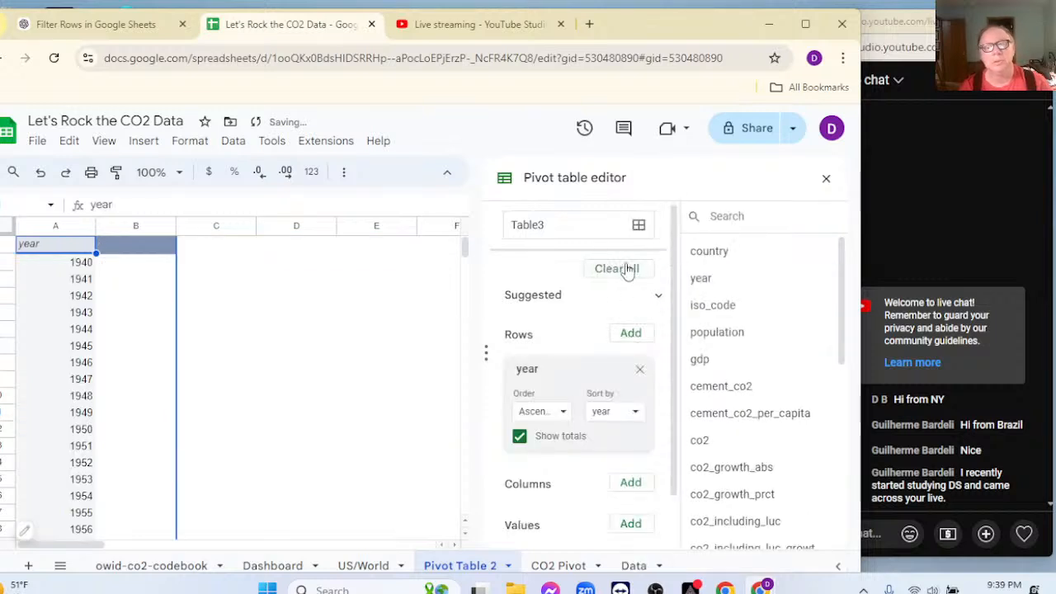
click(635, 492)
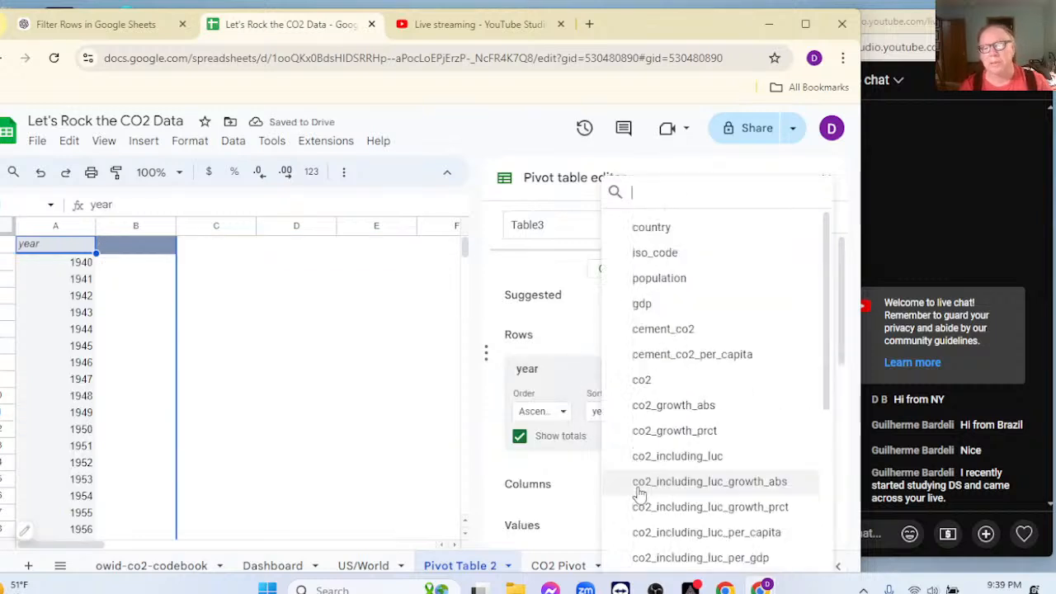
click(652, 233)
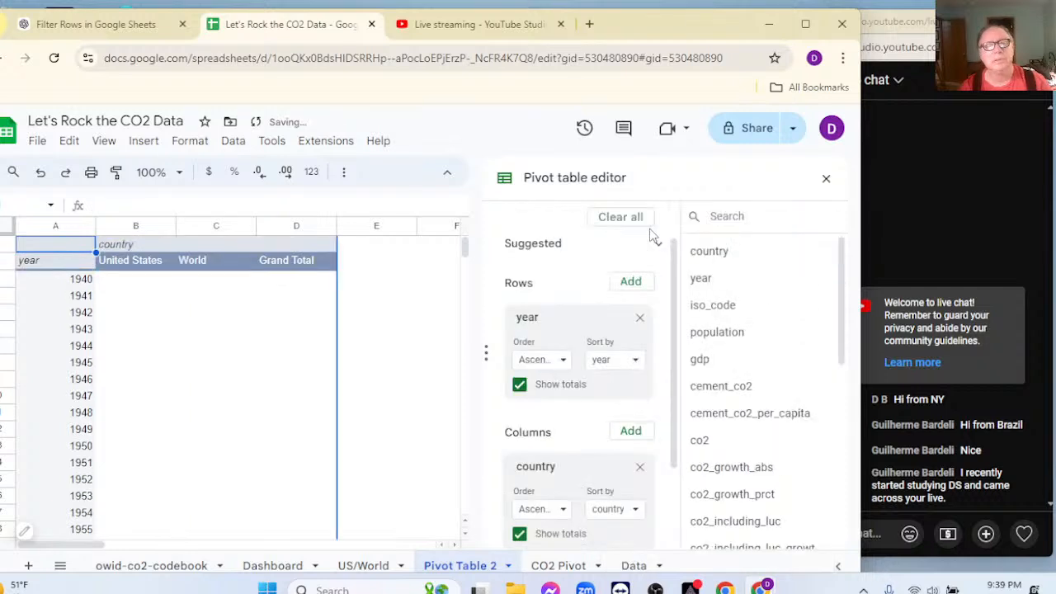
click(519, 534)
Add co2_per_capita as the value field of the pivot table
scroll(561, 417, down, 3)
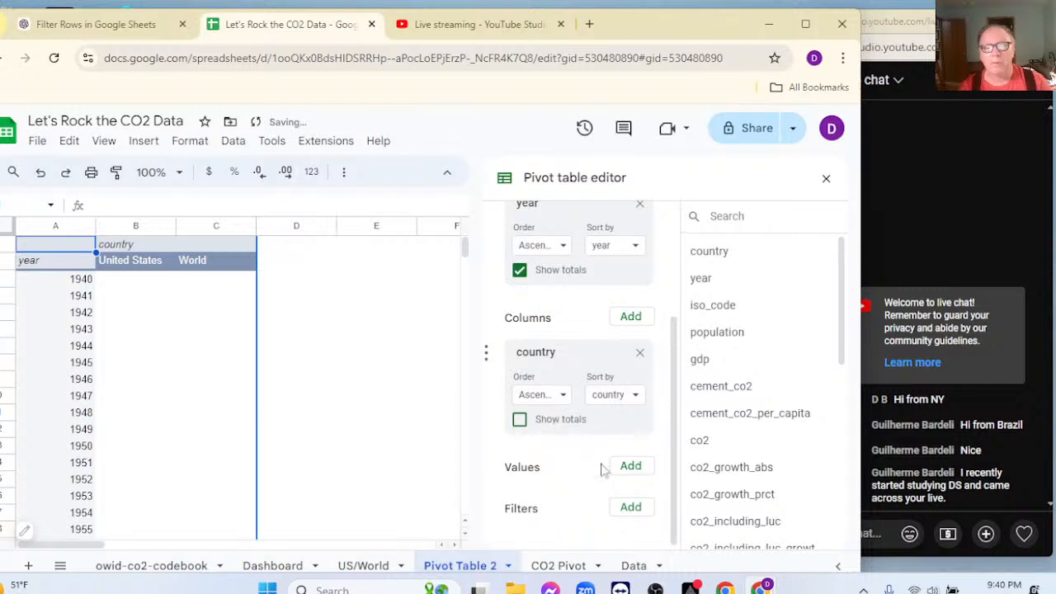
click(629, 466)
scroll(708, 416, down, 1)
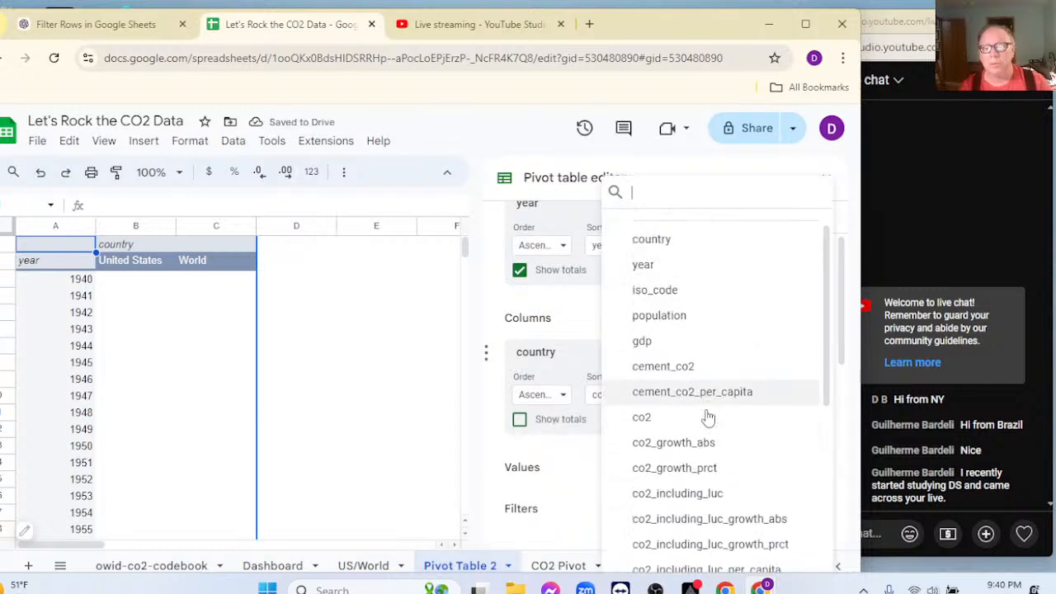
scroll(708, 416, down, 3)
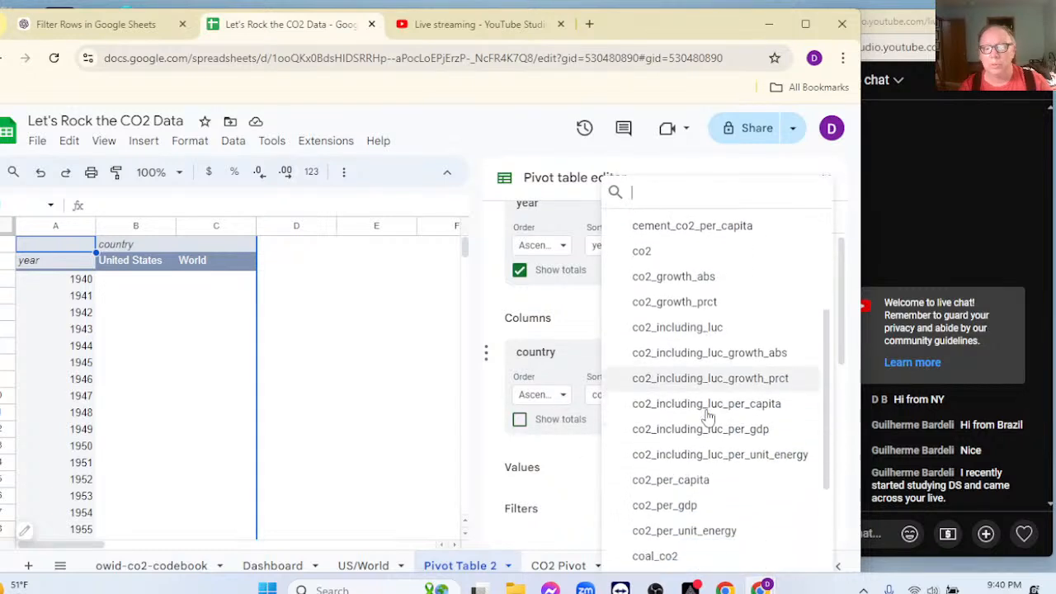
scroll(708, 417, down, 1)
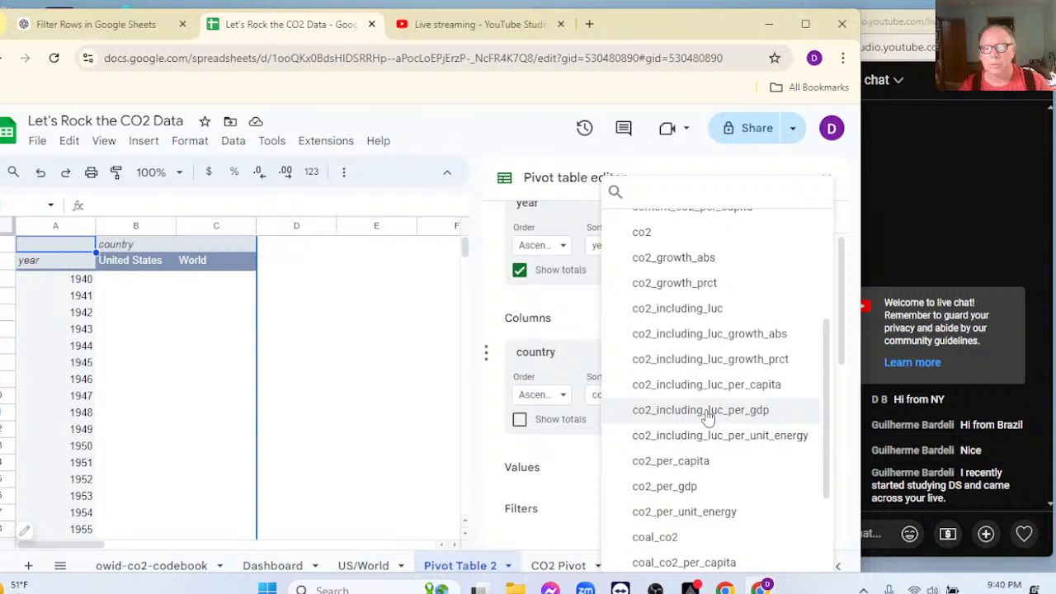
click(674, 464)
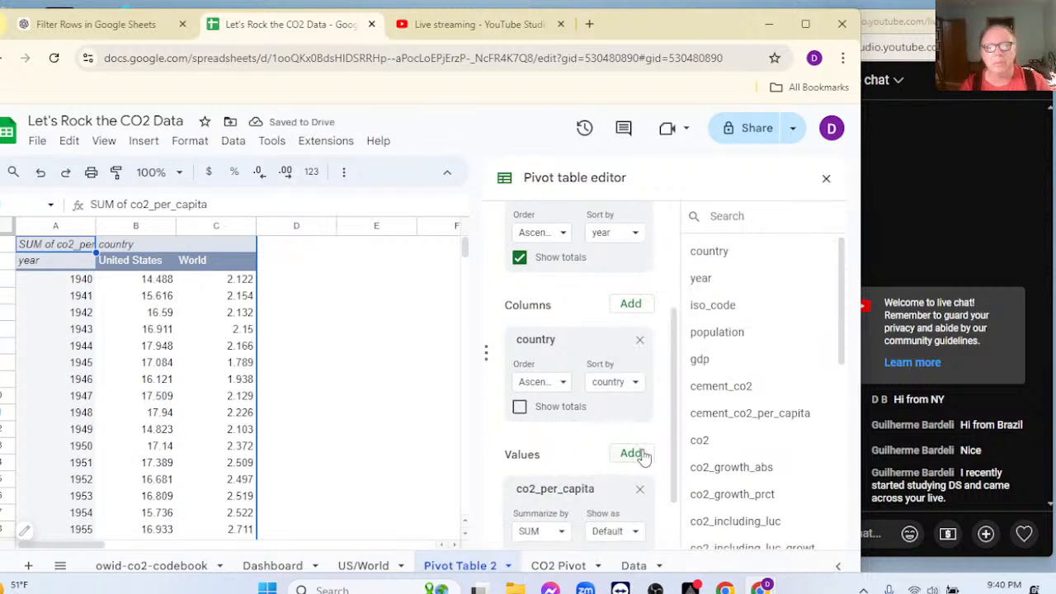
Try coal_co2_per_capita as a second value in the pivot table, and remove it again
scroll(652, 461, down, 1)
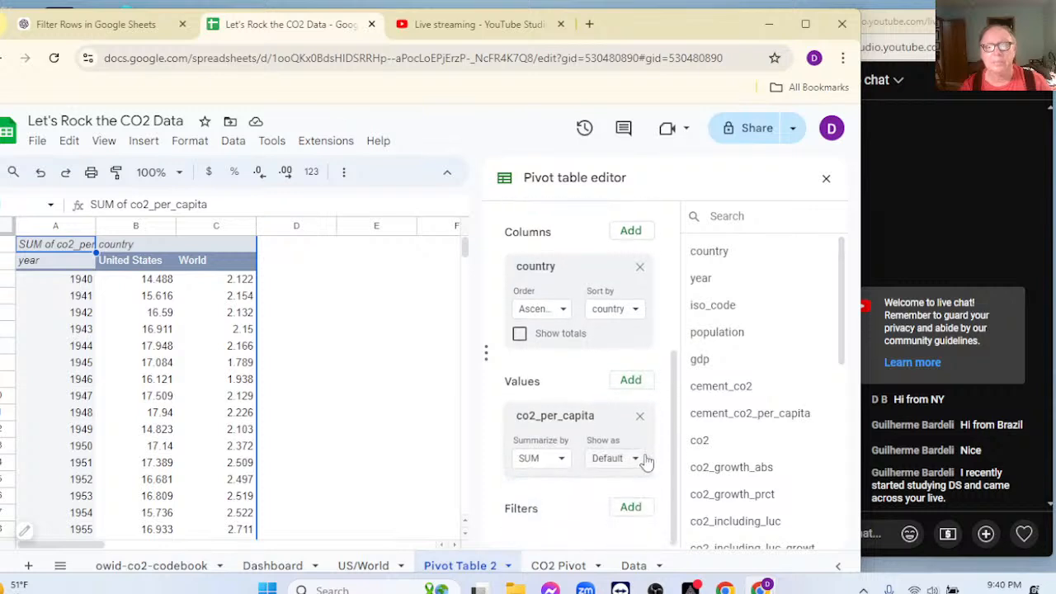
click(630, 381)
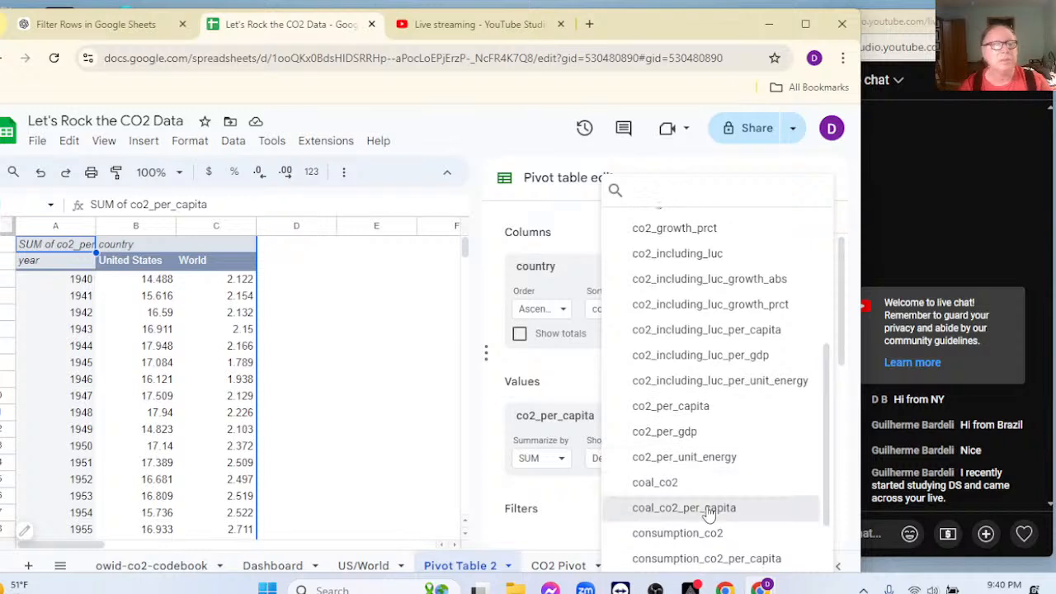
click(707, 509)
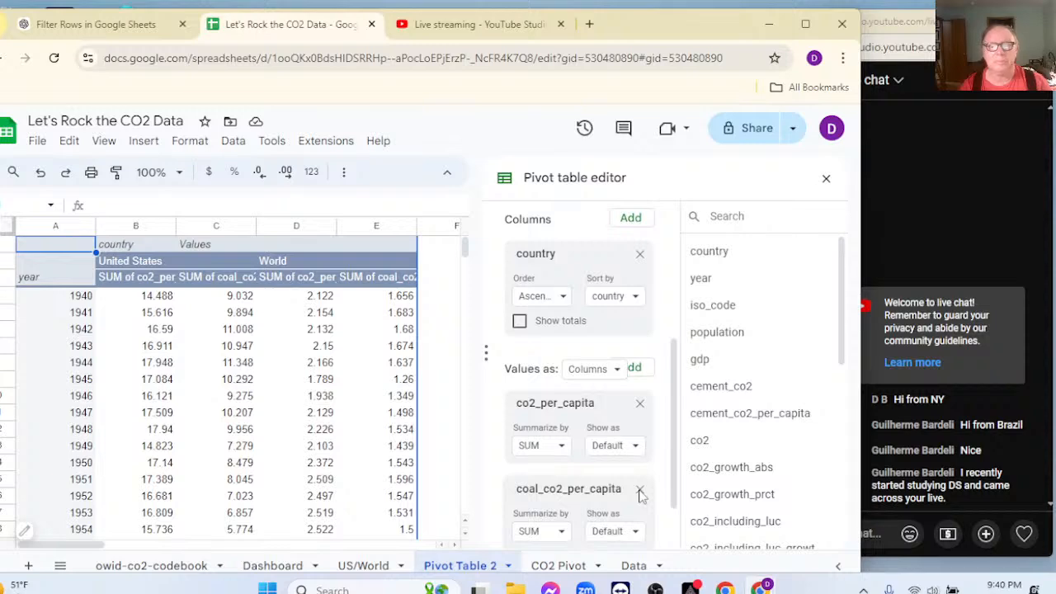
click(640, 491)
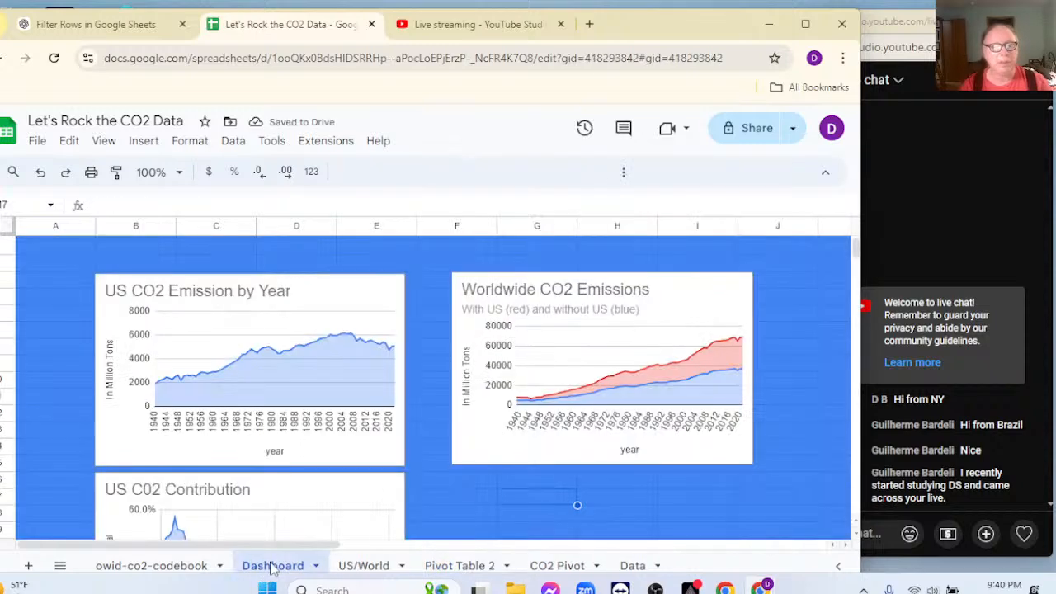
Review the charts and free space on the Dashboard sheet, and return to the field settings on Pivot Table 2
click(273, 566)
scroll(466, 482, down, 3)
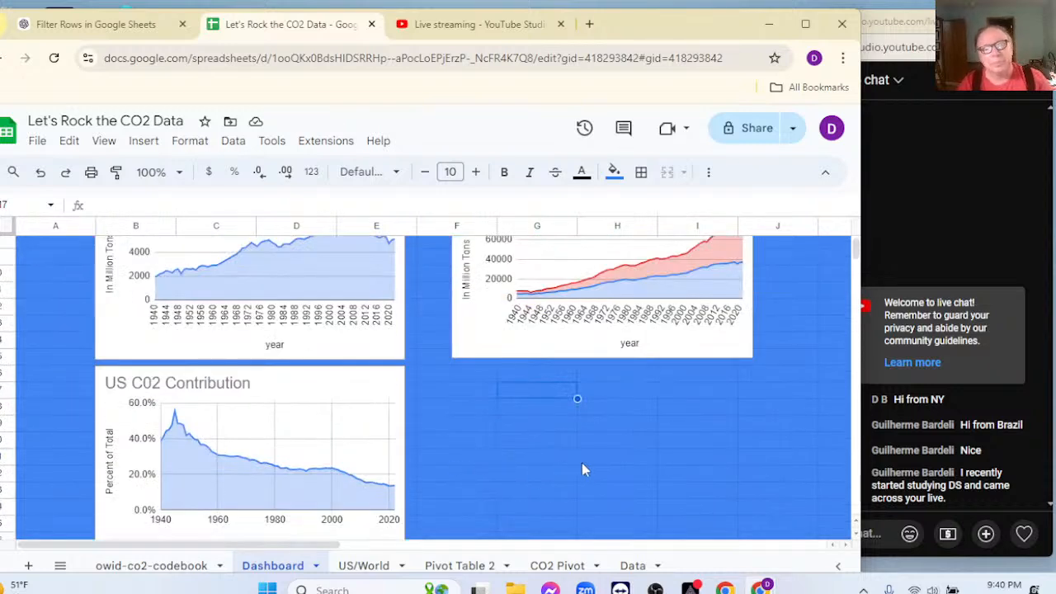
scroll(582, 466, up, 1)
scroll(581, 468, down, 1)
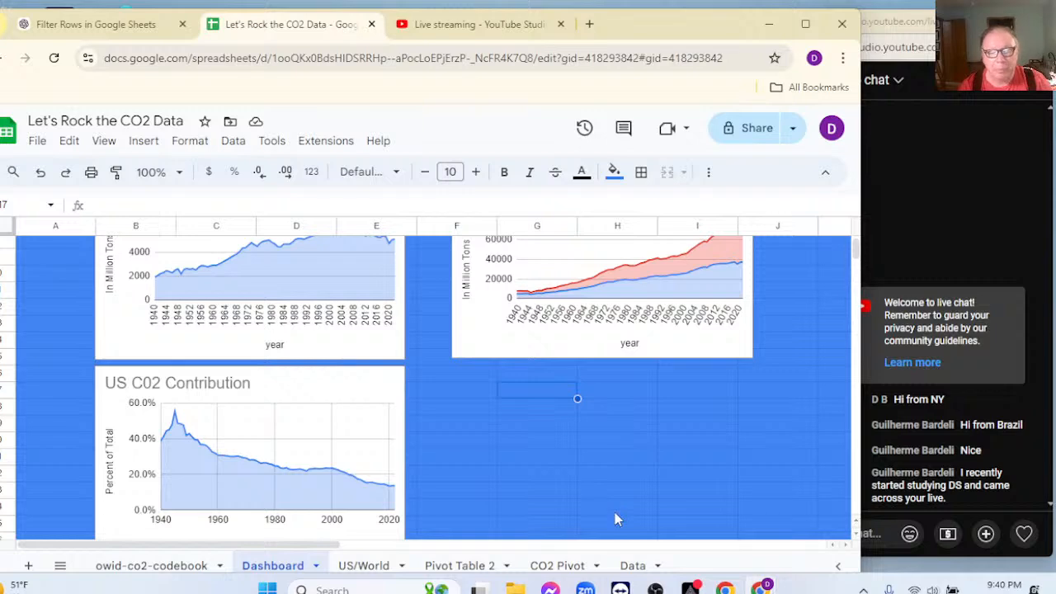
click(459, 565)
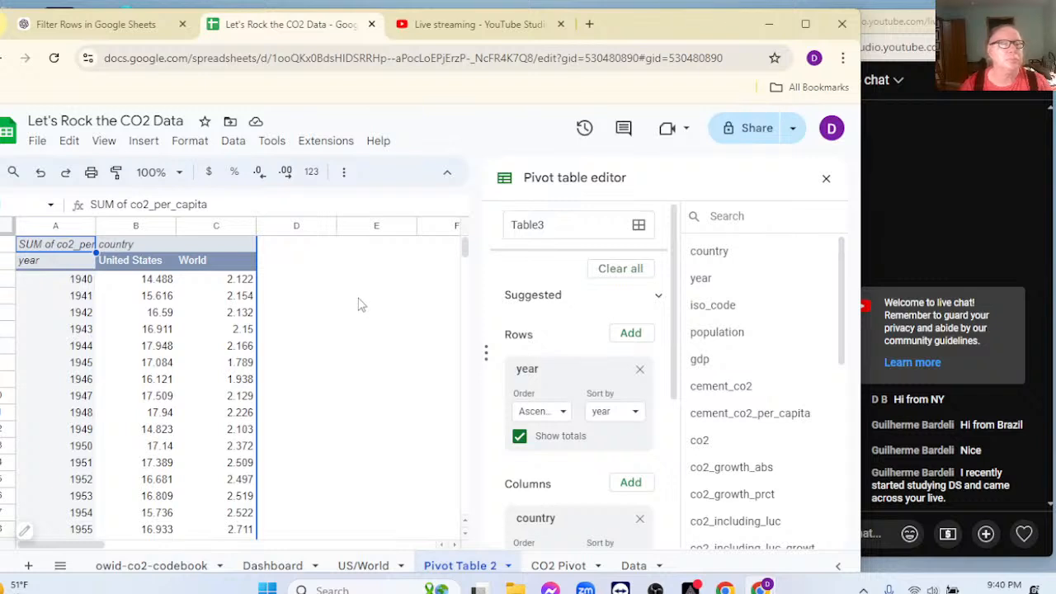
scroll(527, 345, down, 3)
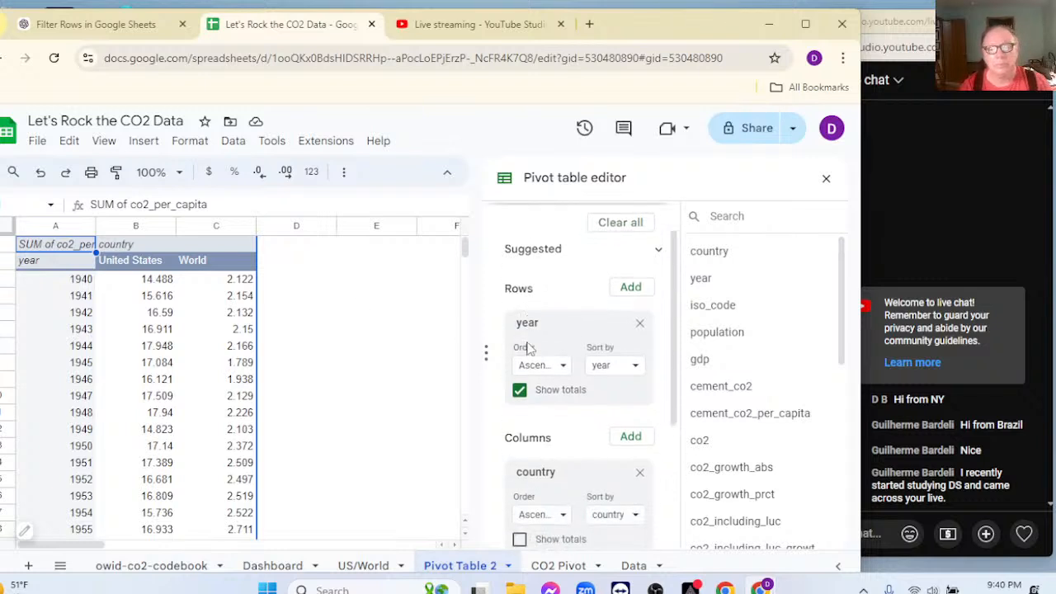
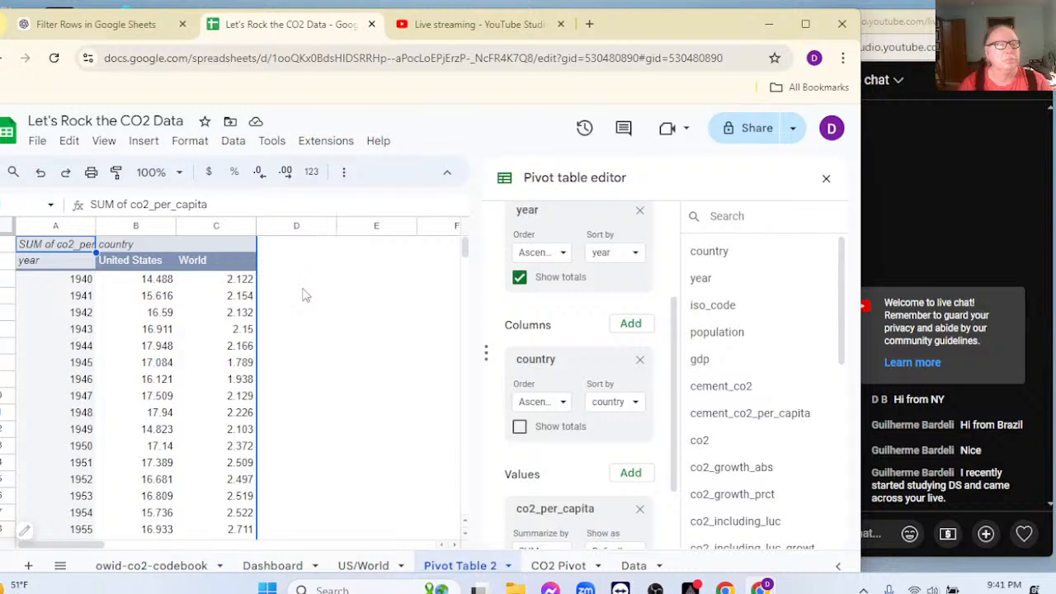
Close the pivot table settings and insert a chart from the year and United States columns (A and B) with aggregation on
click(826, 180)
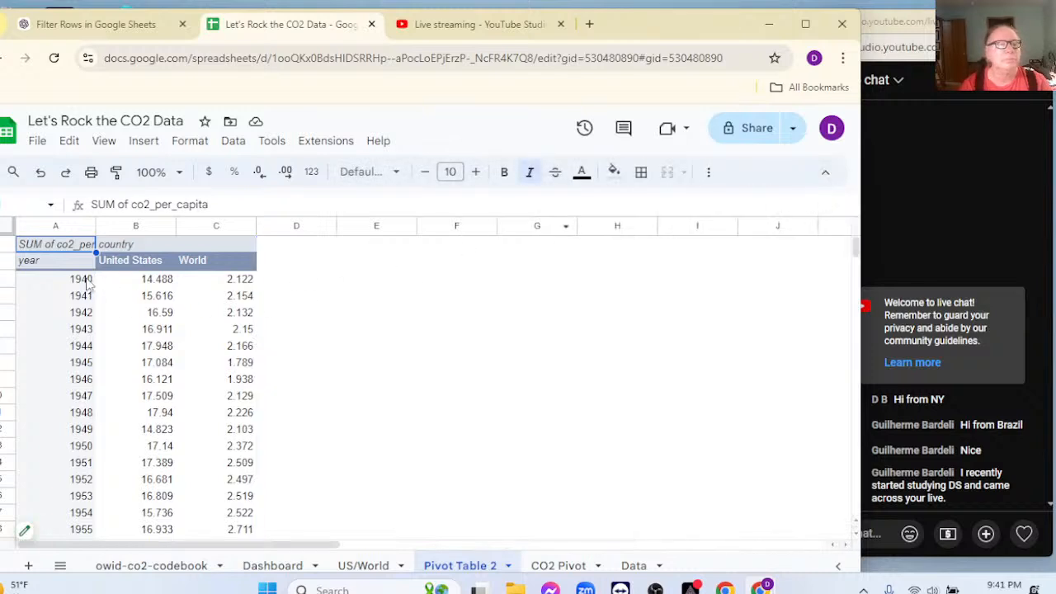
click(83, 281)
click(55, 226)
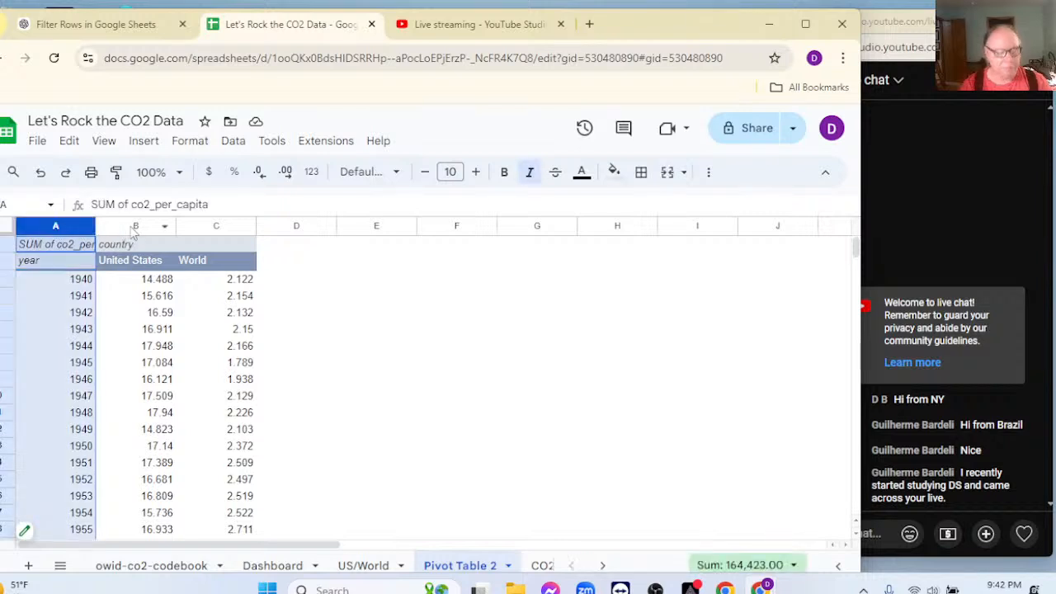
ctrl+click(132, 226)
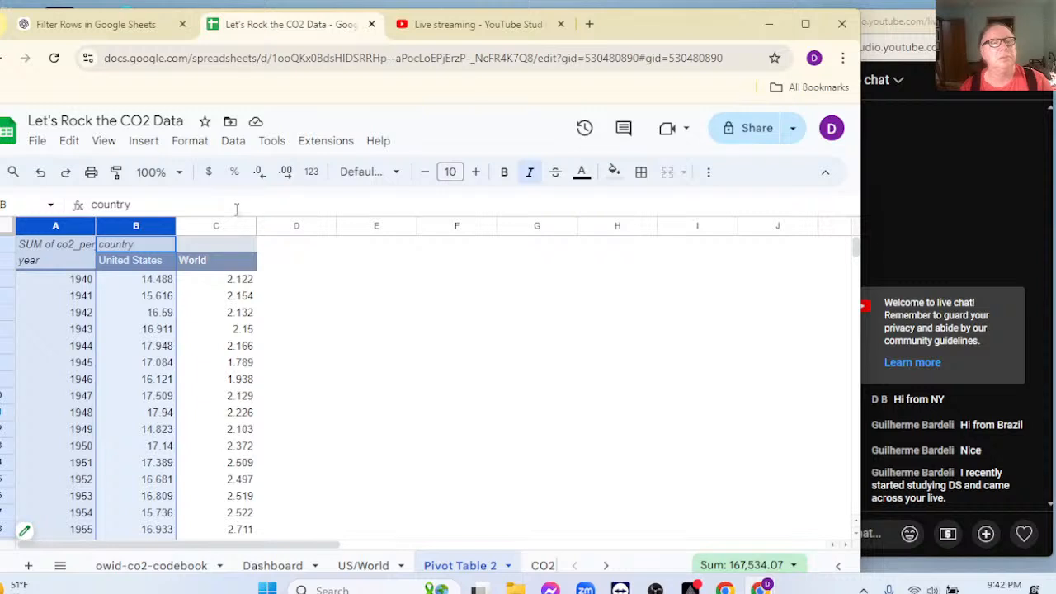
click(141, 149)
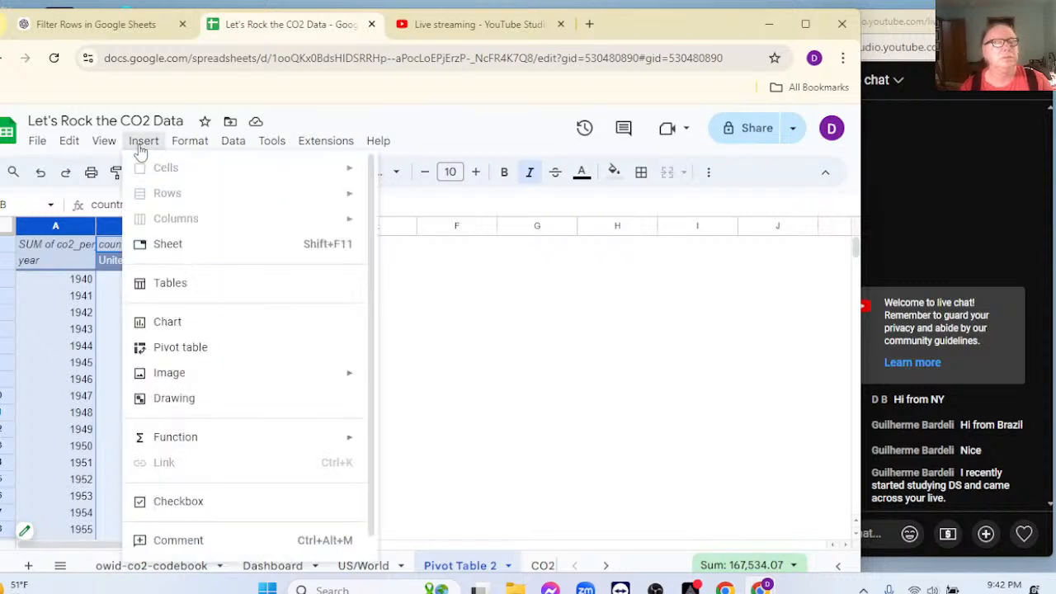
click(178, 329)
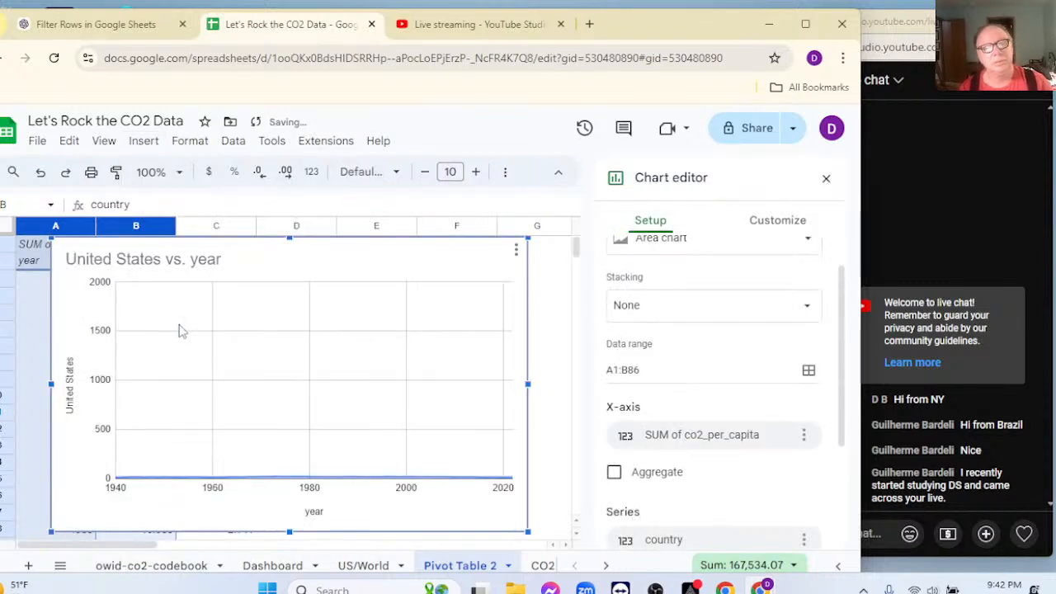
click(616, 475)
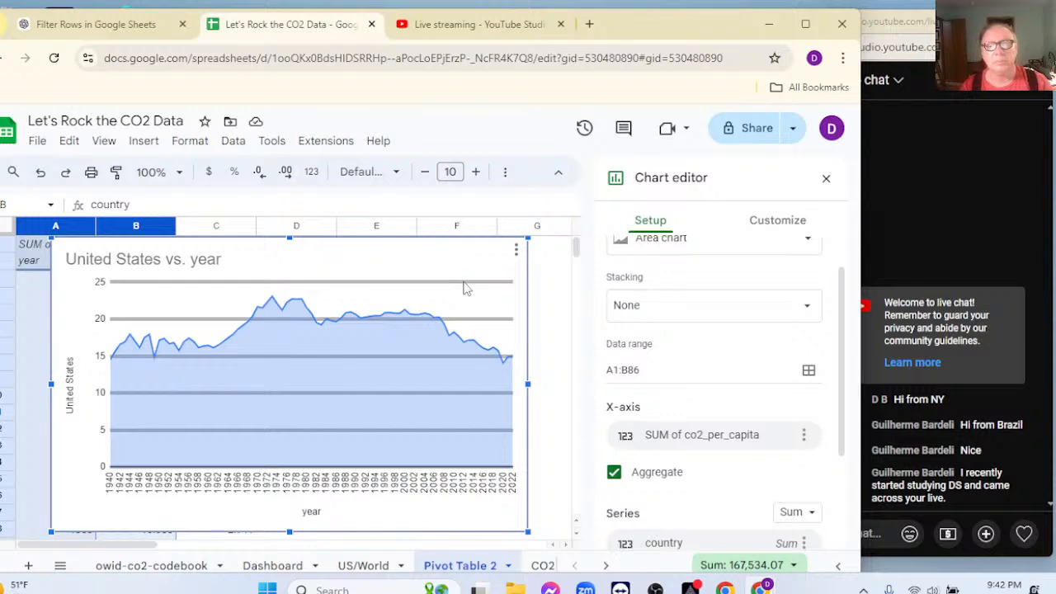
Slant the chart's horizontal axis labels at 60°
click(763, 223)
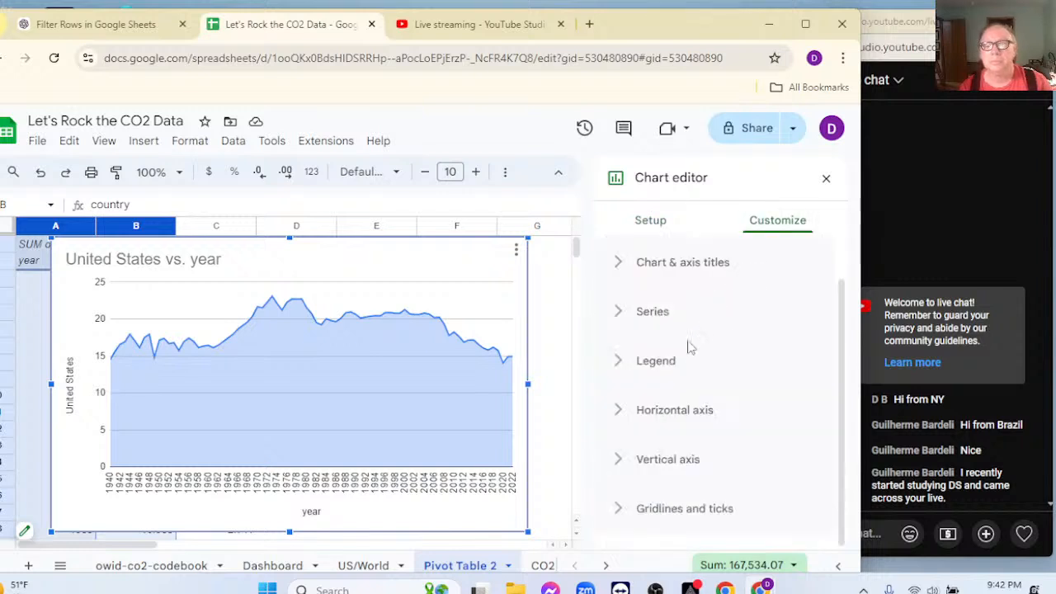
click(619, 412)
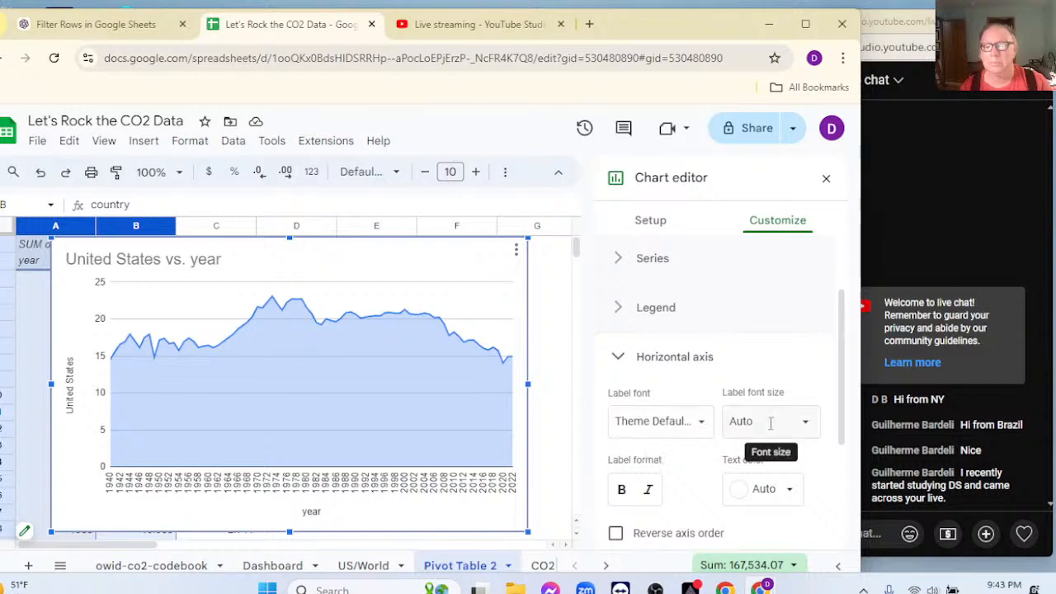
scroll(759, 437, down, 3)
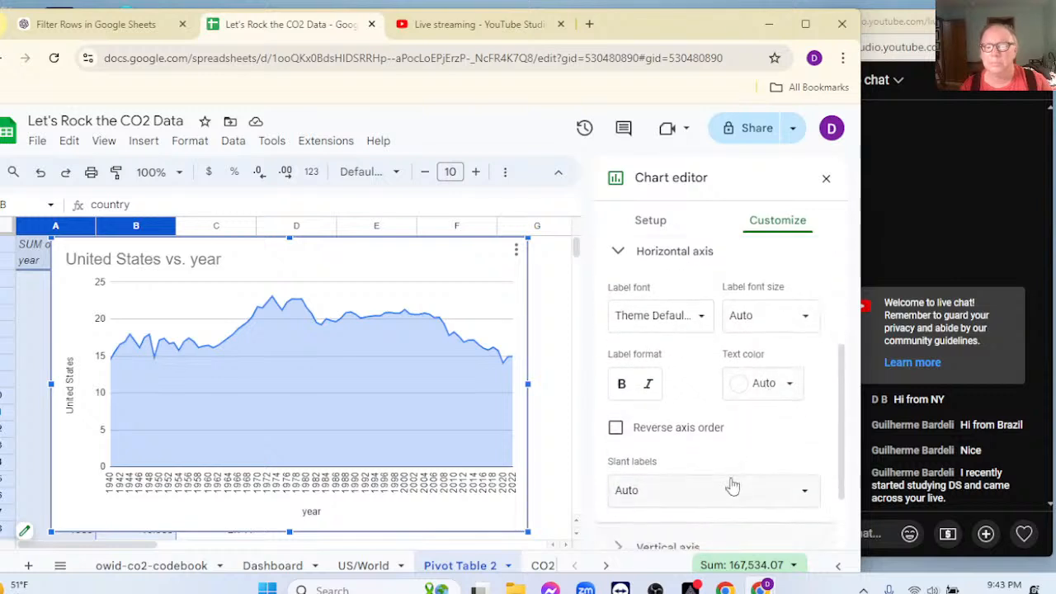
click(731, 488)
click(643, 432)
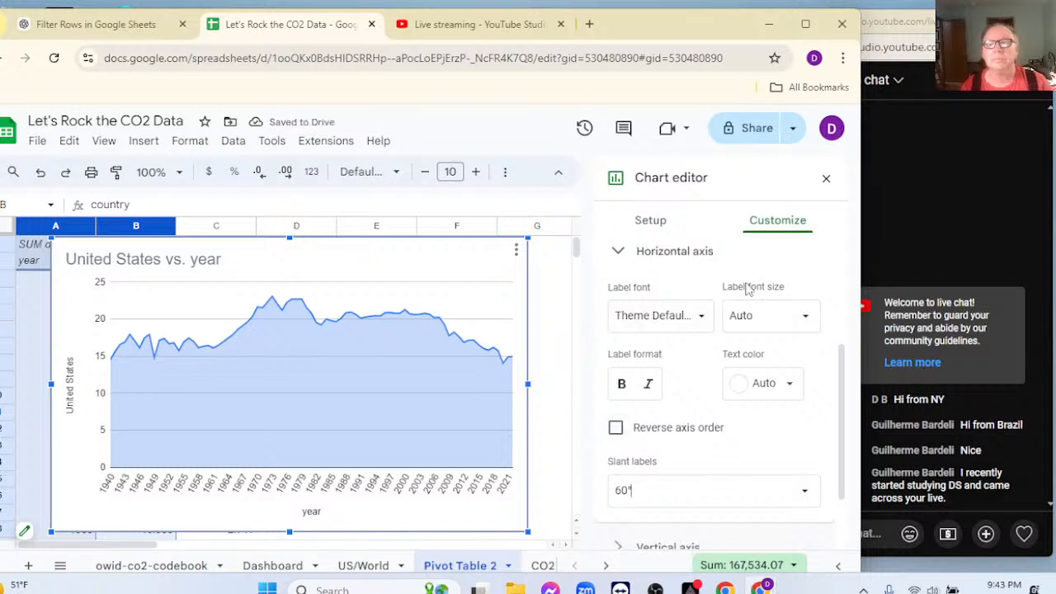
Change the per-capita chart's title to "United States C02 Per Ch"
scroll(747, 288, up, 3)
click(620, 310)
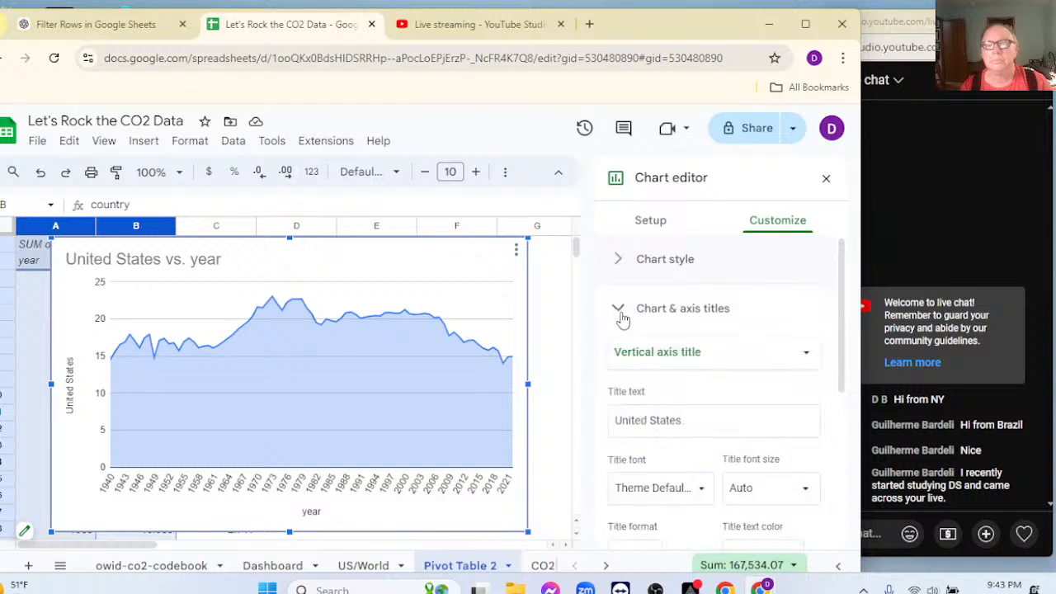
click(711, 367)
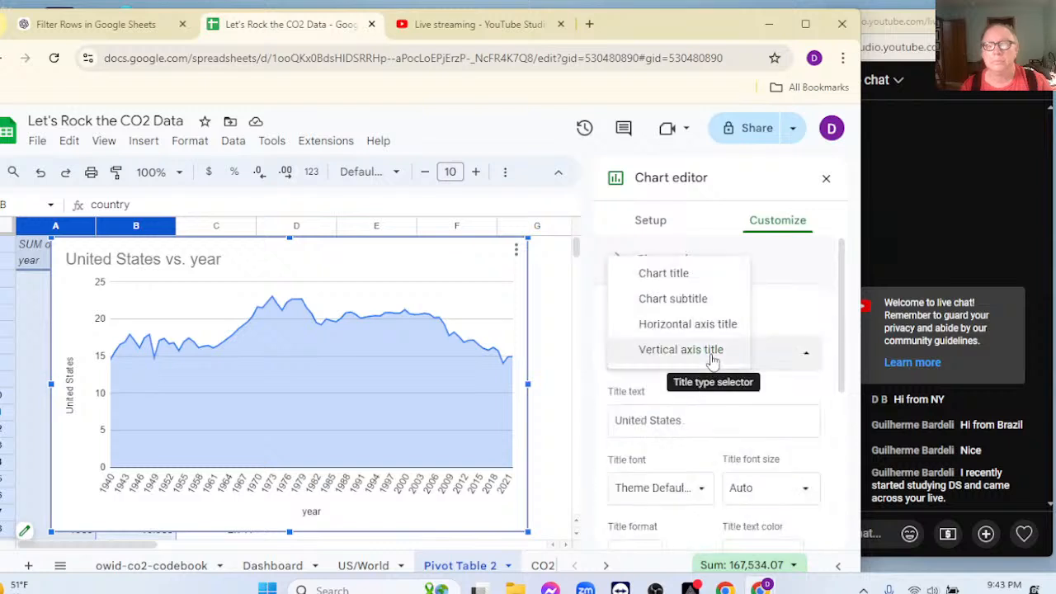
click(646, 275)
drag(731, 427, 684, 426)
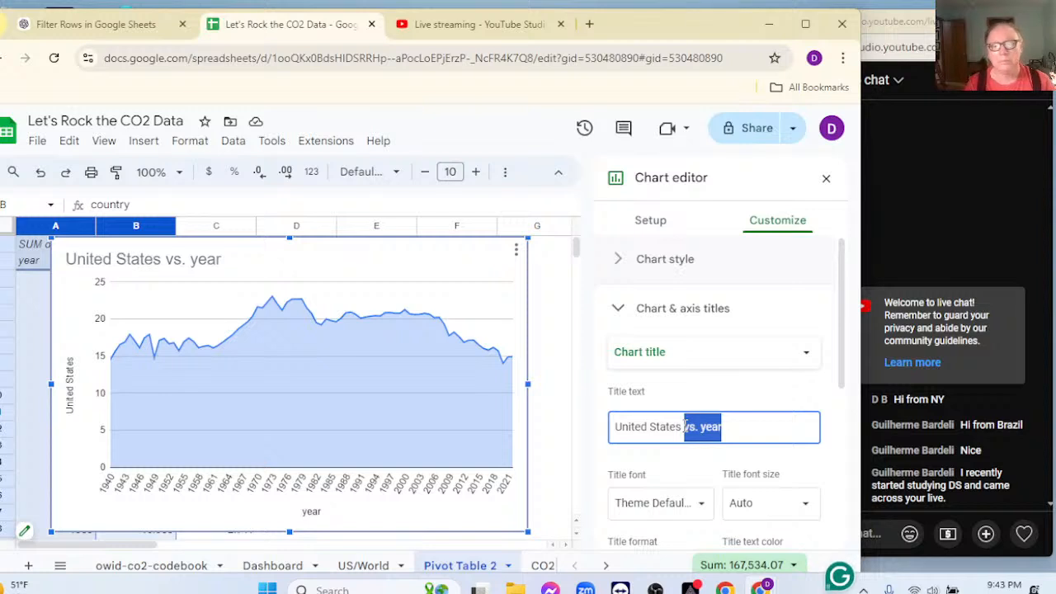
text(CO2 Per C)
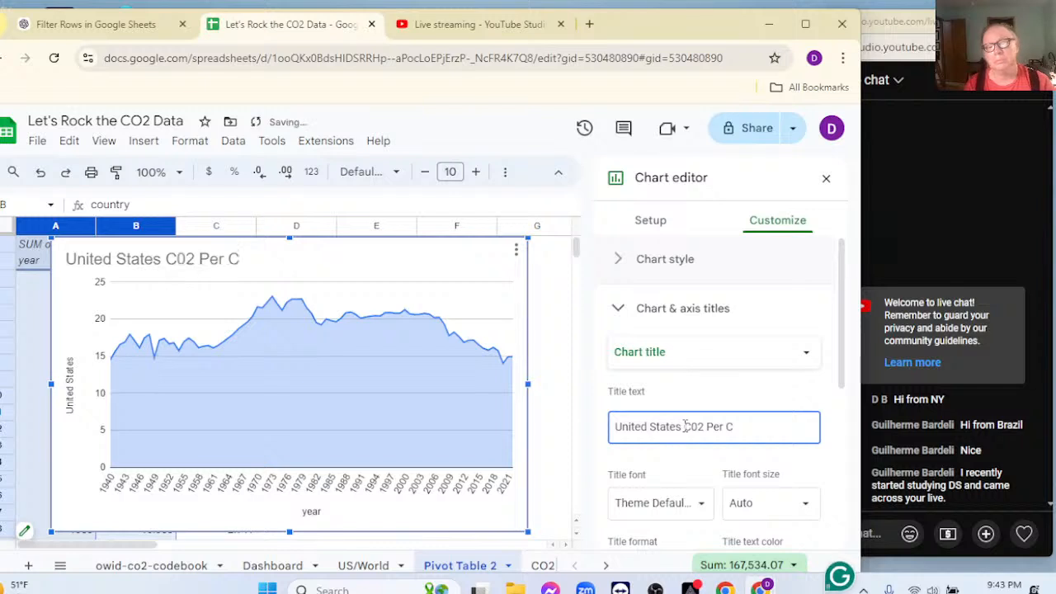
text(h)
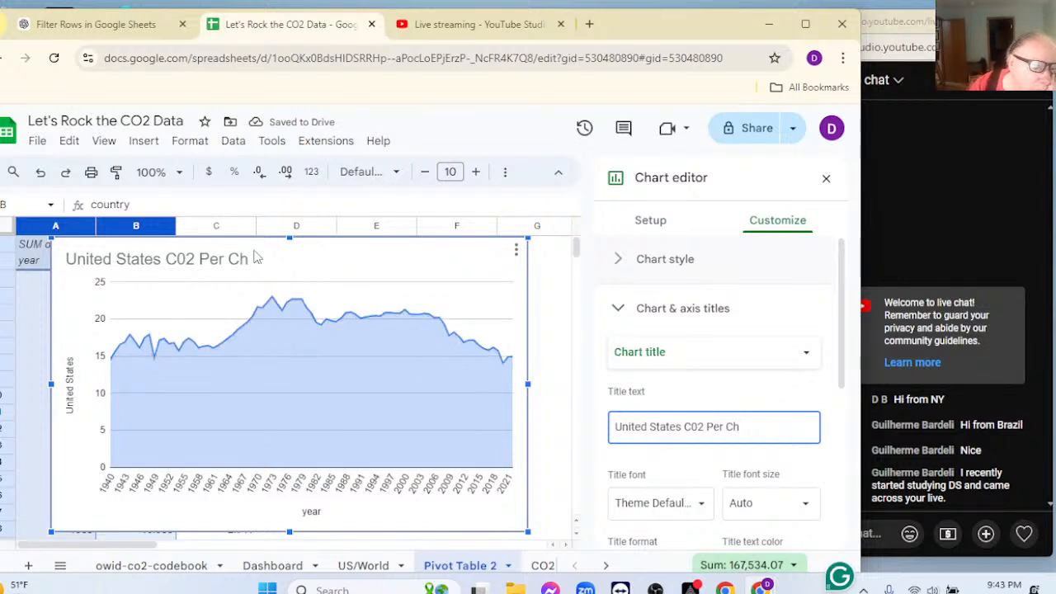
Move the chart down so it sits just below the pivot table's header rows
drag(264, 252, 246, 241)
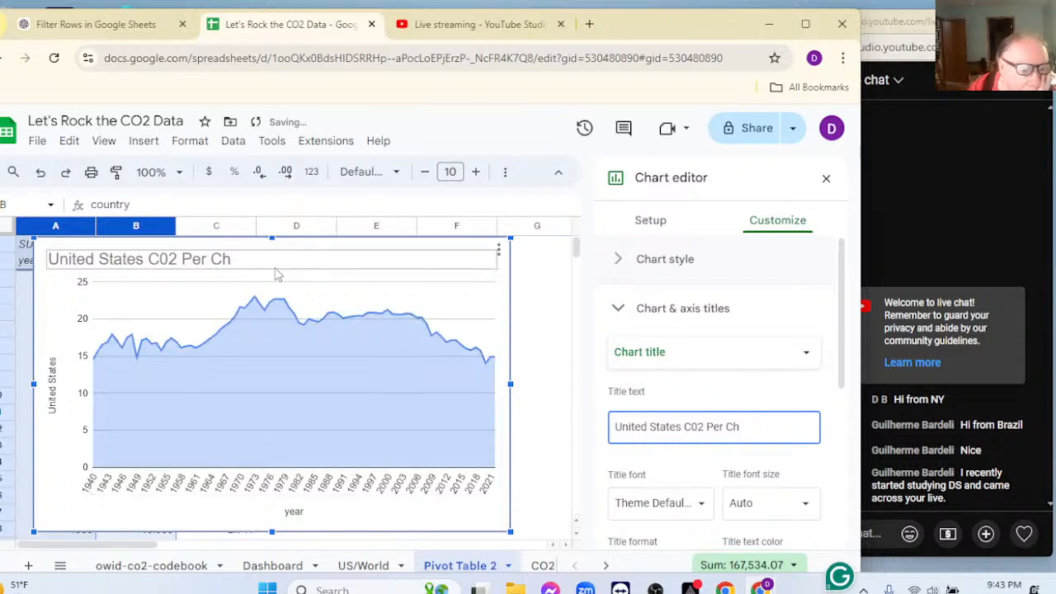
drag(273, 253, 314, 356)
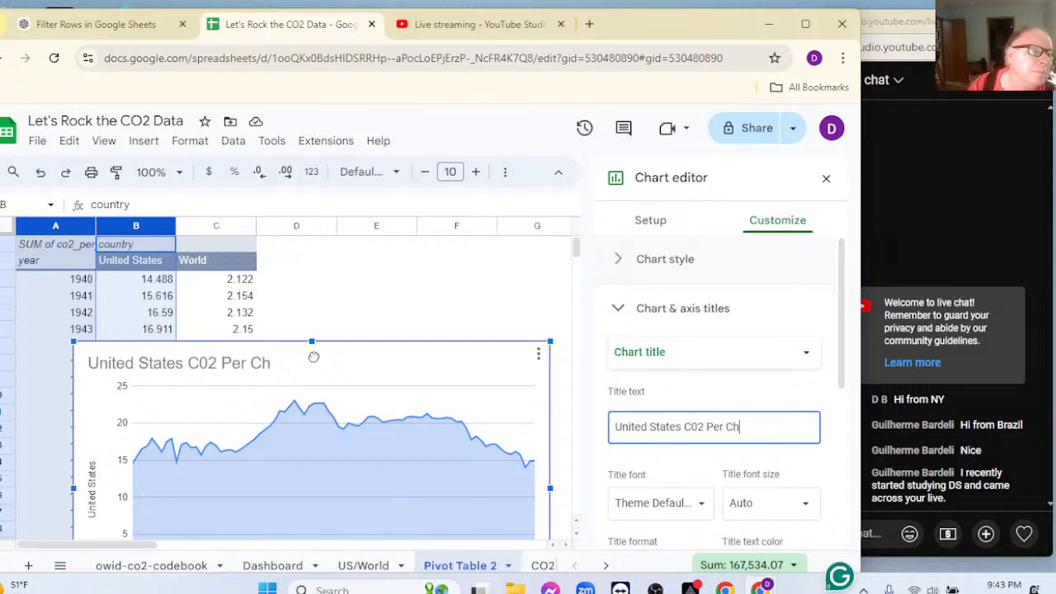
drag(313, 356, 306, 294)
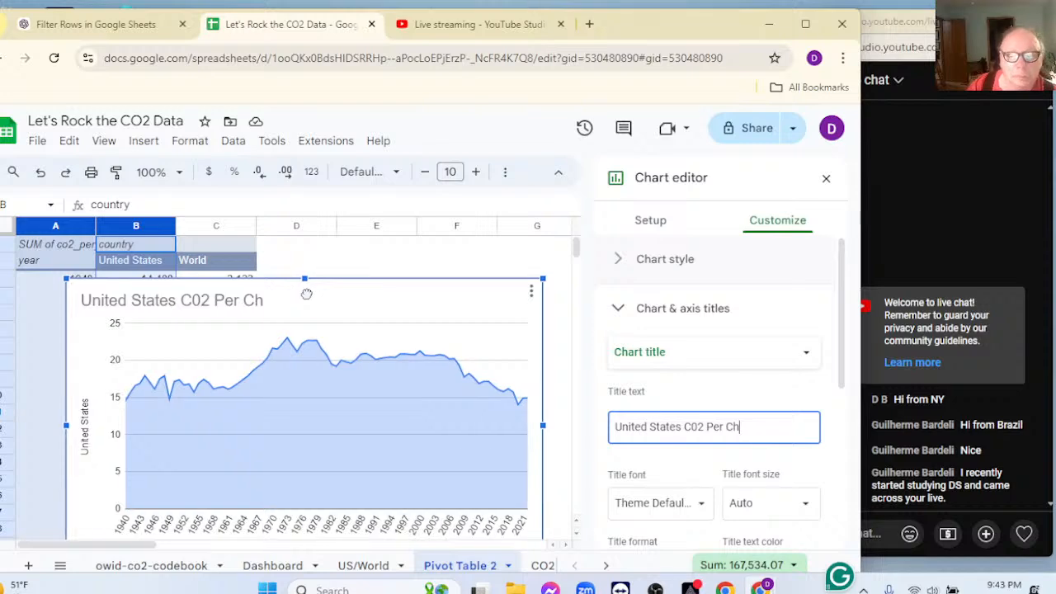
Check the per-capita column headings on the US/World sheet, look over the CO2 Pivot sheet, and return to Pivot Table 2
click(385, 568)
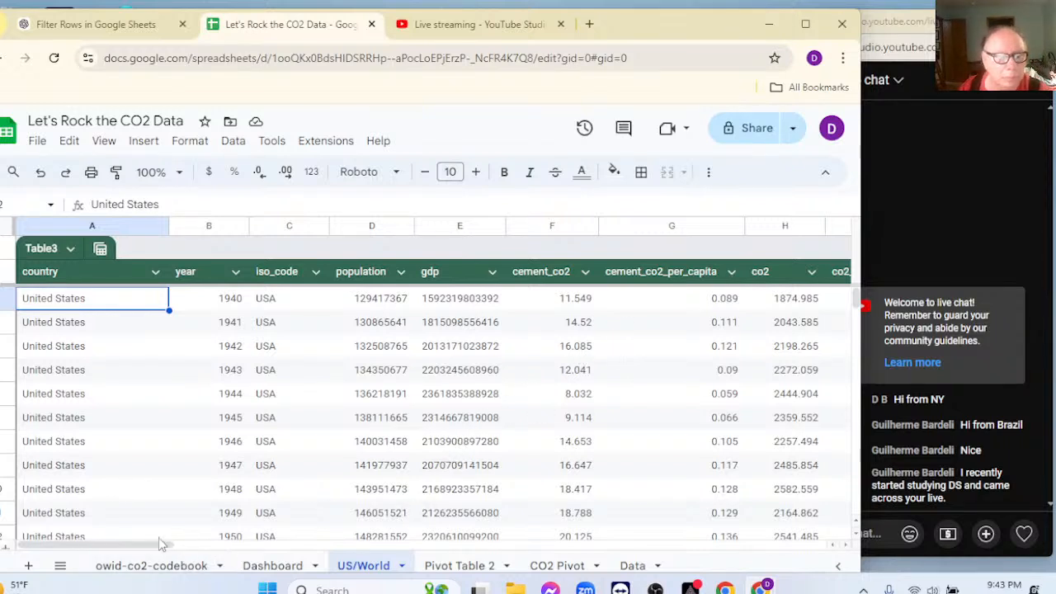
drag(170, 545, 437, 529)
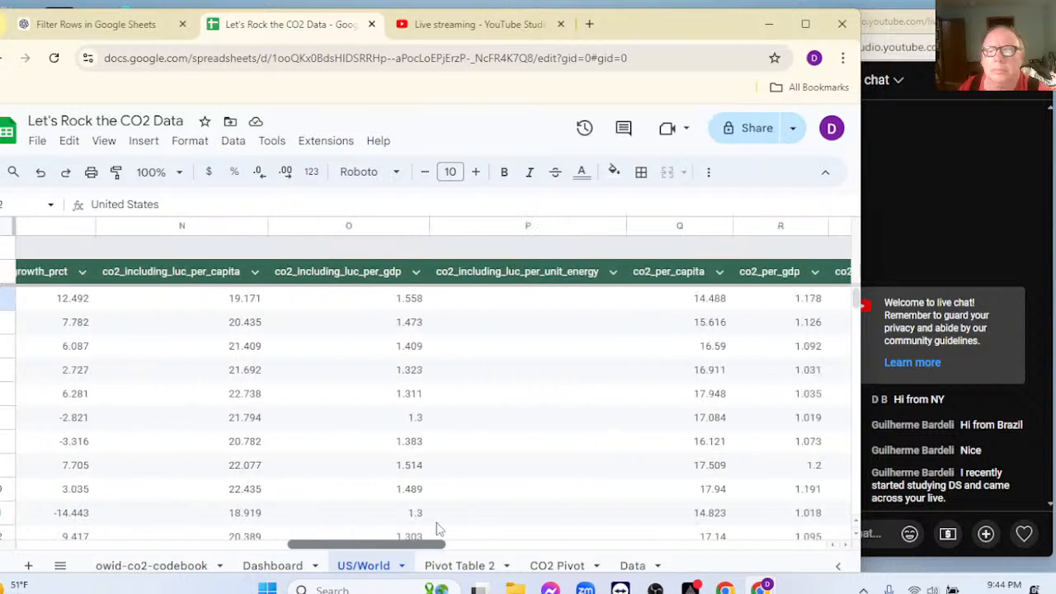
drag(435, 522, 439, 525)
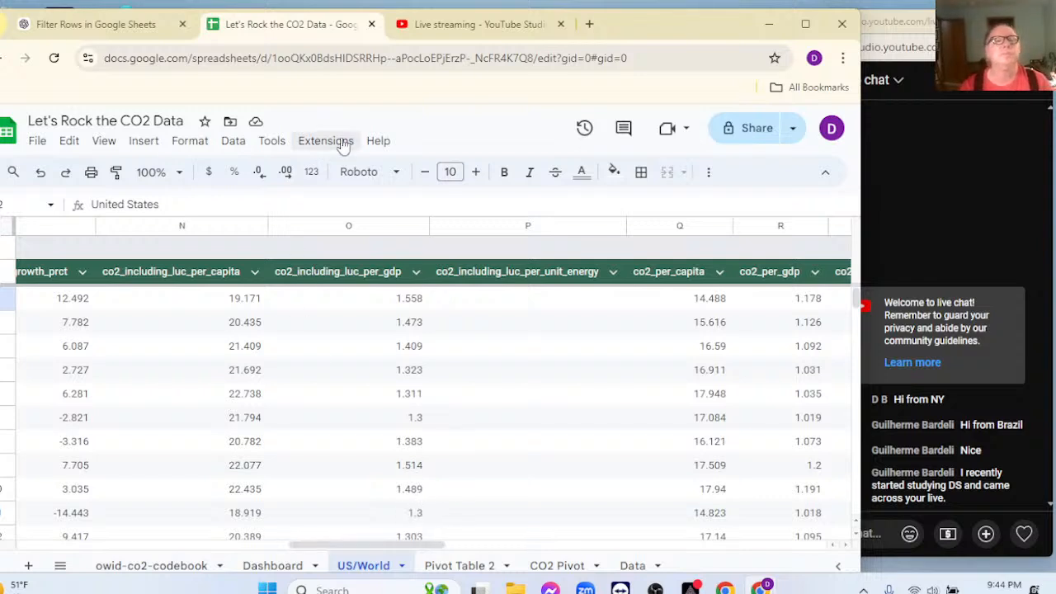
click(298, 566)
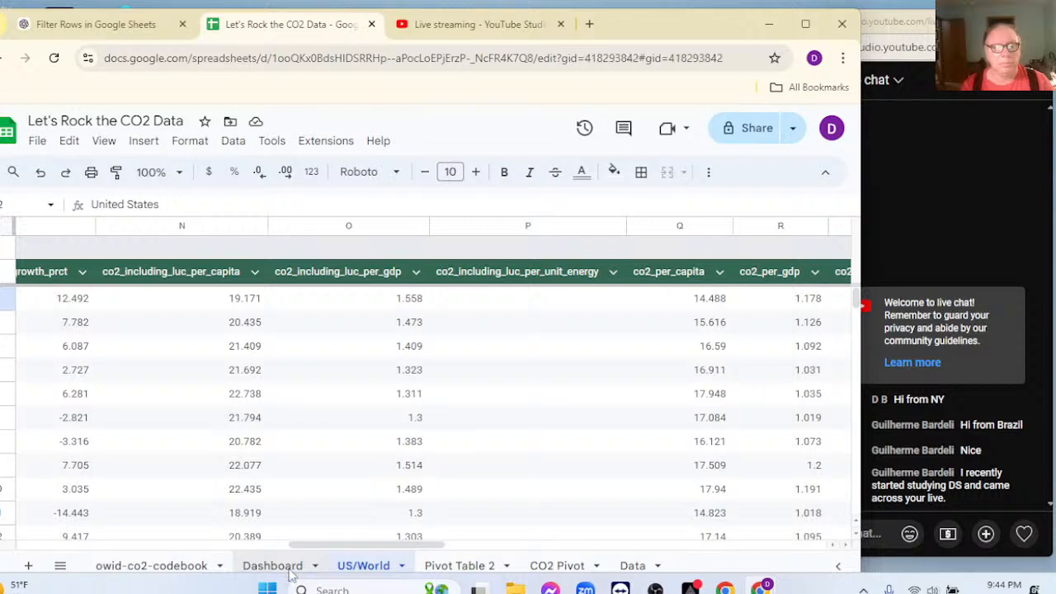
click(554, 568)
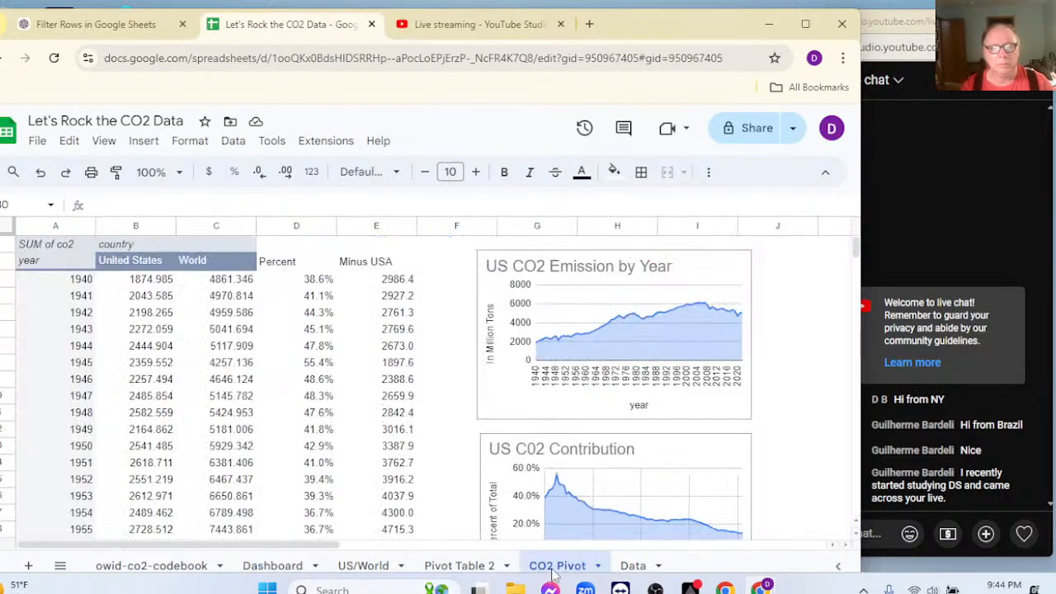
click(484, 566)
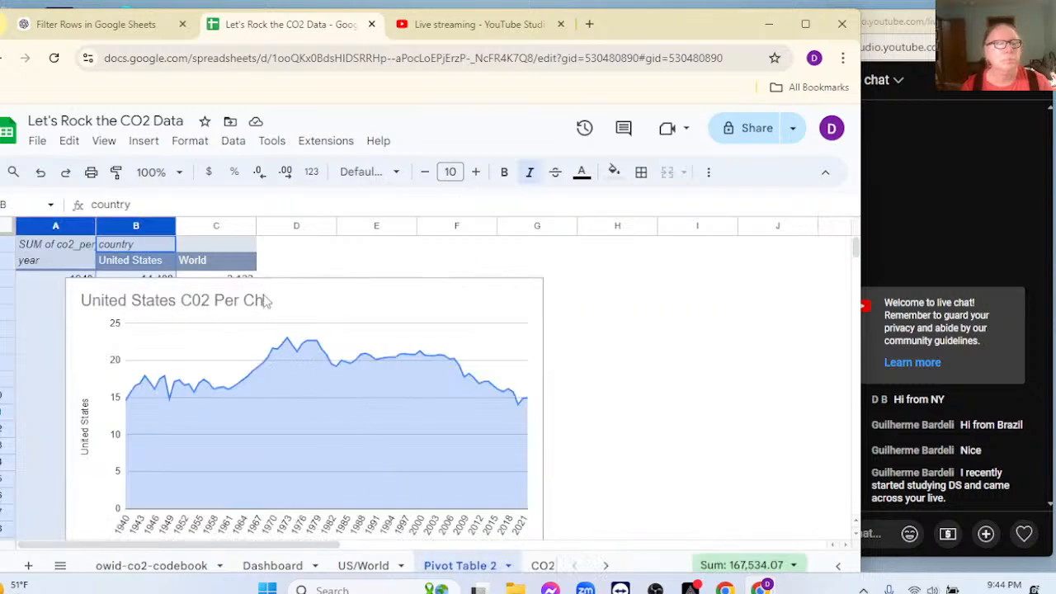
Change the chart title to "United States C02 Per Captia" and check the spelling suggestions for its last word
double_click(264, 301)
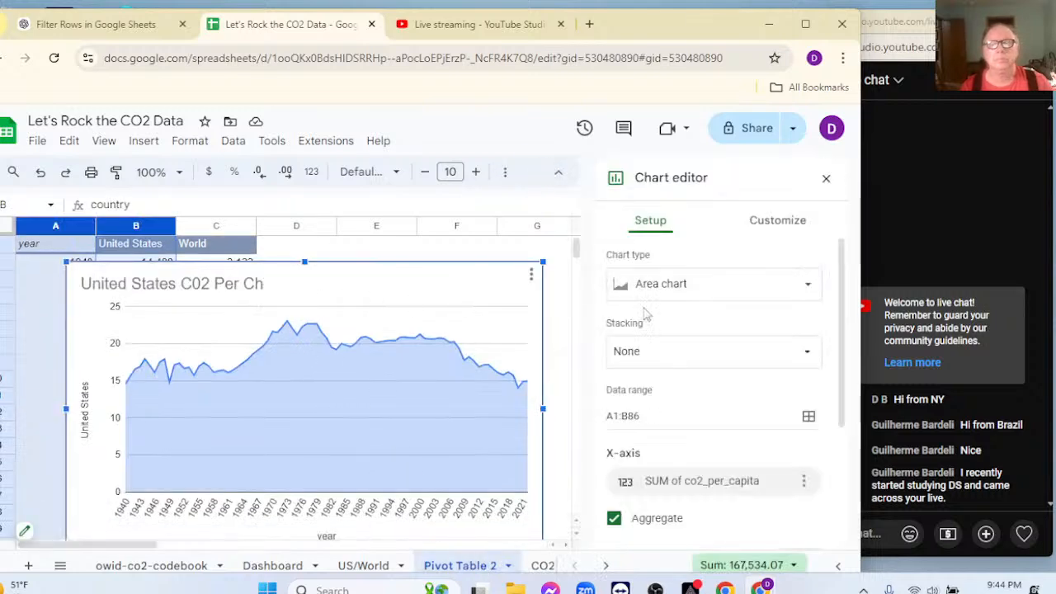
click(766, 224)
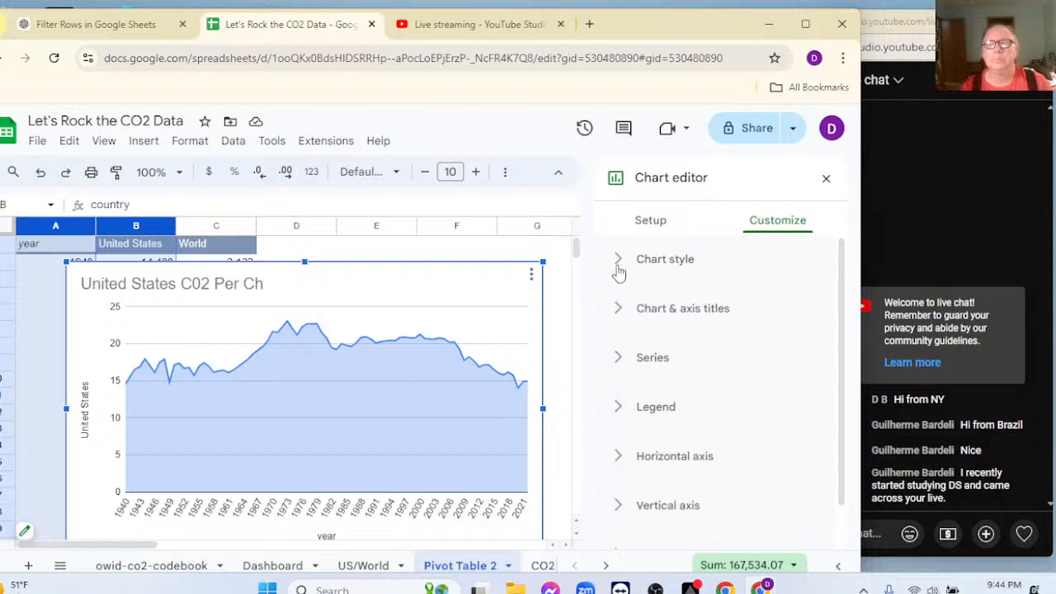
click(618, 313)
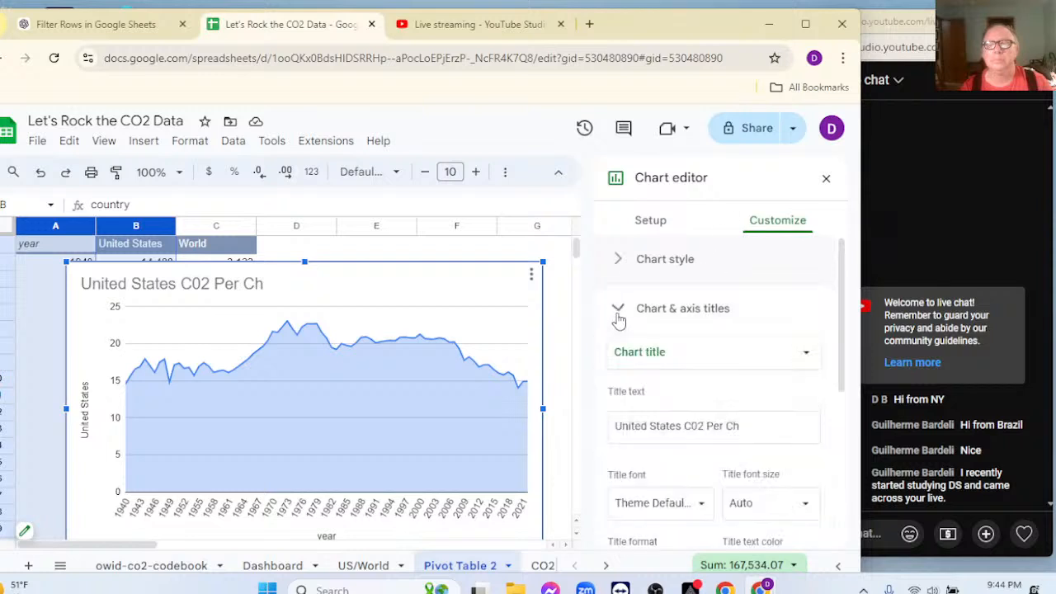
click(752, 428)
key(BackSpace)
text(apita)
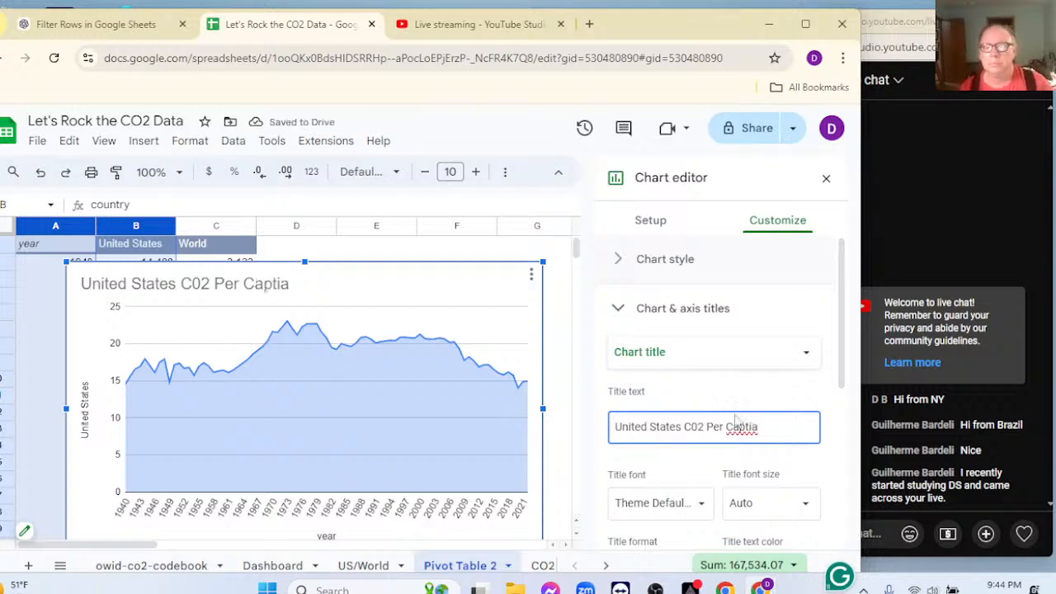
right_click(739, 427)
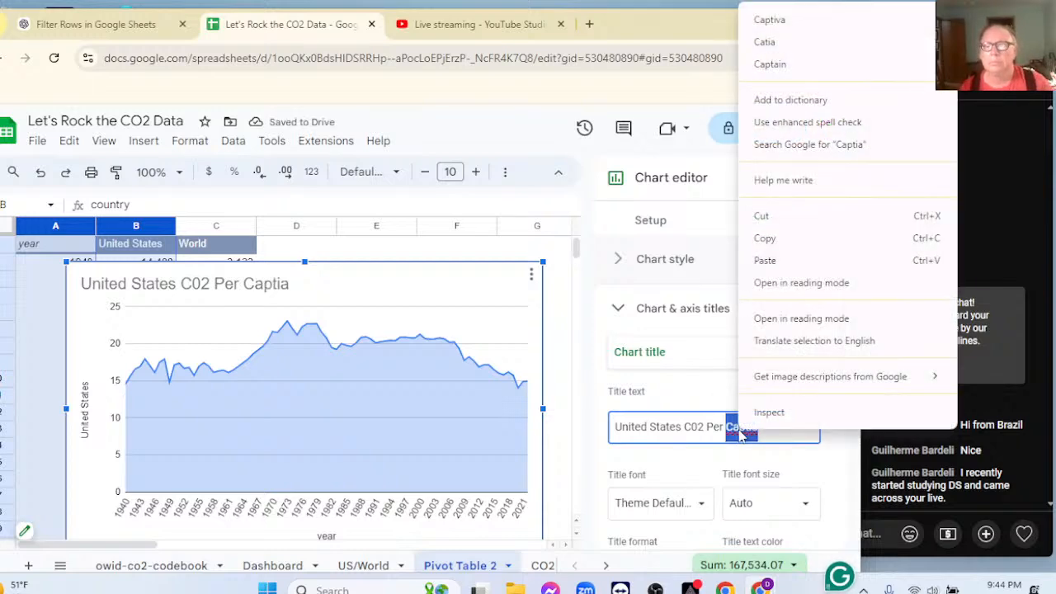
click(668, 30)
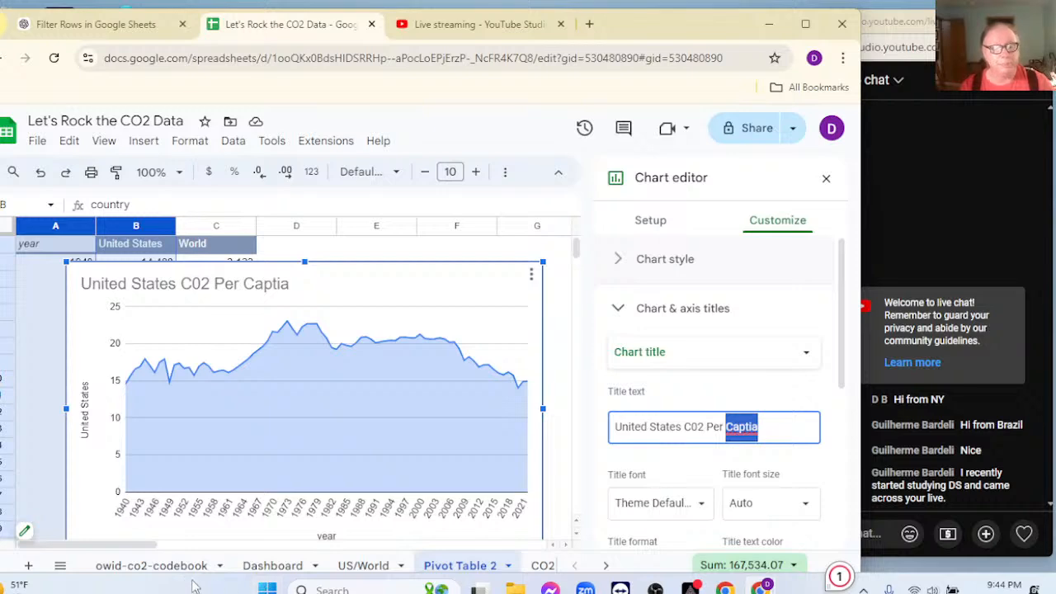
Compare the column descriptions on the owid-co2-codebook sheet with the charts on CO2 Pivot, and return to Pivot Table 2
click(161, 567)
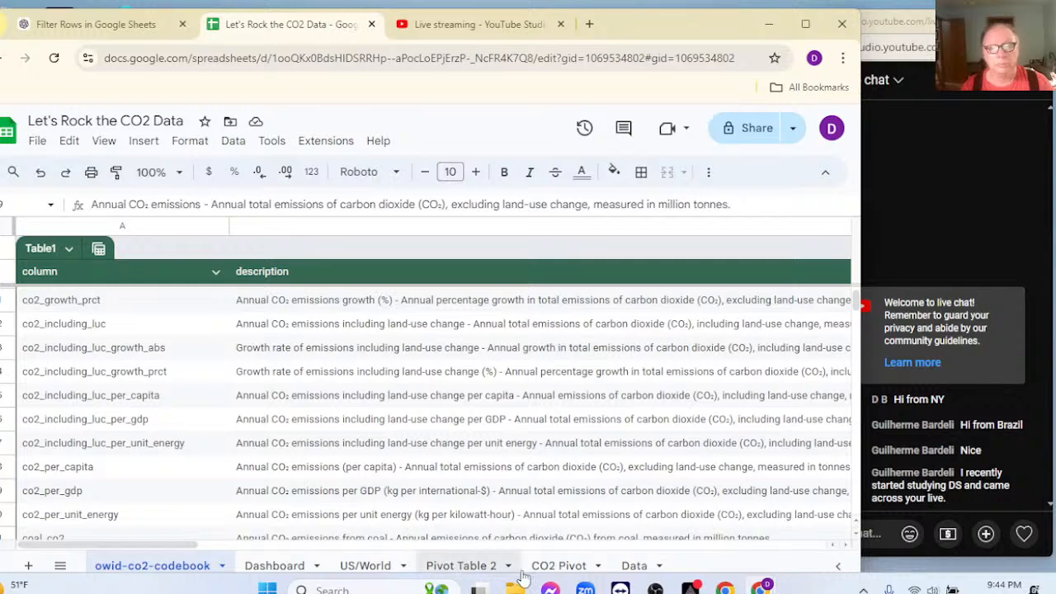
click(551, 566)
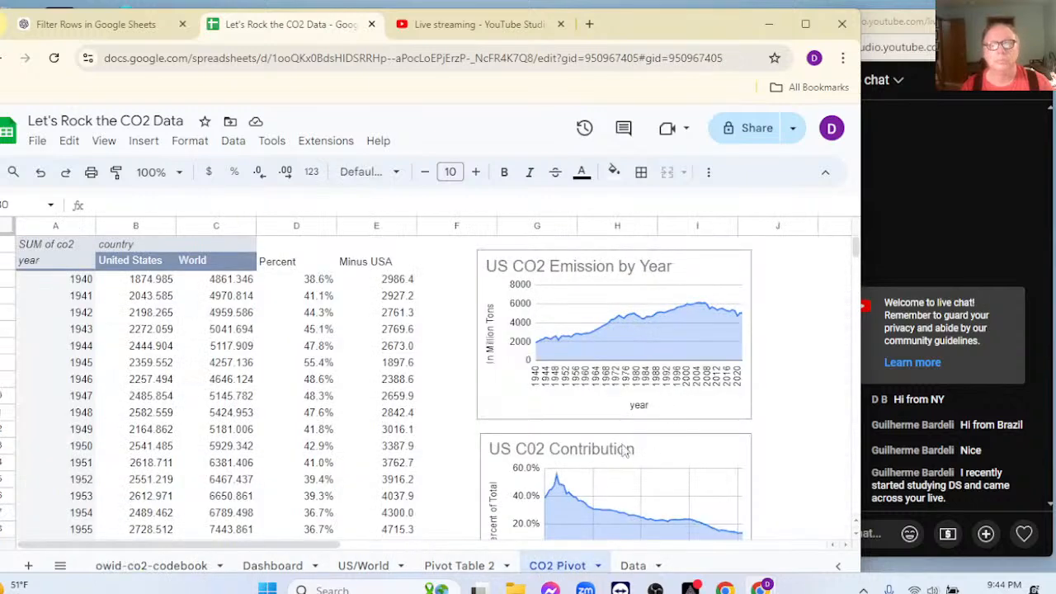
click(460, 565)
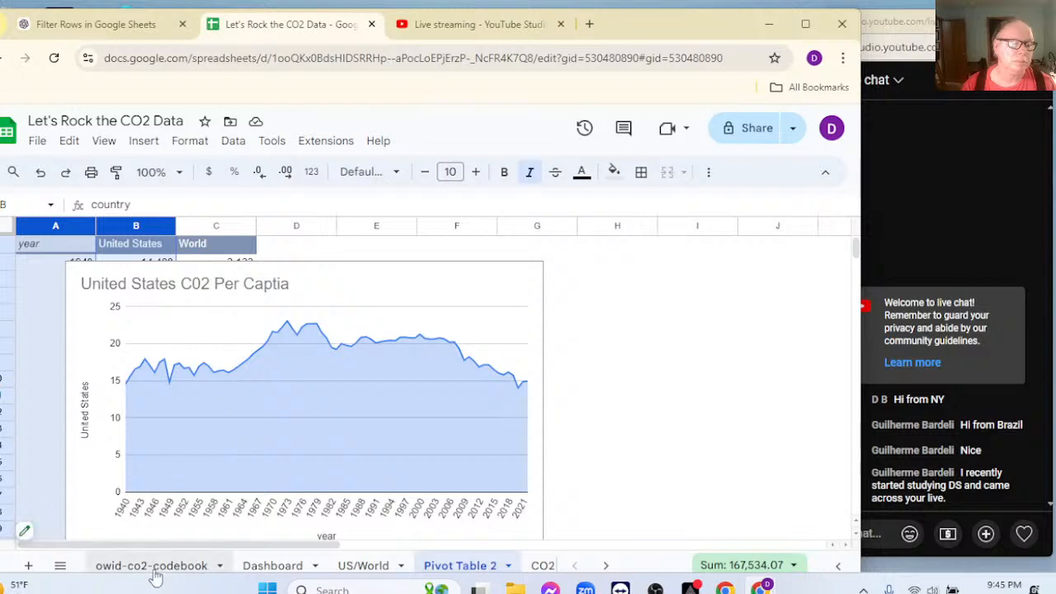
click(155, 567)
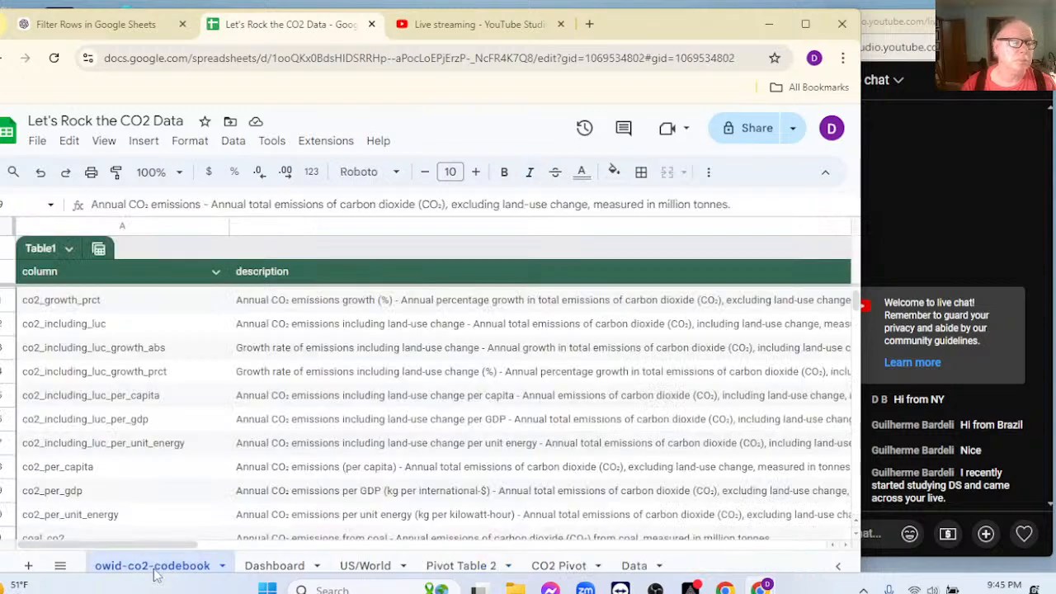
click(553, 567)
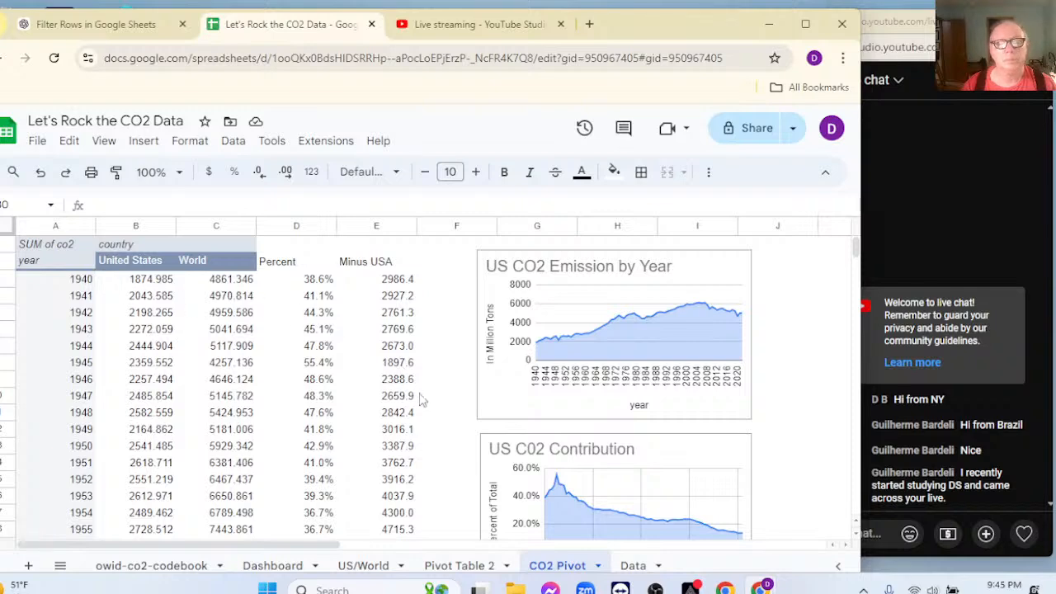
click(458, 567)
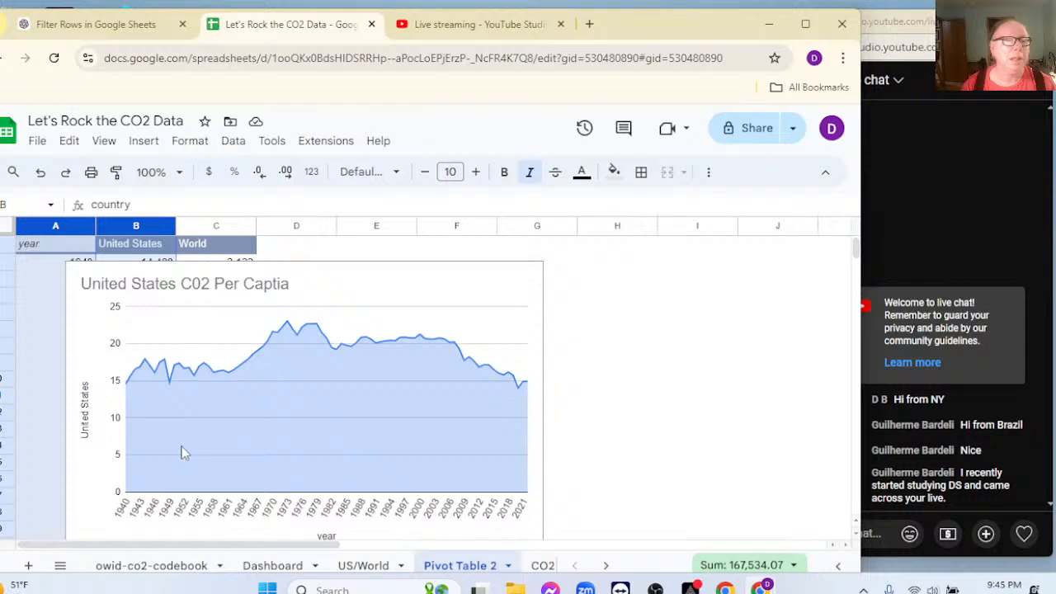
click(165, 567)
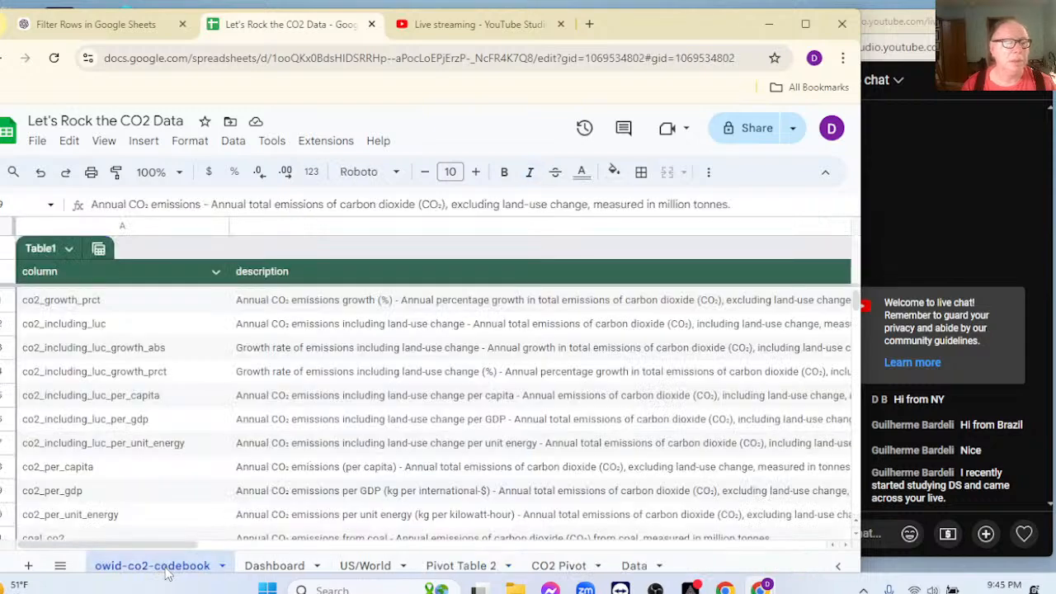
click(460, 566)
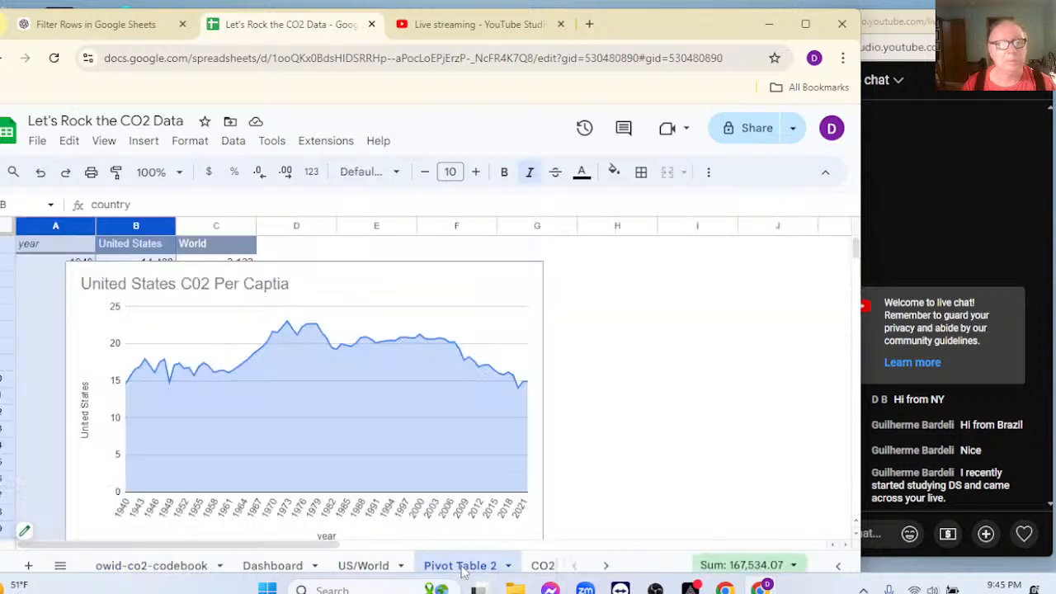
Change the chart title to "United States C02 Per Capitia" and check the spelling suggestions for its last word
double_click(280, 292)
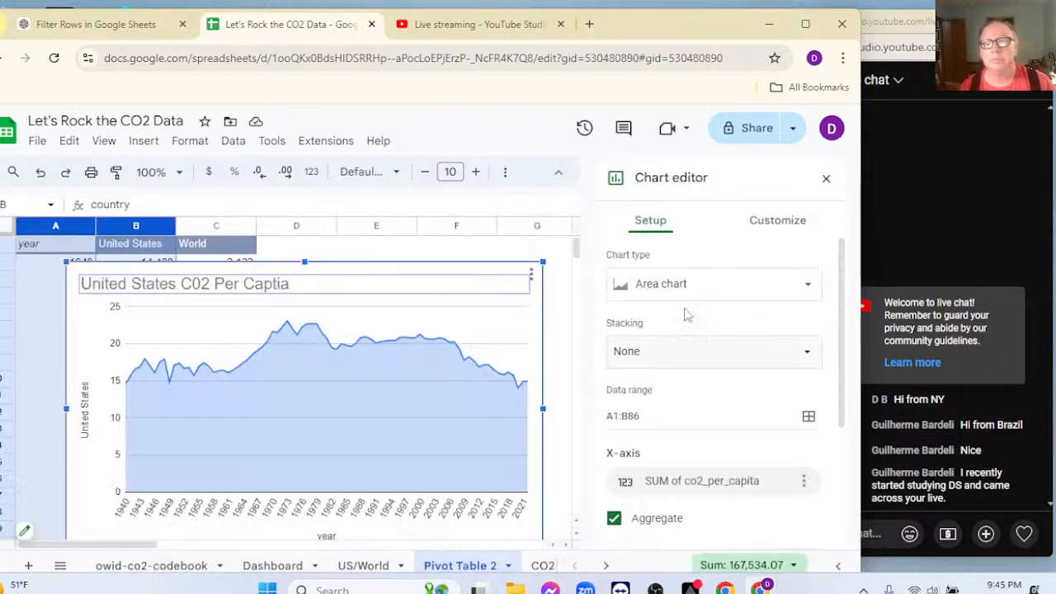
click(767, 226)
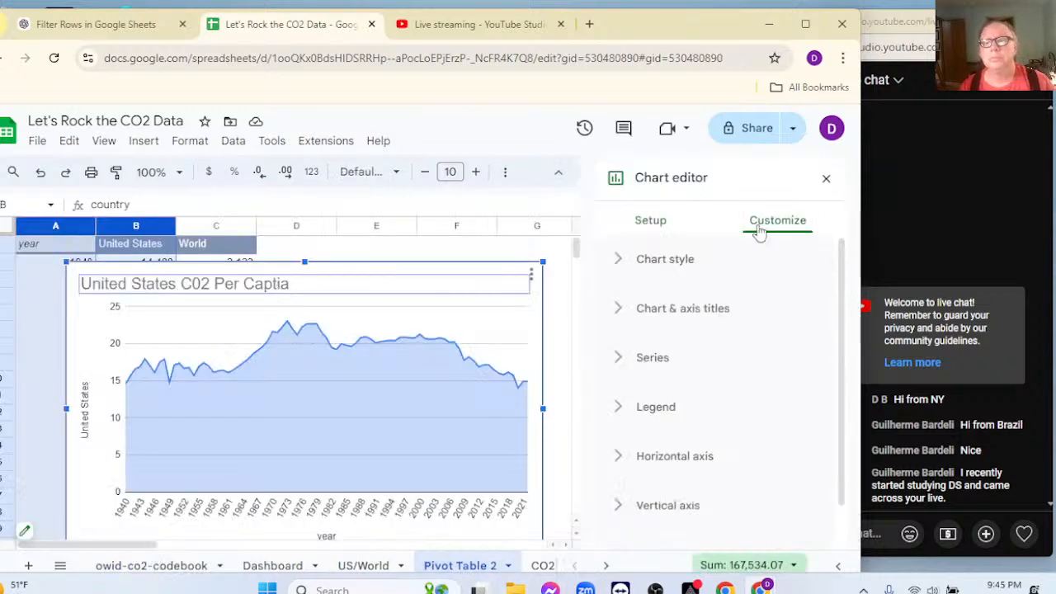
click(618, 311)
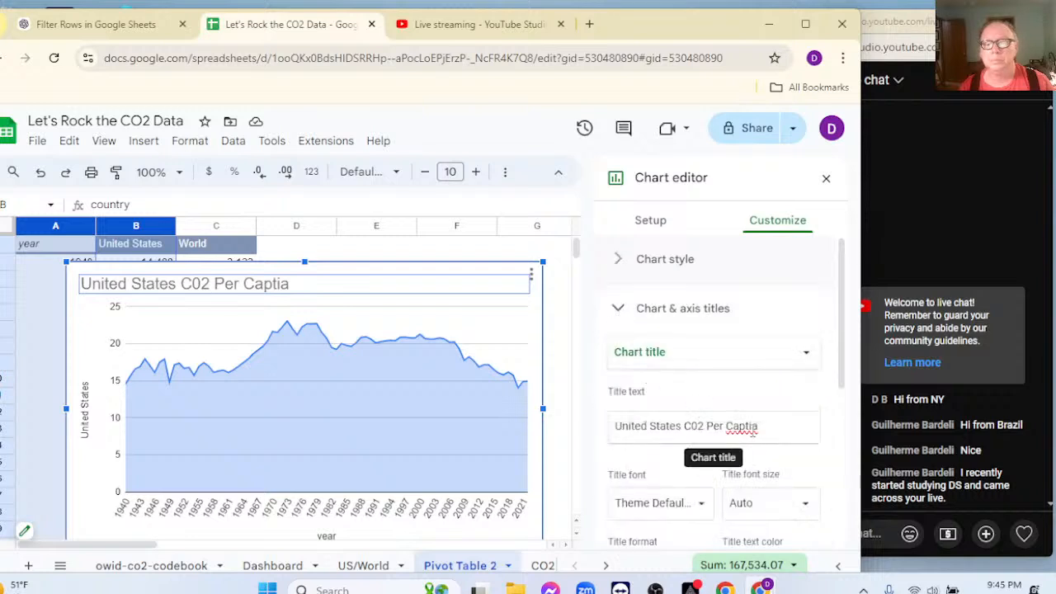
click(745, 426)
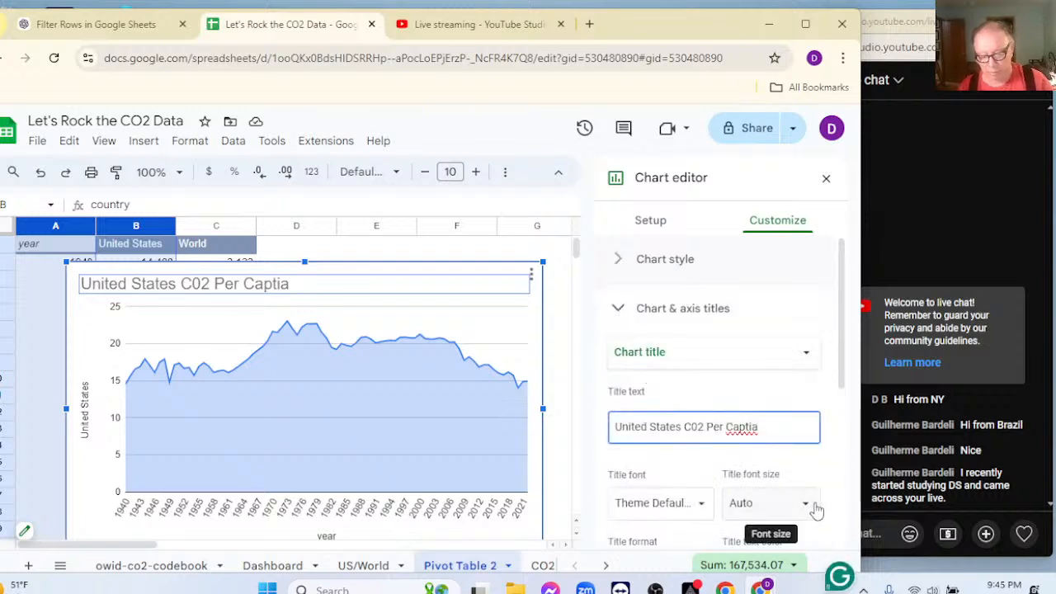
text(i)
scroll(815, 509, down, 1)
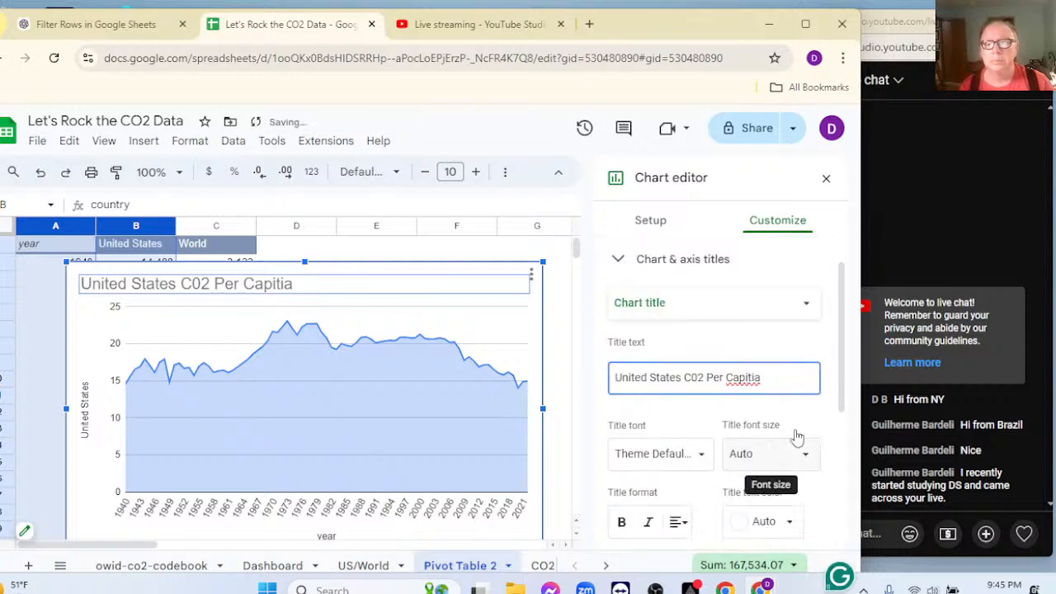
right_click(744, 379)
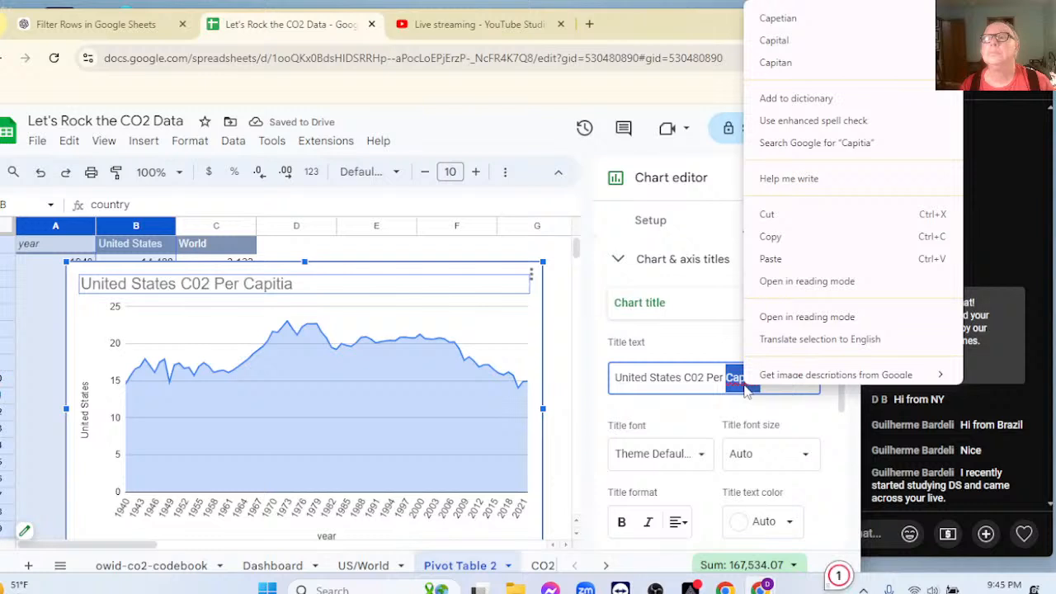
click(808, 423)
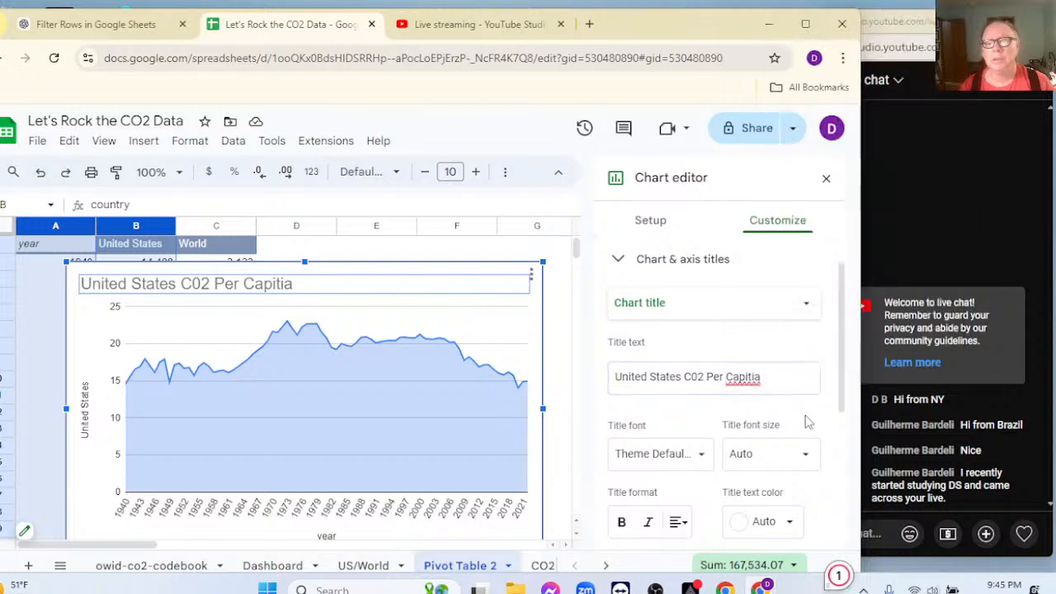
Set the per-capita chart's vertical axis title to "Tons Per Persons" and close the chart editor
click(660, 312)
click(673, 378)
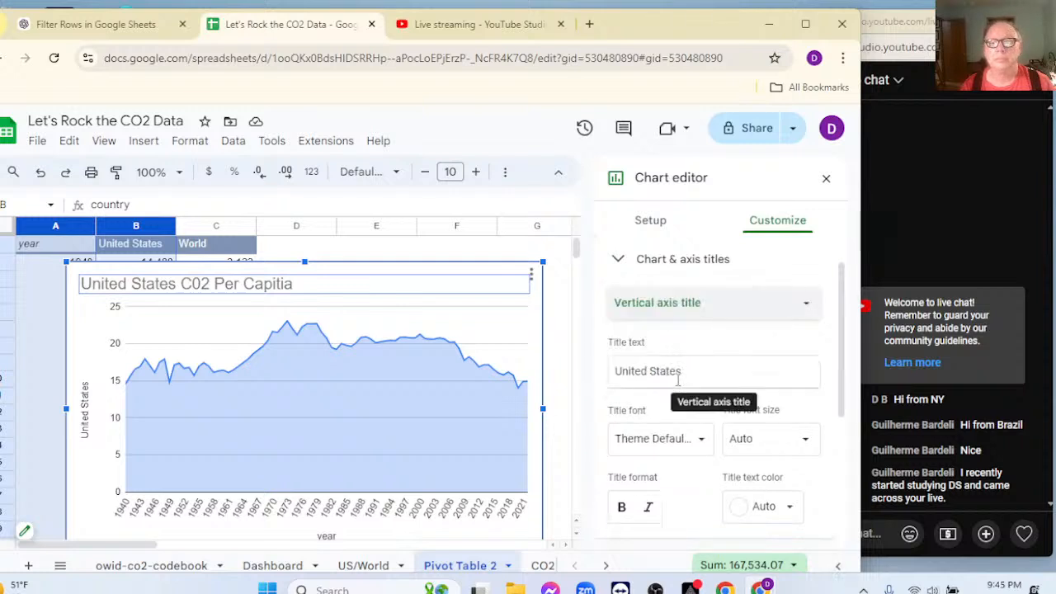
drag(684, 379, 537, 387)
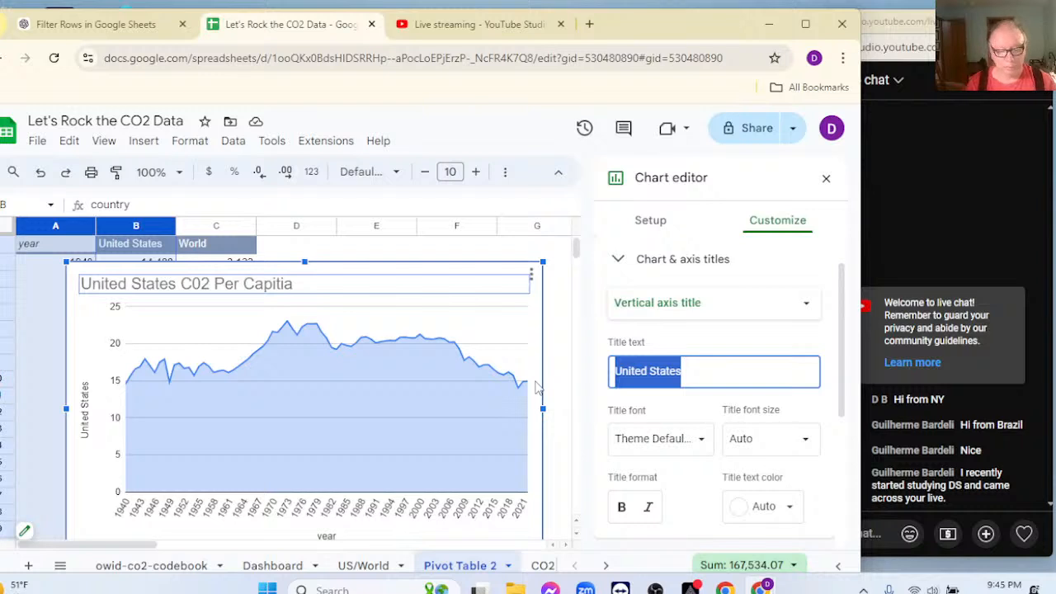
text(Tons Per)
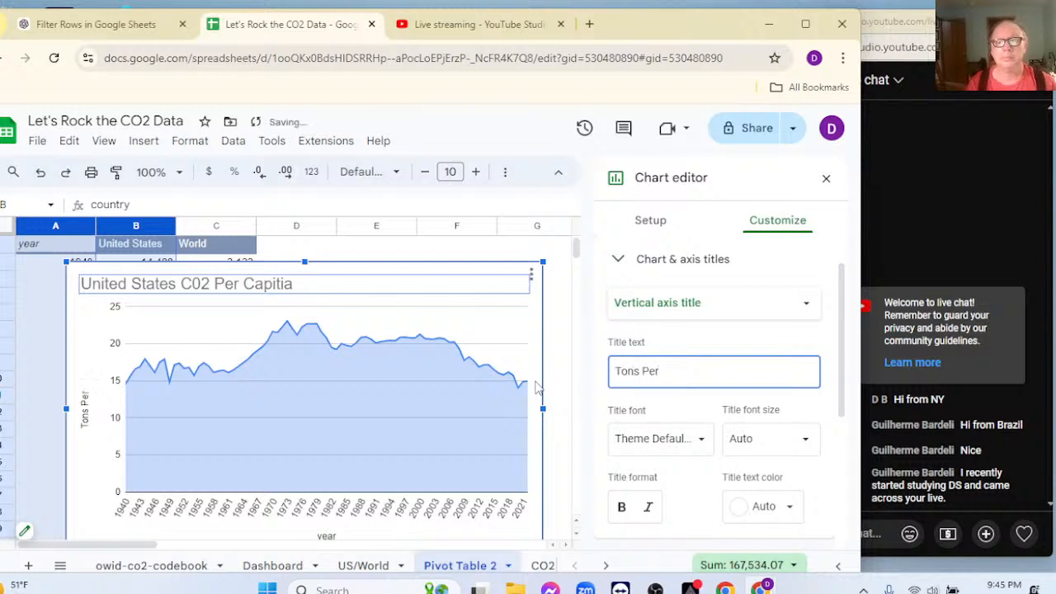
text( Person)
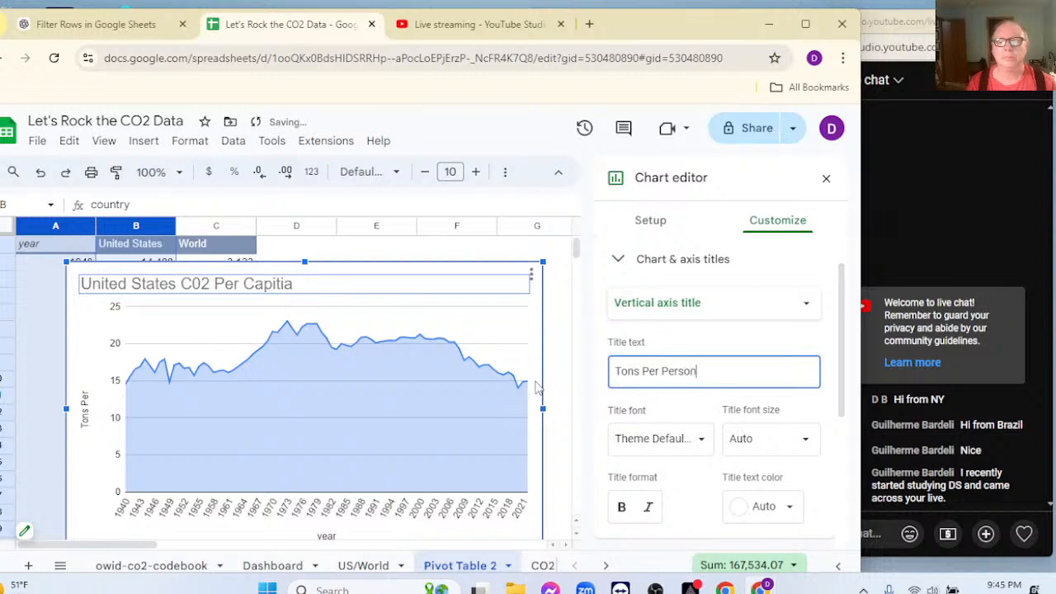
text(s)
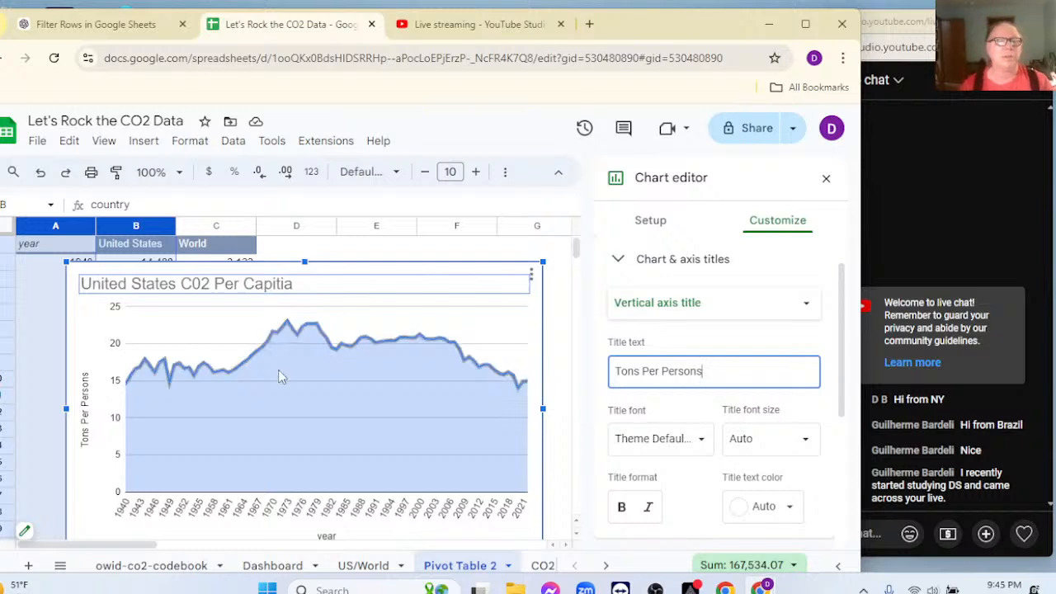
click(594, 442)
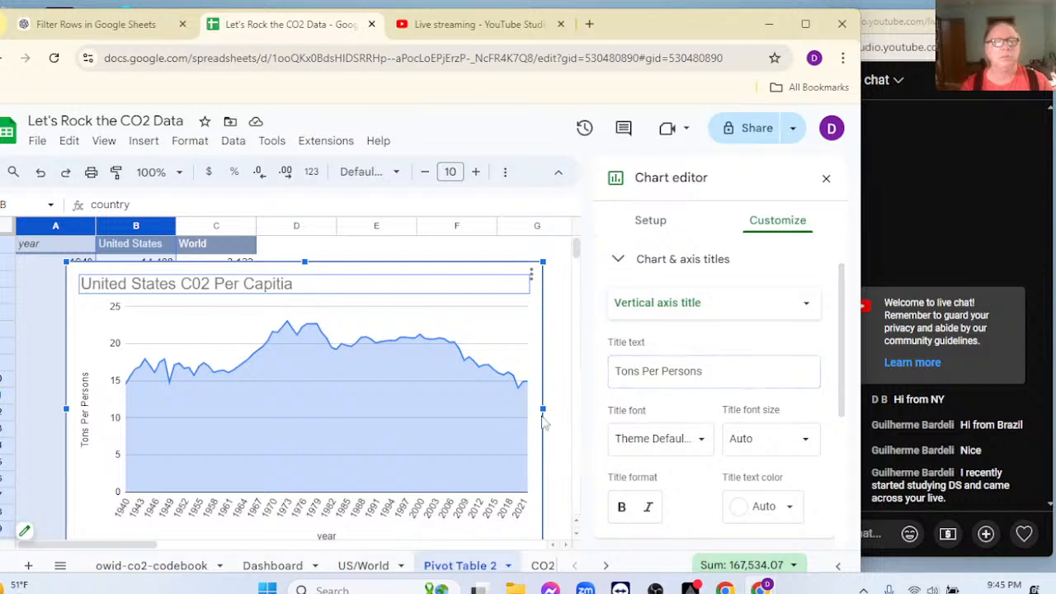
click(216, 339)
click(348, 284)
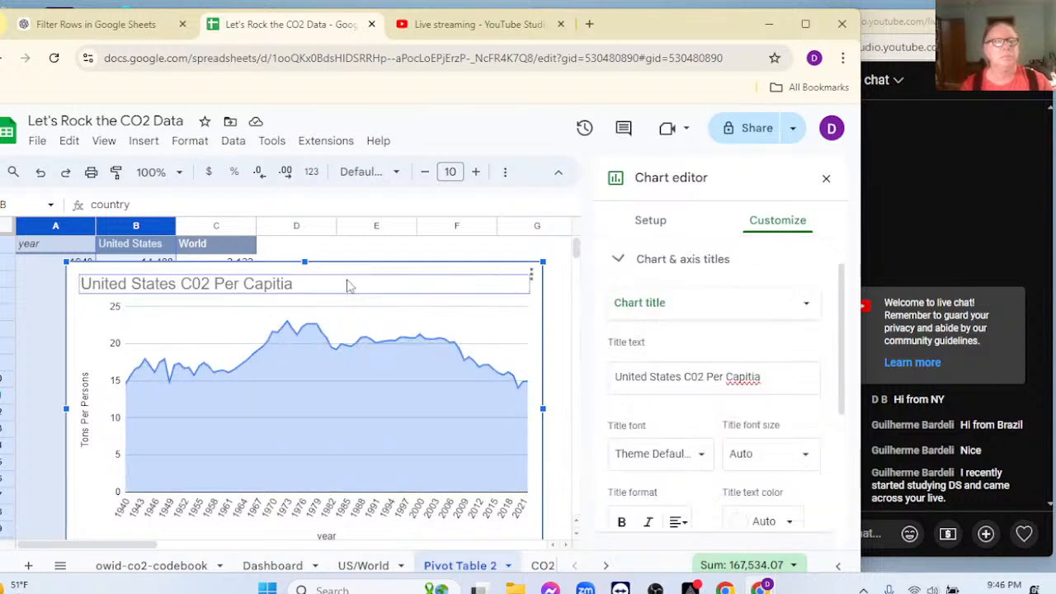
click(826, 178)
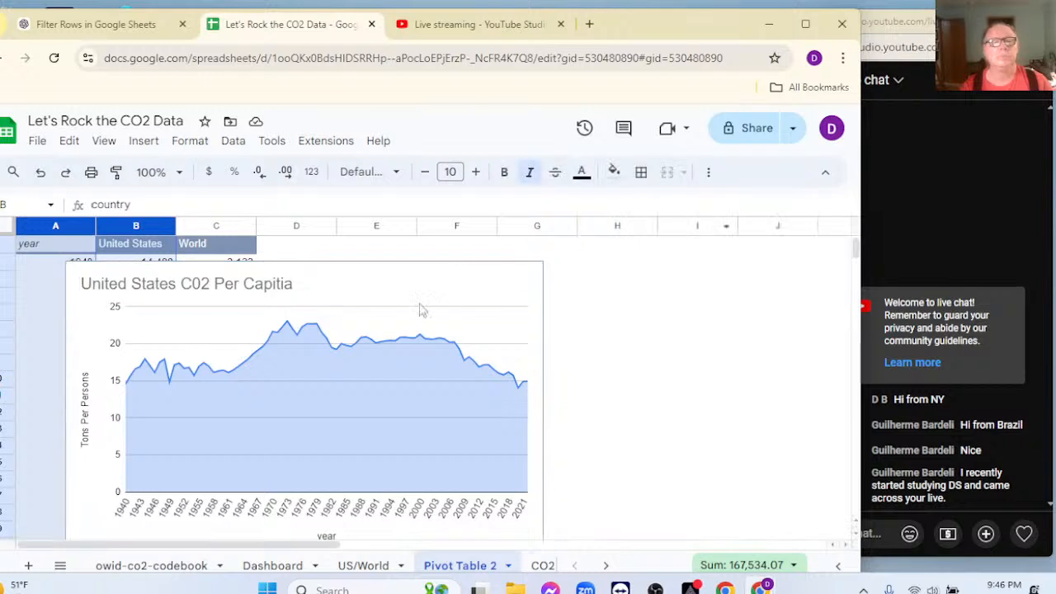
Copy the United States C02 Per Capitia chart onto the Dashboard sheet, below the Worldwide CO2 Emissions chart
click(423, 288)
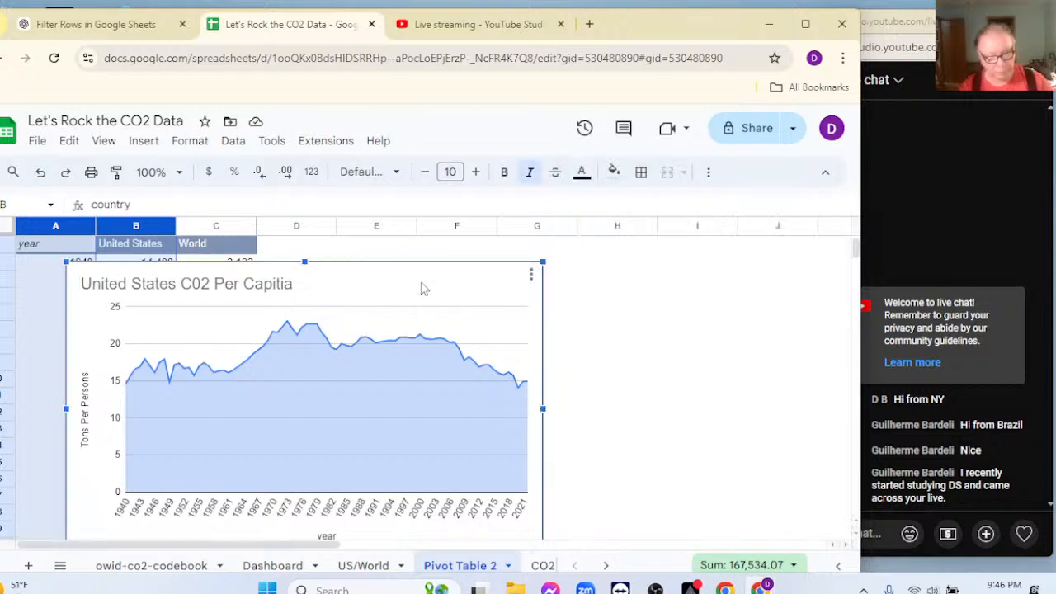
click(268, 566)
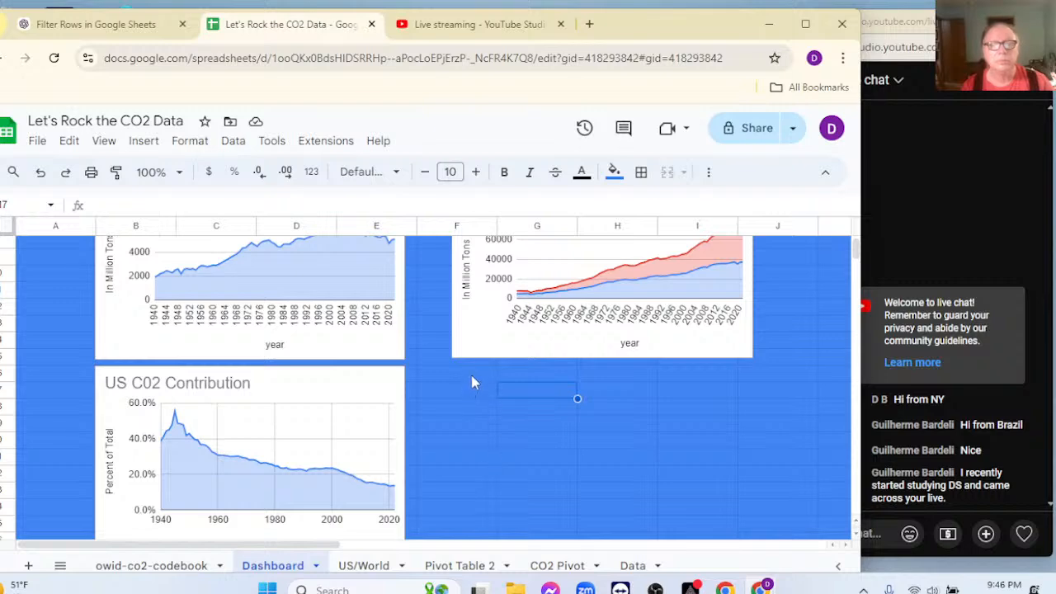
click(473, 382)
scroll(470, 388, down, 2)
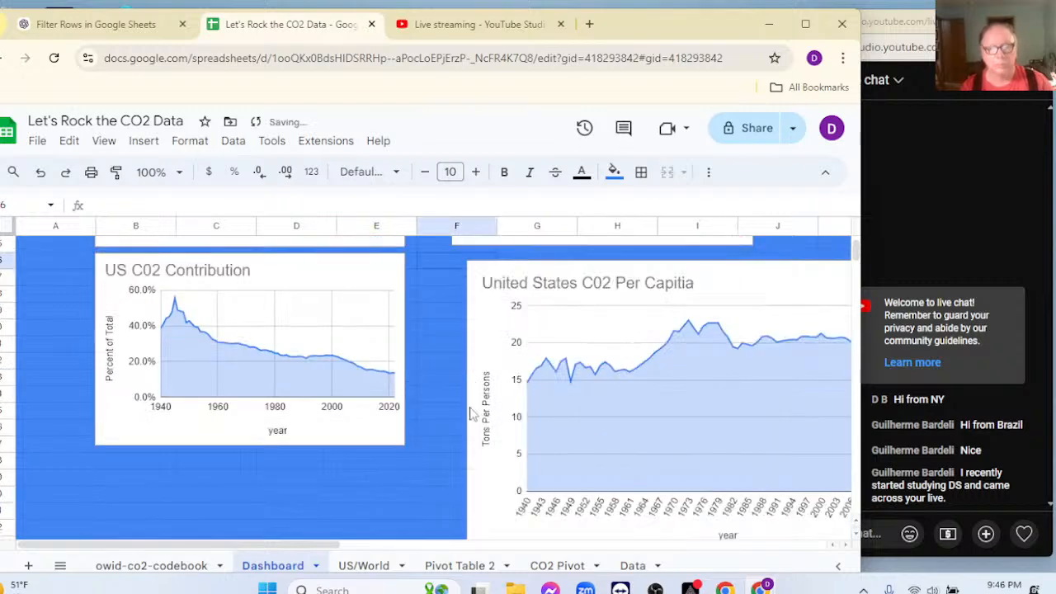
Shrink the pasted per-capita chart on the Dashboard until its bottom edge roughly lines up with the US C02 Contribution chart
scroll(529, 460, down, 3)
click(497, 382)
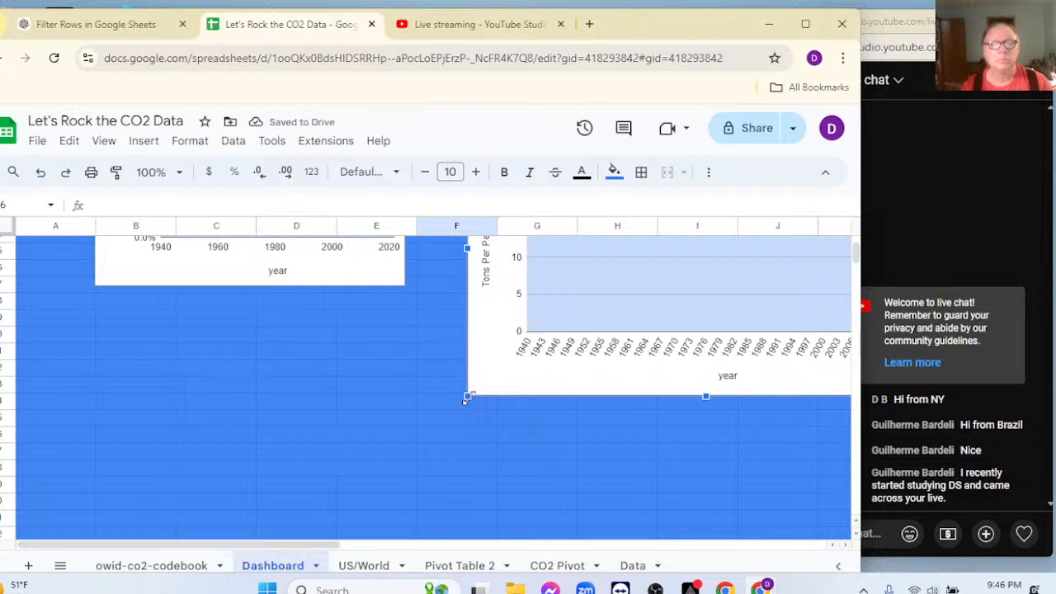
drag(468, 396, 529, 355)
scroll(551, 334, up, 4)
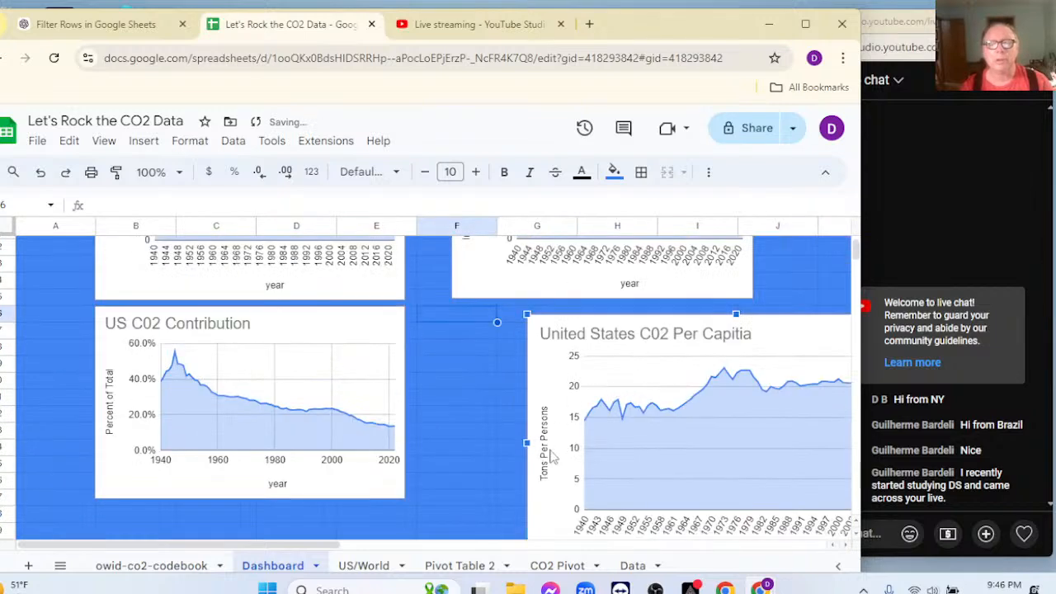
drag(569, 324, 494, 317)
scroll(551, 388, down, 1)
scroll(551, 389, down, 1)
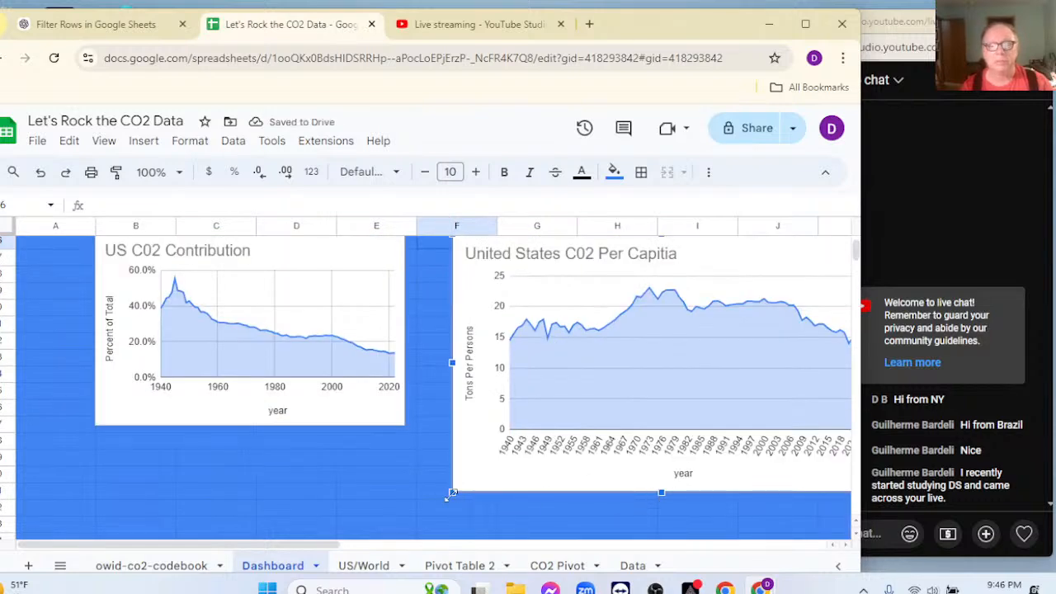
drag(453, 493, 494, 465)
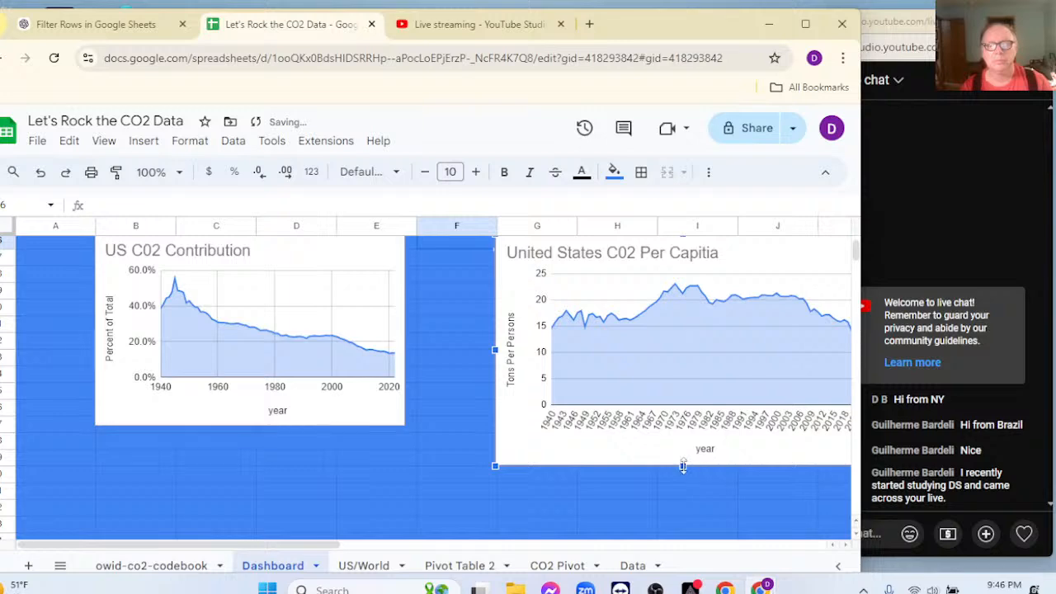
drag(683, 467, 673, 422)
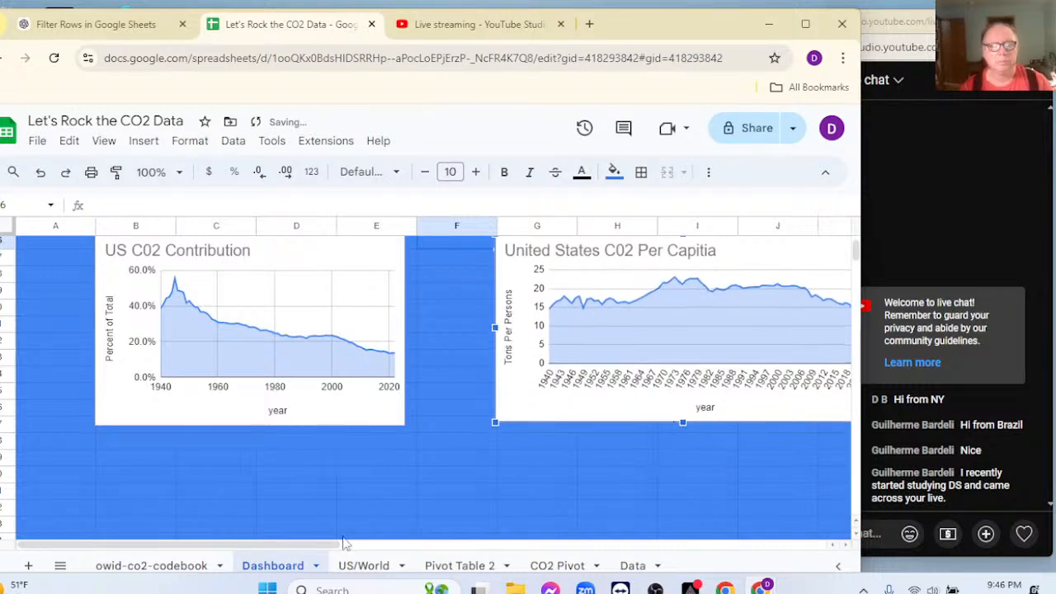
Align the per-capita chart under Worldwide CO2 Emissions and narrow it to about that chart's width
drag(345, 543, 419, 542)
scroll(563, 489, up, 3)
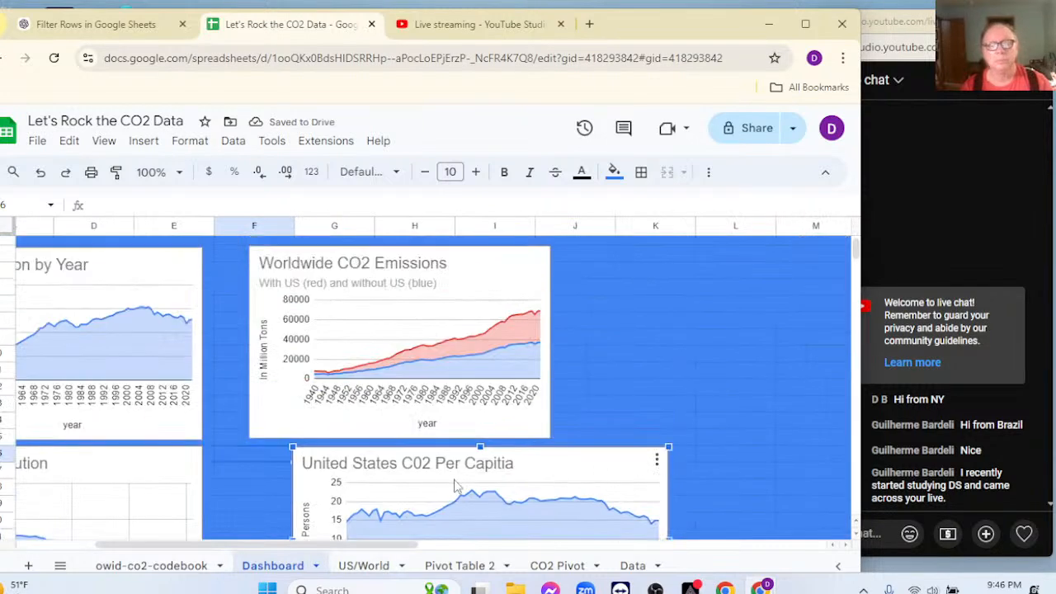
drag(392, 456, 345, 464)
scroll(660, 441, down, 1)
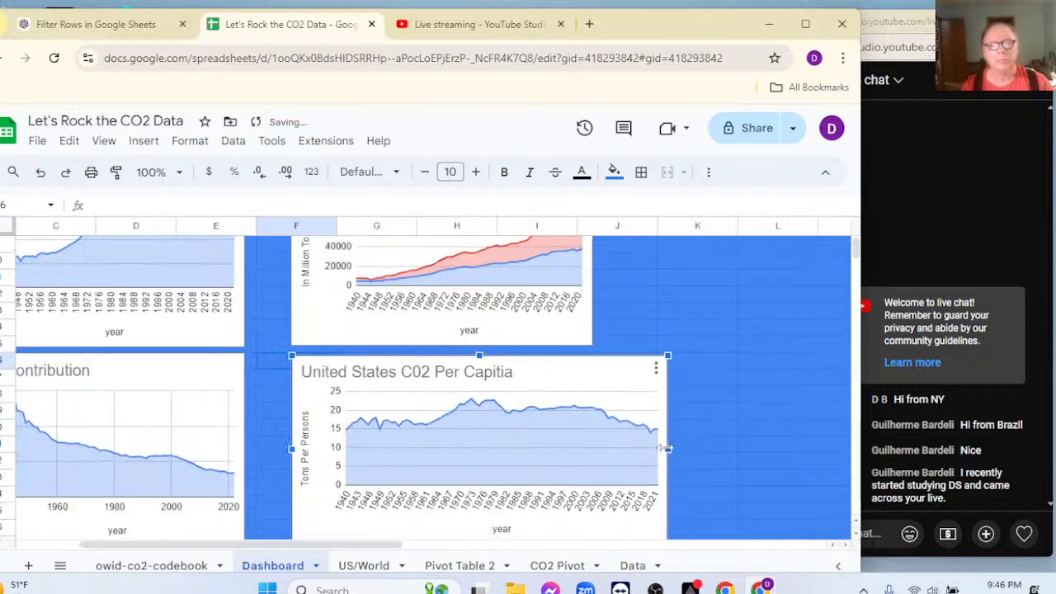
scroll(664, 447, left, 3)
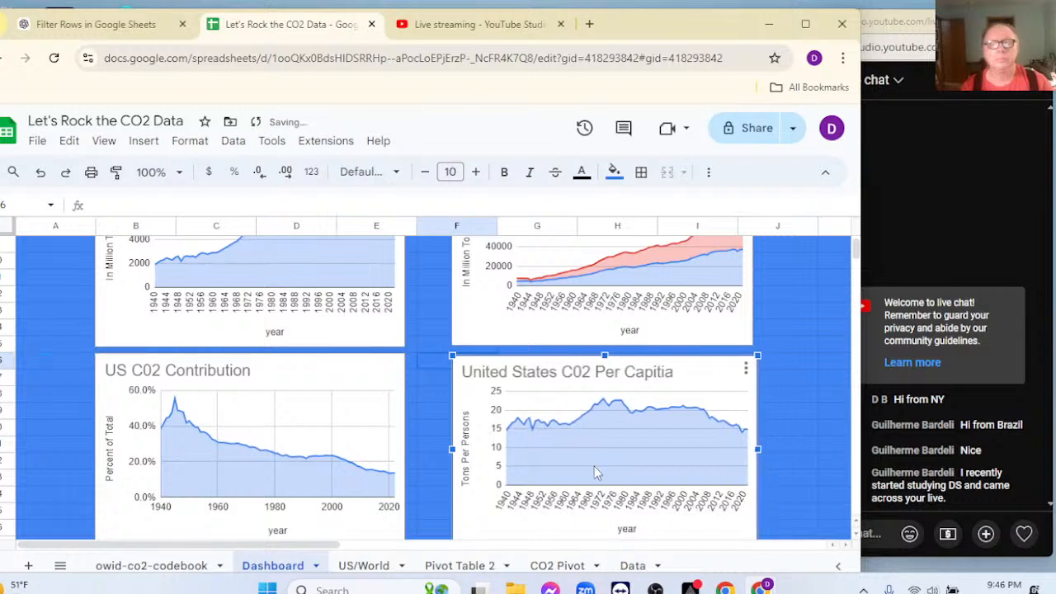
click(783, 429)
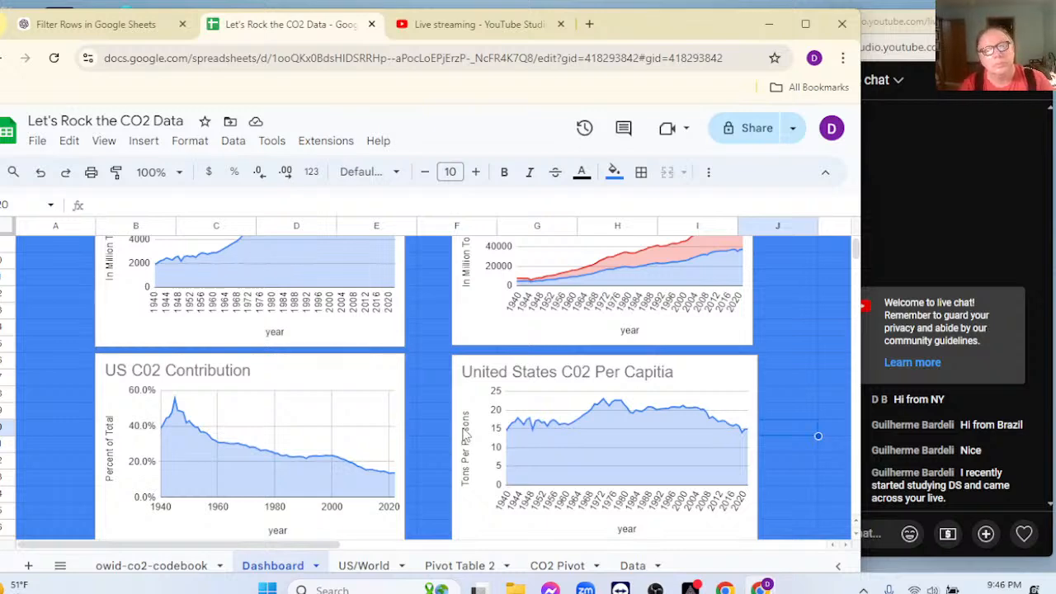
Shorten the US C02 Contribution chart slightly so its bottom edge lines up with the per-capita chart
scroll(465, 435, up, 2)
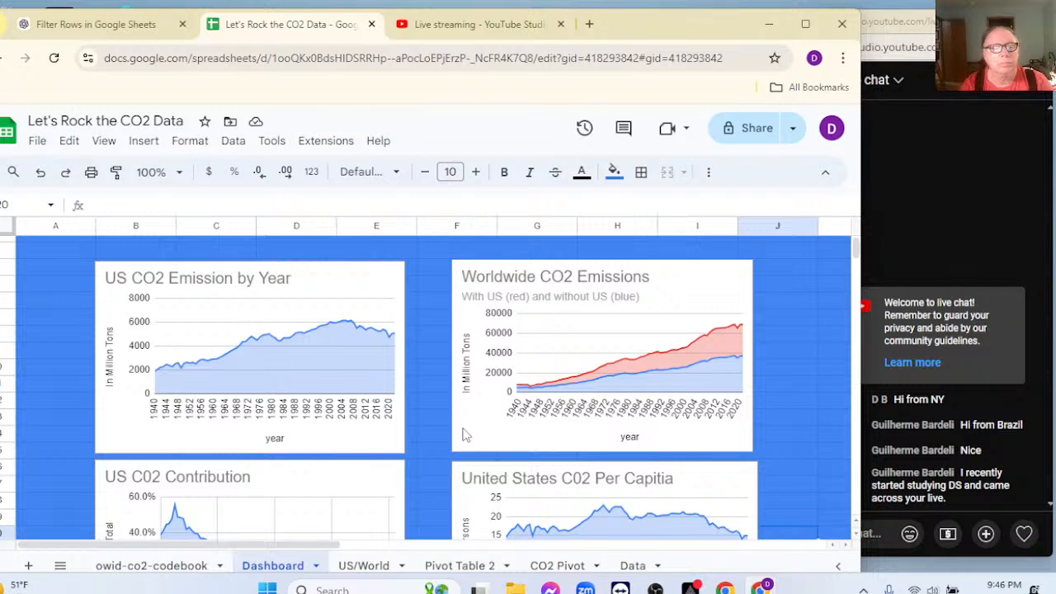
scroll(466, 435, down, 3)
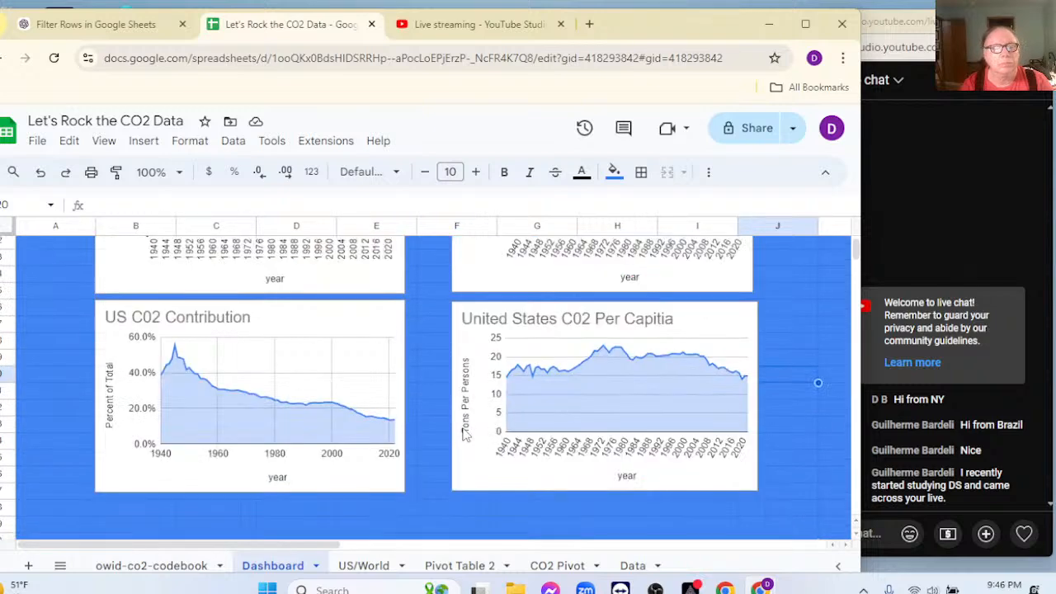
click(325, 480)
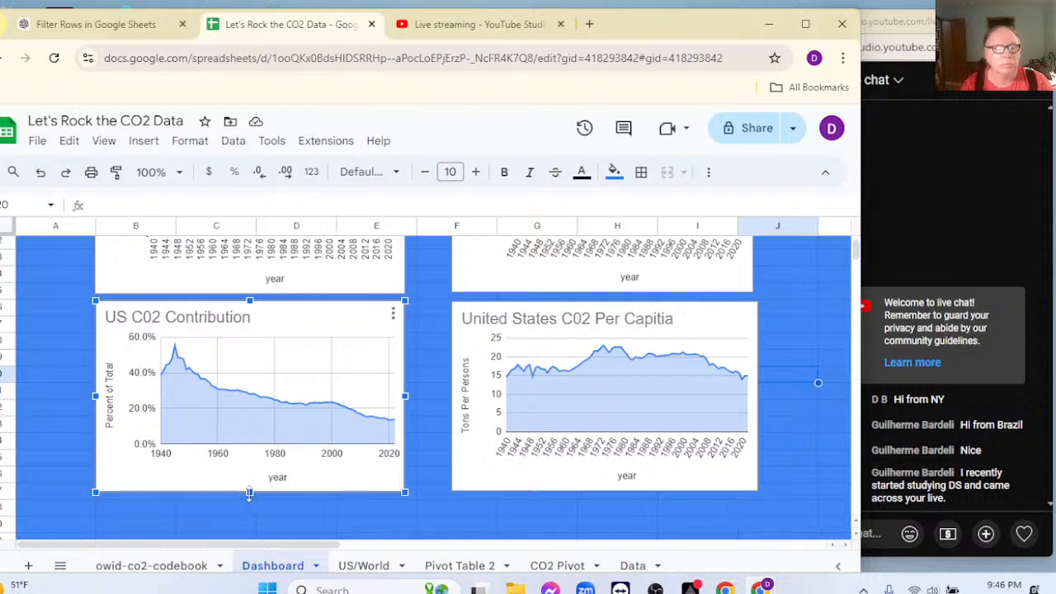
drag(249, 493, 249, 489)
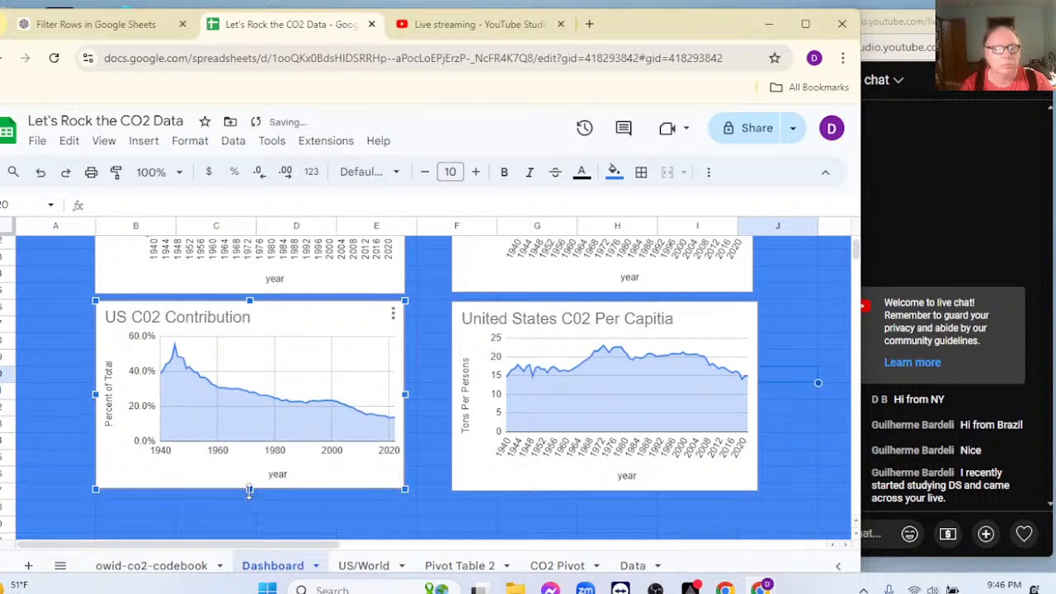
click(330, 522)
click(411, 509)
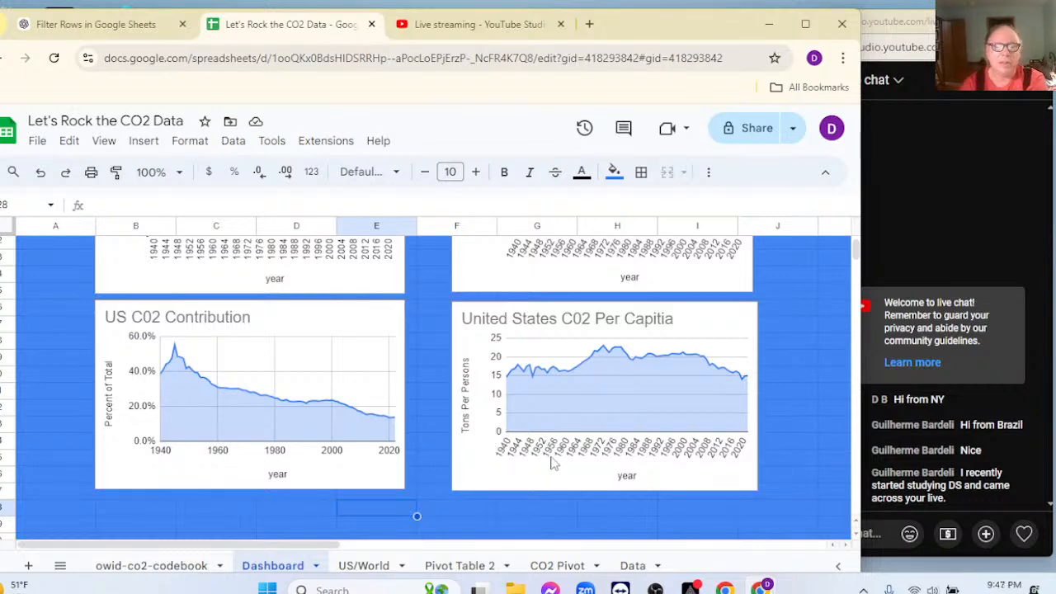
Look over the Dashboard, then shrink the chart on Pivot Table 2 and place it beside the data, clear of columns A to C
scroll(520, 415, up, 2)
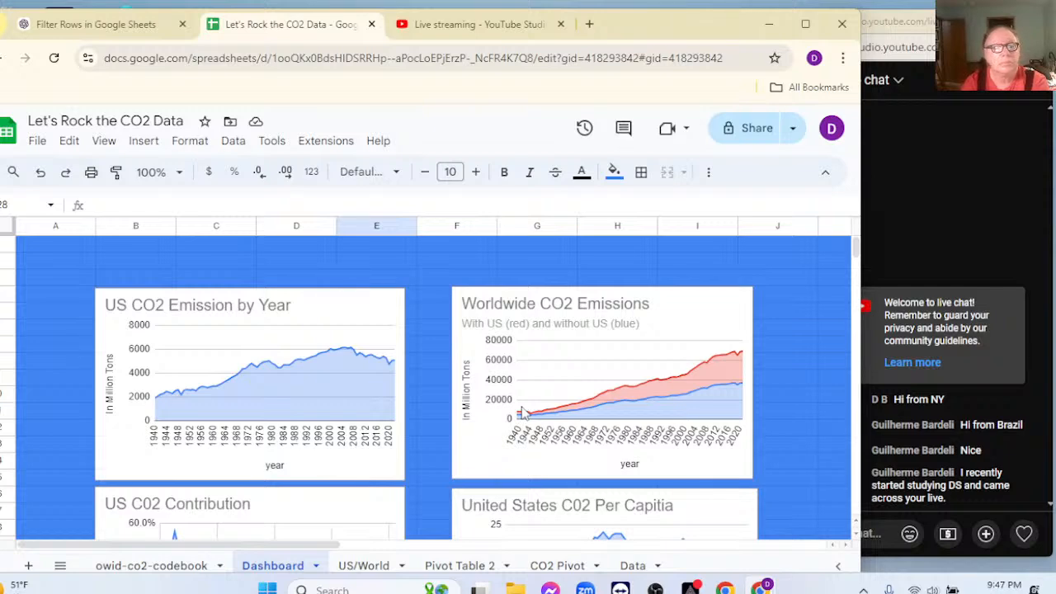
scroll(422, 395, down, 3)
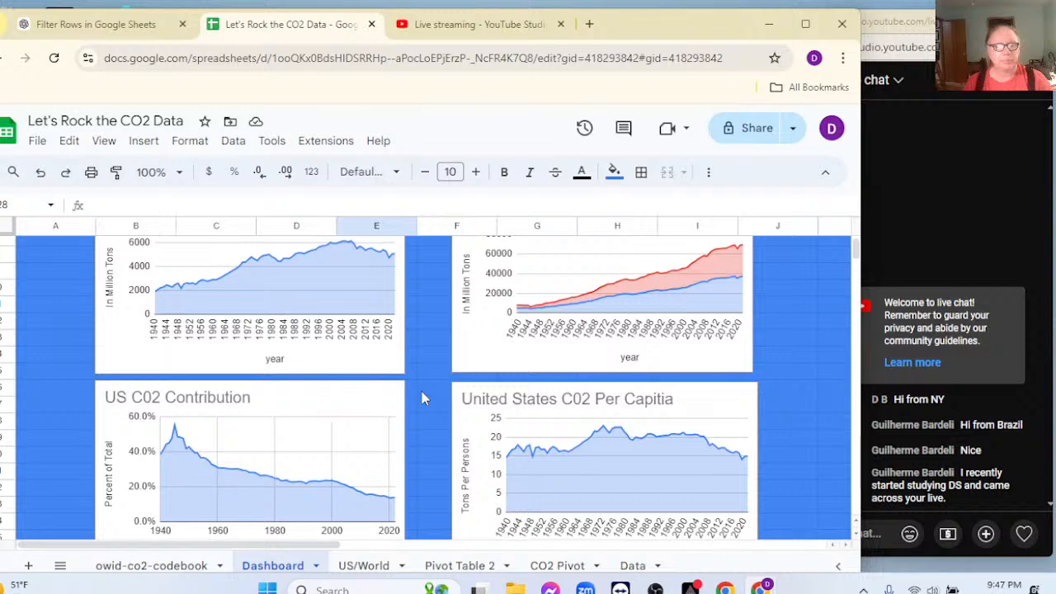
click(451, 568)
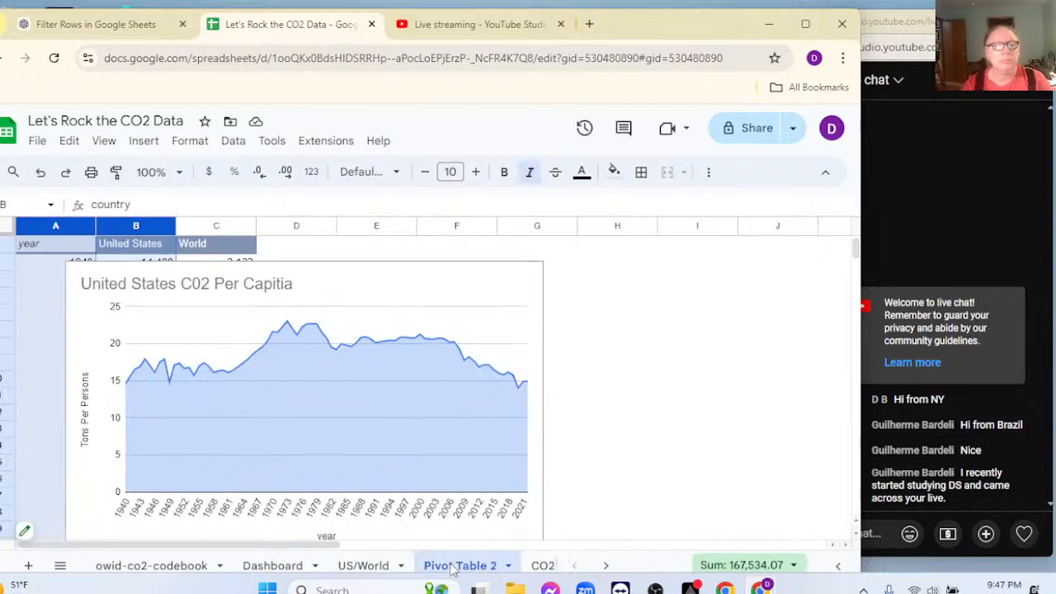
click(381, 292)
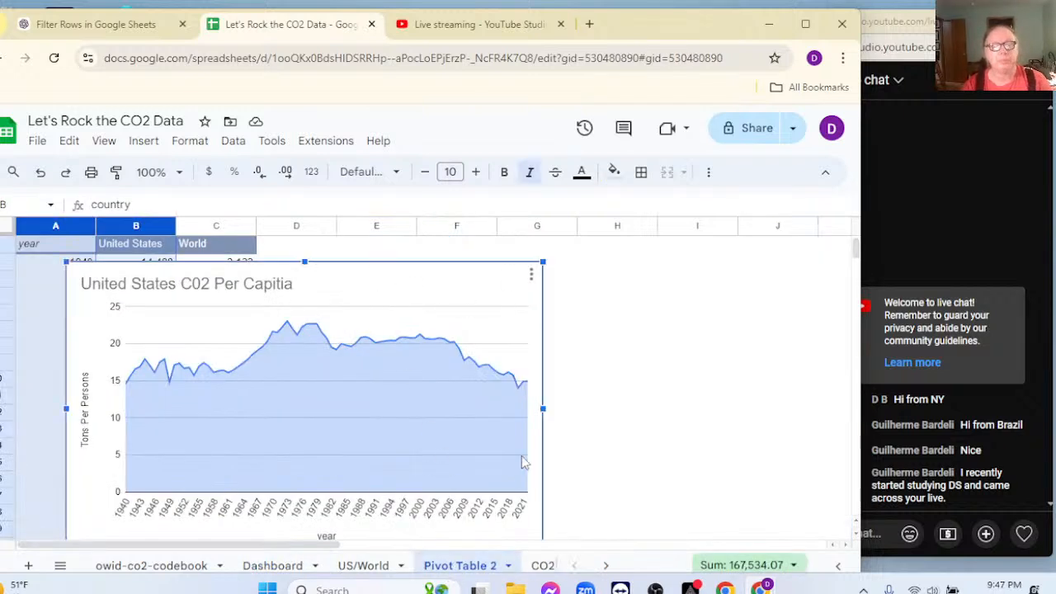
drag(543, 261, 655, 273)
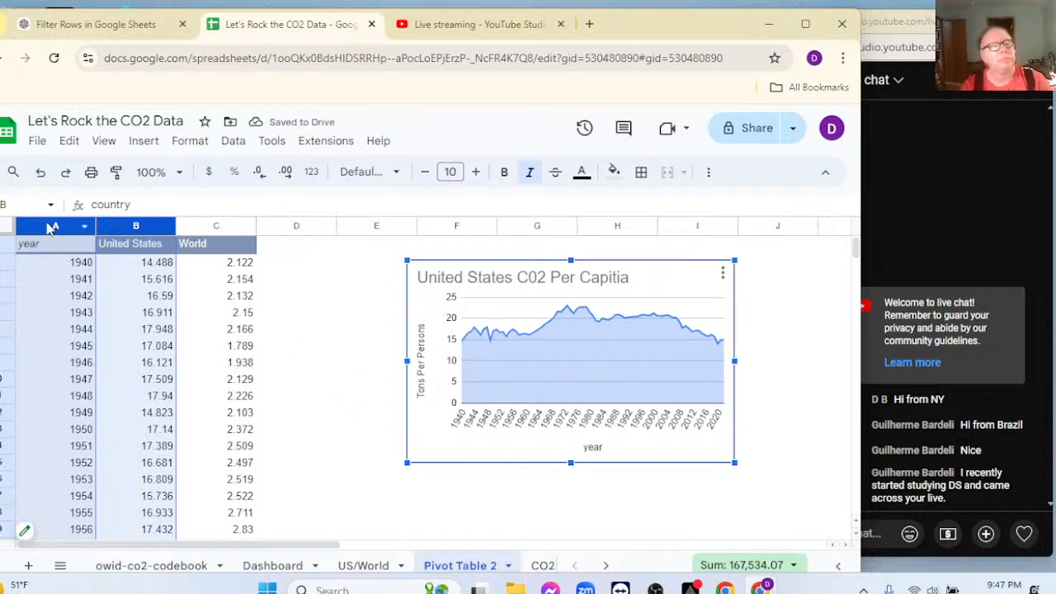
click(52, 227)
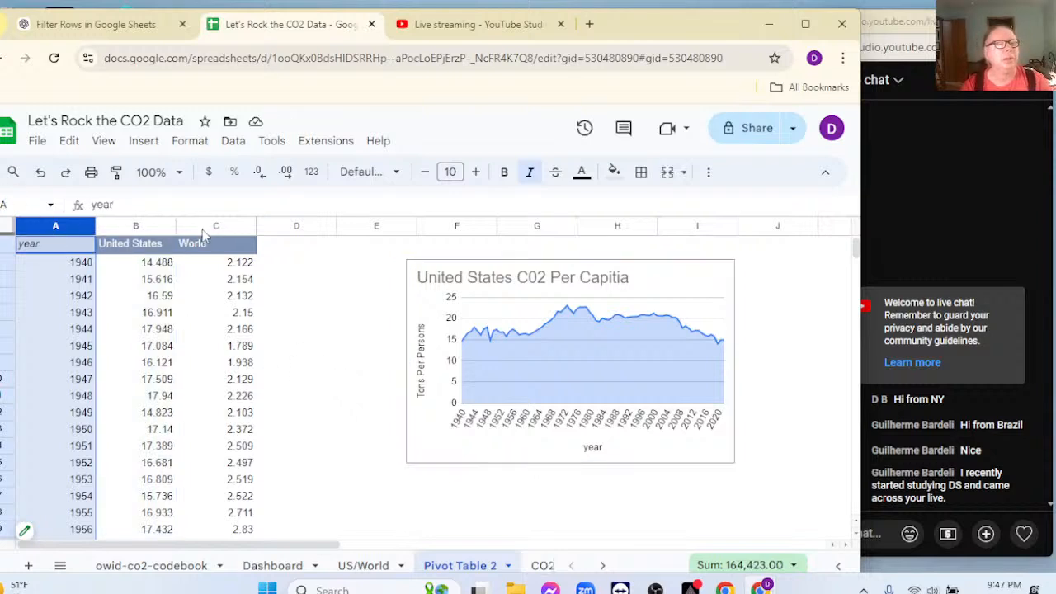
ctrl+click(191, 225)
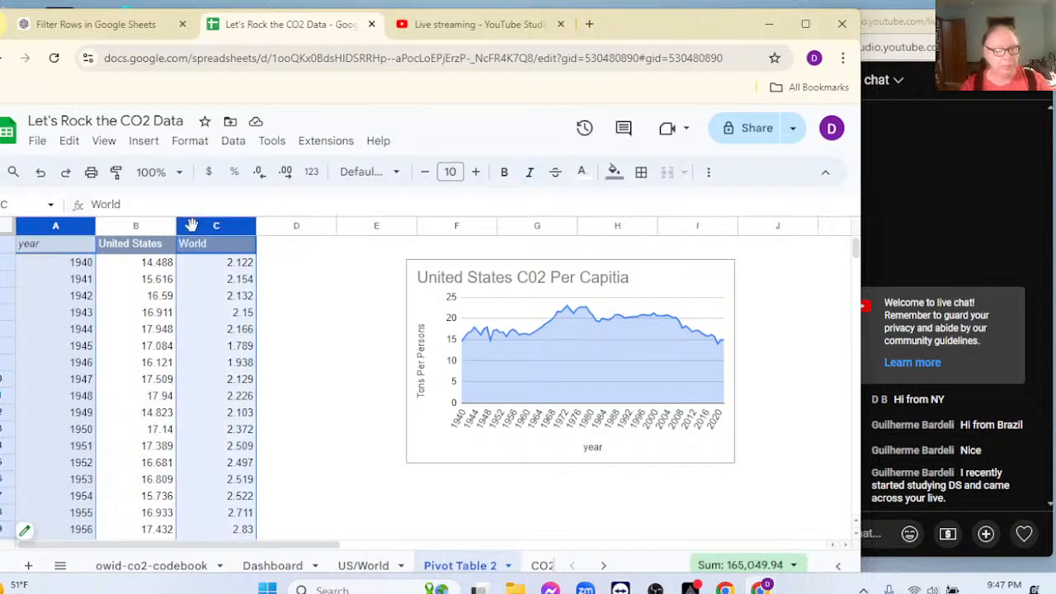
click(104, 140)
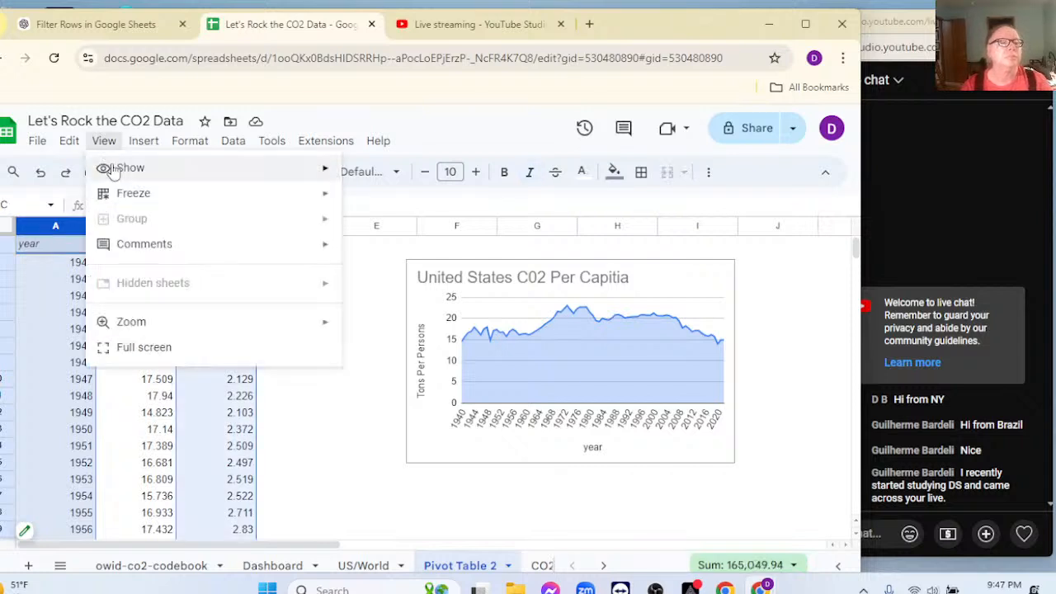
click(349, 419)
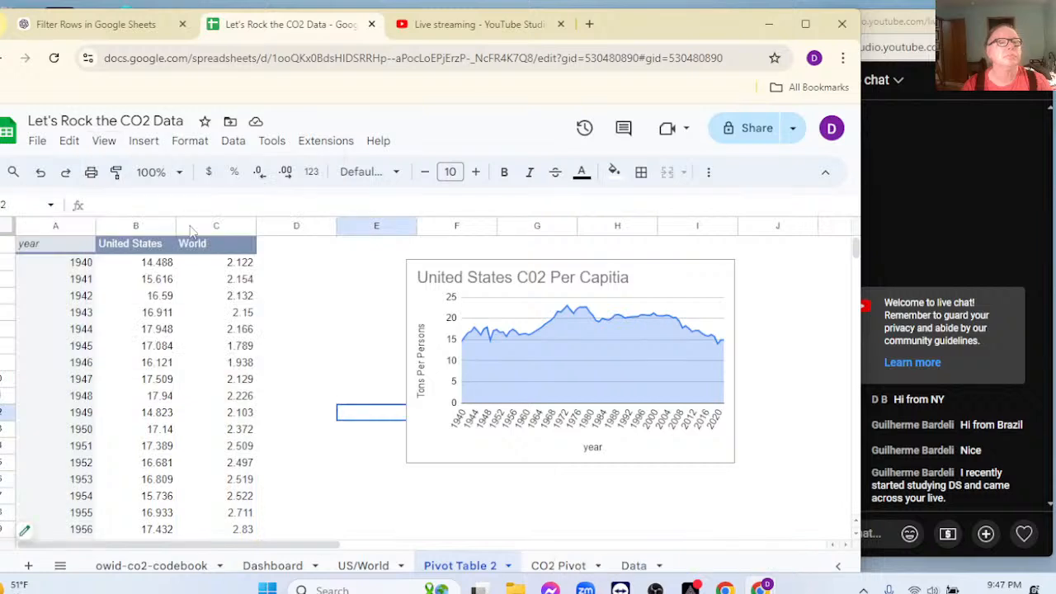
Try an aggregated area chart of the World column against year on Pivot Table 2
click(38, 225)
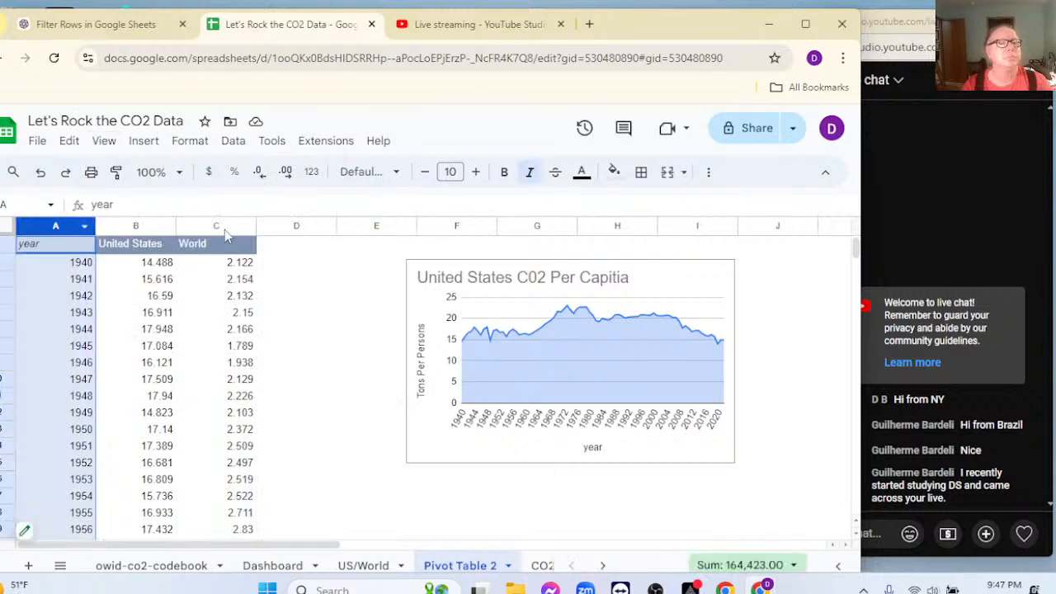
ctrl+click(198, 227)
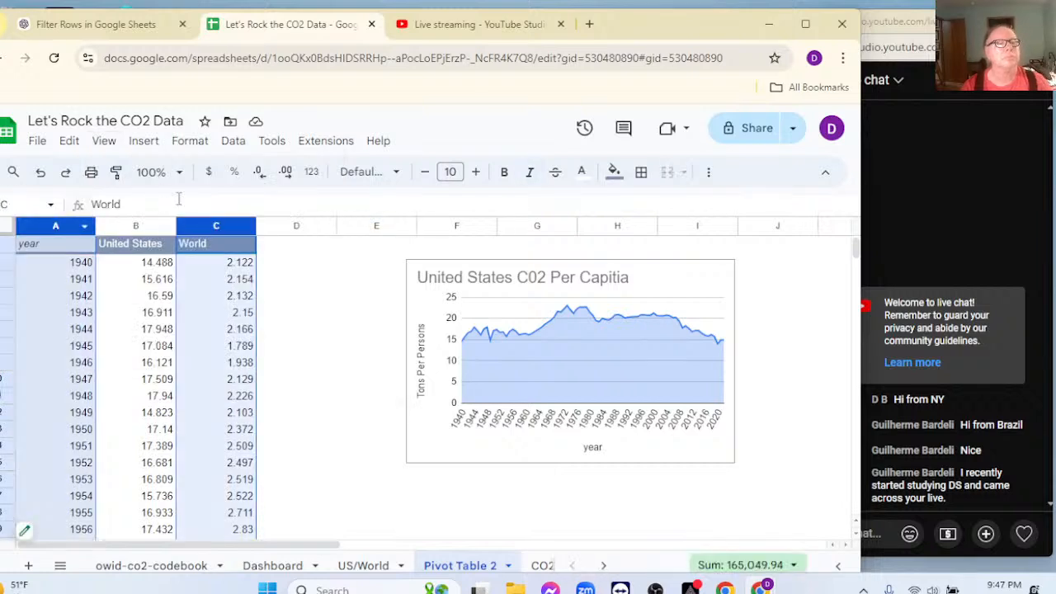
click(143, 141)
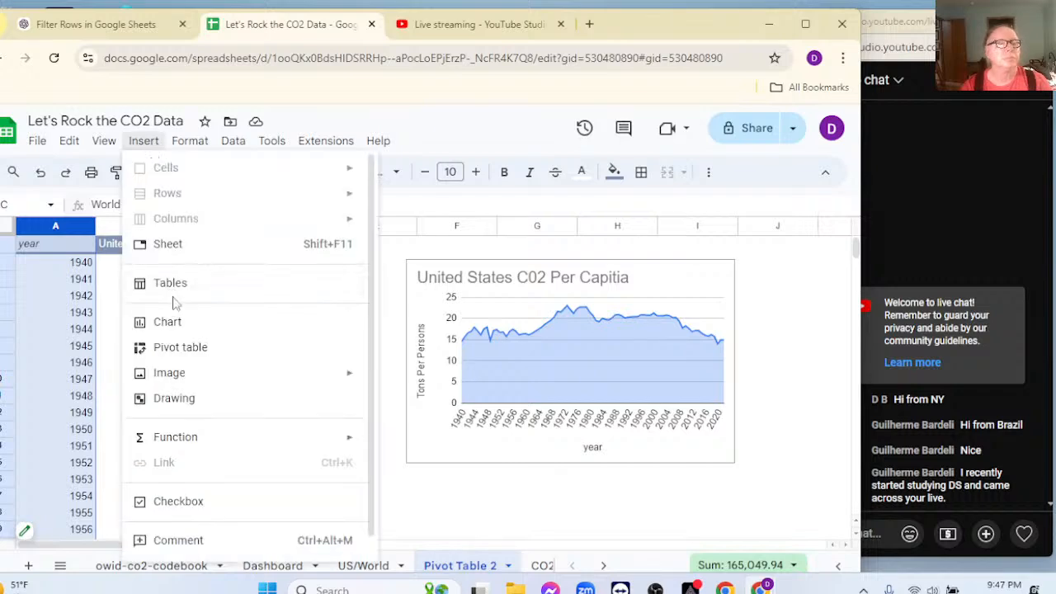
click(186, 328)
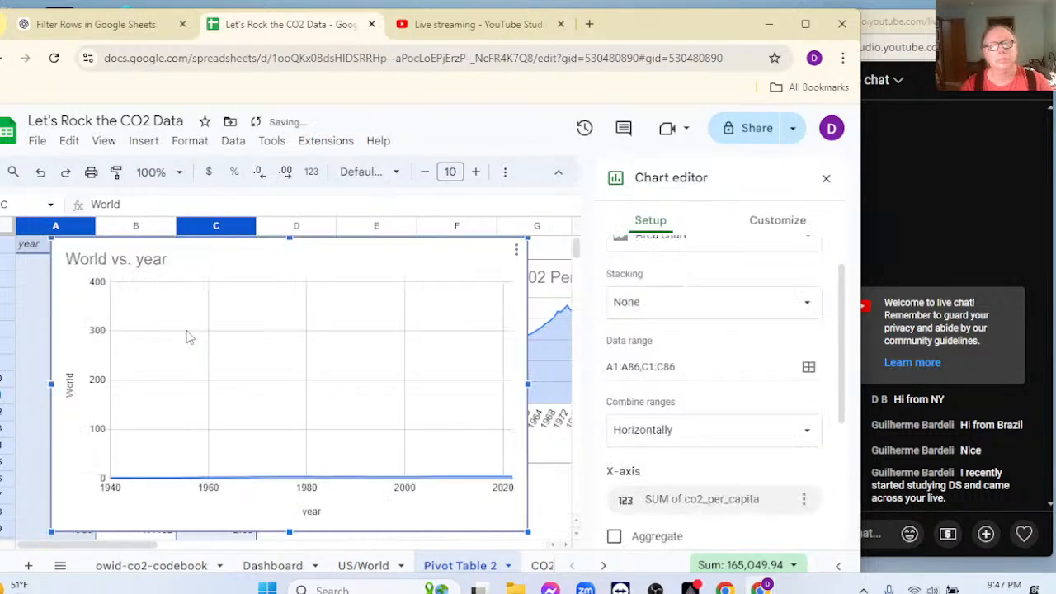
click(614, 538)
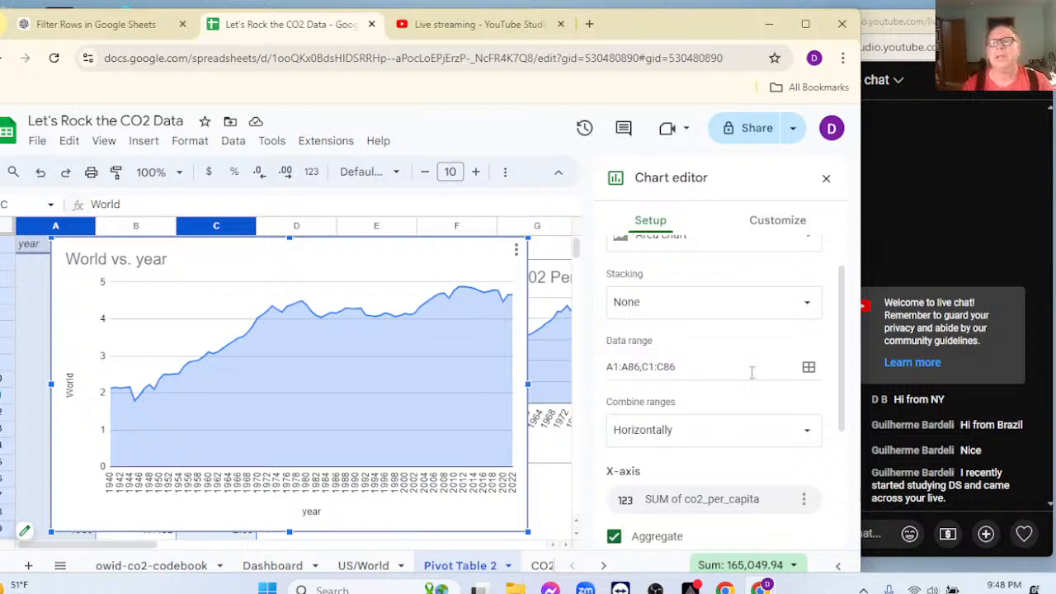
Close the chart settings and delete the World vs. year chart
click(826, 178)
click(496, 274)
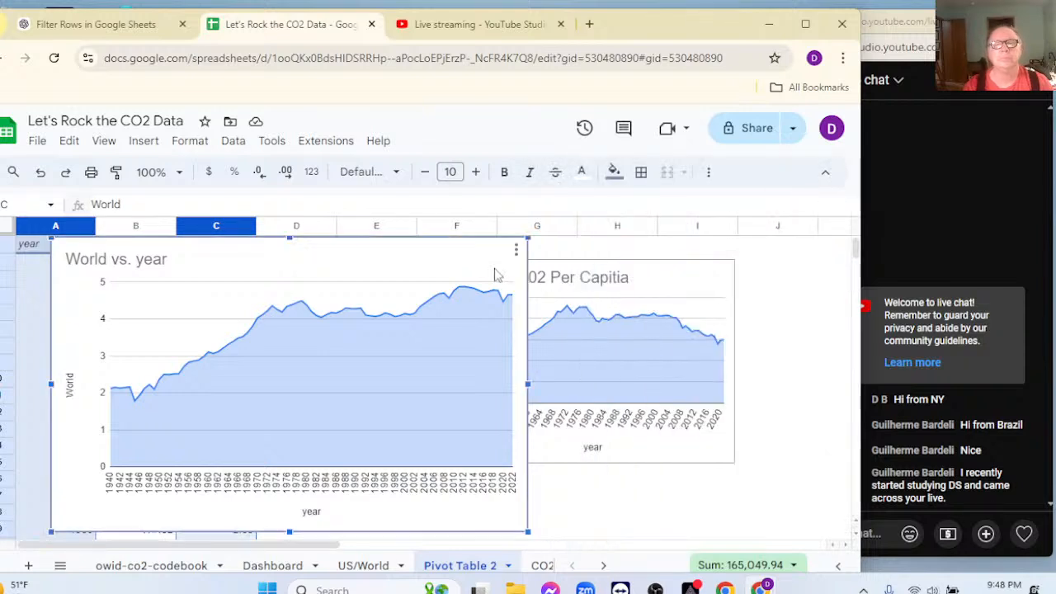
key(Delete)
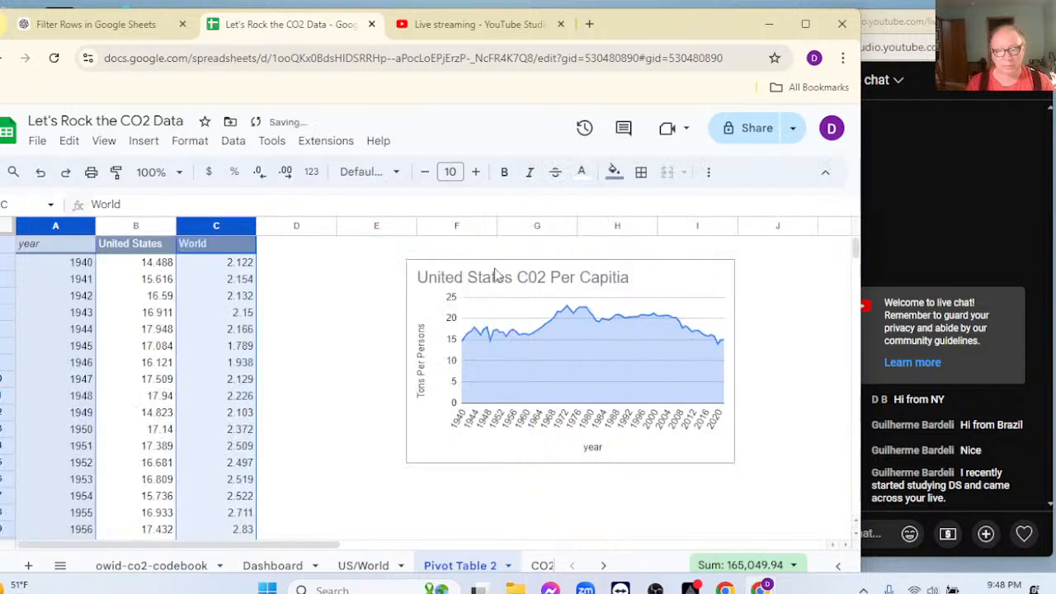
Enter the header "Less World" in column D, beside the World header
click(290, 247)
text(Less)
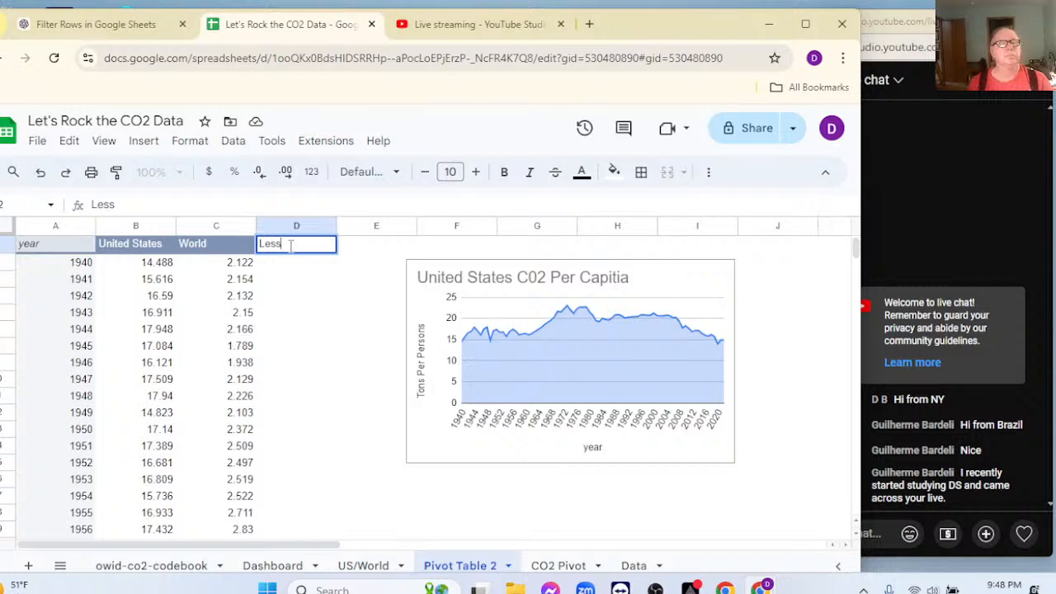
key(BackSpace)
key(BackSpace)
key(BackSpace)
key(BackSpace)
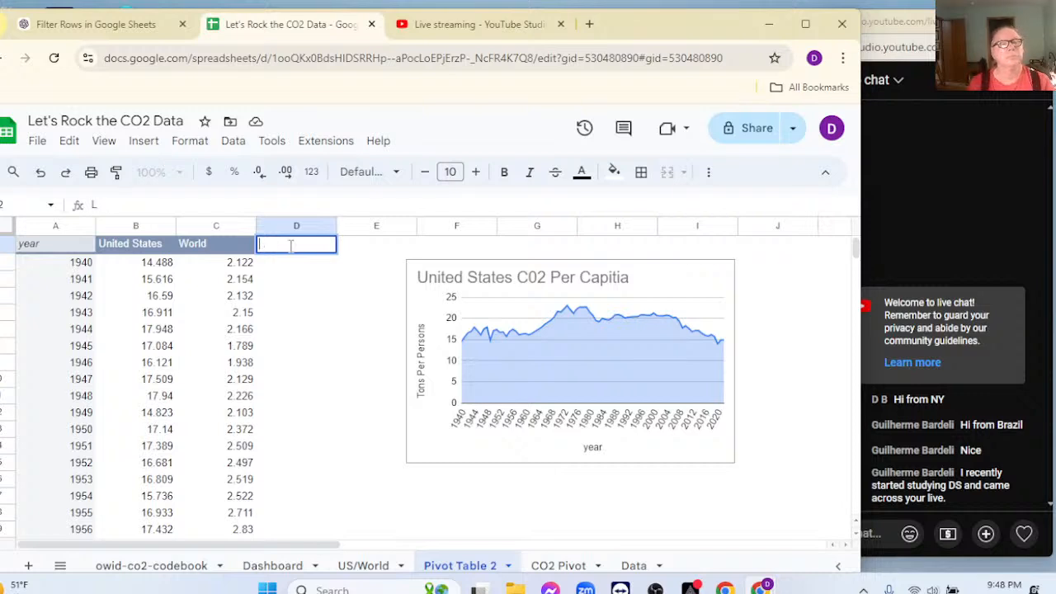
text(Less Wo)
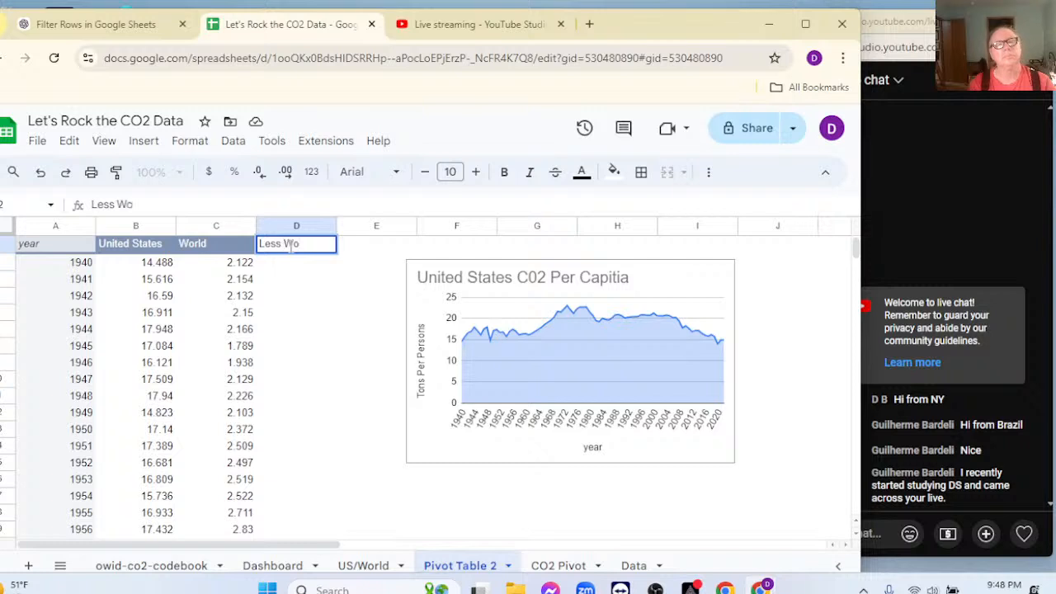
text(rld)
key(Return)
Subtract World from United States with =B3-C3 in the 1940 row of Less World, and fill the formula down the column
text(=)
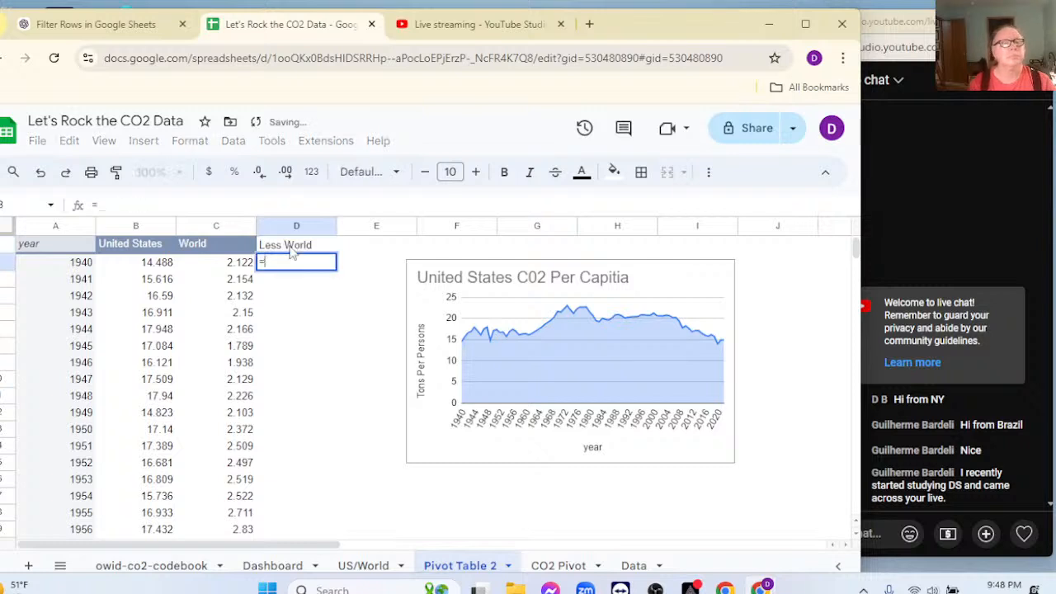
key(Left)
key(Left)
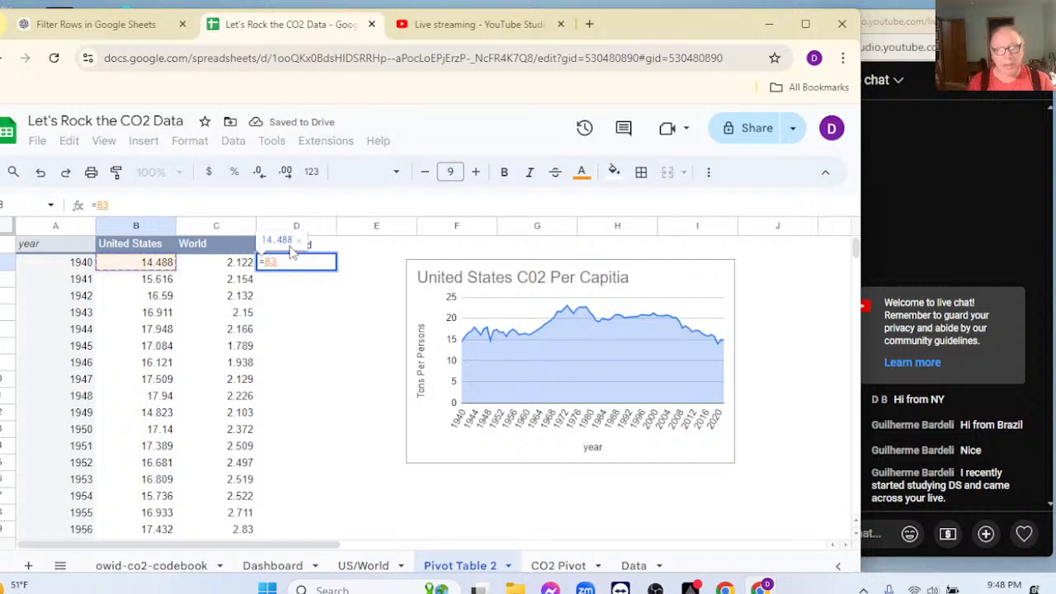
text(-)
key(Left)
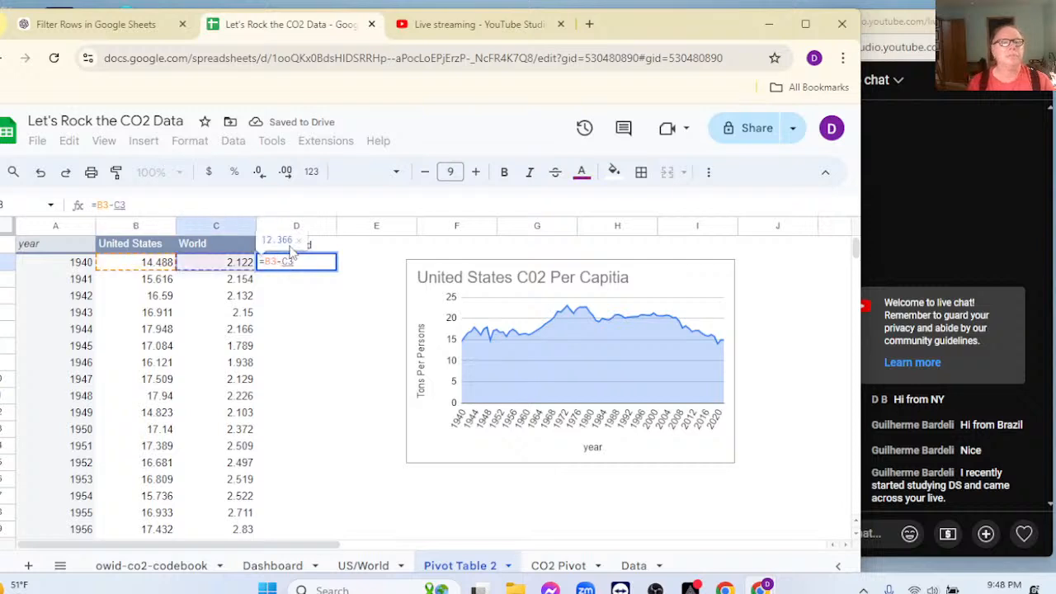
key(Return)
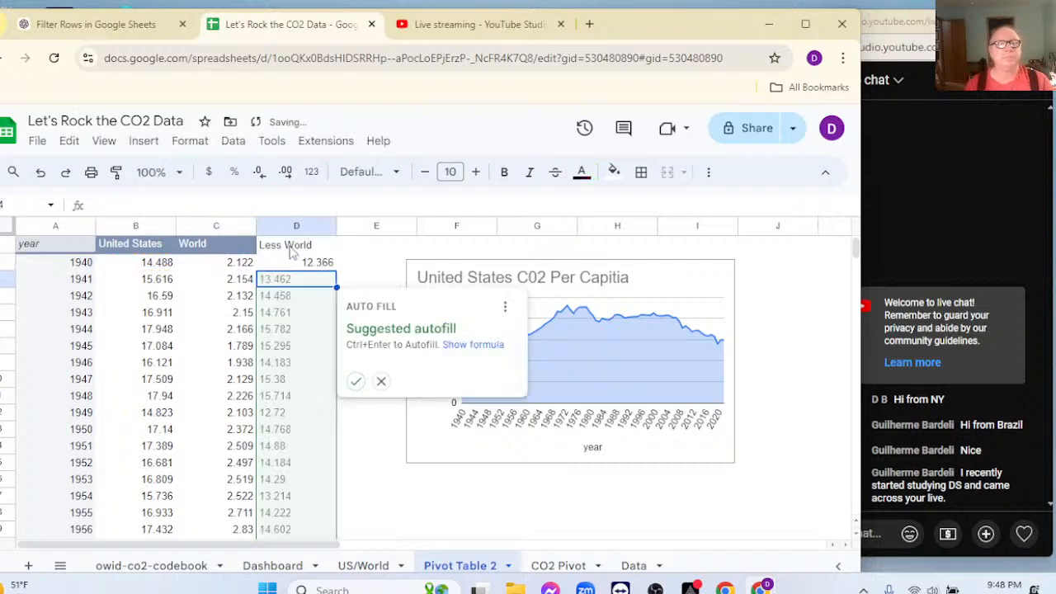
click(356, 381)
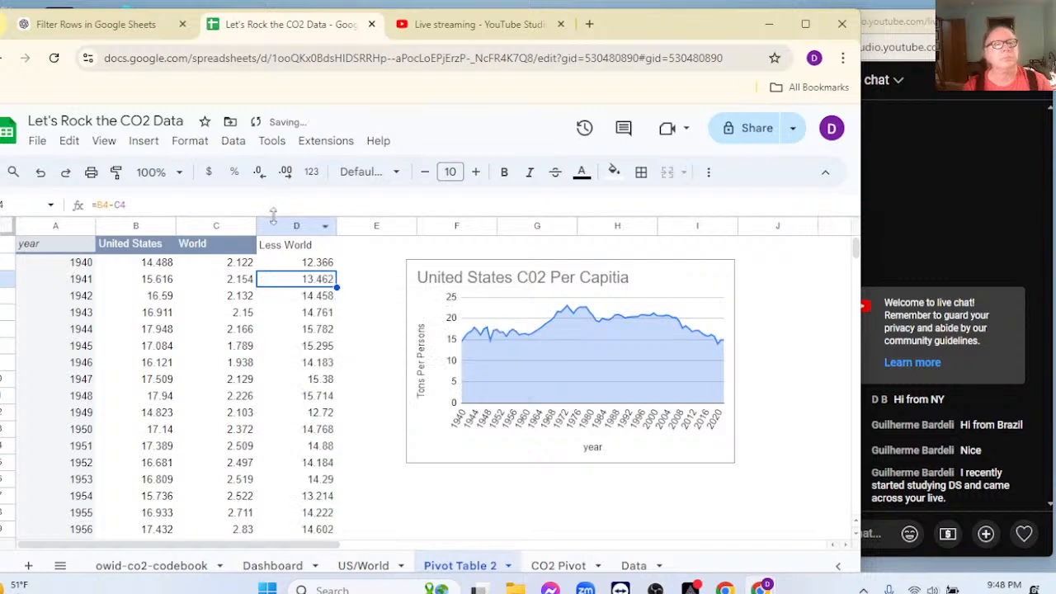
Format the Less World column to one decimal place
click(272, 223)
click(259, 170)
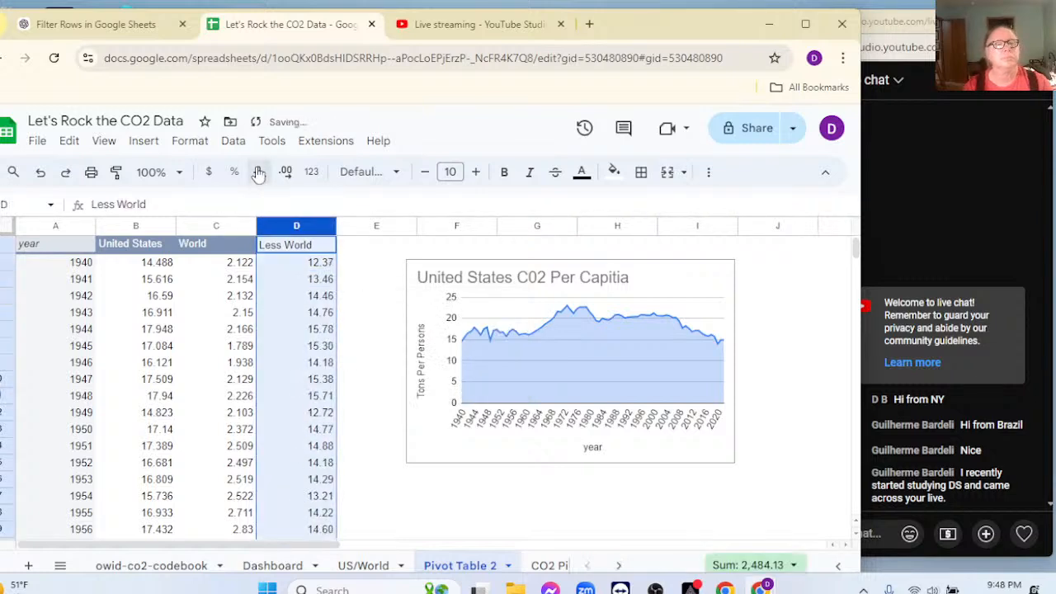
click(259, 170)
click(342, 282)
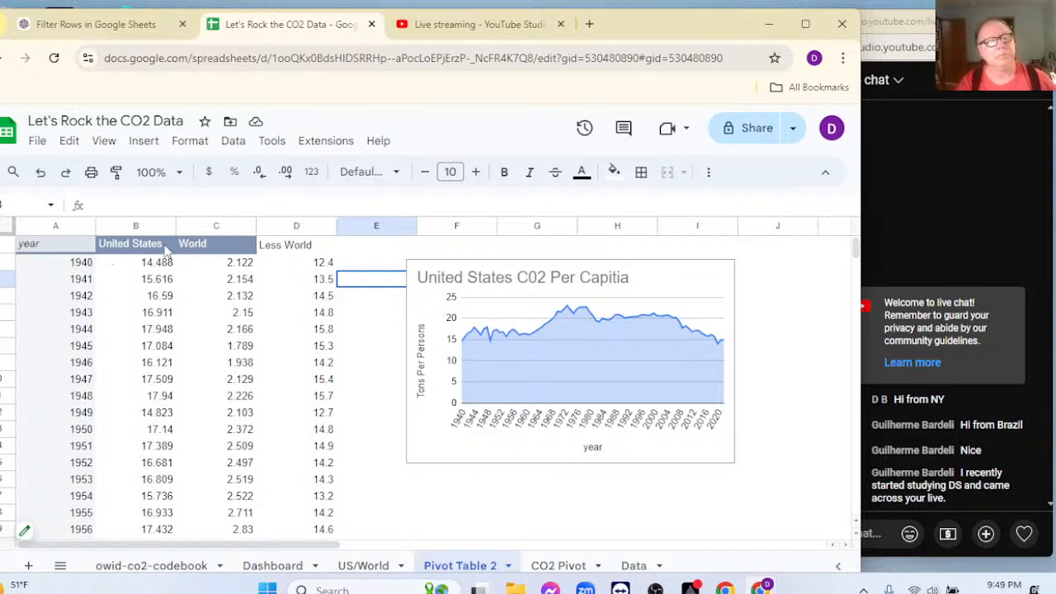
click(33, 226)
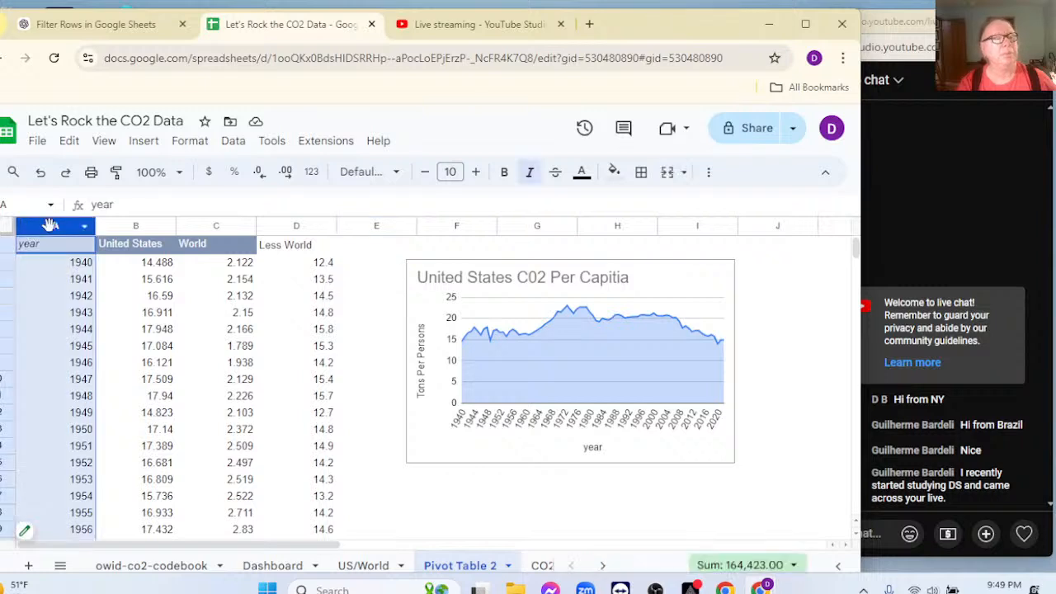
ctrl+click(124, 234)
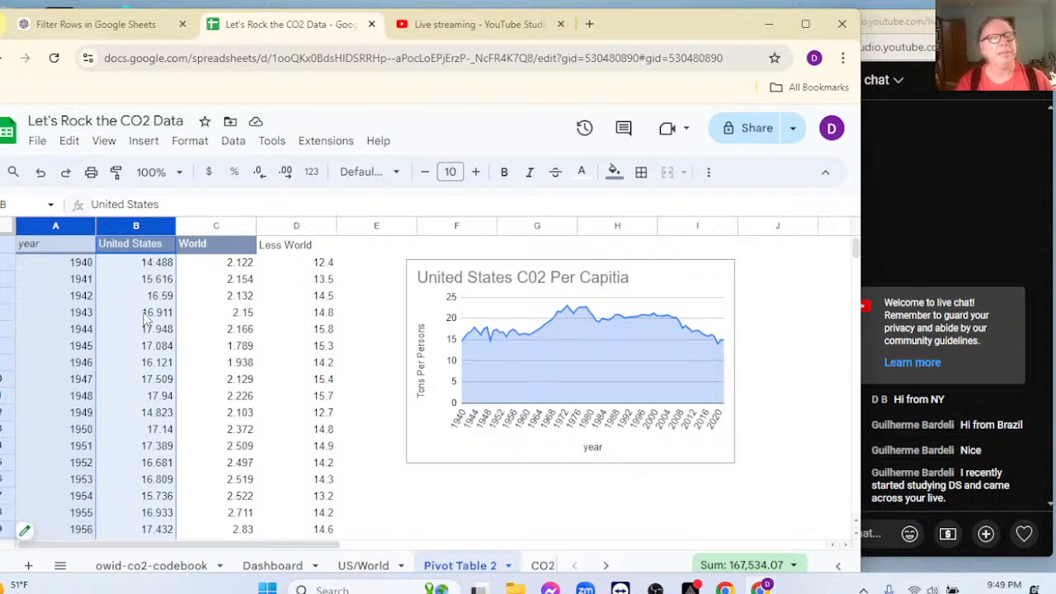
shift+click(275, 225)
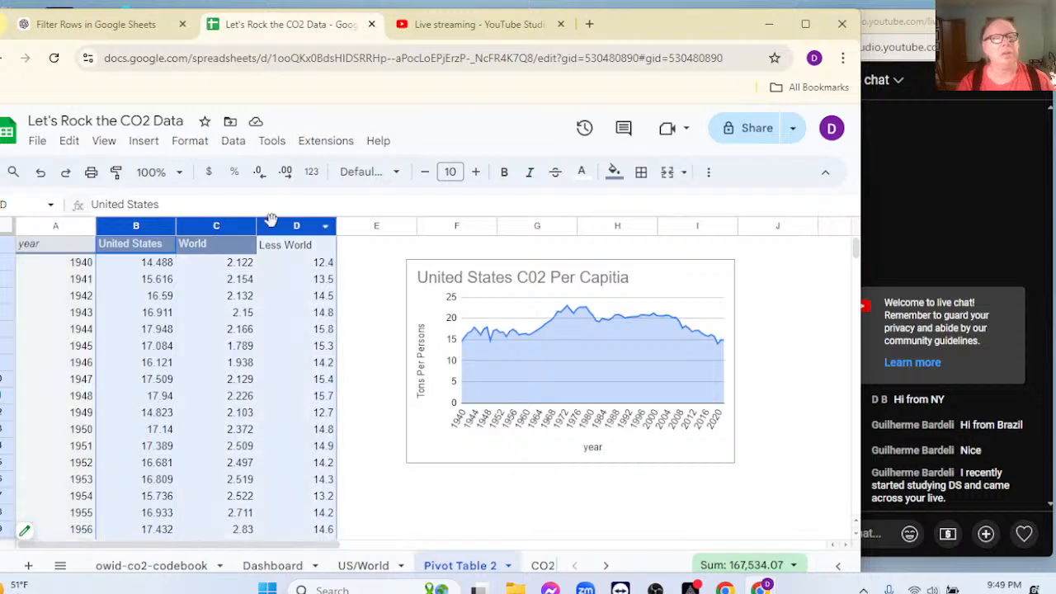
click(52, 228)
ctrl+click(120, 229)
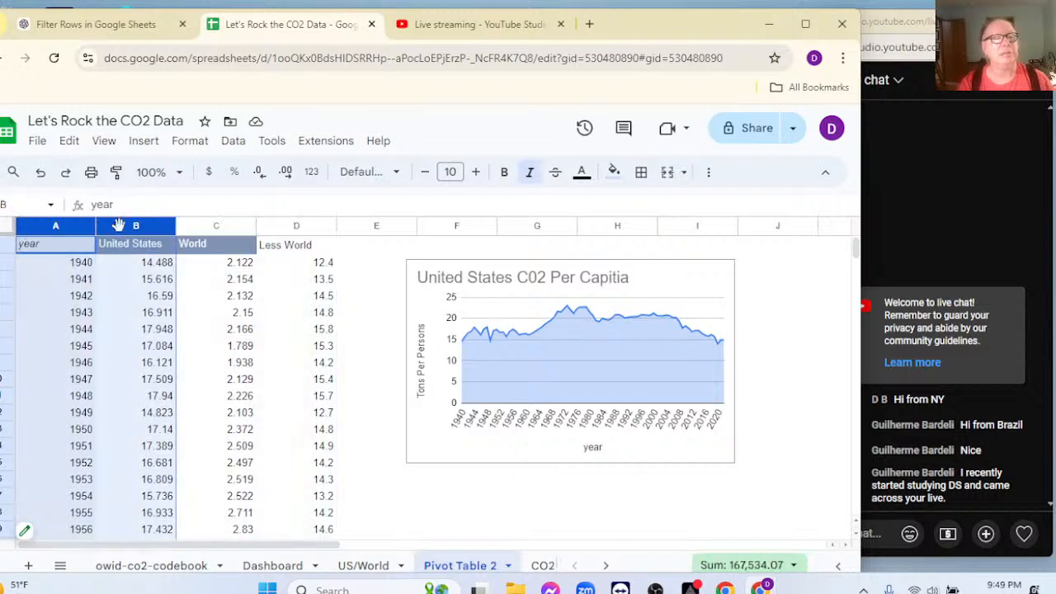
shift+click(275, 226)
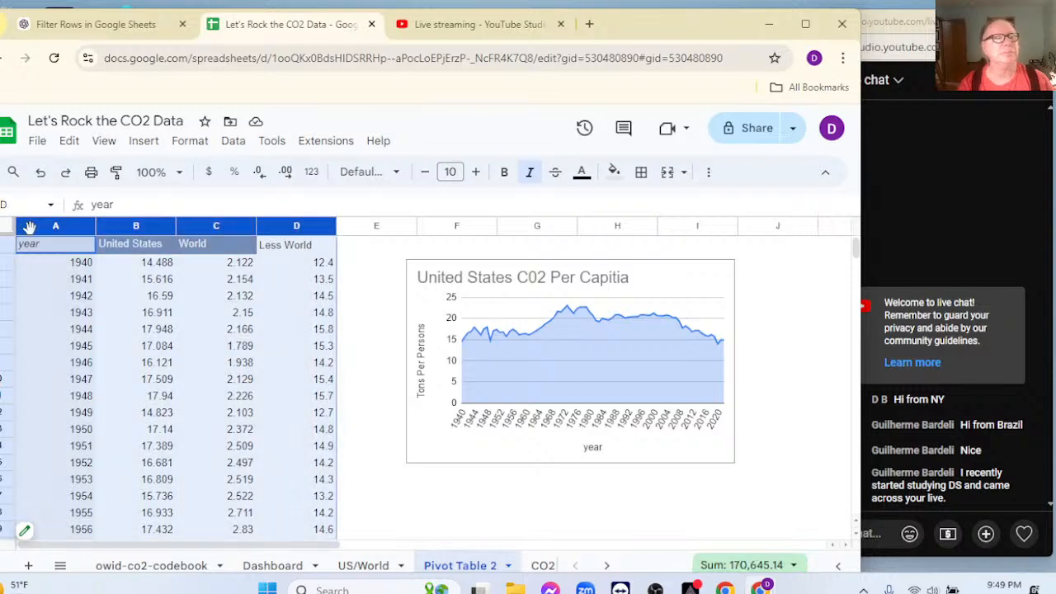
click(382, 499)
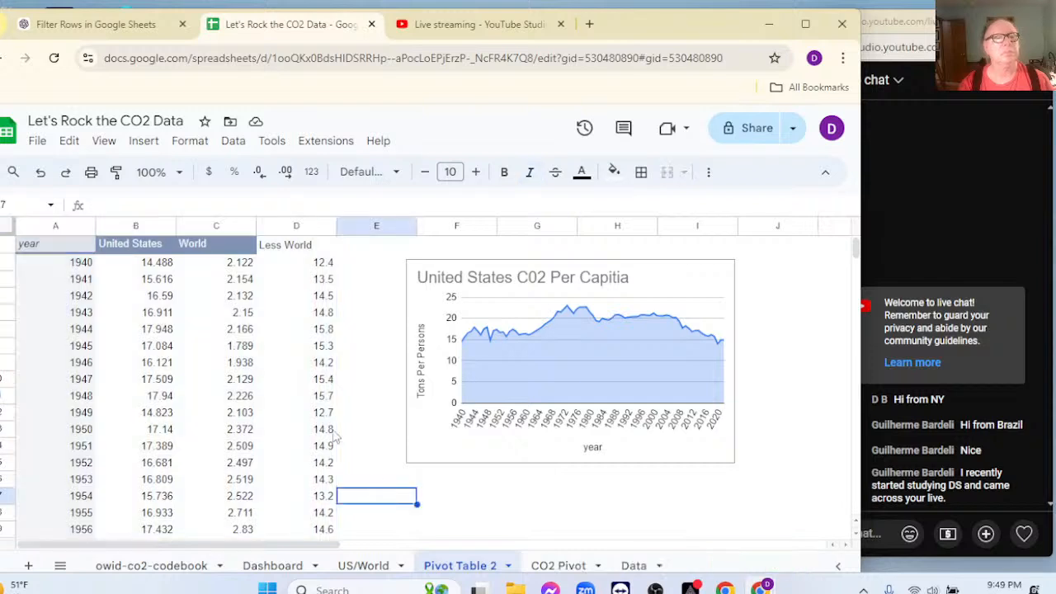
Insert a chart from the year, United States and Less World columns, and turn on aggregation for the X-axis
click(26, 228)
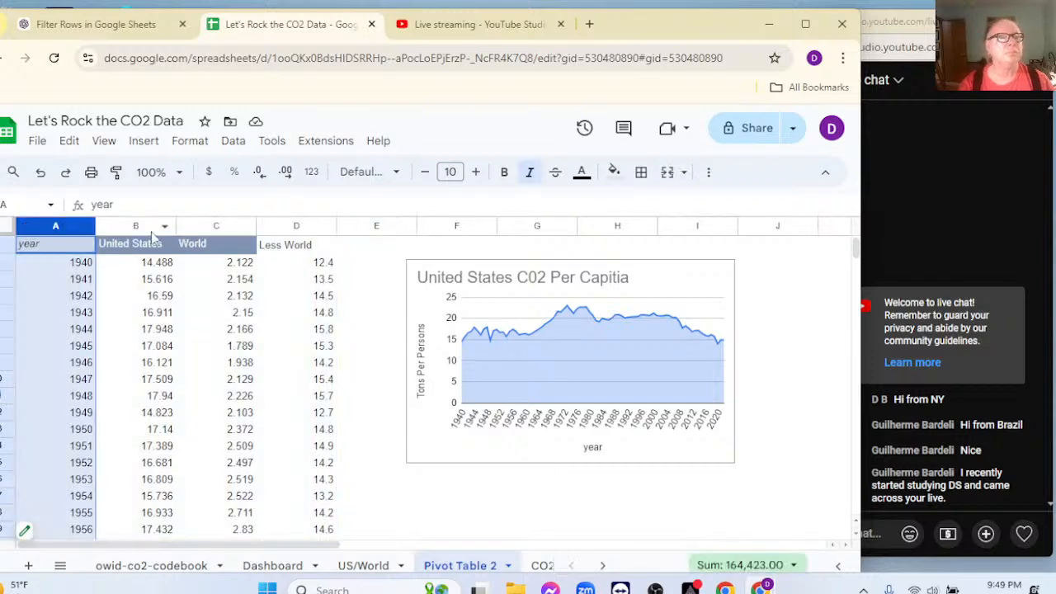
ctrl+click(107, 229)
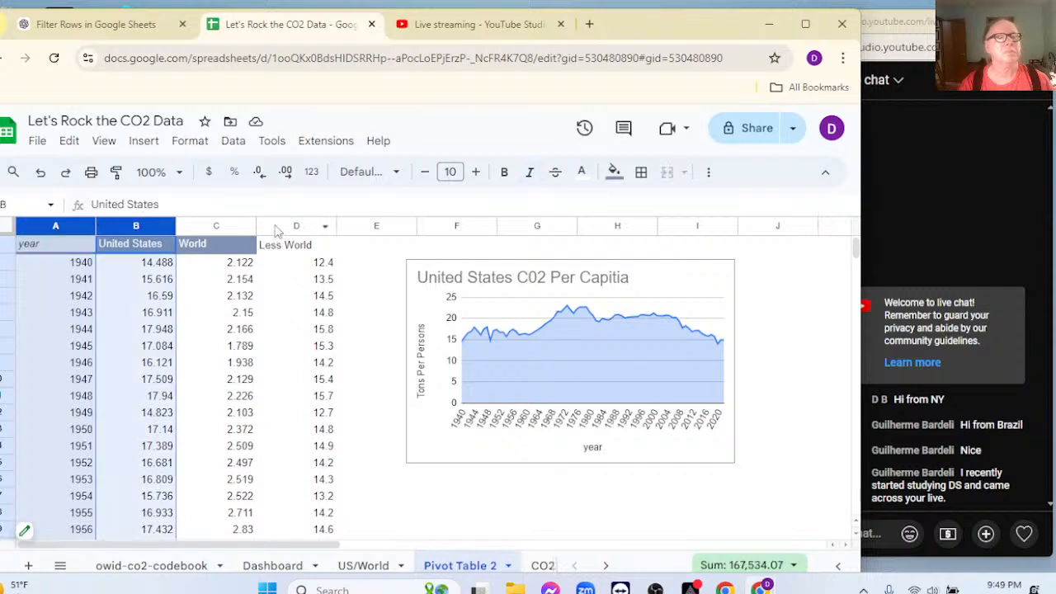
ctrl+click(279, 227)
click(143, 142)
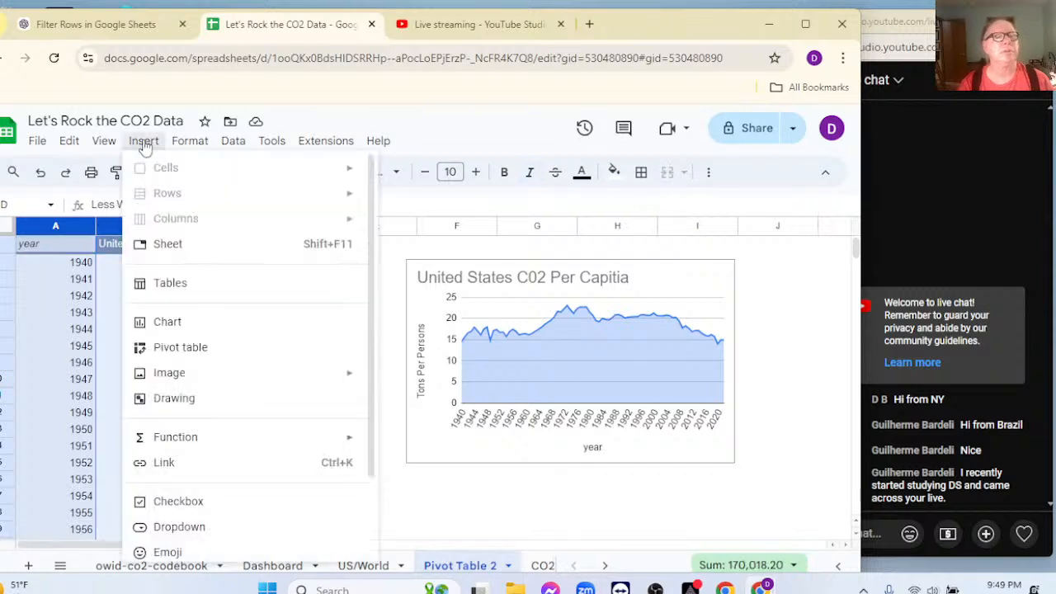
click(185, 325)
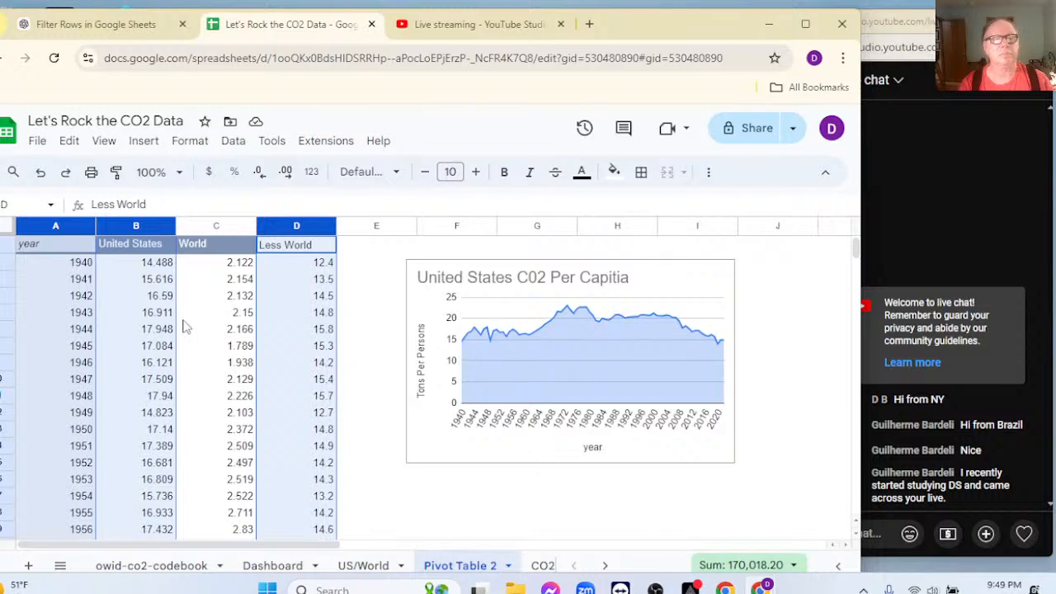
click(613, 537)
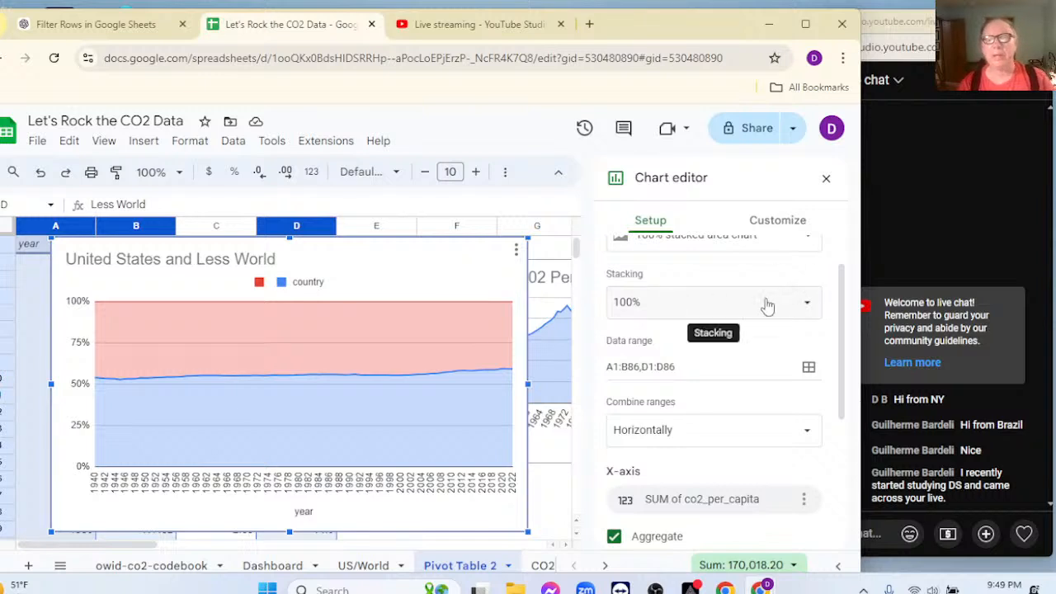
Set the United States and Less World chart's stacking to None
scroll(759, 305, up, 1)
click(678, 356)
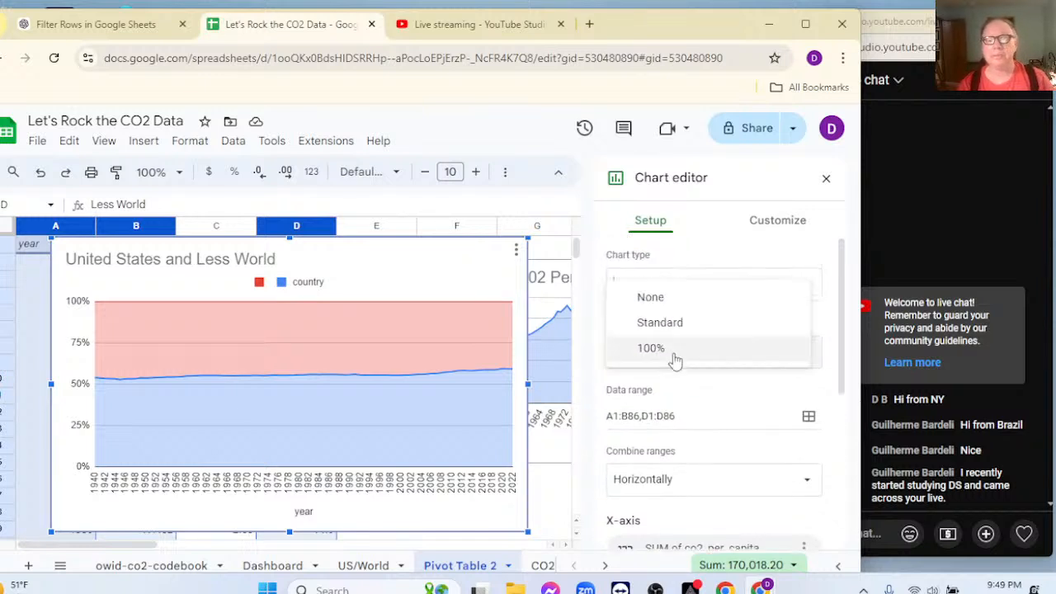
click(640, 301)
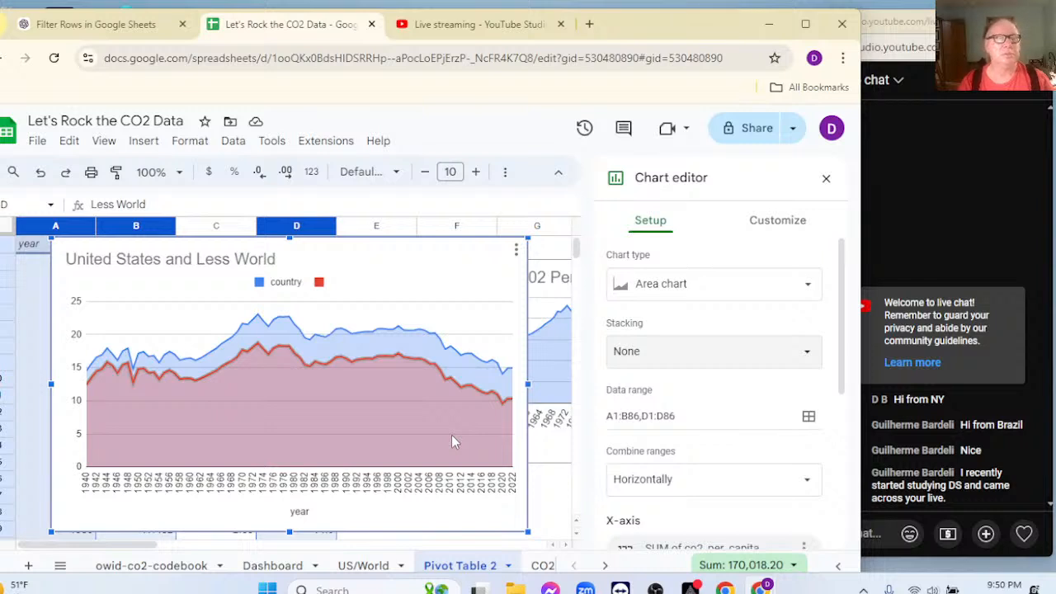
Shrink the United States and Less World chart and place it directly below the United States C02 Per Capitia chart, left edges aligned
click(450, 275)
drag(524, 529, 378, 440)
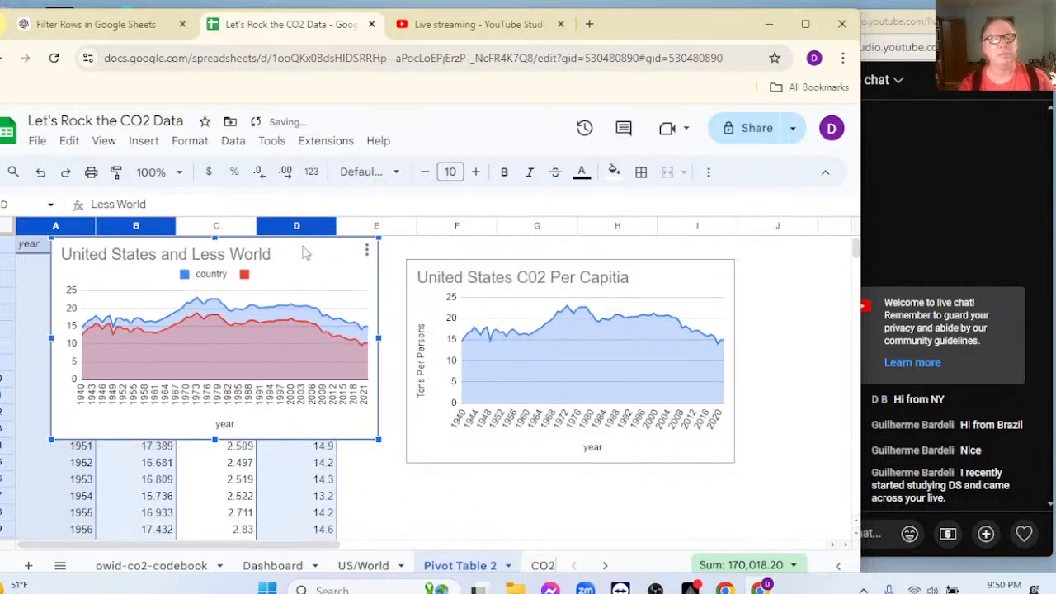
drag(312, 256, 663, 482)
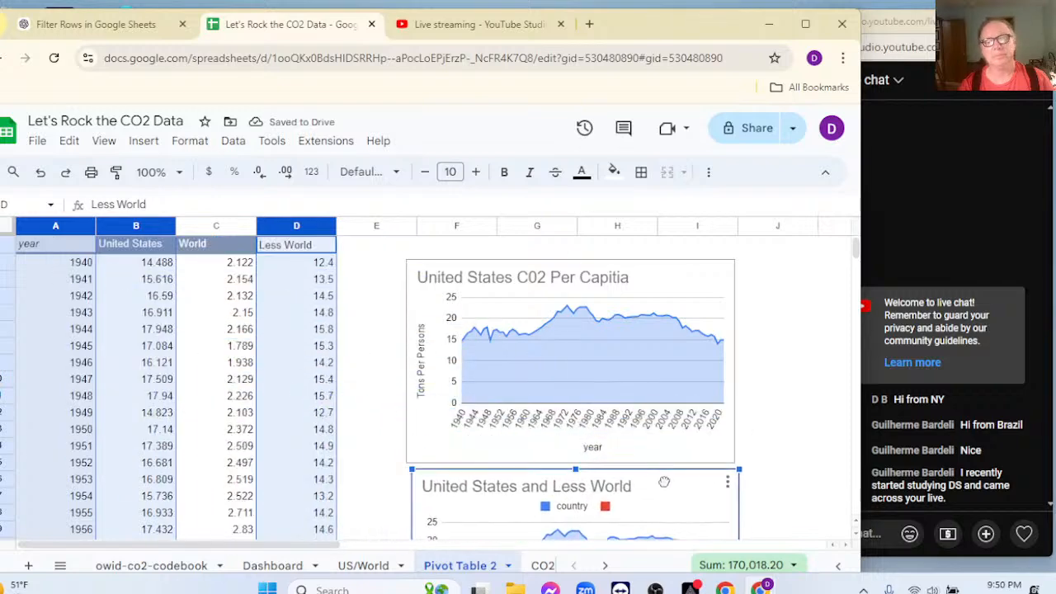
scroll(572, 388, down, 5)
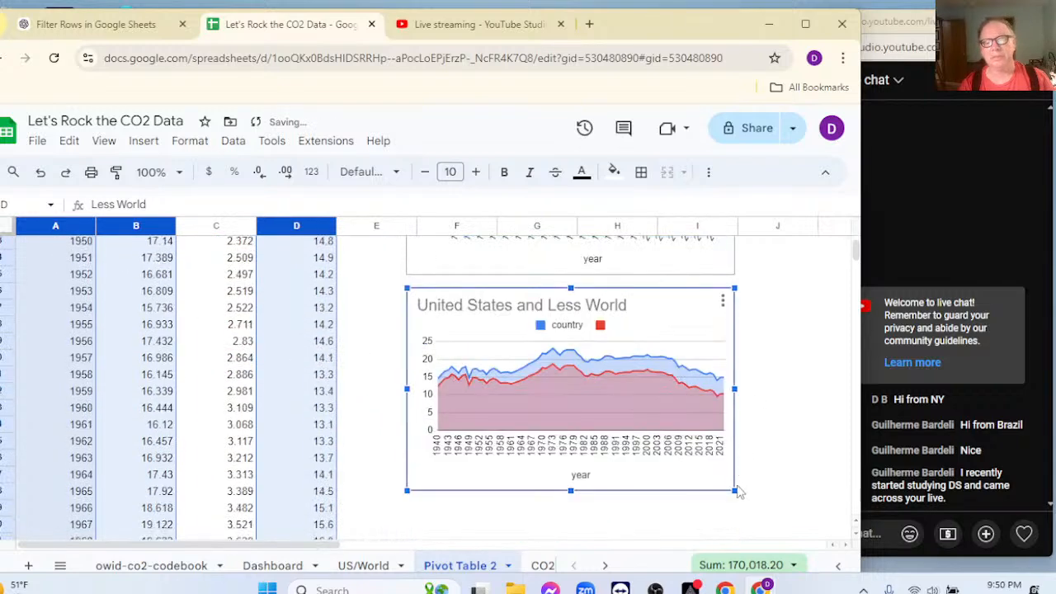
drag(735, 490, 720, 481)
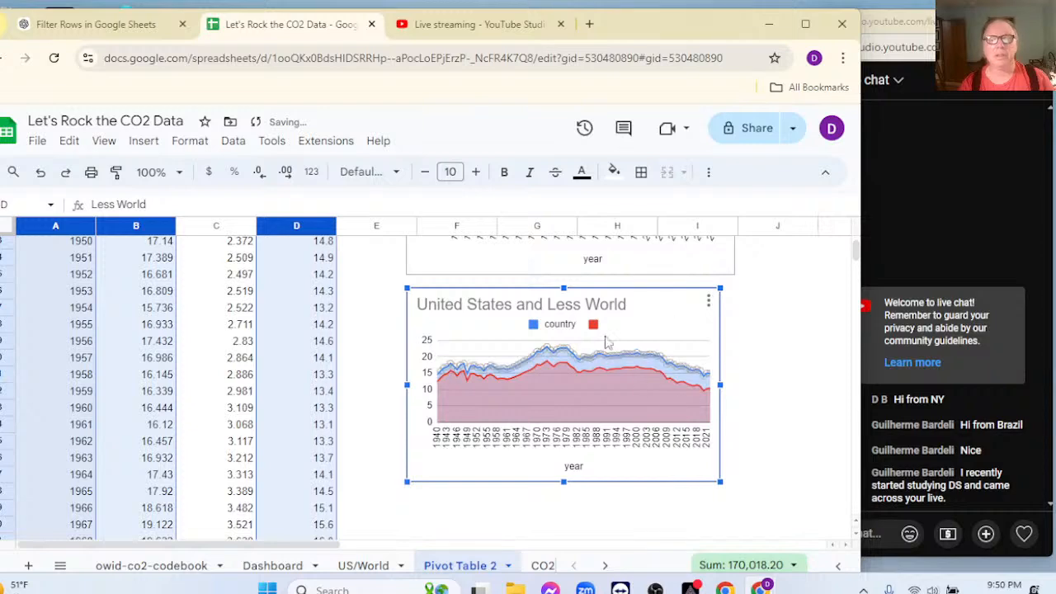
scroll(376, 314, up, 5)
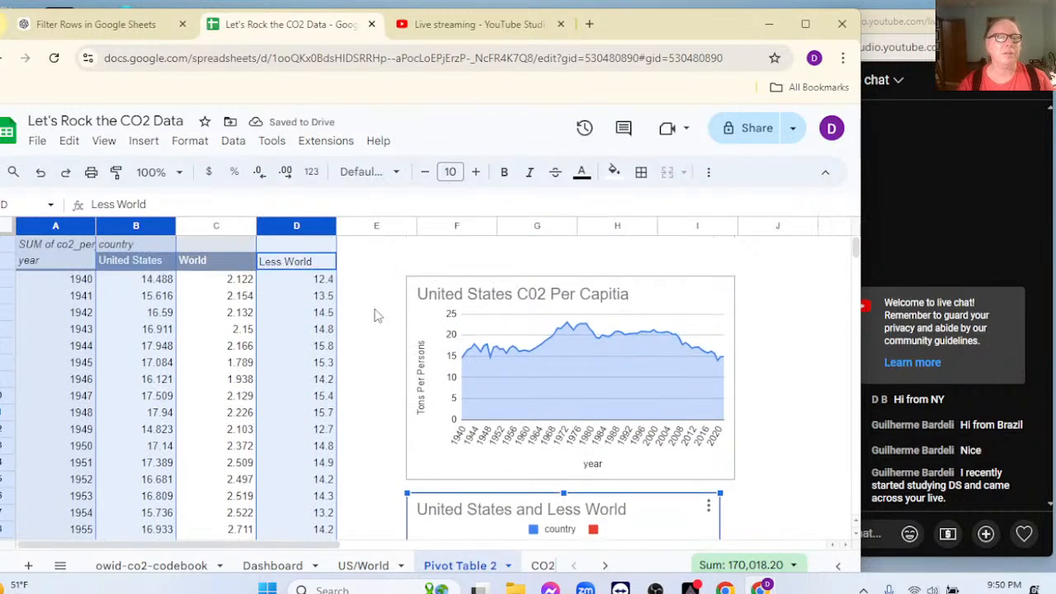
Compare the Less World column with the United States C02 Per Capitia and United States and Less World charts
click(280, 264)
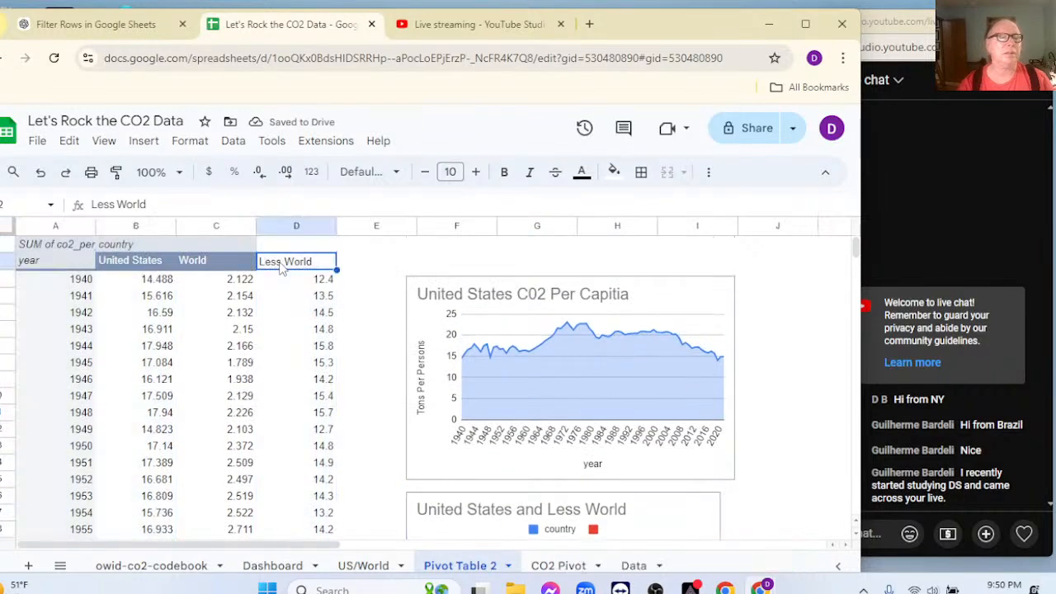
scroll(516, 459, down, 1)
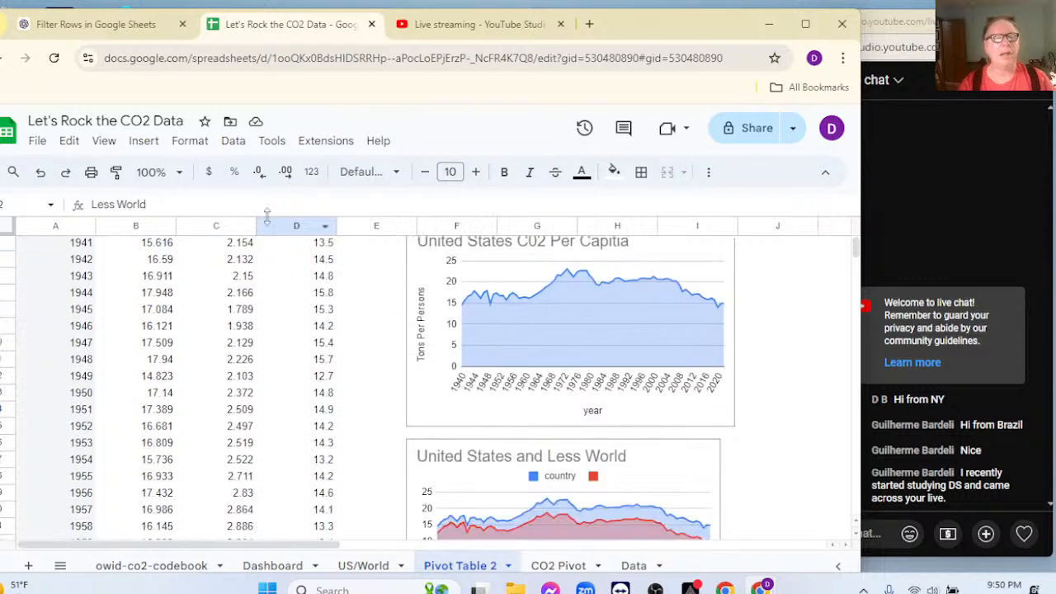
scroll(330, 254, up, 1)
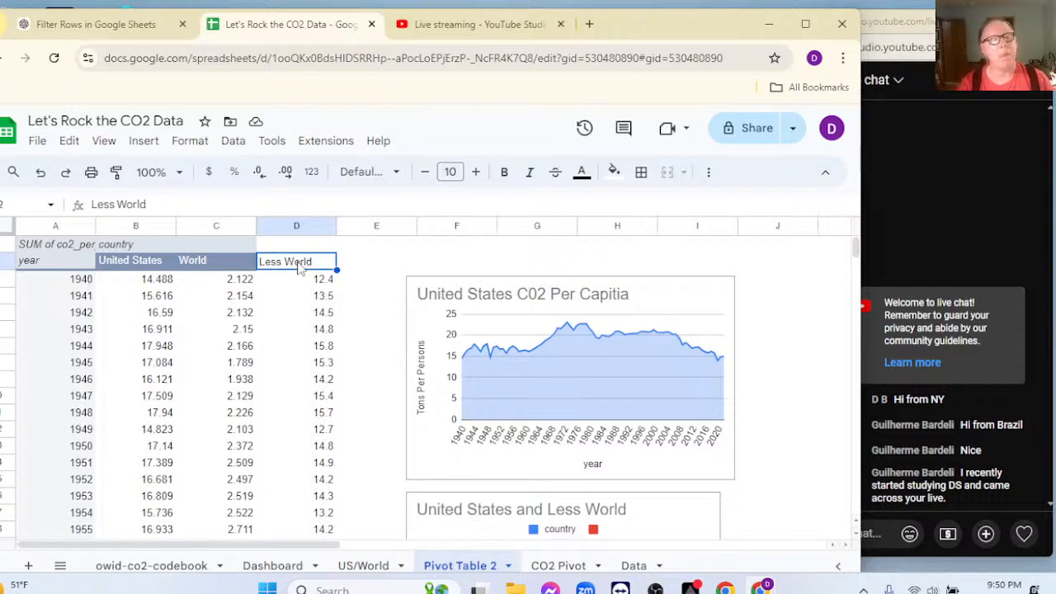
scroll(483, 349, down, 3)
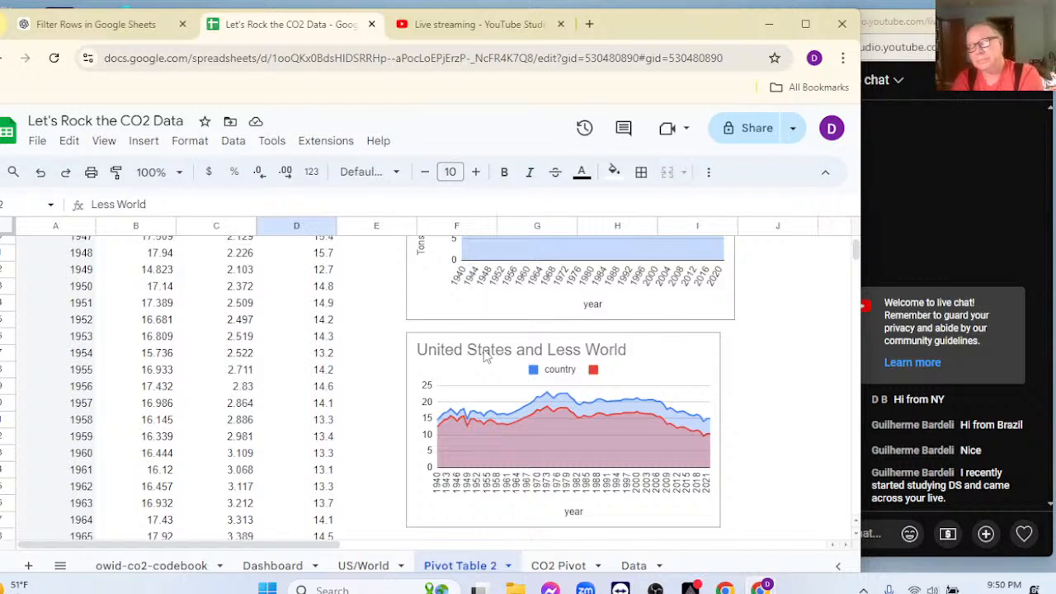
Open the Dashboard sheet and review the emission, contribution and per-capita charts arranged on it
click(278, 566)
scroll(363, 435, up, 2)
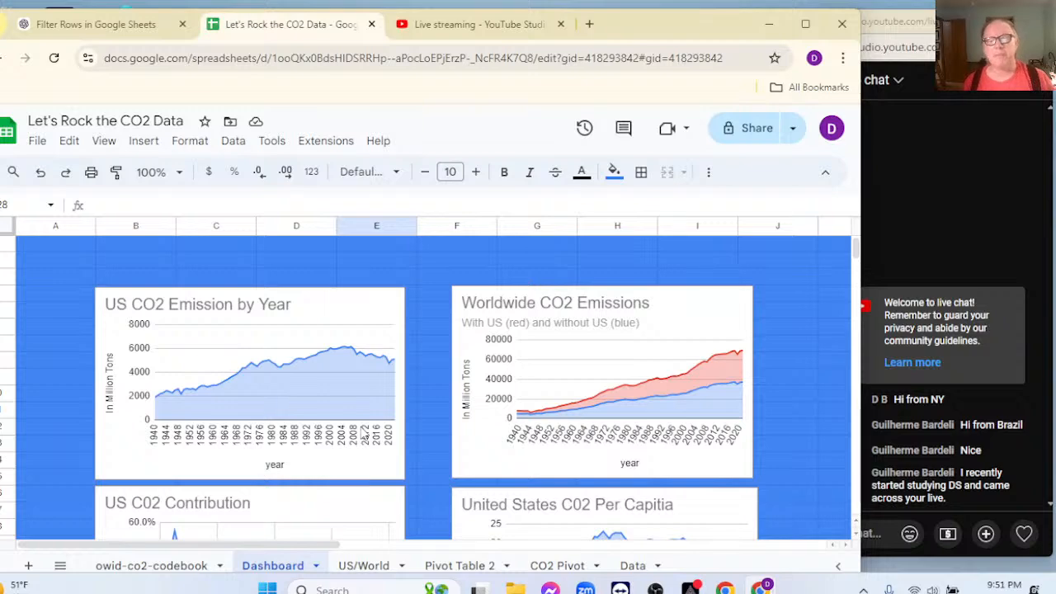
scroll(360, 455, down, 5)
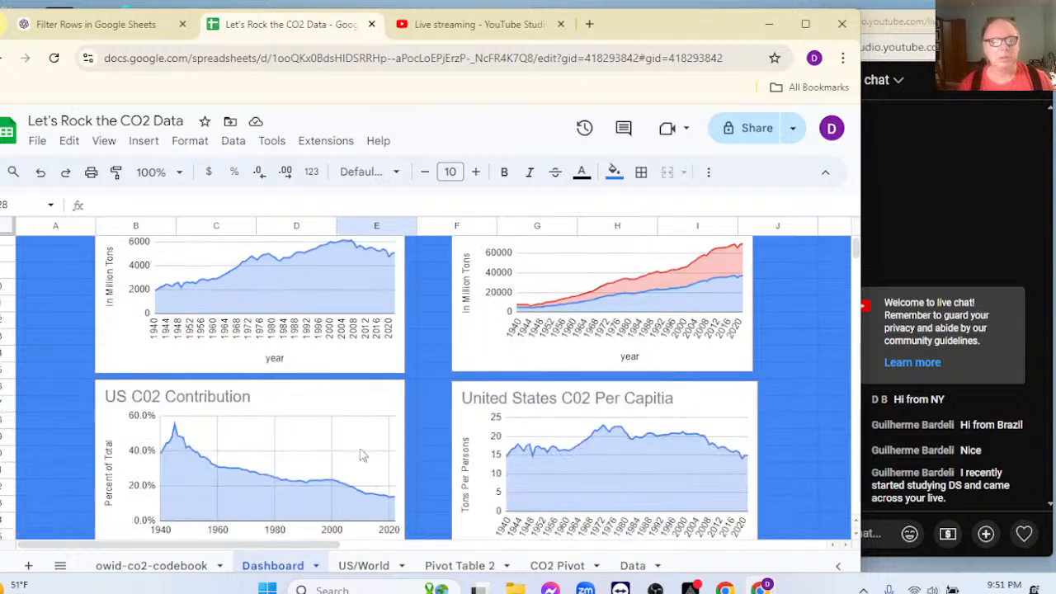
scroll(360, 455, up, 3)
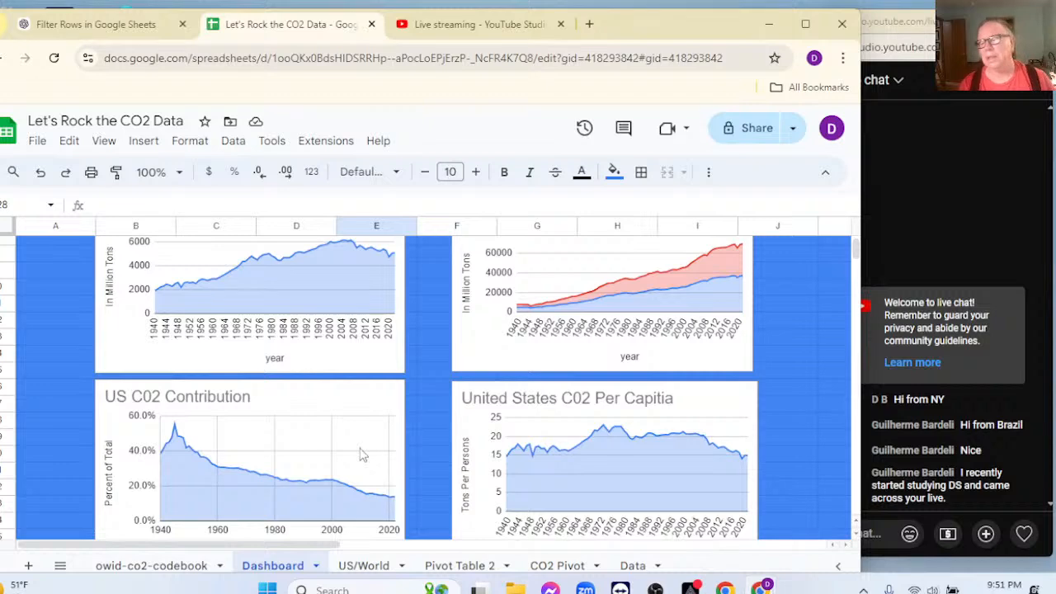